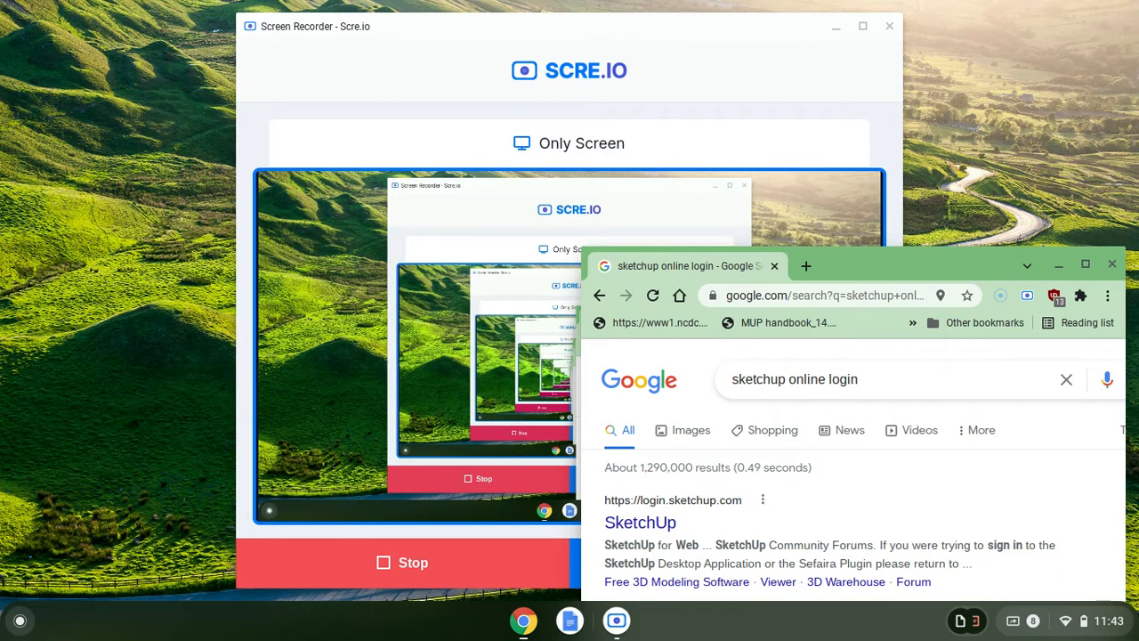
# - Maximize the browser window and check the login.sketchup.com search result before returning to the results list
pyautogui.moveTo(932, 271); pyautogui.dragTo(538, 23)
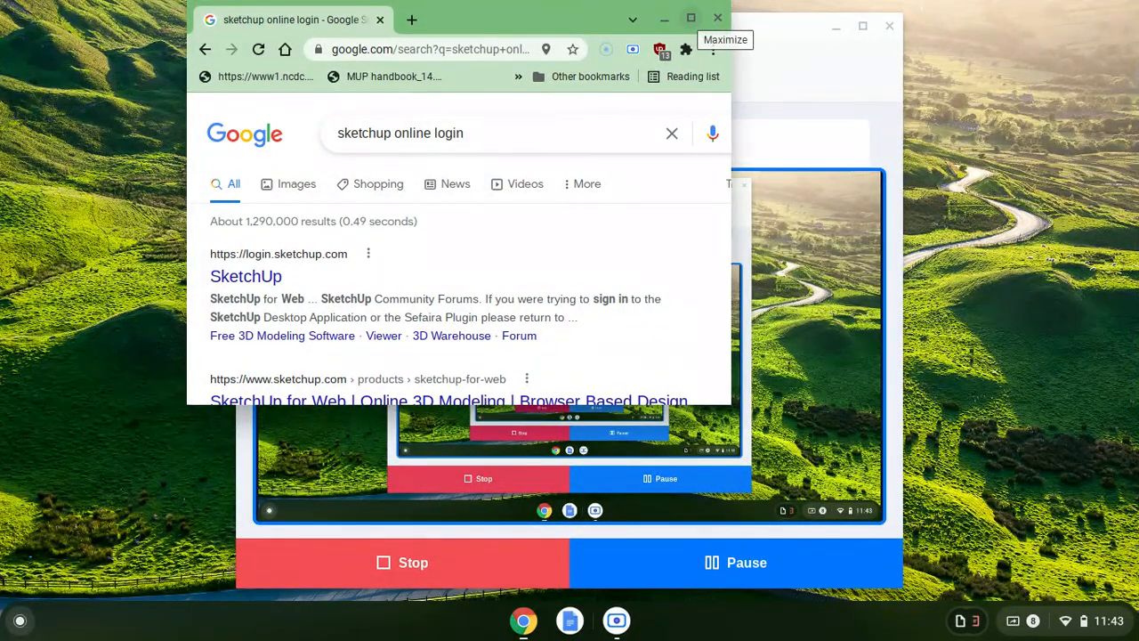
pyautogui.click(692, 18)
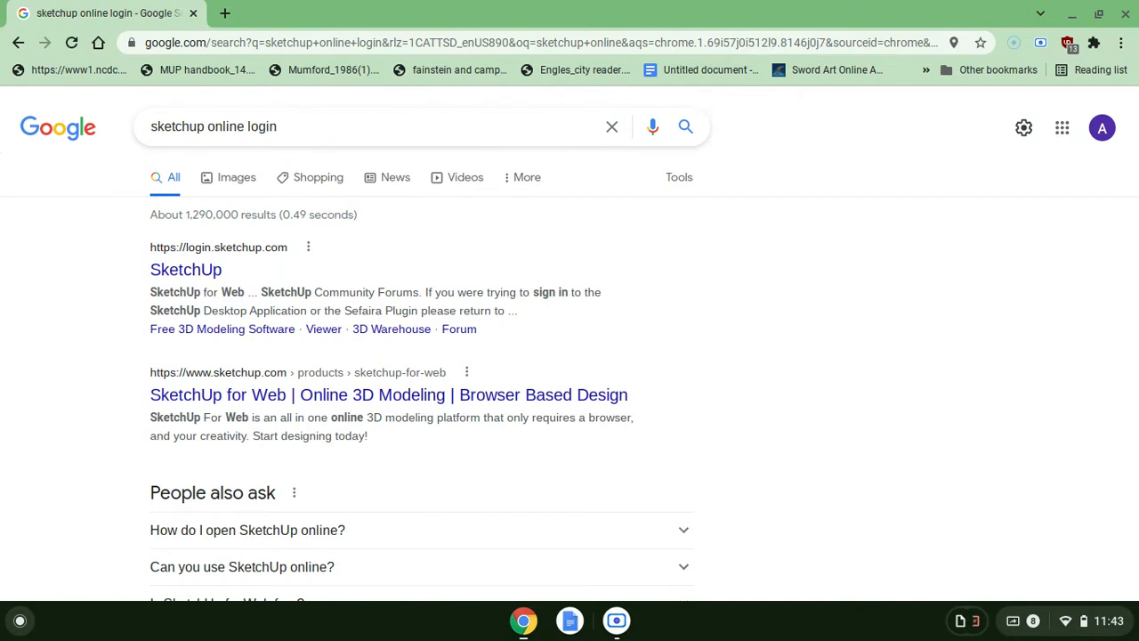
pyautogui.click(178, 274)
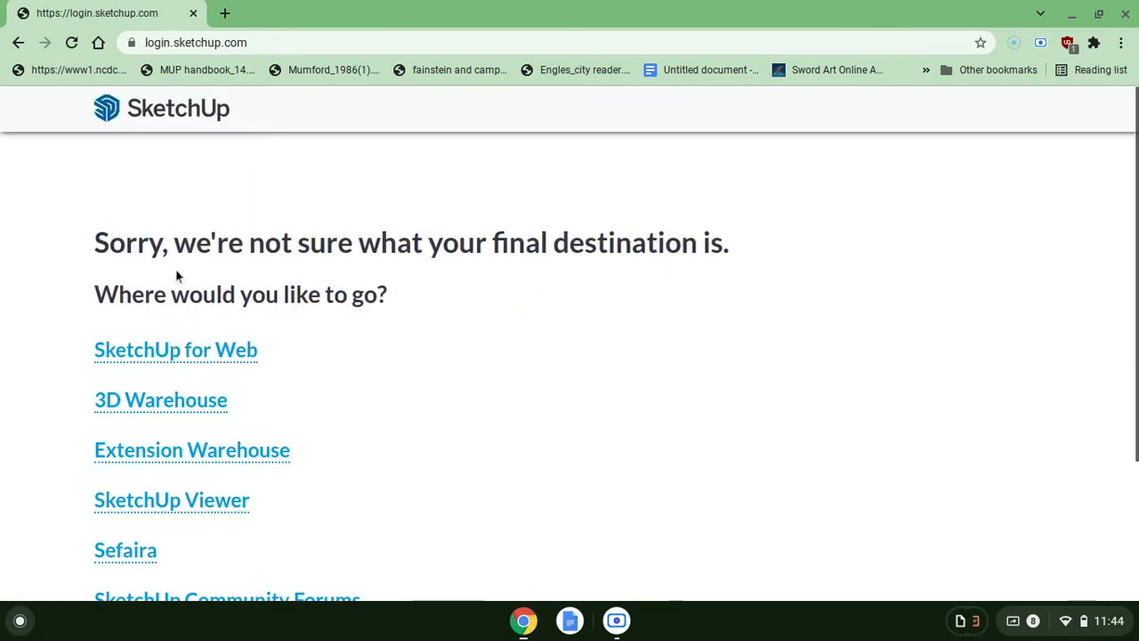
pyautogui.click(17, 43)
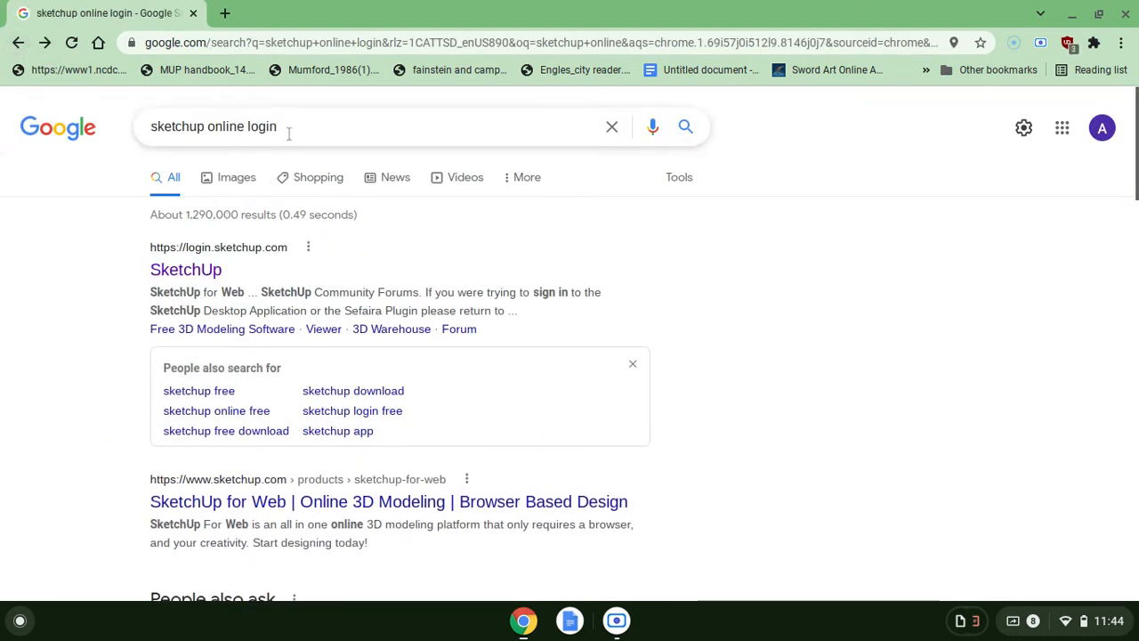
# - Change the web search to "sketchup online free"
pyautogui.moveTo(288, 129); pyautogui.dragTo(249, 120)
pyautogui.press('BackSpace')
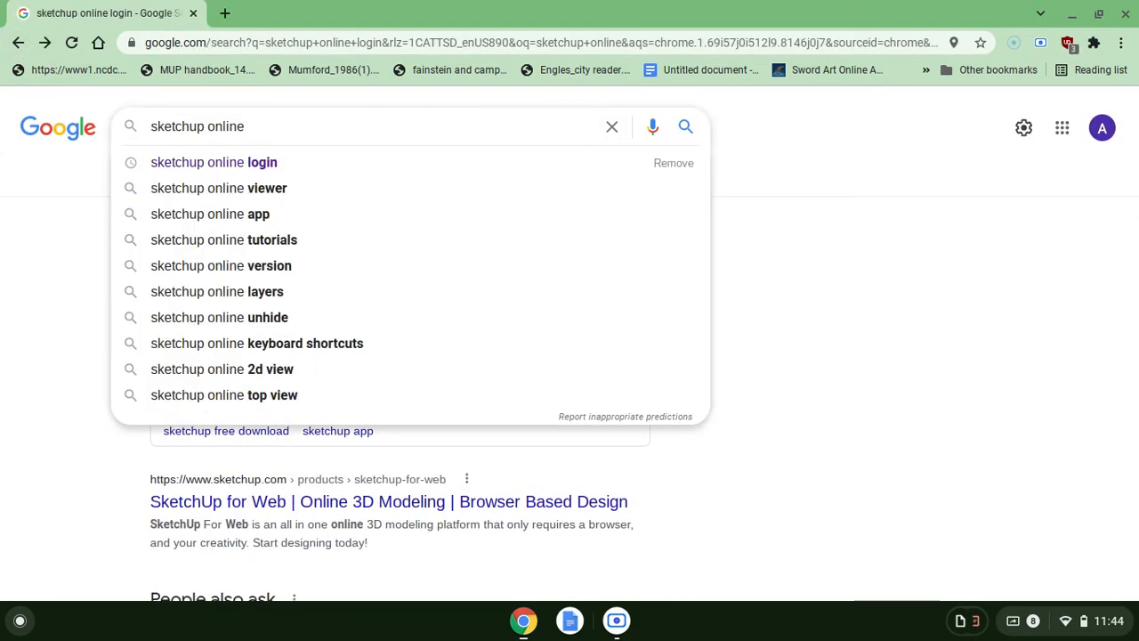
pyautogui.write('free')
pyautogui.press('Return')
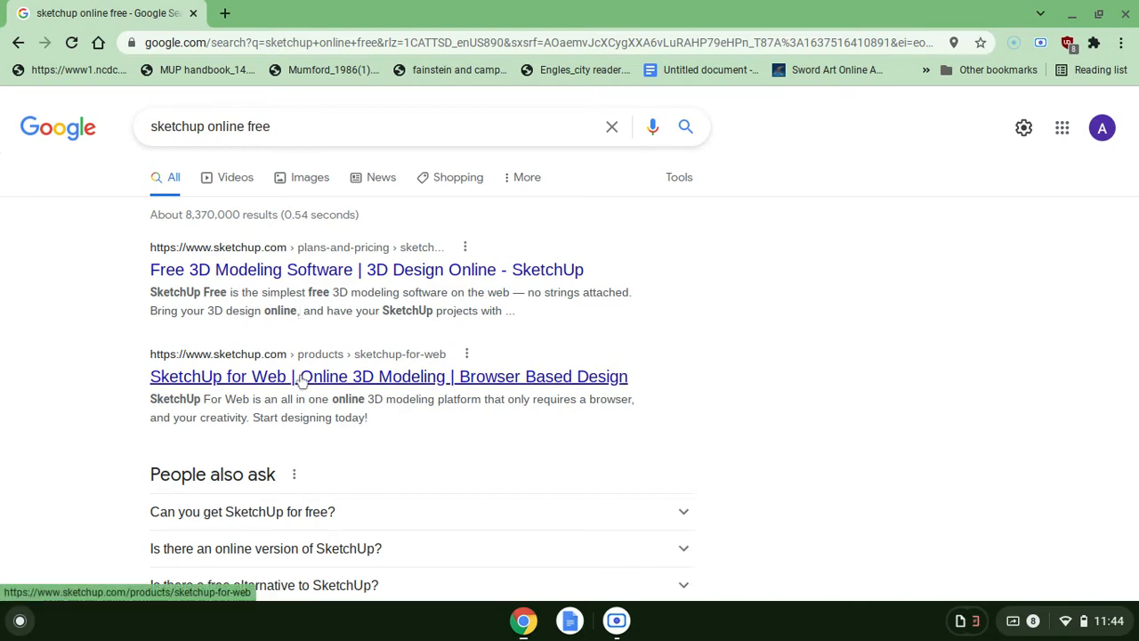
# - Look over the results and refine the search to "sketchup online free chromebook"
pyautogui.scroll(-1, 300, 377)
pyautogui.scroll(1, 300, 376)
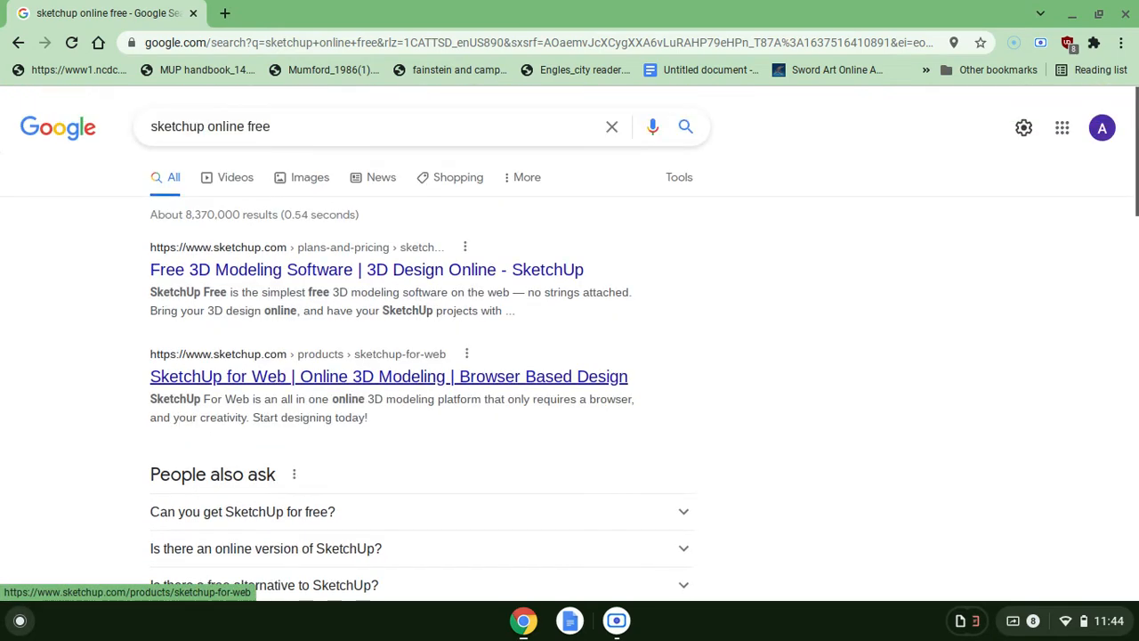
pyautogui.click(308, 129)
pyautogui.write('chr')
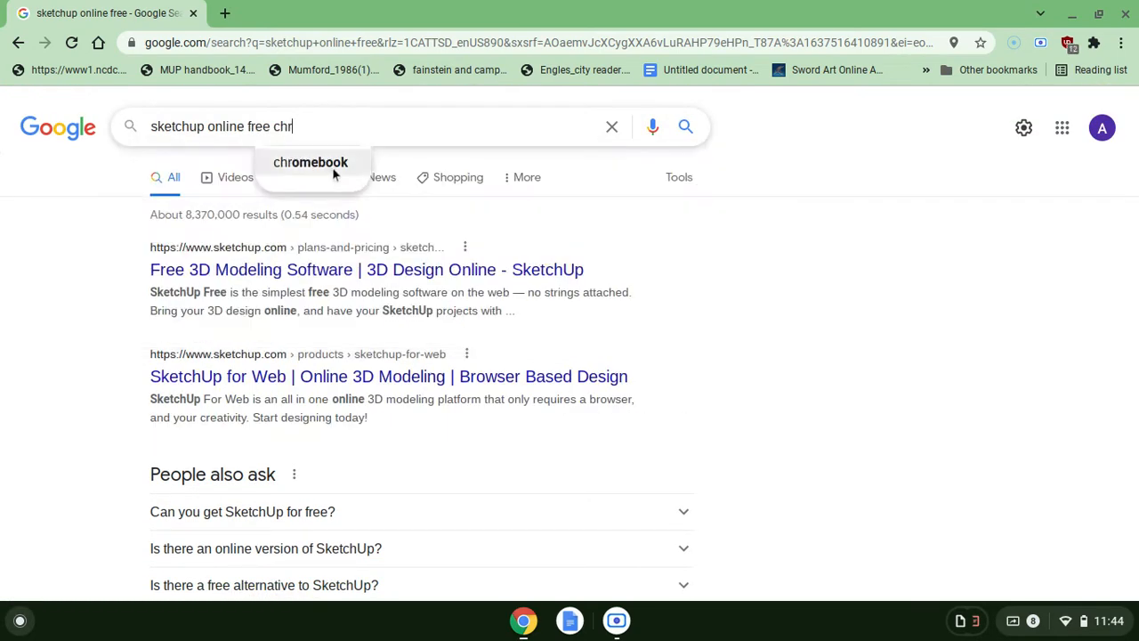
pyautogui.click(330, 167)
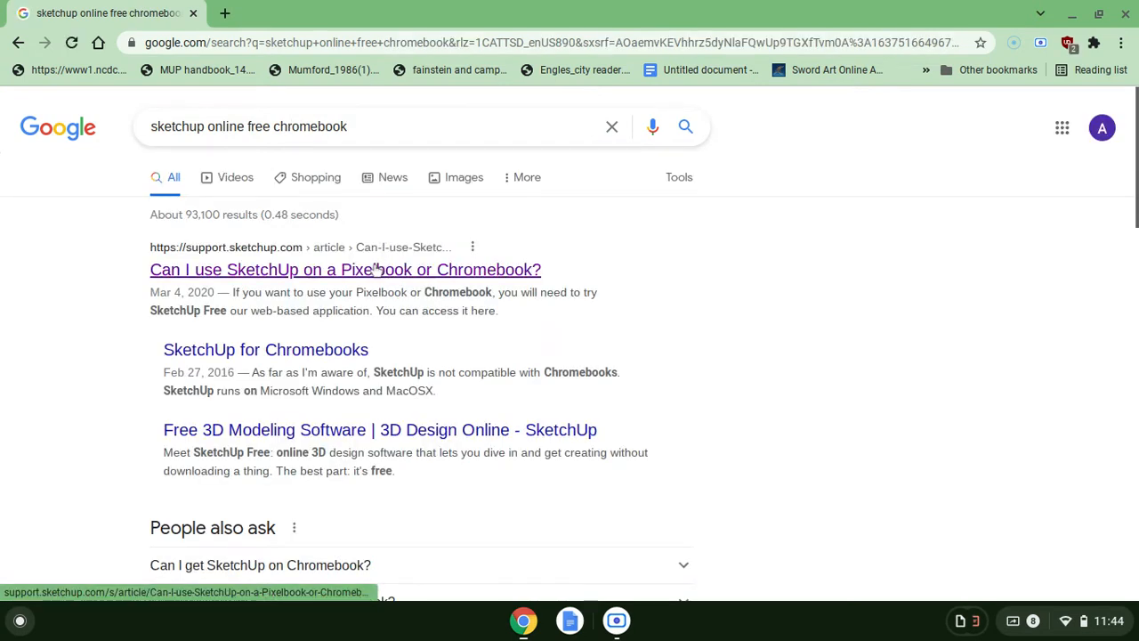
# - Open the SketchUp support article about Pixelbooks and Chromebooks, launch the web-based SketchUp Free from it, and decline opening the recovered model
pyautogui.click(375, 269)
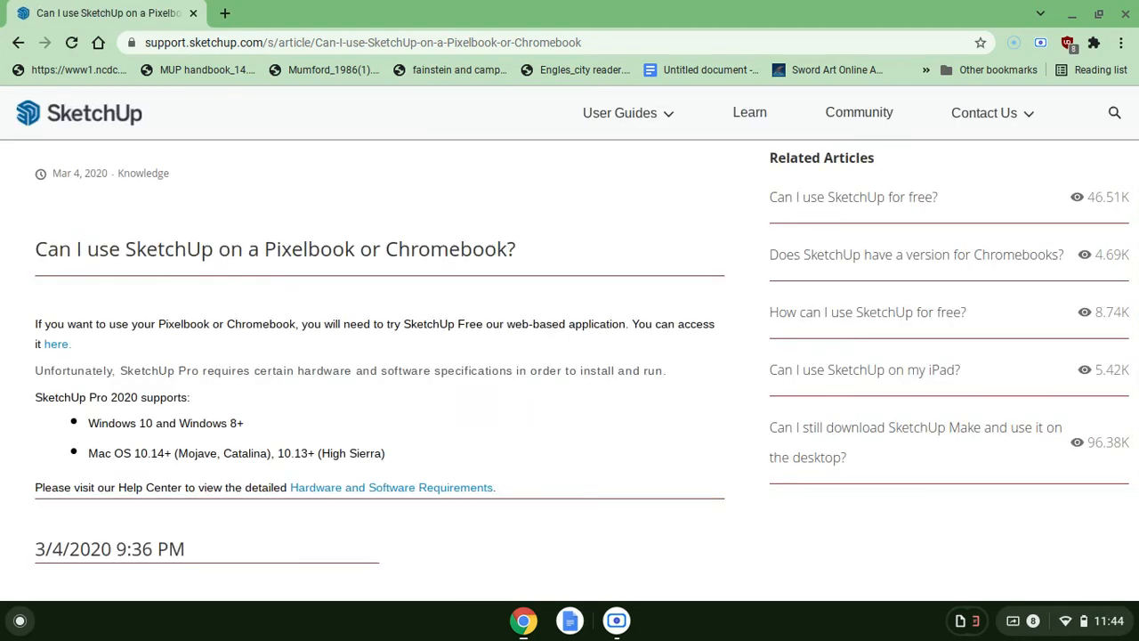
pyautogui.scroll(-1, 570, 342)
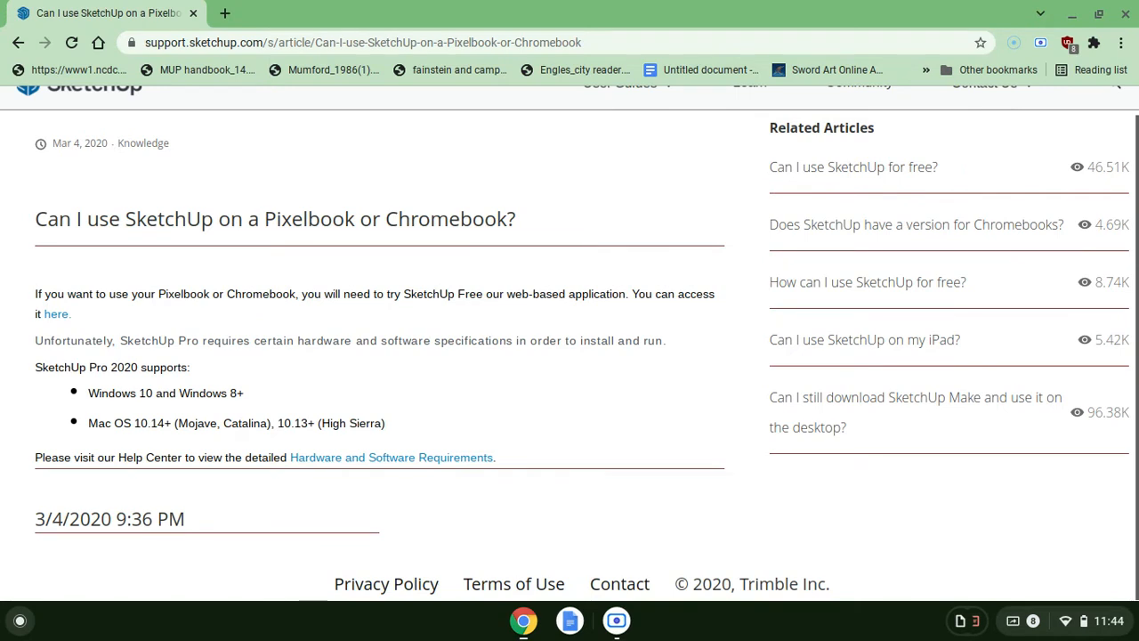
pyautogui.click(62, 314)
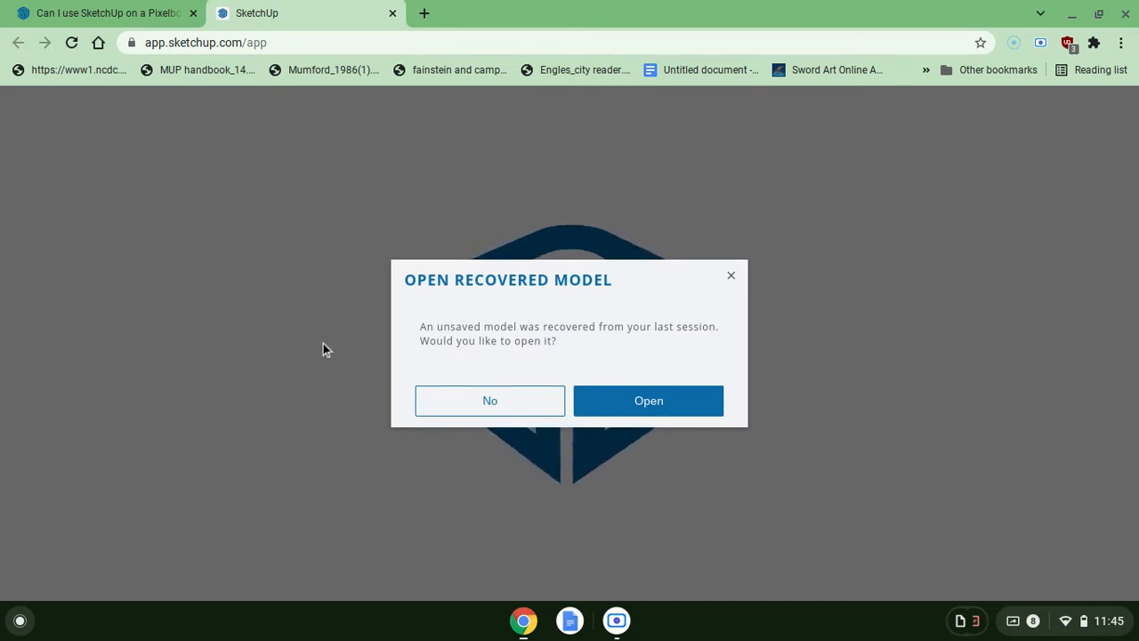
pyautogui.click(457, 412)
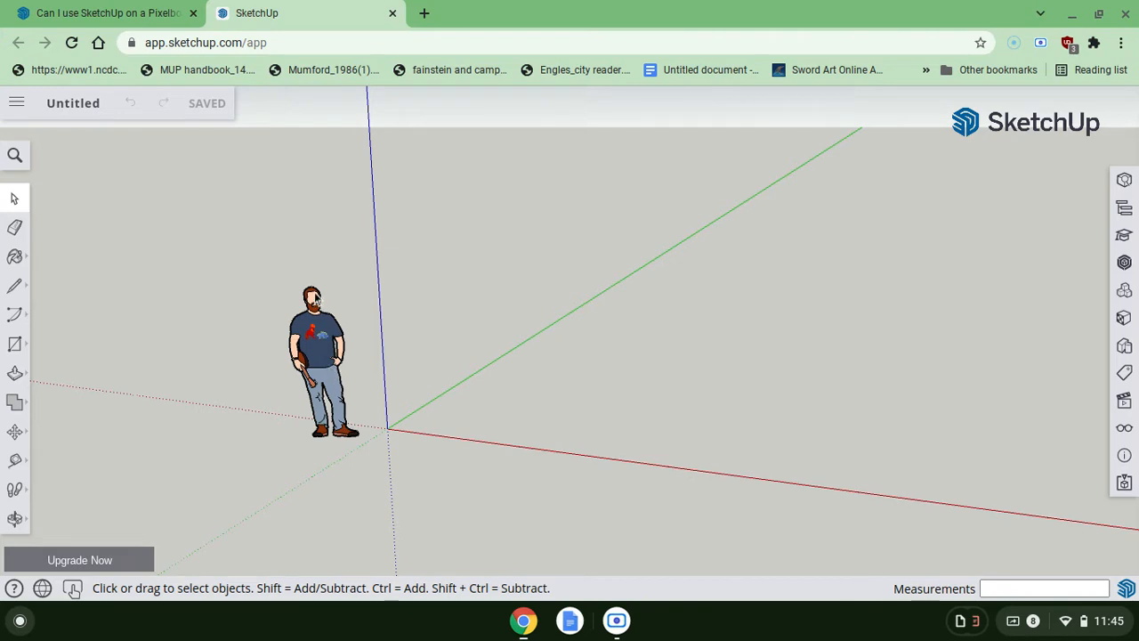
# - Select the standing figure beside the origin and show its Entity Info
pyautogui.scroll(5, 310, 280)
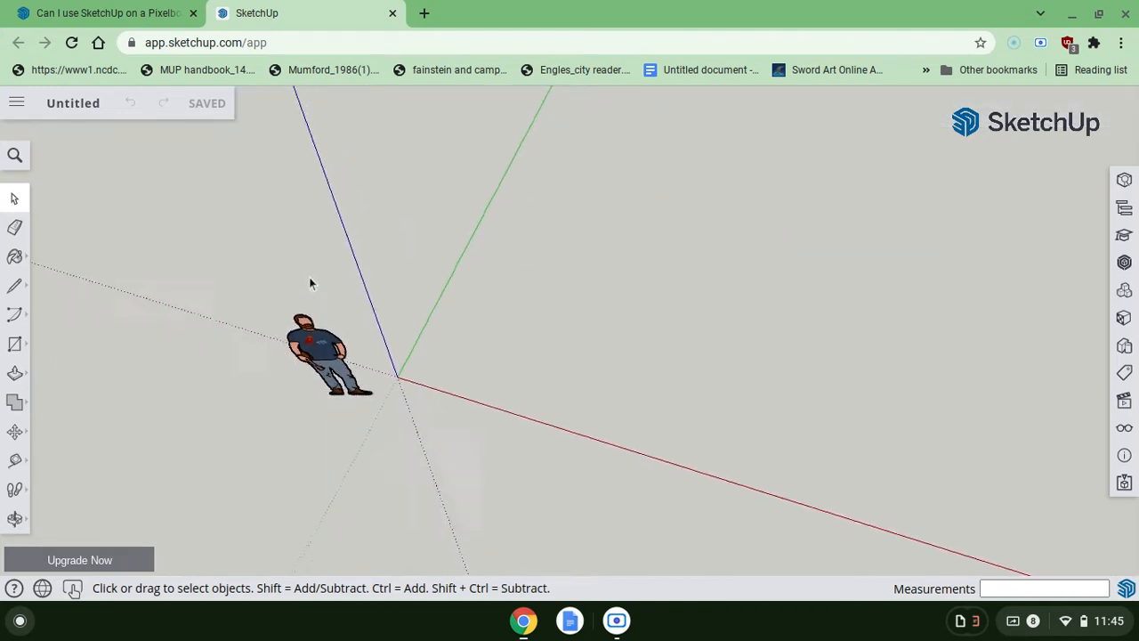
pyautogui.scroll(-4, 311, 280)
pyautogui.scroll(-5, 309, 277)
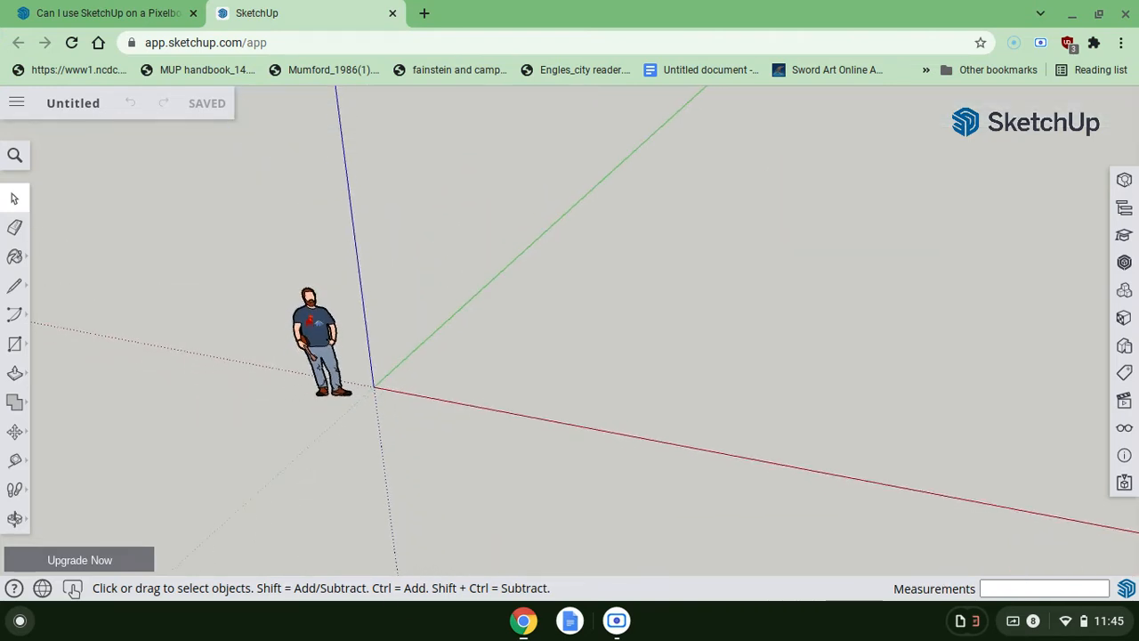
pyautogui.scroll(-5, 309, 278)
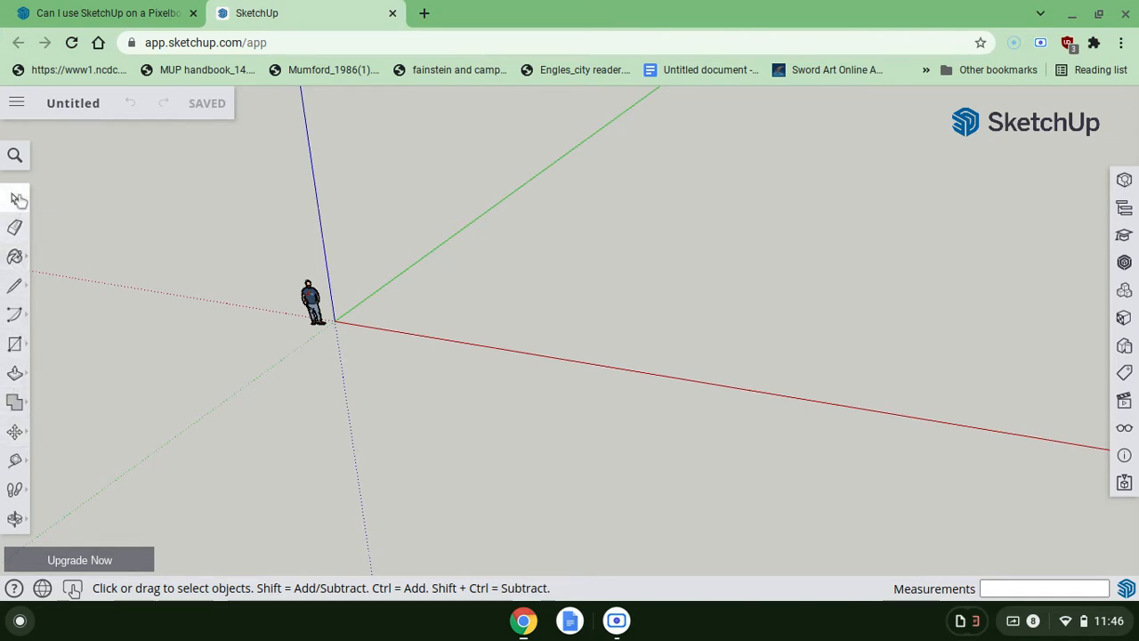
pyautogui.click(310, 300)
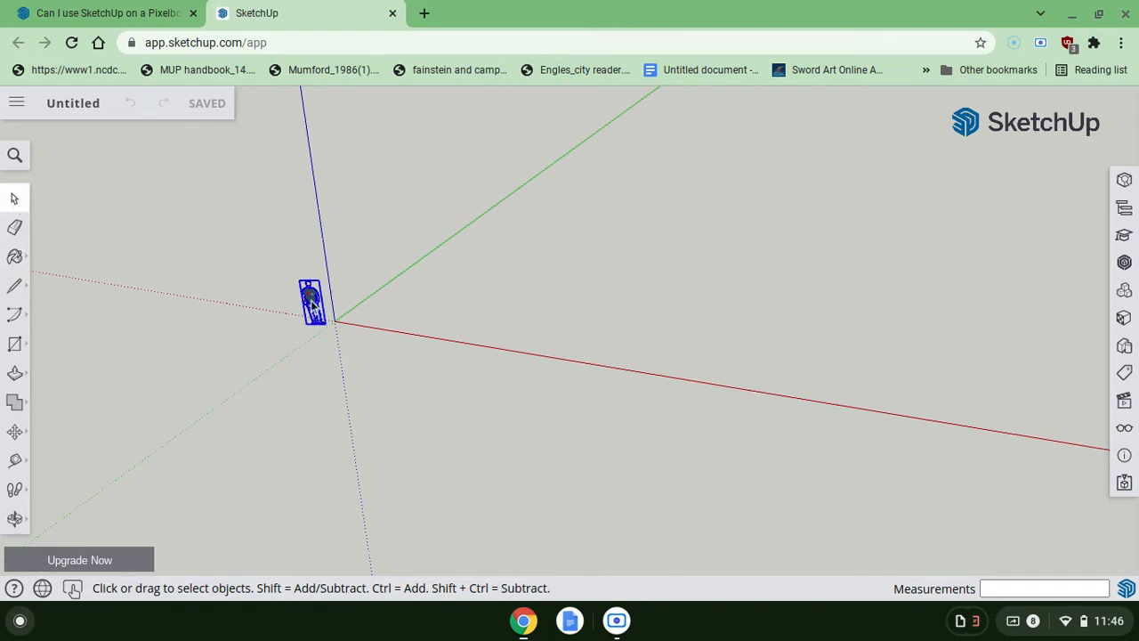
pyautogui.scroll(3, 306, 309)
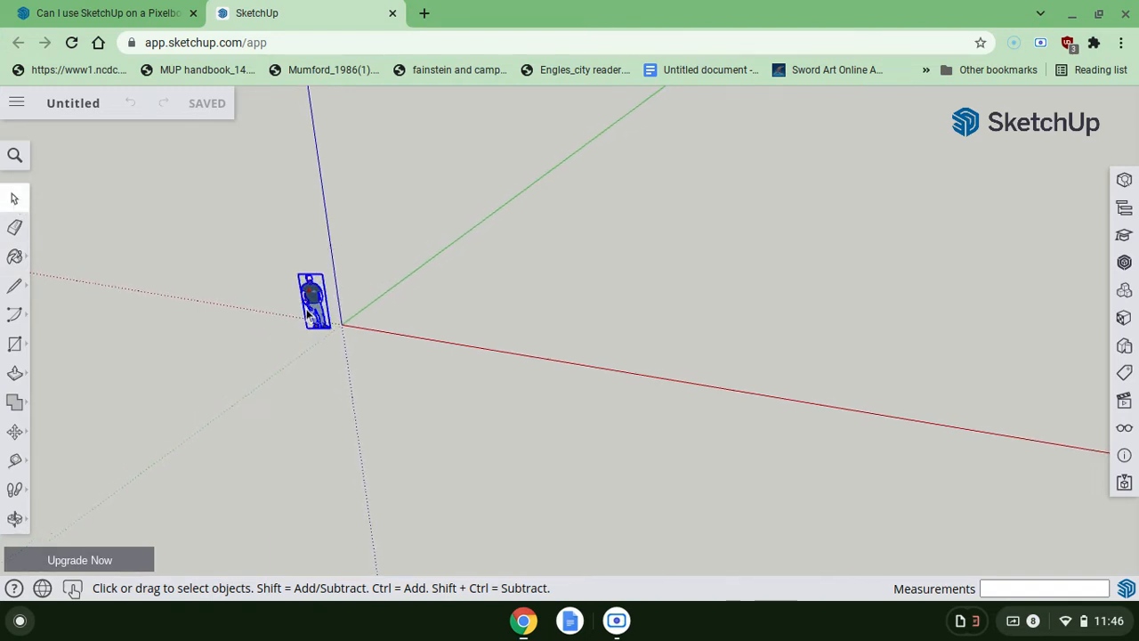
pyautogui.click(1124, 181)
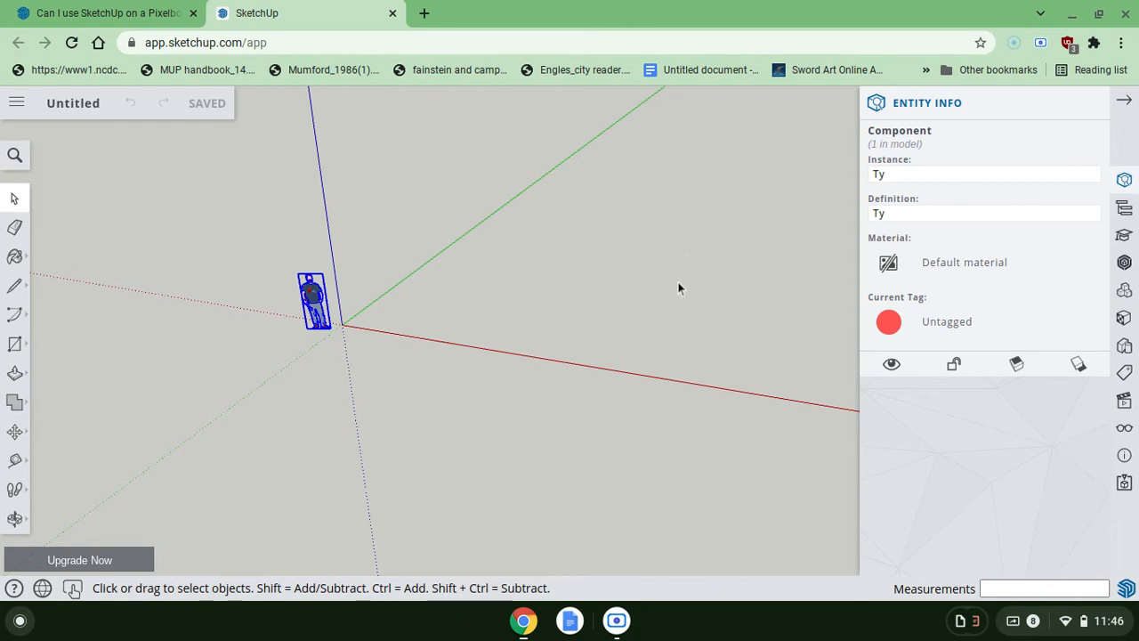
# - Display the Outliner and the Instructor, and bring the Instructor's guidance for the Select tool into view
pyautogui.click(1125, 208)
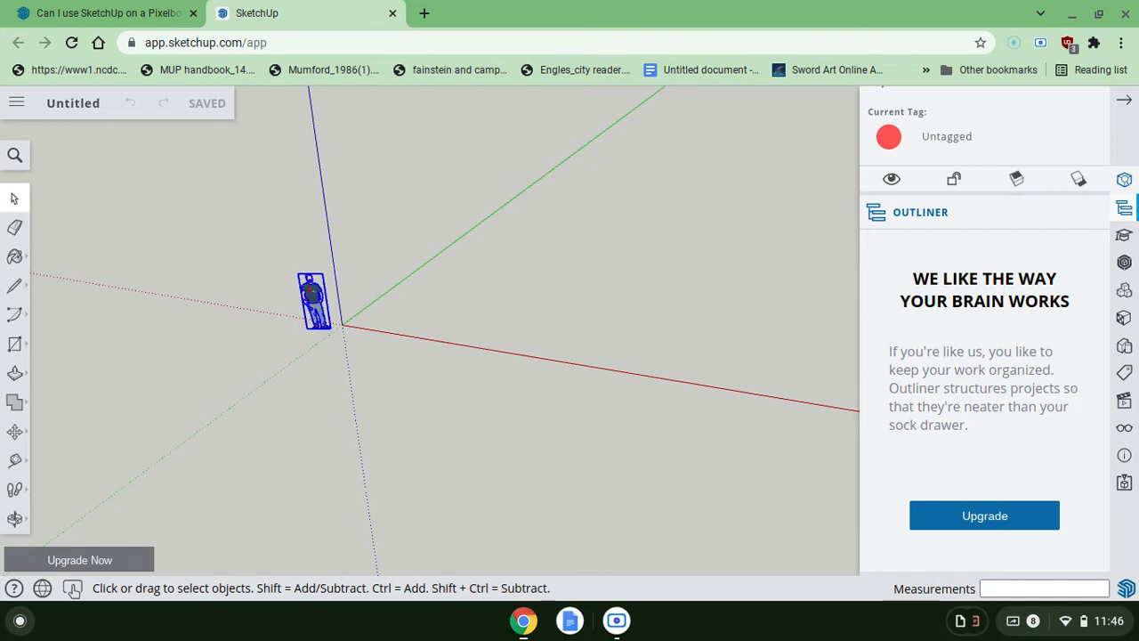
pyautogui.click(1123, 237)
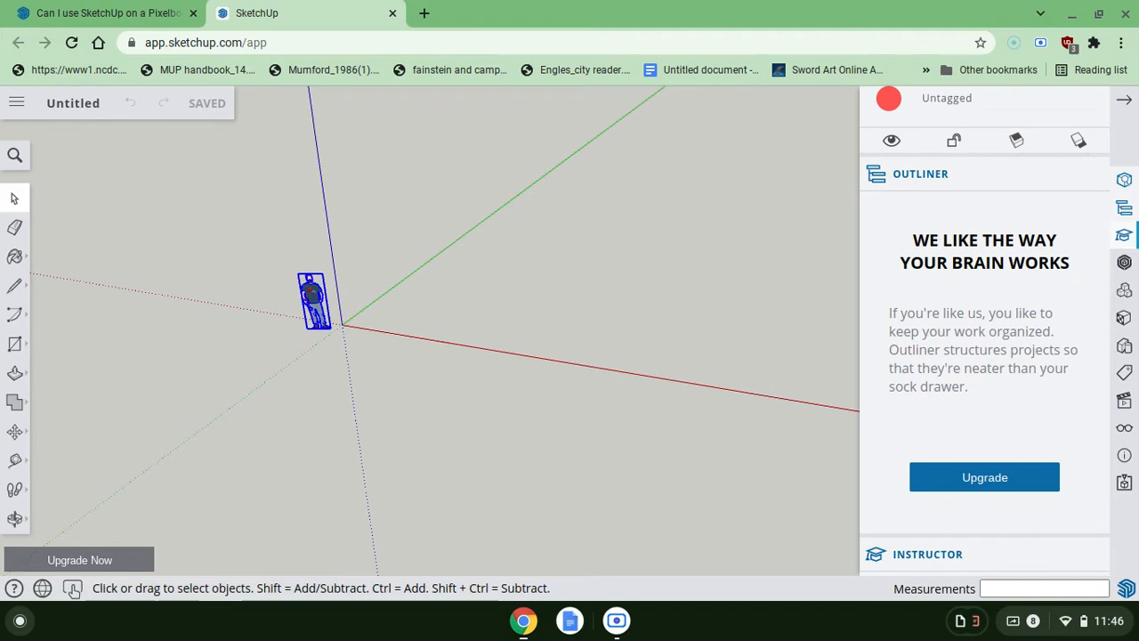
pyautogui.scroll(-5, 1033, 318)
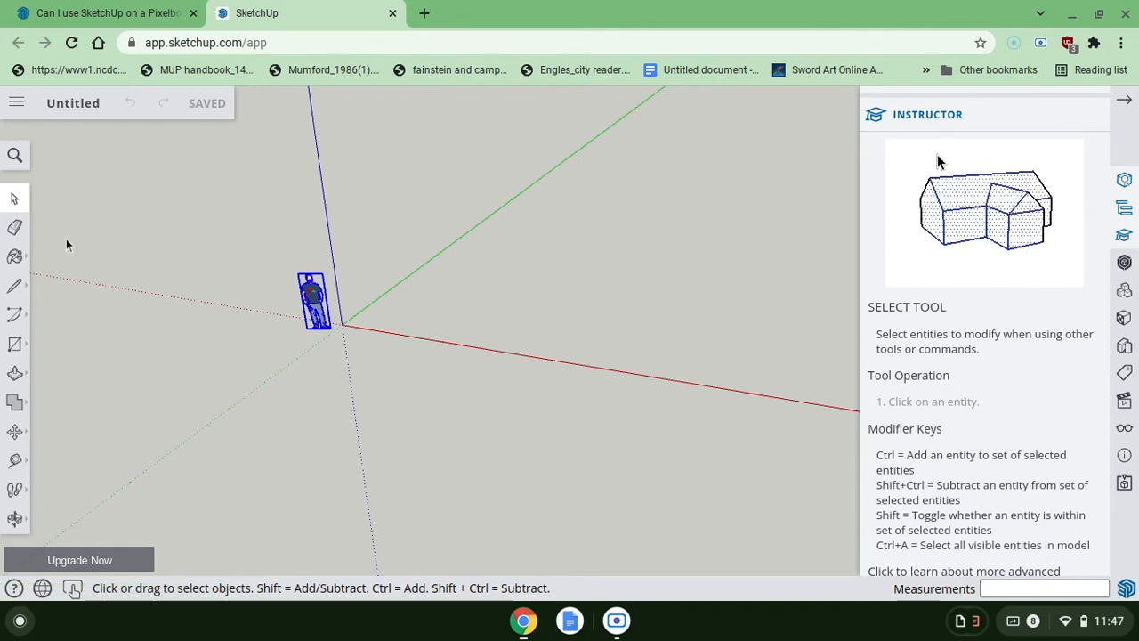
# - Erase the standing figure with the Eraser tool and undo the erasure
pyautogui.click(14, 230)
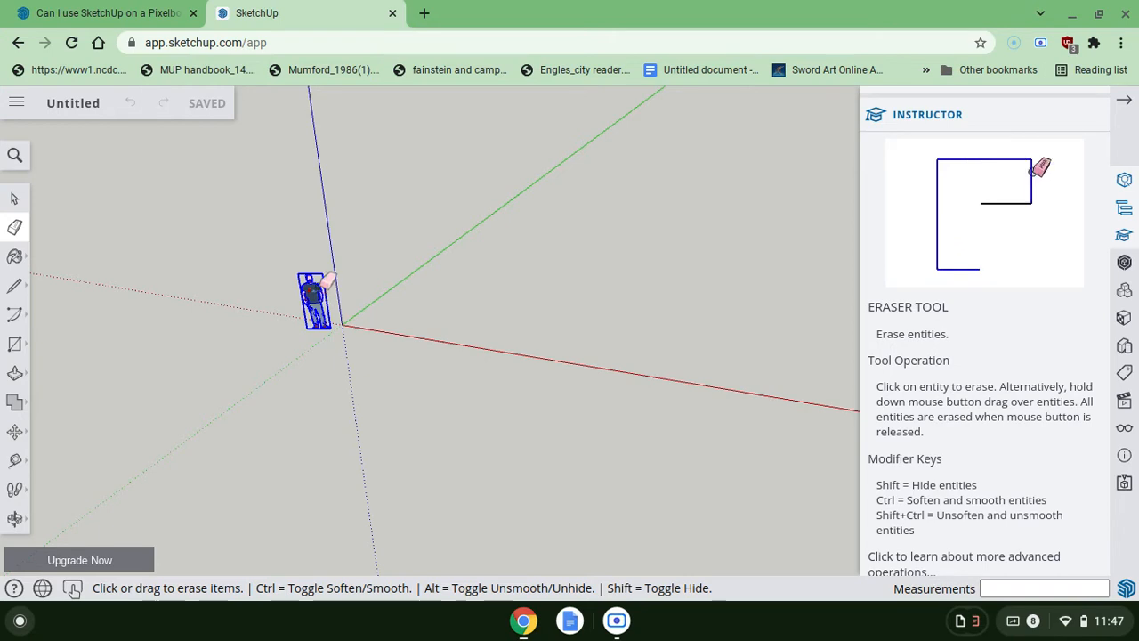
pyautogui.click(316, 285)
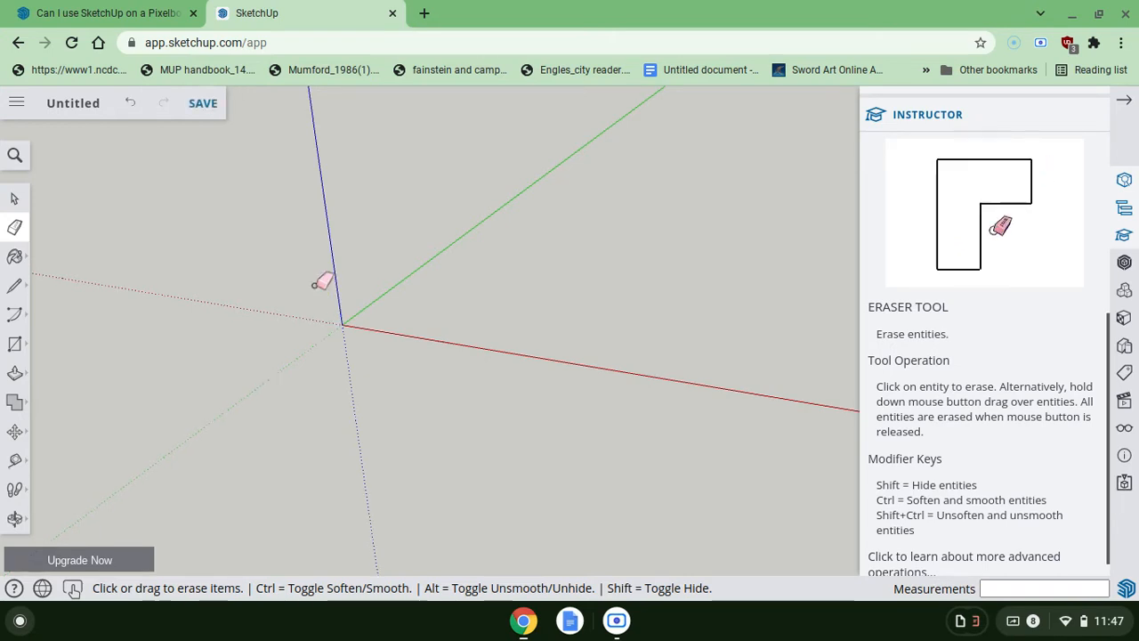
pyautogui.click(135, 107)
pyautogui.click(163, 105)
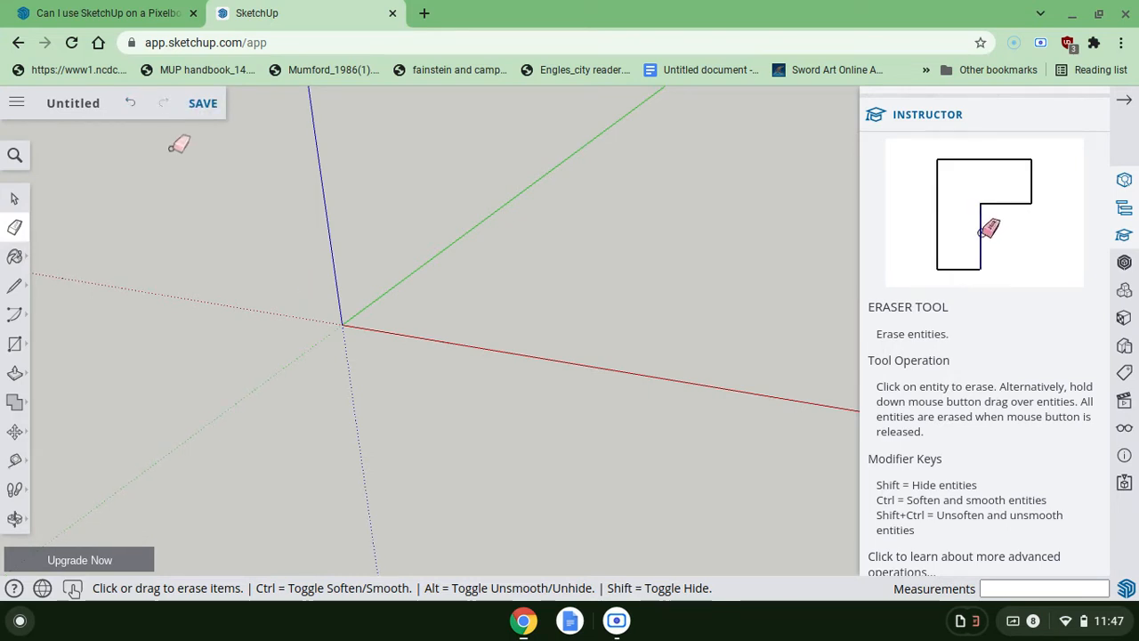
pyautogui.hotkey('ctrl', 'z')
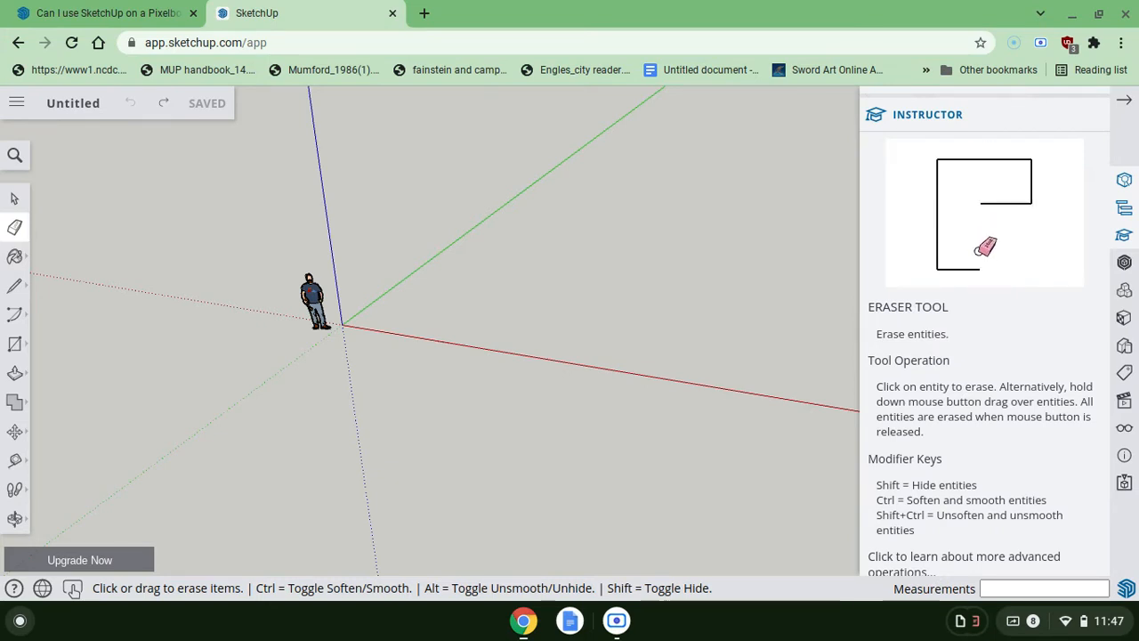
# - Orbit the camera around the standing figure and the axes to view them from several angles
pyautogui.scroll(-5, 226, 263)
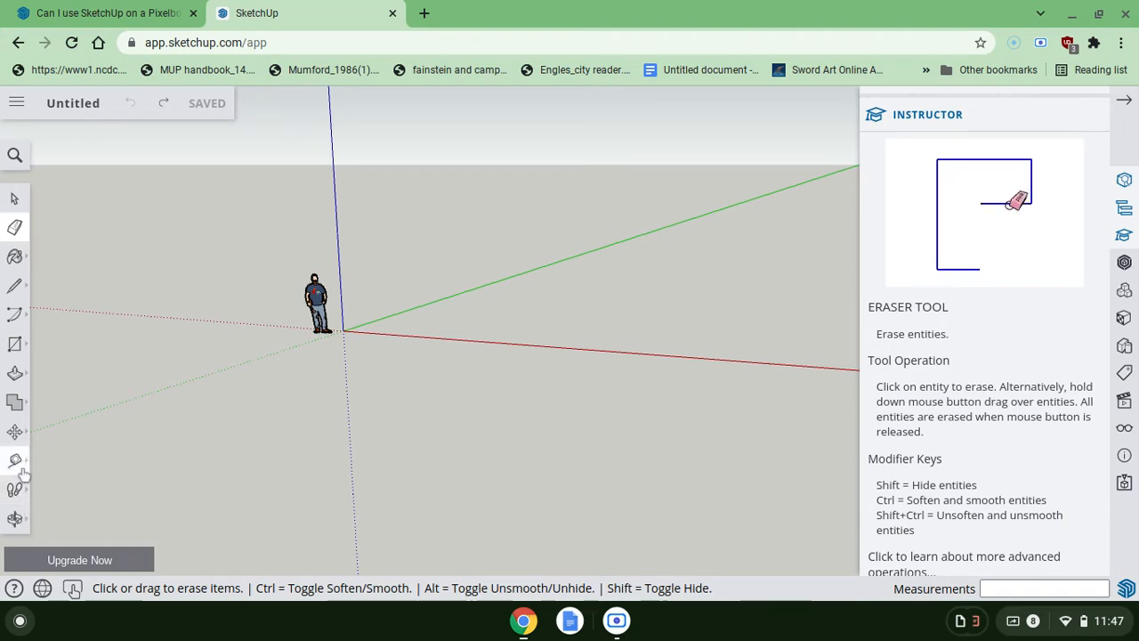
pyautogui.click(15, 521)
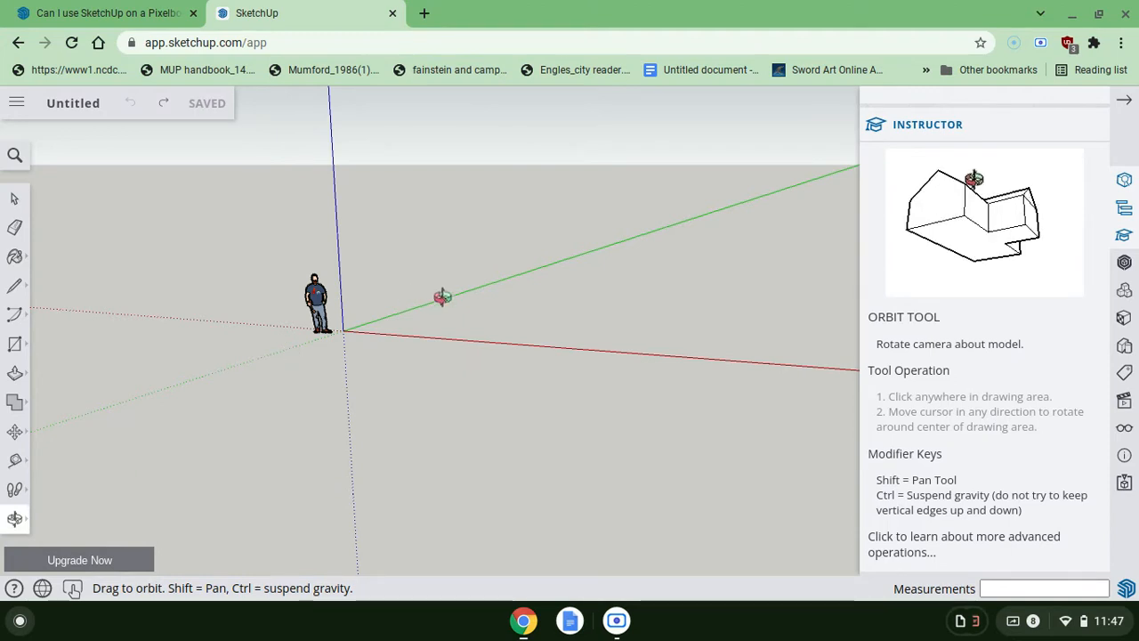
pyautogui.moveTo(443, 297); pyautogui.dragTo(118, 341)
pyautogui.moveTo(433, 307); pyautogui.dragTo(59, 292)
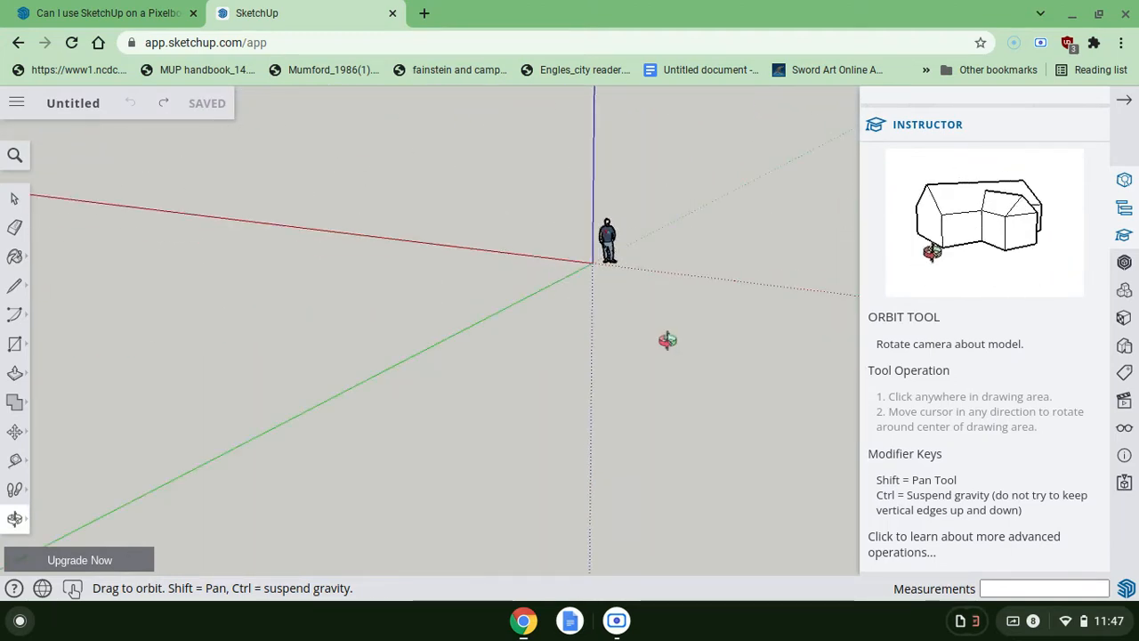
pyautogui.moveTo(758, 248); pyautogui.dragTo(657, 367)
pyautogui.moveTo(584, 186); pyautogui.dragTo(582, 80)
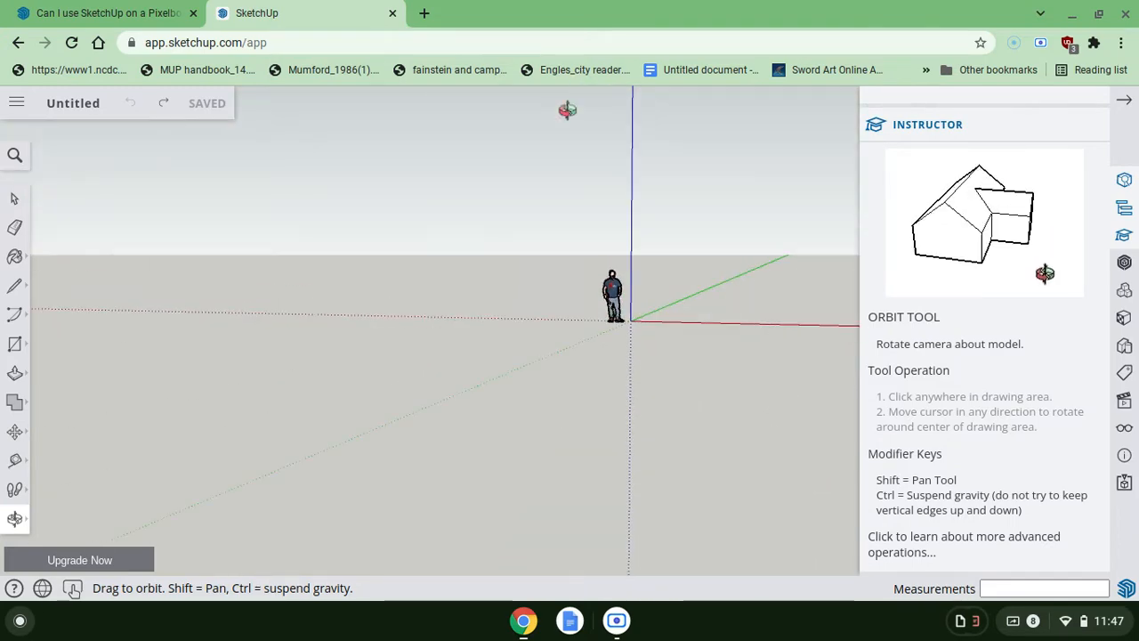
pyautogui.moveTo(534, 337); pyautogui.dragTo(438, 550)
pyautogui.moveTo(453, 510); pyautogui.dragTo(453, 511)
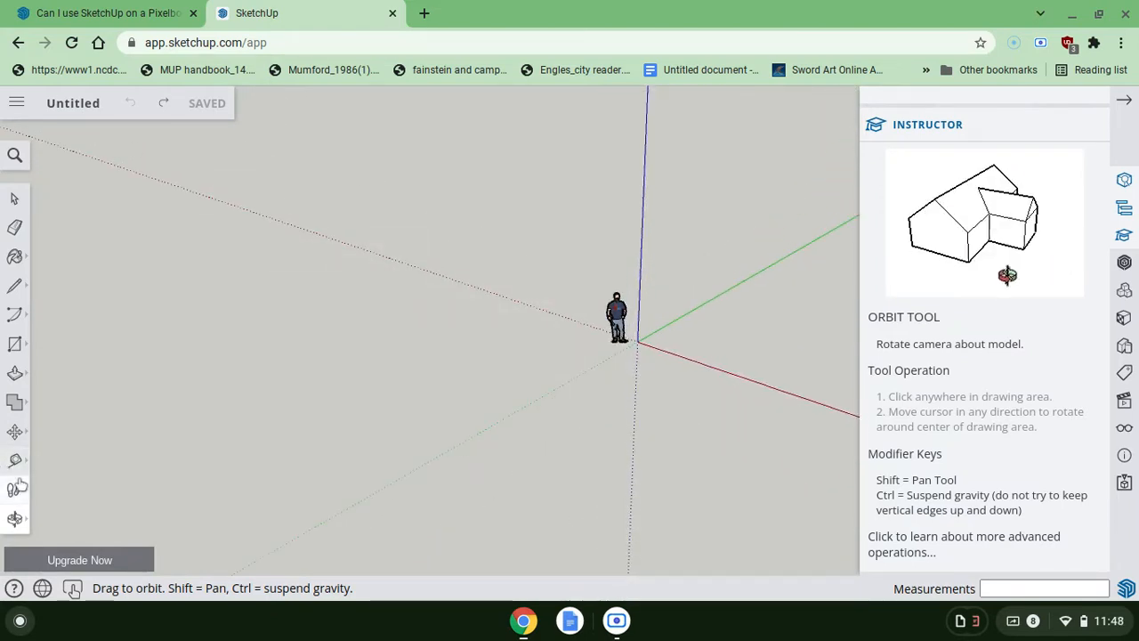
# - Use the Pan tool to shift the view away from the figure and back again
pyautogui.moveTo(17, 522)
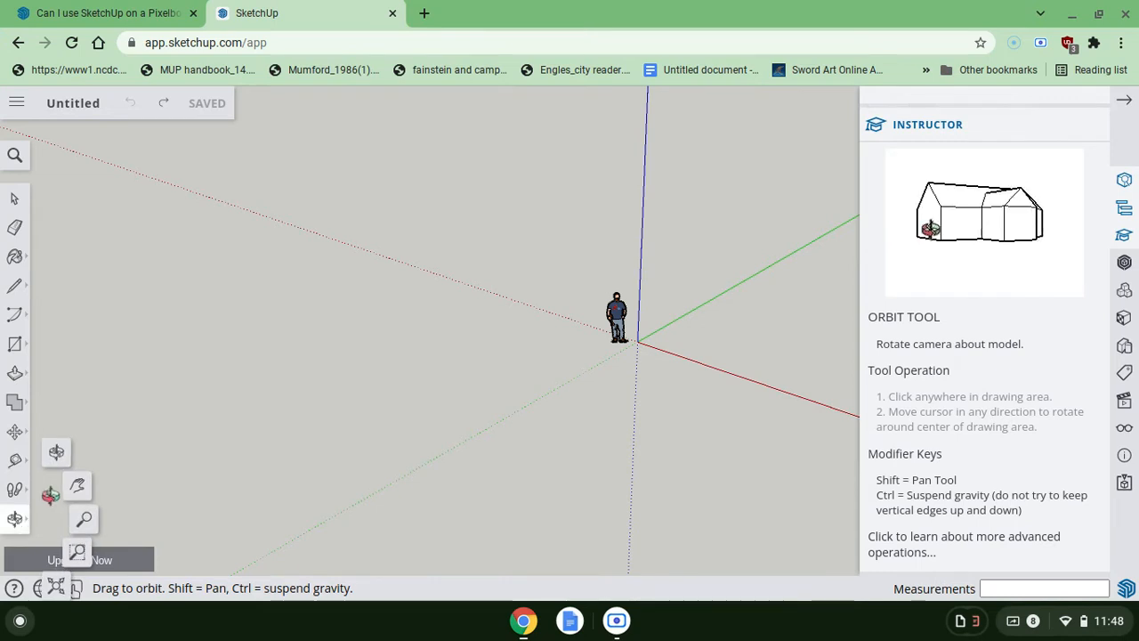
pyautogui.click(75, 486)
pyautogui.moveTo(469, 369); pyautogui.dragTo(295, 433)
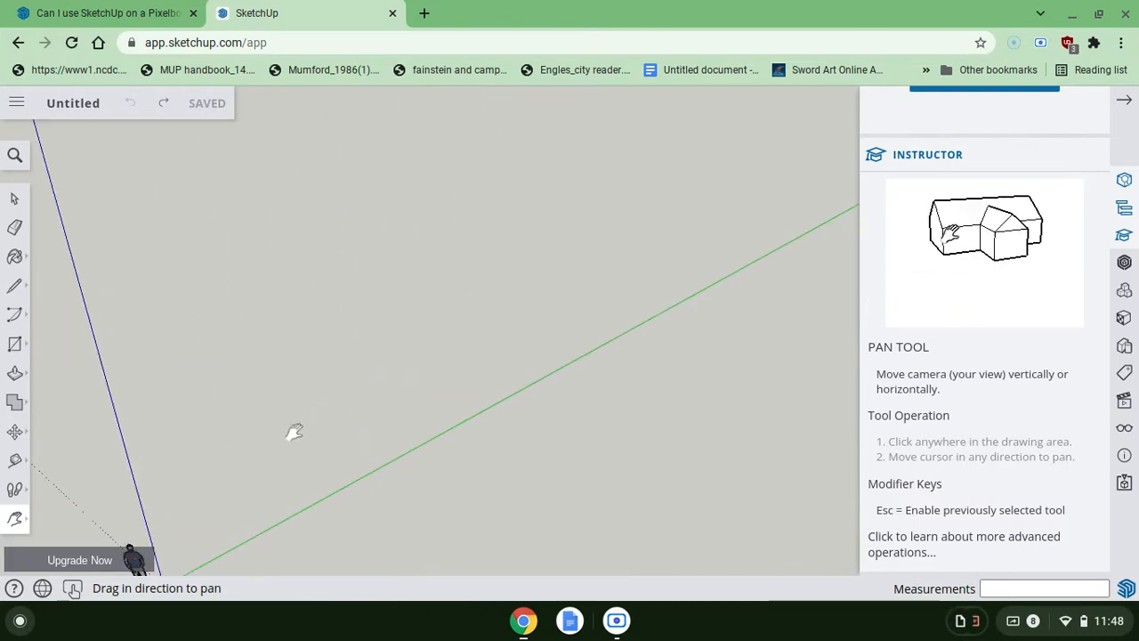
pyautogui.moveTo(592, 303); pyautogui.dragTo(819, 89)
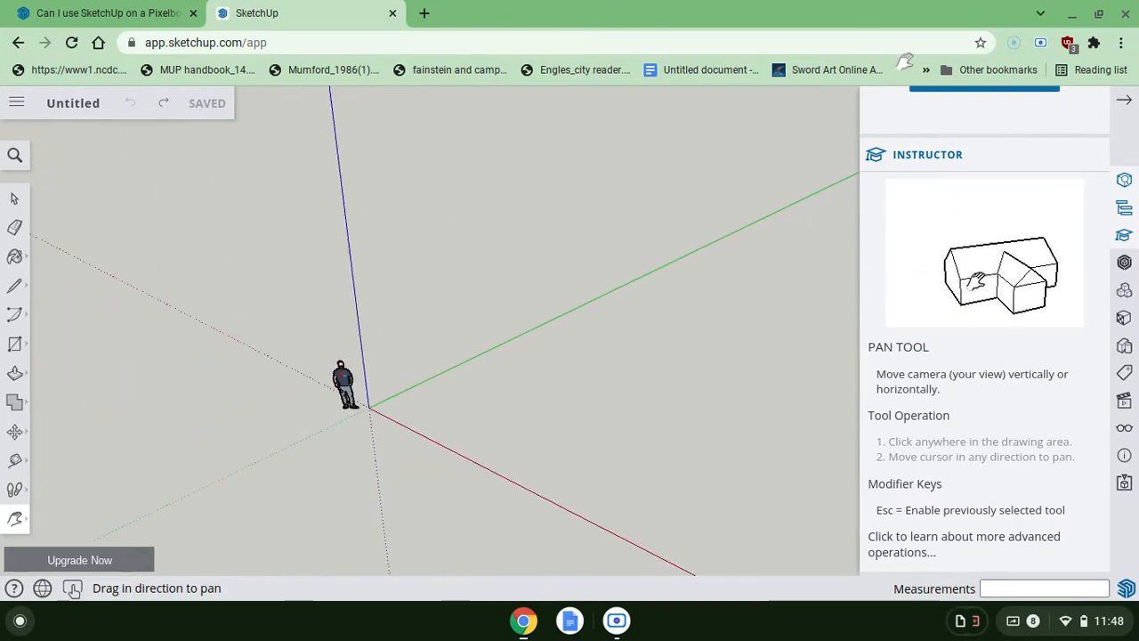
pyautogui.moveTo(484, 247); pyautogui.dragTo(741, 166)
# - Zoom the camera in on the standing figure and back out with the Zoom tool
pyautogui.click(18, 523)
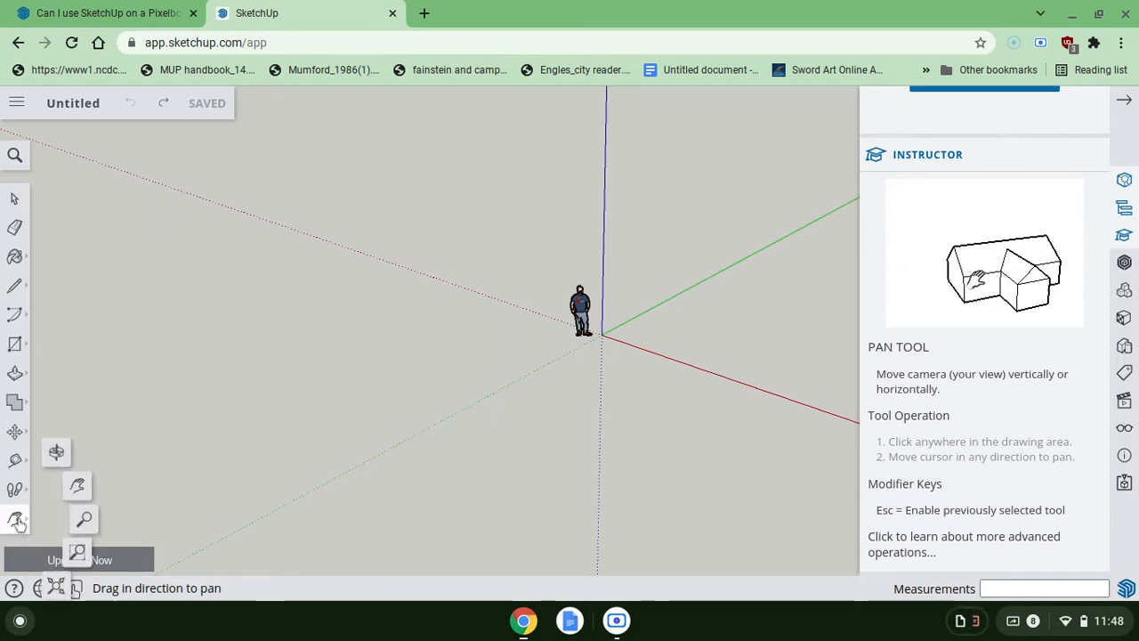
pyautogui.click(84, 518)
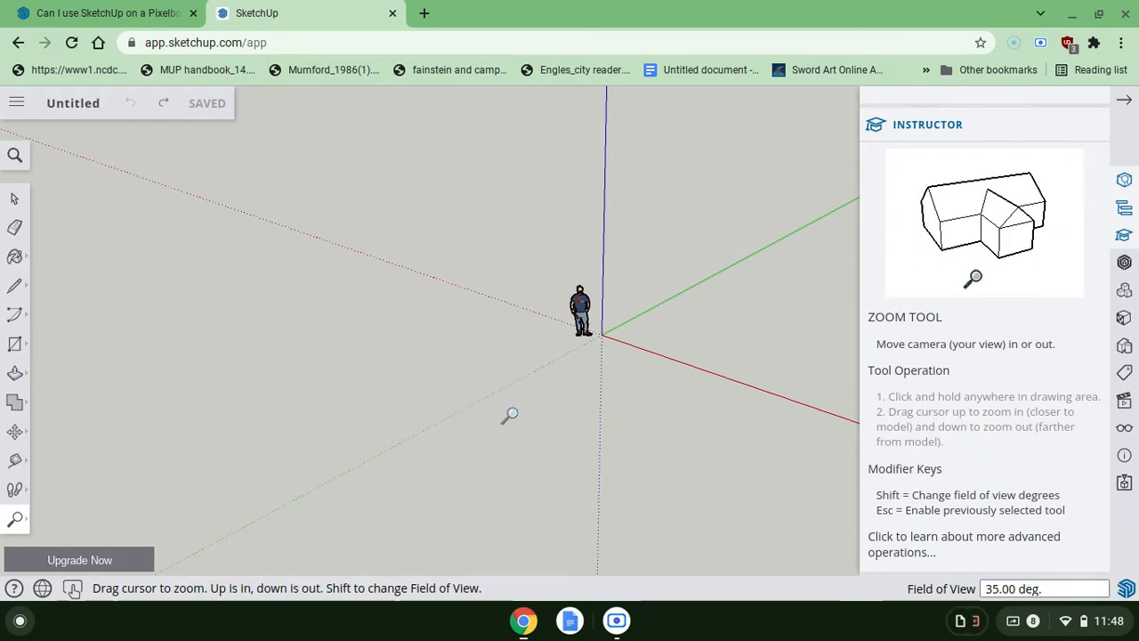
pyautogui.moveTo(535, 431); pyautogui.dragTo(545, 199)
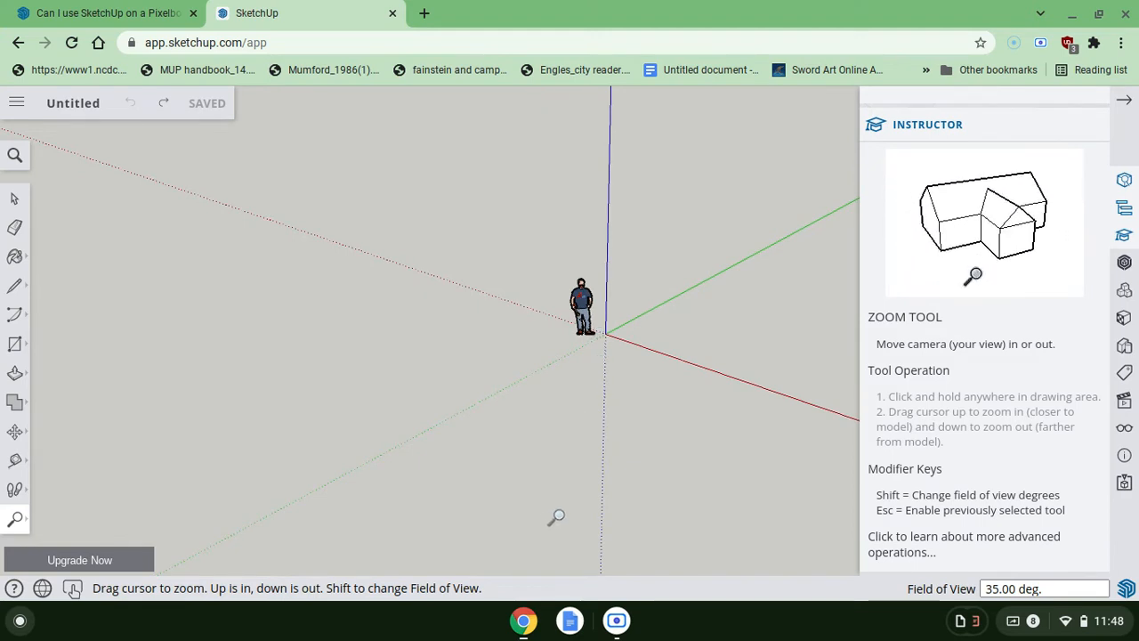
pyautogui.moveTo(556, 517); pyautogui.dragTo(611, 158)
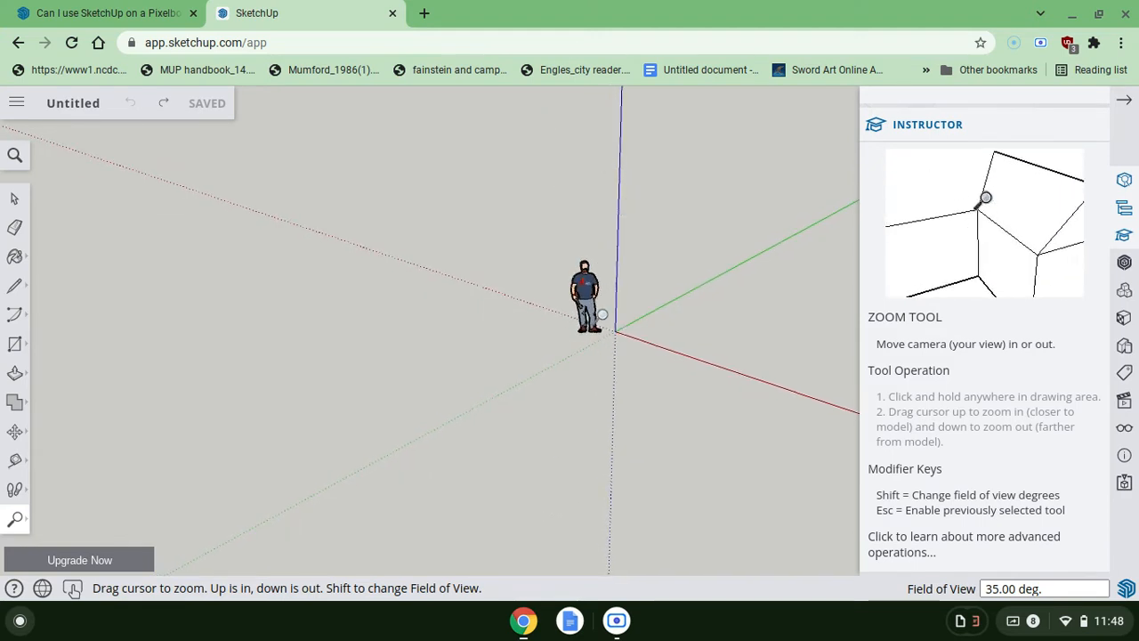
pyautogui.moveTo(602, 300); pyautogui.dragTo(606, 79)
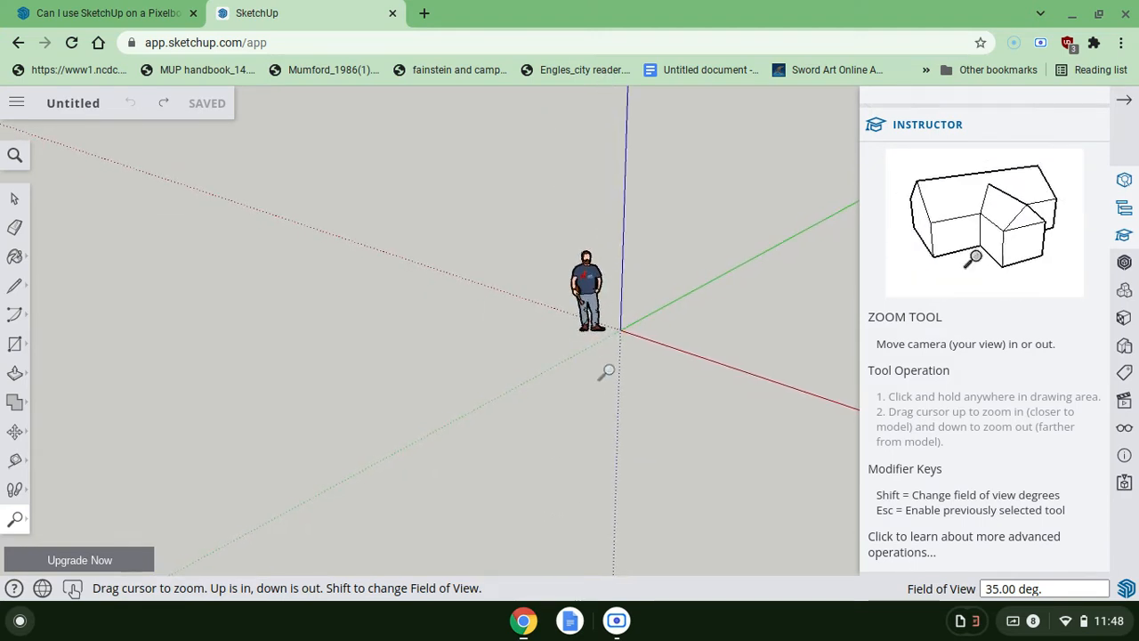
pyautogui.moveTo(606, 372); pyautogui.dragTo(594, 524)
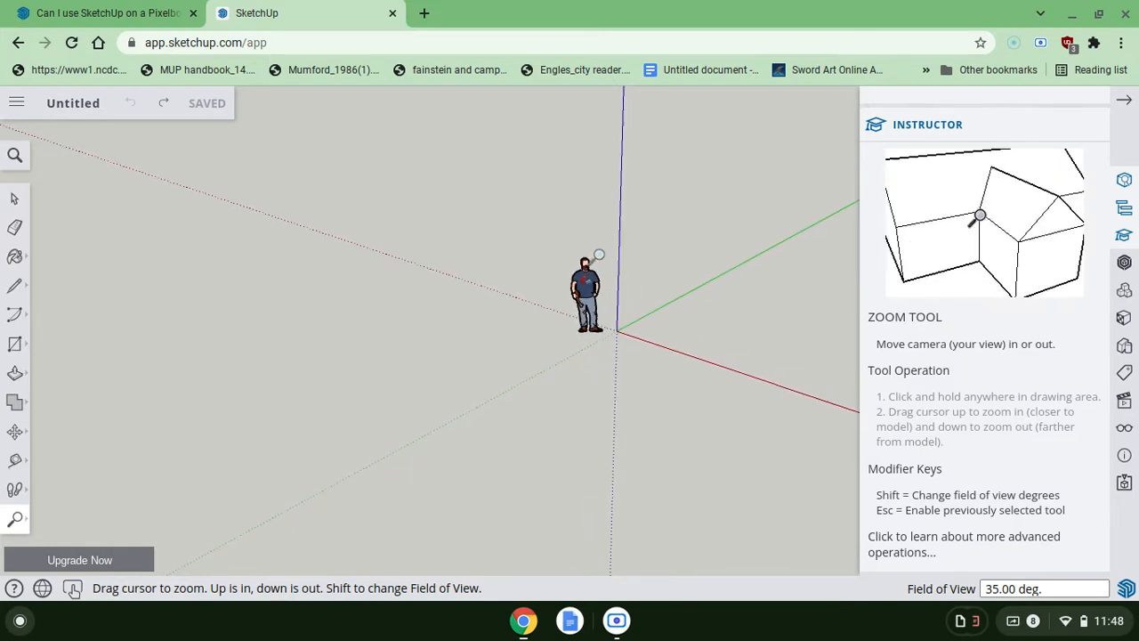
pyautogui.moveTo(599, 255); pyautogui.dragTo(569, 608)
pyautogui.moveTo(570, 241); pyautogui.dragTo(552, 637)
# - Zoom in on the standing figure by framing it with the Zoom Window tool
pyautogui.moveTo(29, 522)
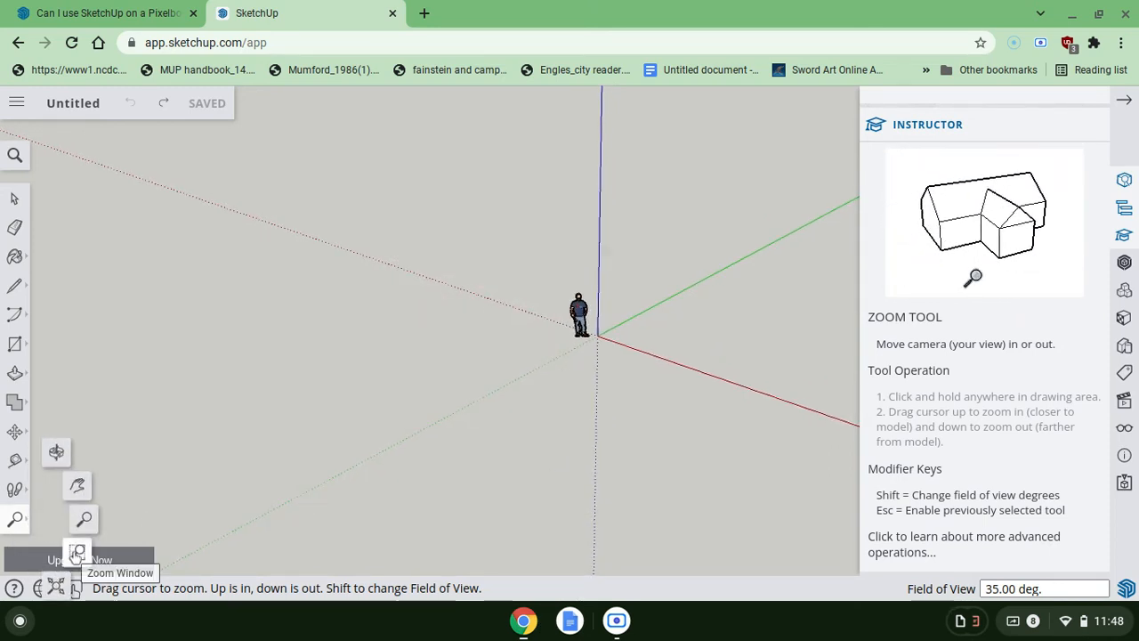
pyautogui.click(77, 553)
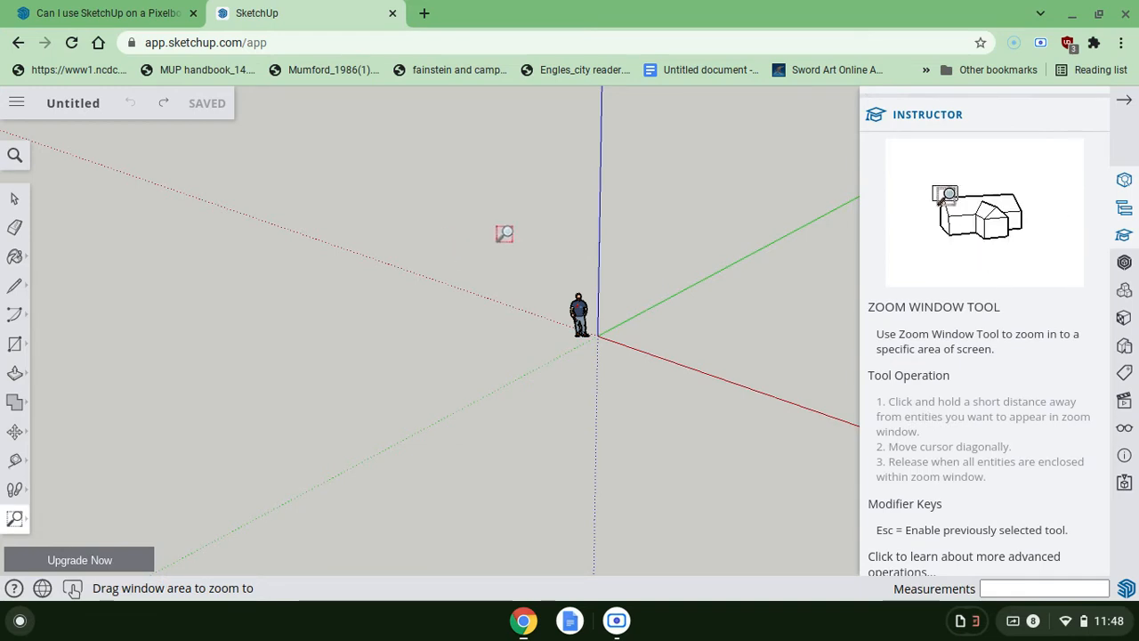
pyautogui.moveTo(531, 245)
pyautogui.mouseDown()
pyautogui.moveTo(605, 346)
pyautogui.moveTo(658, 372)
pyautogui.moveTo(664, 358)
pyautogui.moveTo(634, 347)
pyautogui.moveTo(633, 361)
pyautogui.mouseUp()
pyautogui.press('e')
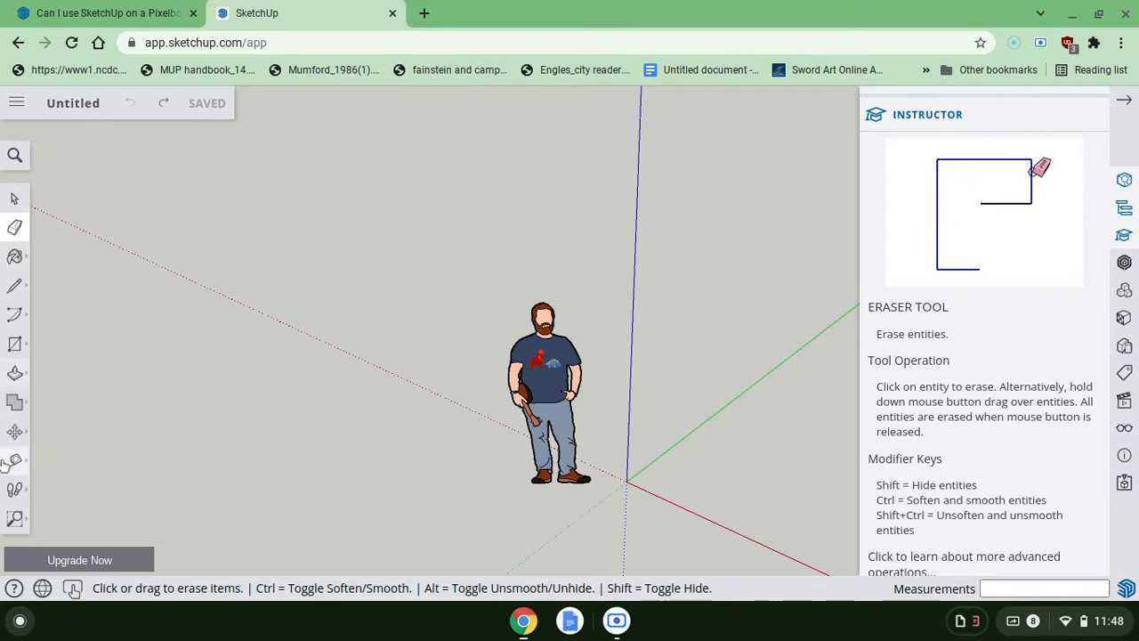
# - Fit the whole model in the view with Zoom Extents
pyautogui.click(16, 519)
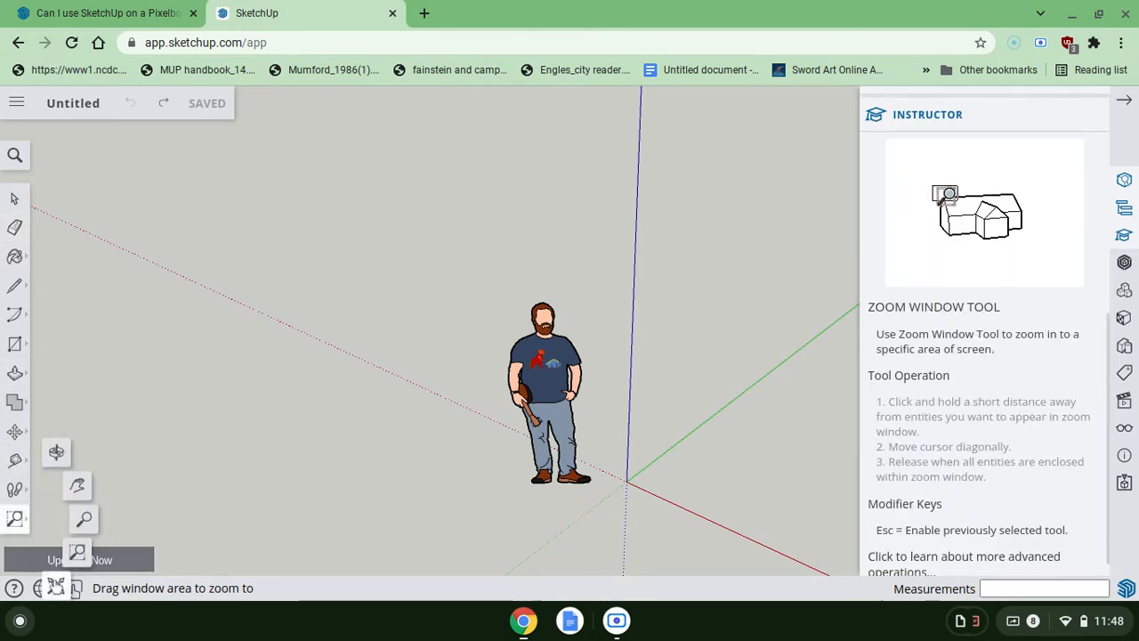
pyautogui.click(55, 586)
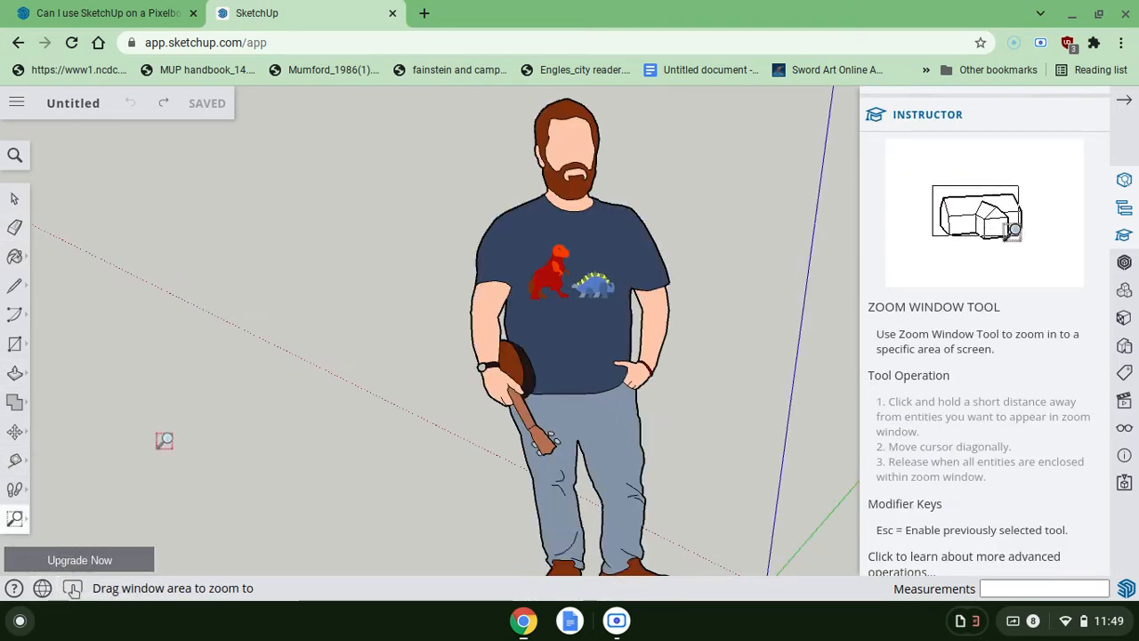
pyautogui.press('Escape')
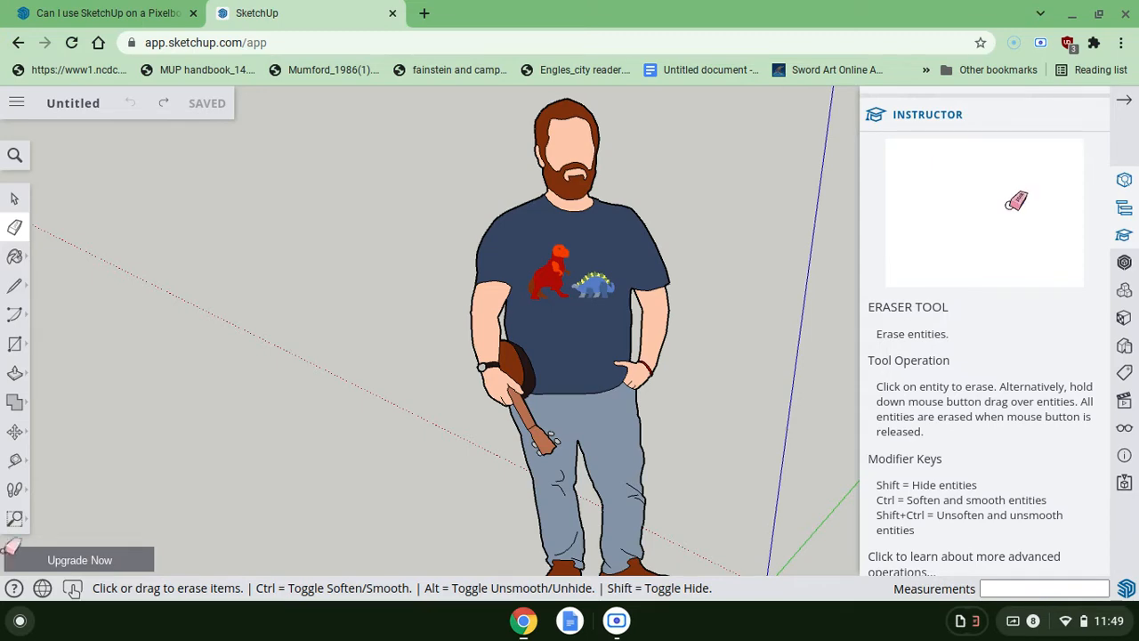
# - Tilt the view towards the horizon and use the Zoom tool to move the camera far back from the standing figure
pyautogui.click(16, 519)
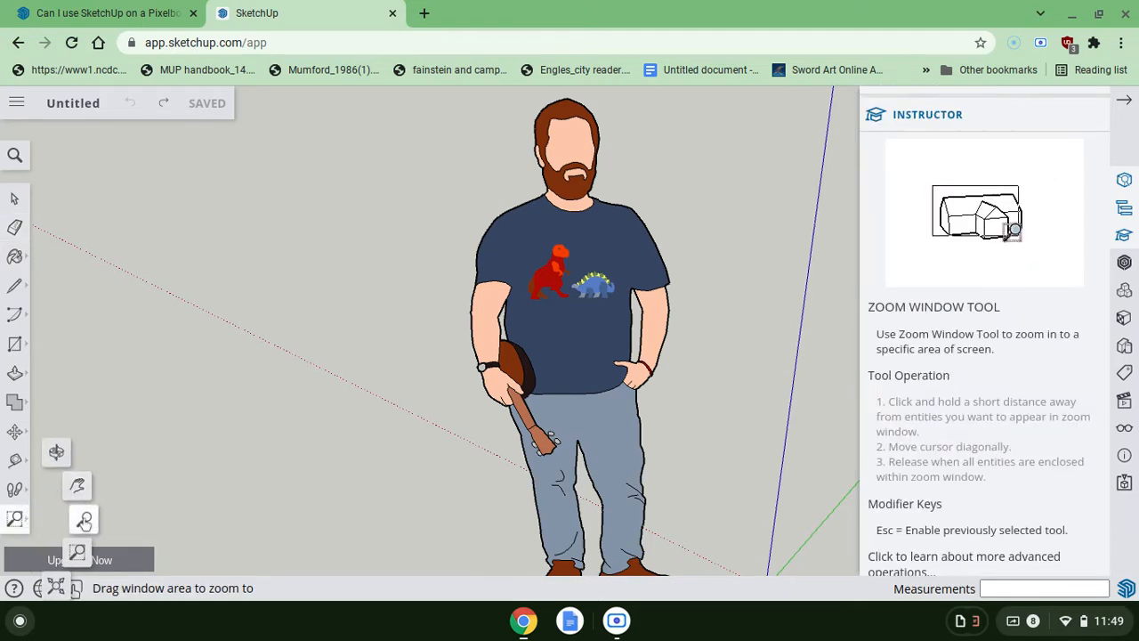
pyautogui.click(62, 519)
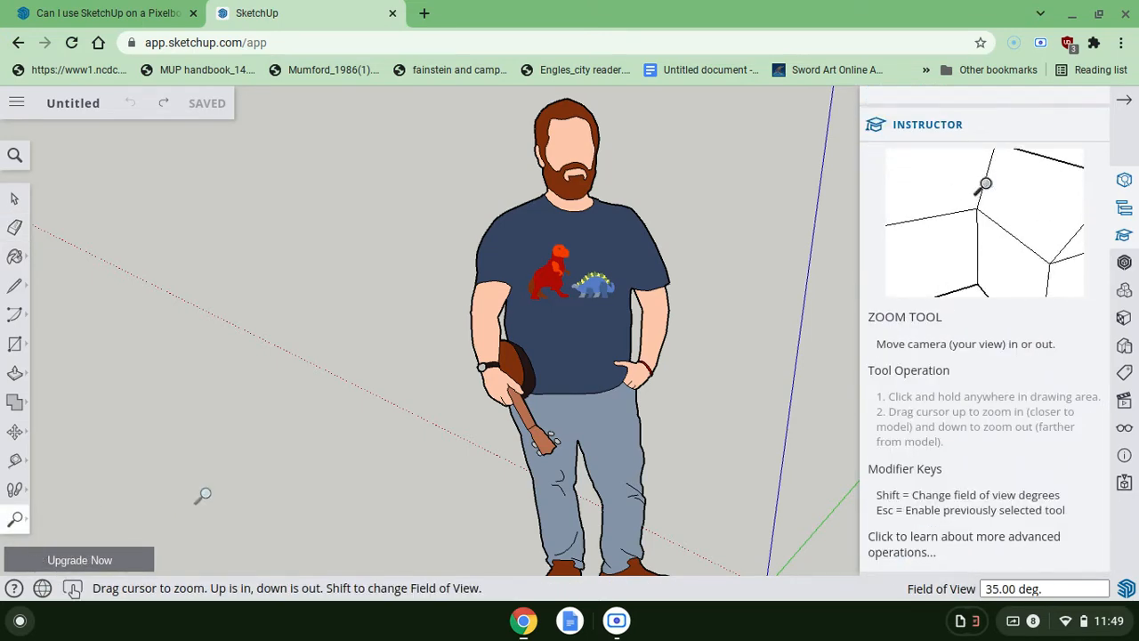
pyautogui.scroll(8, 203, 496)
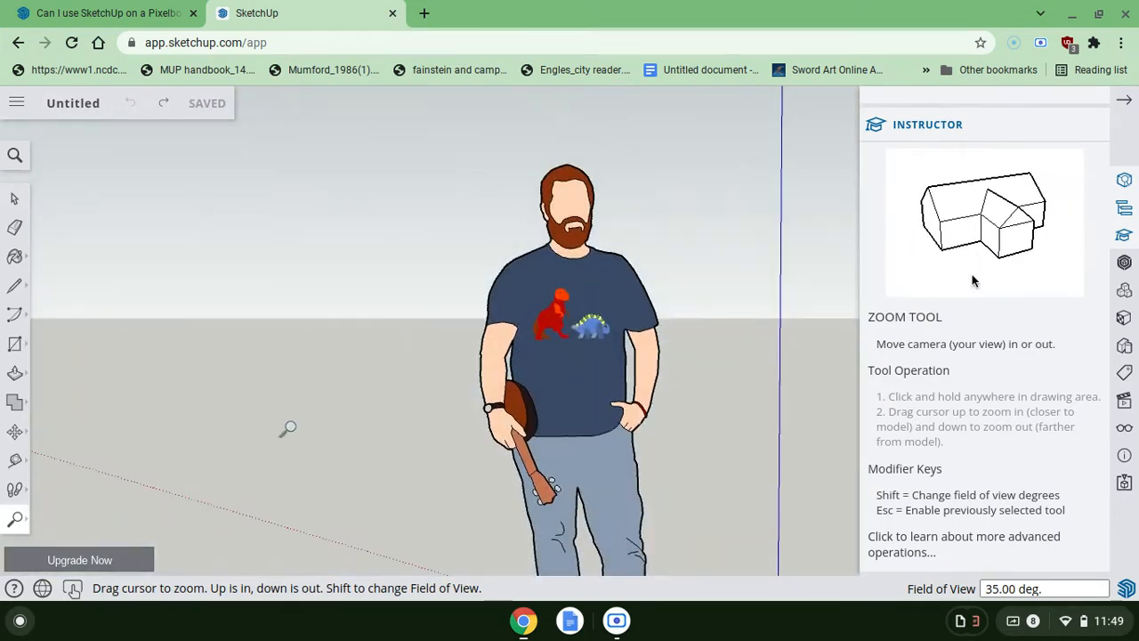
pyautogui.moveTo(421, 341); pyautogui.dragTo(426, 552)
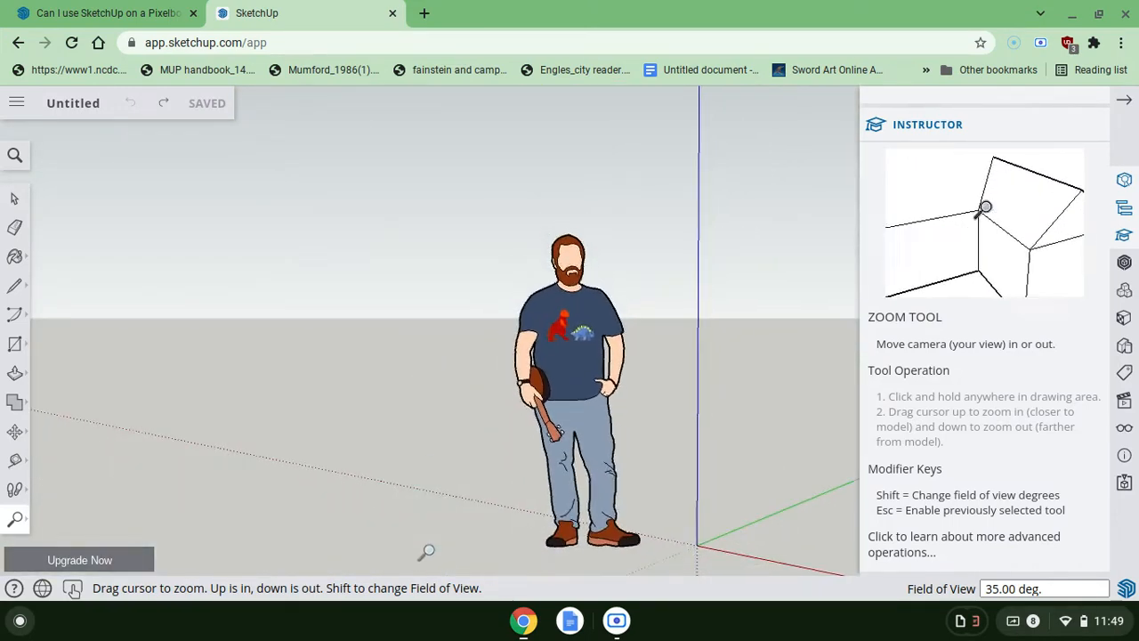
pyautogui.moveTo(426, 274); pyautogui.dragTo(451, 471)
pyautogui.scroll(-5, 451, 323)
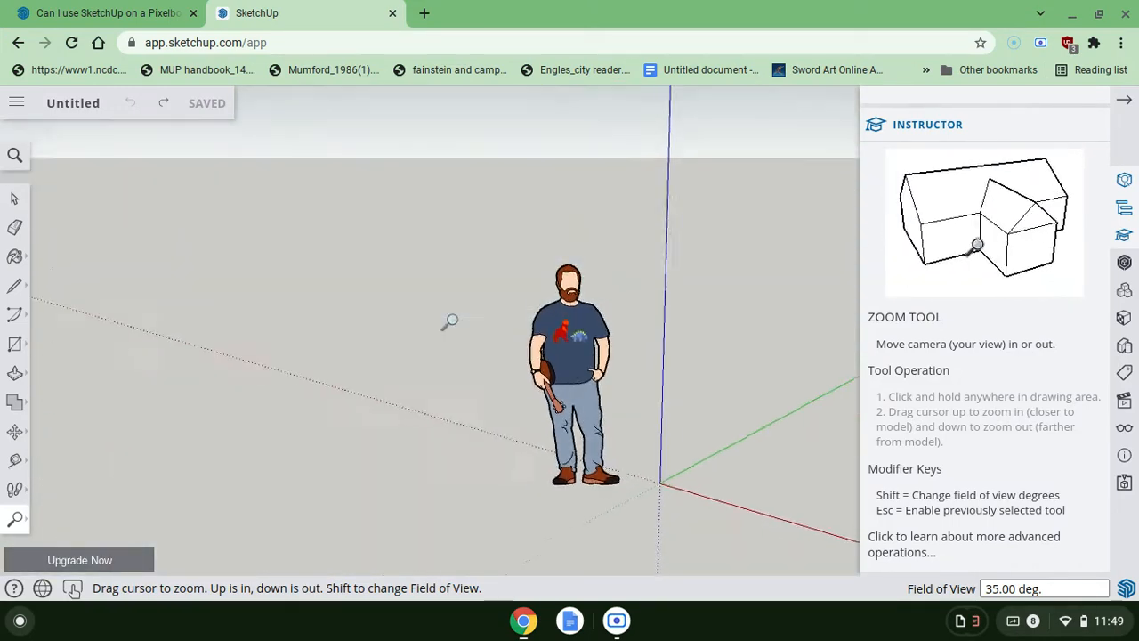
pyautogui.moveTo(451, 322); pyautogui.dragTo(481, 583)
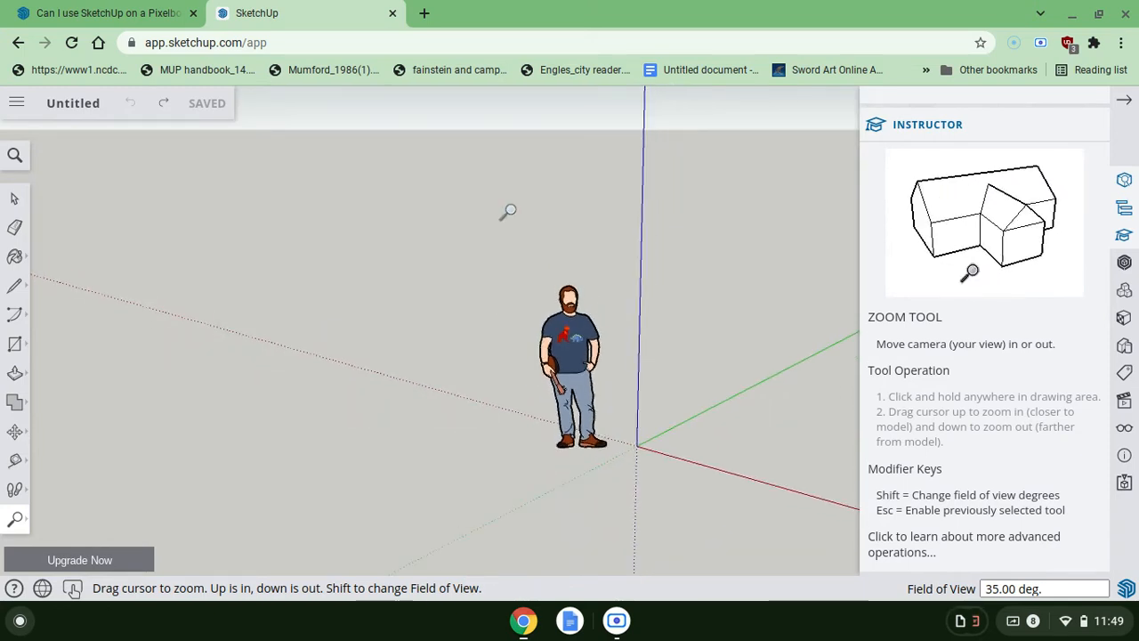
pyautogui.moveTo(508, 212); pyautogui.dragTo(522, 529)
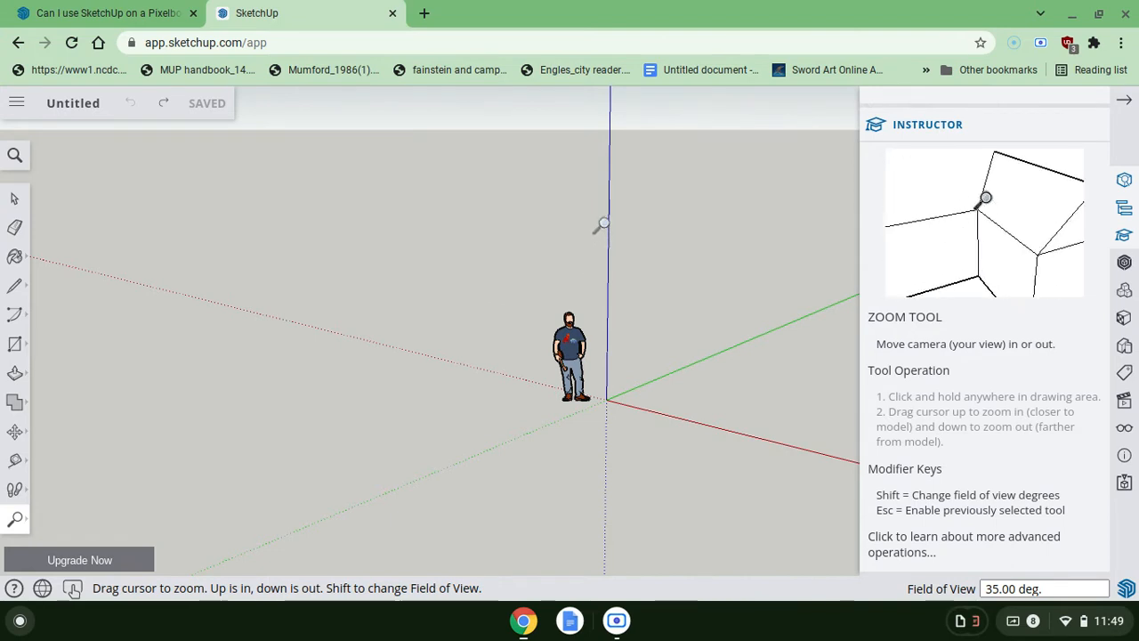
pyautogui.moveTo(586, 203); pyautogui.dragTo(569, 486)
pyautogui.moveTo(555, 187); pyautogui.dragTo(575, 437)
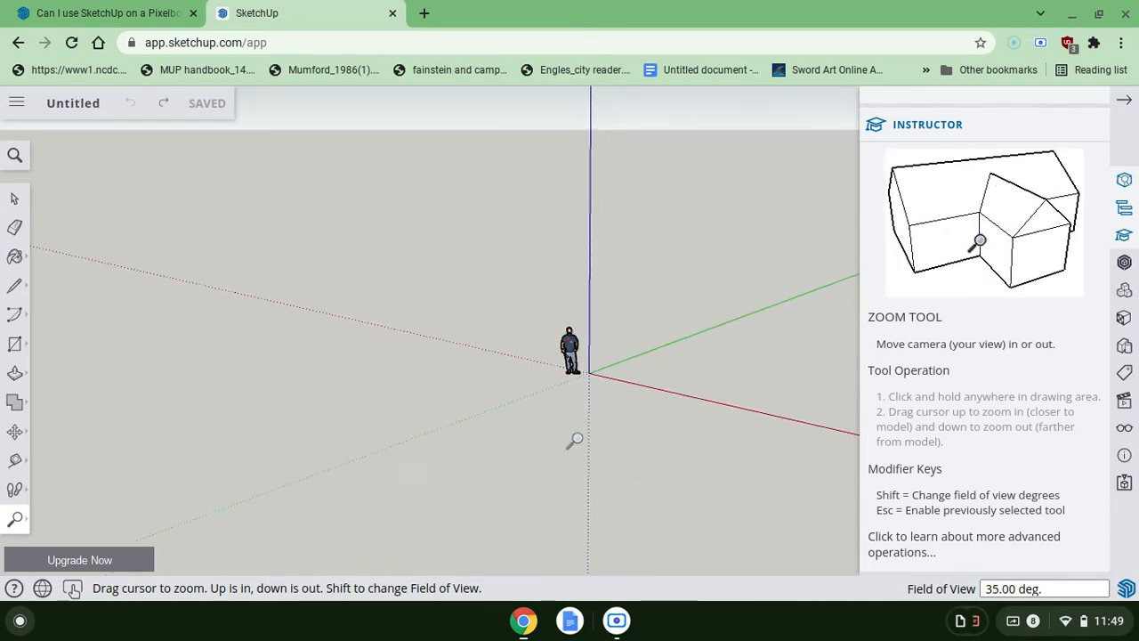
# - Pivot the camera away from the standing figure with the Look Around tool
pyautogui.click(20, 522)
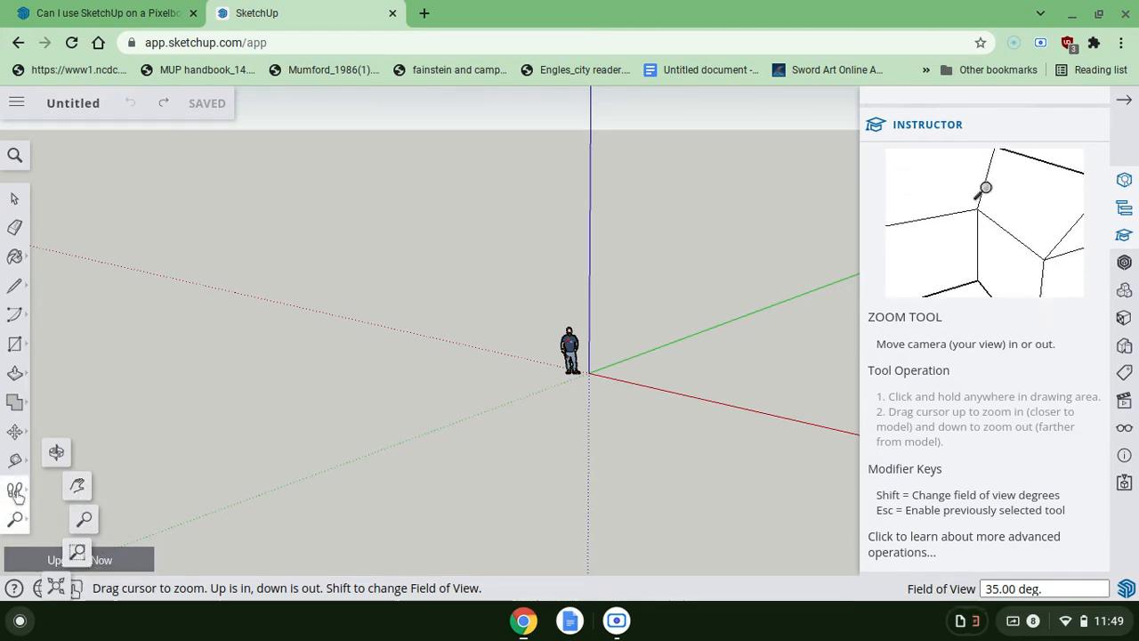
pyautogui.click(15, 491)
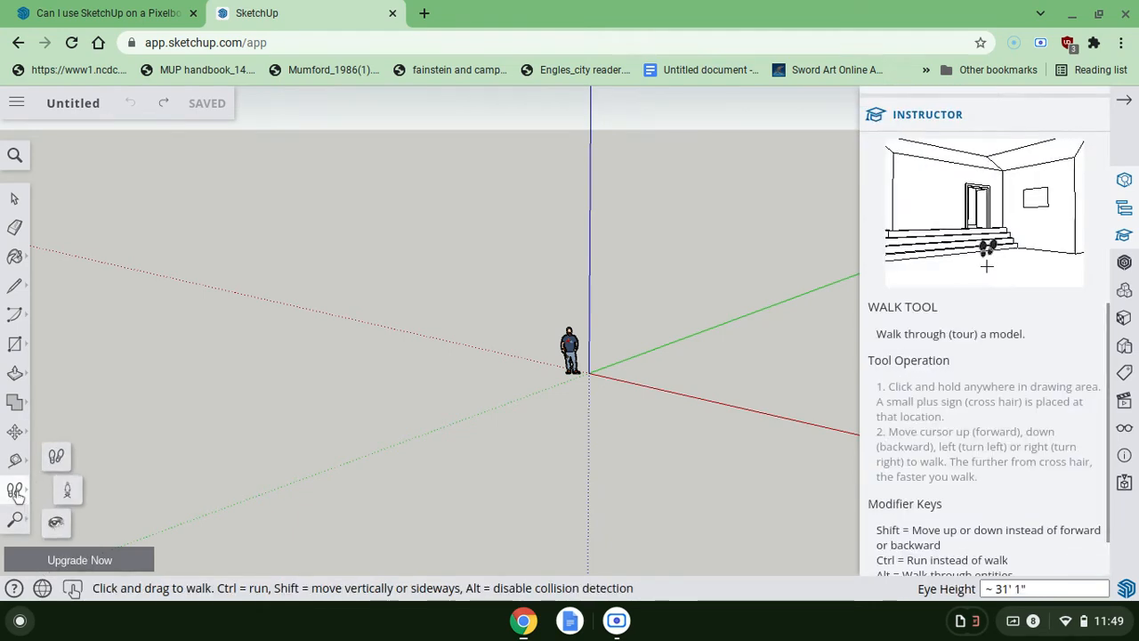
pyautogui.click(57, 525)
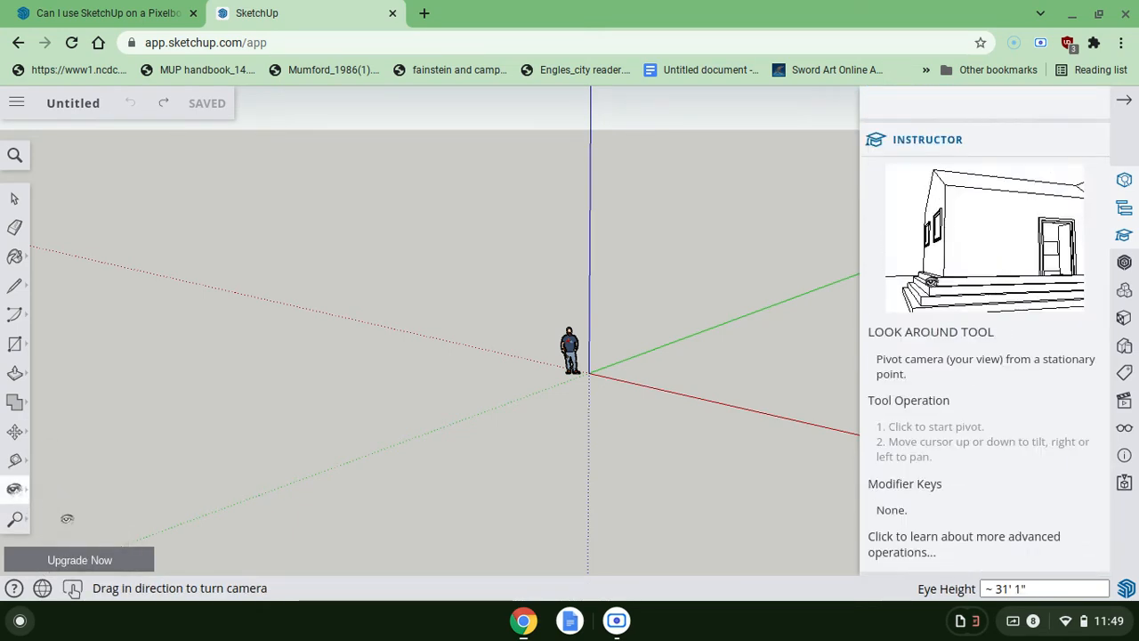
pyautogui.moveTo(378, 320); pyautogui.dragTo(51, 186)
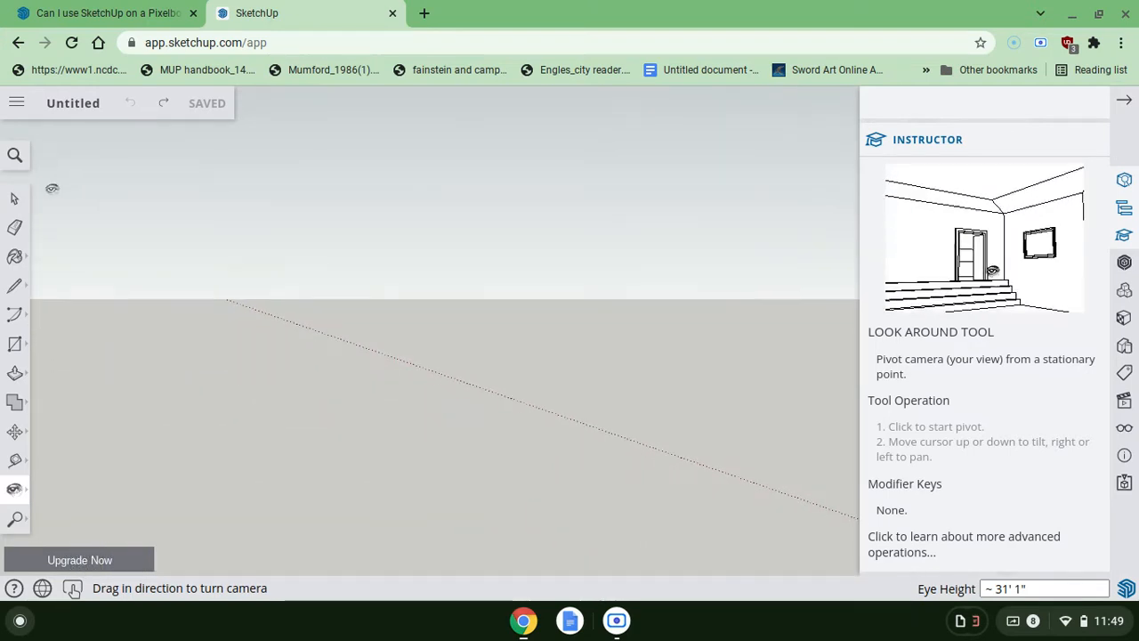
# - Place the camera at a point on the dotted red axis with the Position Camera tool, at a height offset of 5' 6"
pyautogui.click(15, 488)
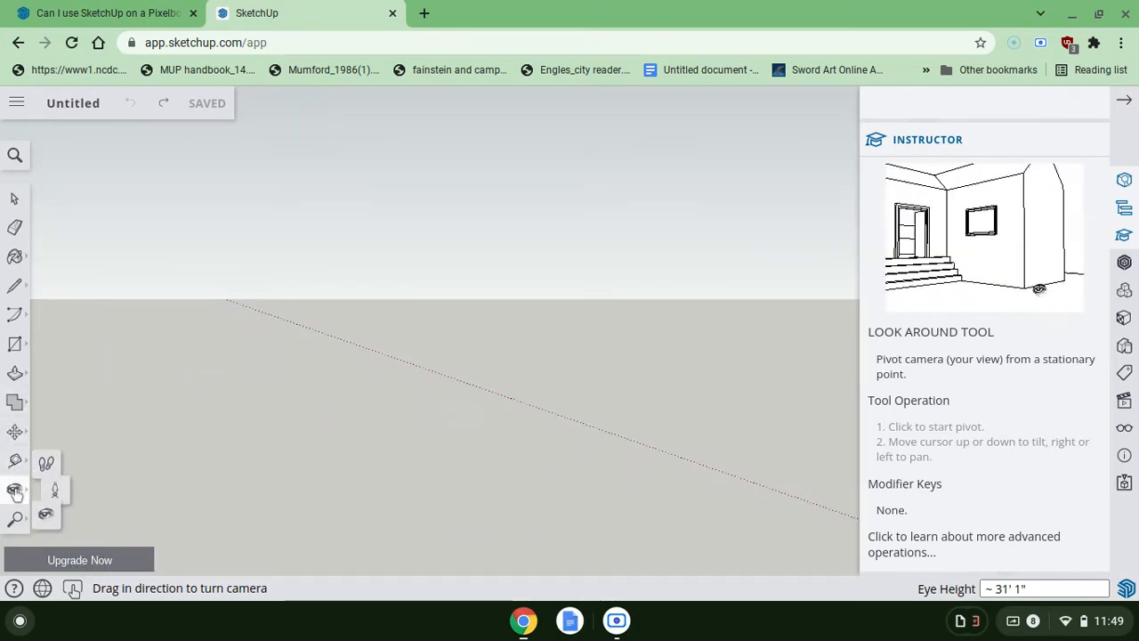
pyautogui.click(67, 493)
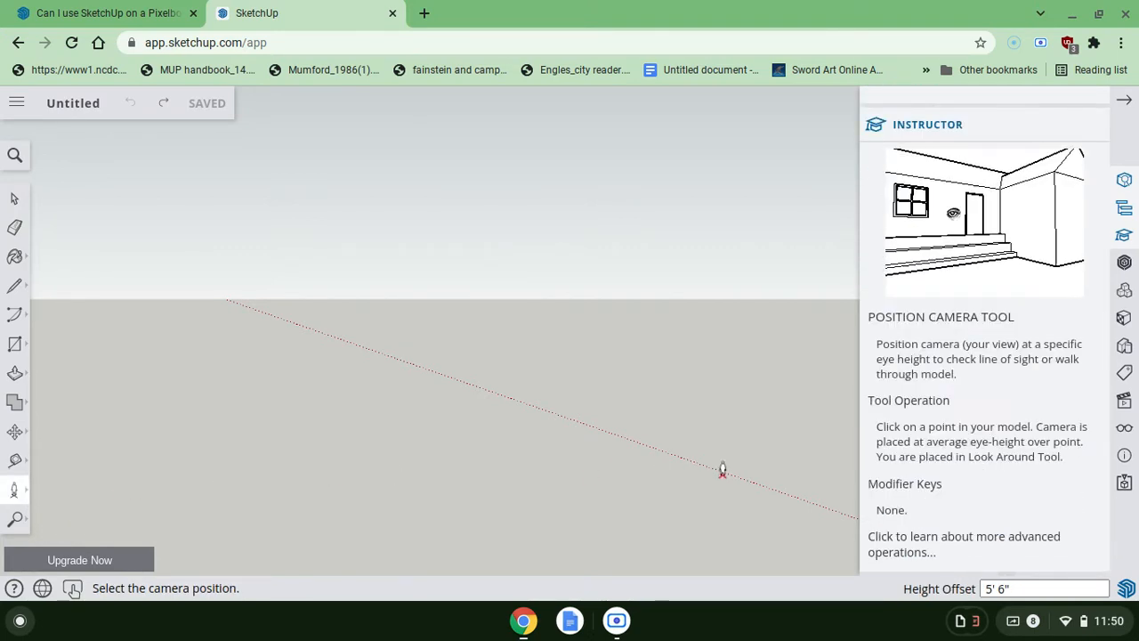
pyautogui.click(723, 470)
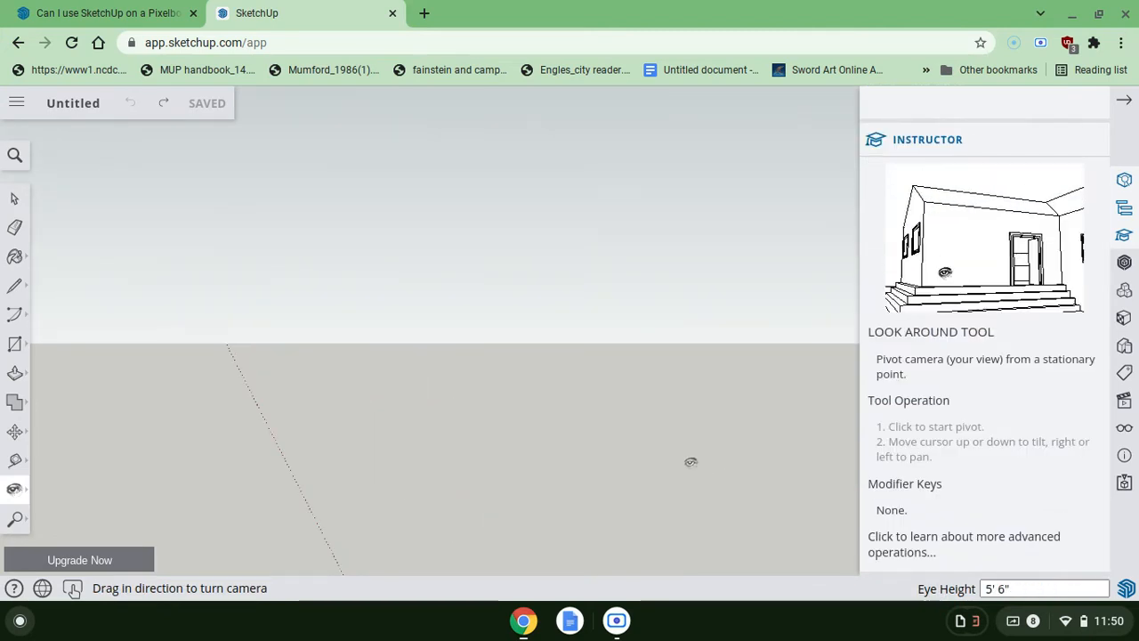
# - Turn the camera with the Look Around tool until it faces the standing figure and the axes origin
pyautogui.moveTo(774, 282); pyautogui.dragTo(315, 280)
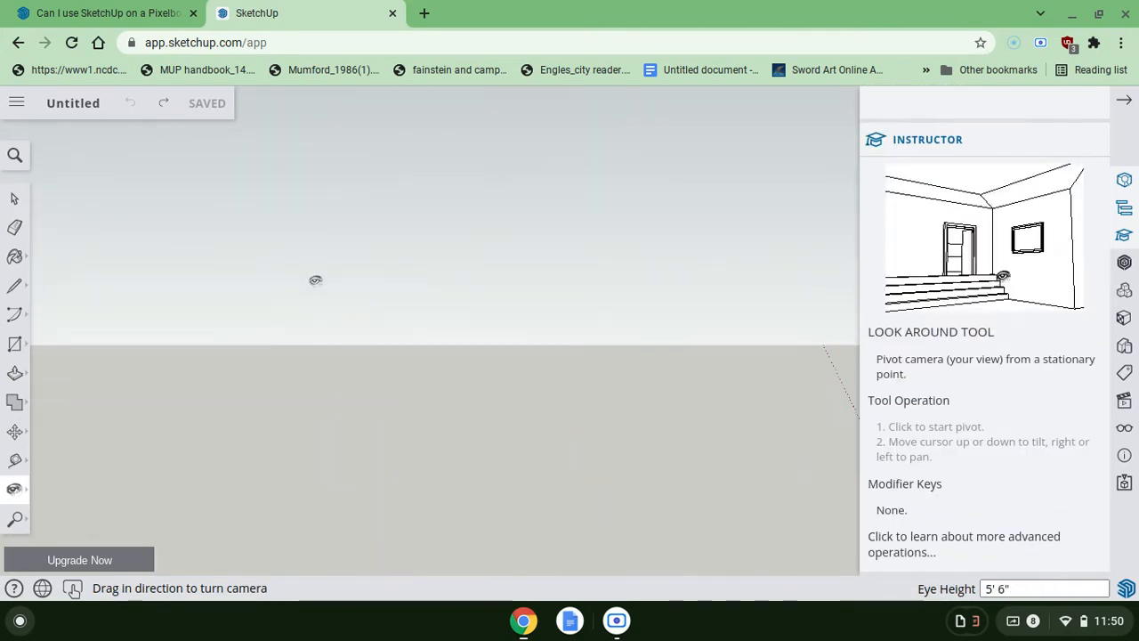
pyautogui.moveTo(555, 300); pyautogui.dragTo(258, 290)
pyautogui.moveTo(609, 334); pyautogui.dragTo(278, 311)
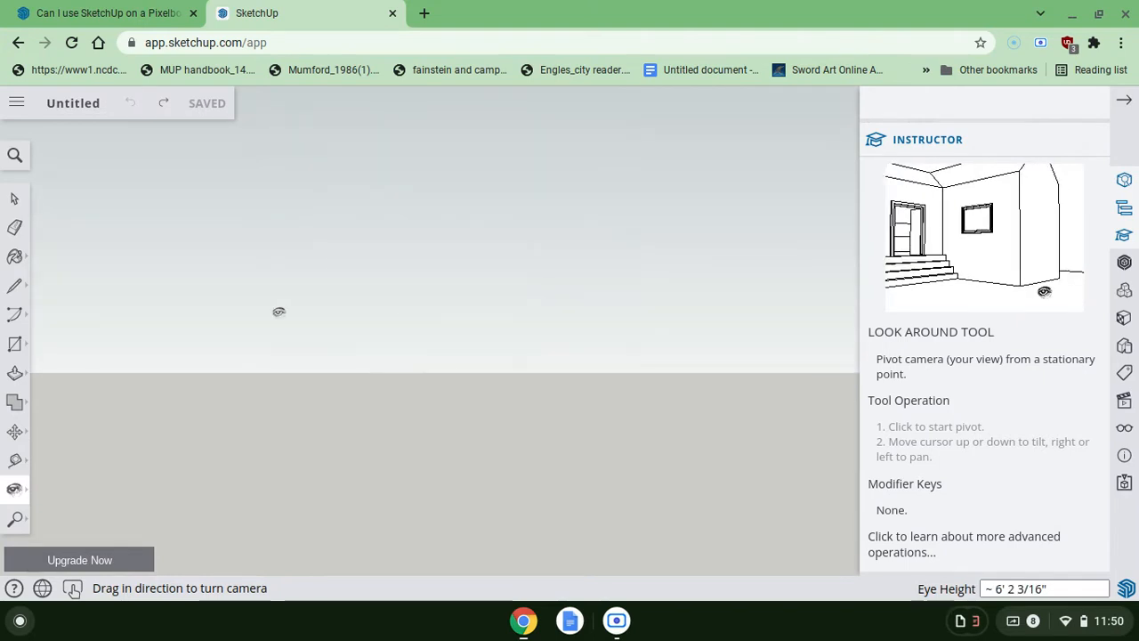
pyautogui.moveTo(801, 412); pyautogui.dragTo(42, 373)
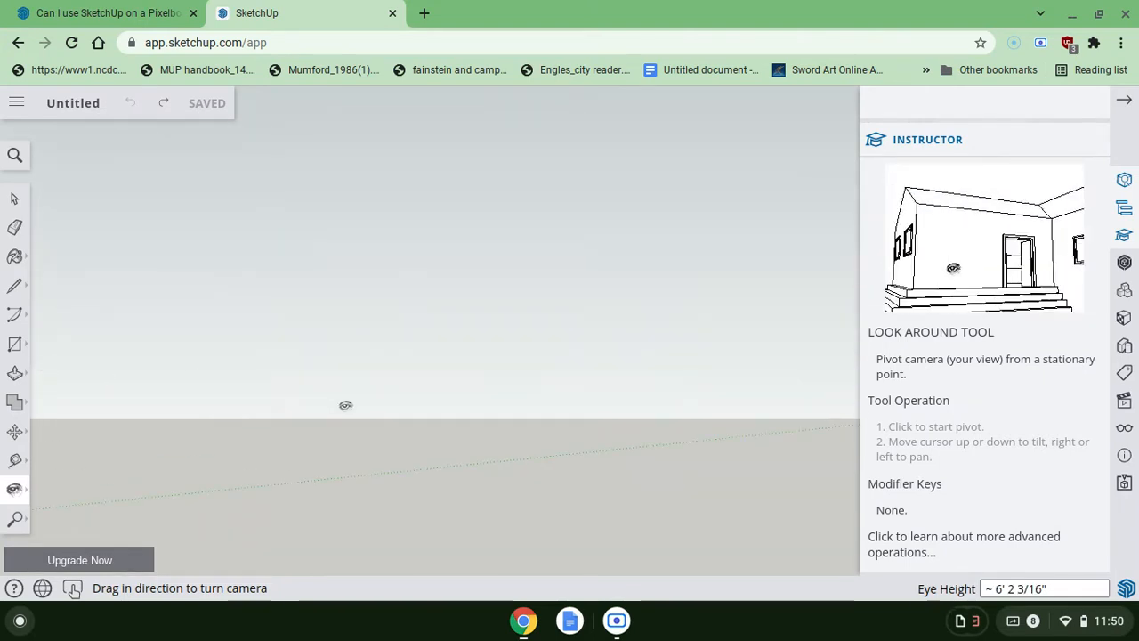
pyautogui.moveTo(345, 405); pyautogui.dragTo(217, 403)
pyautogui.moveTo(574, 430); pyautogui.dragTo(164, 397)
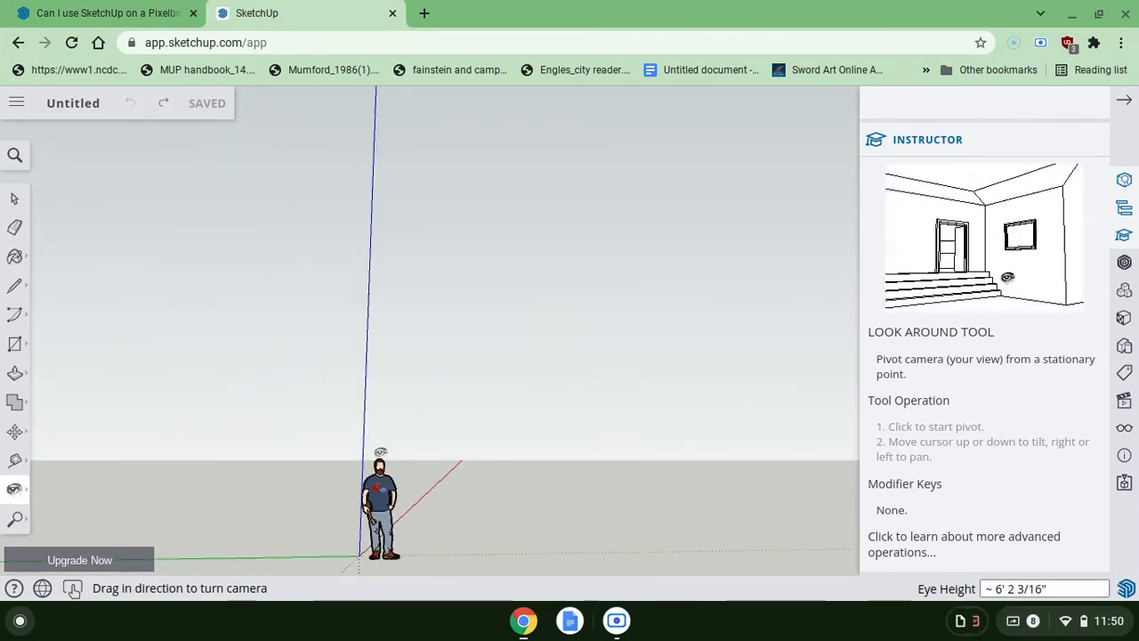
pyautogui.moveTo(380, 452); pyautogui.dragTo(403, 552)
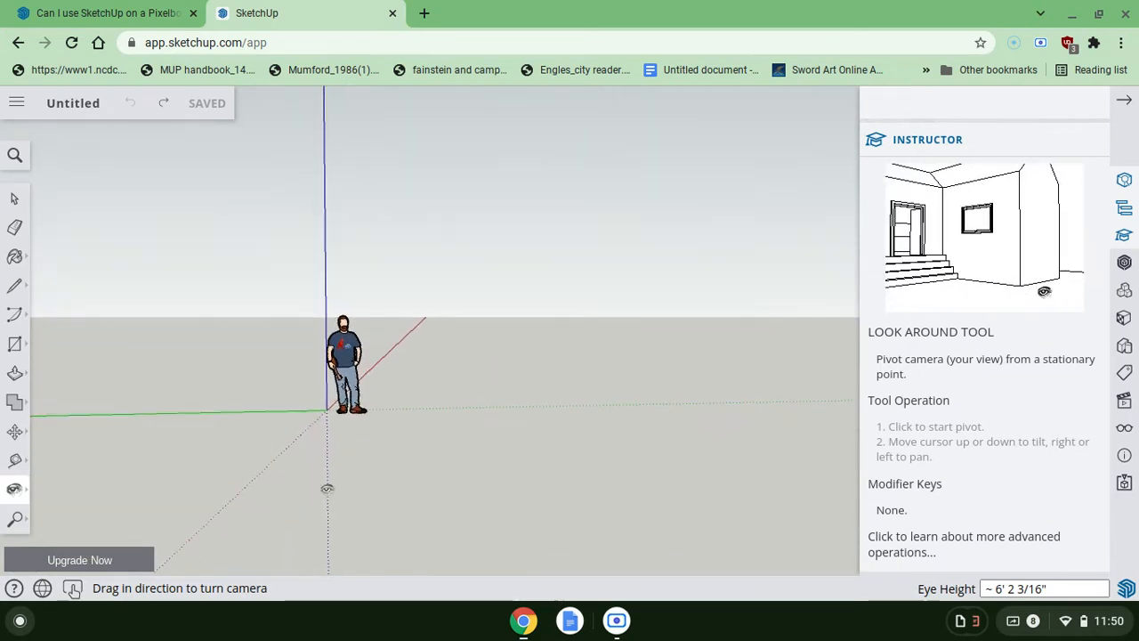
pyautogui.moveTo(327, 489); pyautogui.dragTo(47, 436)
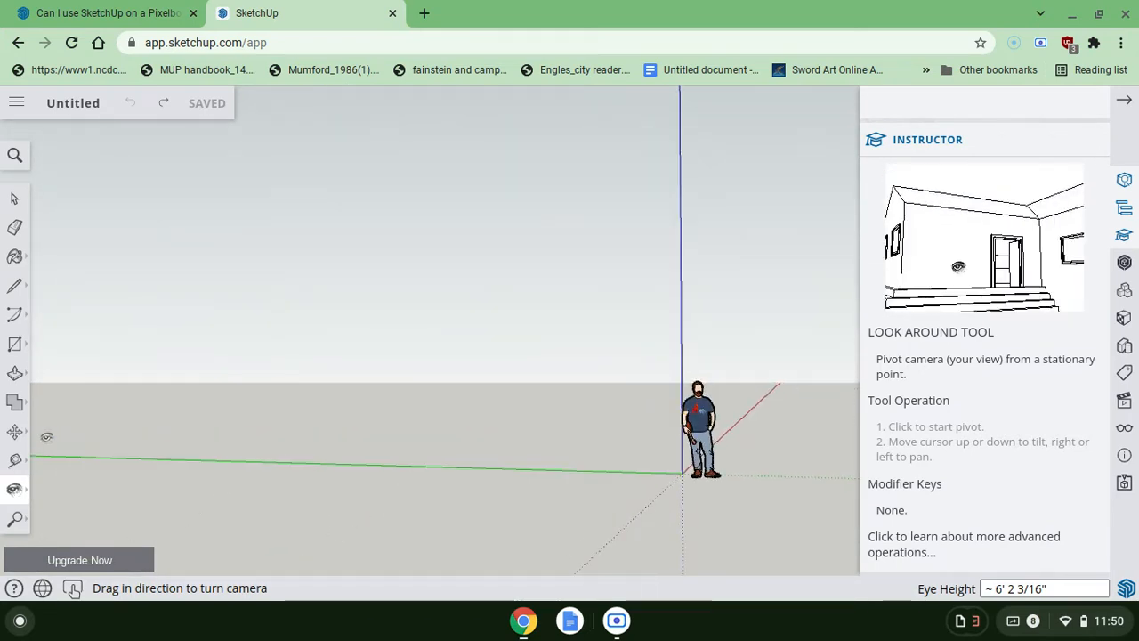
# - Walk the camera towards the standing figure at the axes origin with the Walk tool
pyautogui.moveTo(16, 489)
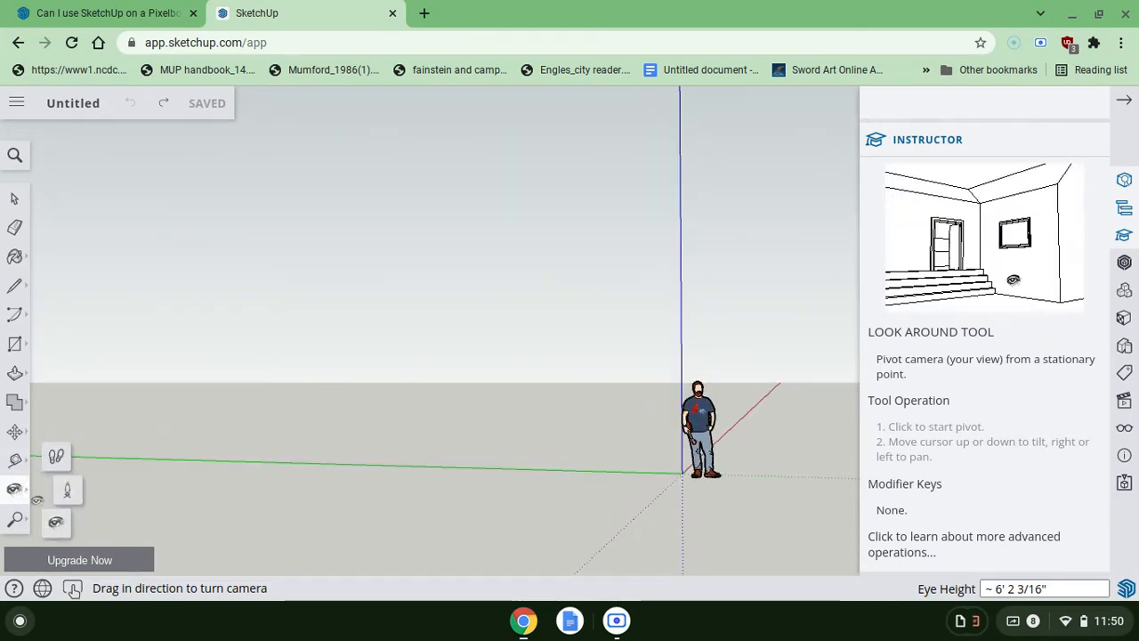
pyautogui.click(56, 456)
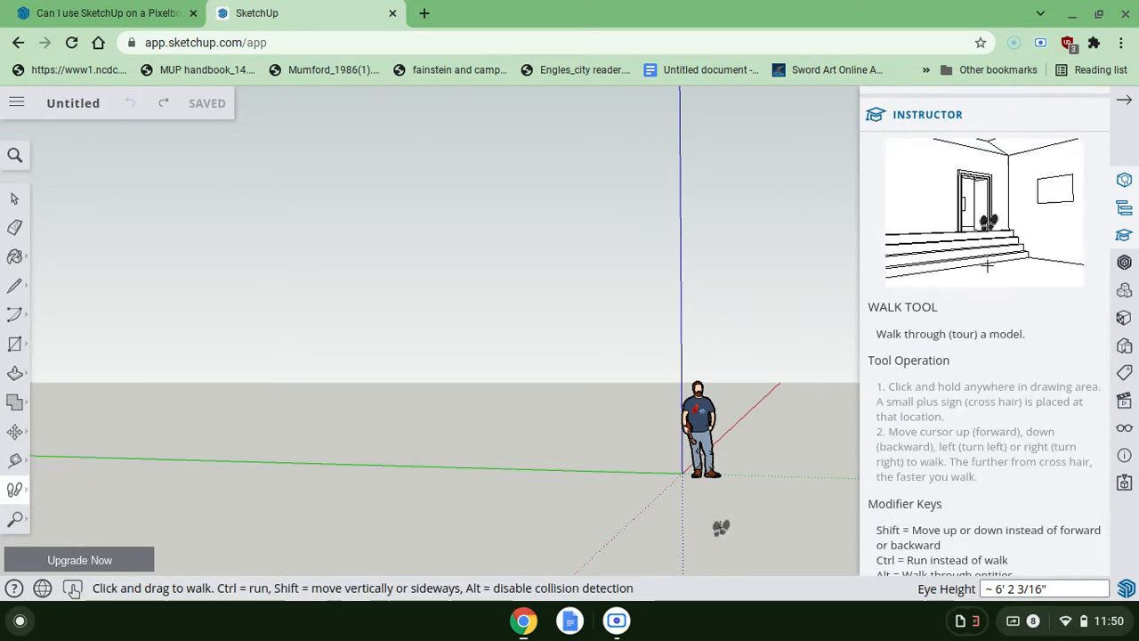
pyautogui.moveTo(721, 527); pyautogui.dragTo(715, 451)
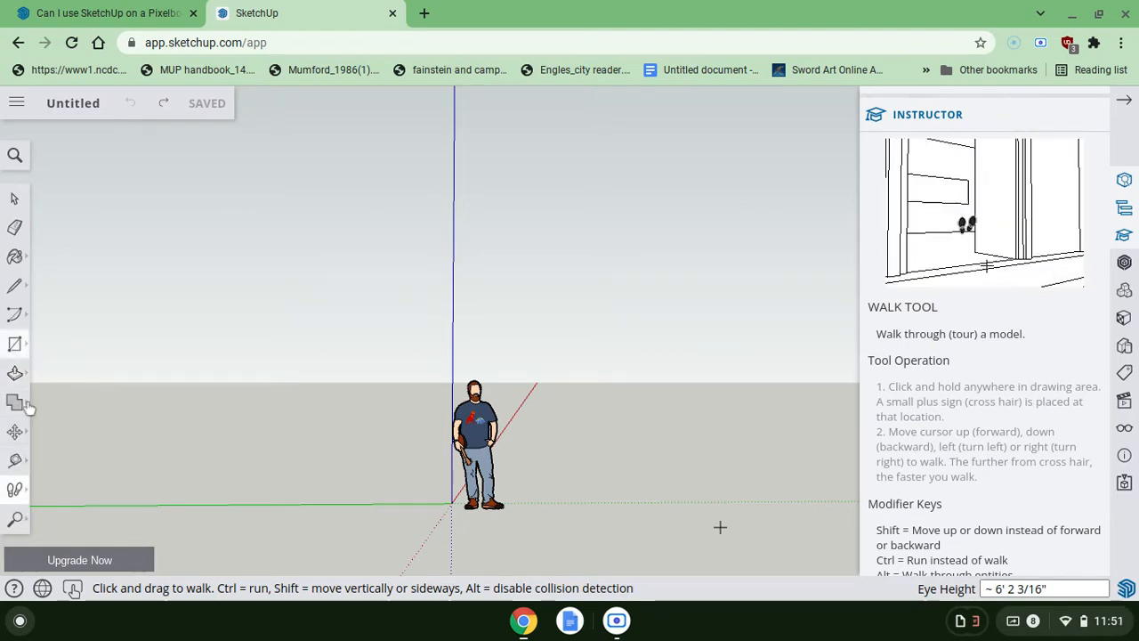
# - Orbit the camera around the standing figure to a slightly higher, angled view of the axes
pyautogui.click(14, 519)
pyautogui.click(76, 485)
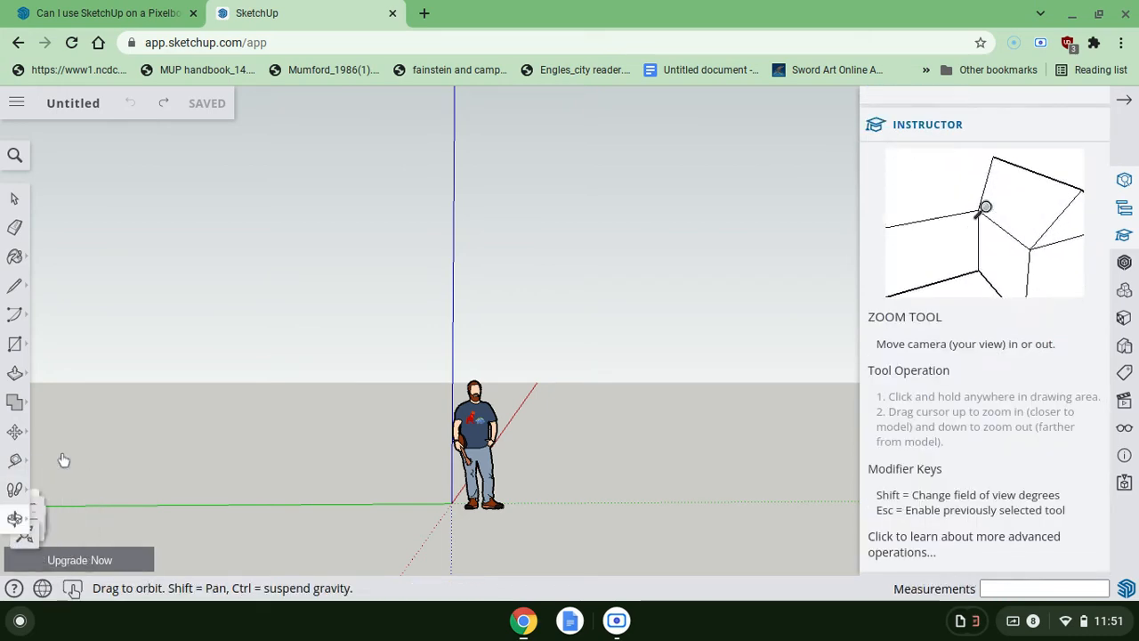
pyautogui.moveTo(402, 495); pyautogui.dragTo(122, 460)
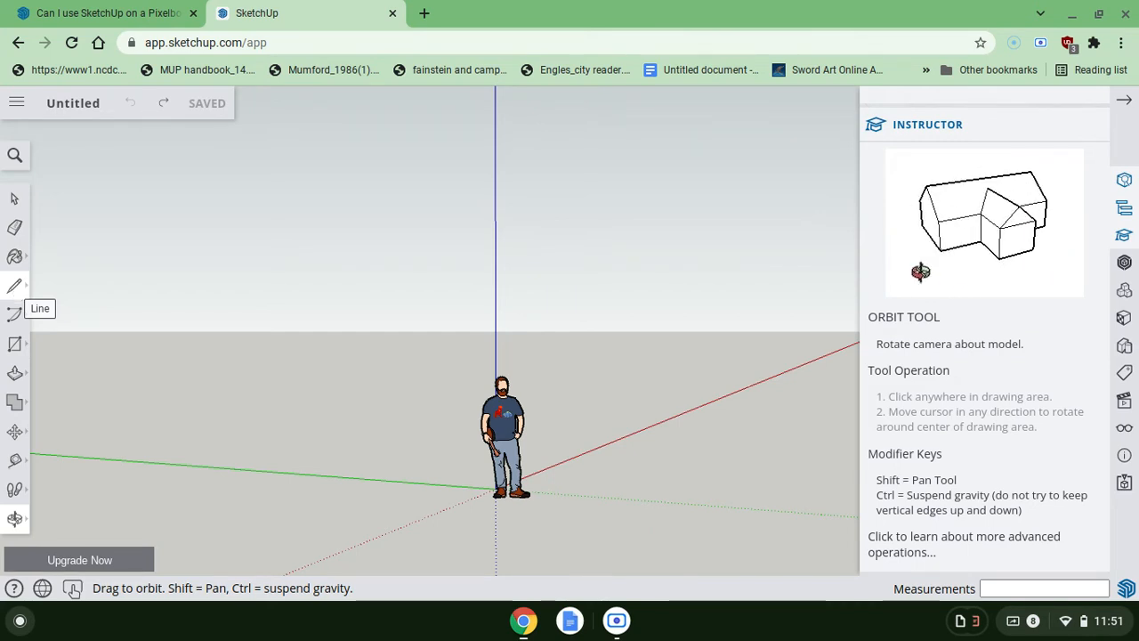
# - Choose the Line tool and collapse the Instructor guidance to enlarge the drawing area
pyautogui.click(14, 287)
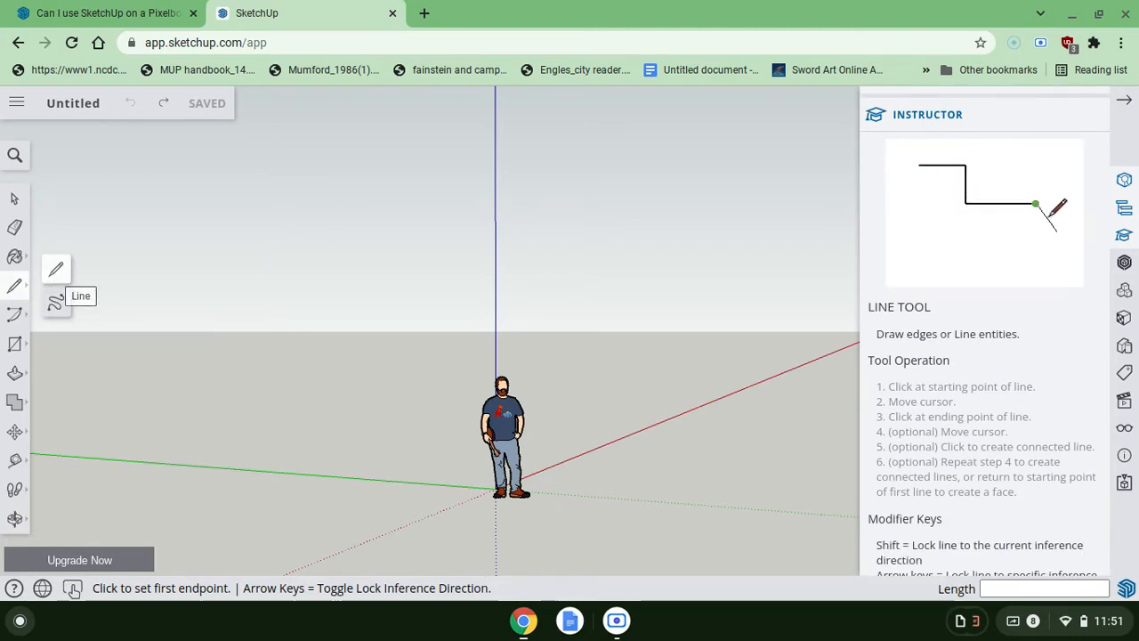
pyautogui.click(56, 272)
pyautogui.click(1124, 100)
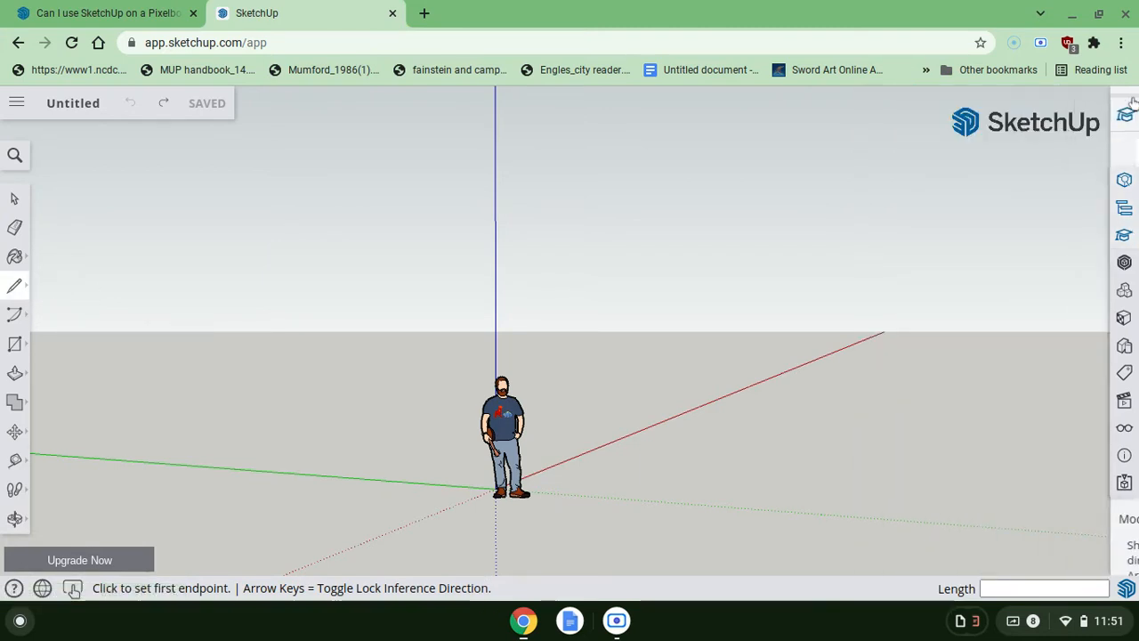
# - Orbit to look down on the ground, pan to open space between the red and green axes, and activate the Line tool
pyautogui.moveTo(817, 316)
pyautogui.mouseDown(button='middle')
pyautogui.moveTo(806, 400)
pyautogui.moveTo(570, 392)
pyautogui.moveTo(766, 392)
pyautogui.moveTo(703, 445)
pyautogui.moveTo(699, 498)
pyautogui.mouseUp(button='middle')
pyautogui.moveTo(698, 445); pyautogui.dragTo(680, 516, button='middle')
pyautogui.moveTo(521, 373); pyautogui.dragTo(525, 308, button='middle')
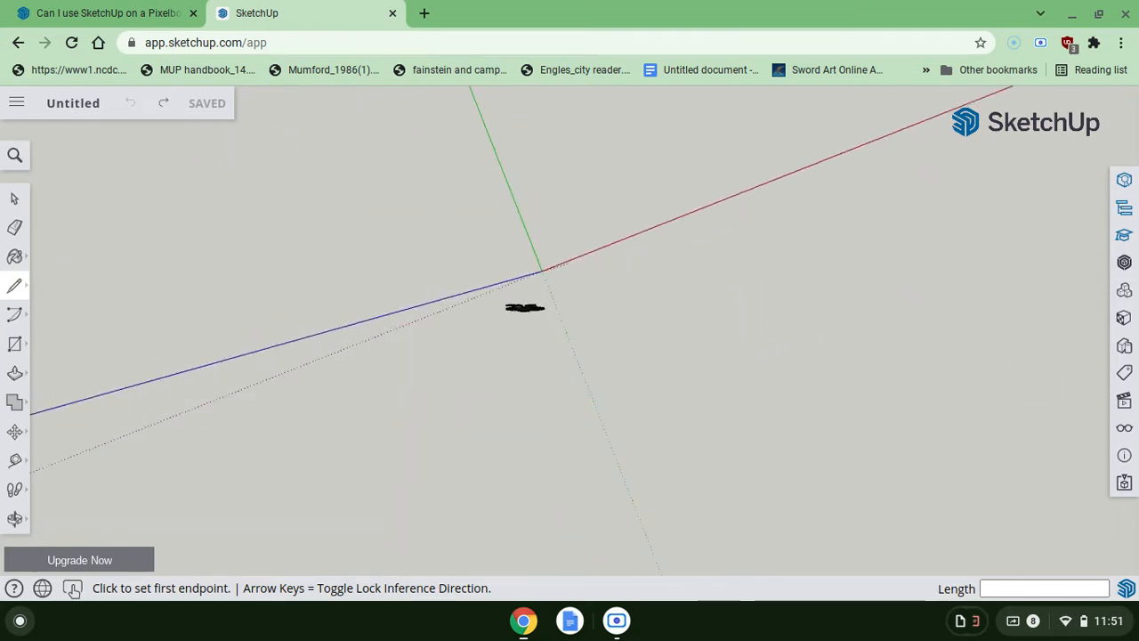
pyautogui.moveTo(570, 374); pyautogui.dragTo(325, 256, button='middle')
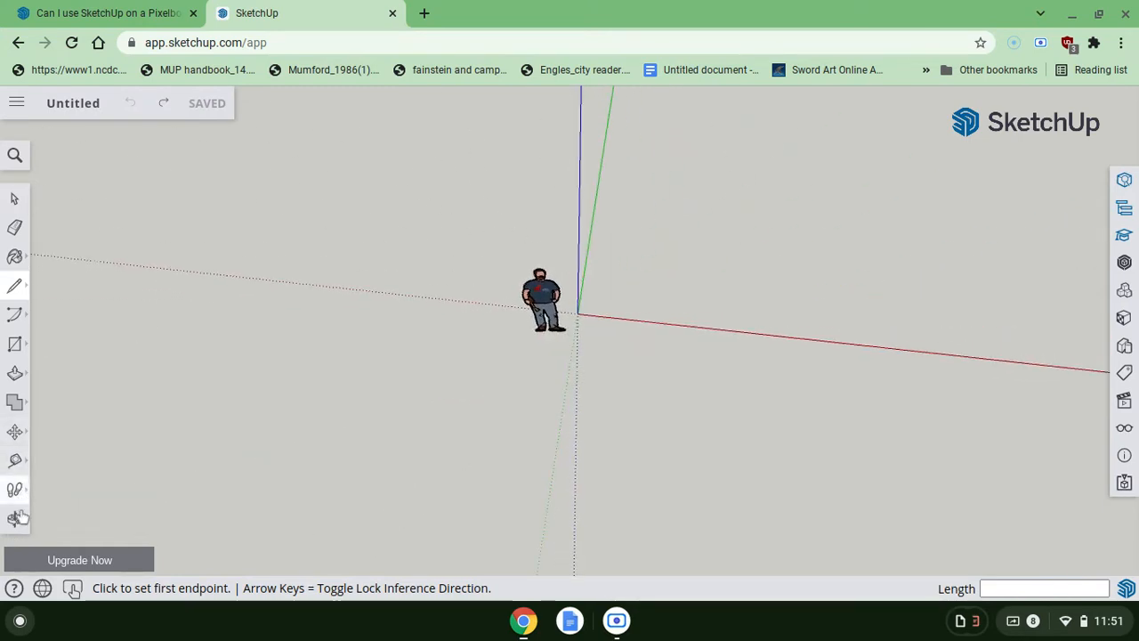
pyautogui.click(14, 519)
pyautogui.click(77, 485)
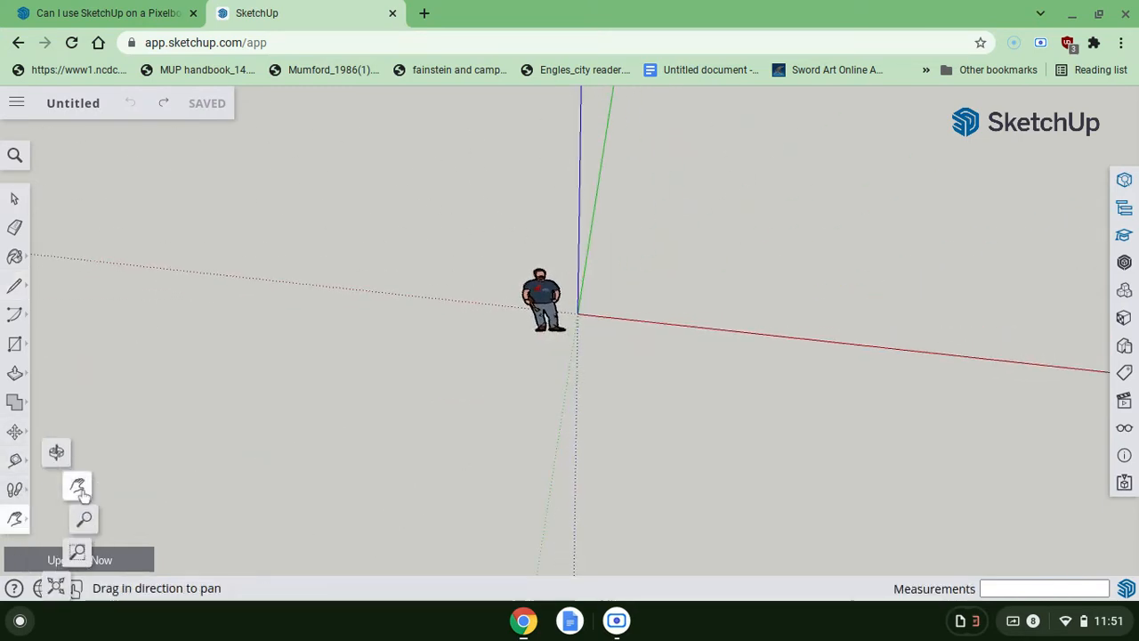
pyautogui.moveTo(590, 377); pyautogui.dragTo(235, 395)
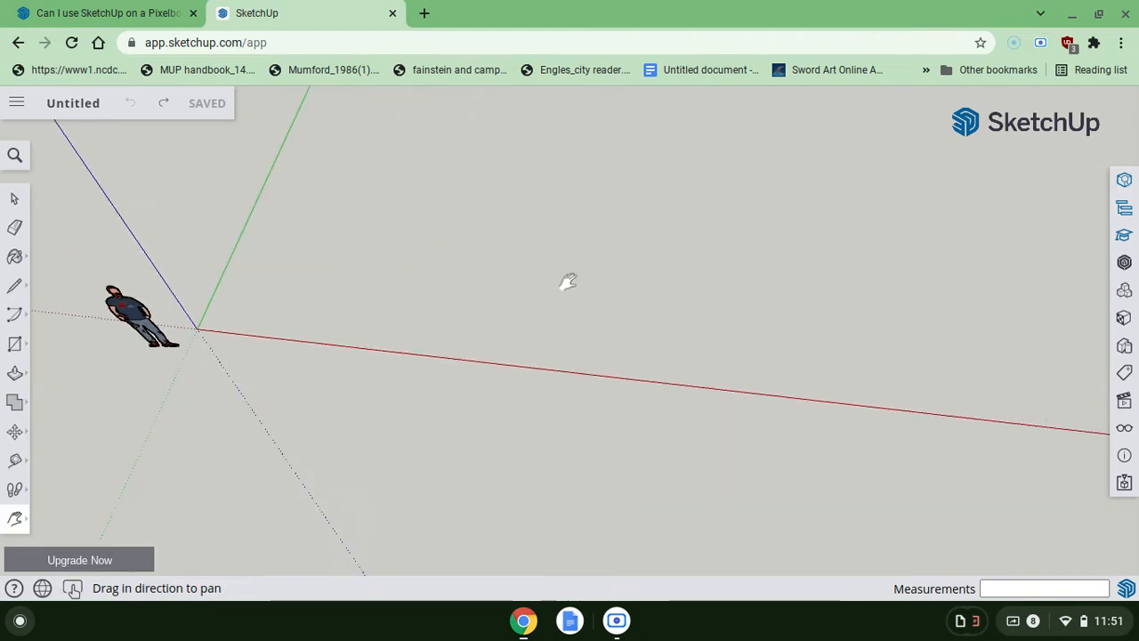
pyautogui.moveTo(568, 281); pyautogui.dragTo(418, 415)
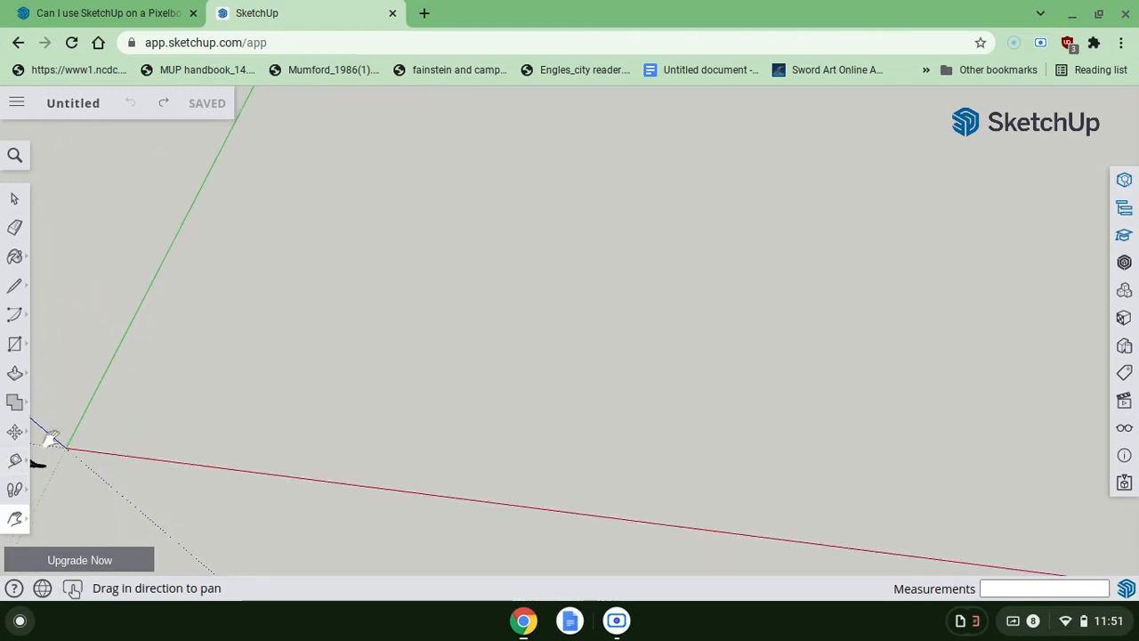
pyautogui.moveTo(293, 312); pyautogui.dragTo(431, 314)
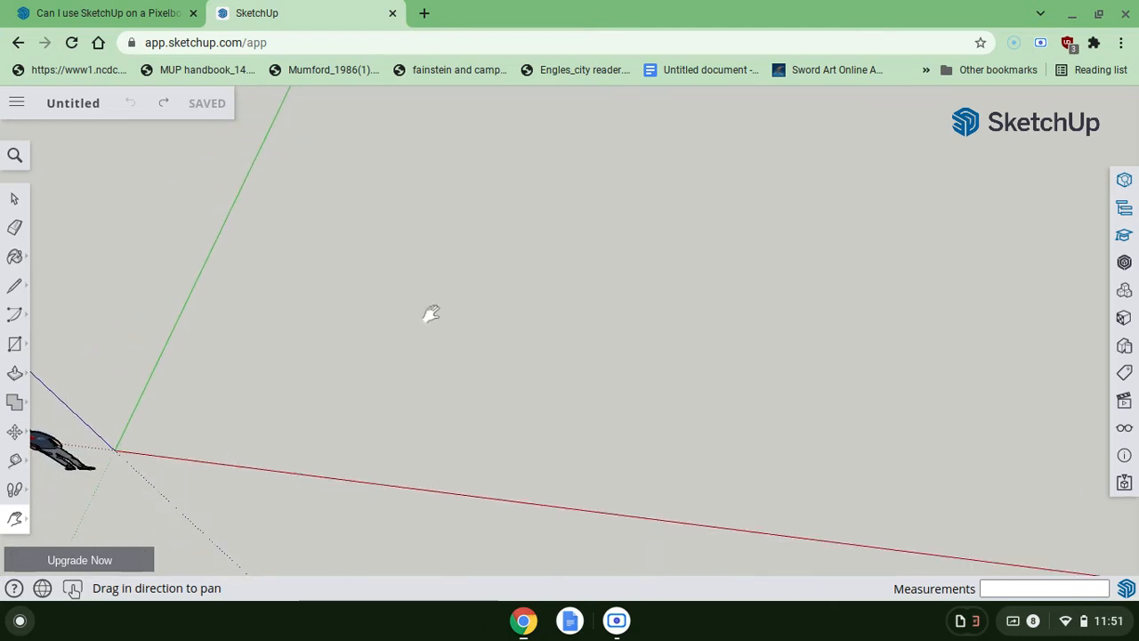
pyautogui.click(14, 285)
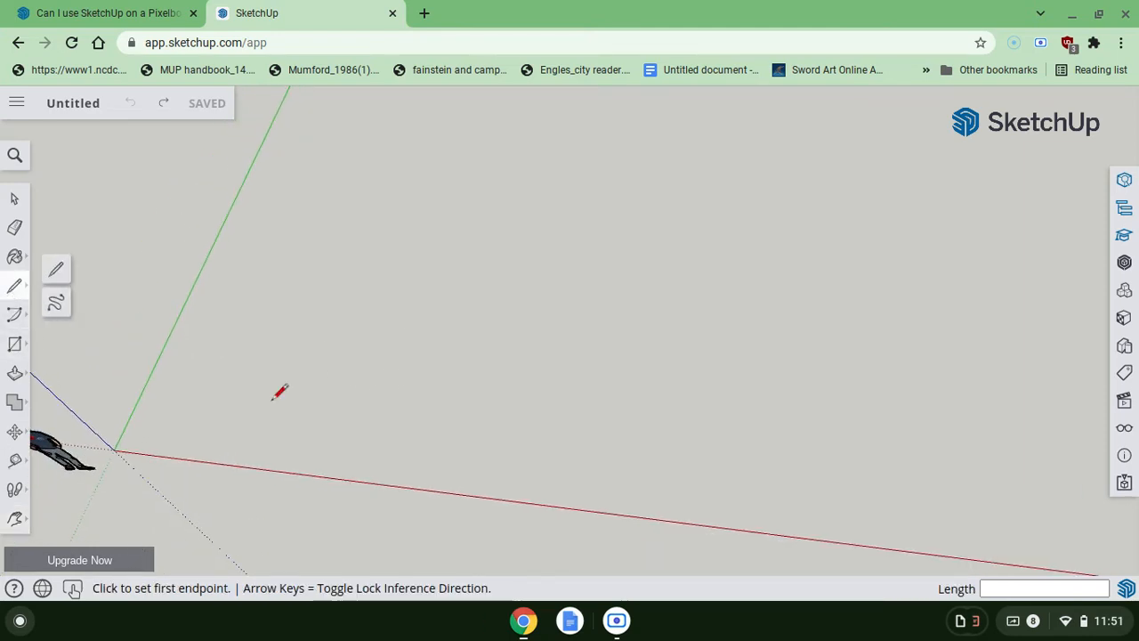
# - Draw a single trial line about 16' 1" long starting beside the red axis, and undo it
pyautogui.click(524, 490)
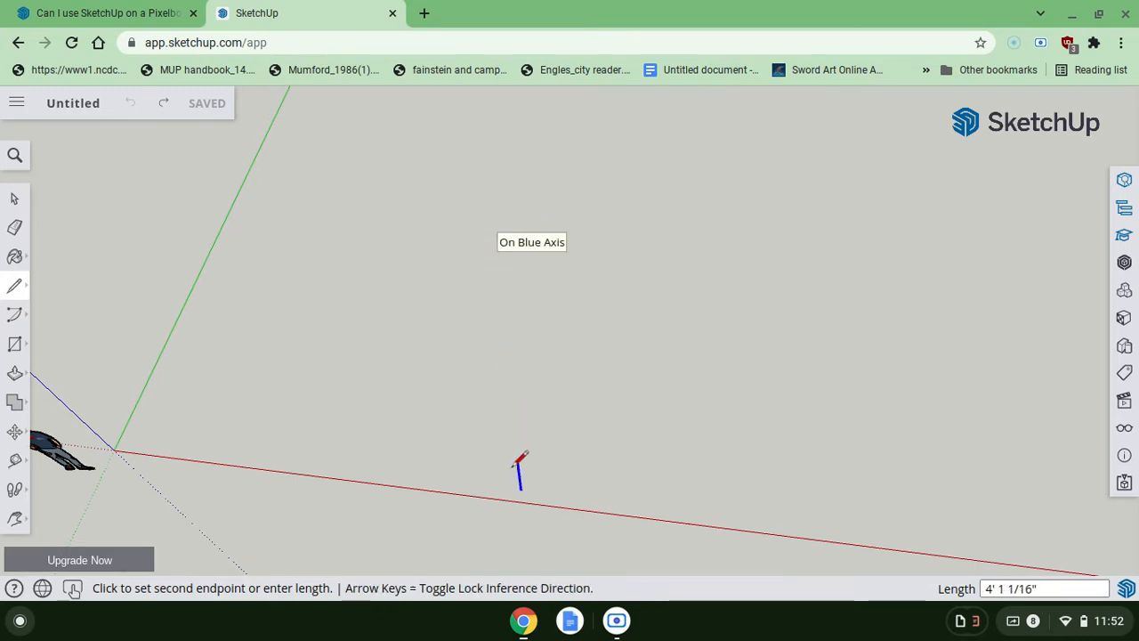
pyautogui.click(467, 291)
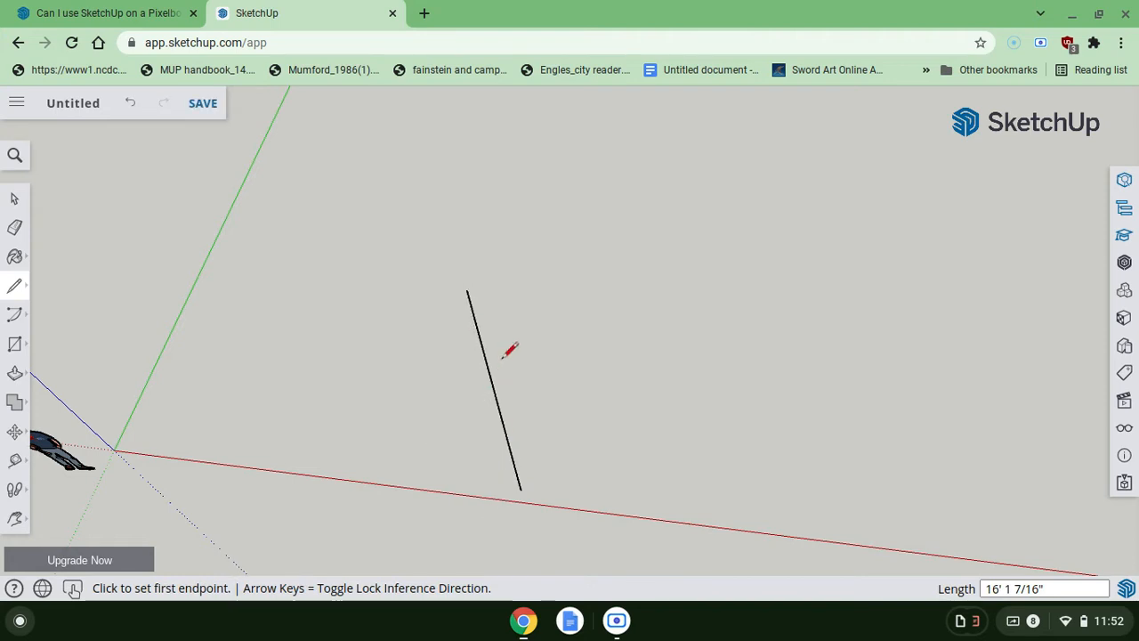
pyautogui.click(131, 103)
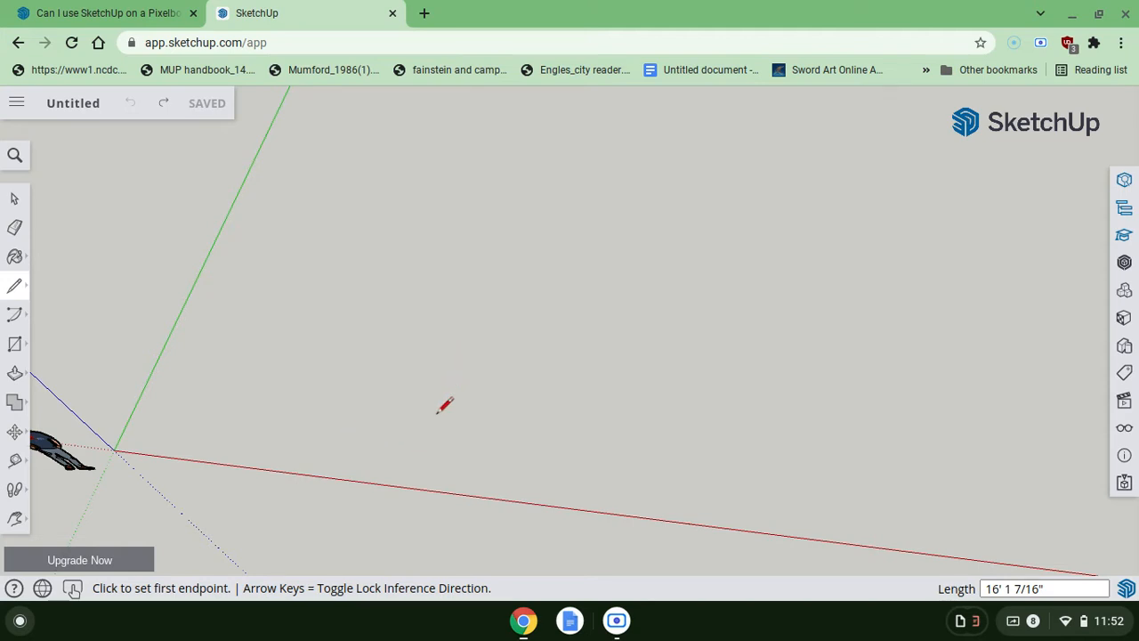
# - Draw two connected 30' edges beside the red axis, the first parallel to the green axis and the second parallel to the red axis
pyautogui.click(347, 433)
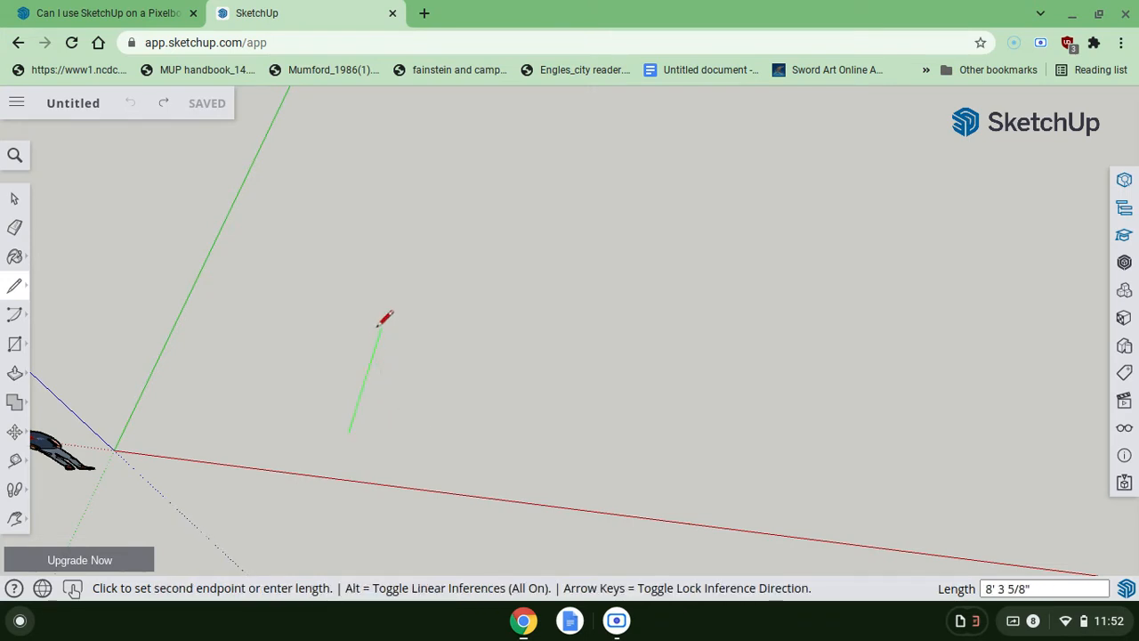
pyautogui.press('Left')
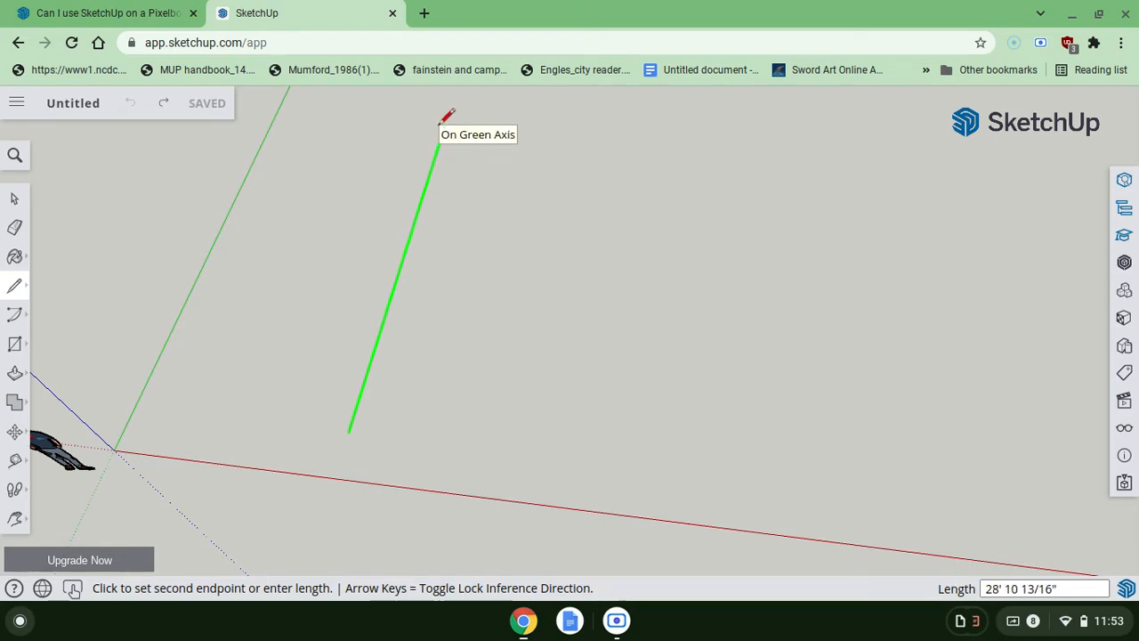
pyautogui.press('Left')
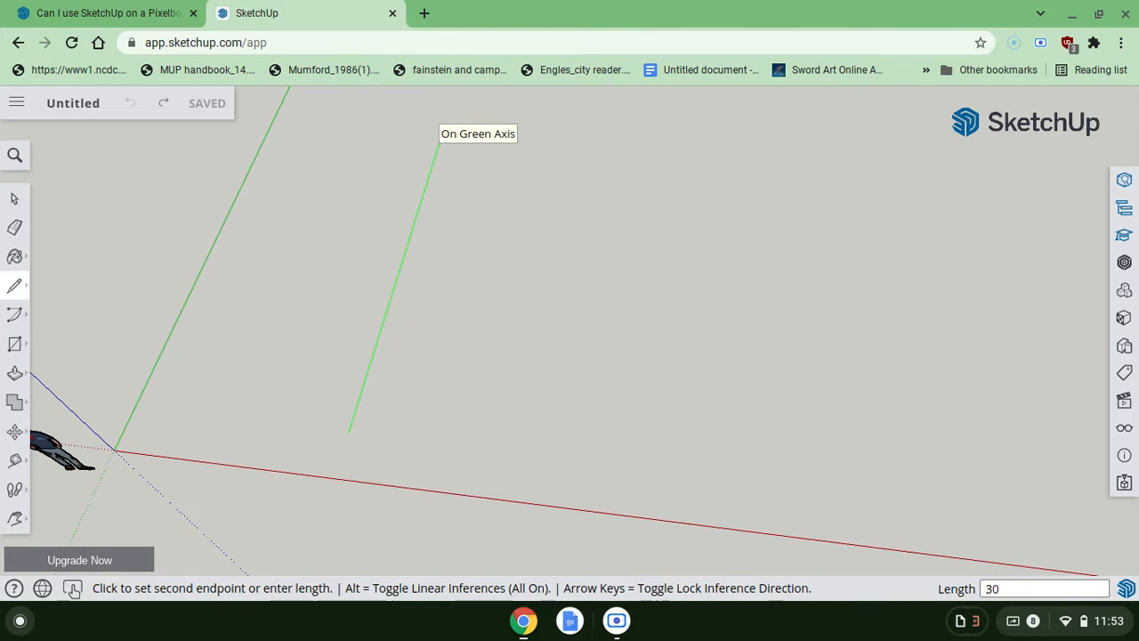
pyautogui.press('Return')
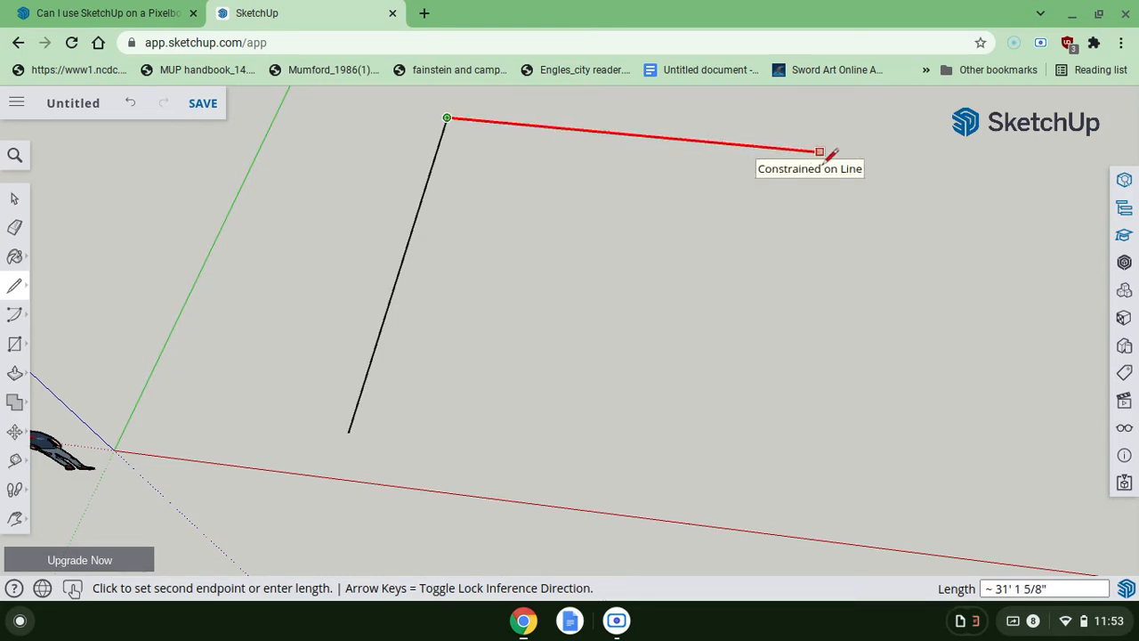
pyautogui.write('30')
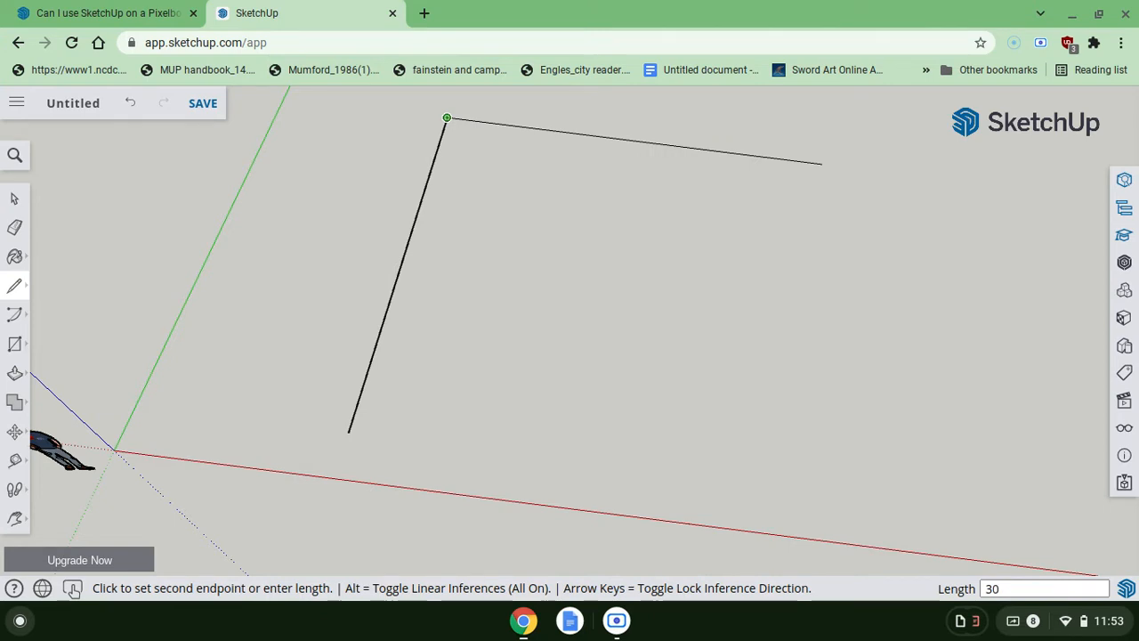
pyautogui.press('Return')
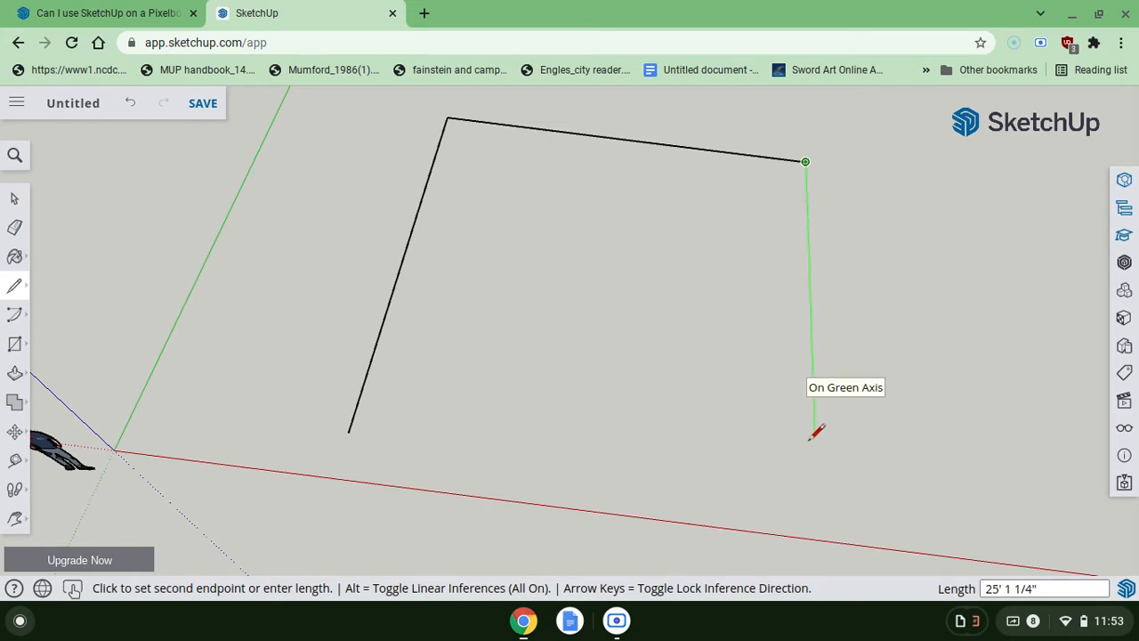
# - Draw a third edge about 30' long back along the green direction, and close the outline at the first edge's start point to form a face
pyautogui.press('Left')
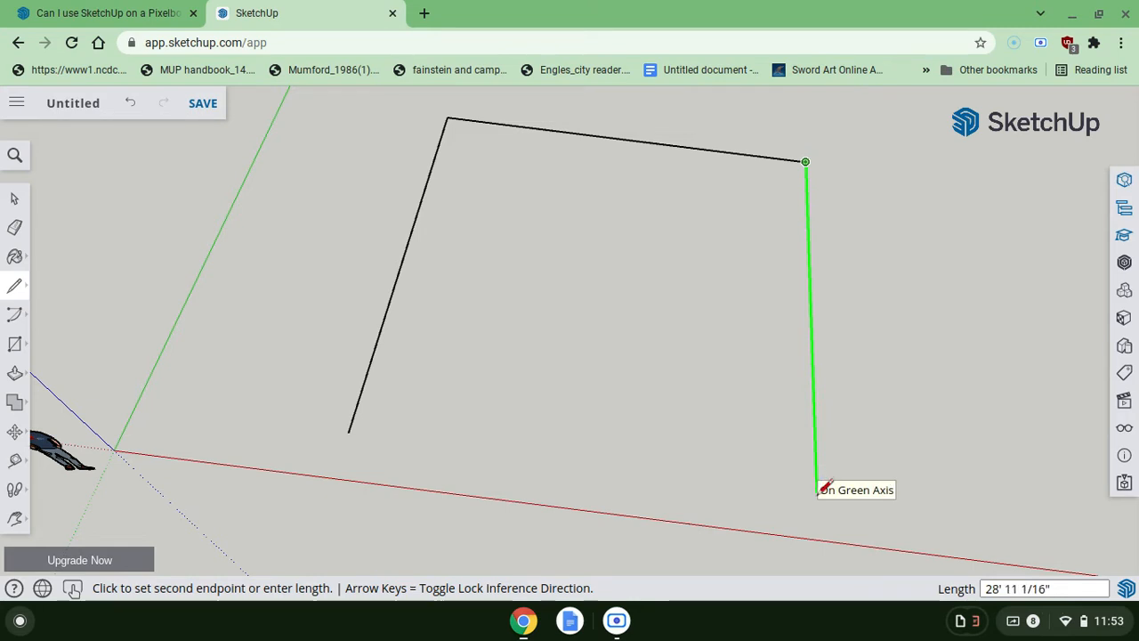
pyautogui.press('Left')
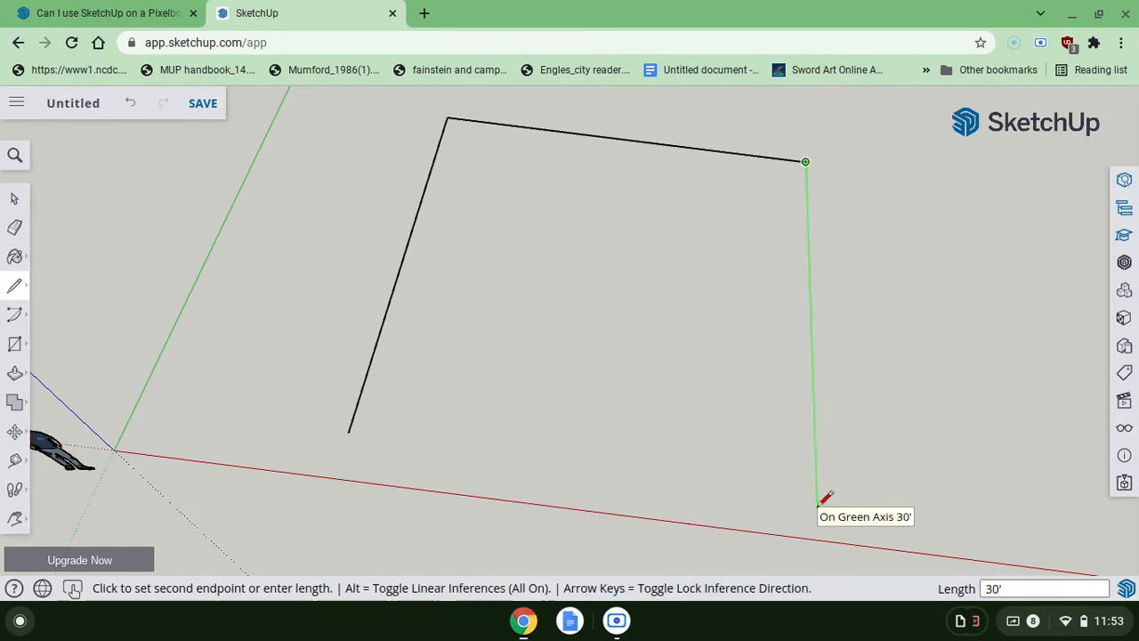
pyautogui.click(818, 504)
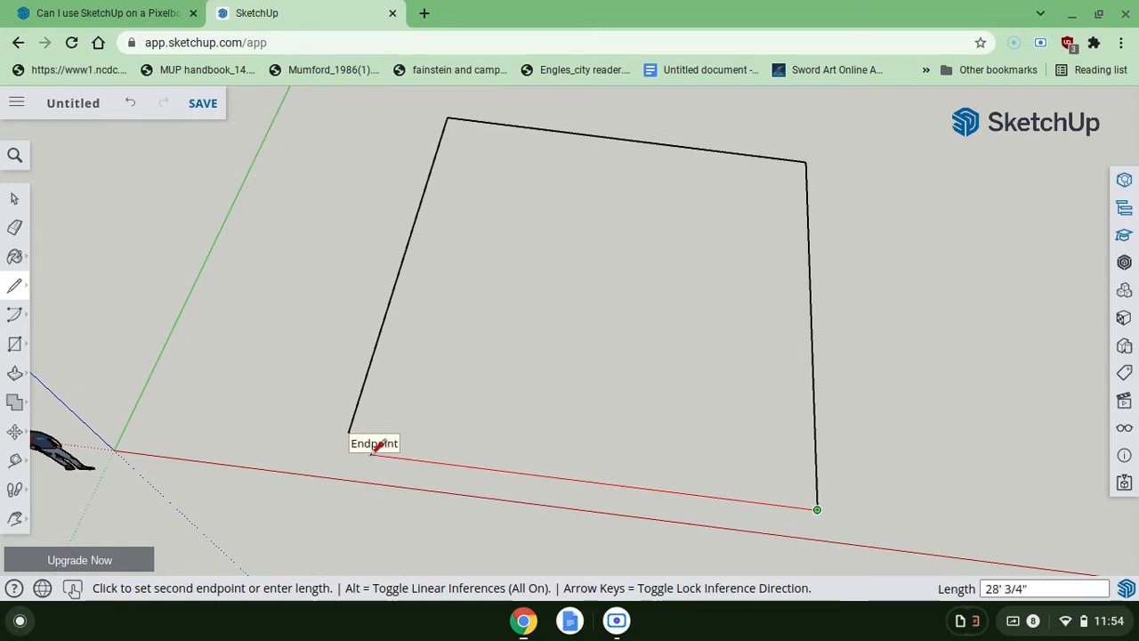
pyautogui.click(343, 449)
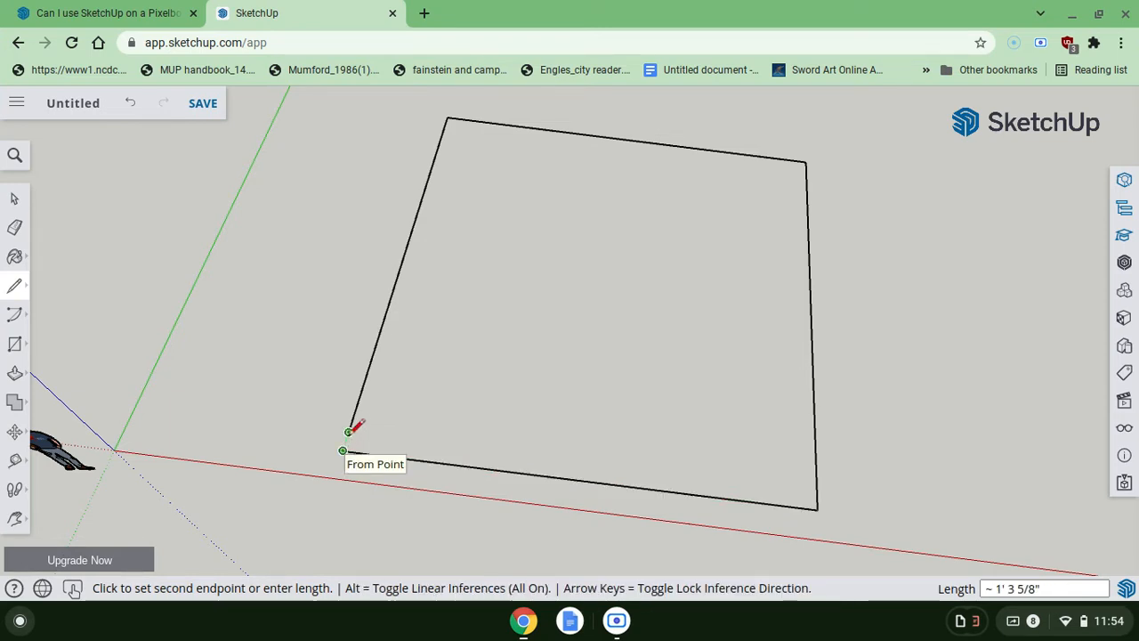
pyautogui.click(349, 431)
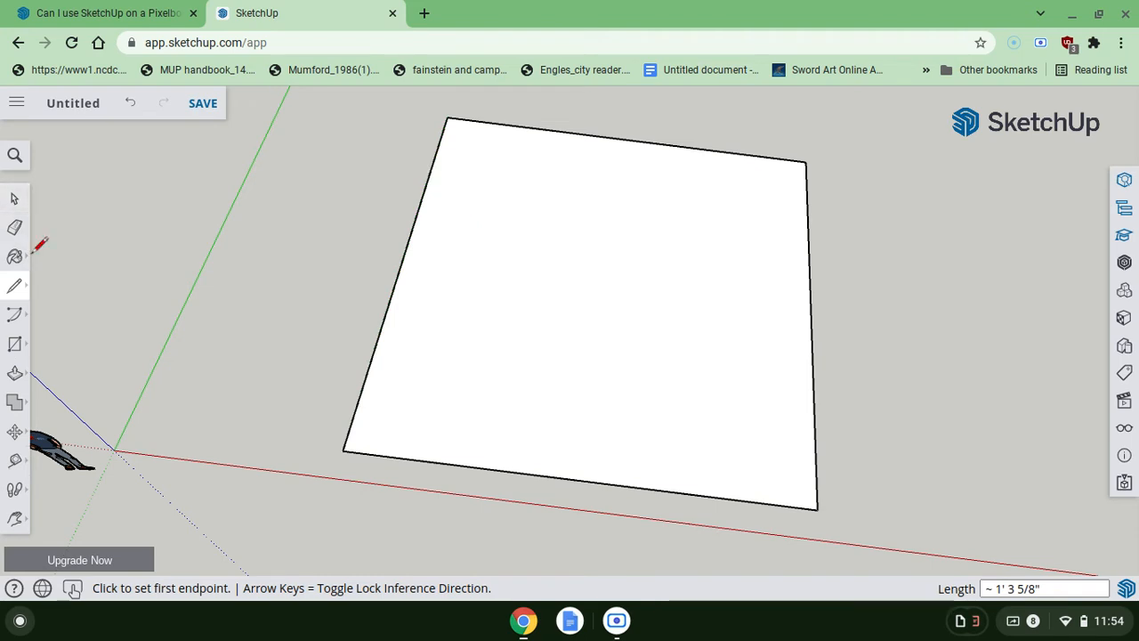
# - Extrude the square face 25' upward with Push/Pull to form a box
pyautogui.click(15, 375)
pyautogui.click(15, 375)
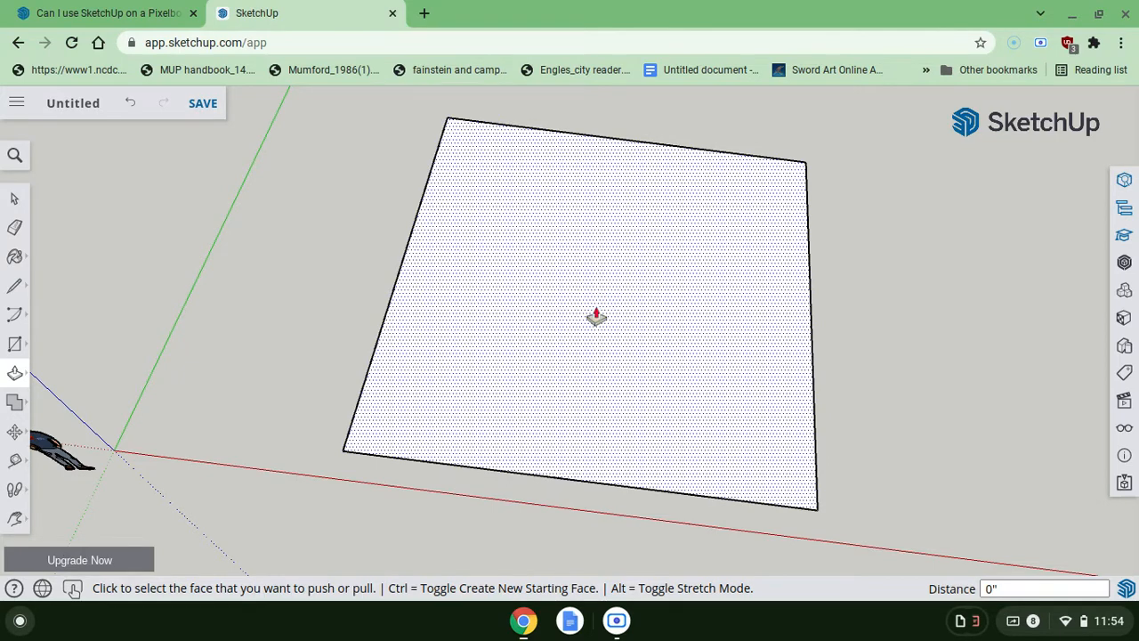
pyautogui.click(596, 317)
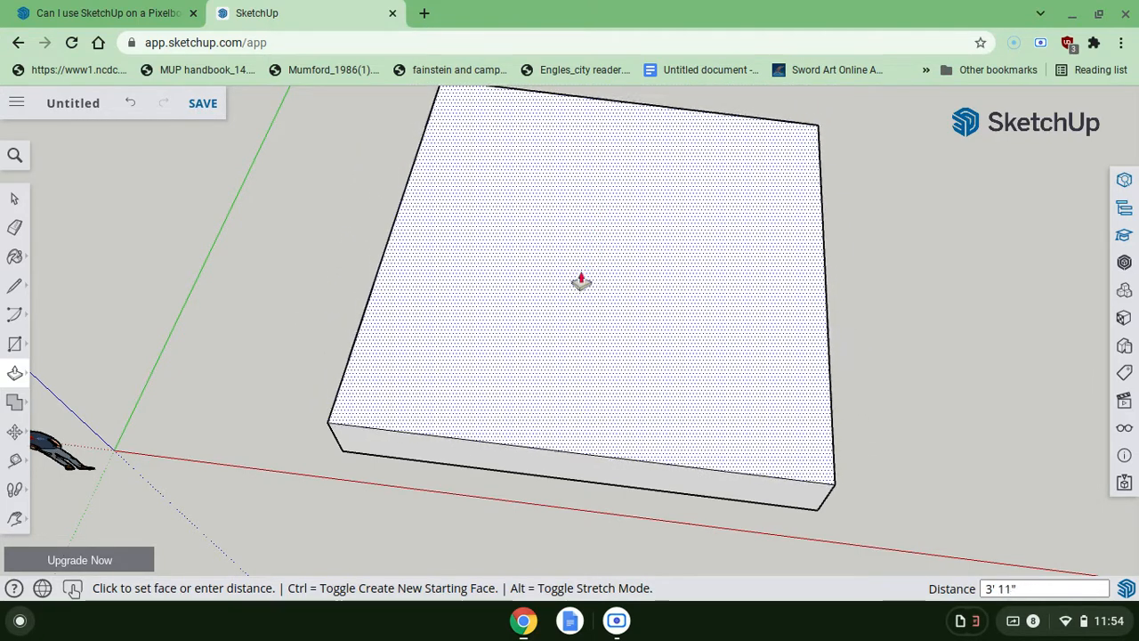
pyautogui.moveTo(581, 280); pyautogui.dragTo(580, 252, button='middle')
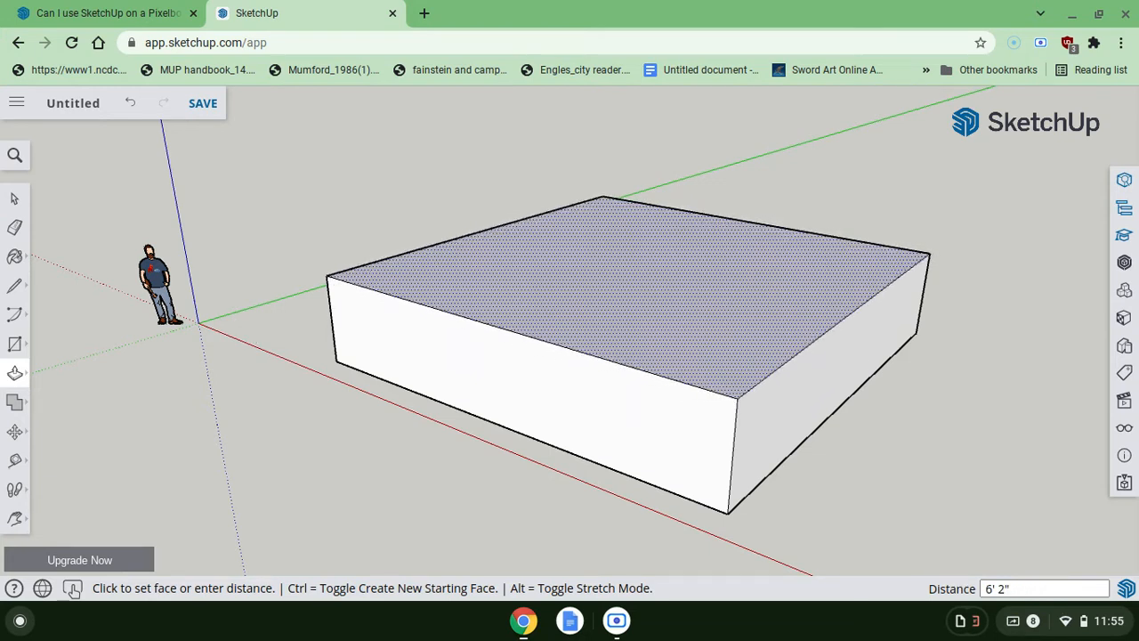
pyautogui.scroll(-5, 258, 316)
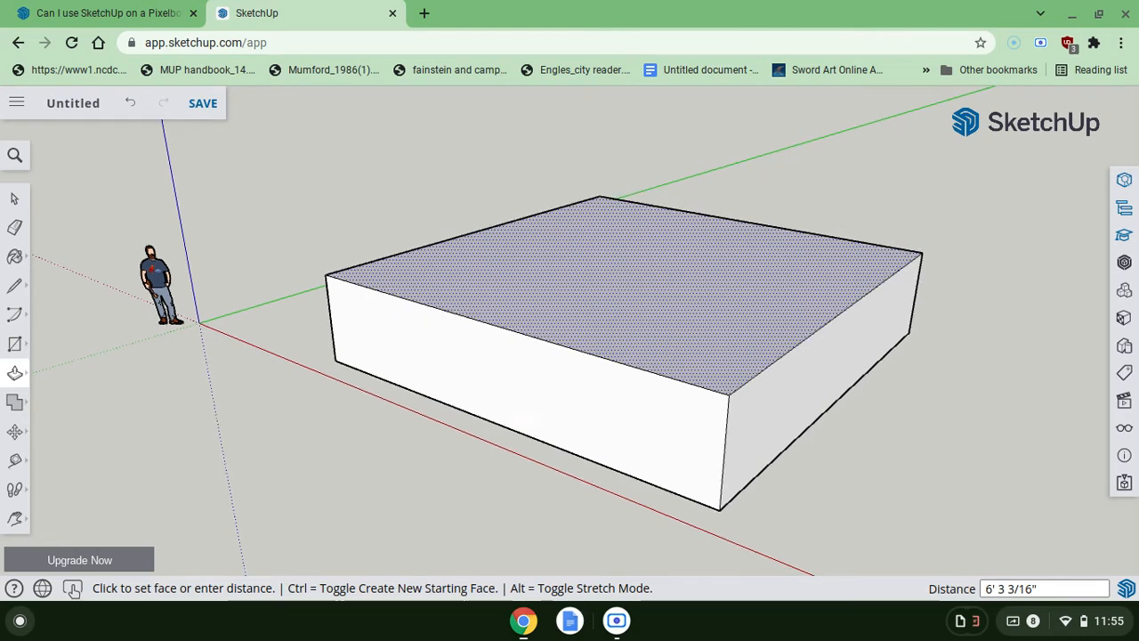
pyautogui.scroll(-4, 256, 316)
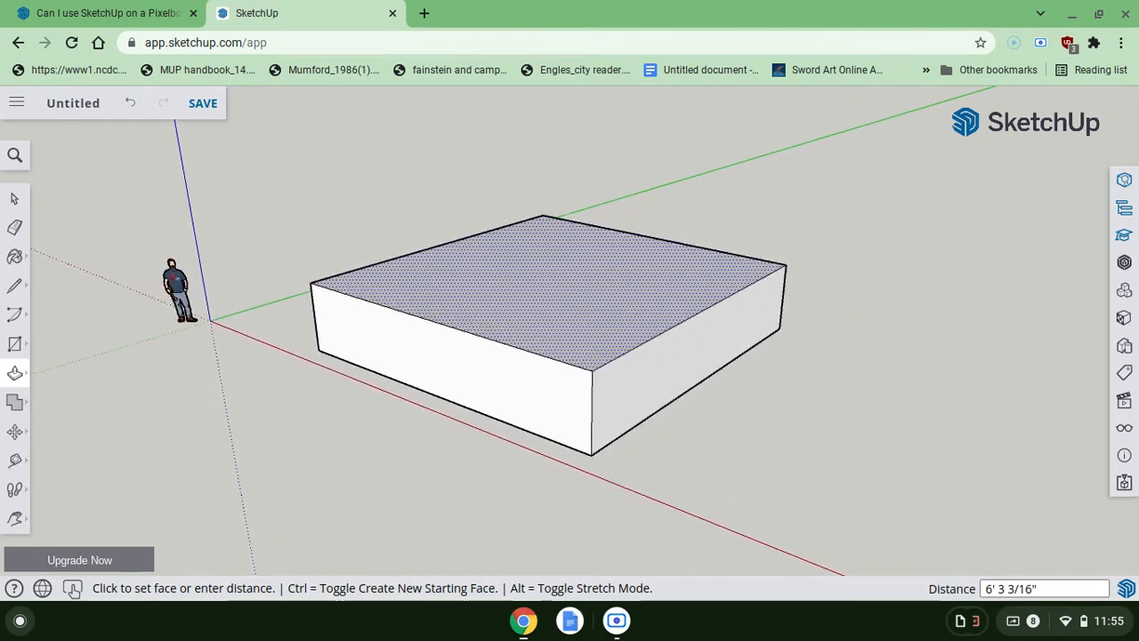
pyautogui.scroll(-5, 243, 253)
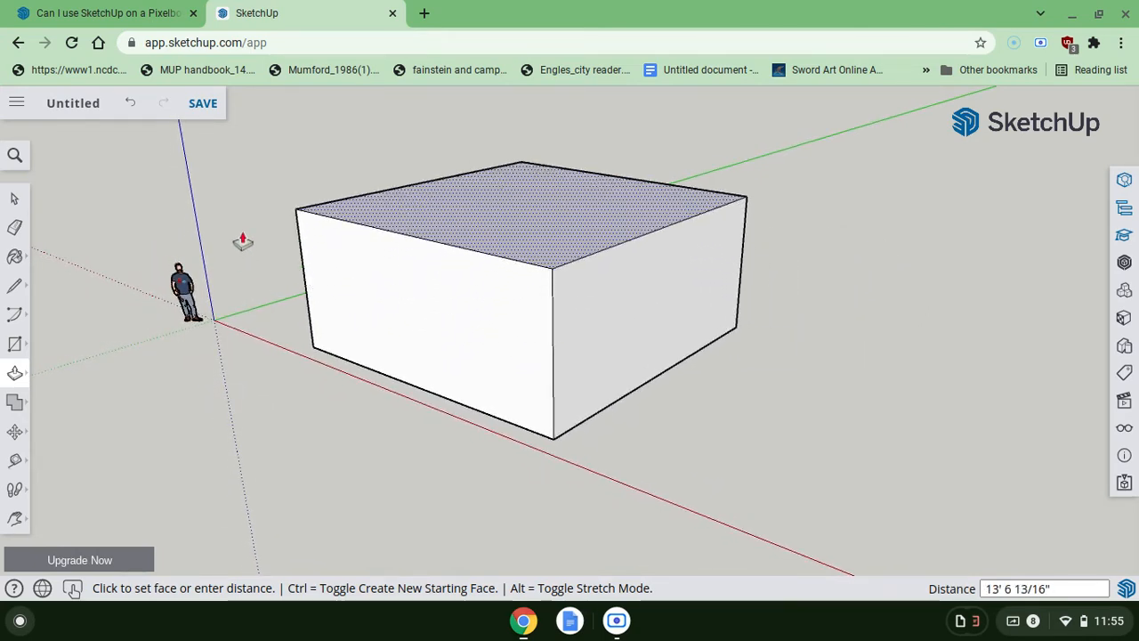
pyautogui.scroll(-3, 243, 242)
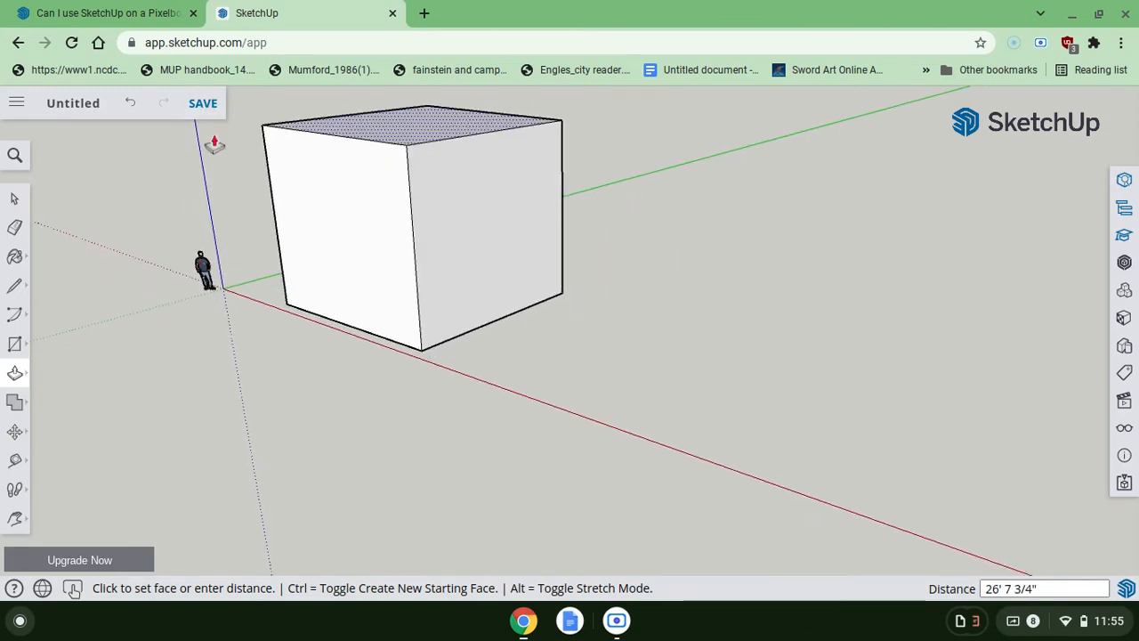
pyautogui.scroll(-3, 213, 144)
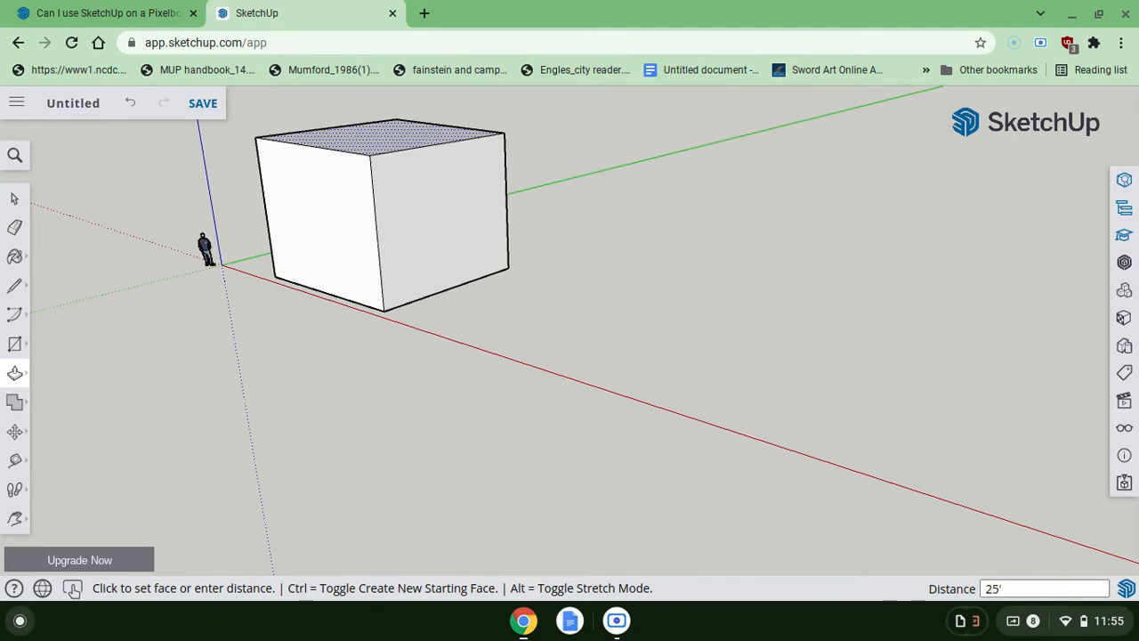
pyautogui.press('Return')
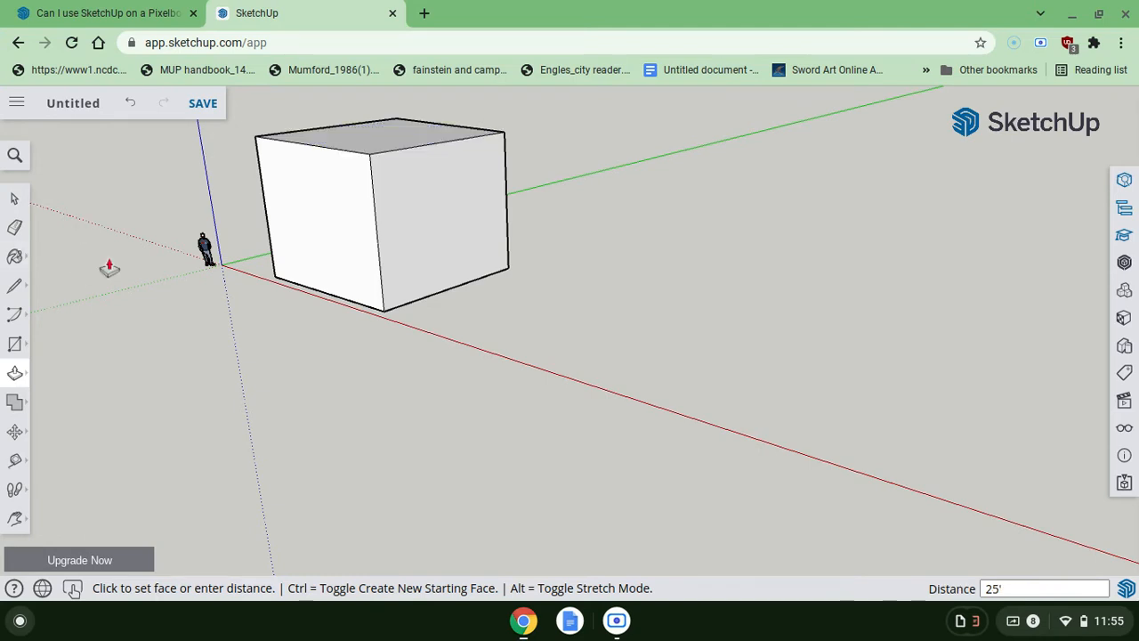
# - Erase the extra vertical edge near the corner of the box's side facing the scale figure
pyautogui.moveTo(110, 267); pyautogui.dragTo(110, 267, button='middle')
pyautogui.moveTo(730, 276); pyautogui.dragTo(649, 331, button='middle')
pyautogui.scroll(1, 649, 331)
pyautogui.scroll(1, 649, 330)
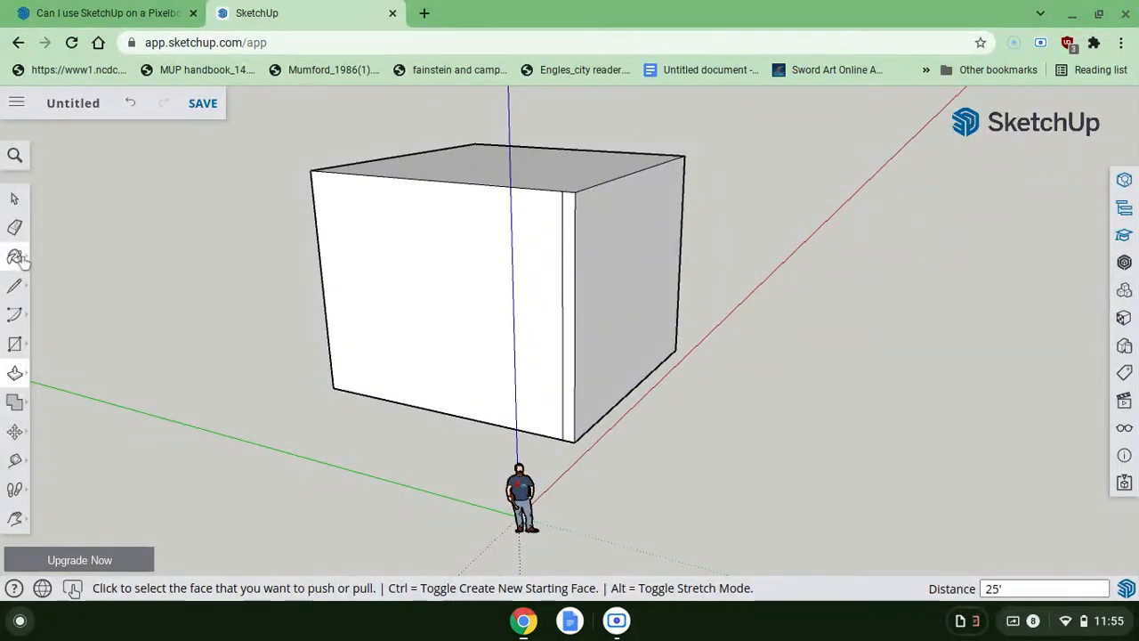
pyautogui.click(14, 227)
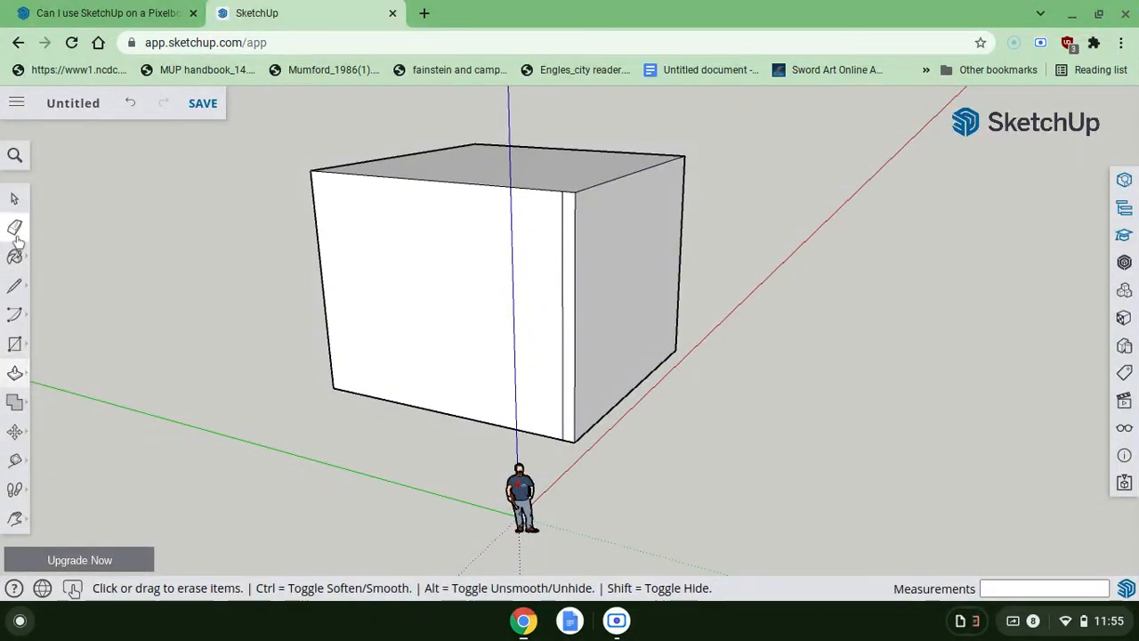
pyautogui.click(562, 308)
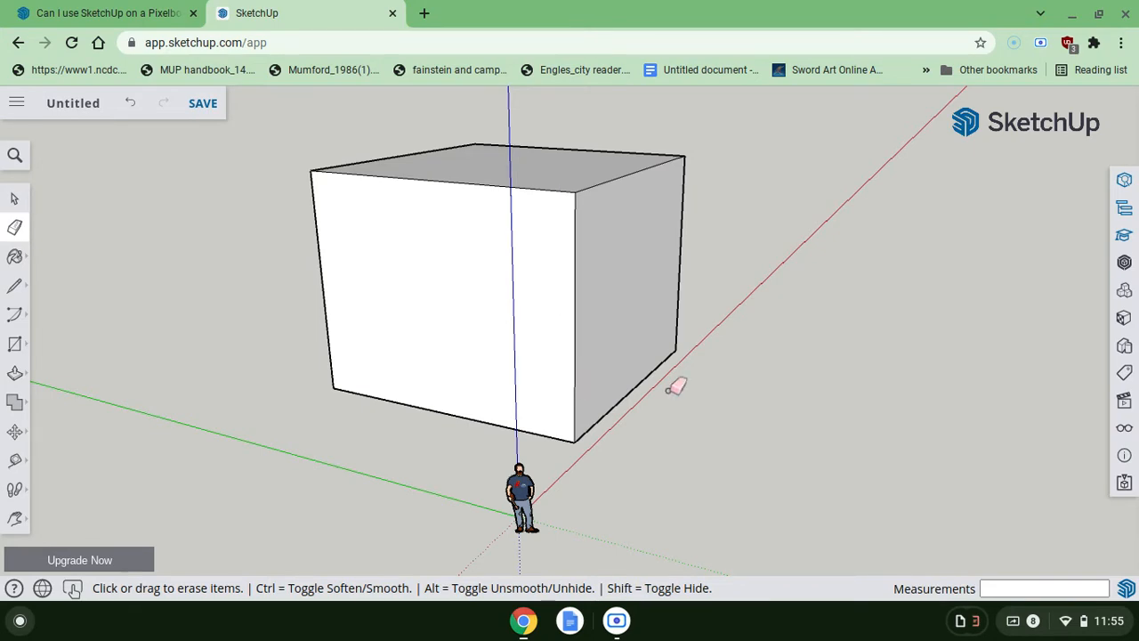
# - Draw a 30' horizontal line edge to edge, just below the top of the box's side facing away from the scale figure
pyautogui.moveTo(668, 390)
pyautogui.mouseDown(button='middle')
pyautogui.moveTo(356, 407)
pyautogui.moveTo(467, 395)
pyautogui.moveTo(787, 400)
pyautogui.moveTo(872, 374)
pyautogui.moveTo(926, 311)
pyautogui.moveTo(667, 307)
pyautogui.moveTo(525, 258)
pyautogui.moveTo(392, 258)
pyautogui.moveTo(374, 400)
pyautogui.moveTo(156, 392)
pyautogui.moveTo(463, 374)
pyautogui.moveTo(454, 325)
pyautogui.moveTo(348, 298)
pyautogui.moveTo(248, 295)
pyautogui.mouseUp(button='middle')
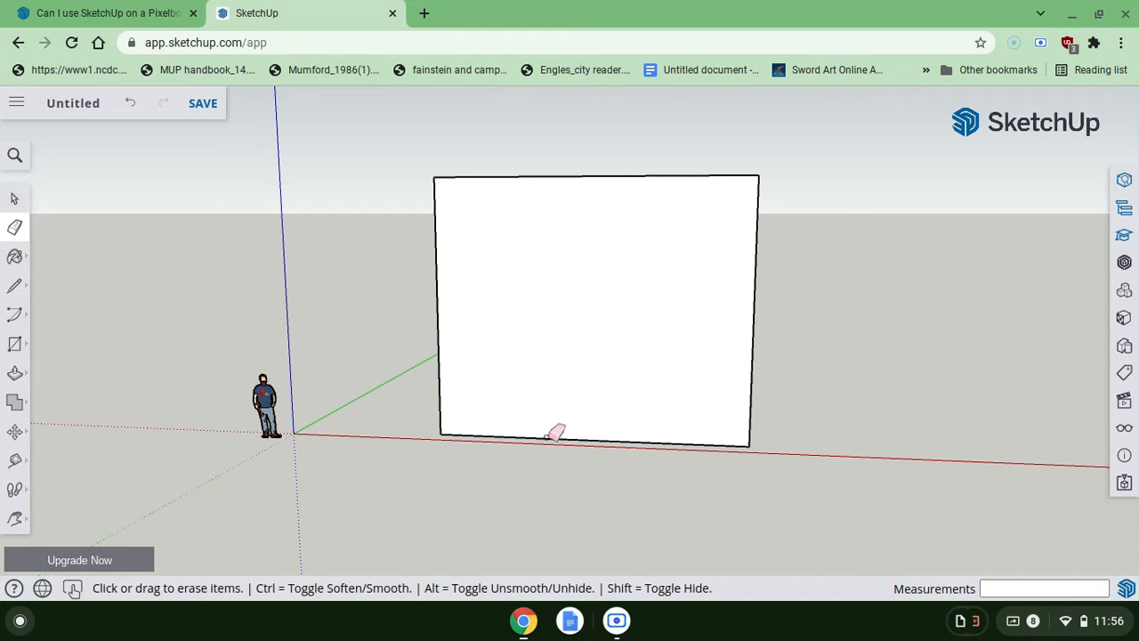
pyautogui.click(17, 291)
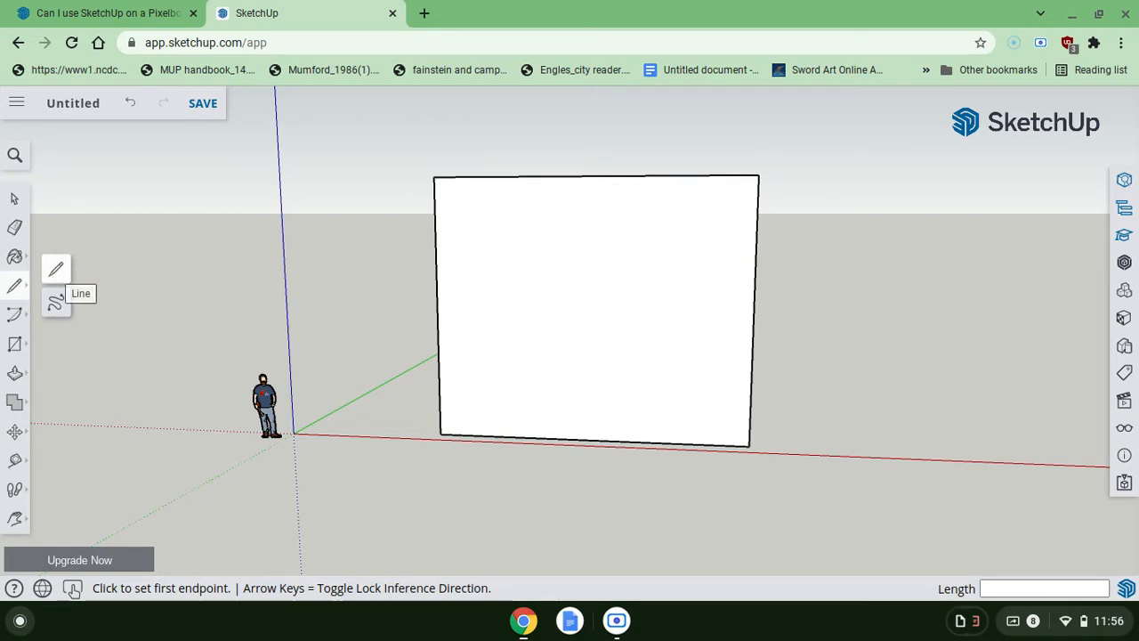
pyautogui.click(55, 275)
pyautogui.hscroll(10, 515, 371)
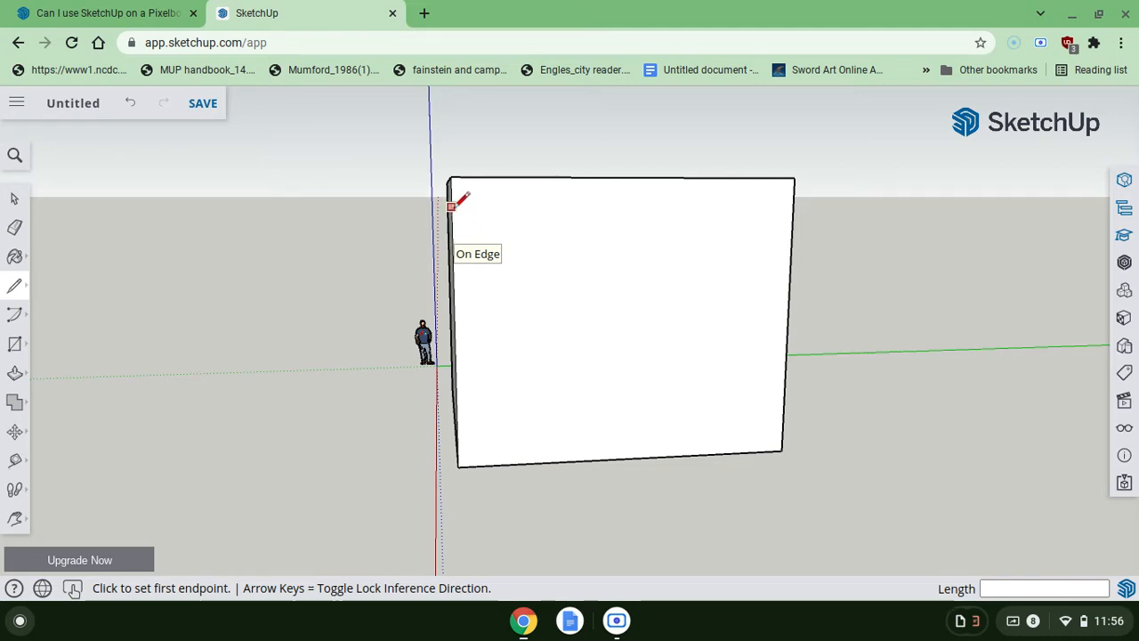
pyautogui.click(452, 206)
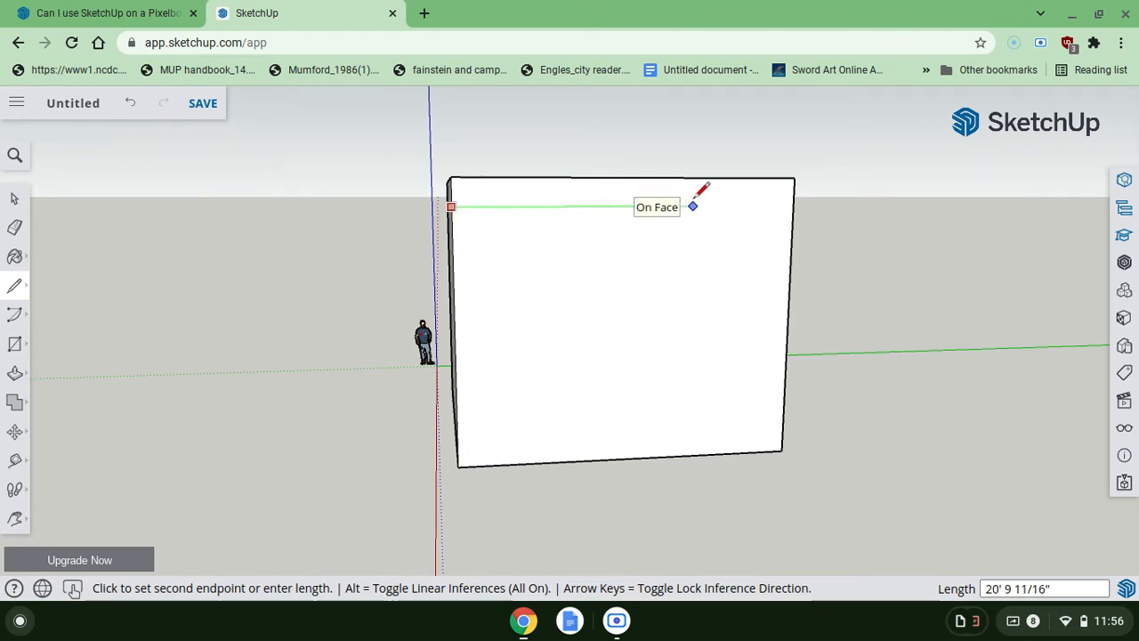
pyautogui.click(794, 206)
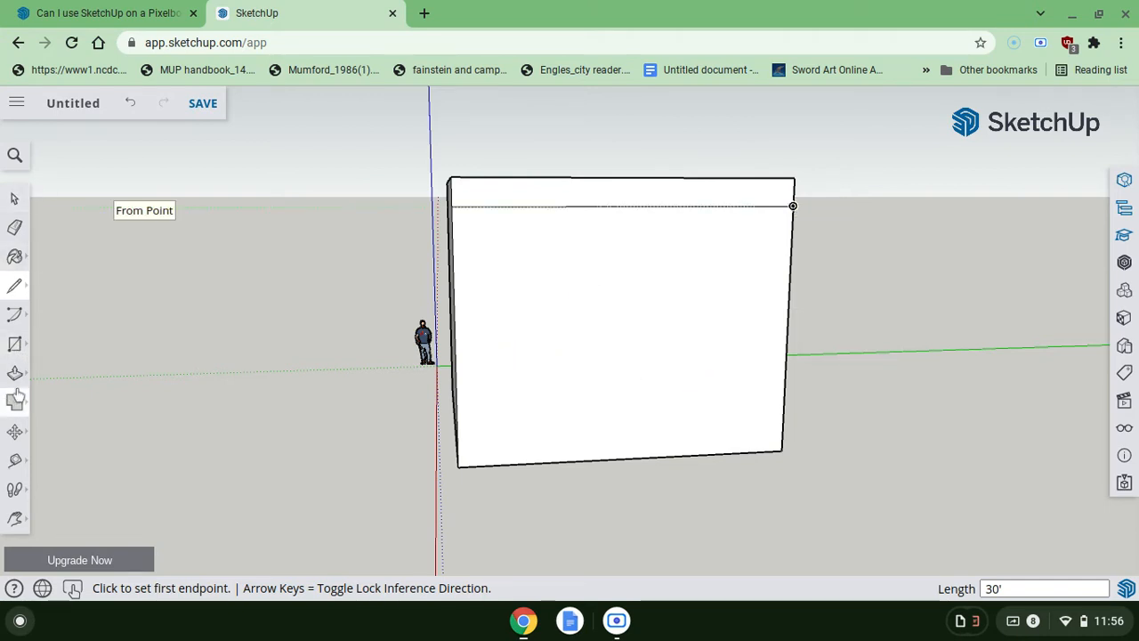
# - Extrude the large face below the new line about 25' 11" outward along the red axis direction with Push/Pull
pyautogui.click(16, 374)
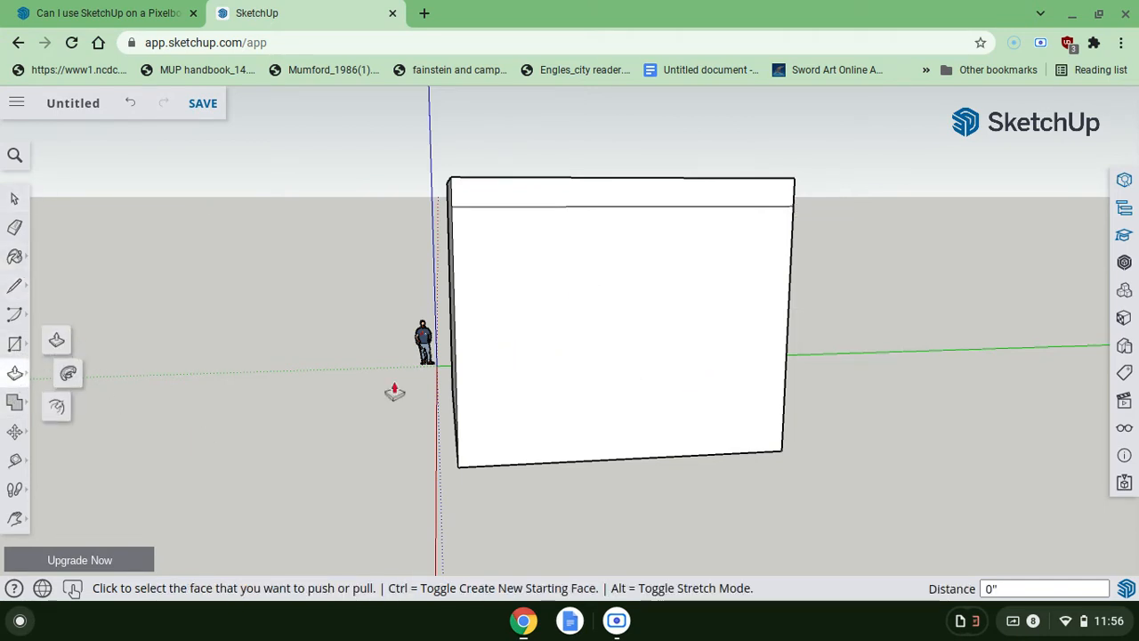
pyautogui.click(651, 317)
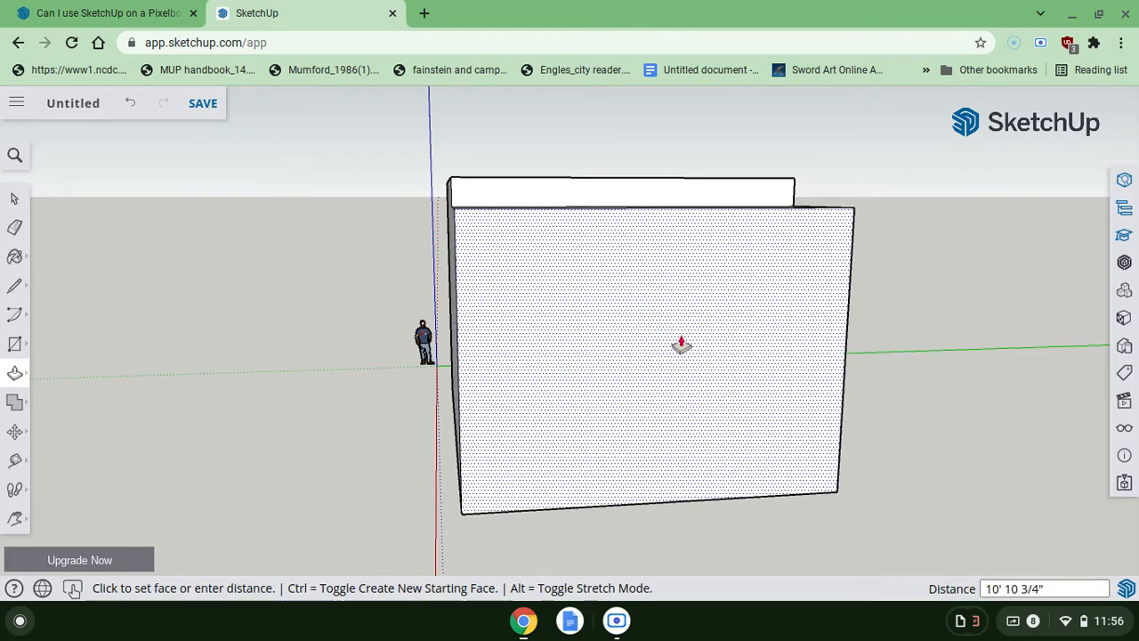
pyautogui.moveTo(681, 346); pyautogui.dragTo(799, 374, button='middle')
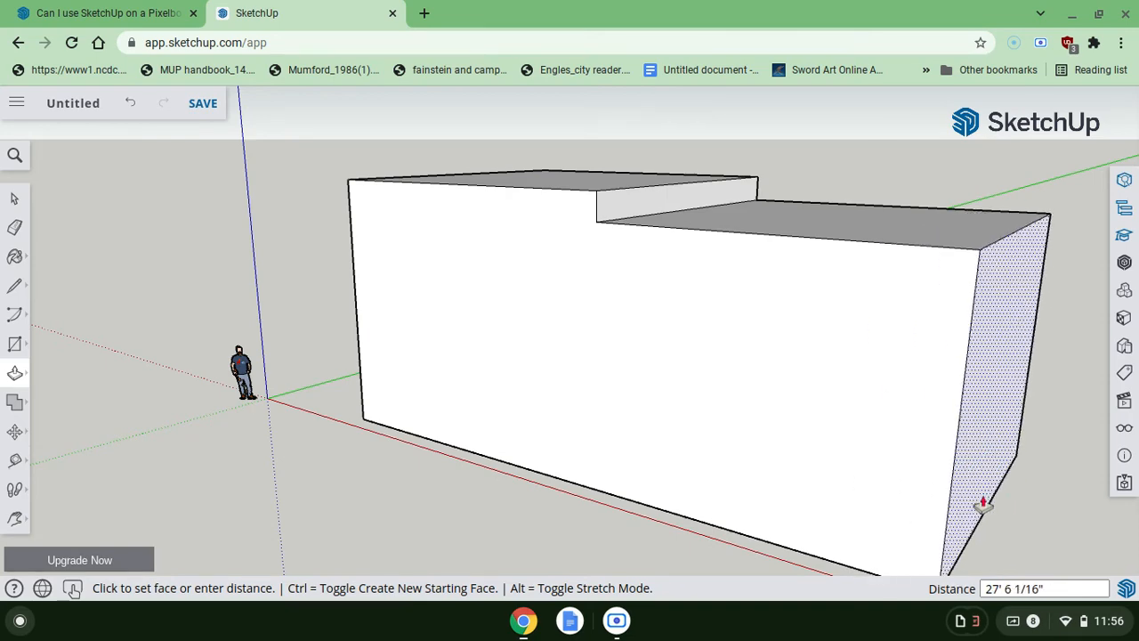
pyautogui.moveTo(983, 504)
pyautogui.mouseDown(button='middle')
pyautogui.moveTo(863, 557)
pyautogui.moveTo(641, 561)
pyautogui.moveTo(654, 565)
pyautogui.moveTo(672, 565)
pyautogui.moveTo(538, 543)
pyautogui.mouseUp(button='middle')
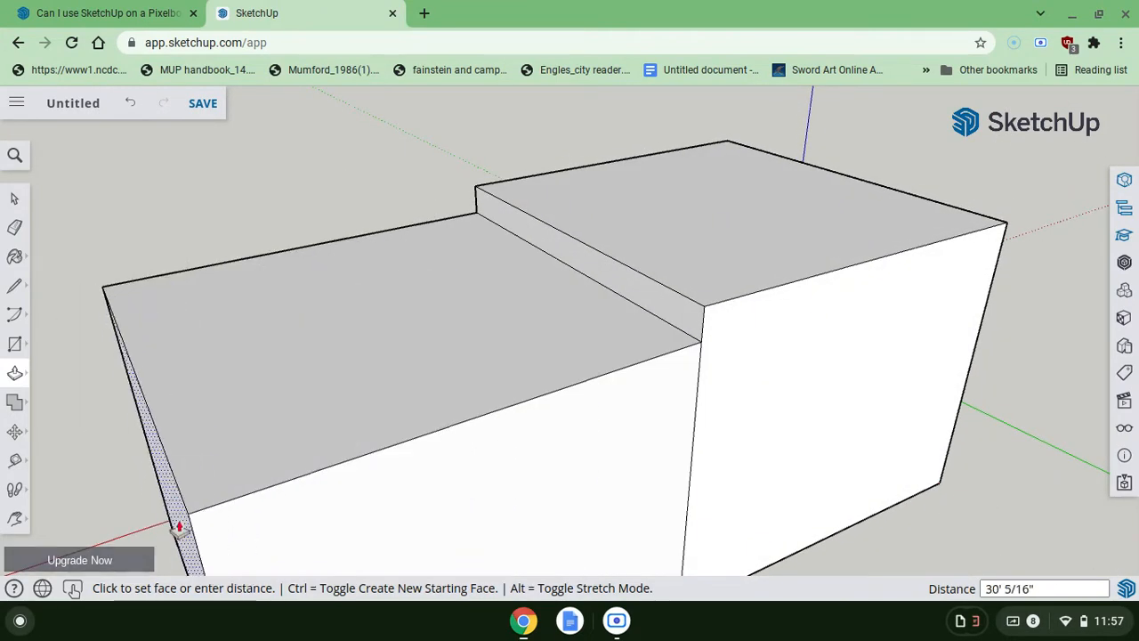
pyautogui.moveTo(179, 528); pyautogui.dragTo(374, 543, button='middle')
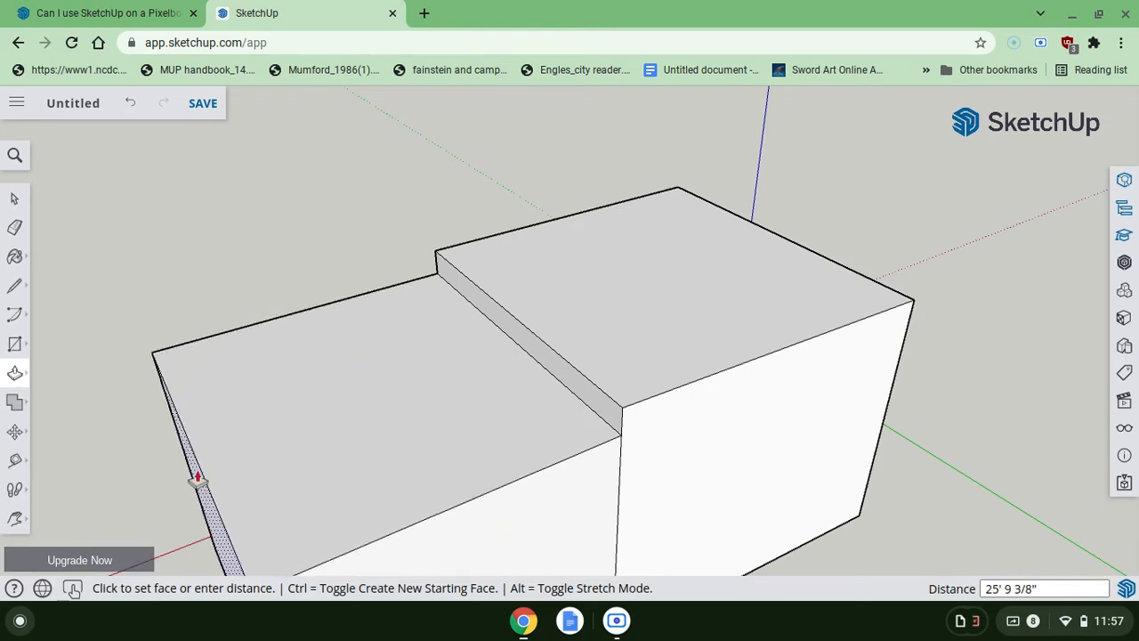
pyautogui.click(198, 473)
# - Extrude the lower block's side face about 53' 2" along the green axis direction to make a long wing
pyautogui.moveTo(455, 398); pyautogui.dragTo(890, 387, button='middle')
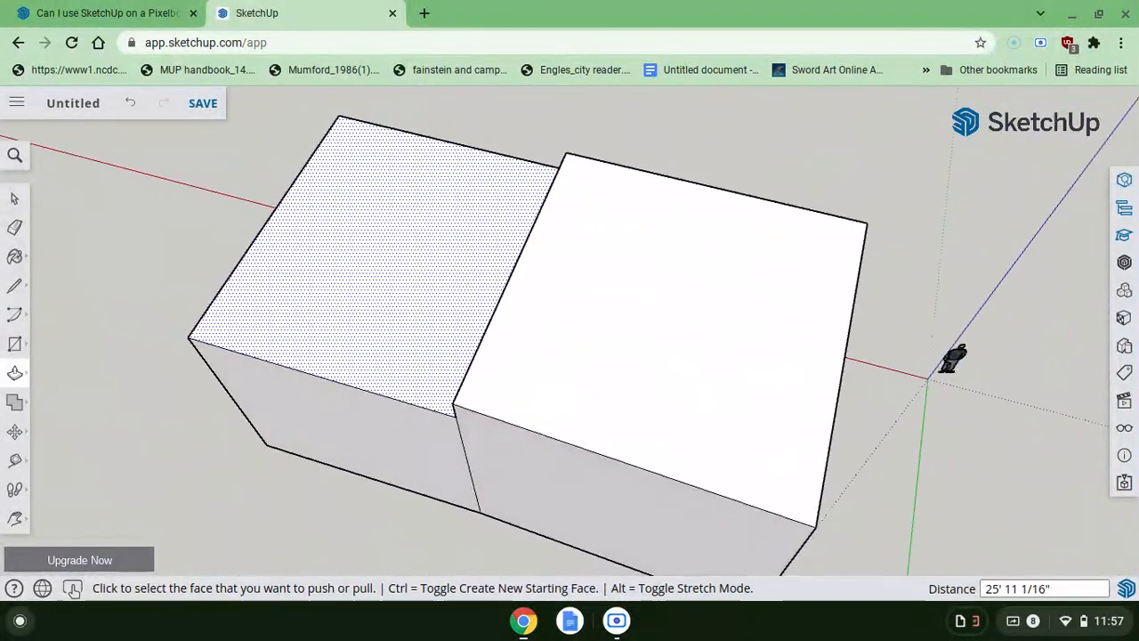
pyautogui.scroll(-5, 418, 376)
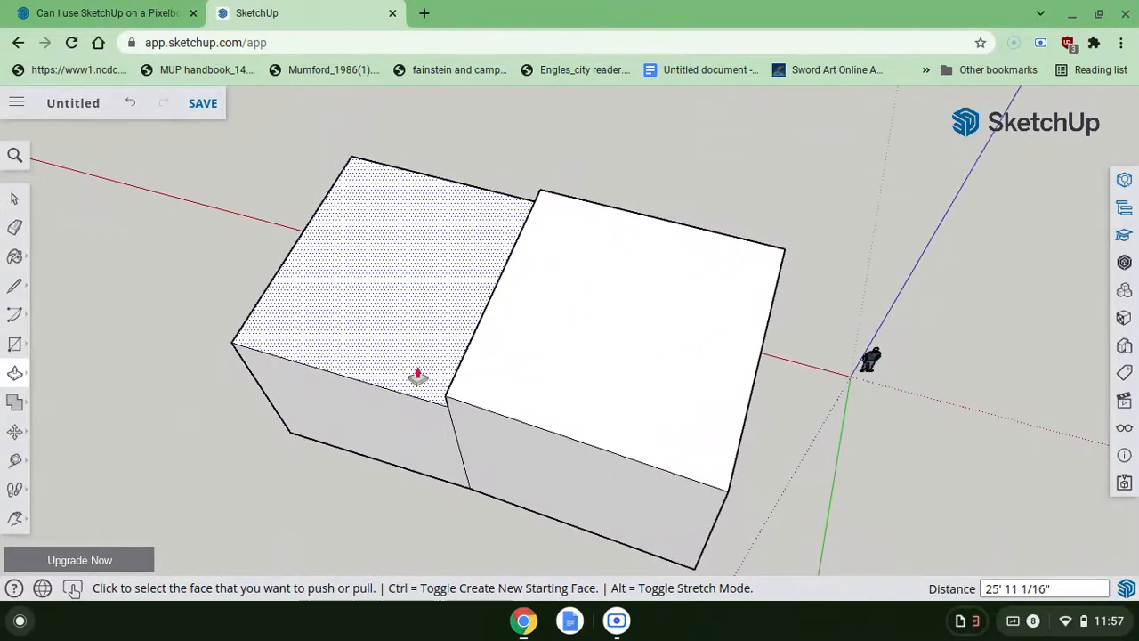
pyautogui.moveTo(196, 447); pyautogui.dragTo(196, 447, button='middle')
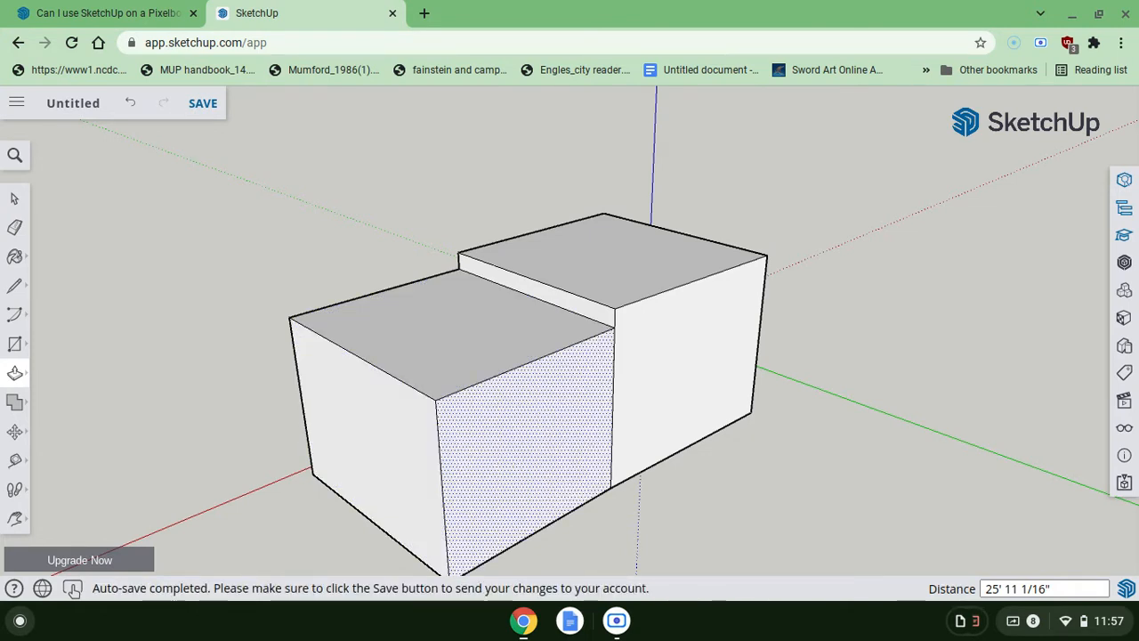
pyautogui.click(505, 462)
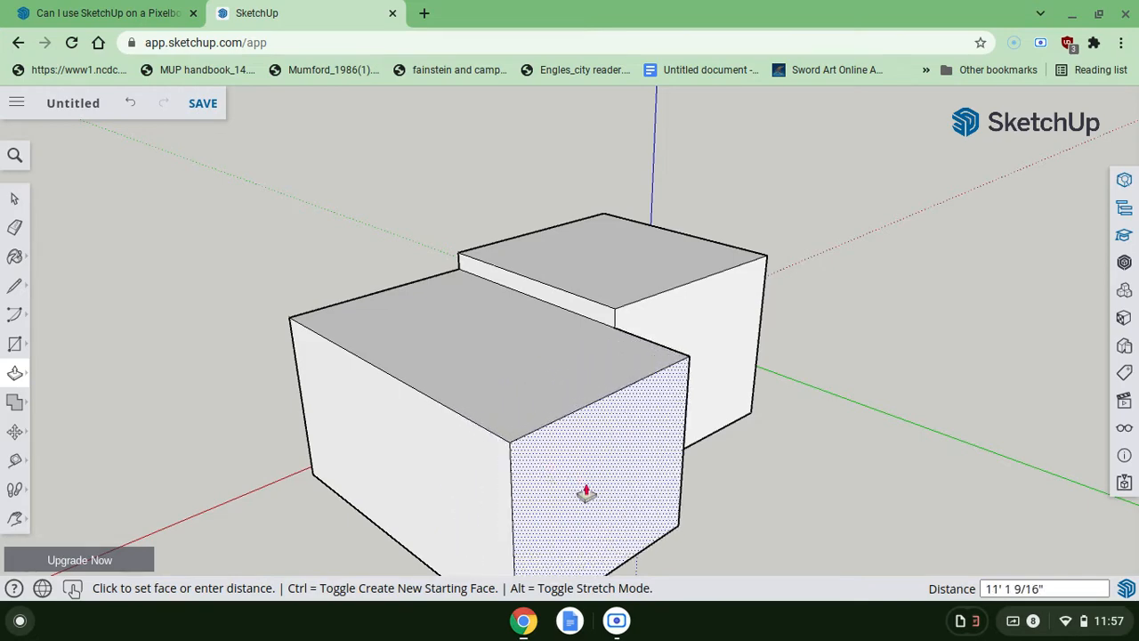
pyautogui.moveTo(610, 507); pyautogui.dragTo(418, 533, button='middle')
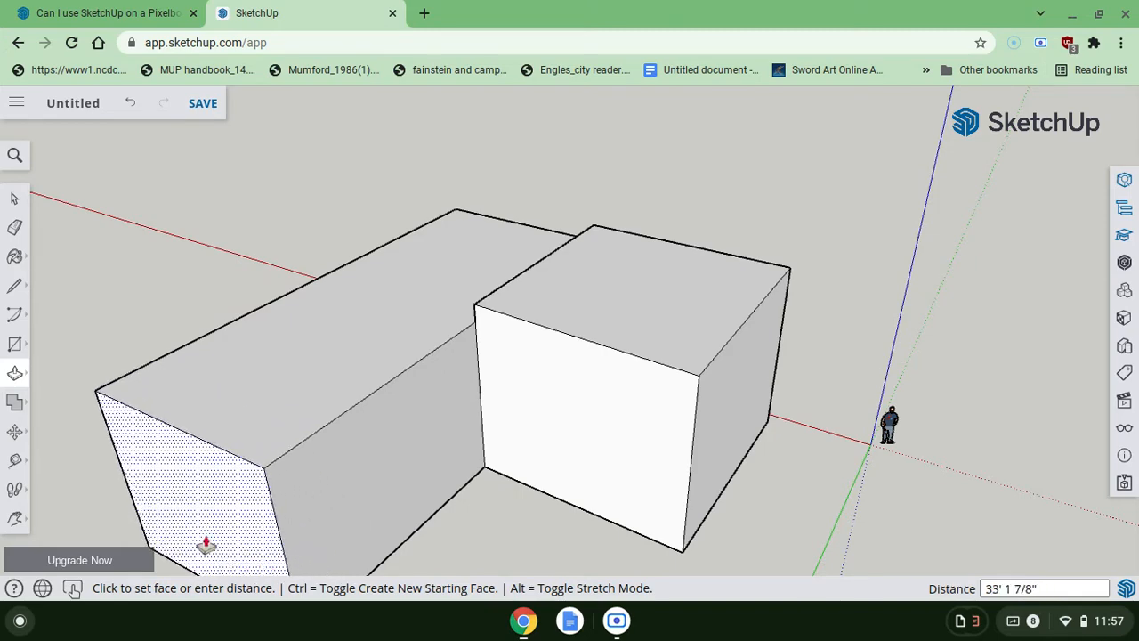
pyautogui.moveTo(205, 549); pyautogui.dragTo(69, 529, button='middle')
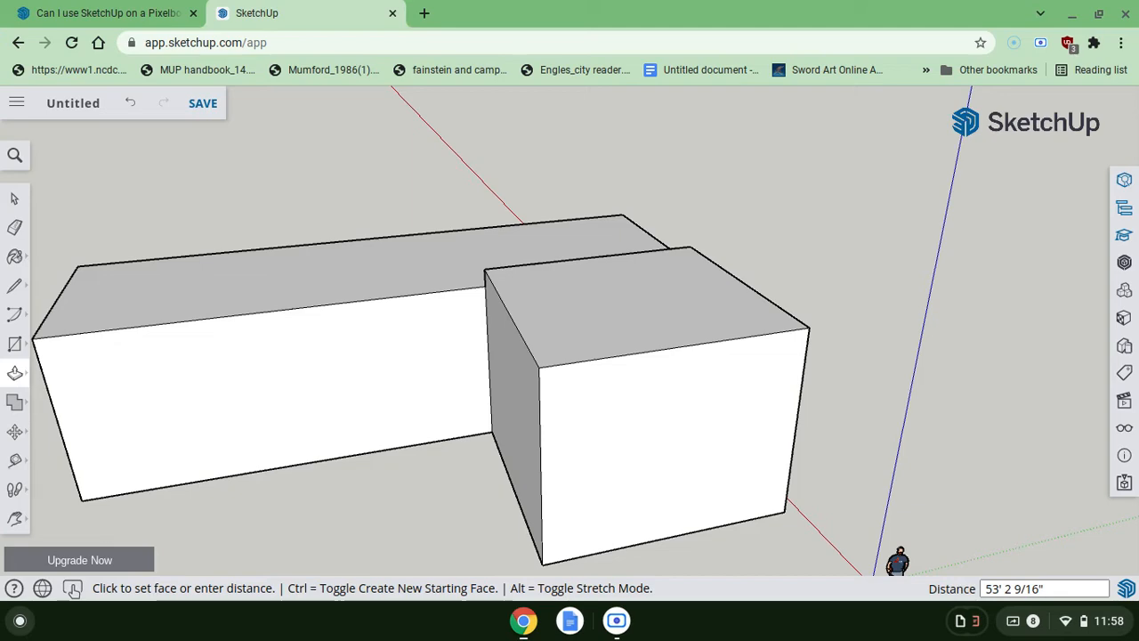
pyautogui.click(102, 531)
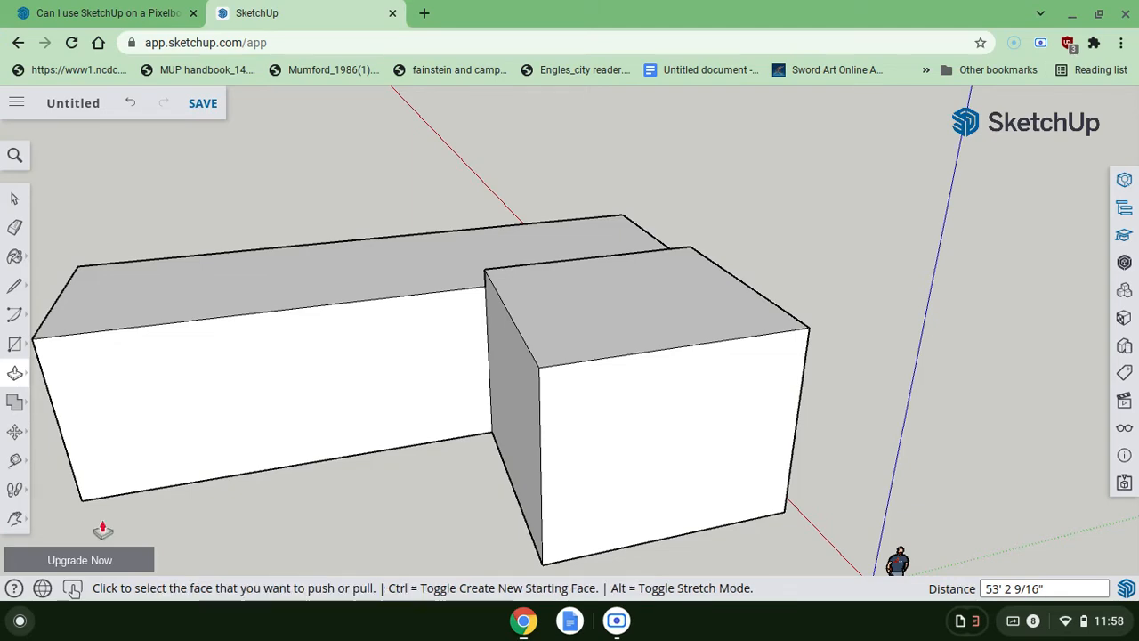
# - Examine the L-shaped model from above and from ground level by orbiting around it, and activate the Zoom tool
pyautogui.moveTo(86, 527); pyautogui.dragTo(329, 552, button='middle')
pyautogui.scroll(-3, 86, 528)
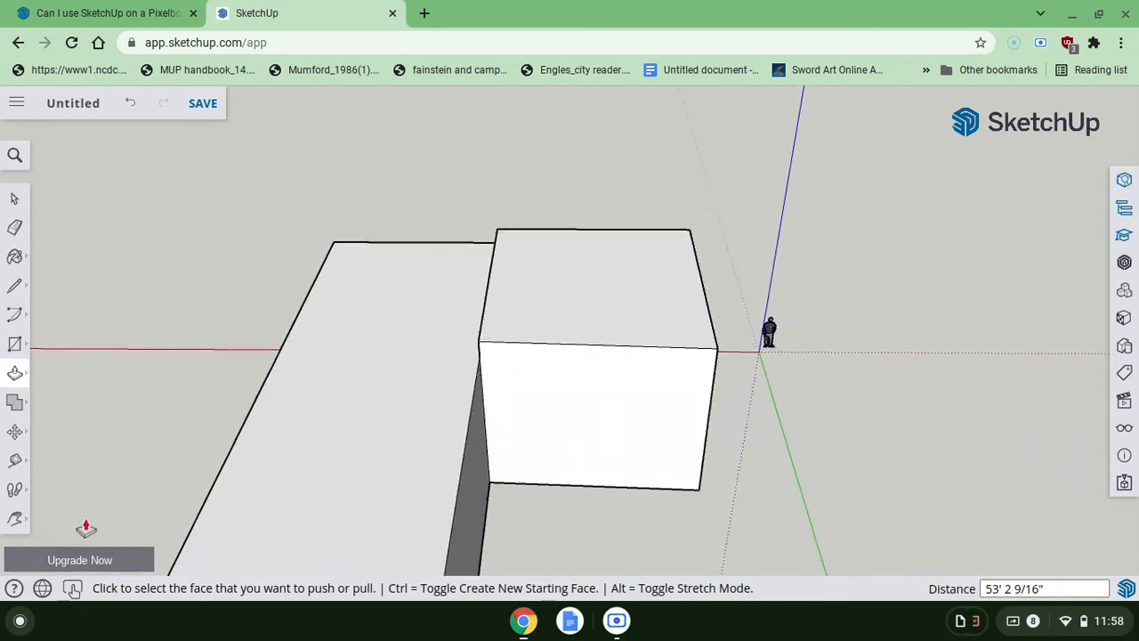
pyautogui.scroll(-5, 89, 525)
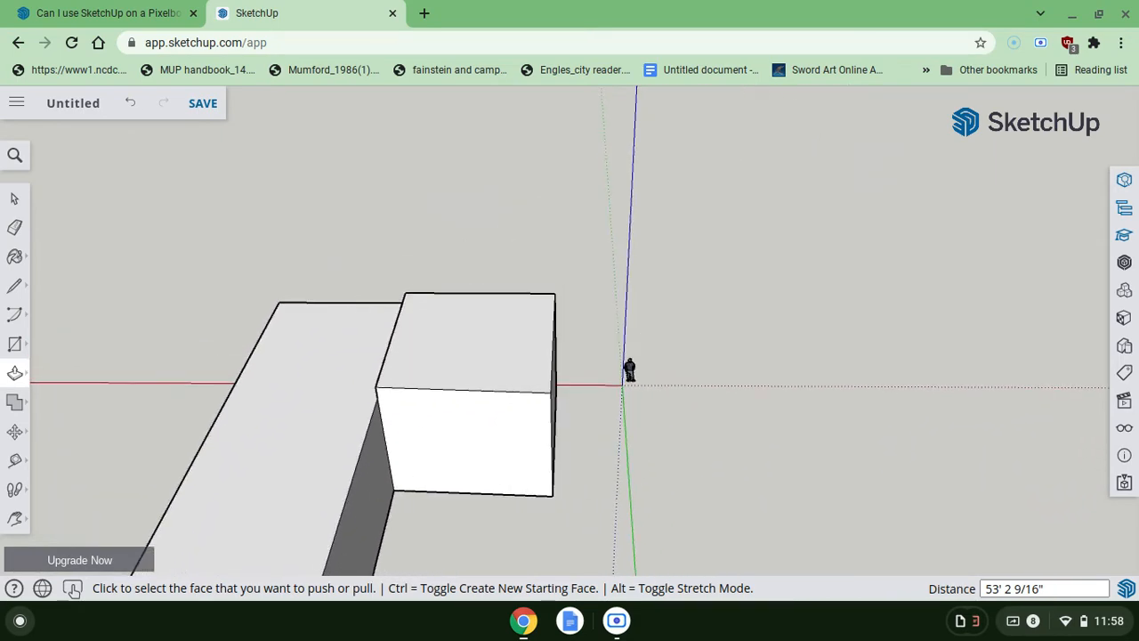
pyautogui.moveTo(86, 528); pyautogui.dragTo(641, 548, button='middle')
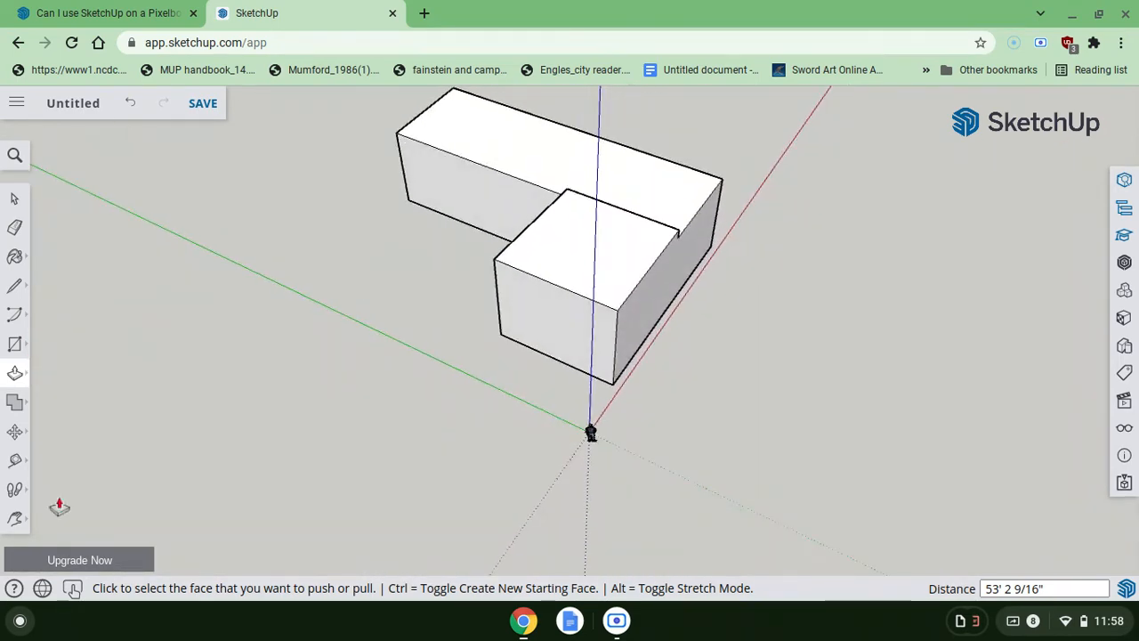
pyautogui.moveTo(156, 223); pyautogui.dragTo(107, 93, button='middle')
pyautogui.moveTo(217, 373); pyautogui.dragTo(104, 426, button='middle')
pyautogui.click(14, 519)
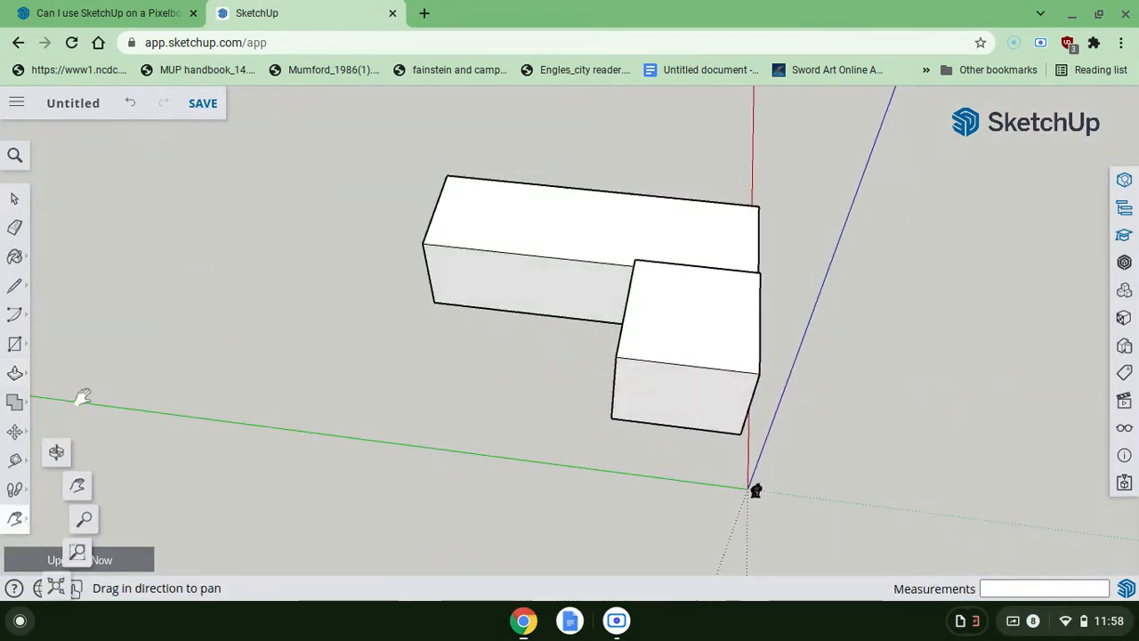
pyautogui.click(85, 521)
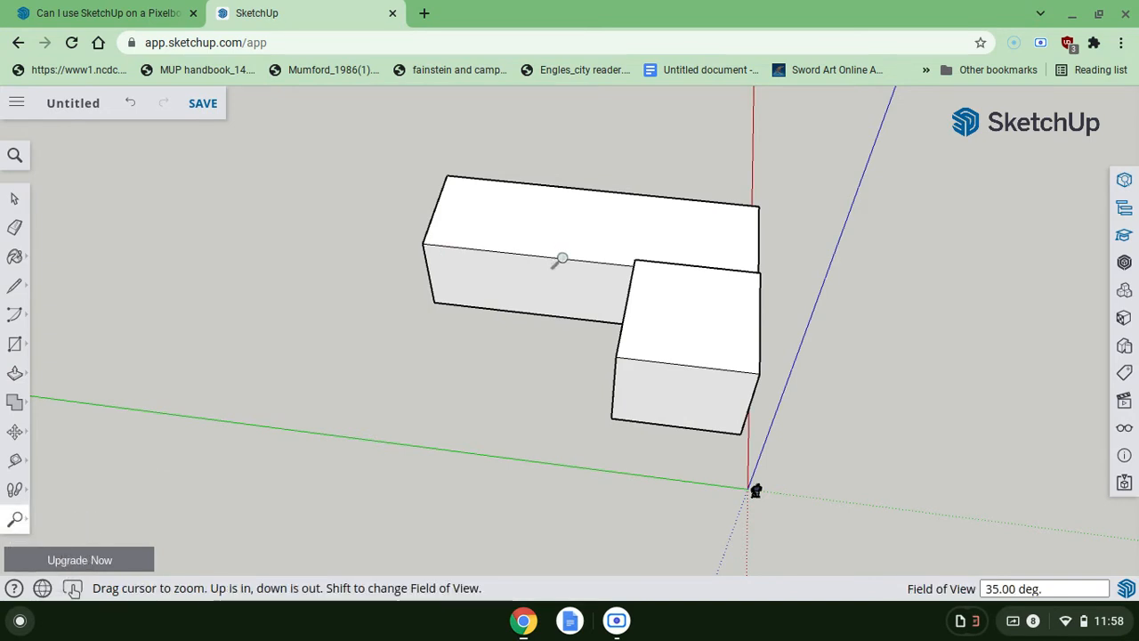
pyautogui.scroll(-5, 461, 311)
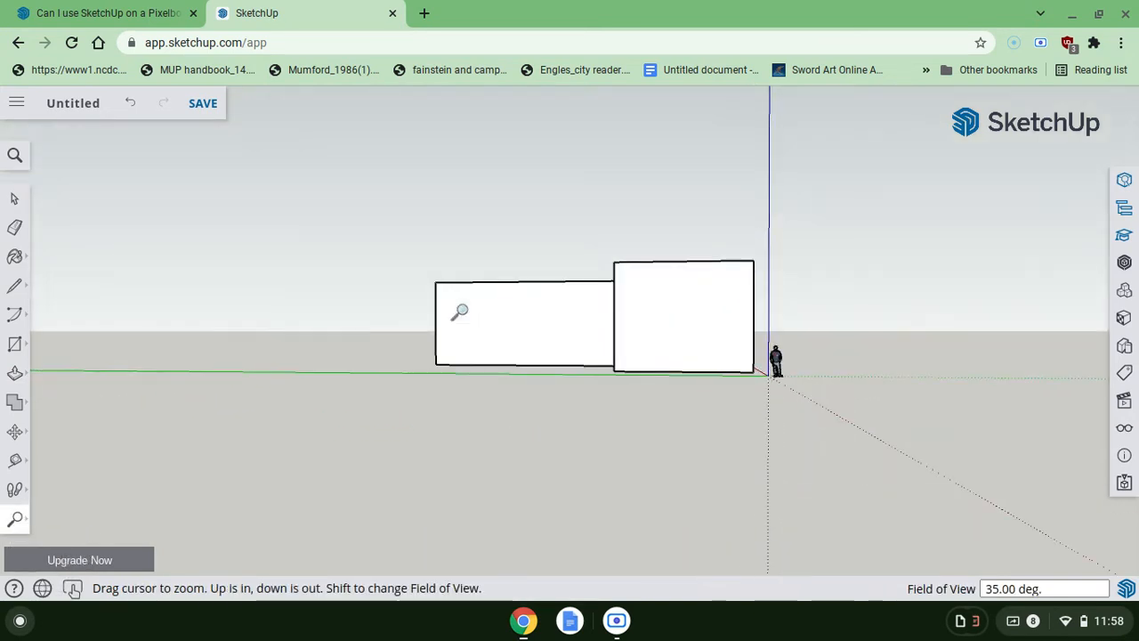
# - Examine the L-shaped model from ground level, directly overhead and the scale figure's side by orbiting and zooming
pyautogui.scroll(2, 461, 311)
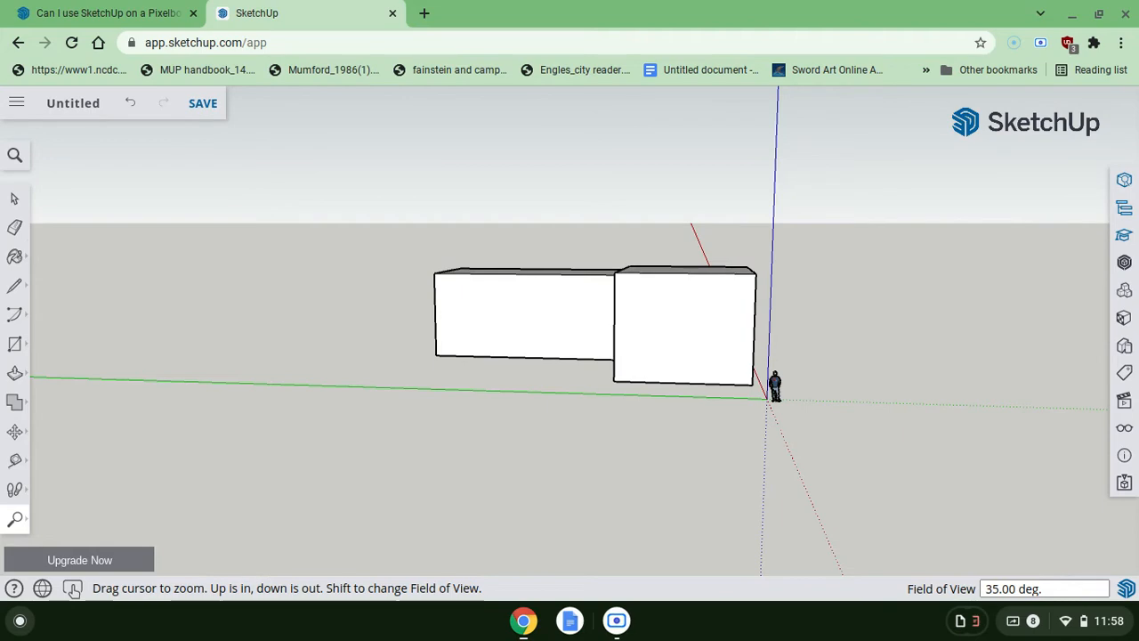
pyautogui.hscroll(5, 473, 402)
pyautogui.scroll(3, 472, 402)
pyautogui.scroll(-10, 473, 403)
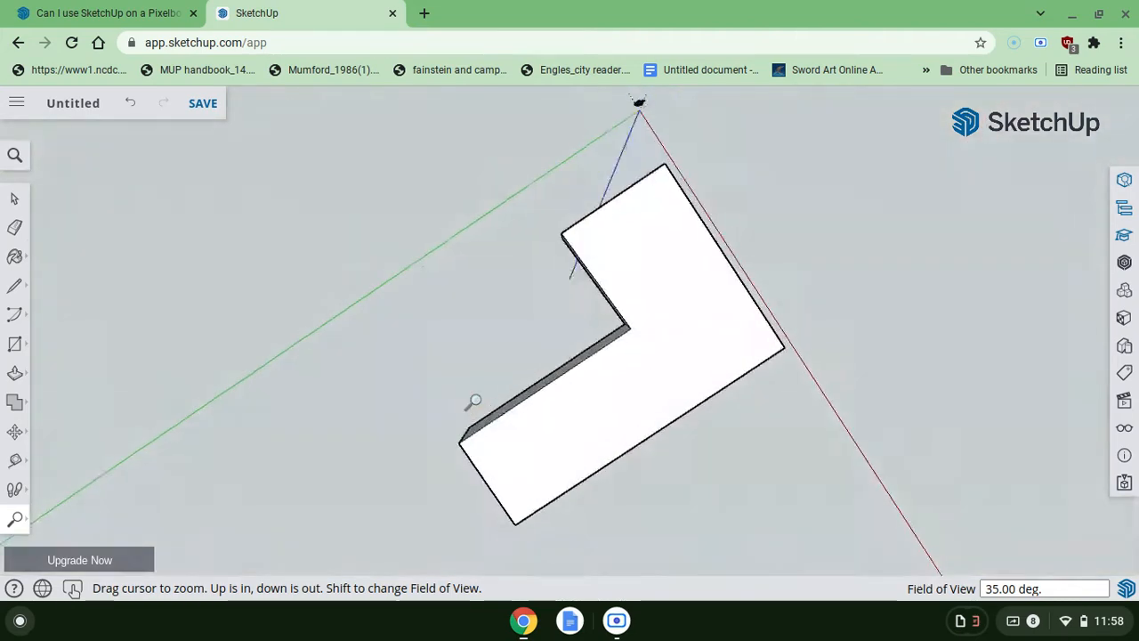
pyautogui.scroll(5, 473, 402)
pyautogui.scroll(5, 473, 403)
pyautogui.moveTo(473, 402); pyautogui.dragTo(468, 228)
pyautogui.moveTo(399, 253); pyautogui.dragTo(443, 331)
pyautogui.moveTo(289, 194)
pyautogui.mouseDown()
pyautogui.moveTo(217, 104)
pyautogui.moveTo(300, 252)
pyautogui.moveTo(291, 188)
pyautogui.mouseUp()
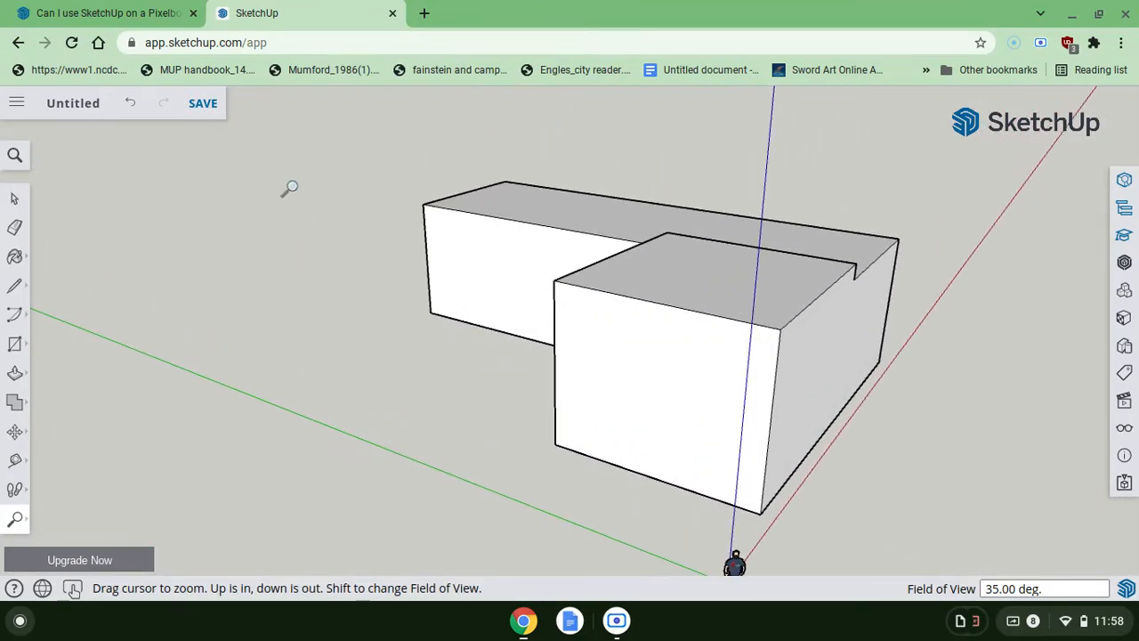
pyautogui.moveTo(308, 329); pyautogui.dragTo(270, 321)
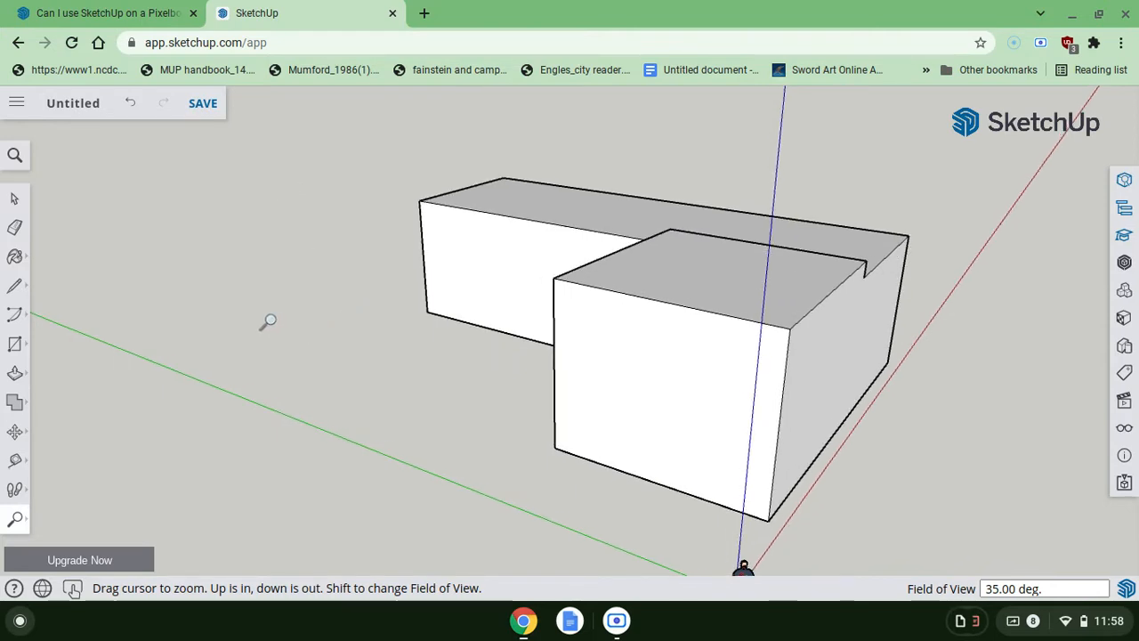
# - Pan the view across the model with the Pan tool to look at the area beyond the long wing's end
pyautogui.click(15, 500)
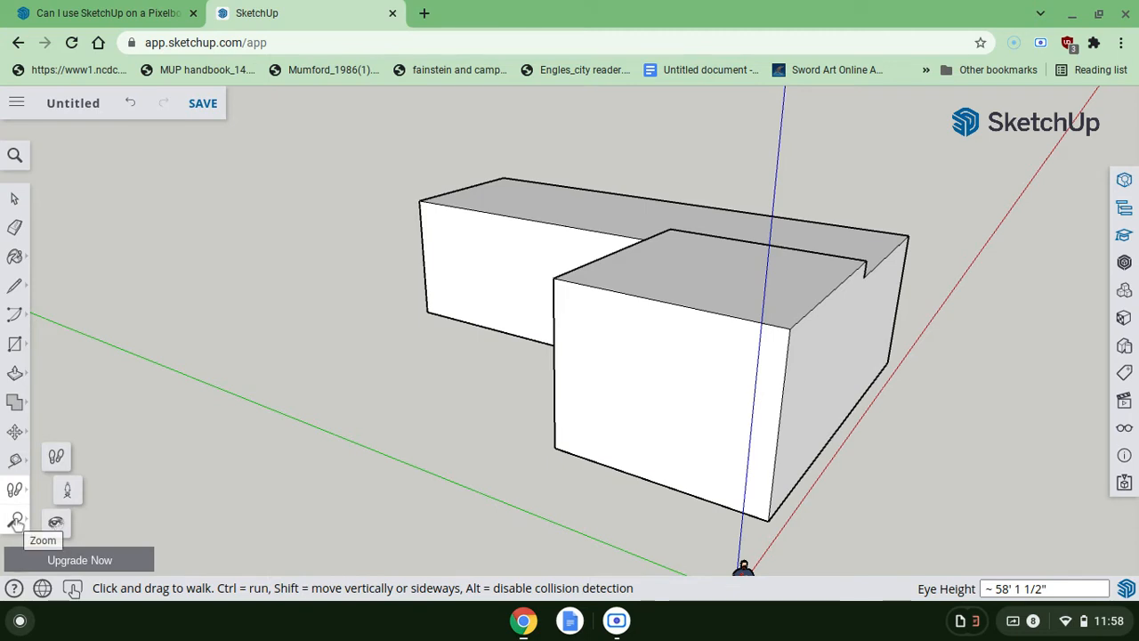
pyautogui.click(16, 521)
pyautogui.click(77, 488)
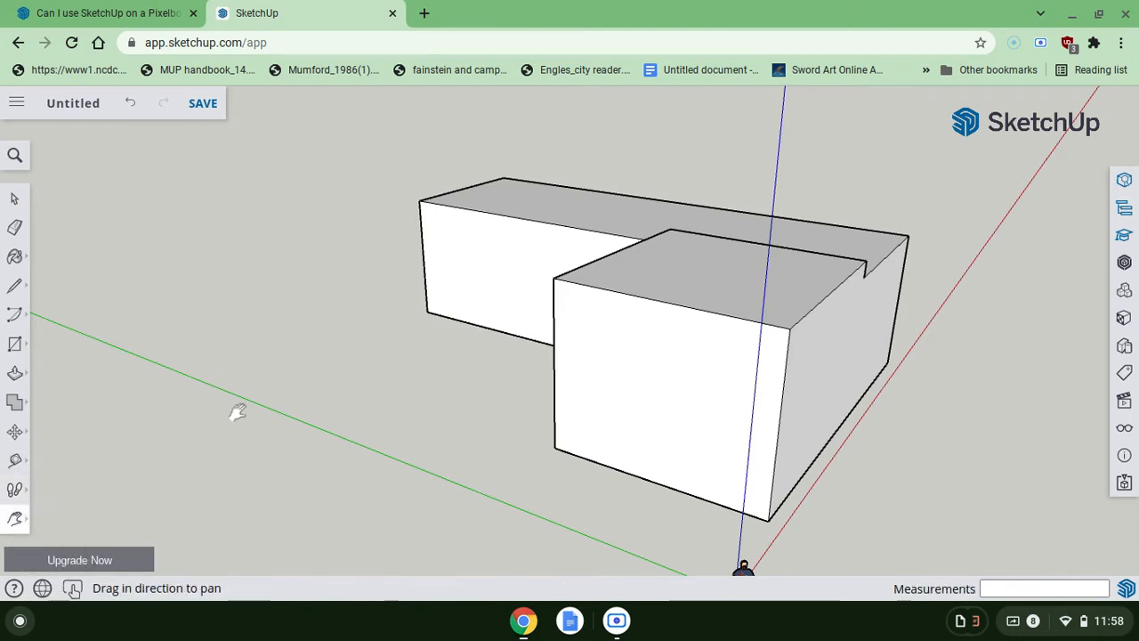
pyautogui.moveTo(234, 412); pyautogui.dragTo(528, 545)
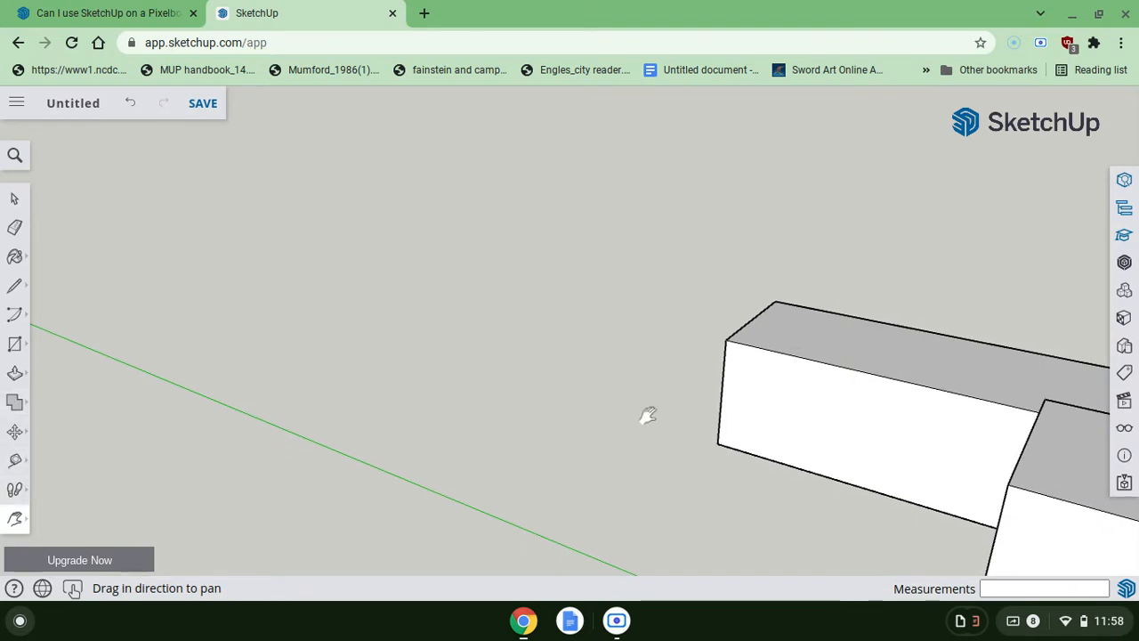
pyautogui.moveTo(648, 416); pyautogui.dragTo(624, 262)
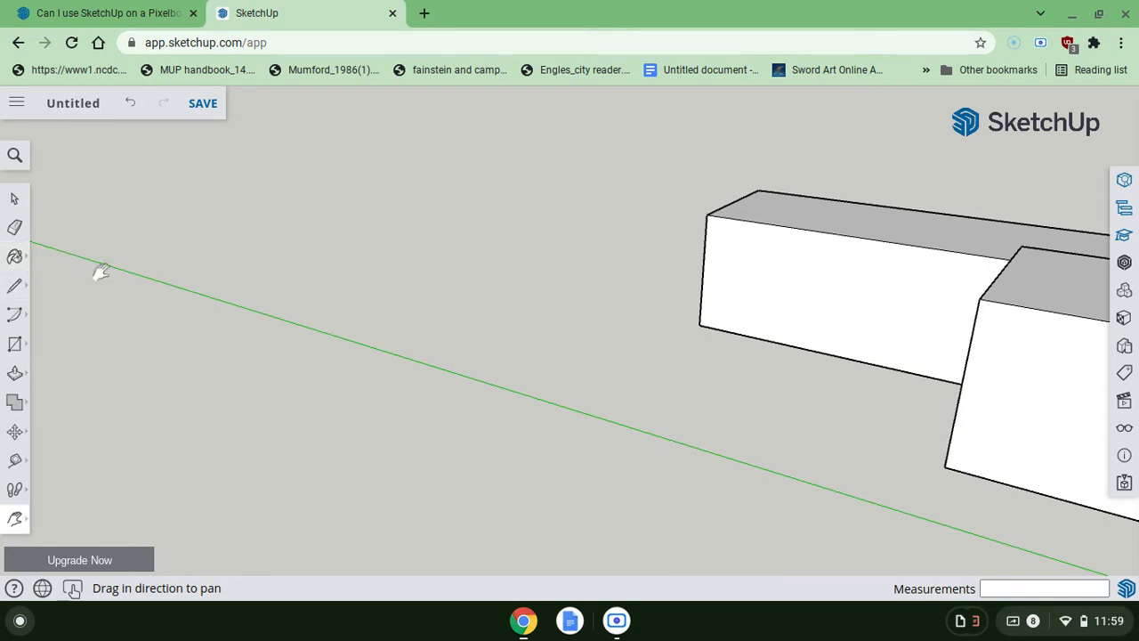
# - Extrude the long wing's end face about 19' outward along the green axis direction with Push/Pull
pyautogui.click(14, 289)
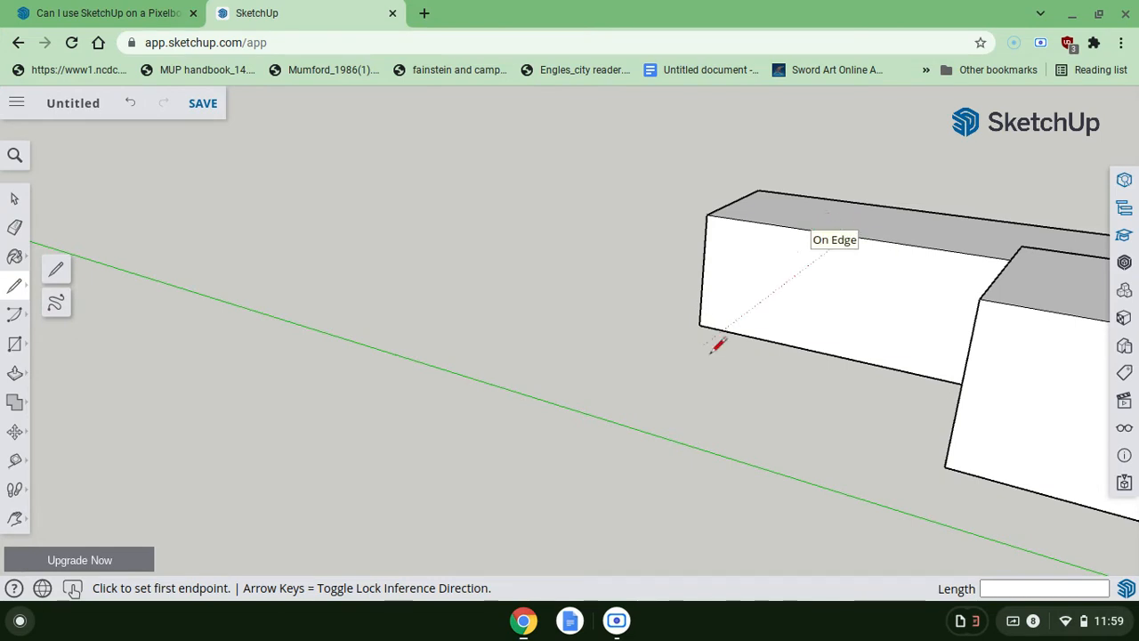
pyautogui.hscroll(-10, 710, 354)
pyautogui.hscroll(-10, 435, 343)
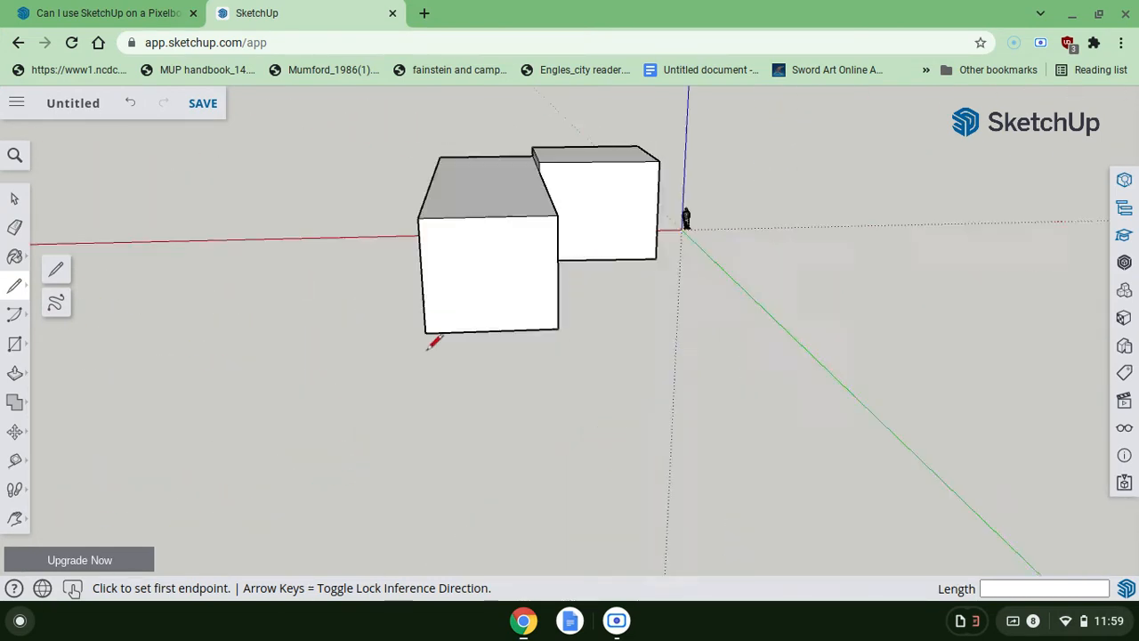
pyautogui.click(15, 373)
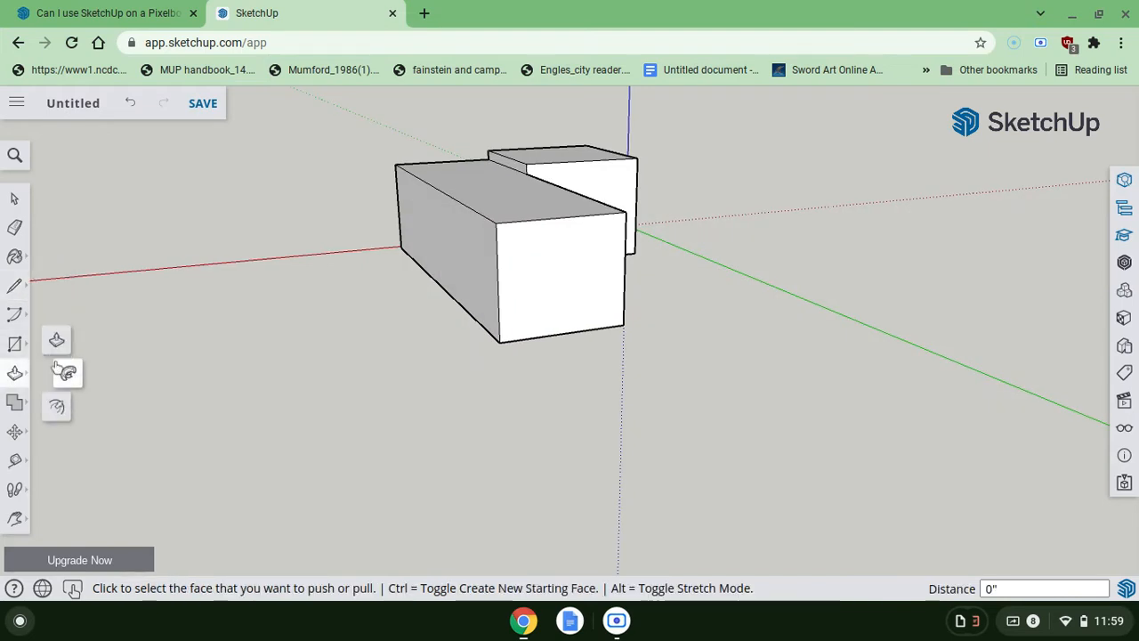
pyautogui.click(574, 254)
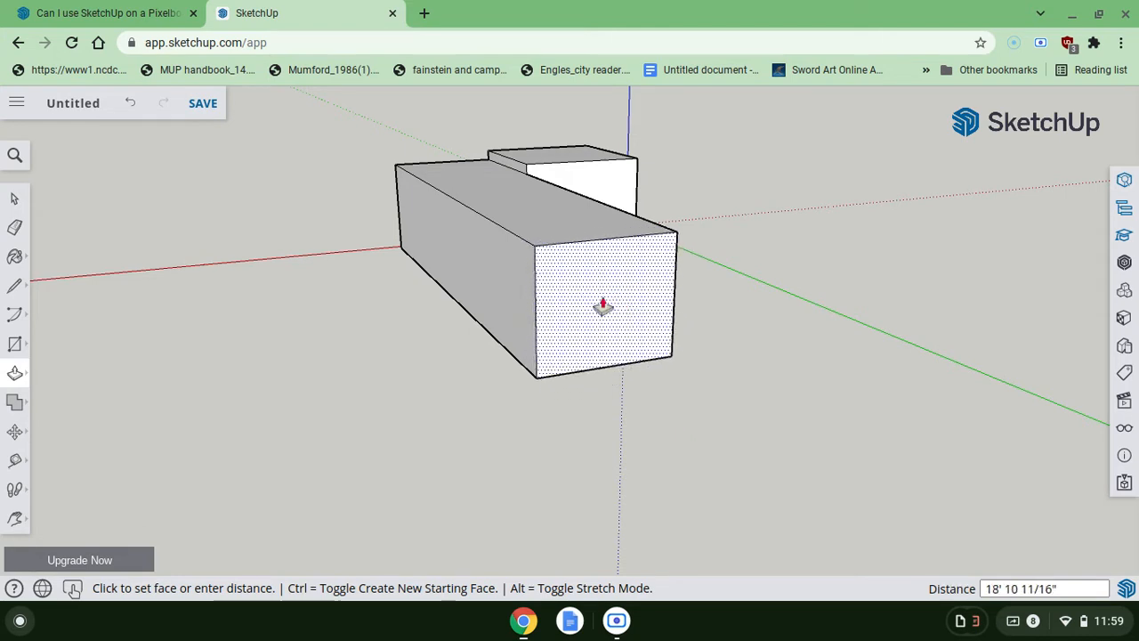
pyautogui.click(604, 307)
# - Draw a line about 22' 7" long down the wing's inner side near its free end, from upper to lower edge
pyautogui.moveTo(776, 403); pyautogui.dragTo(594, 403, button='middle')
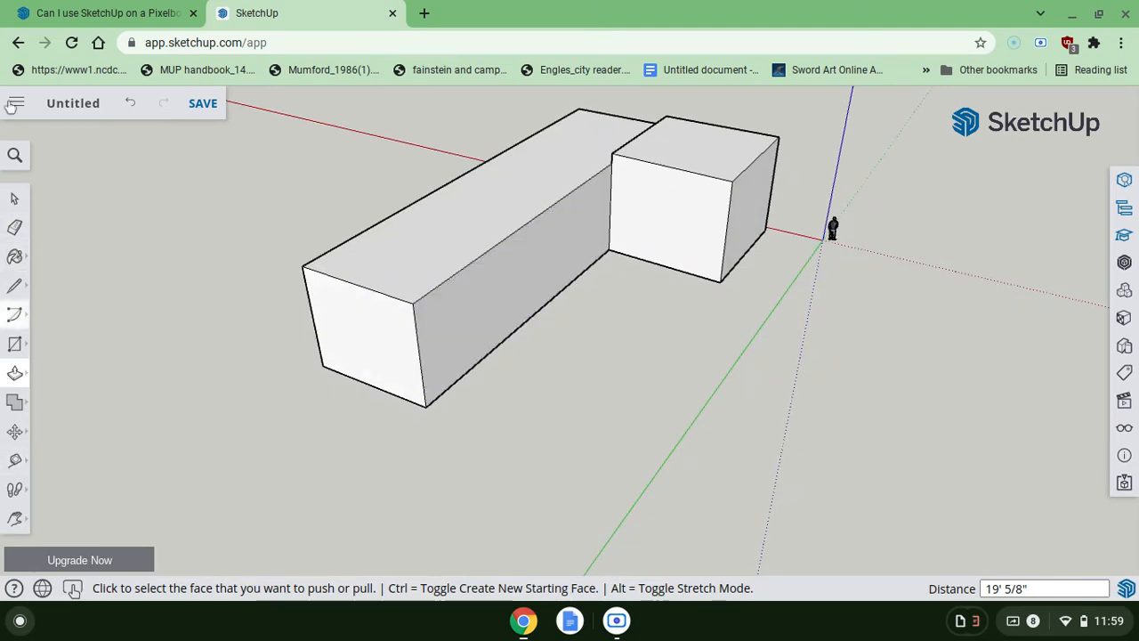
pyautogui.moveTo(350, 321); pyautogui.dragTo(354, 323, button='middle')
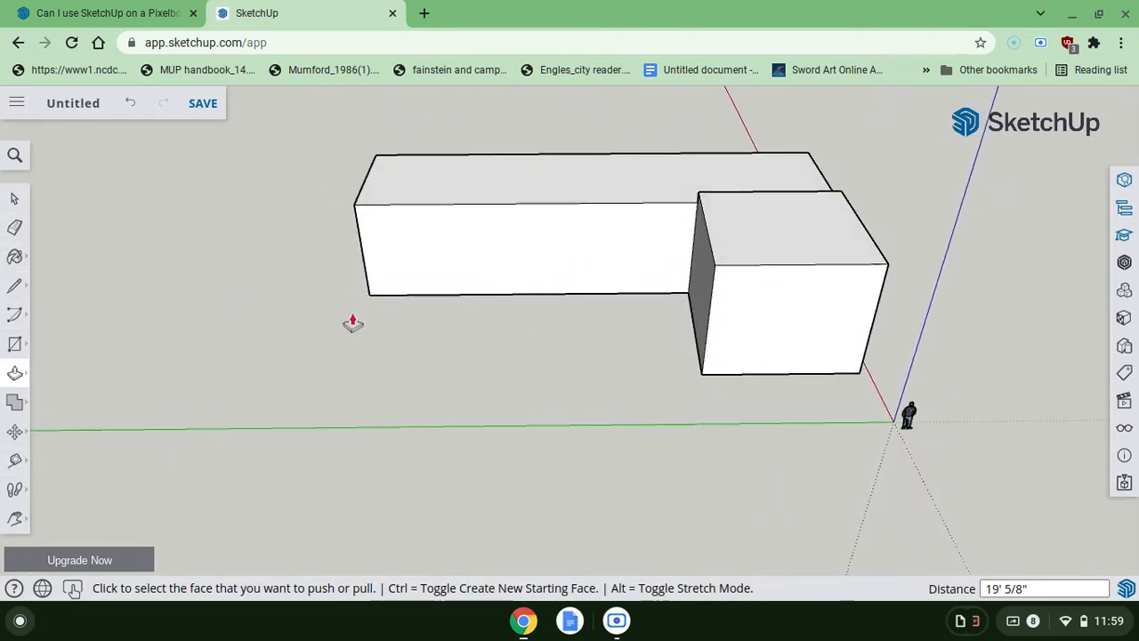
pyautogui.click(17, 287)
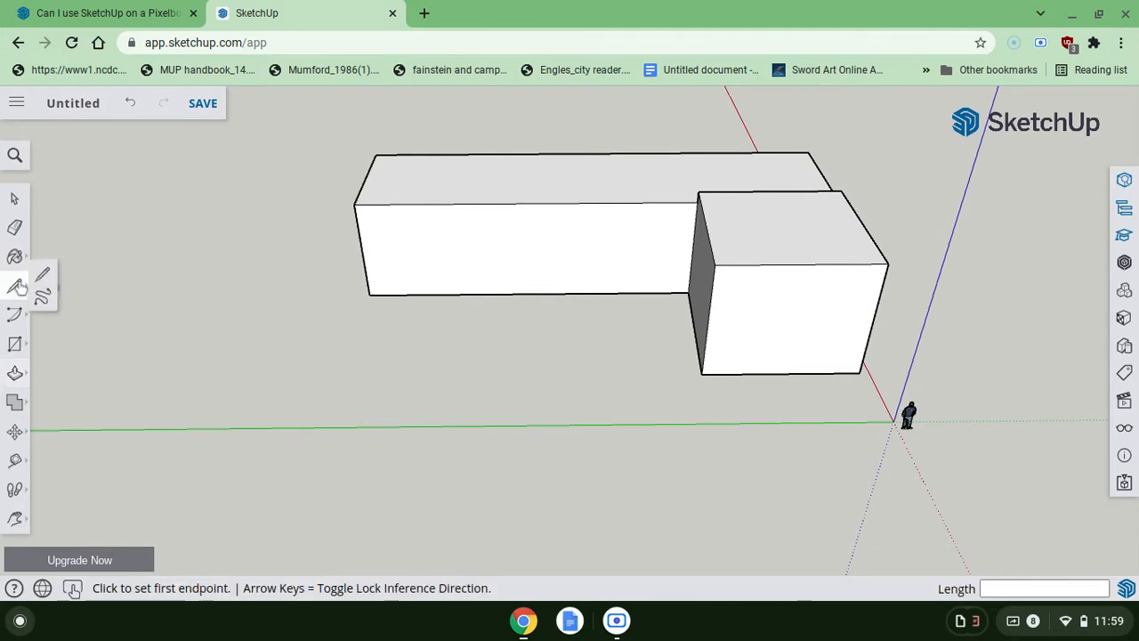
pyautogui.click(461, 203)
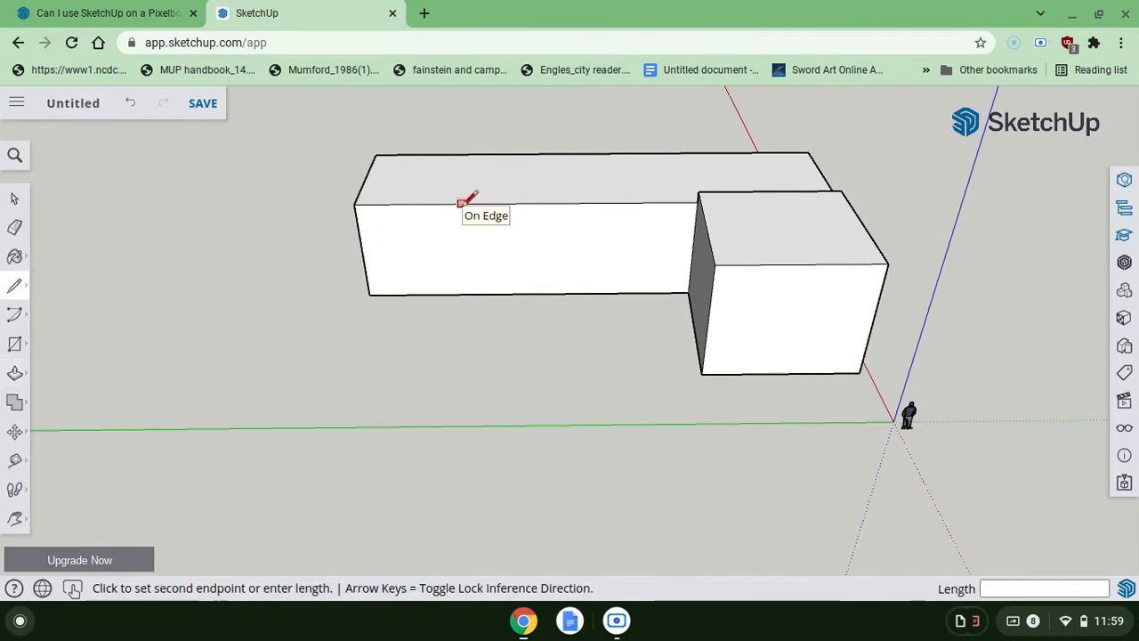
pyautogui.click(469, 294)
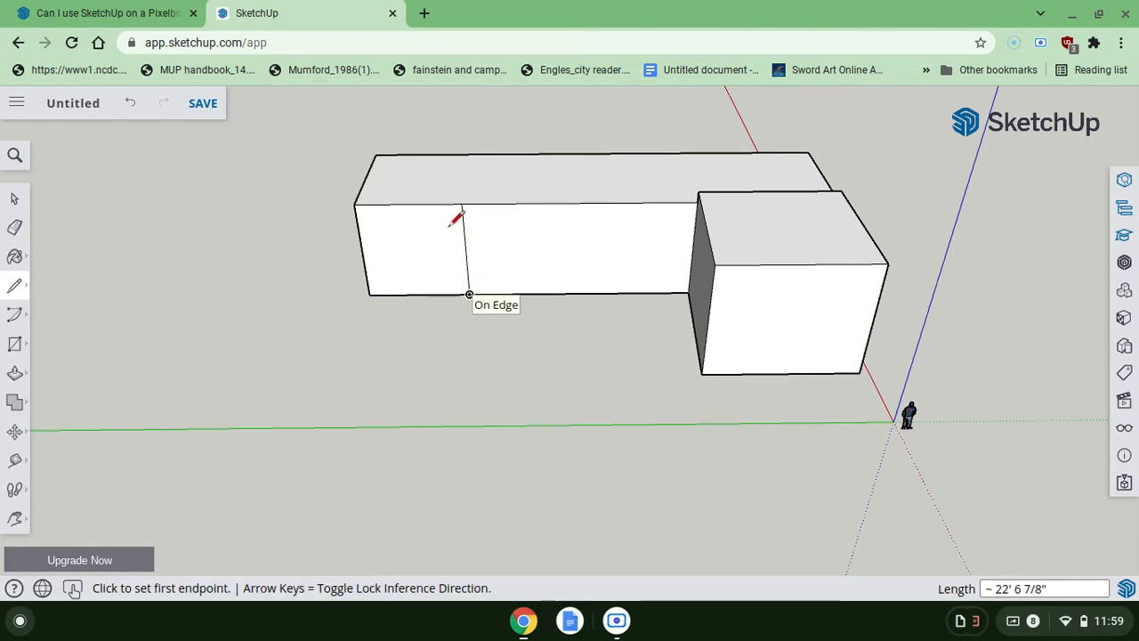
pyautogui.moveTo(381, 317)
pyautogui.mouseDown(button='middle')
pyautogui.moveTo(722, 316)
pyautogui.moveTo(658, 311)
pyautogui.moveTo(667, 374)
pyautogui.mouseUp(button='middle')
pyautogui.rightClick(381, 318)
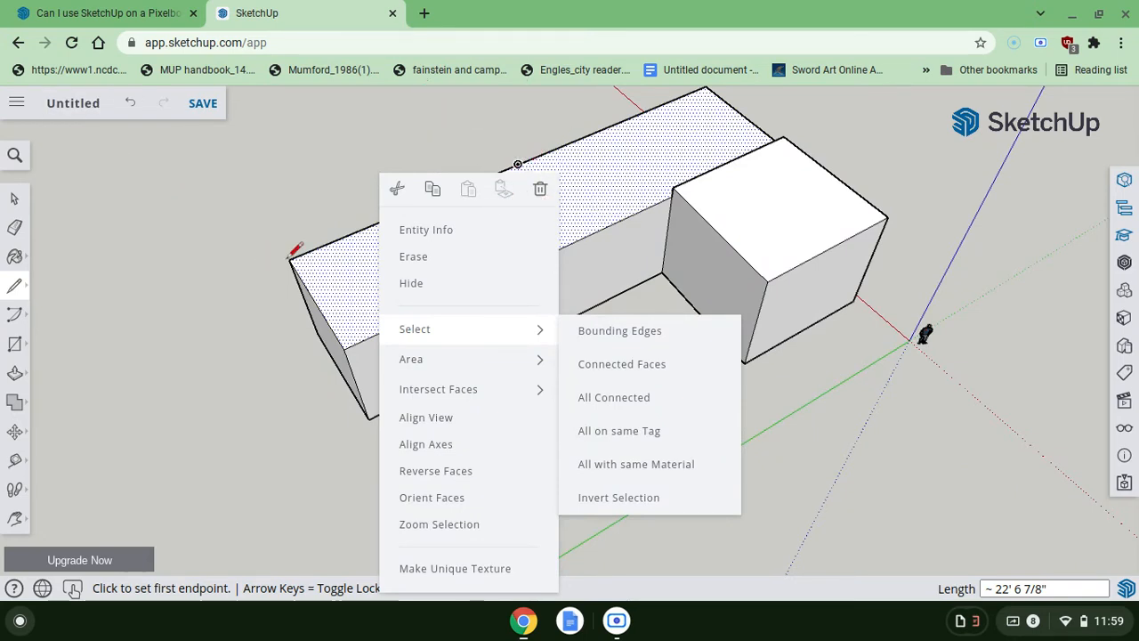
pyautogui.click(12, 164)
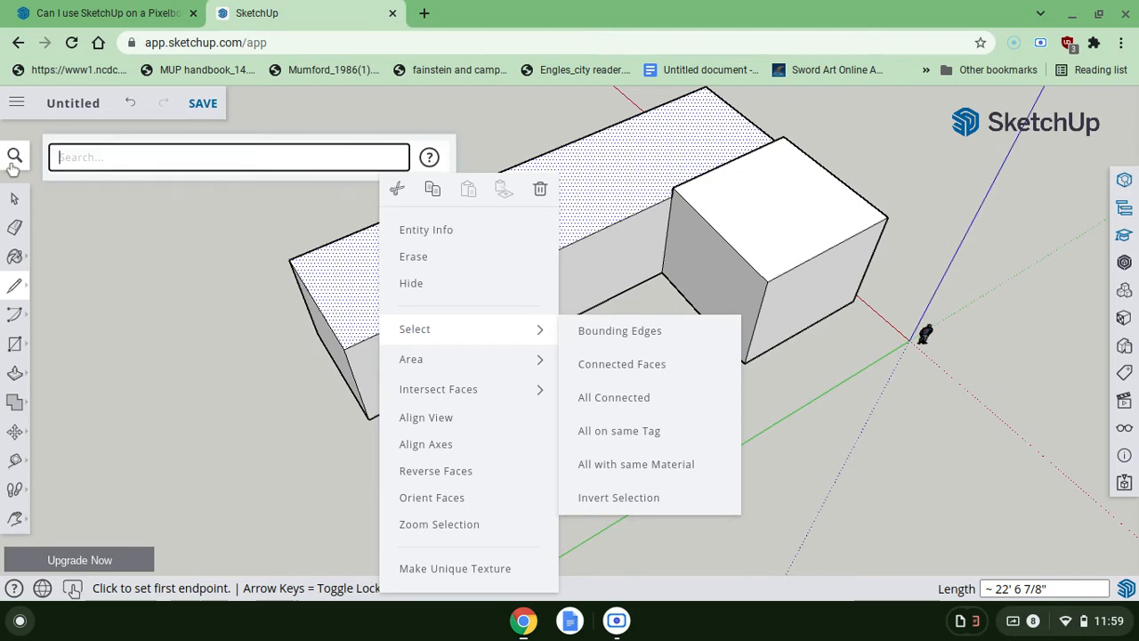
pyautogui.click(15, 373)
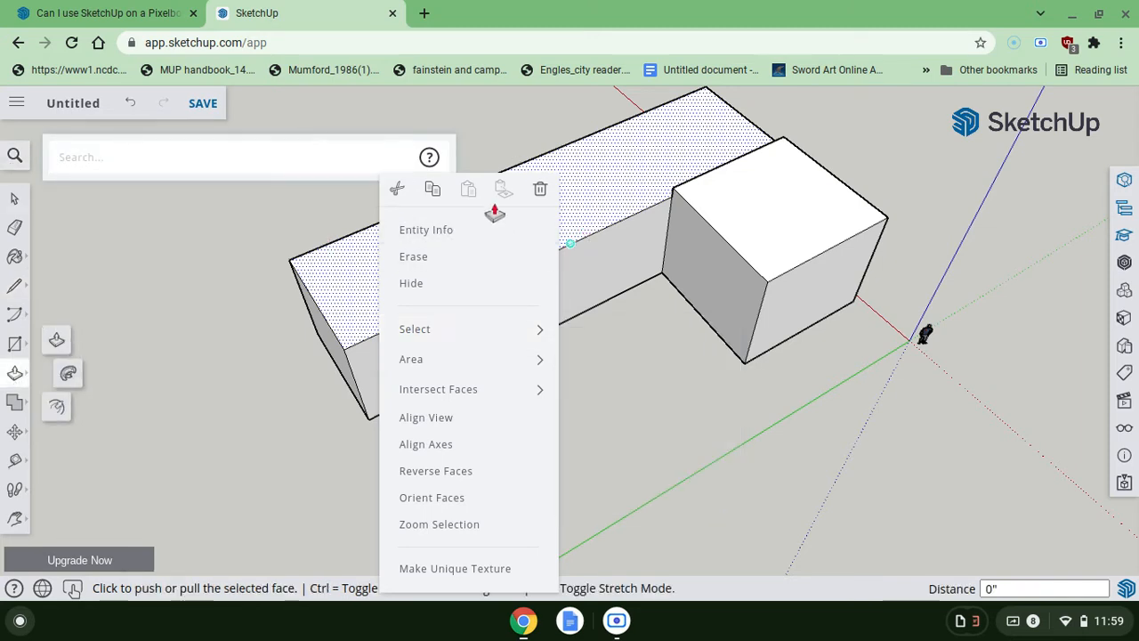
pyautogui.click(548, 194)
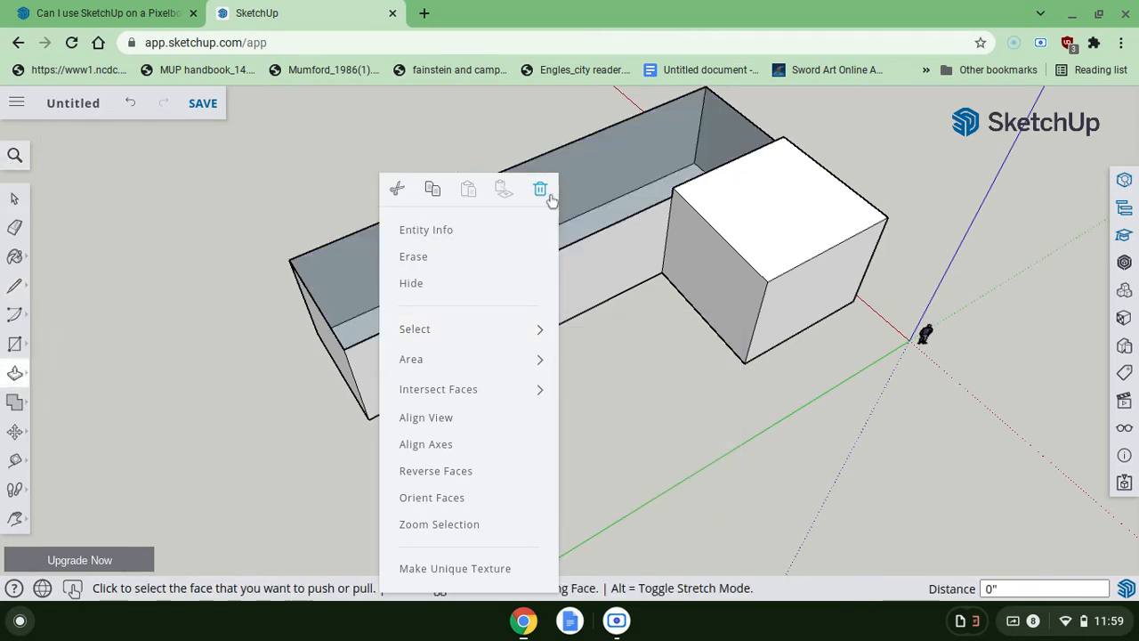
pyautogui.click(129, 103)
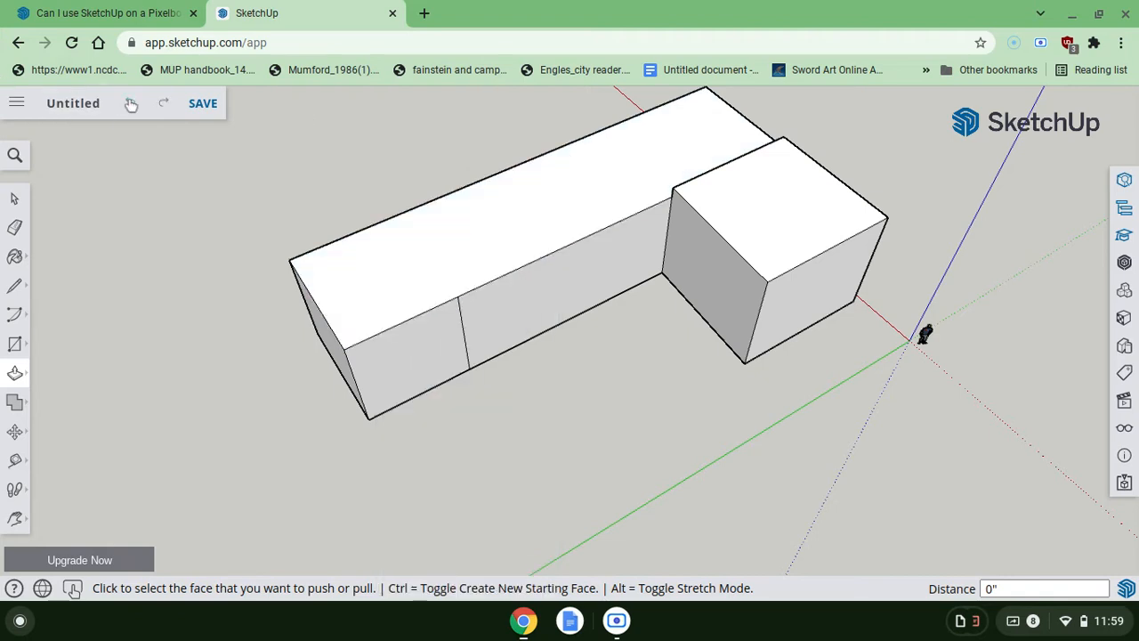
# - Draw a line about 25' 11" long across the wing's top along the red axis, from the side line's upper end to the opposite edge
pyautogui.click(13, 284)
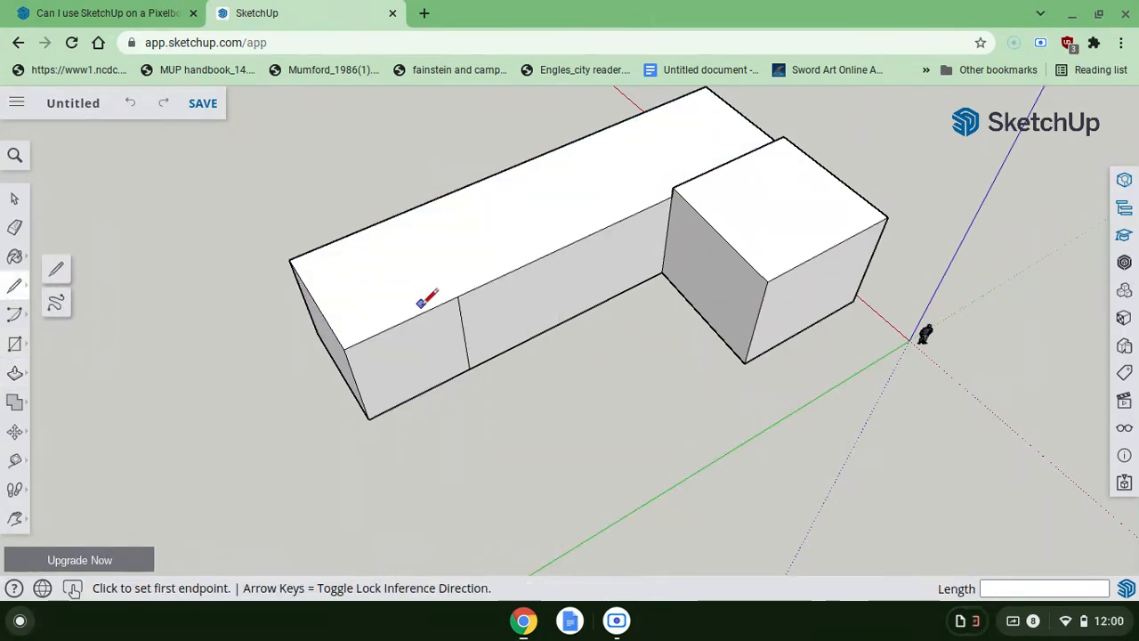
pyautogui.click(458, 295)
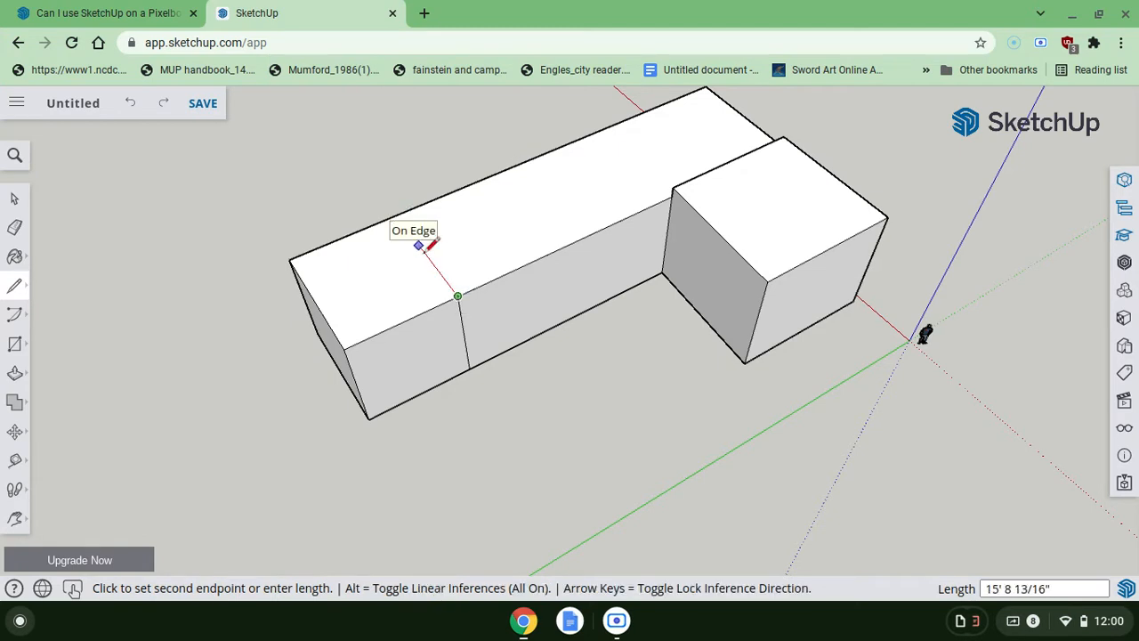
pyautogui.moveTo(444, 280); pyautogui.dragTo(284, 278, button='middle')
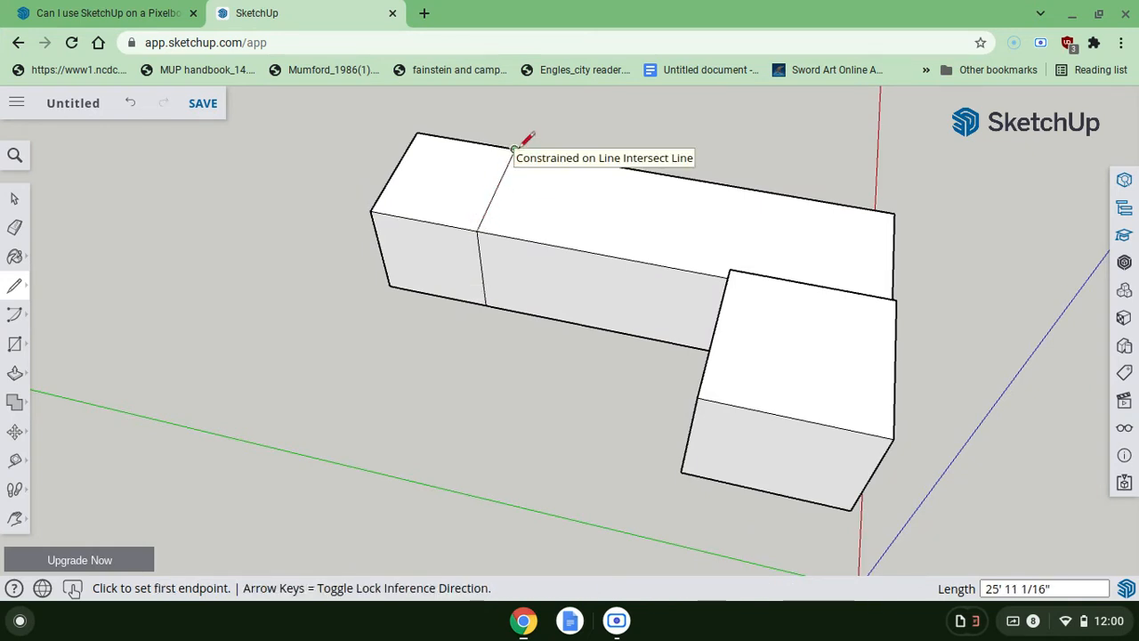
# - Draw a line about 22' 7" long down the wing's outer side, from the end of the top line to the lower edge
pyautogui.click(515, 148)
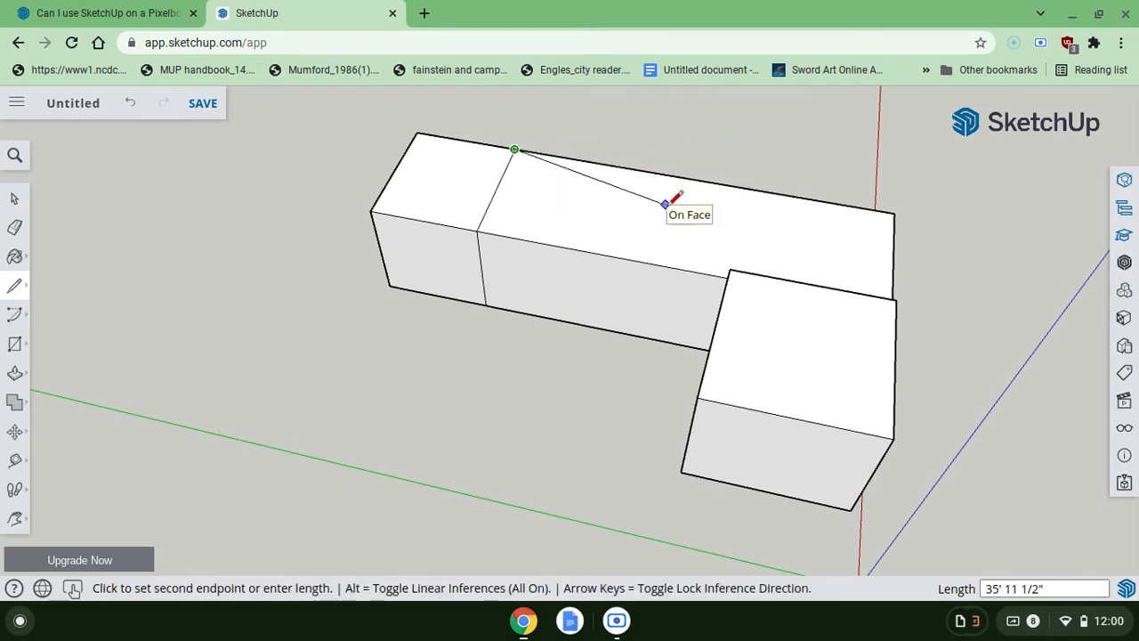
pyautogui.moveTo(667, 203); pyautogui.dragTo(823, 401, button='middle')
pyautogui.click(797, 381)
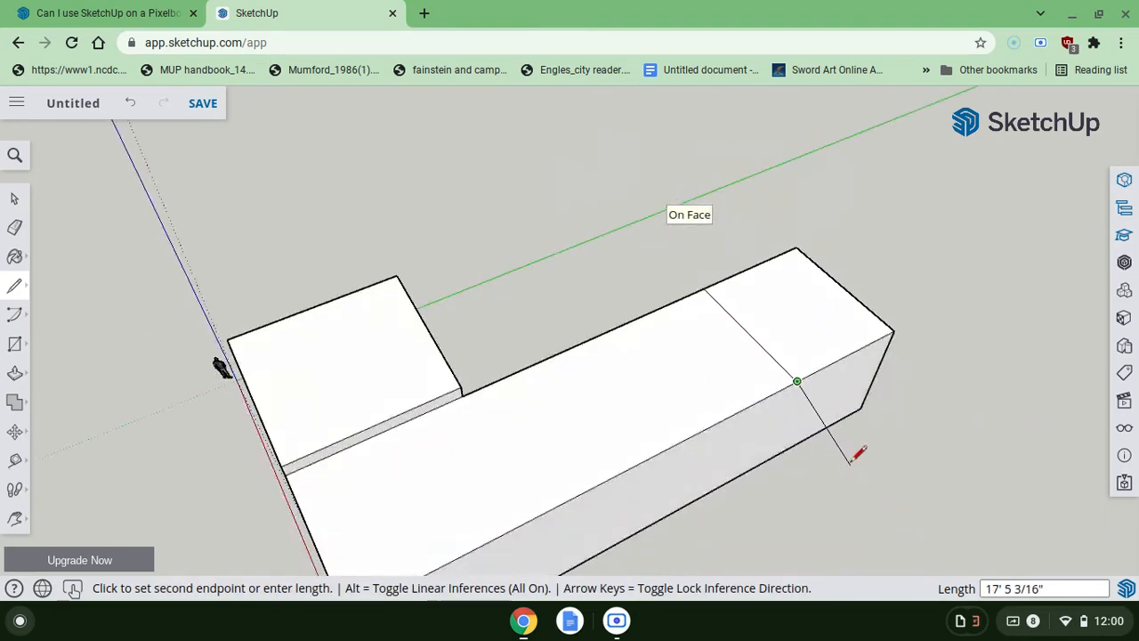
pyautogui.click(774, 455)
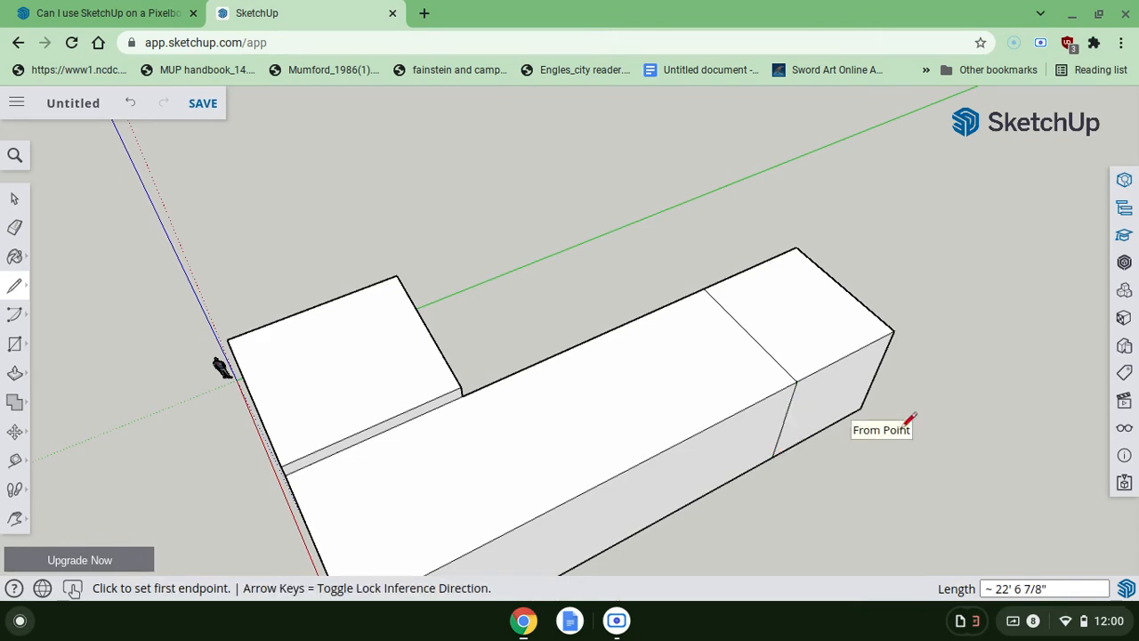
# - Draw a second line about 25' 11" long across the wing's top, locked to the red axis, just past the taller block's inner corner
pyautogui.moveTo(903, 429); pyautogui.dragTo(902, 428, button='middle')
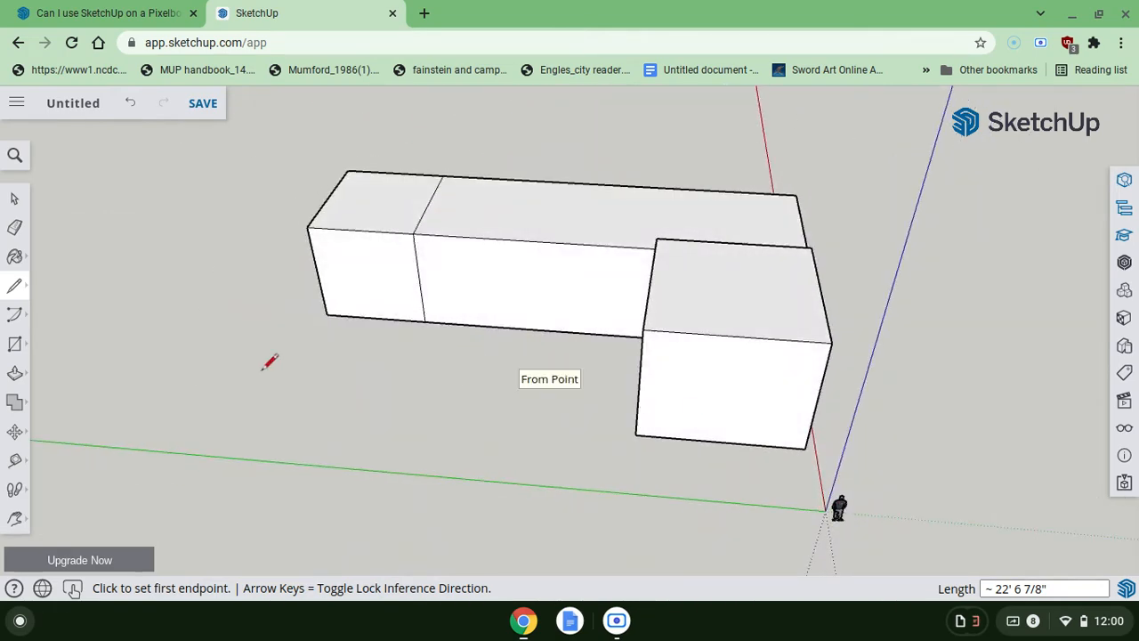
pyautogui.moveTo(267, 362); pyautogui.dragTo(270, 362, button='middle')
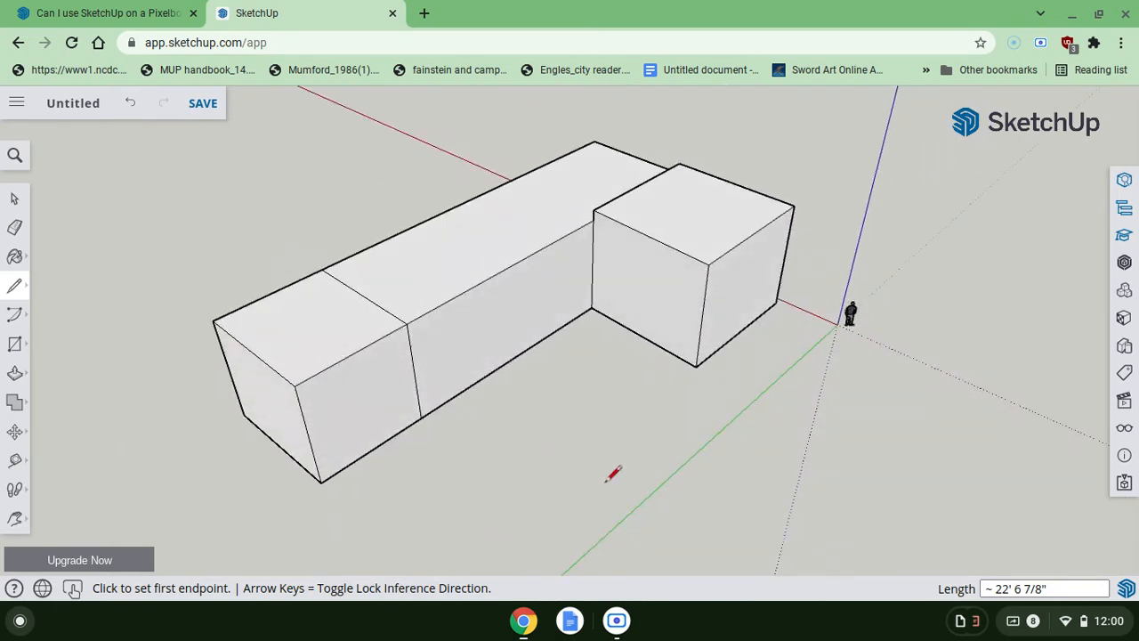
pyautogui.moveTo(623, 329); pyautogui.dragTo(601, 310, button='middle')
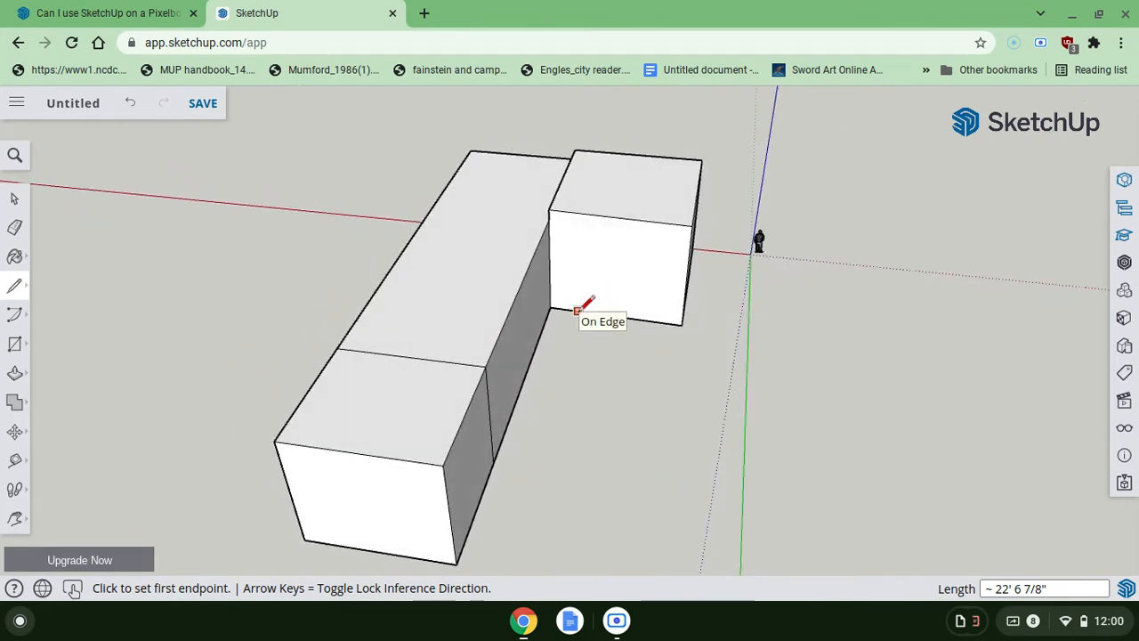
pyautogui.moveTo(584, 309); pyautogui.dragTo(614, 302, button='middle')
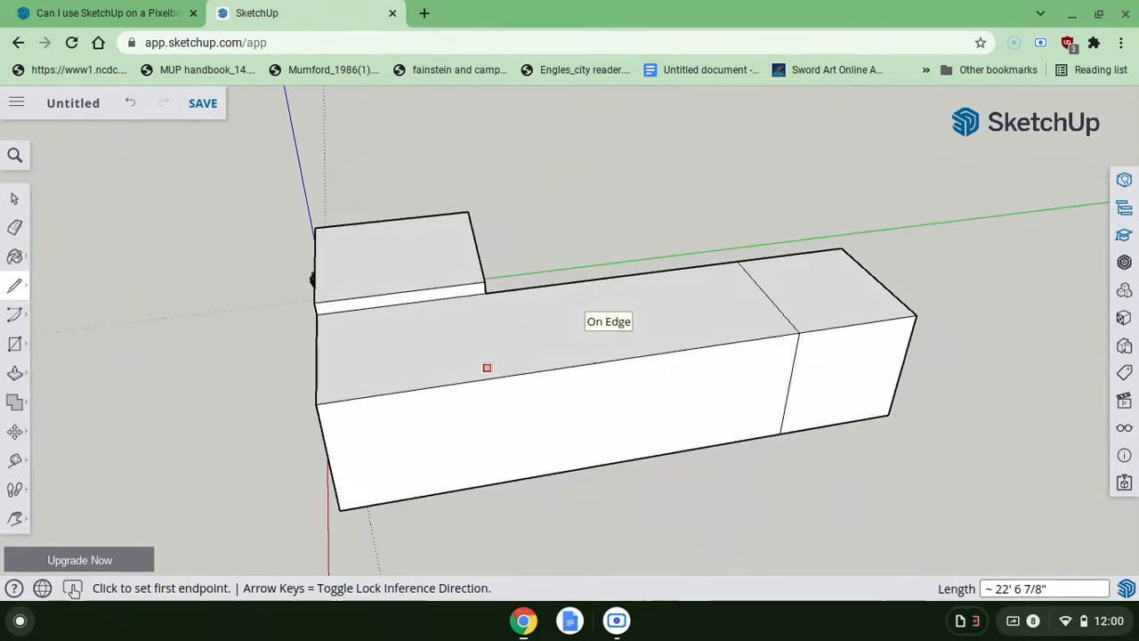
pyautogui.click(520, 288)
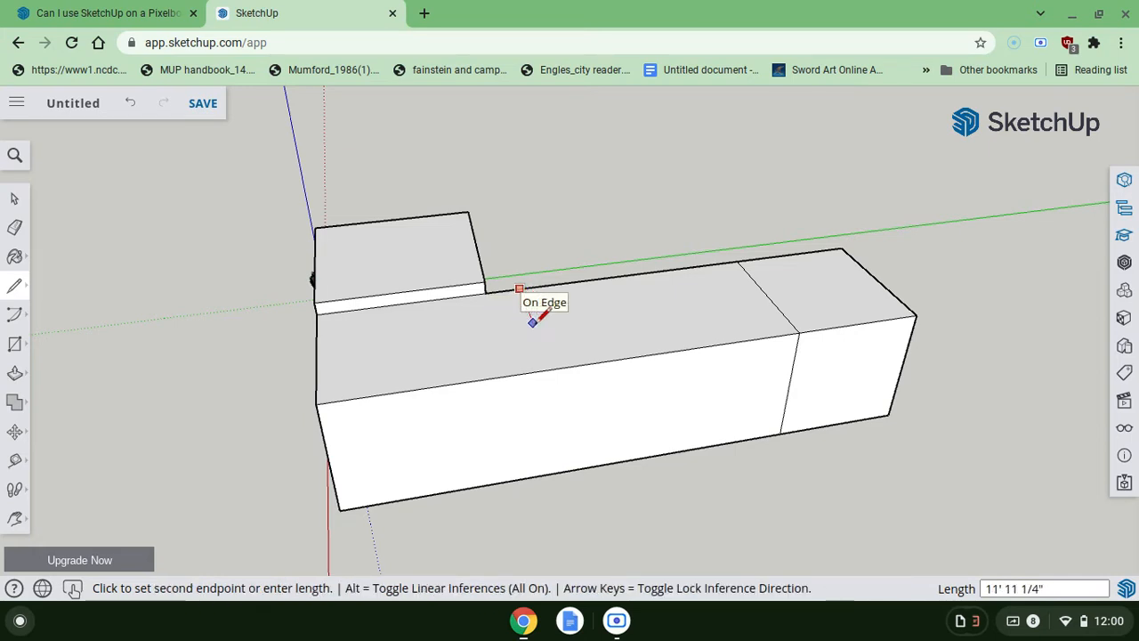
pyautogui.press('Right')
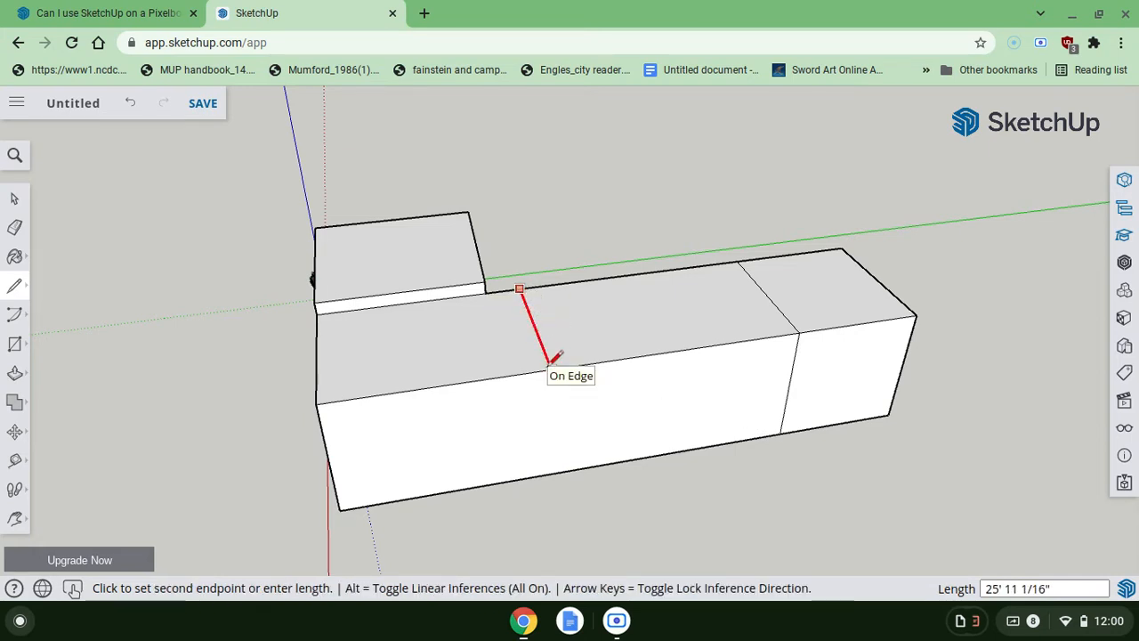
pyautogui.click(551, 367)
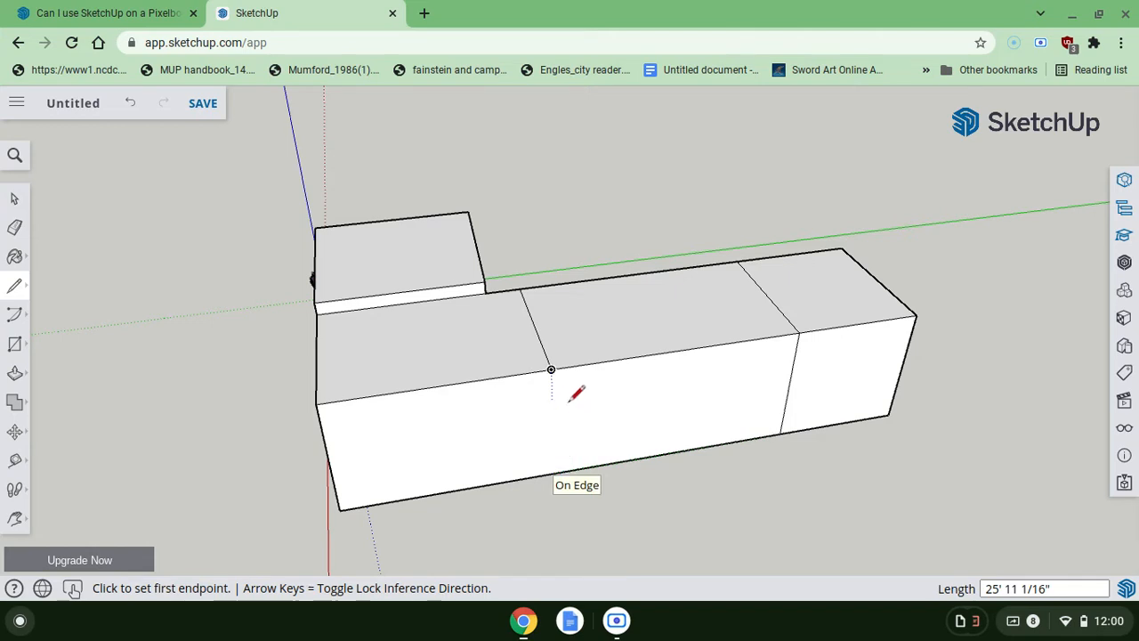
# - Draw a line about 22' 7" long down the wing's outer side below the second top line, and pull the side face nearest the taller block out about 22' 10"
pyautogui.click(552, 472)
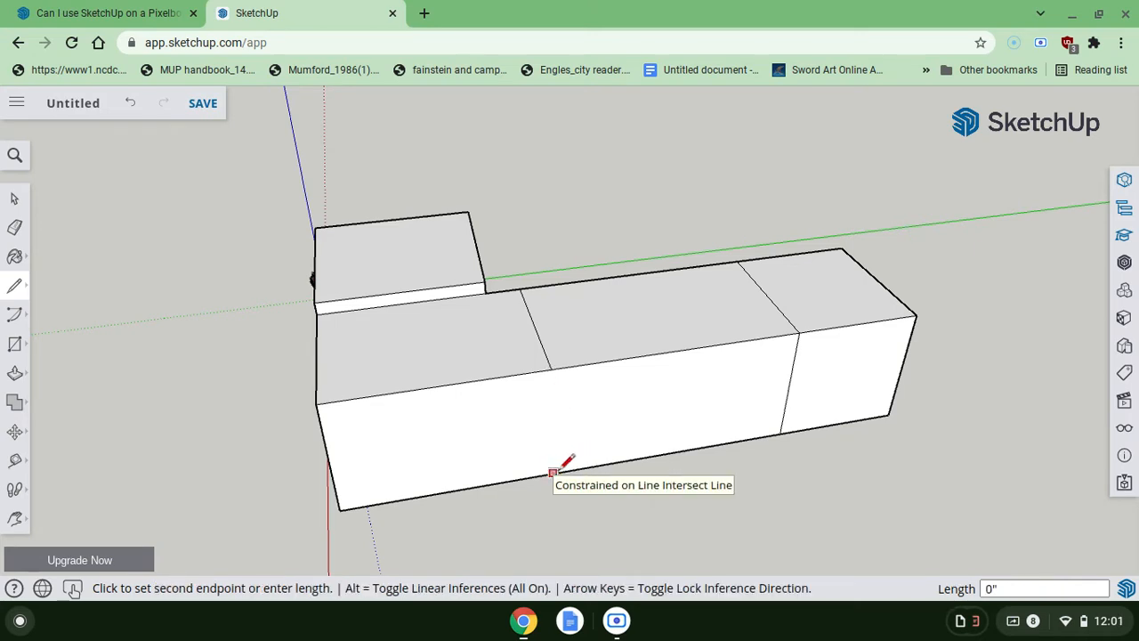
pyautogui.click(552, 368)
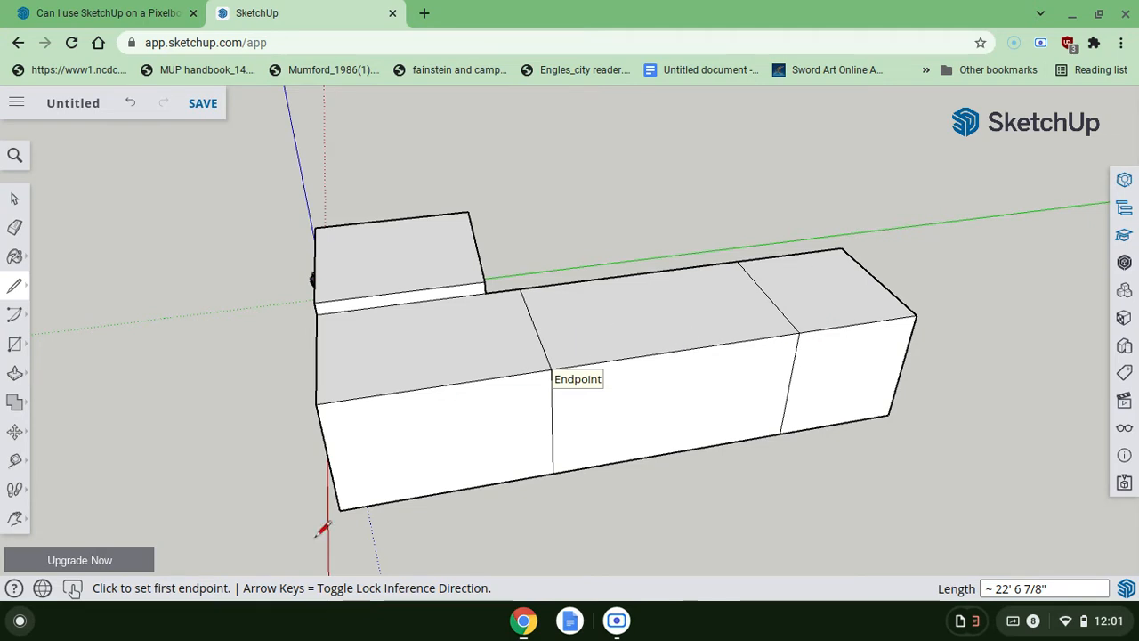
pyautogui.click(15, 375)
pyautogui.click(450, 472)
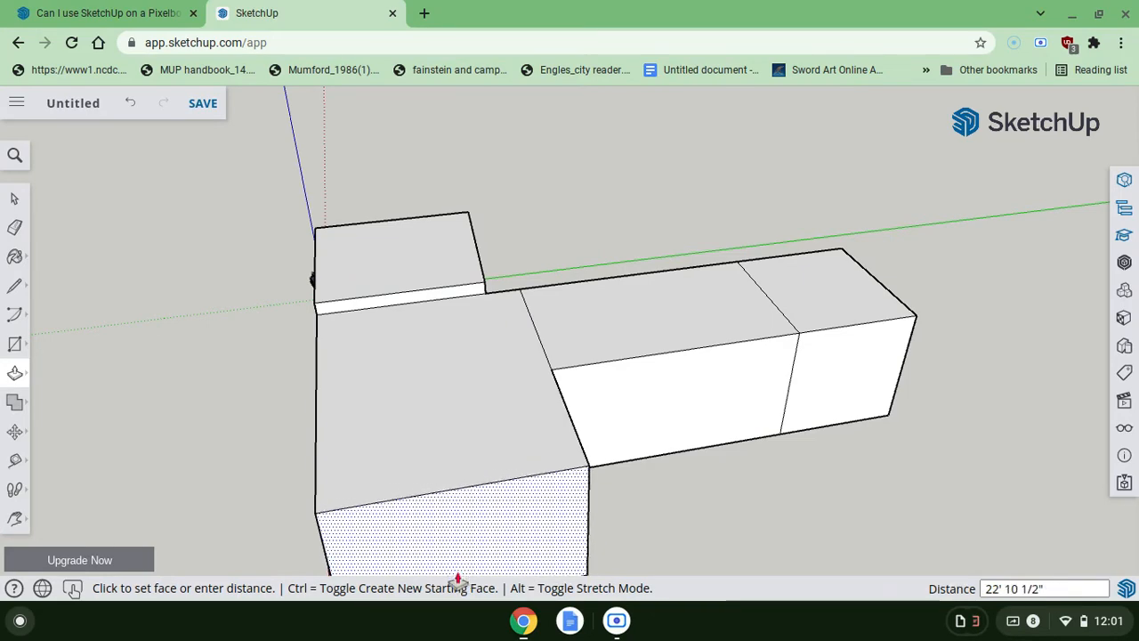
pyautogui.click(458, 580)
# - Pull the inner side face of the wing's free-end section out about 36' 10", on the same side as the taller block
pyautogui.moveTo(875, 516); pyautogui.dragTo(875, 516, button='middle')
pyautogui.click(367, 430)
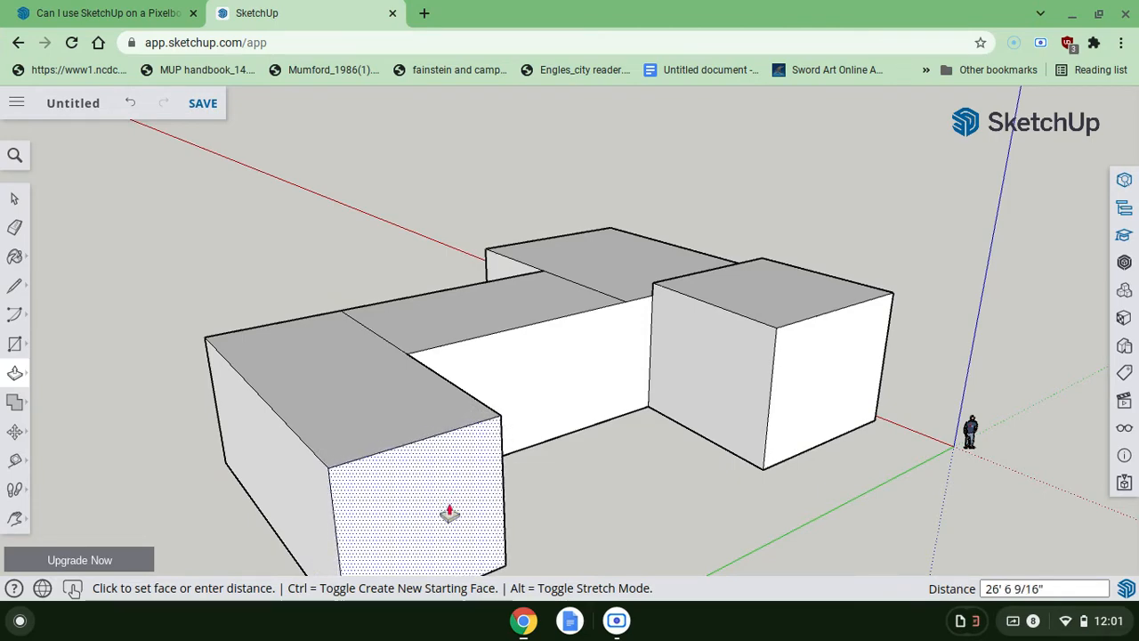
pyautogui.moveTo(450, 515); pyautogui.dragTo(448, 513, button='middle')
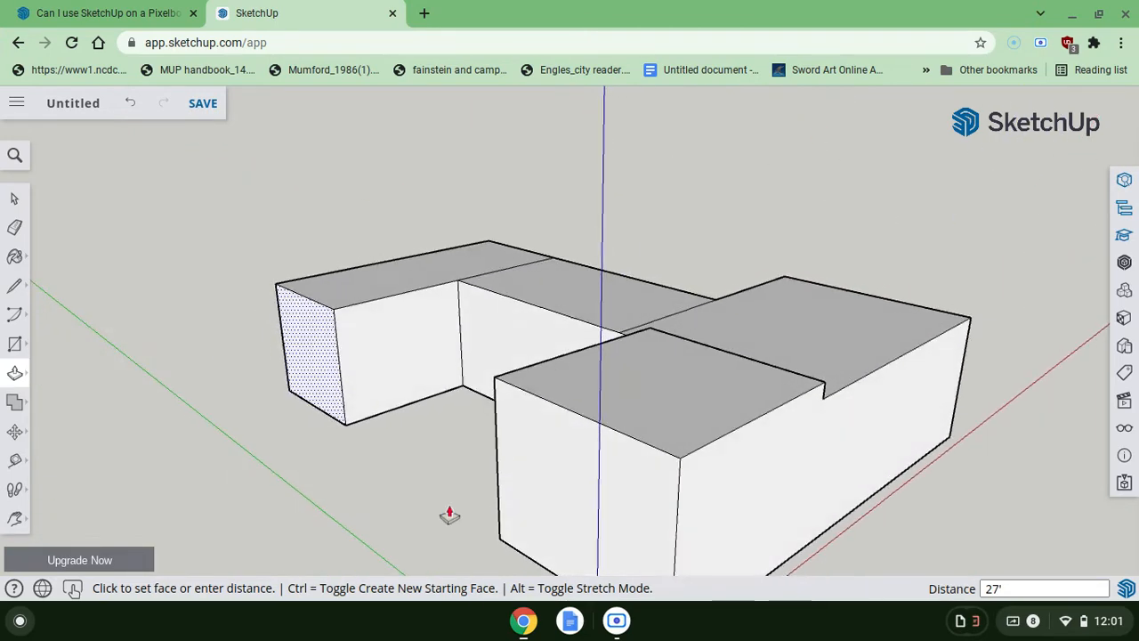
pyautogui.click(318, 496)
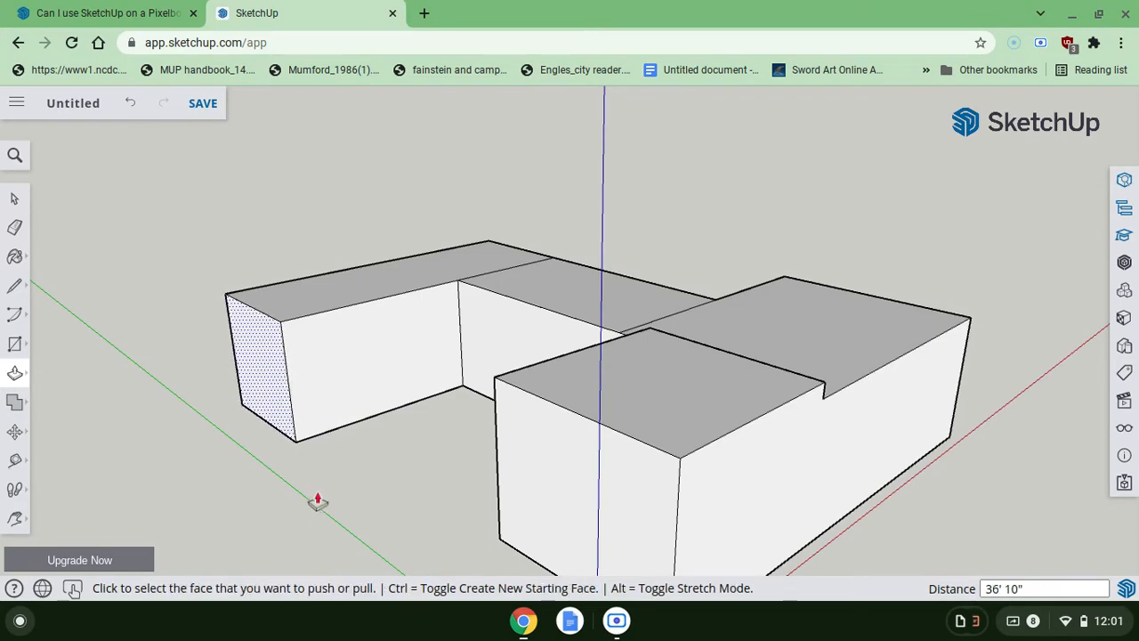
# - Pull the outer side face of the wing's free-end section out about 28' 3", and extend it a further 8' 9 1/2" or so
pyautogui.moveTo(161, 356); pyautogui.dragTo(161, 360, button='middle')
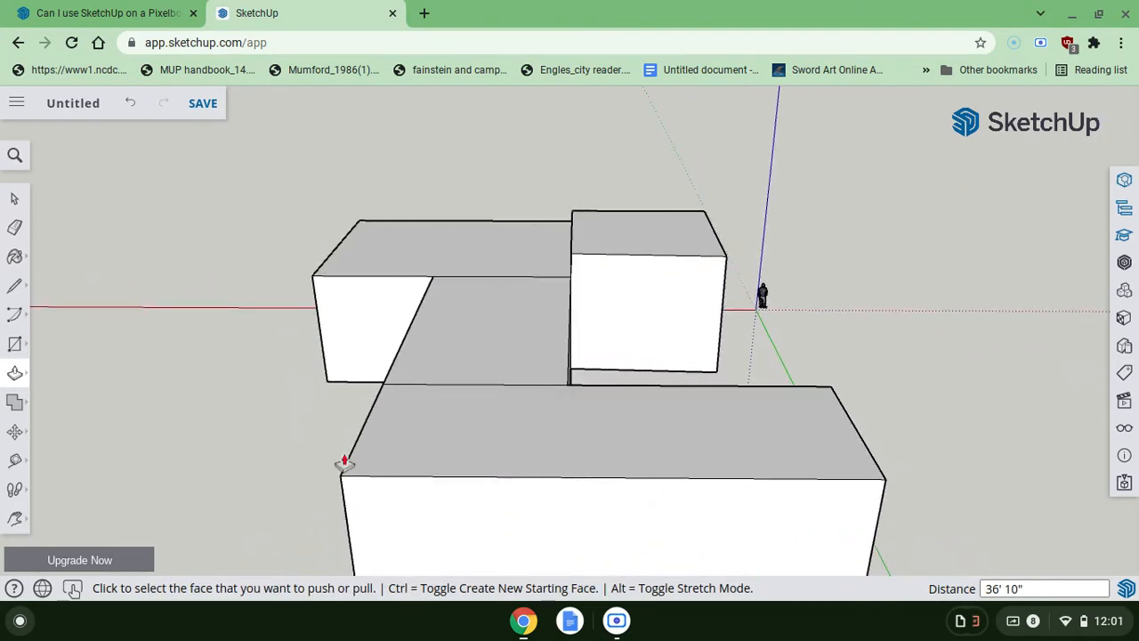
pyautogui.moveTo(526, 440); pyautogui.dragTo(526, 437, button='middle')
pyautogui.click(872, 441)
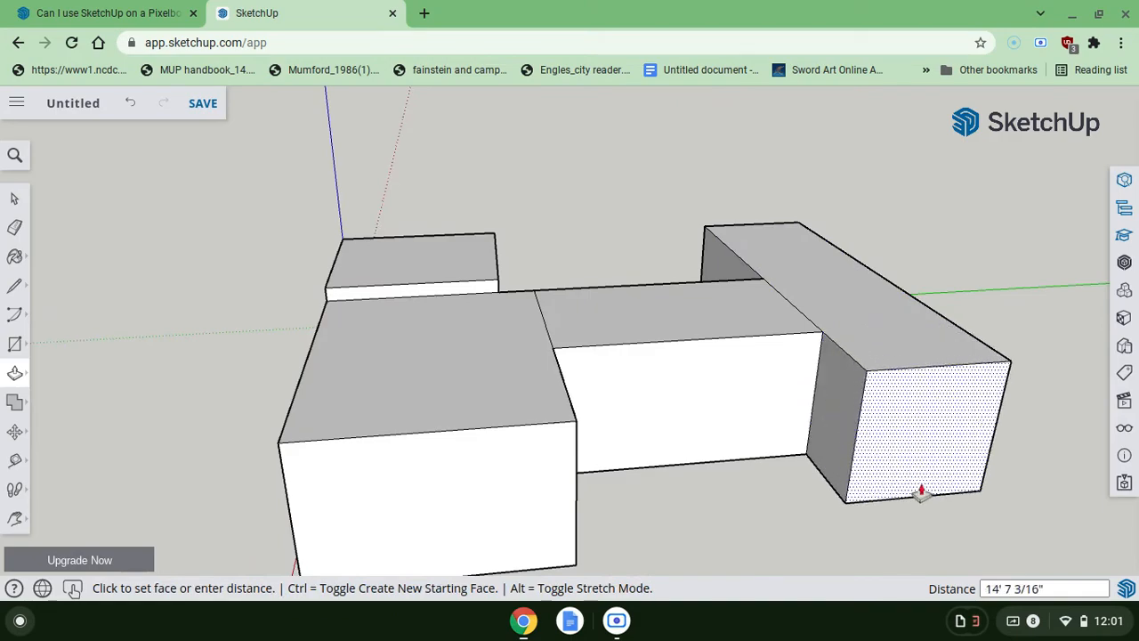
pyautogui.click(956, 544)
pyautogui.moveTo(486, 457); pyautogui.dragTo(725, 494, button='middle')
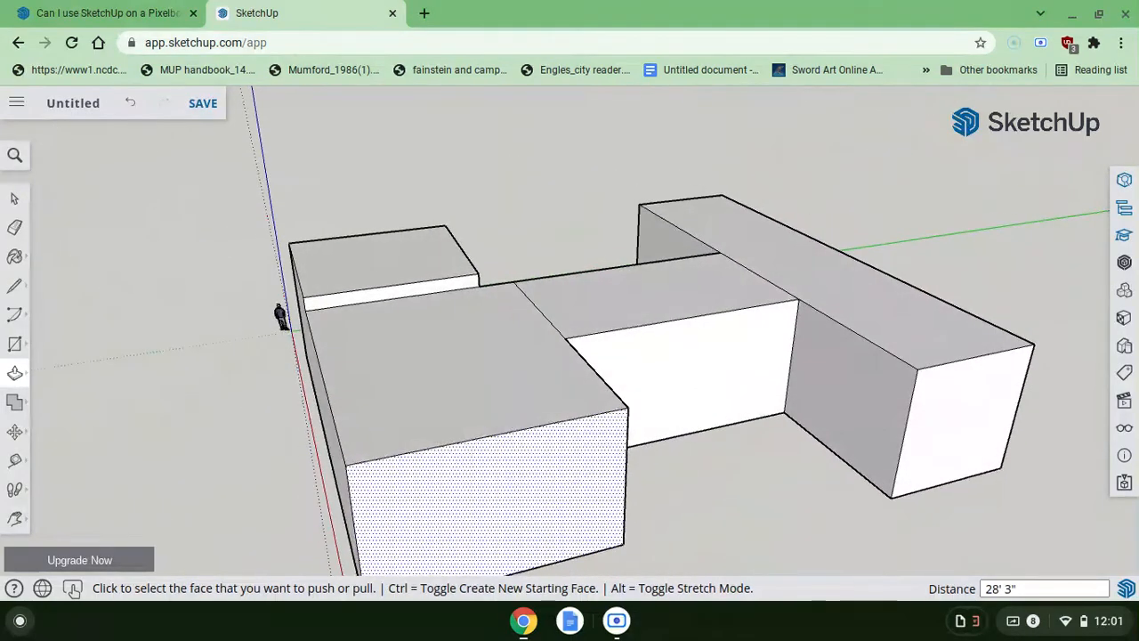
pyautogui.click(969, 442)
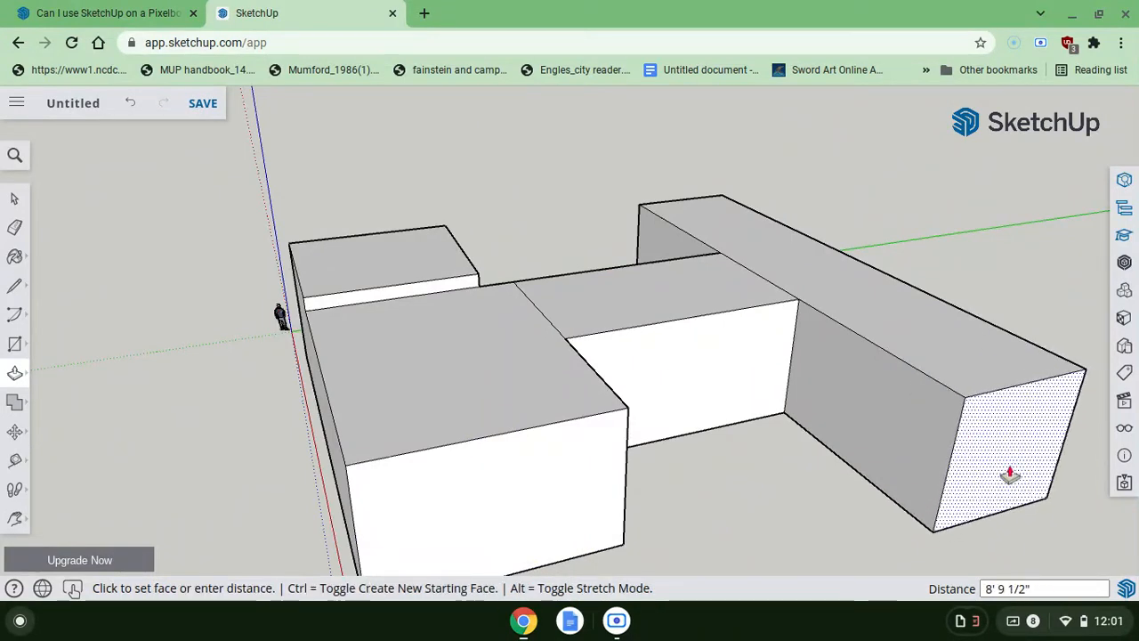
pyautogui.click(1008, 473)
# - Draw a line about 22' 7" long across the end bar's top near its longer-extended outer end, and one about 22' 7" long down the outer long side
pyautogui.moveTo(932, 461); pyautogui.dragTo(436, 476, button='middle')
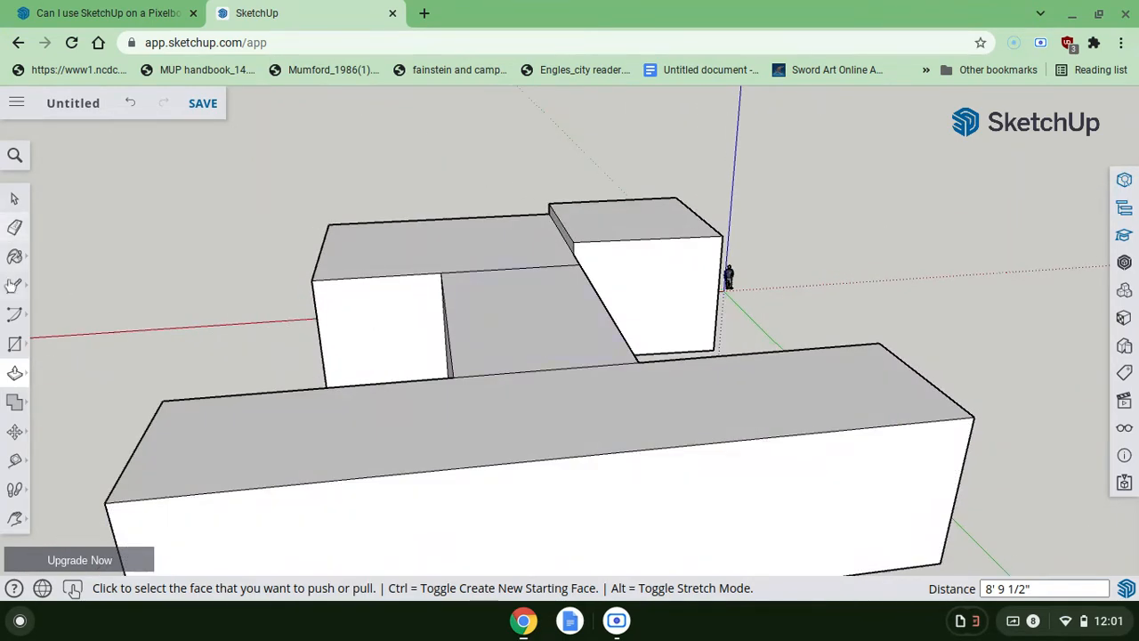
pyautogui.click(14, 284)
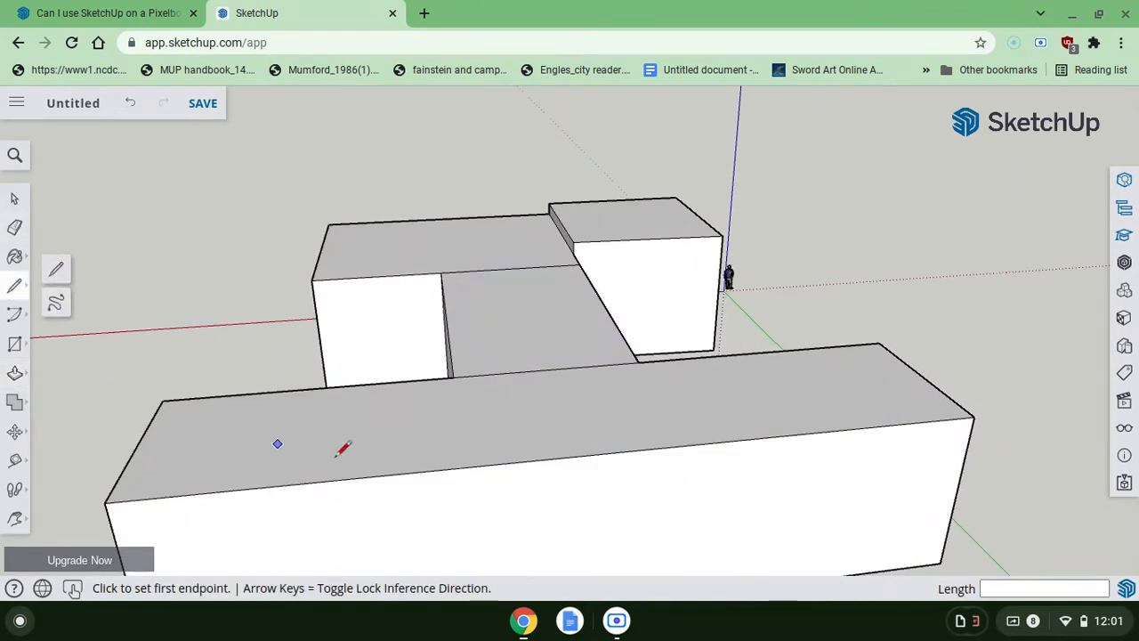
pyautogui.click(365, 385)
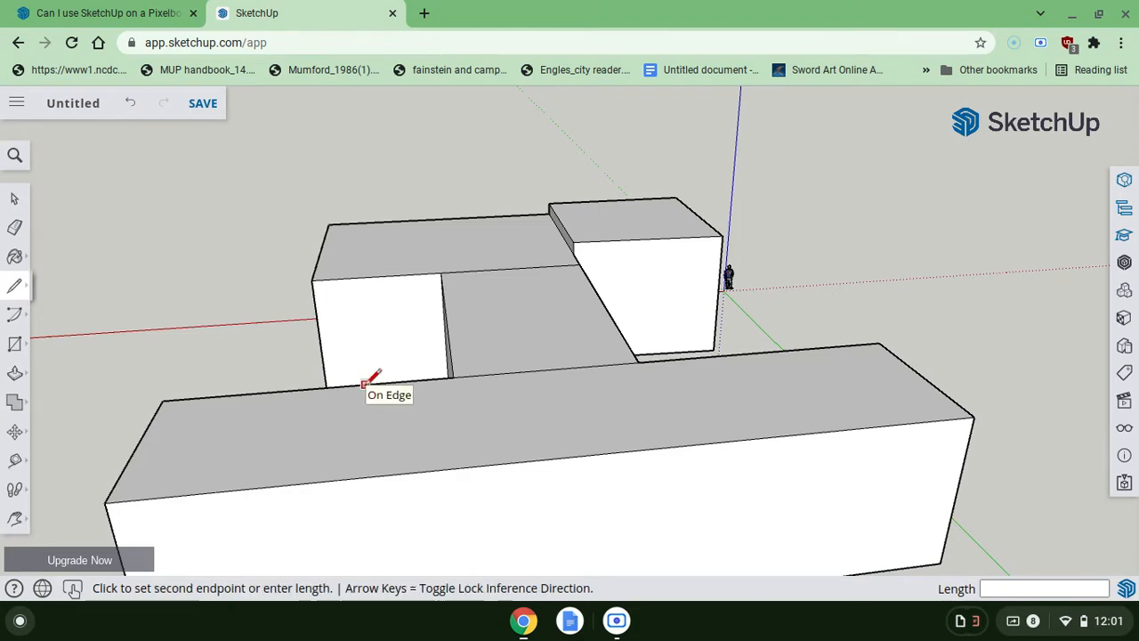
pyautogui.click(356, 477)
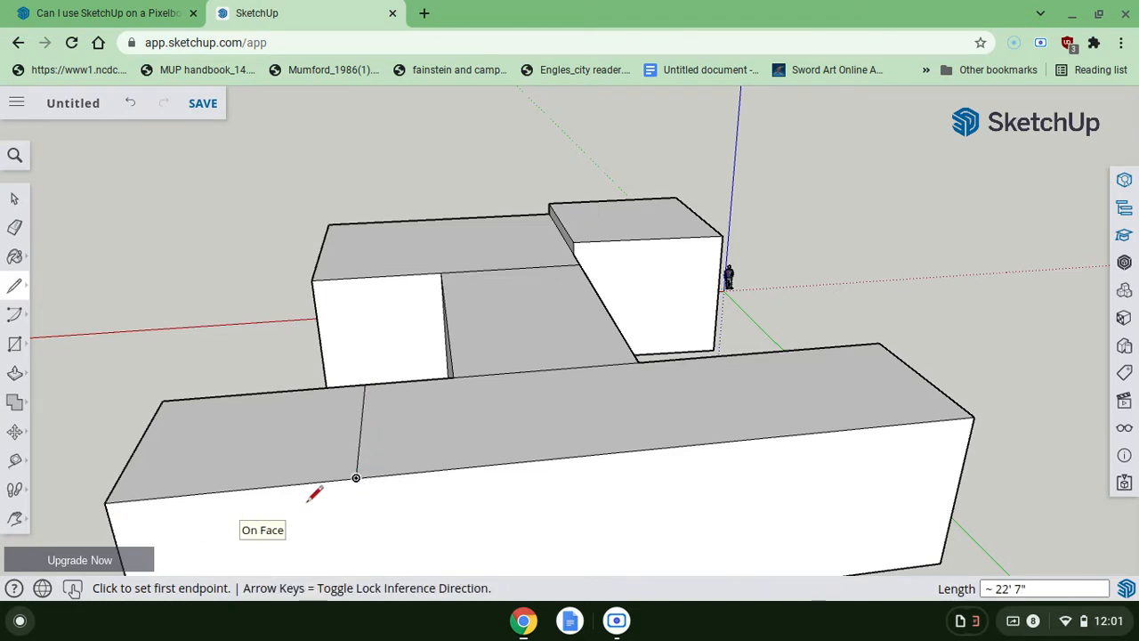
pyautogui.moveTo(329, 490)
pyautogui.mouseDown(button='middle')
pyautogui.moveTo(534, 485)
pyautogui.moveTo(334, 303)
pyautogui.moveTo(325, 356)
pyautogui.mouseUp(button='middle')
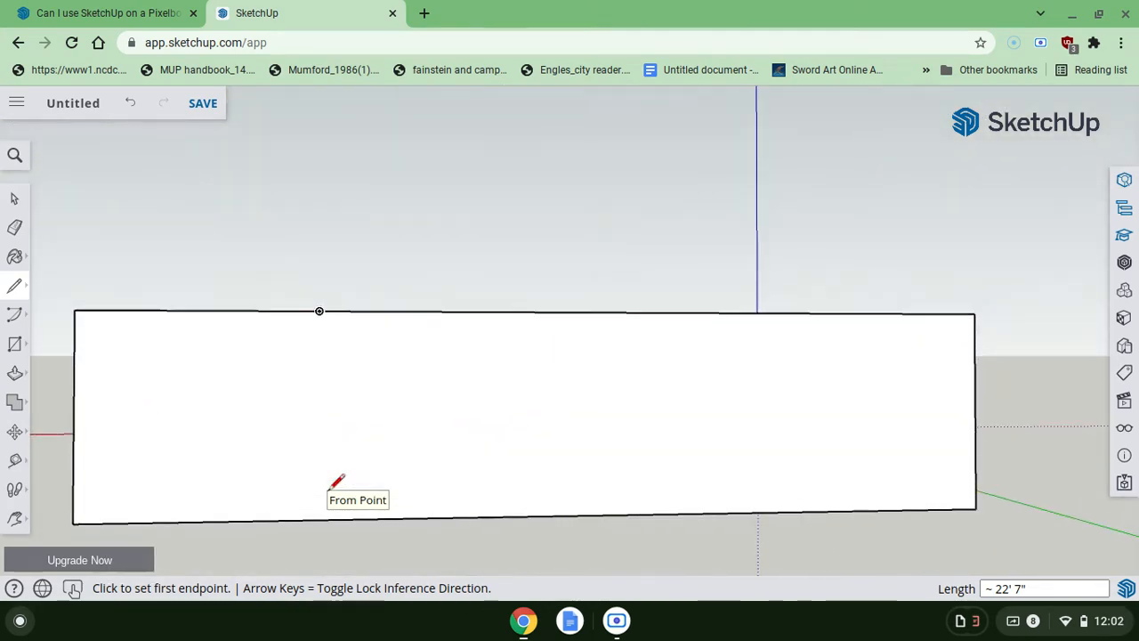
pyautogui.click(319, 311)
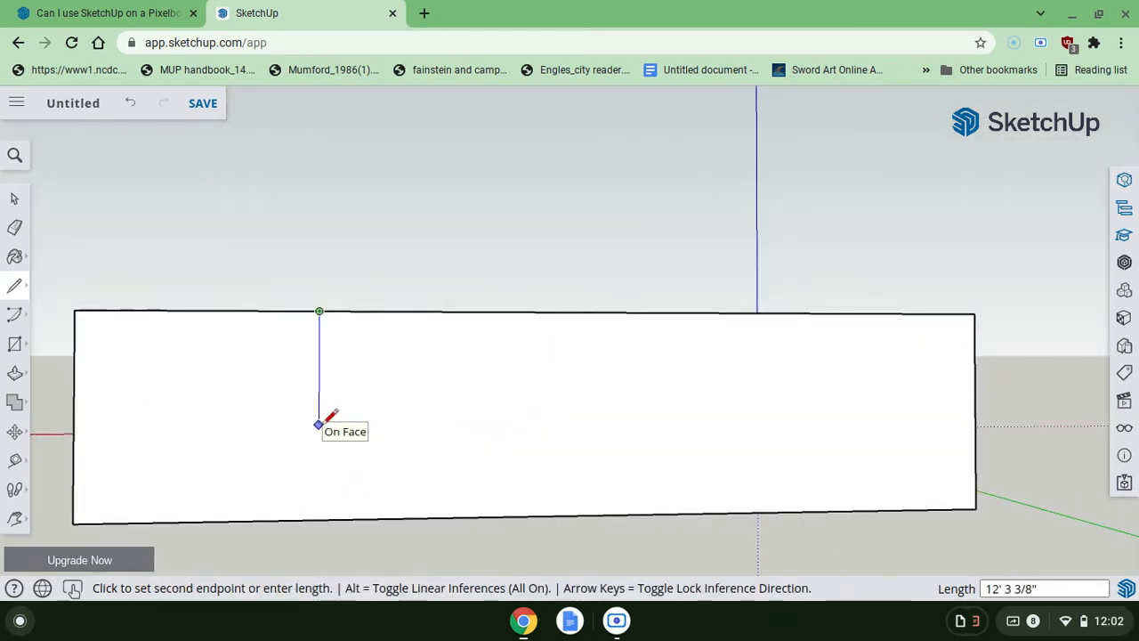
pyautogui.click(318, 518)
# - Pull the smaller marked-off face on the end bar's outer long side out about 15' 7 5/8"
pyautogui.moveTo(163, 460)
pyautogui.mouseDown(button='middle')
pyautogui.moveTo(352, 498)
pyautogui.moveTo(325, 565)
pyautogui.moveTo(227, 525)
pyautogui.moveTo(221, 546)
pyautogui.mouseUp(button='middle')
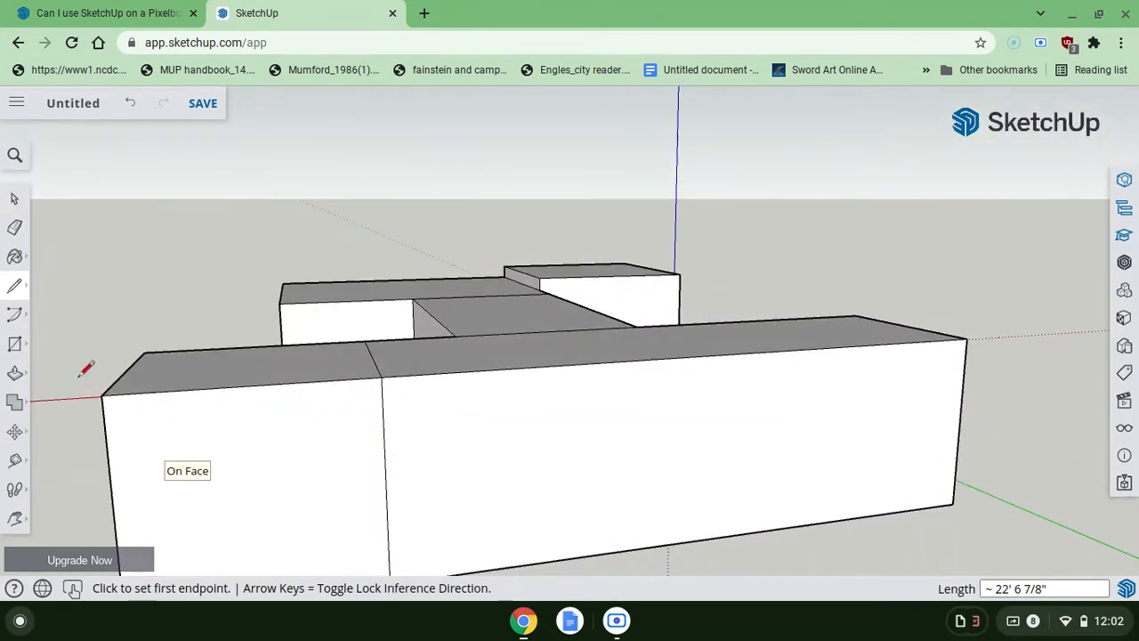
pyautogui.click(17, 373)
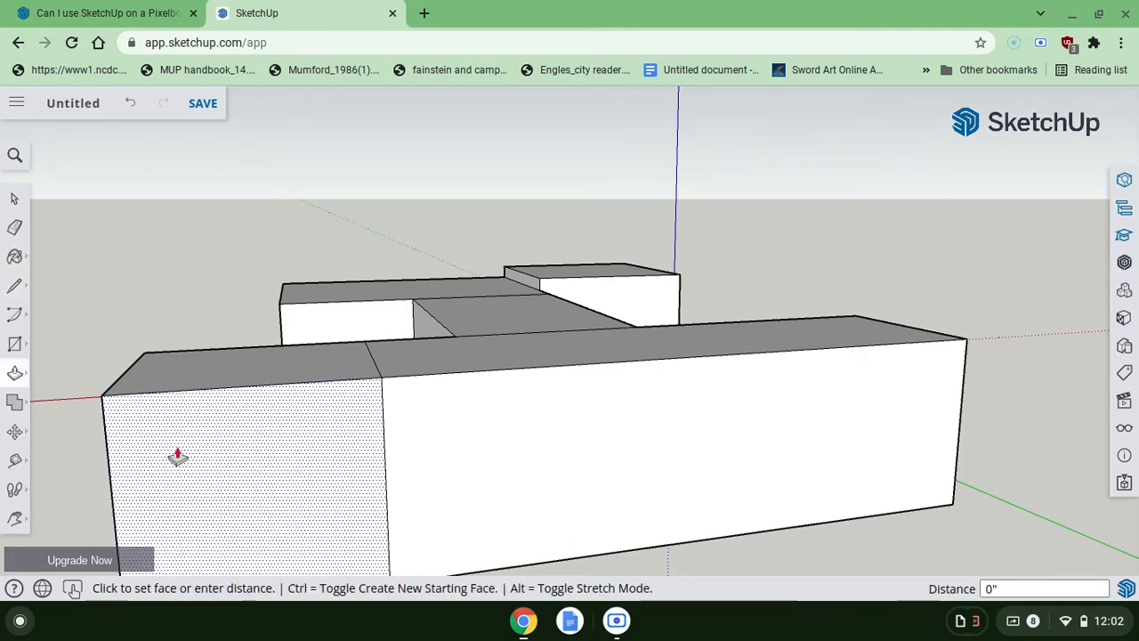
pyautogui.click(182, 522)
pyautogui.moveTo(83, 454); pyautogui.dragTo(83, 454, button='middle')
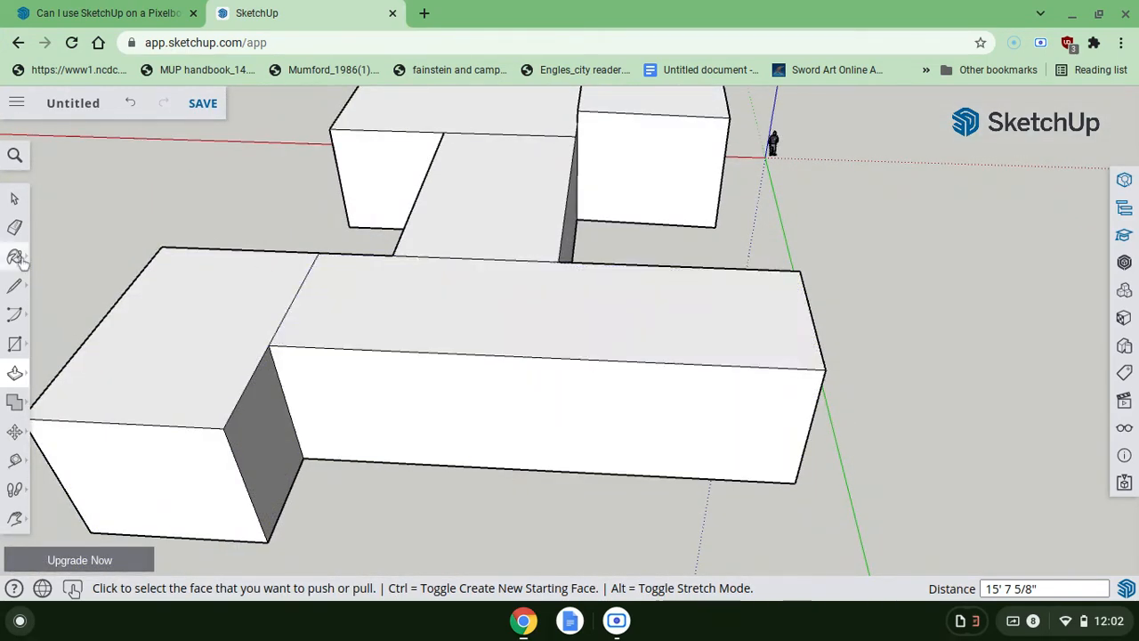
# - Measure the distance along the end bar's inner top edge from the connecting wing's corner to the dividing line with the Tape Measure
pyautogui.click(17, 290)
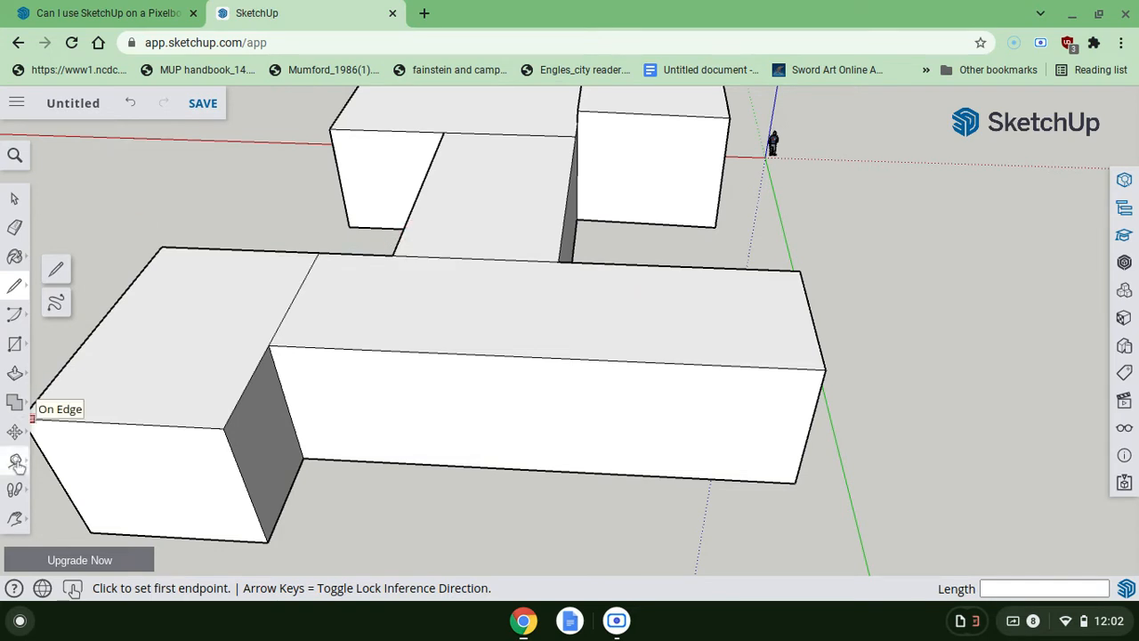
pyautogui.moveTo(337, 277)
pyautogui.mouseDown(button='middle')
pyautogui.moveTo(330, 348)
pyautogui.moveTo(369, 425)
pyautogui.moveTo(332, 328)
pyautogui.mouseUp(button='middle')
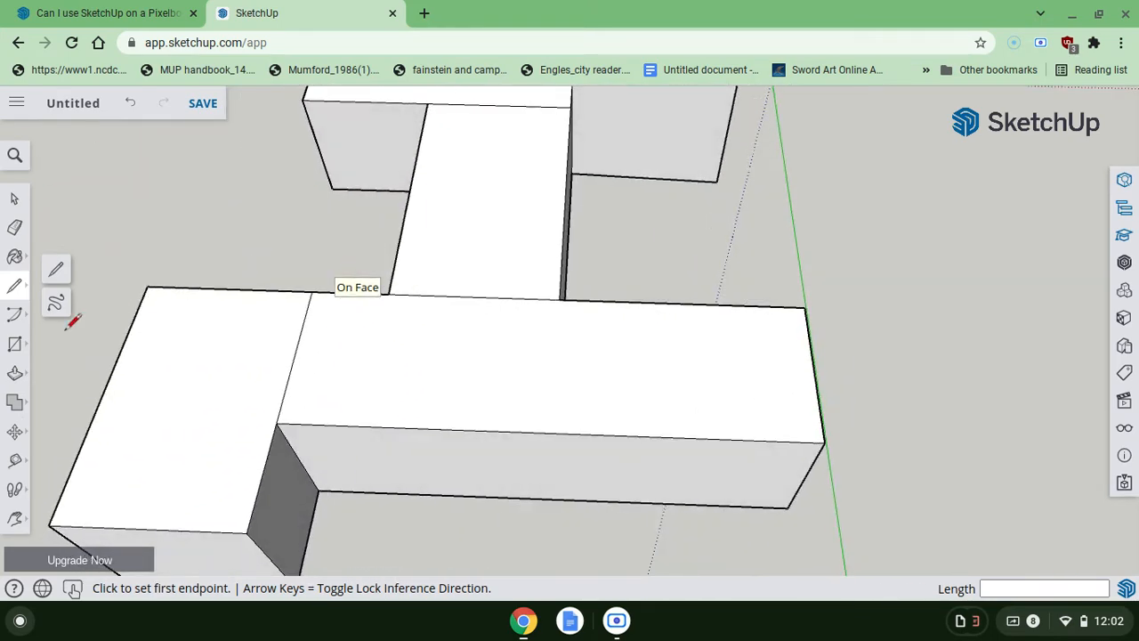
pyautogui.click(16, 462)
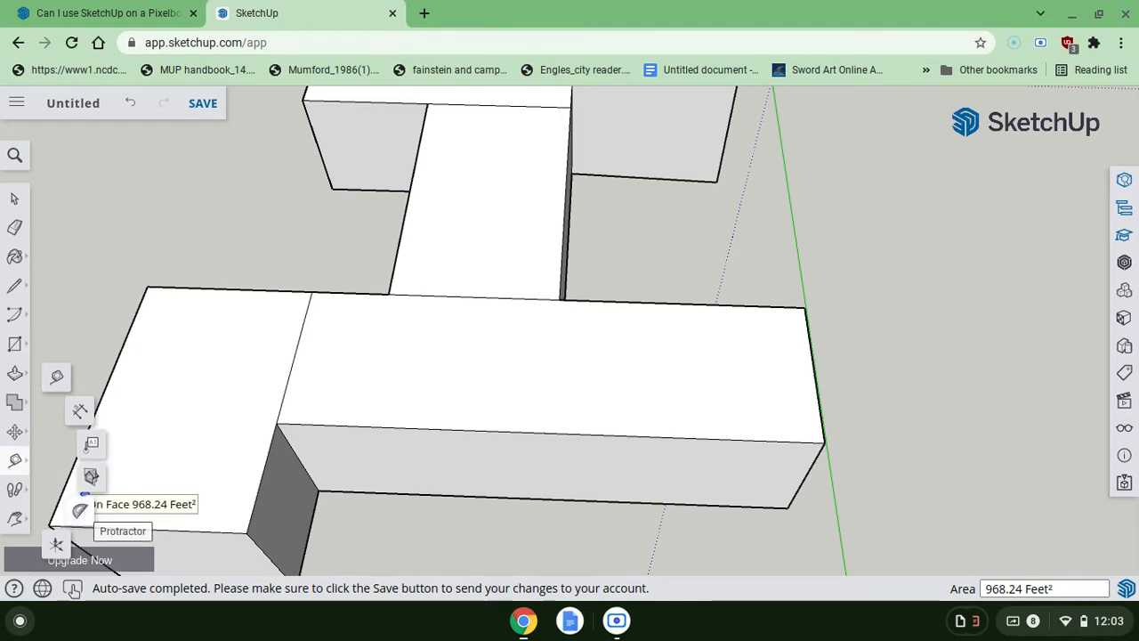
pyautogui.click(54, 380)
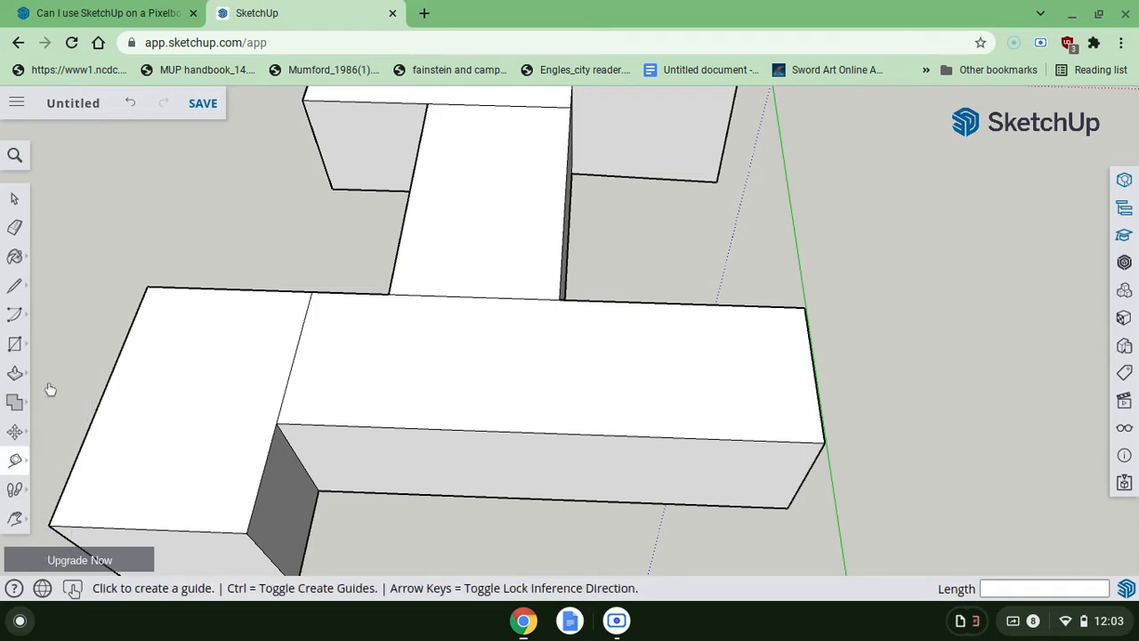
pyautogui.click(389, 293)
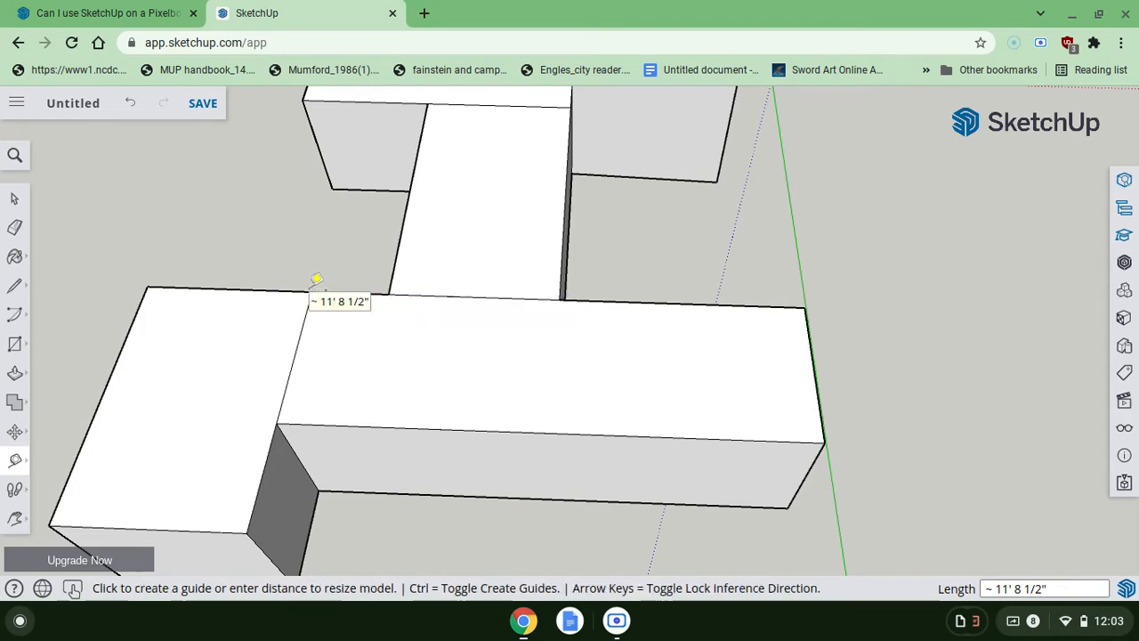
pyautogui.click(558, 299)
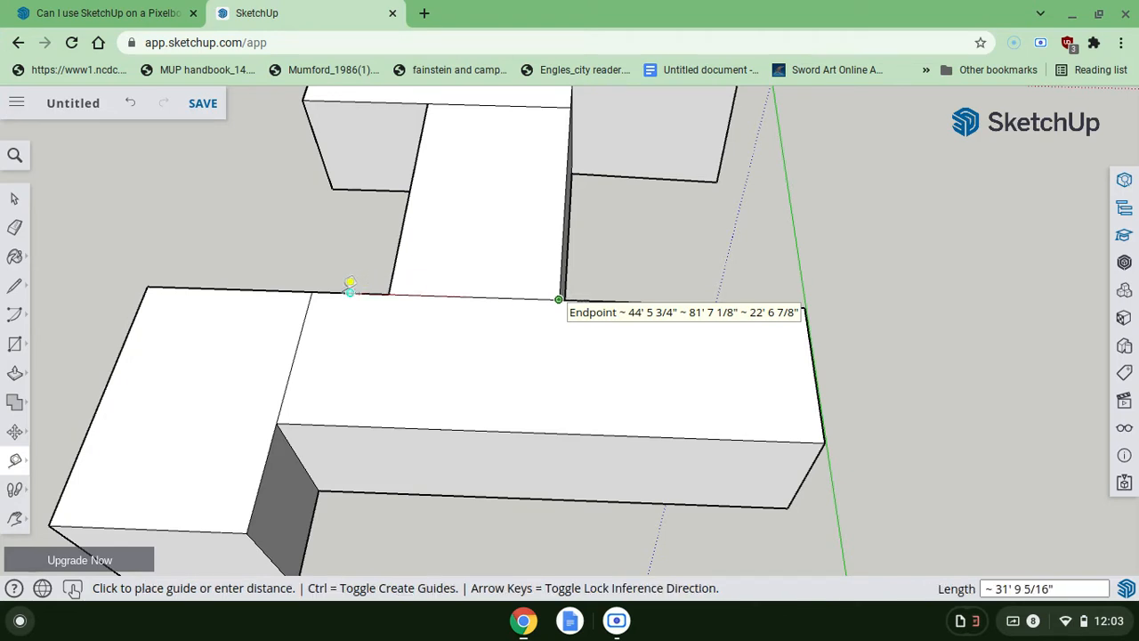
pyautogui.click(389, 294)
pyautogui.click(311, 292)
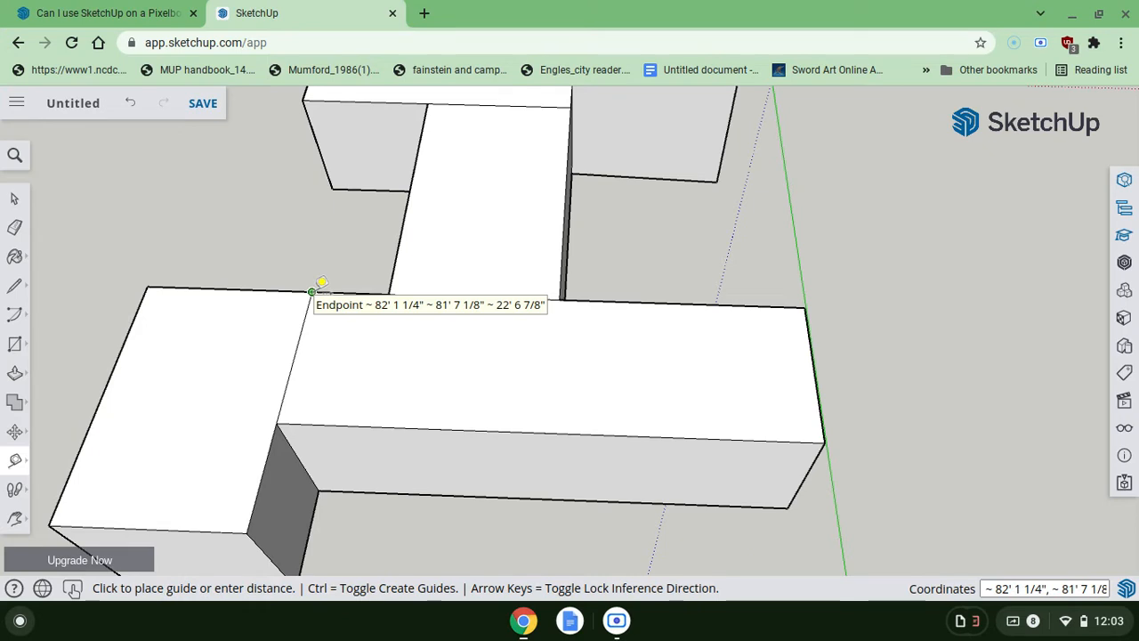
pyautogui.click(312, 292)
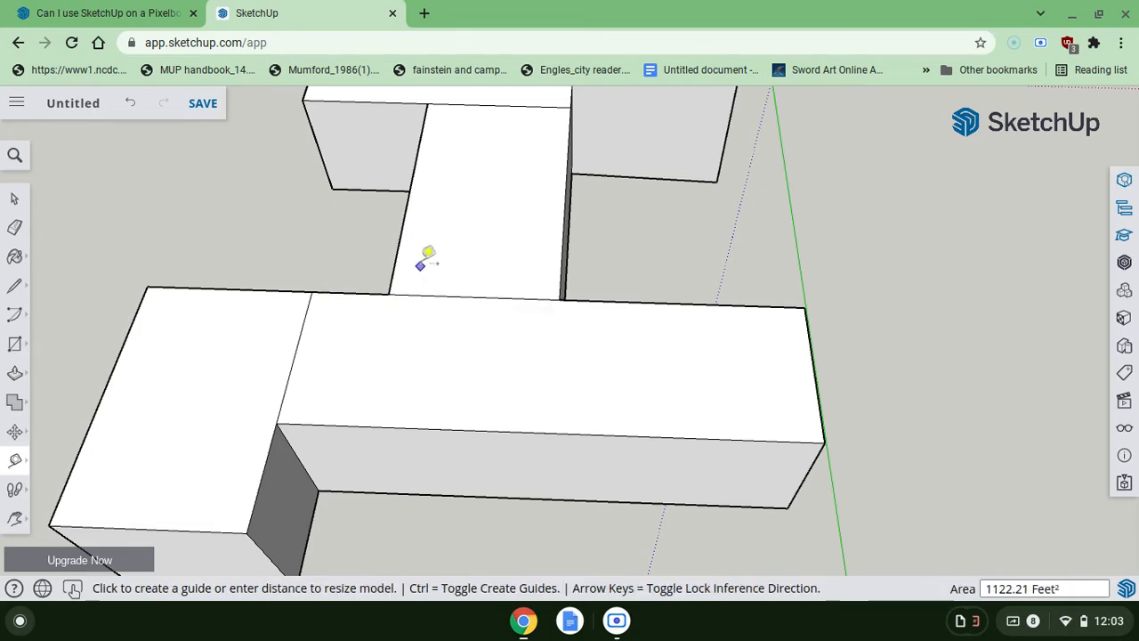
pyautogui.click(389, 294)
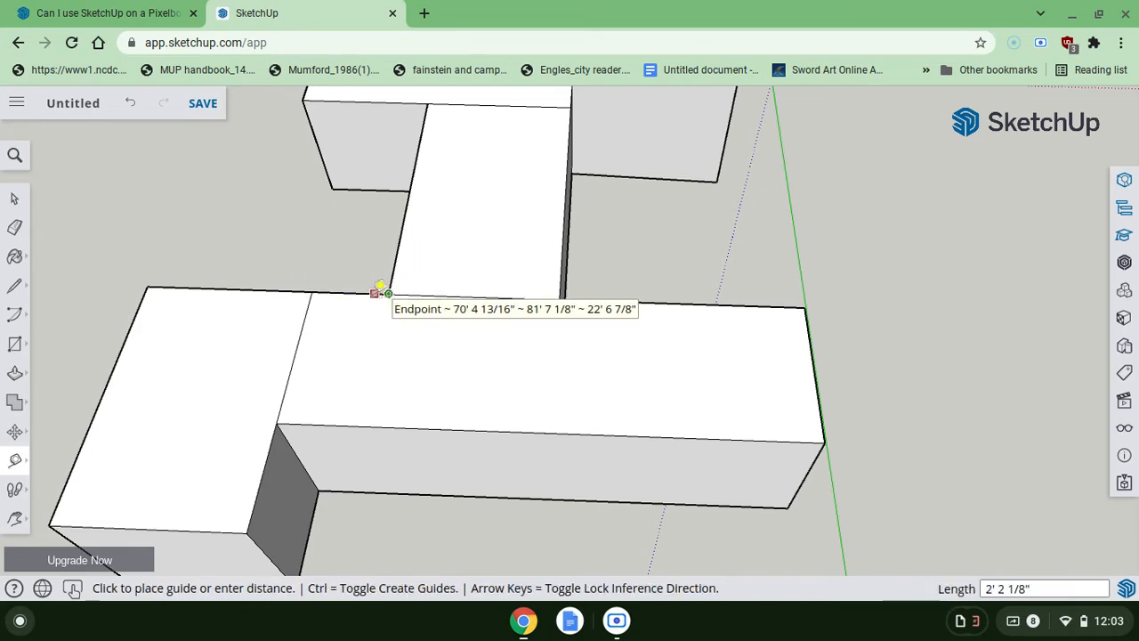
pyautogui.click(311, 292)
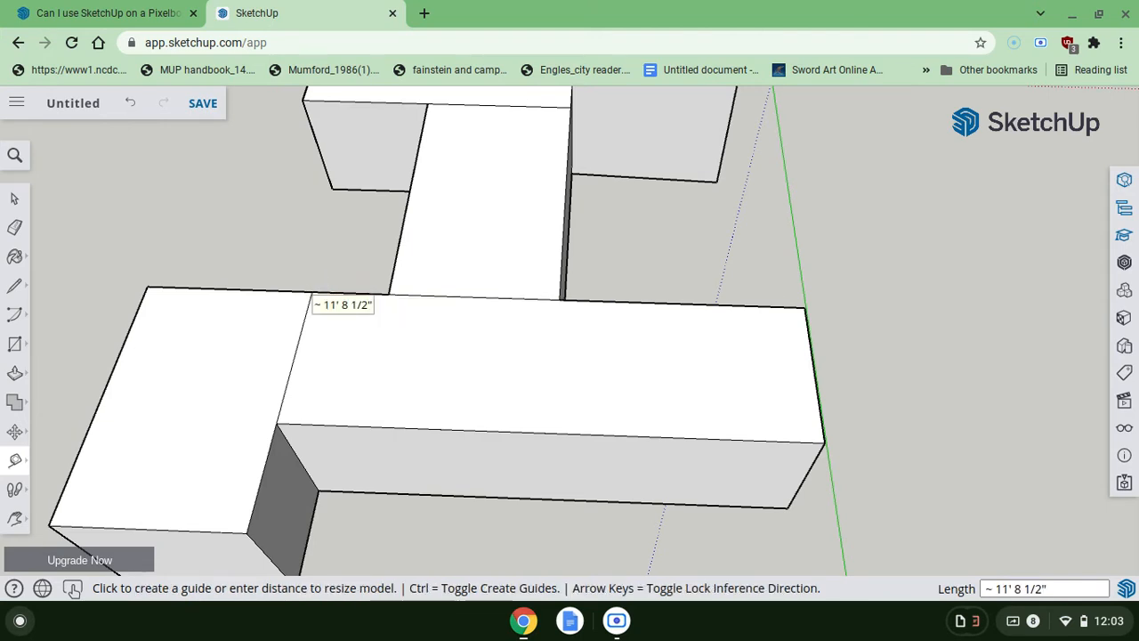
# - Place a guide point on the end bar's inner top edge 11' 8 1/2" from the connecting wing's opposite corner, plus a guide line along that edge
pyautogui.click(559, 299)
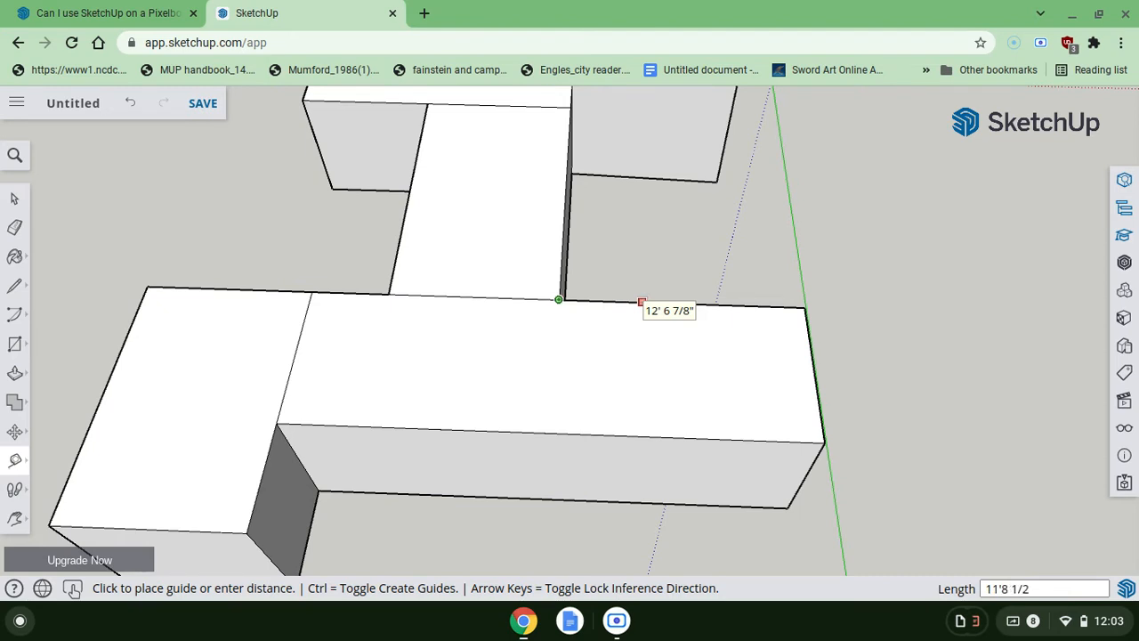
pyautogui.click(641, 303)
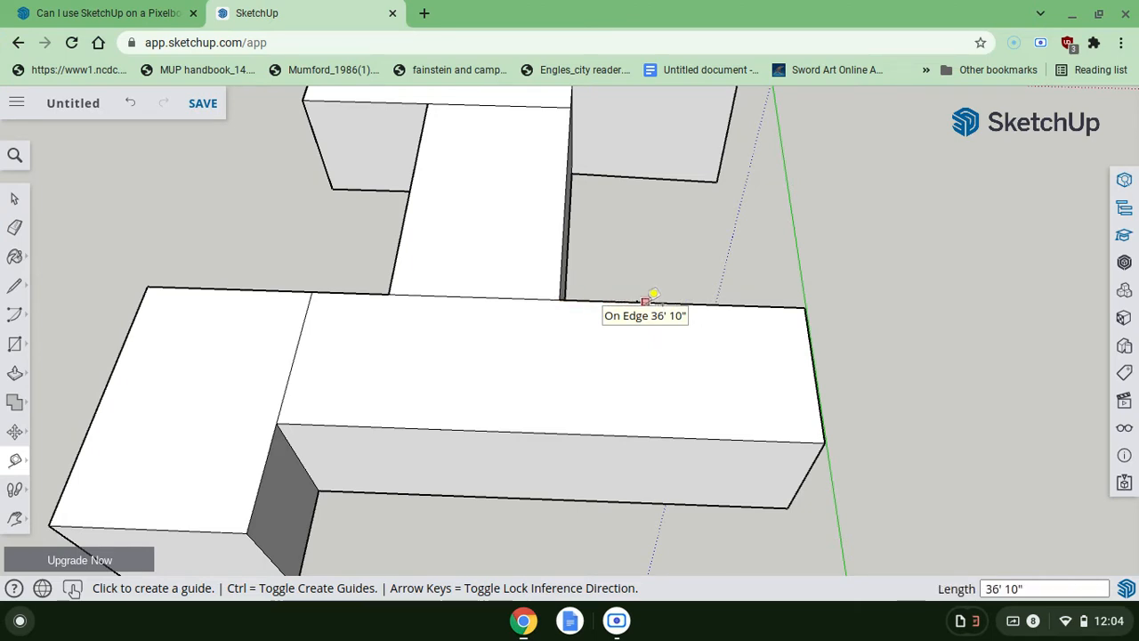
pyautogui.click(646, 302)
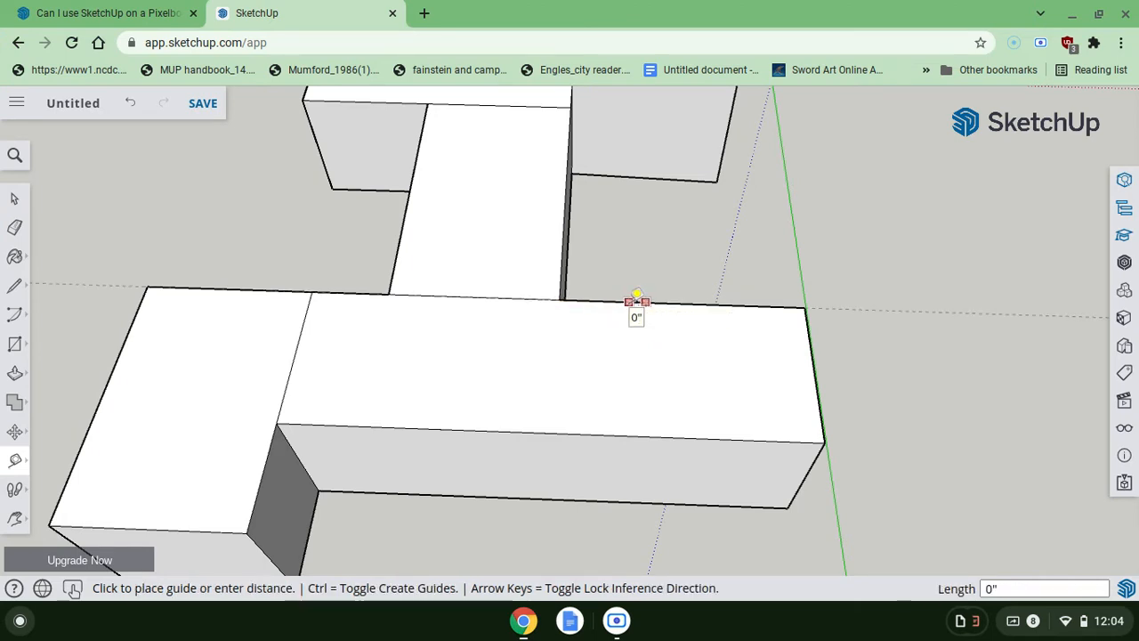
pyautogui.click(637, 302)
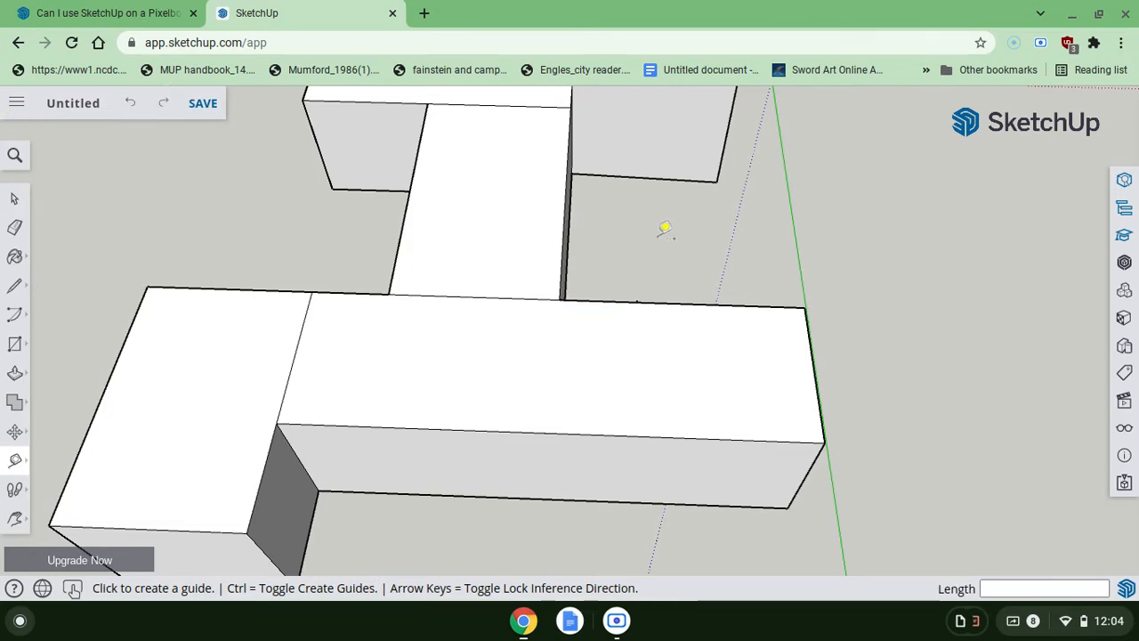
pyautogui.click(559, 299)
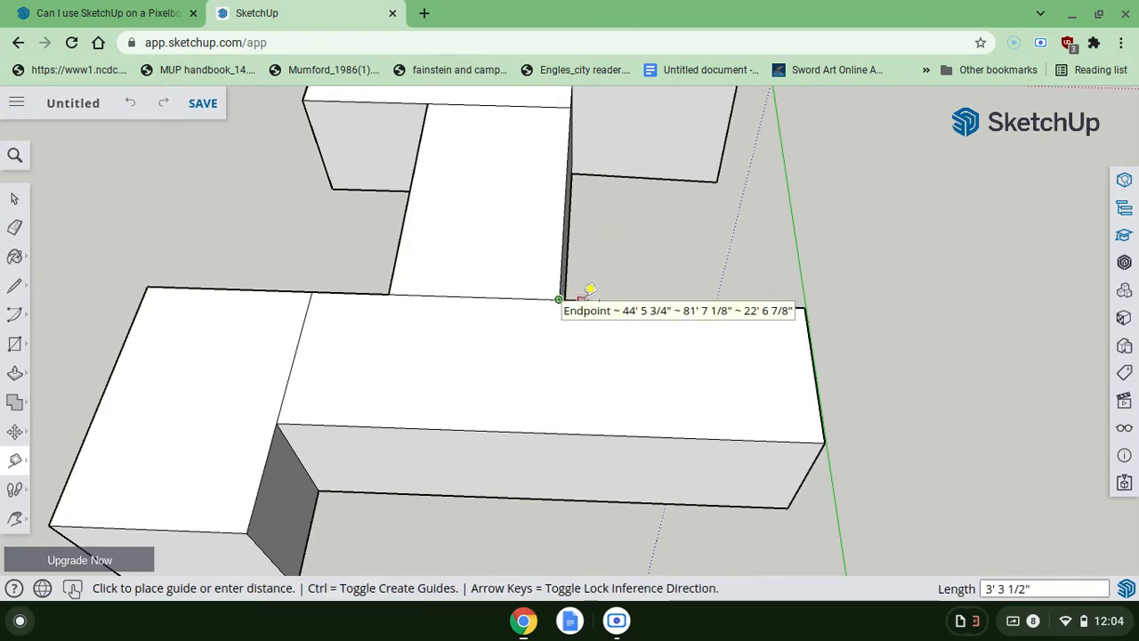
pyautogui.click(637, 302)
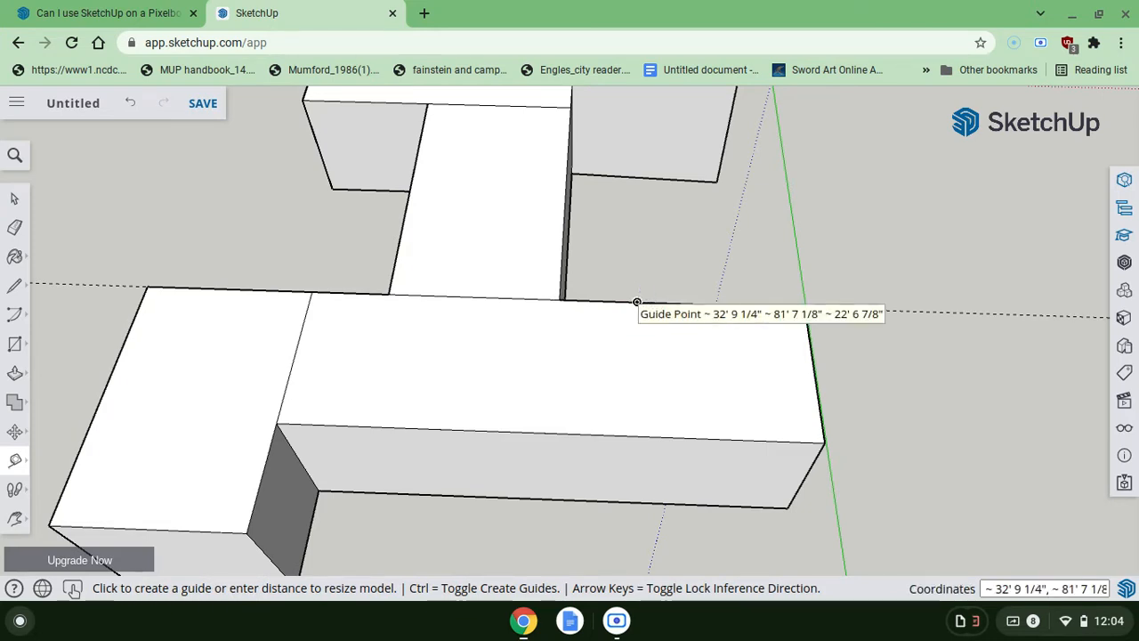
# - Draw a line about 22' 7" long across the end bar's top from the guide point to the outer long edge
pyautogui.click(16, 286)
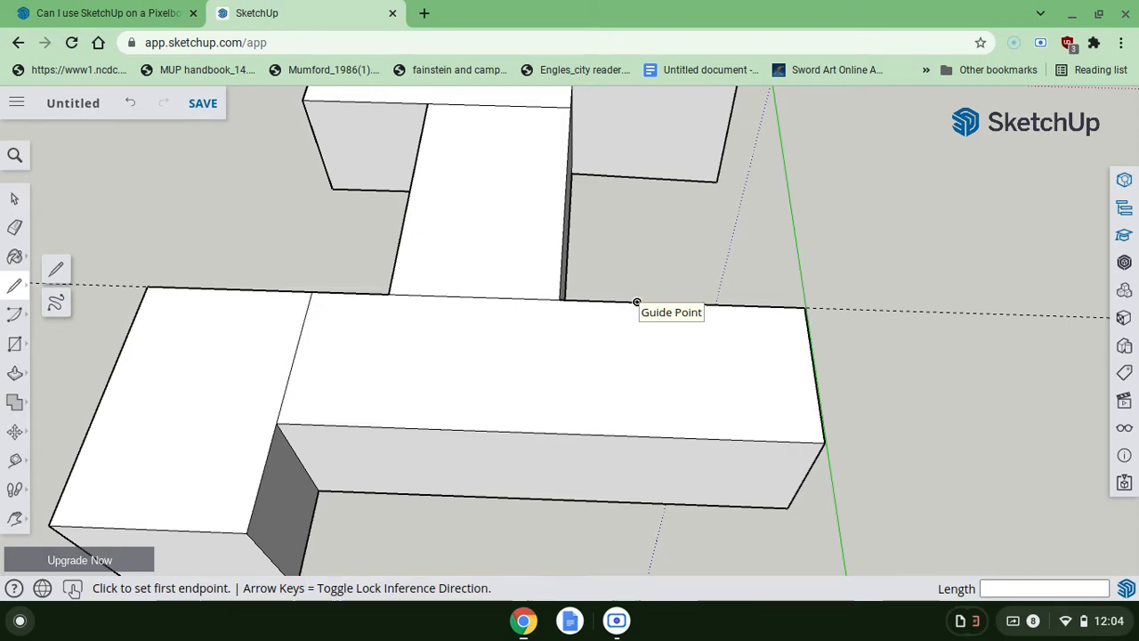
pyautogui.click(637, 302)
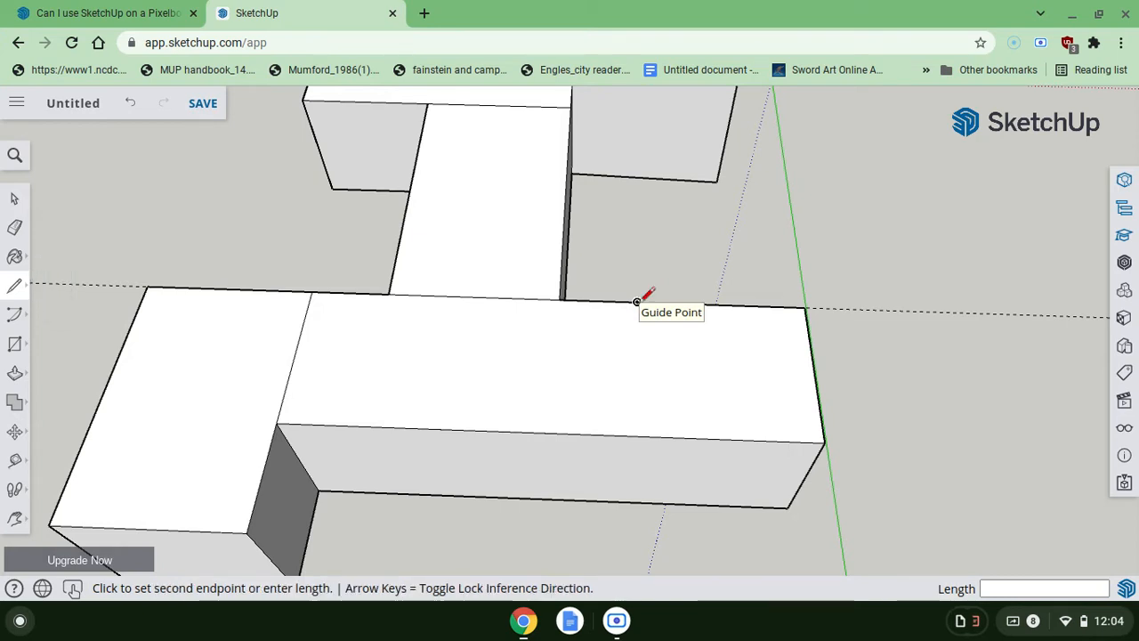
pyautogui.click(637, 436)
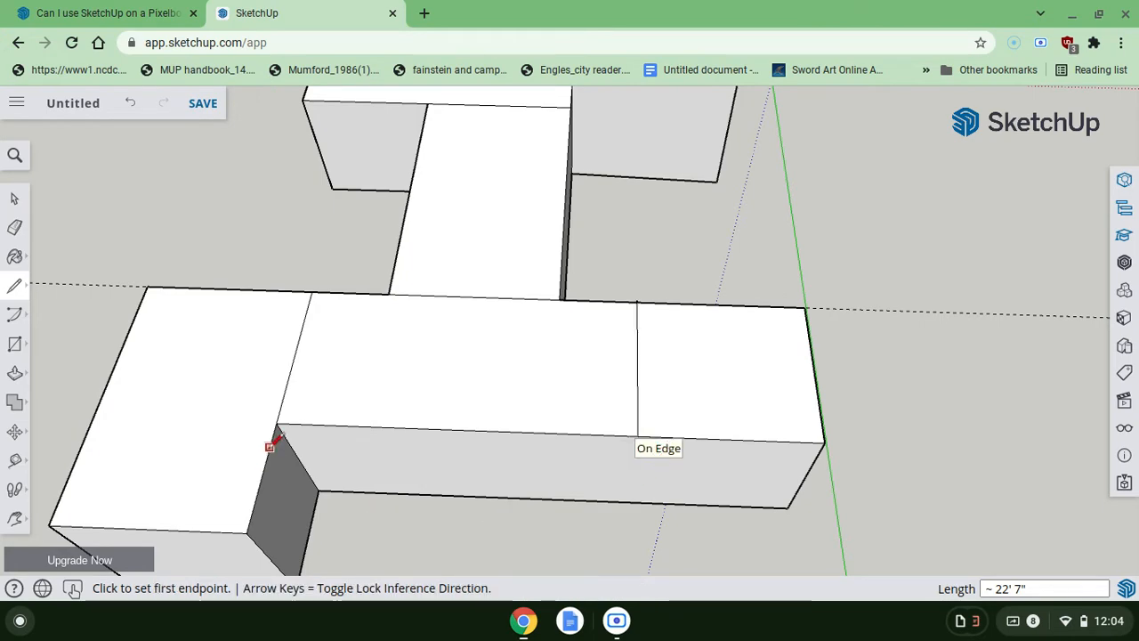
# - Measure the extended wing's width along the inner top edge, and place a guide line along its inner side to the wing's outer corner
pyautogui.moveTo(270, 447); pyautogui.dragTo(291, 453, button='middle')
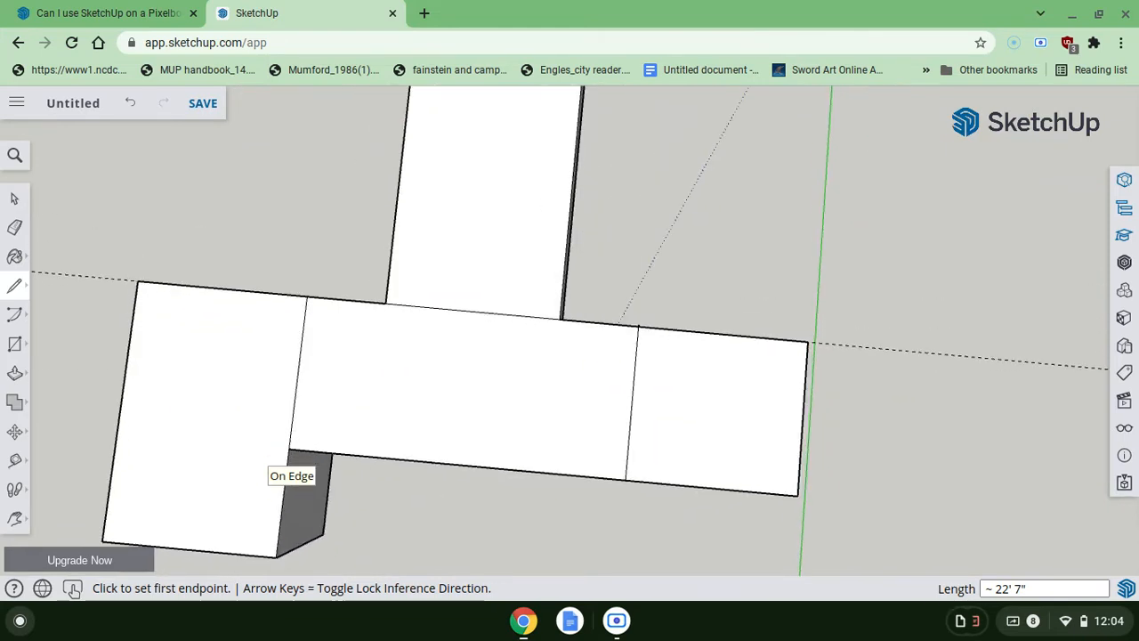
pyautogui.click(15, 459)
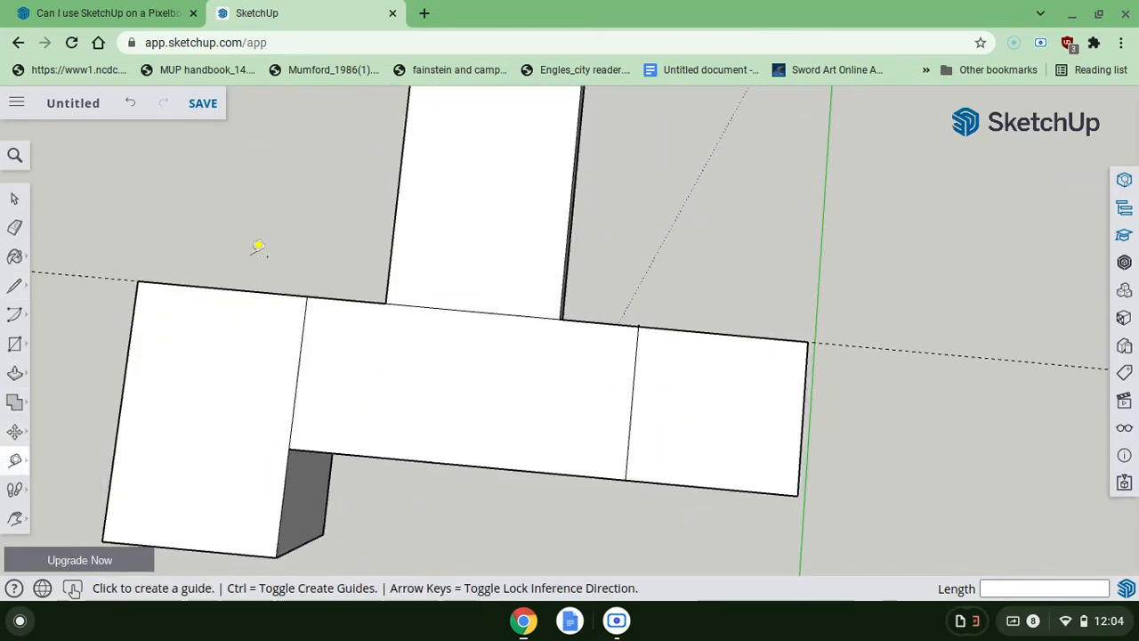
pyautogui.click(138, 281)
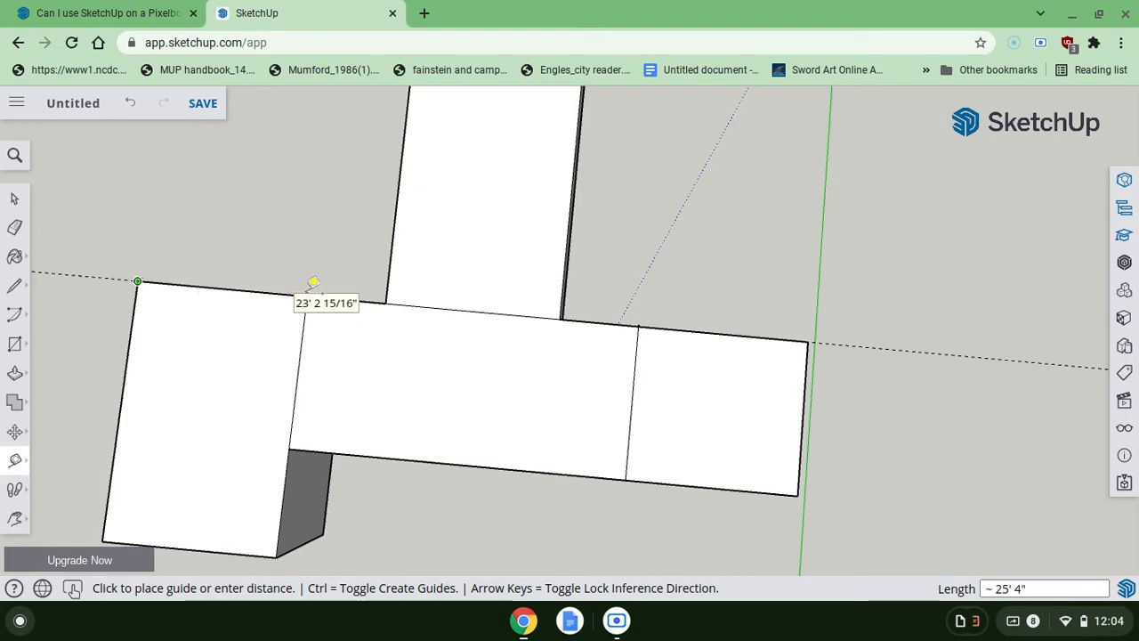
pyautogui.click(318, 286)
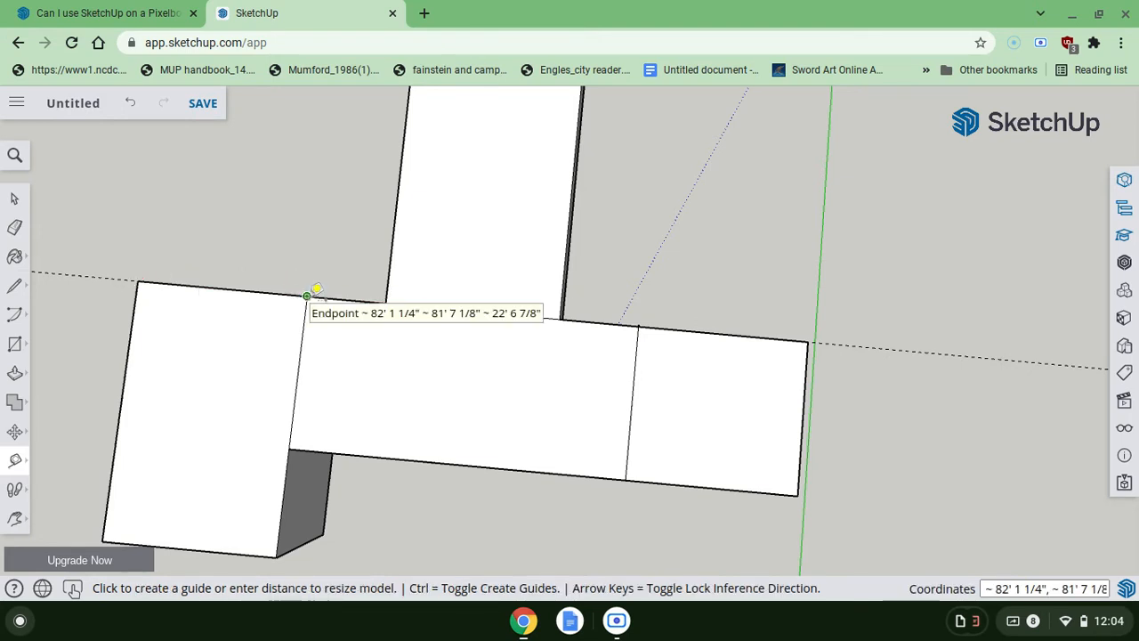
pyautogui.click(316, 288)
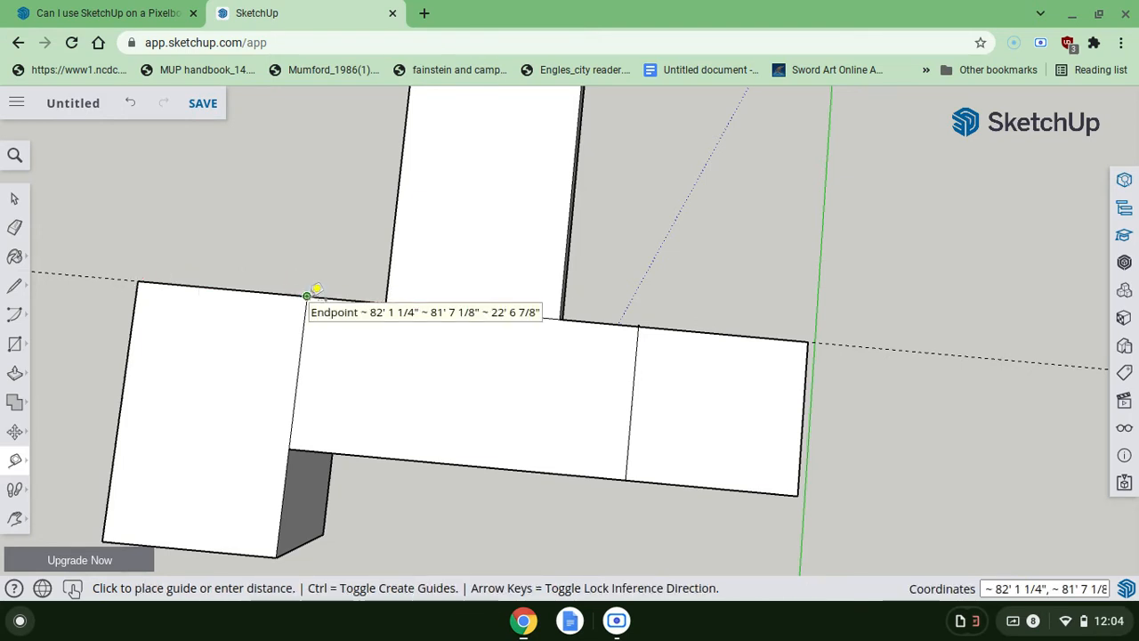
pyautogui.click(279, 553)
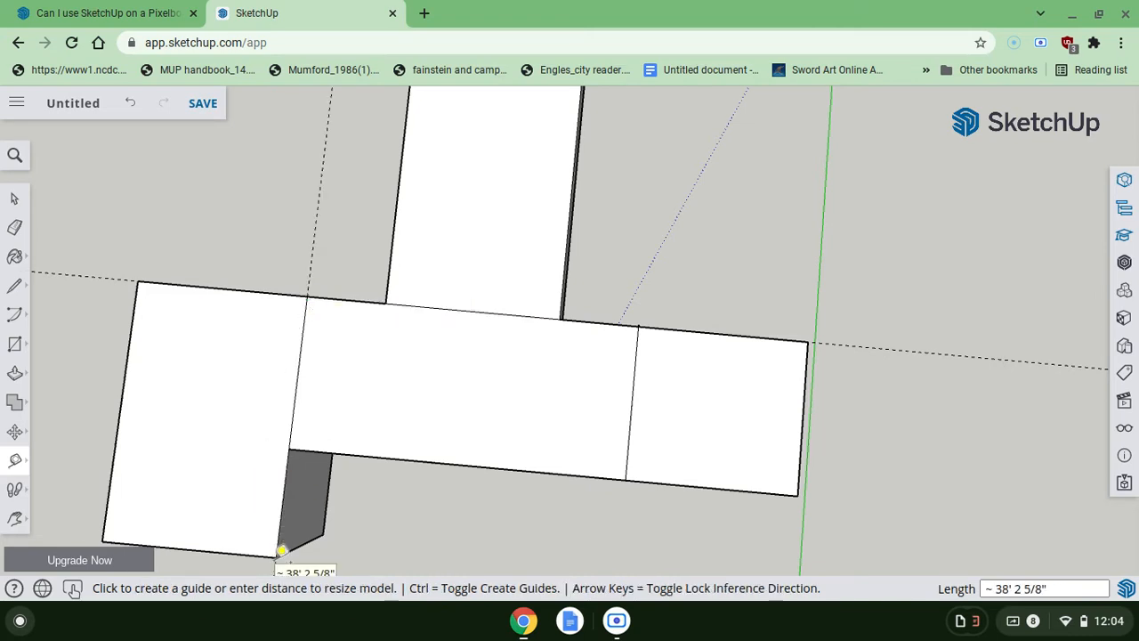
# - Measure along the inner top edge from each dividing line to its nearest bar end to compare the two end sections' widths
pyautogui.moveTo(282, 551); pyautogui.dragTo(298, 481, button='middle')
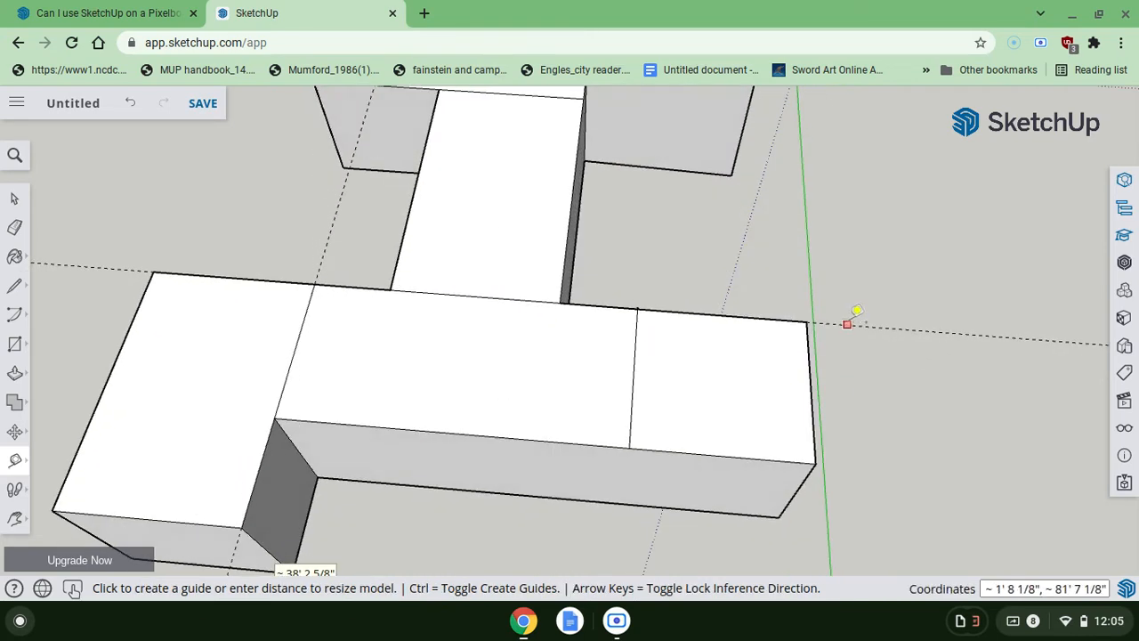
pyautogui.click(637, 309)
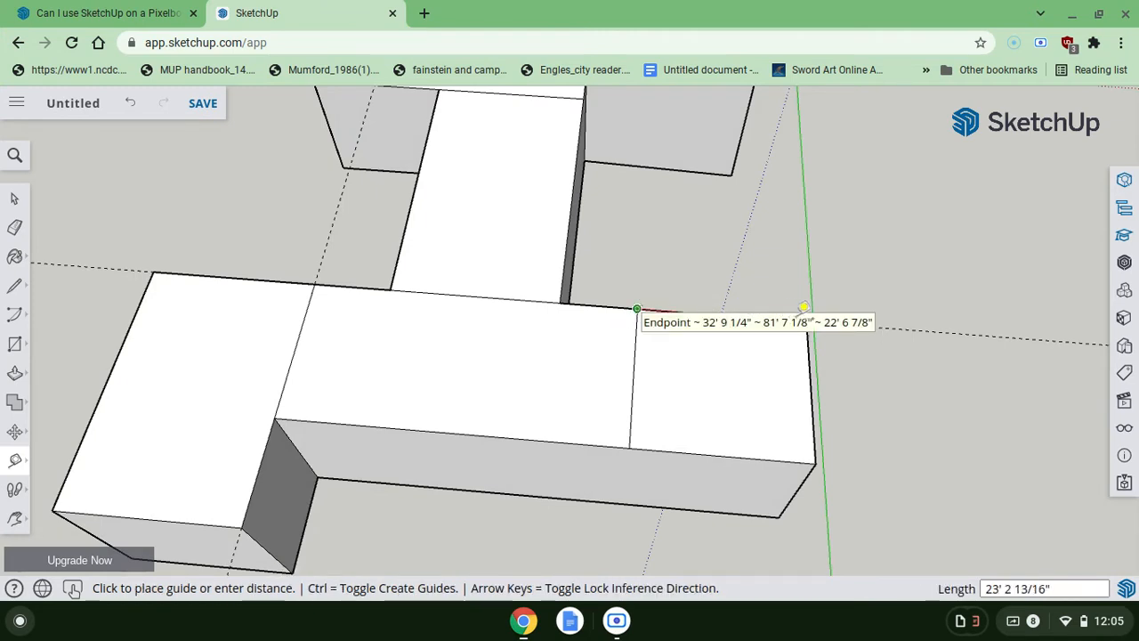
pyautogui.click(817, 308)
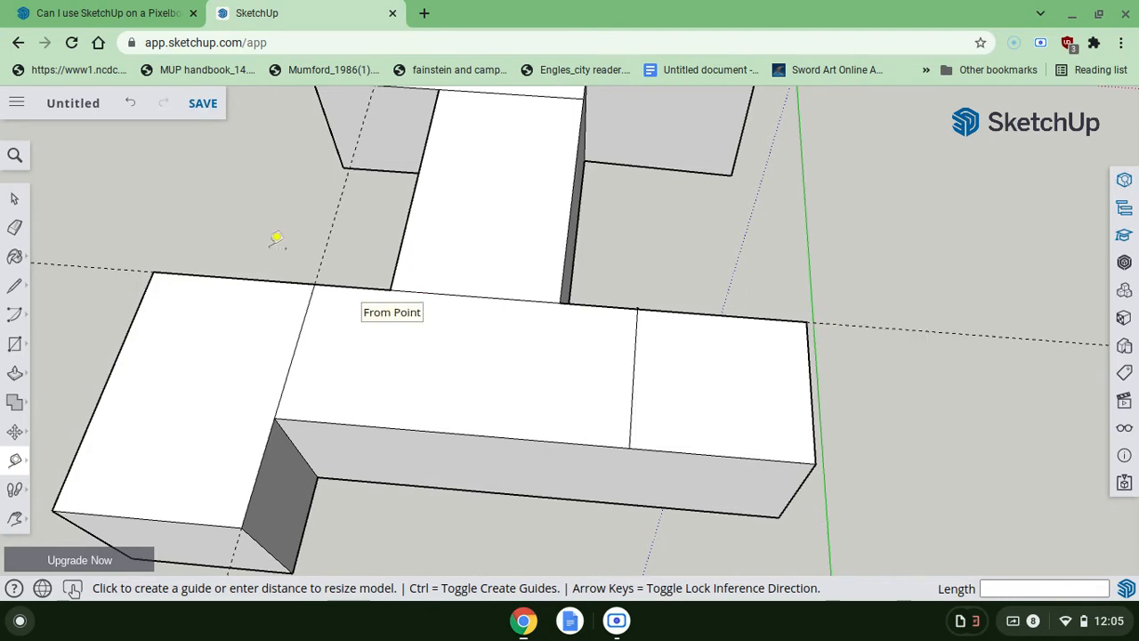
pyautogui.click(314, 284)
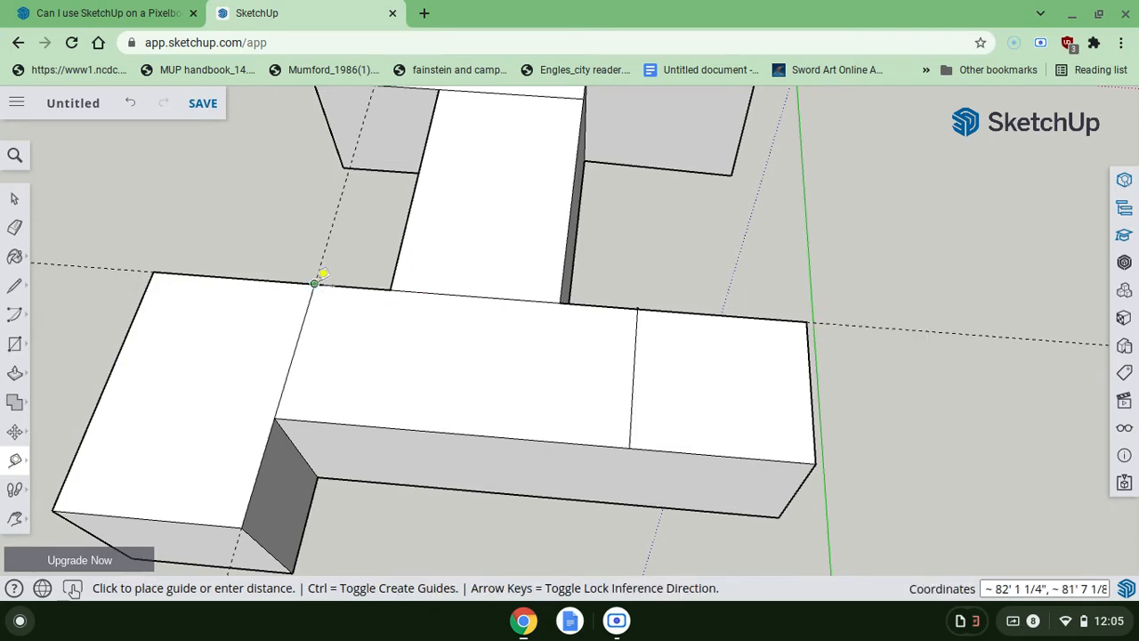
pyautogui.click(163, 254)
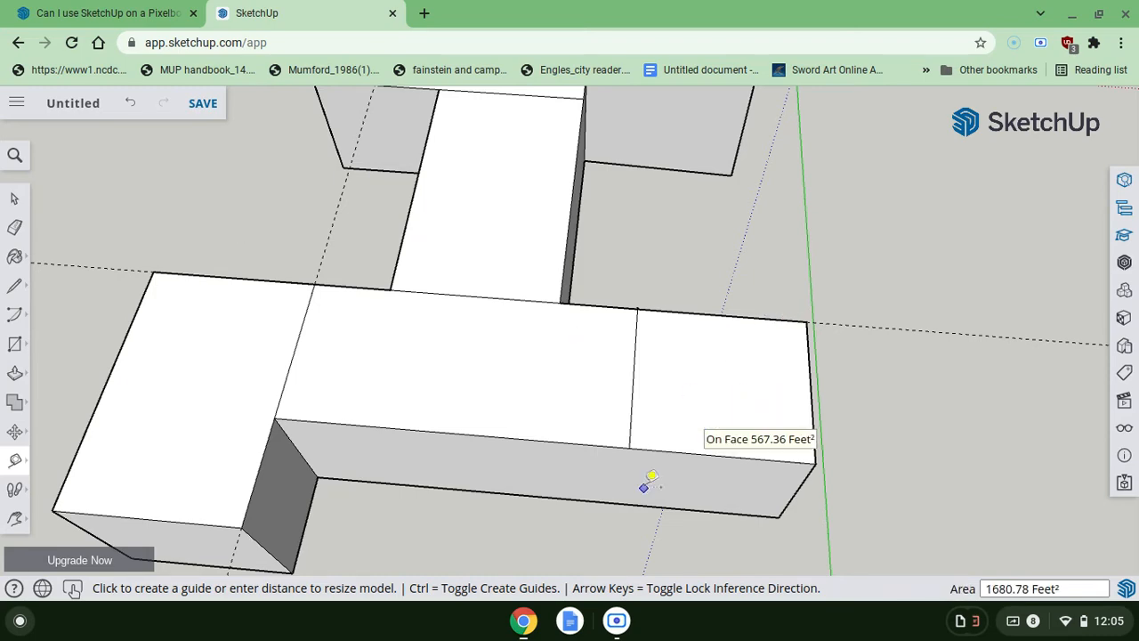
# - Push the end bar's shorter end face back to the new dividing line, and pull it out 25' 4"
pyautogui.moveTo(651, 423); pyautogui.dragTo(740, 401, button='middle')
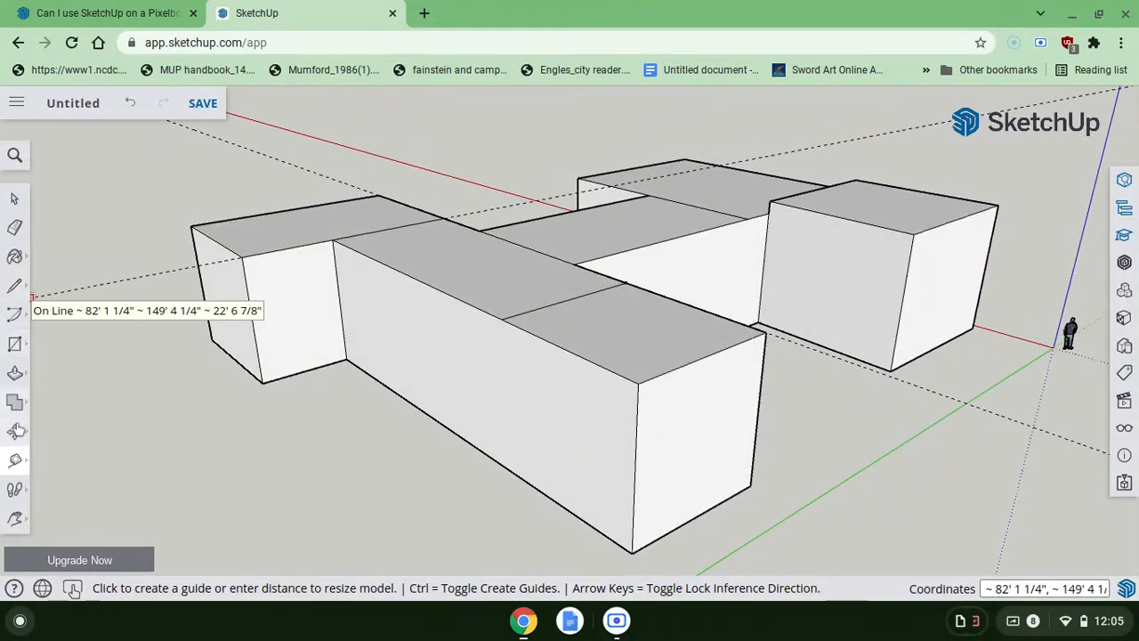
pyautogui.click(14, 373)
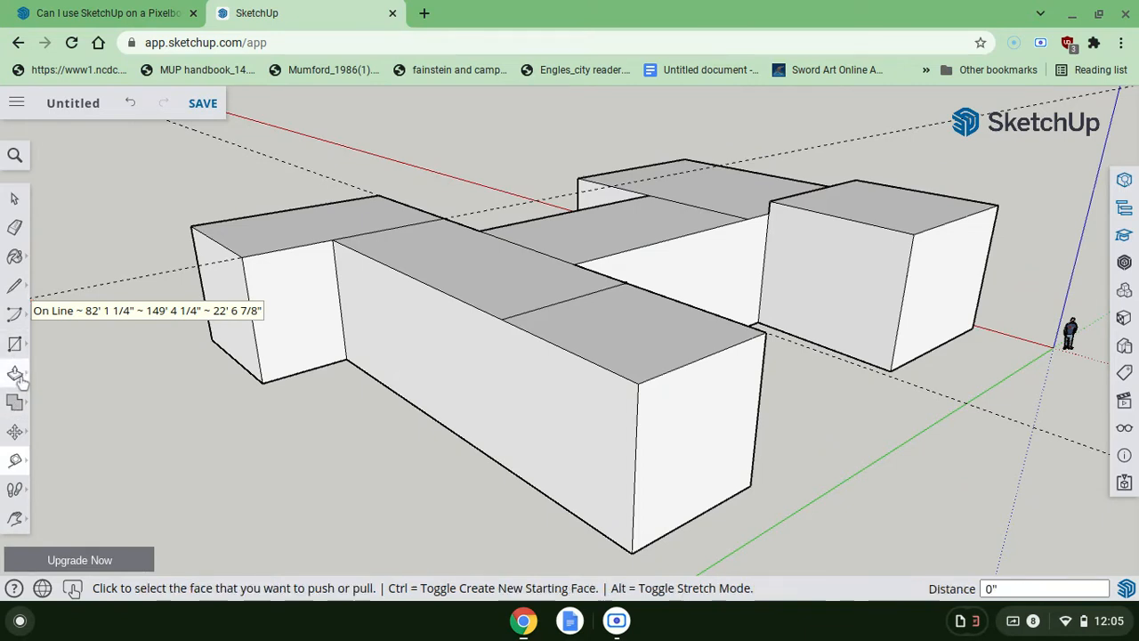
pyautogui.click(729, 476)
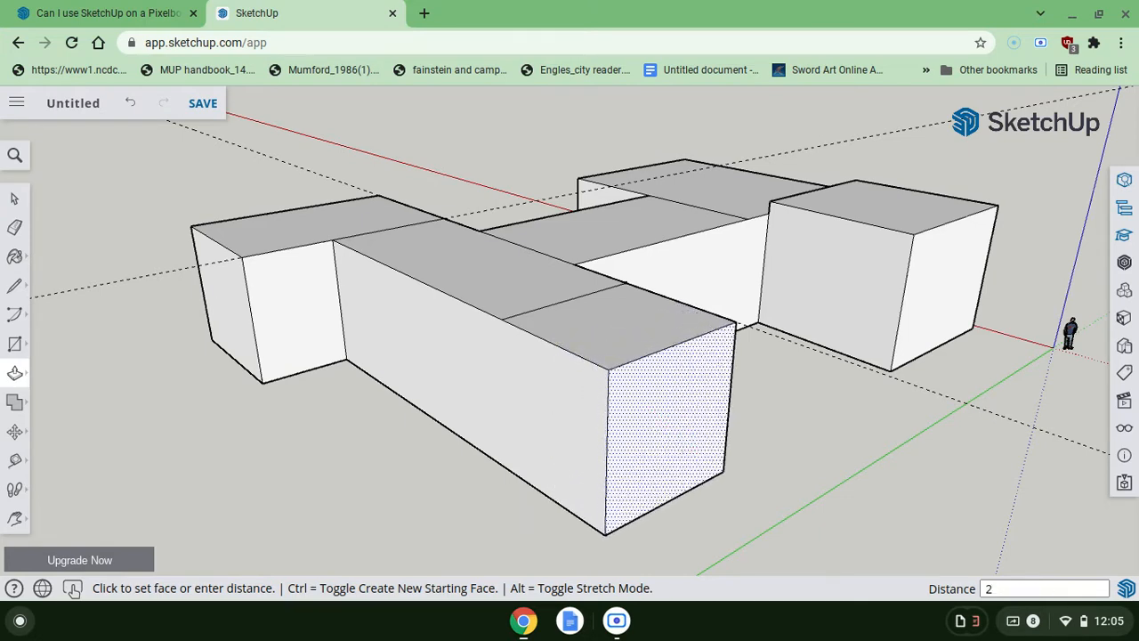
pyautogui.press('Return')
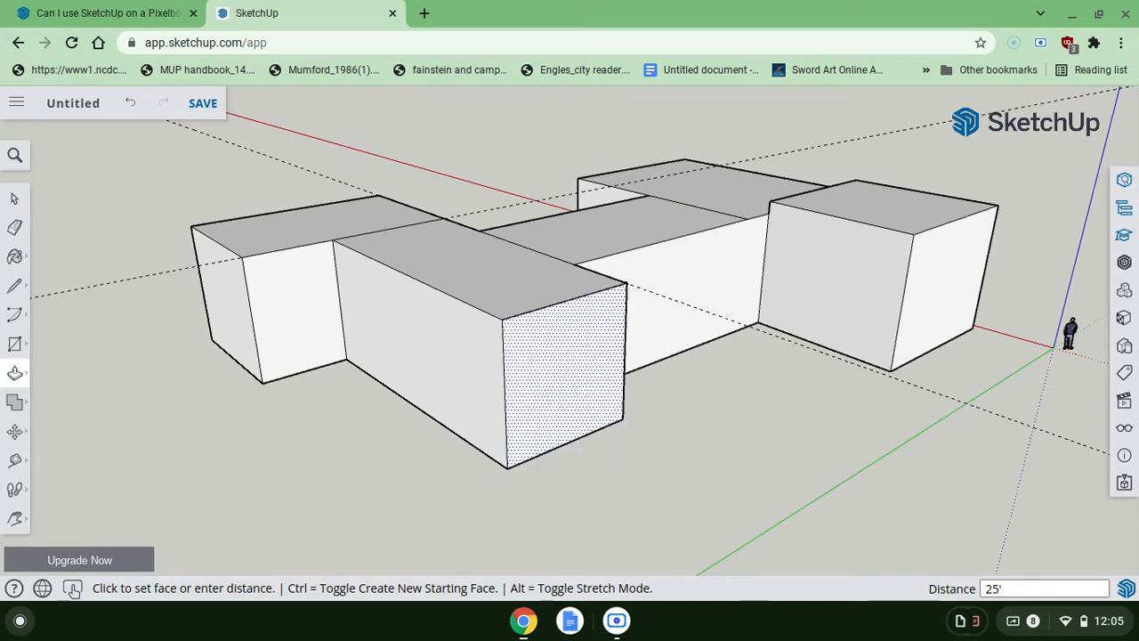
pyautogui.click(587, 357)
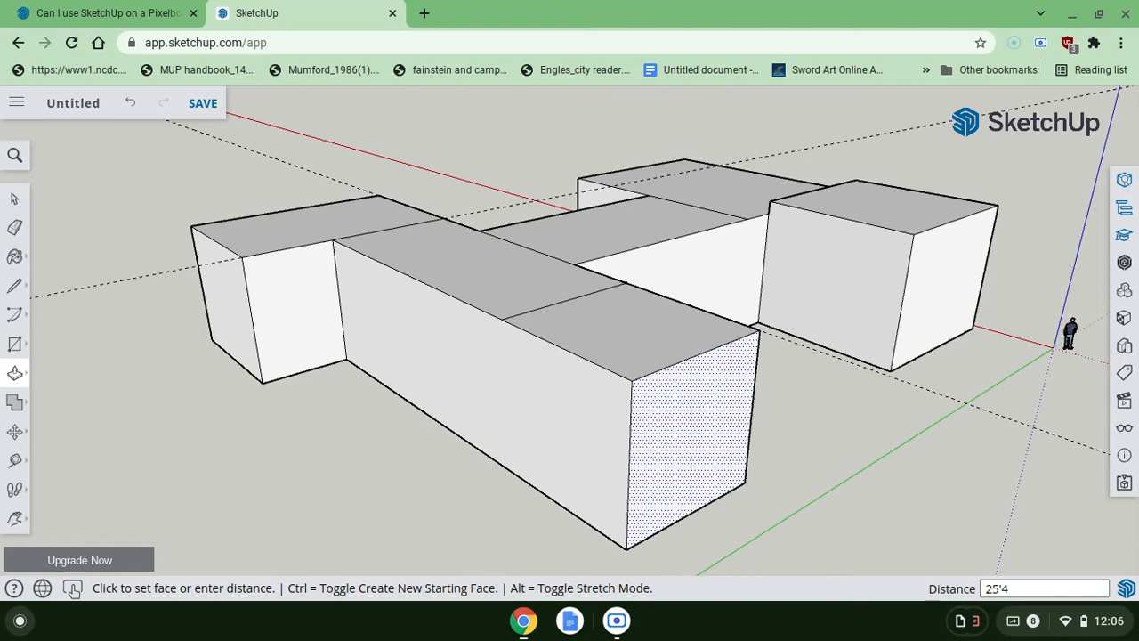
pyautogui.press('Return')
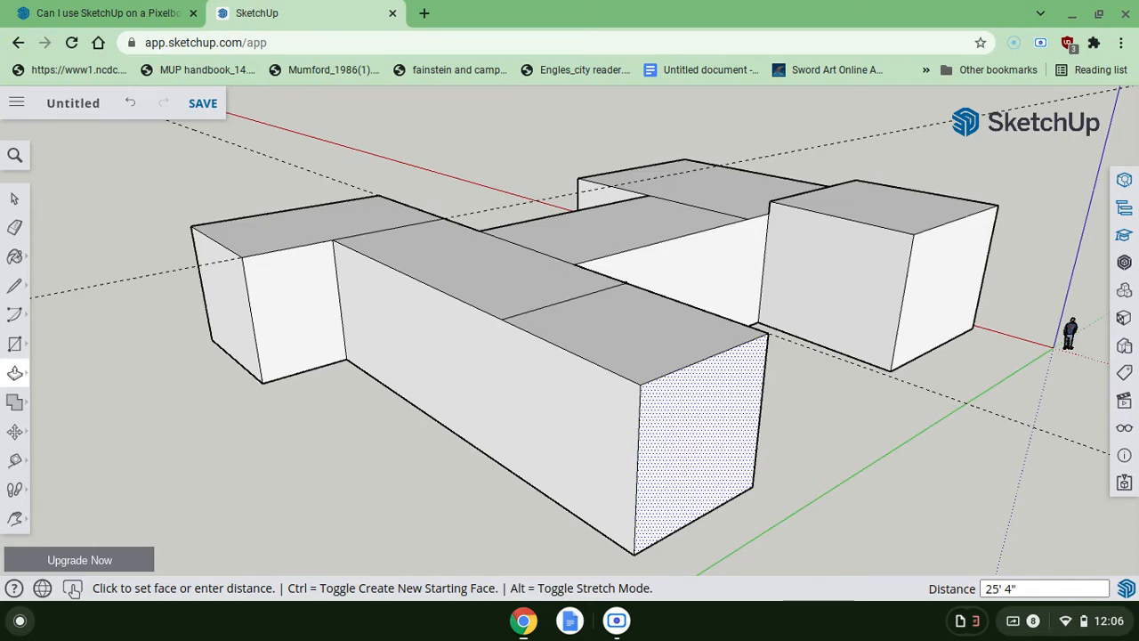
pyautogui.moveTo(587, 338); pyautogui.dragTo(775, 525, button='middle')
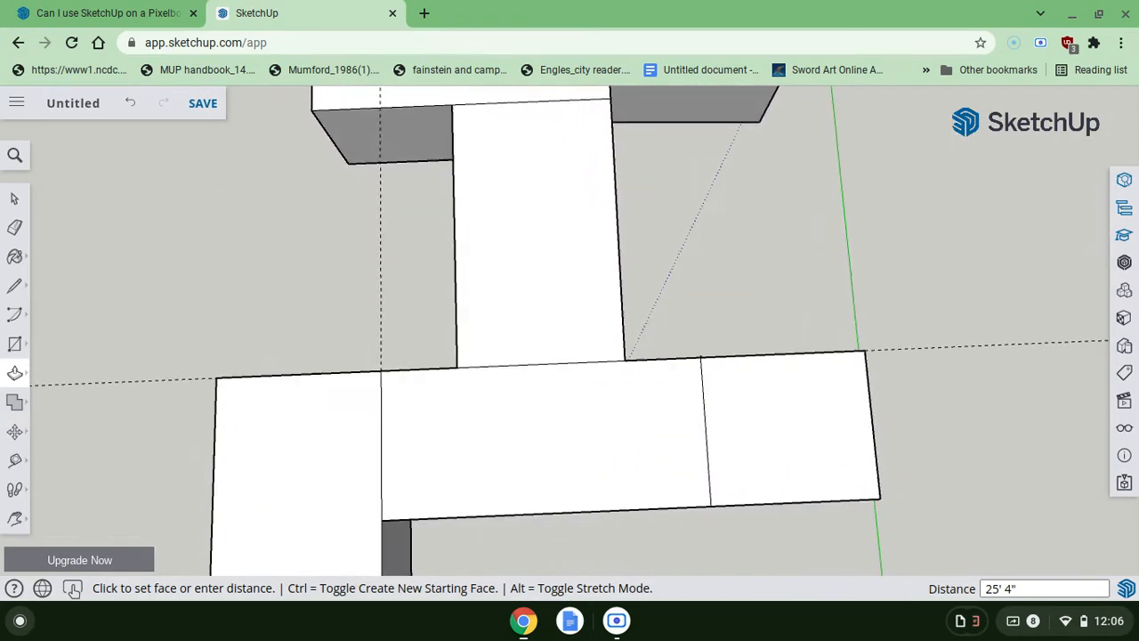
pyautogui.moveTo(849, 434); pyautogui.dragTo(848, 356, button='middle')
pyautogui.click(837, 425)
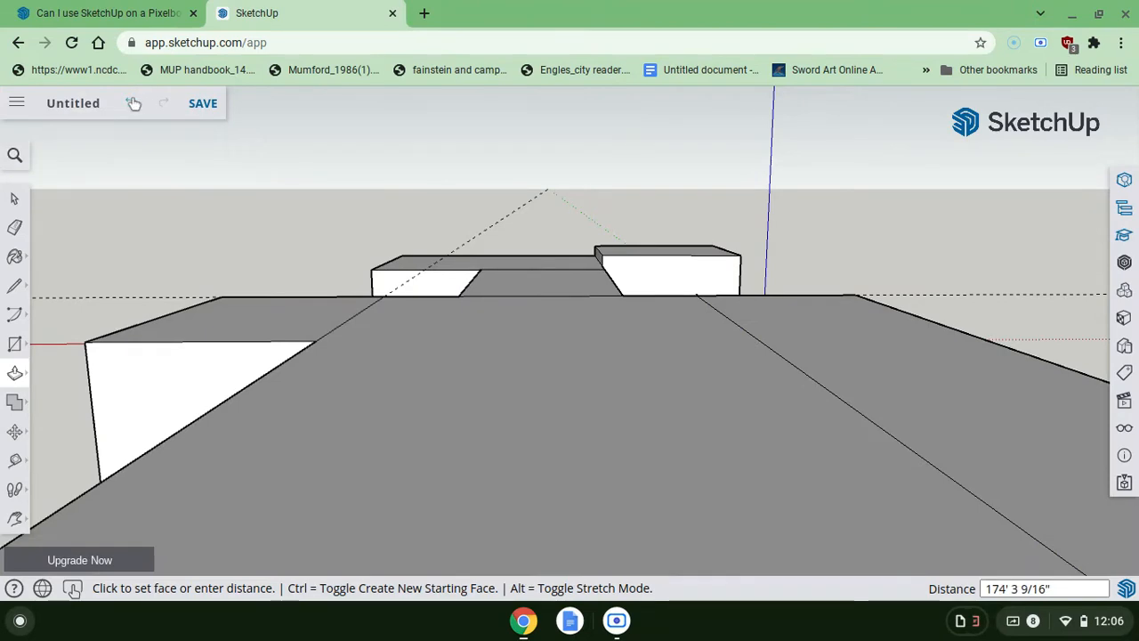
pyautogui.click(132, 105)
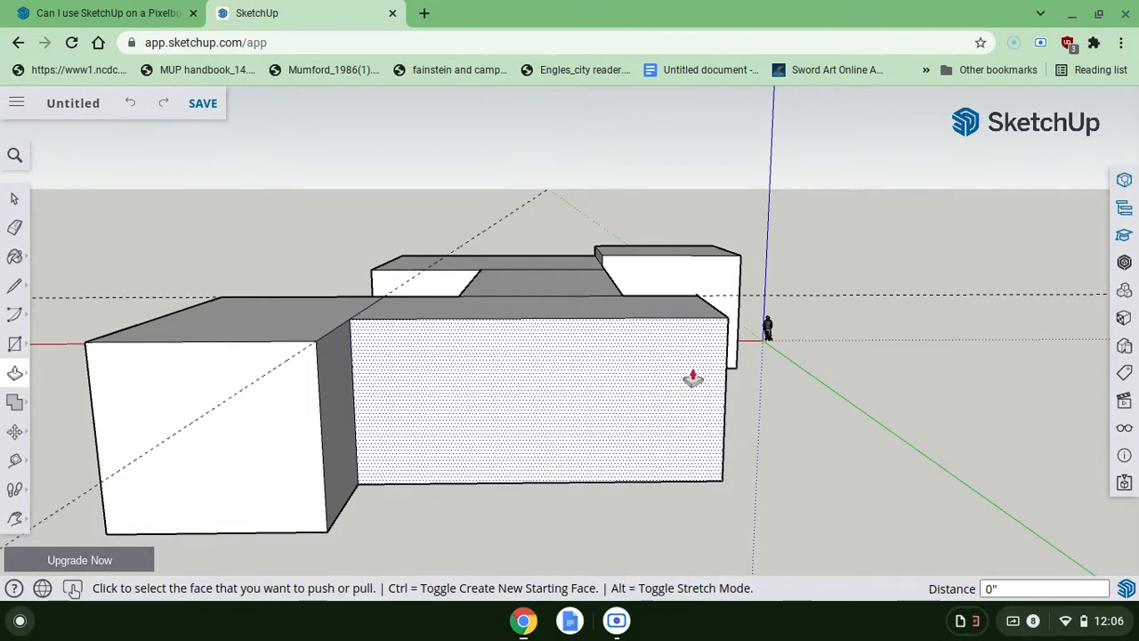
pyautogui.click(164, 103)
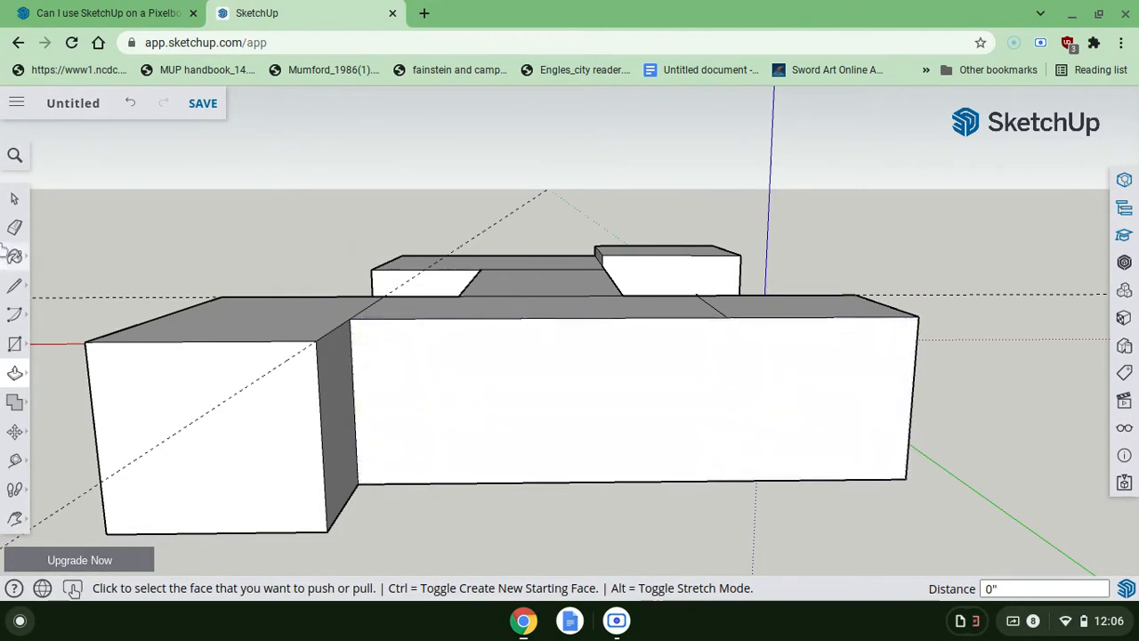
# - Draw a vertical line about 22' 6 7/8" long down the outer long side from the new dividing line's end to the bottom edge
pyautogui.click(14, 287)
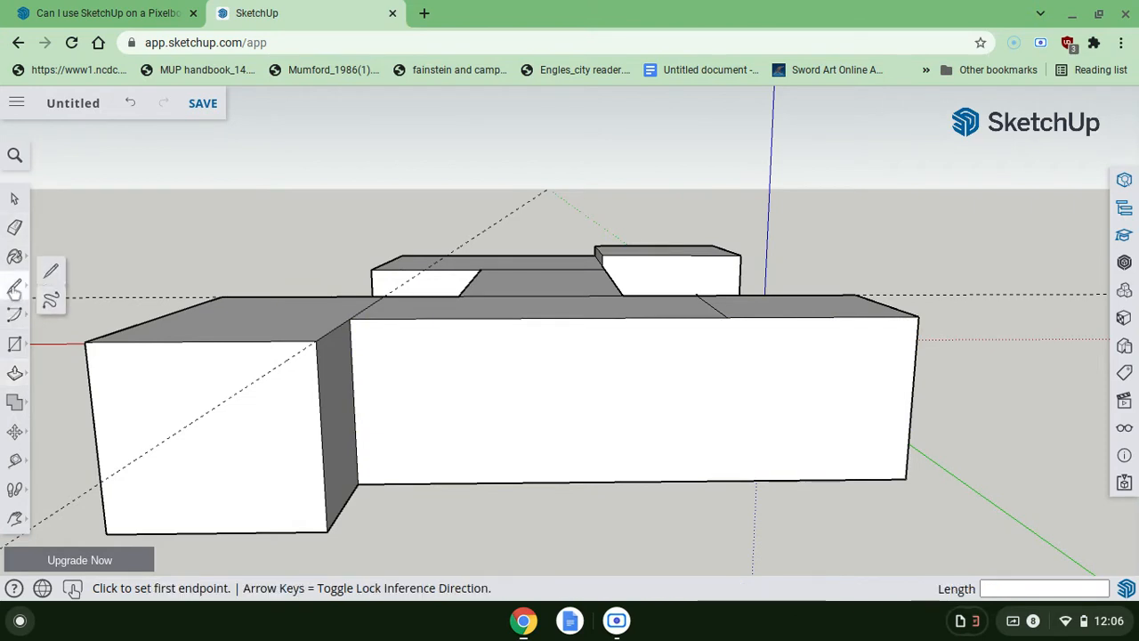
pyautogui.click(730, 316)
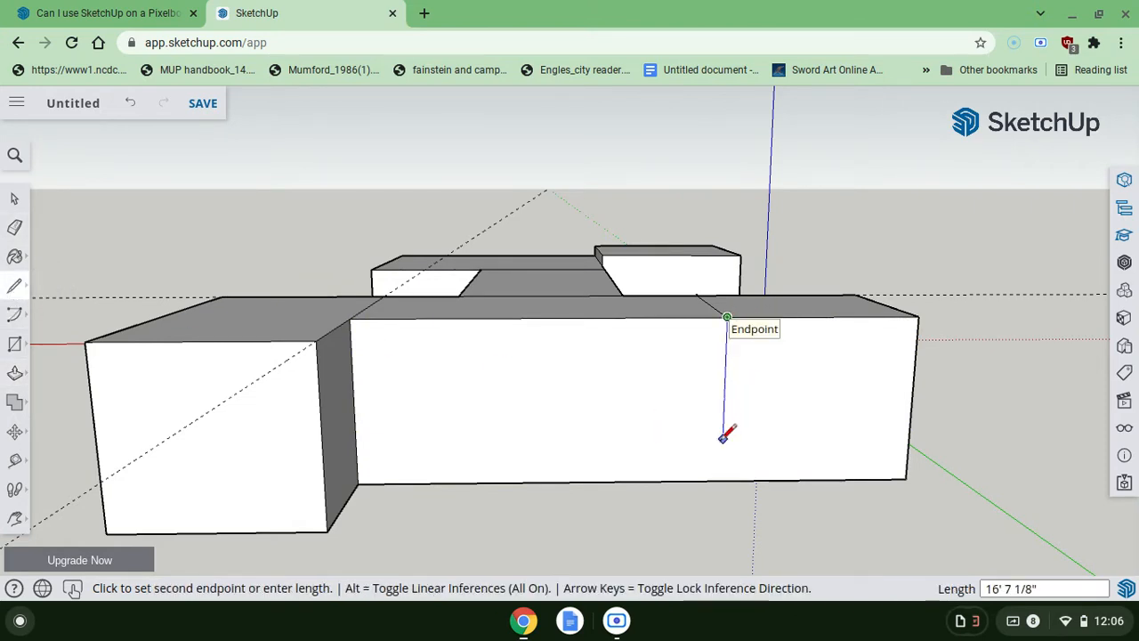
pyautogui.click(723, 480)
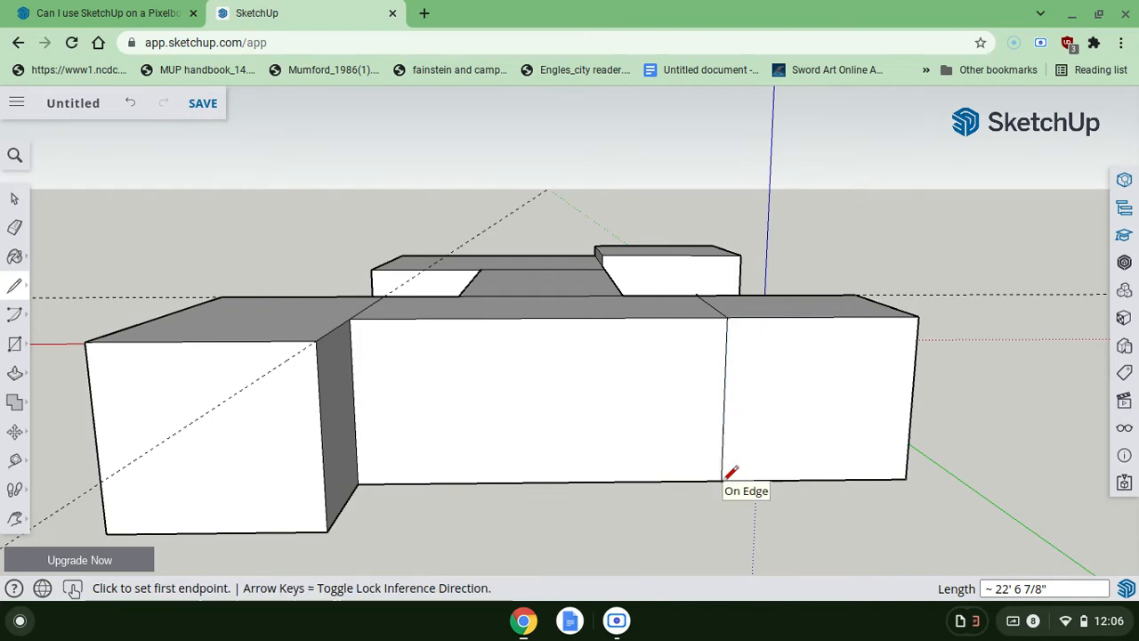
# - Pull the newly marked-off face on the outer long side out 15' 7 5/8", level with the opposite wing's outer corner
pyautogui.moveTo(760, 369); pyautogui.dragTo(614, 512, button='middle')
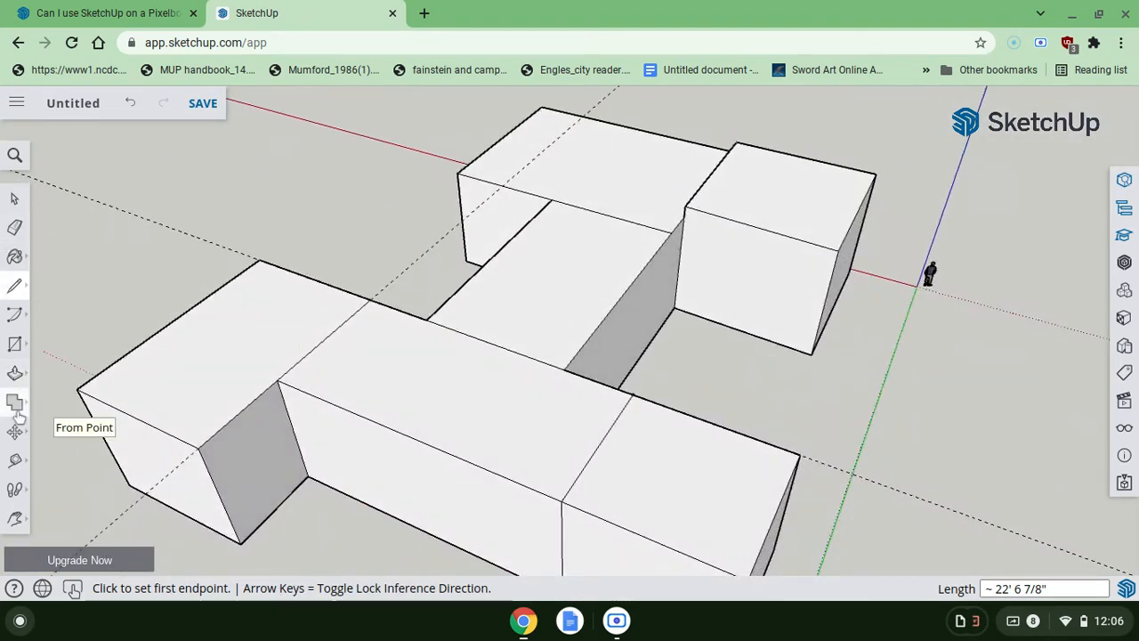
pyautogui.click(15, 373)
pyautogui.scroll(10, 428, 426)
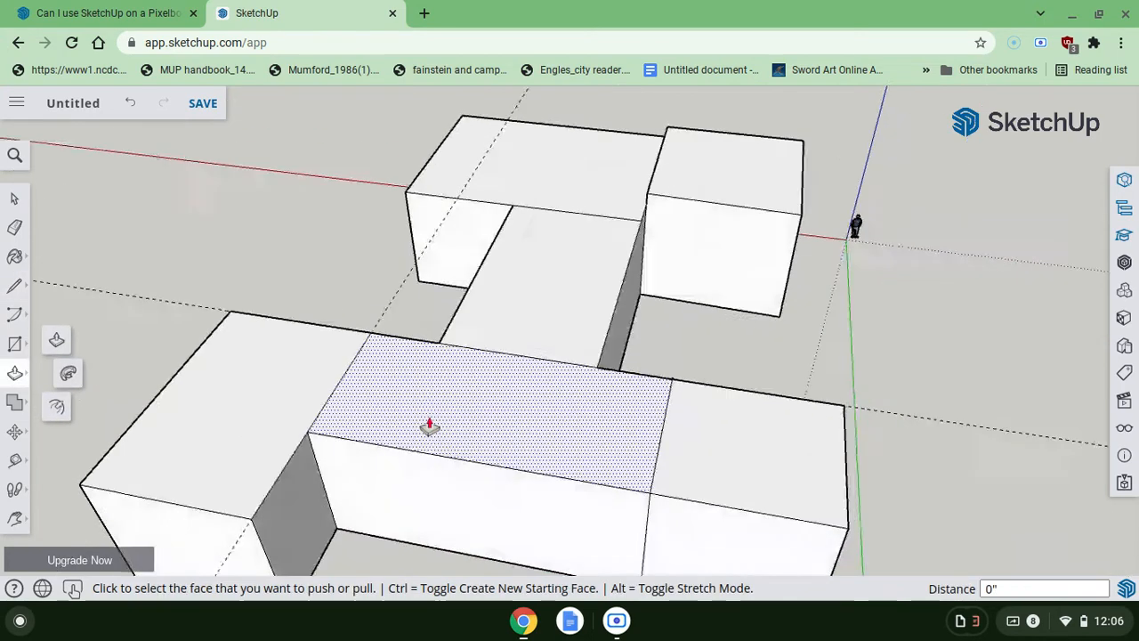
pyautogui.scroll(-4, 429, 425)
pyautogui.scroll(-2, 429, 425)
pyautogui.click(816, 295)
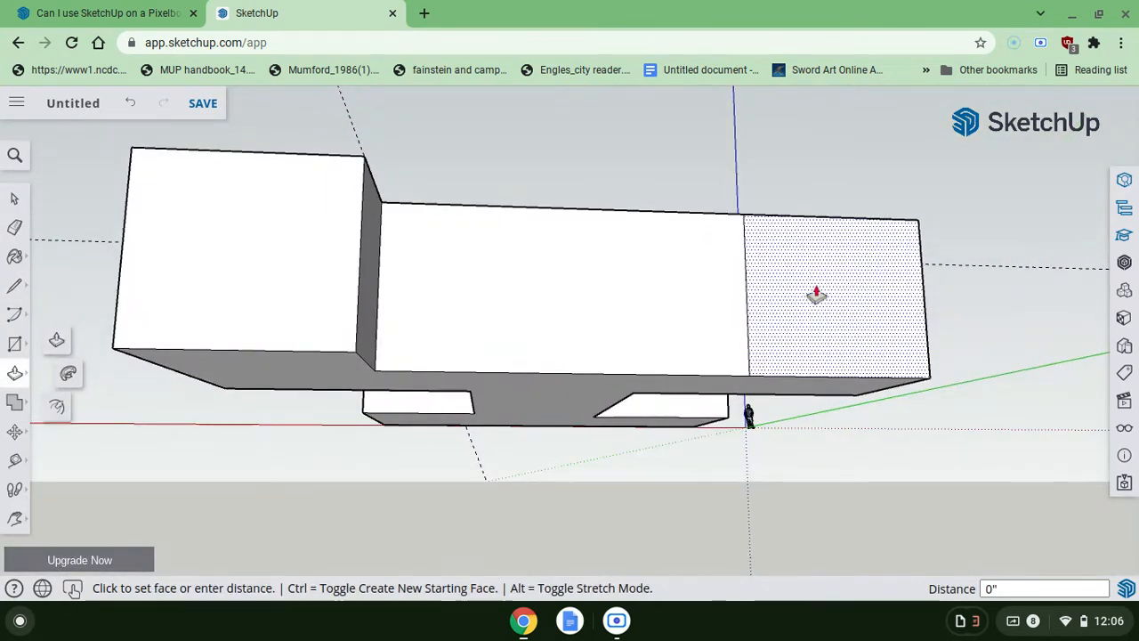
pyautogui.scroll(-10, 816, 295)
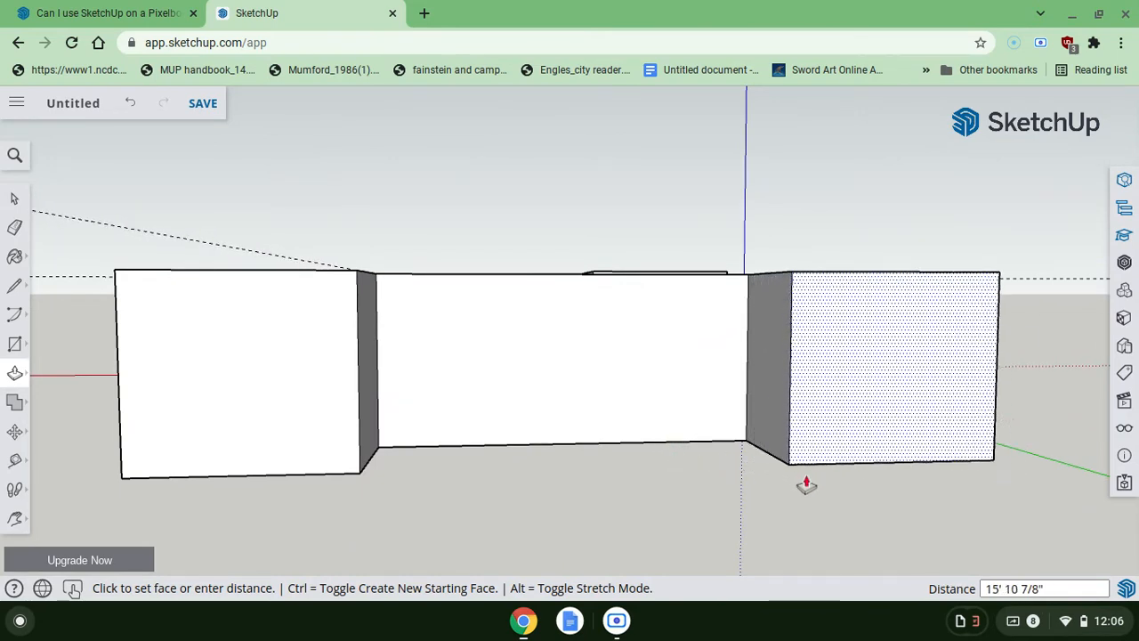
pyautogui.moveTo(808, 487); pyautogui.dragTo(809, 483, button='middle')
pyautogui.moveTo(1037, 396); pyautogui.dragTo(169, 505, button='middle')
pyautogui.moveTo(570, 356); pyautogui.dragTo(676, 414, button='middle')
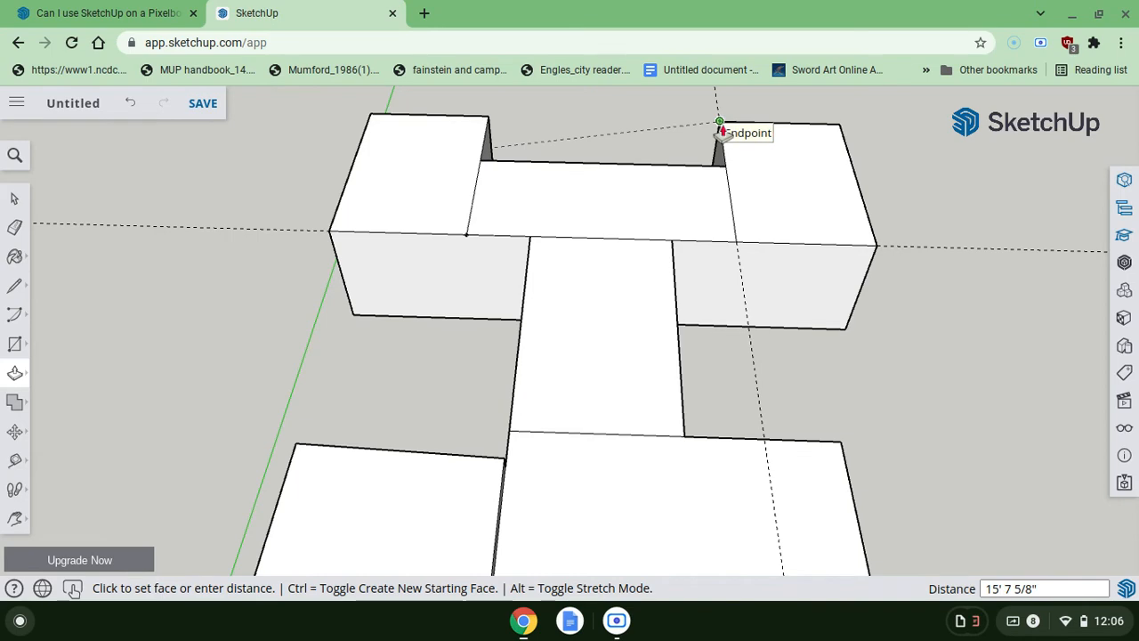
pyautogui.moveTo(722, 131)
pyautogui.mouseDown(button='middle')
pyautogui.moveTo(719, 232)
pyautogui.moveTo(722, 131)
pyautogui.mouseUp(button='middle')
pyautogui.click(722, 129)
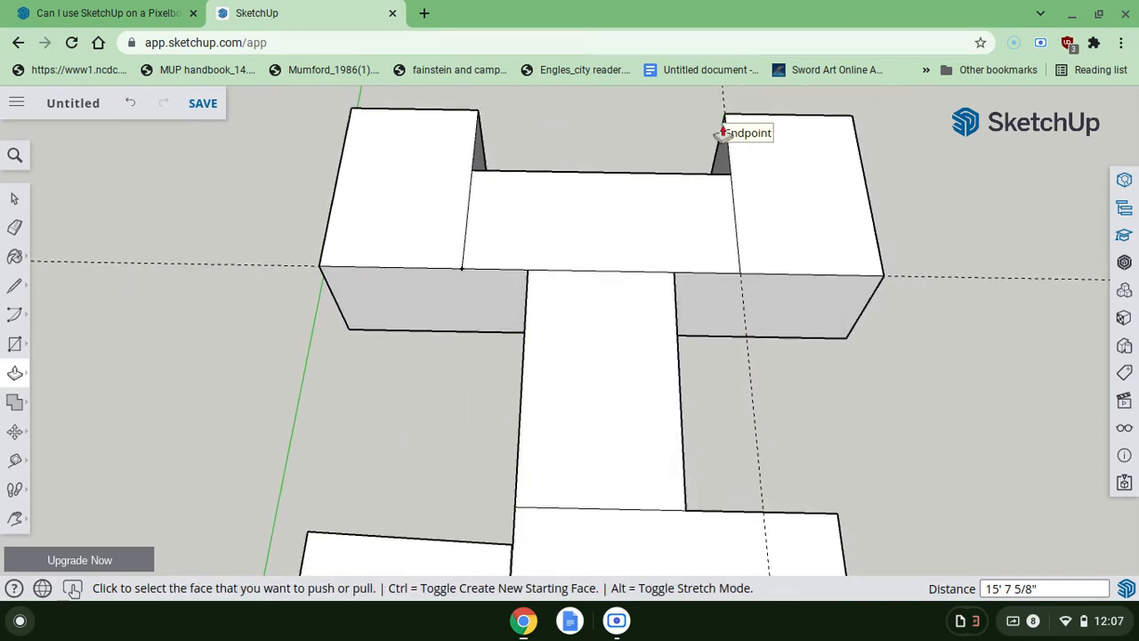
pyautogui.moveTo(461, 250); pyautogui.dragTo(68, 356, button='middle')
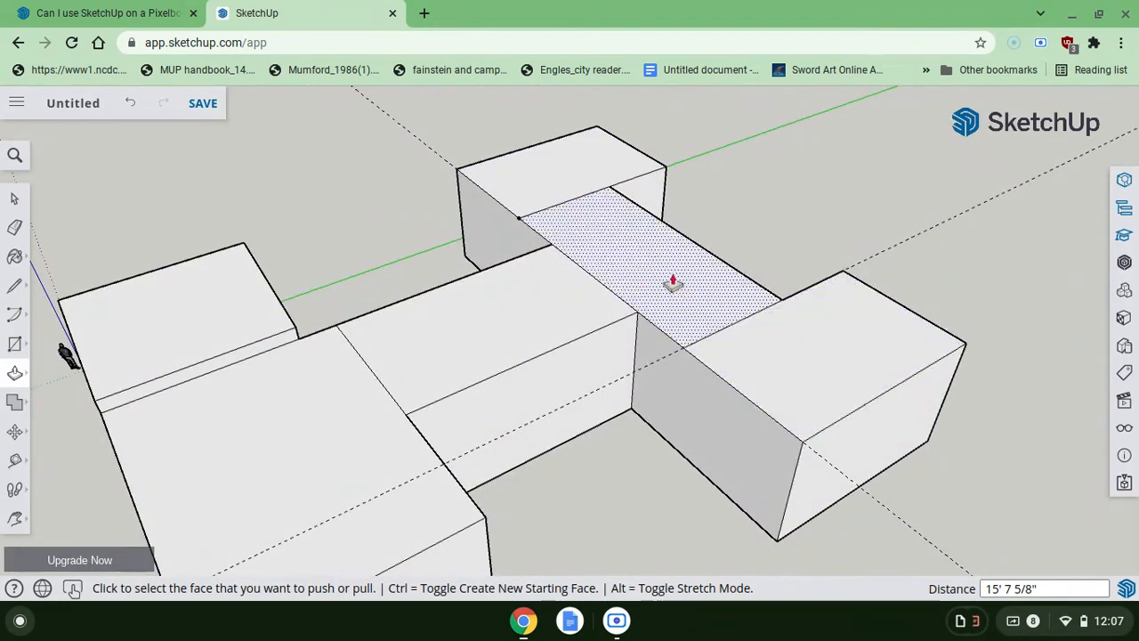
pyautogui.moveTo(471, 424); pyautogui.dragTo(353, 550, button='middle')
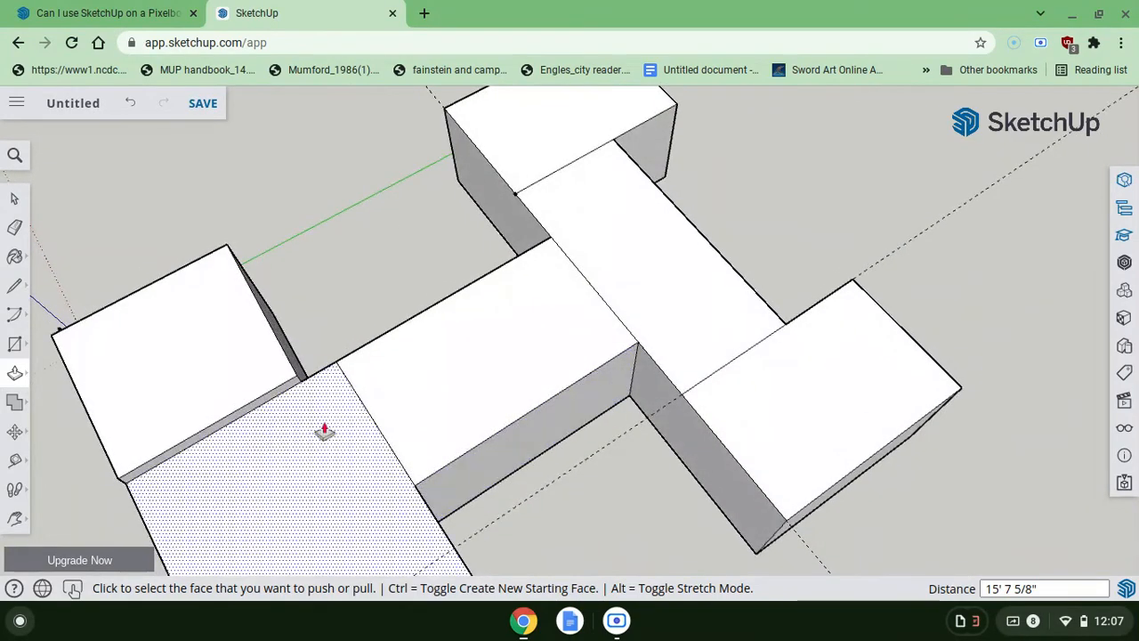
# - Draw a line about 5' 11" long outward from the end wing's lower inner corner, continuing its inner bottom edge
pyautogui.moveTo(325, 432); pyautogui.dragTo(301, 387, button='middle')
pyautogui.moveTo(273, 178); pyautogui.dragTo(272, 180, button='middle')
pyautogui.scroll(-3, 479, 467)
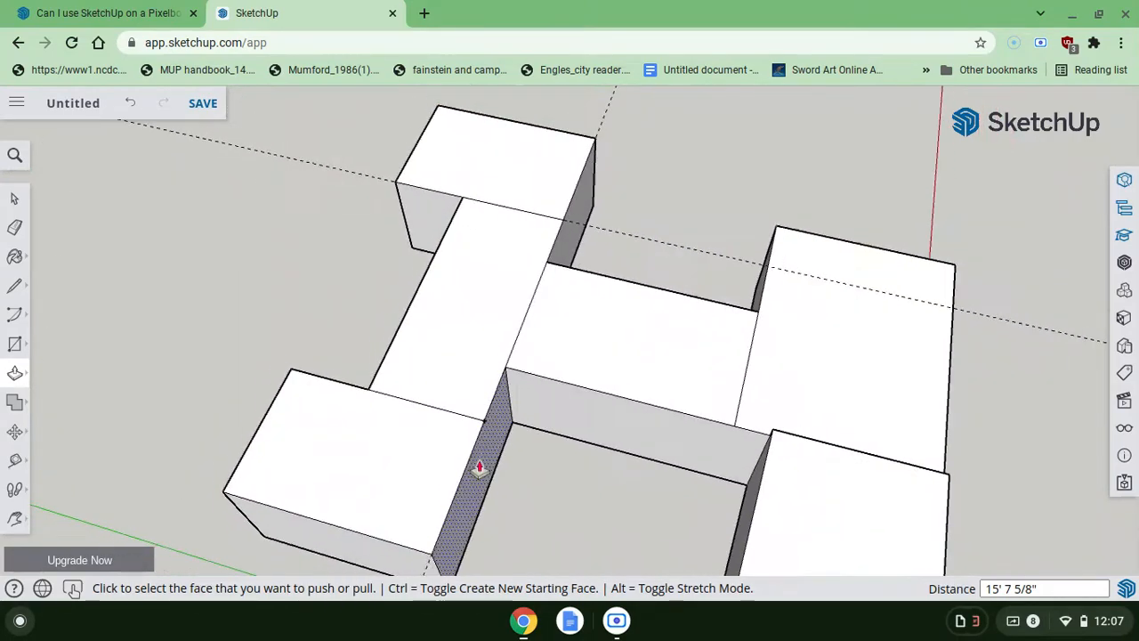
pyautogui.moveTo(534, 534); pyautogui.dragTo(504, 528, button='middle')
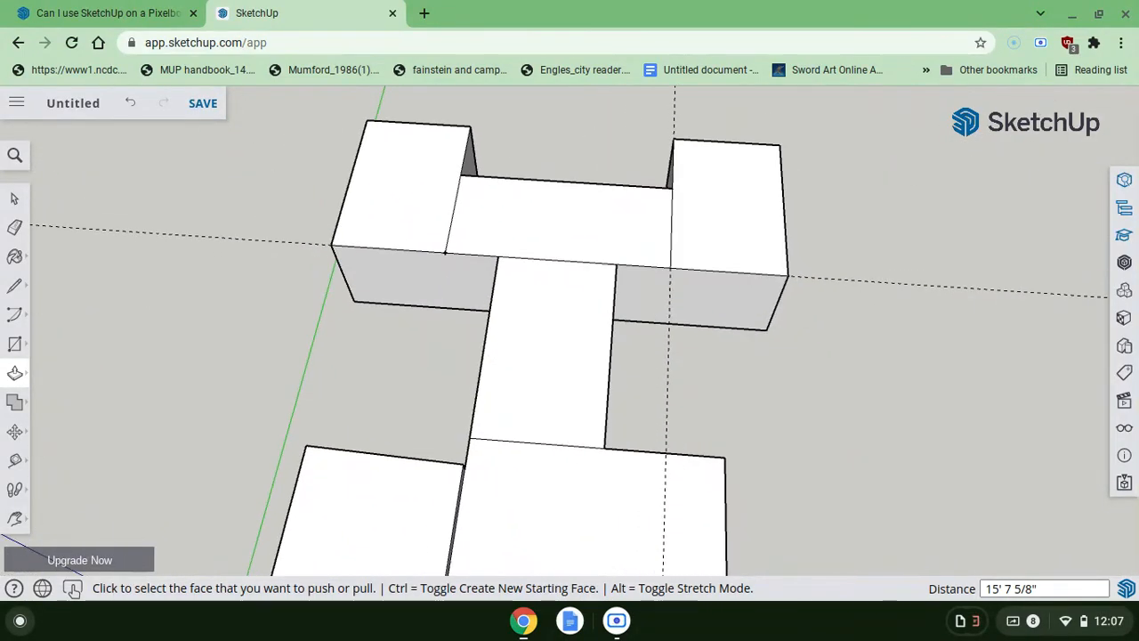
pyautogui.moveTo(309, 442); pyautogui.dragTo(1026, 570, button='middle')
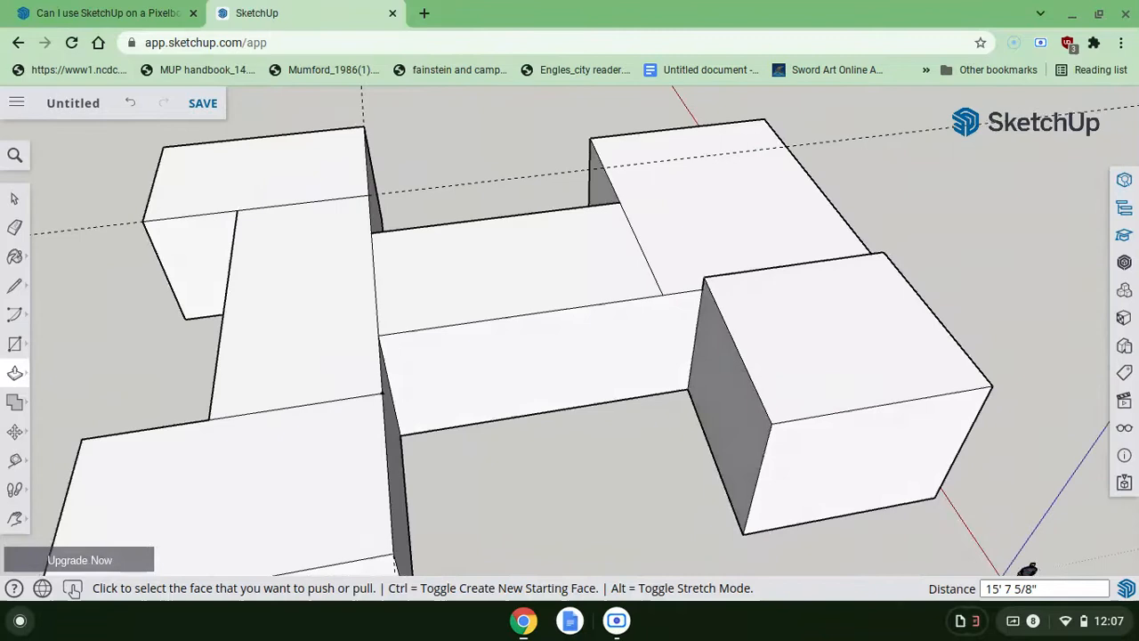
pyautogui.click(15, 286)
pyautogui.scroll(4, 473, 405)
pyautogui.moveTo(473, 420); pyautogui.dragTo(473, 420, button='middle')
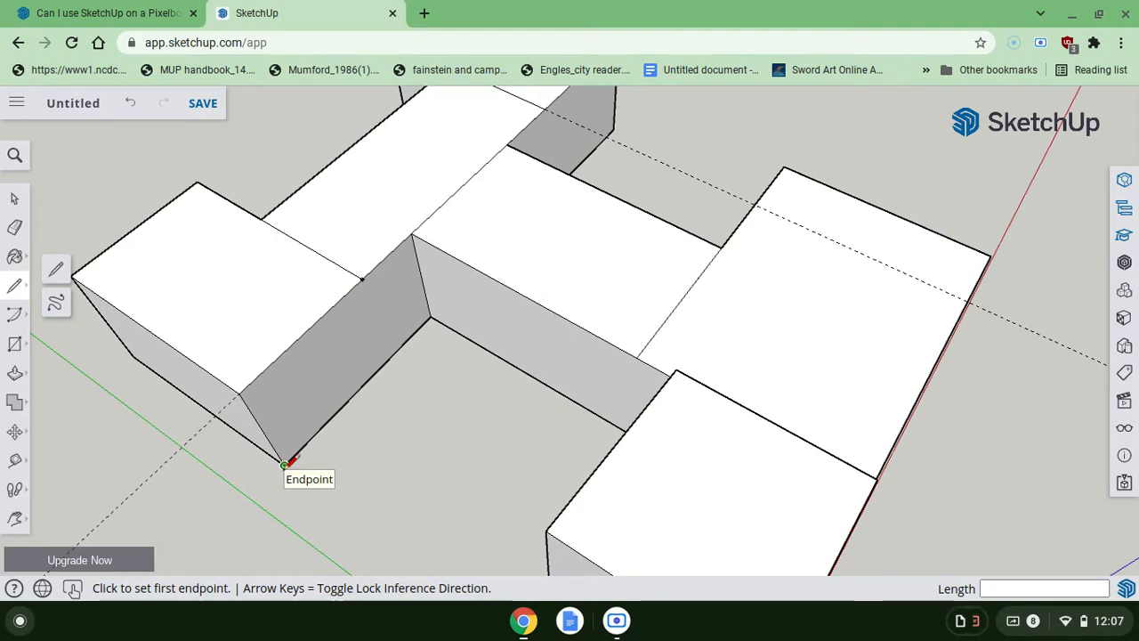
pyautogui.click(284, 464)
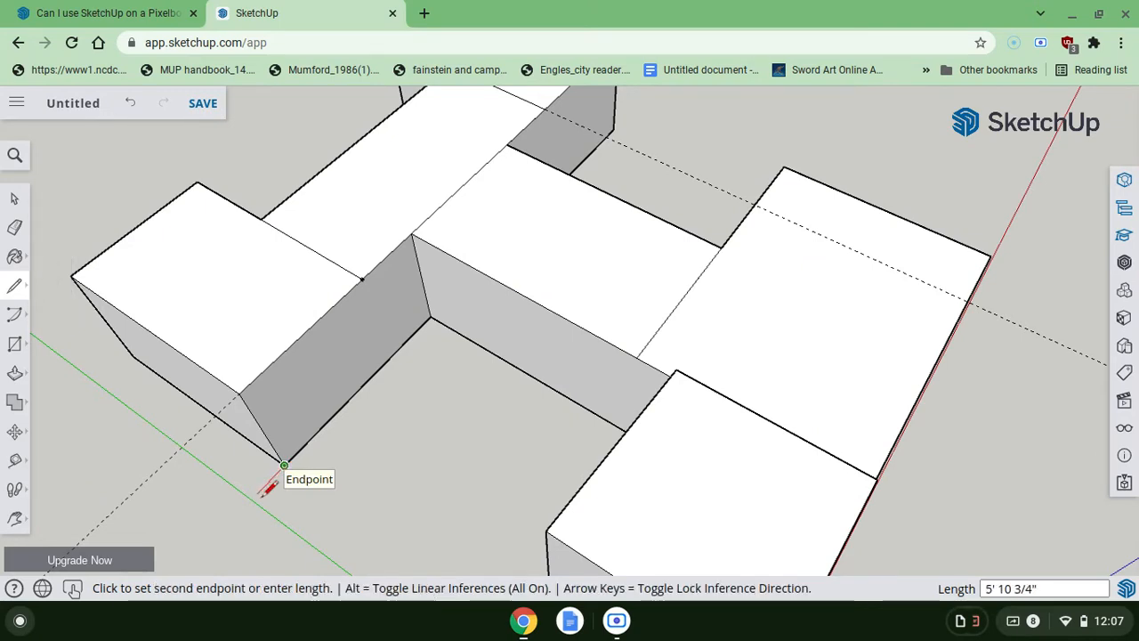
pyautogui.click(256, 492)
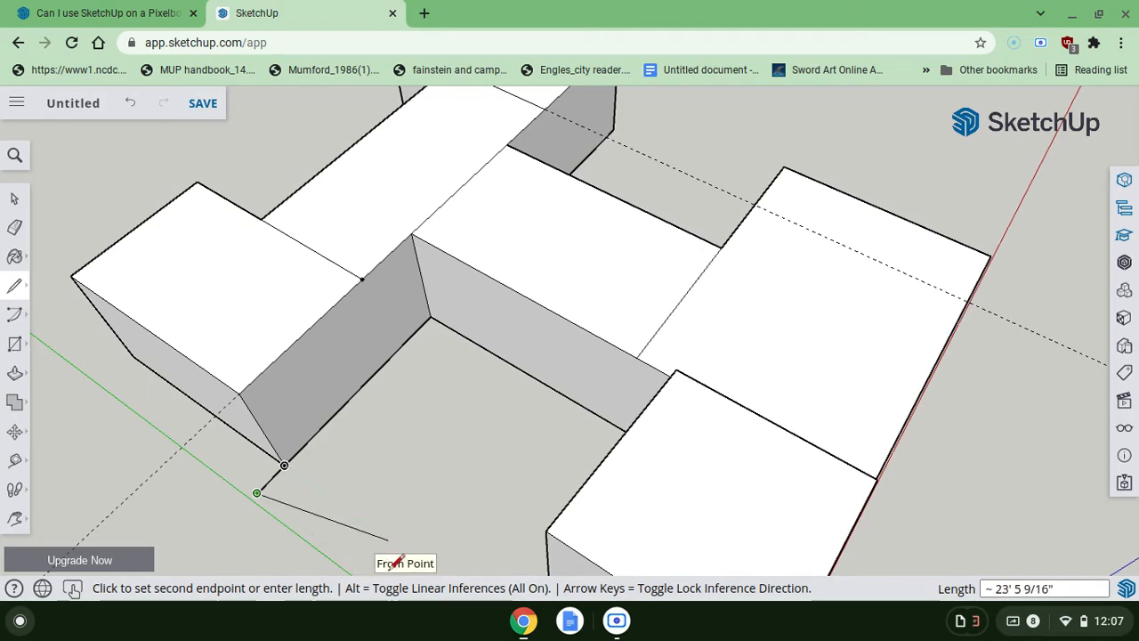
# - Continue the line parallel to the green axis and back to the opposite wing's lower corner, closing a ground face in the courtyard
pyautogui.moveTo(361, 576); pyautogui.dragTo(244, 549, button='middle')
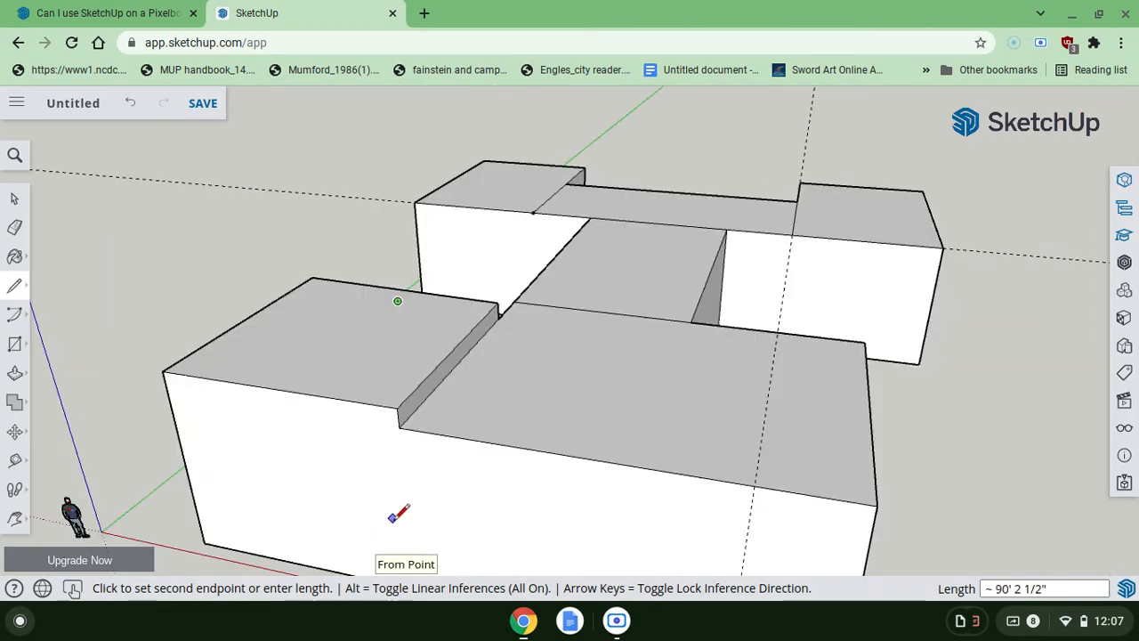
pyautogui.moveTo(218, 473); pyautogui.dragTo(371, 470, button='middle')
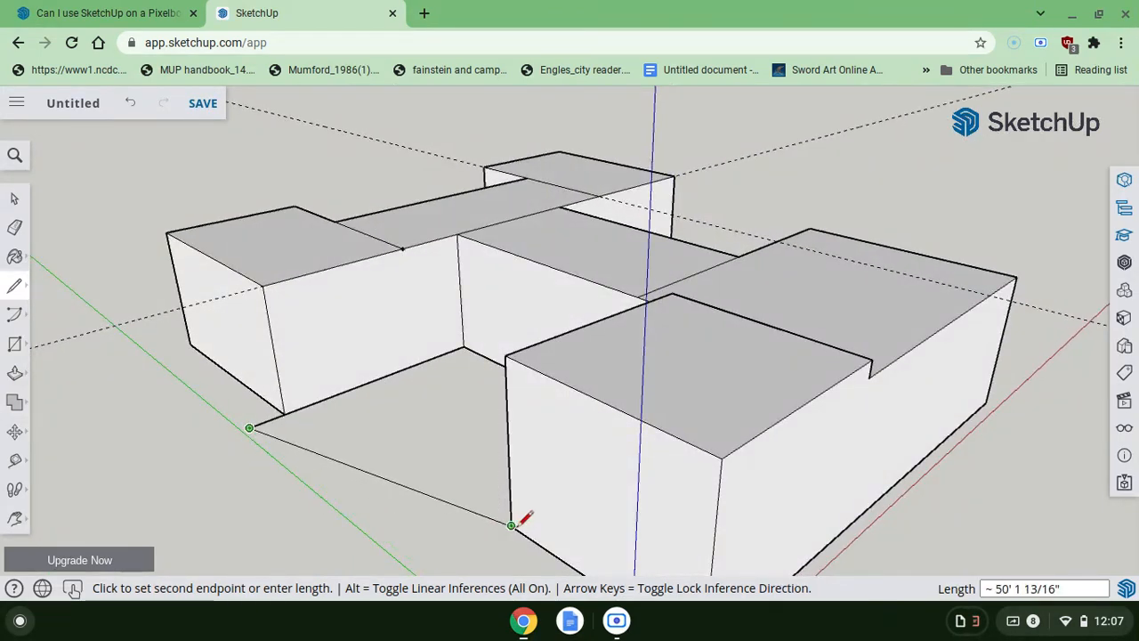
pyautogui.click(429, 572)
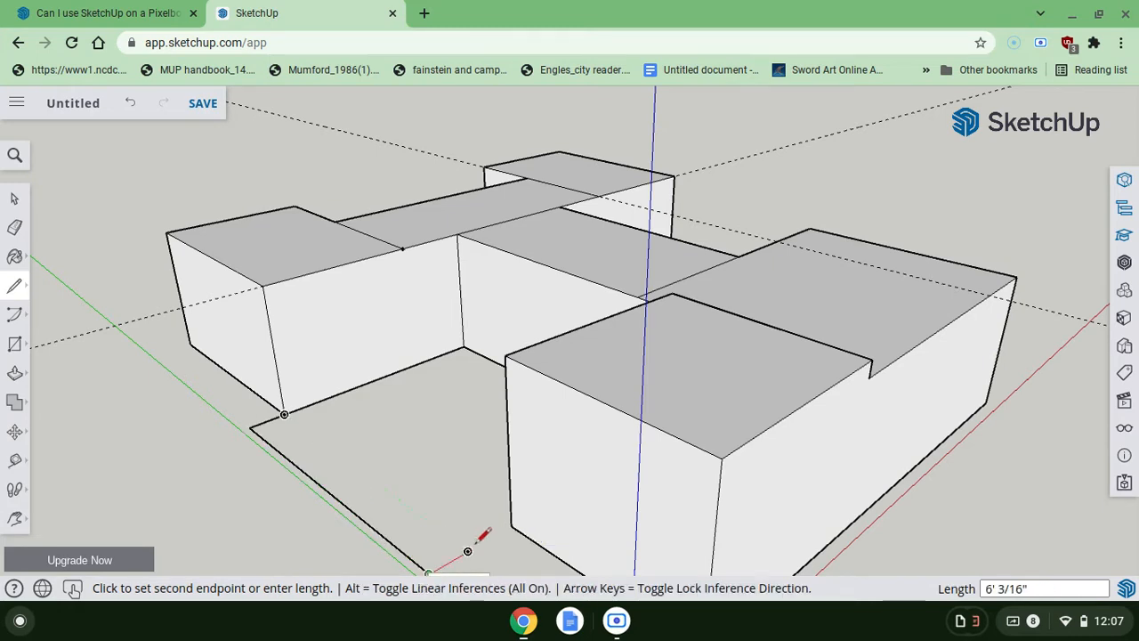
pyautogui.click(512, 525)
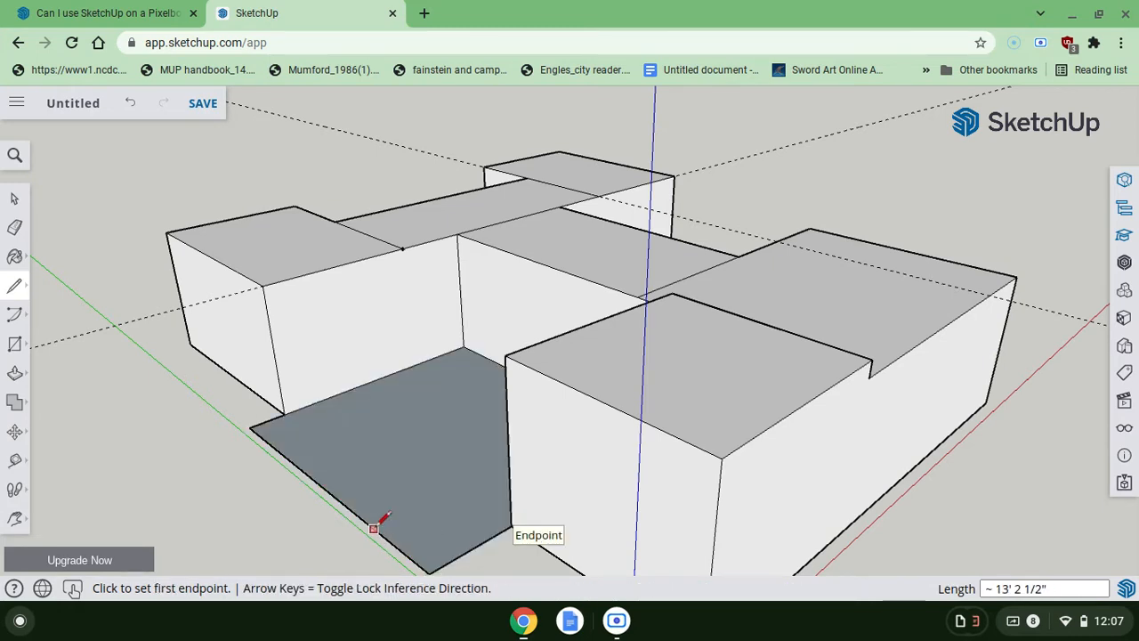
# - Mark off a rectangle at the ground face's outer corner beside the end wing, with its inner long side about 19' 3" long
pyautogui.moveTo(377, 527); pyautogui.dragTo(378, 526, button='middle')
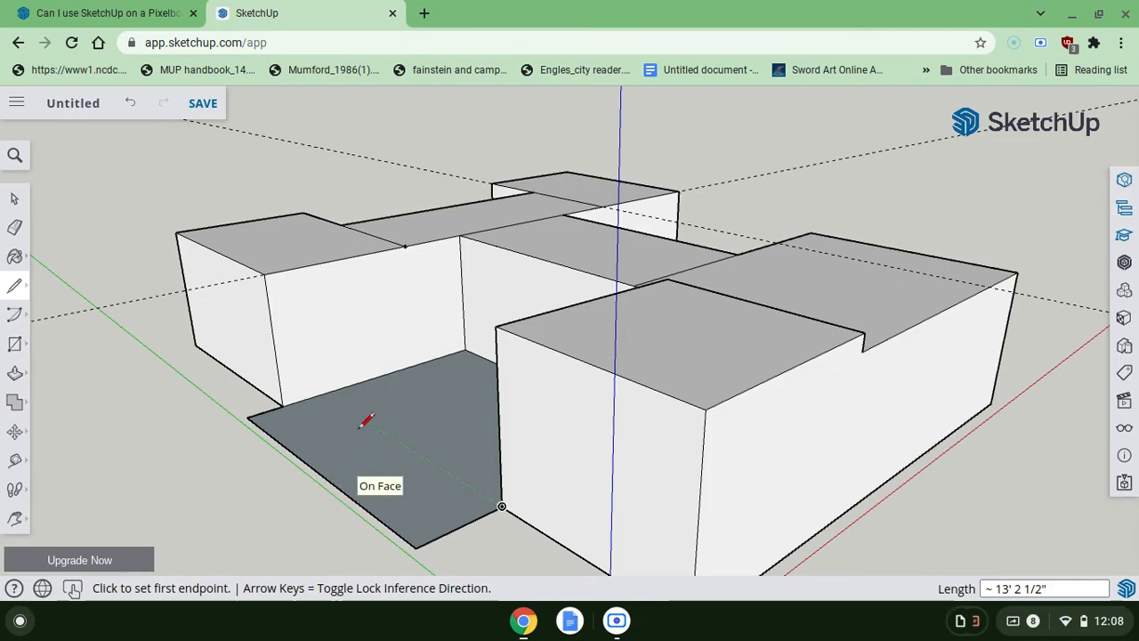
pyautogui.moveTo(361, 429); pyautogui.dragTo(289, 490, button='middle')
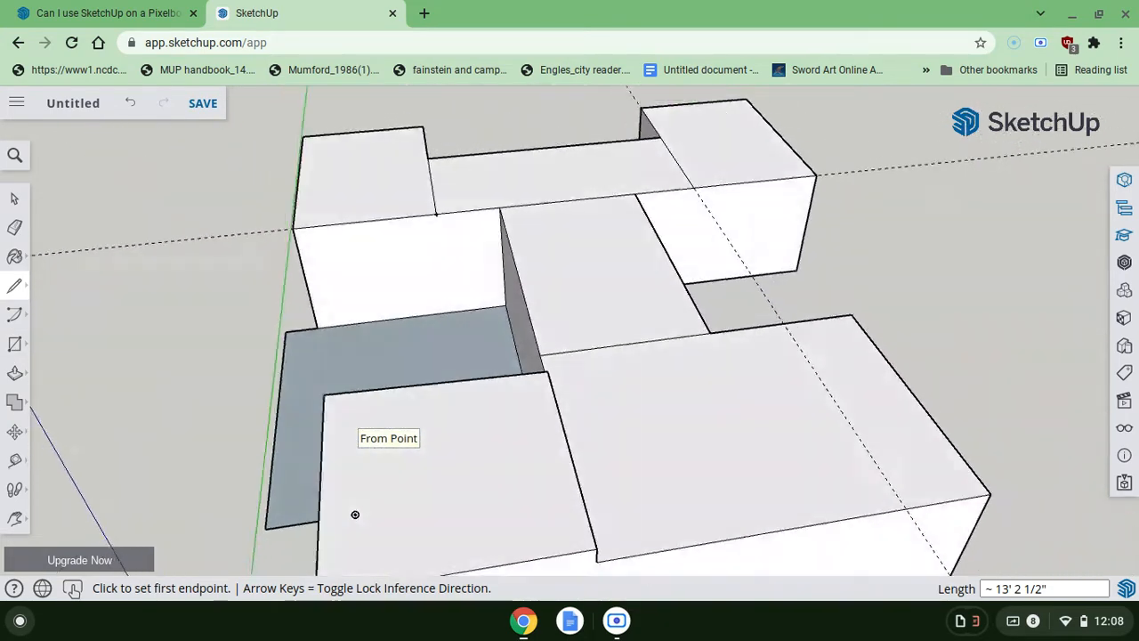
pyautogui.moveTo(356, 514); pyautogui.dragTo(525, 401, button='middle')
pyautogui.moveTo(536, 462); pyautogui.dragTo(543, 463, button='middle')
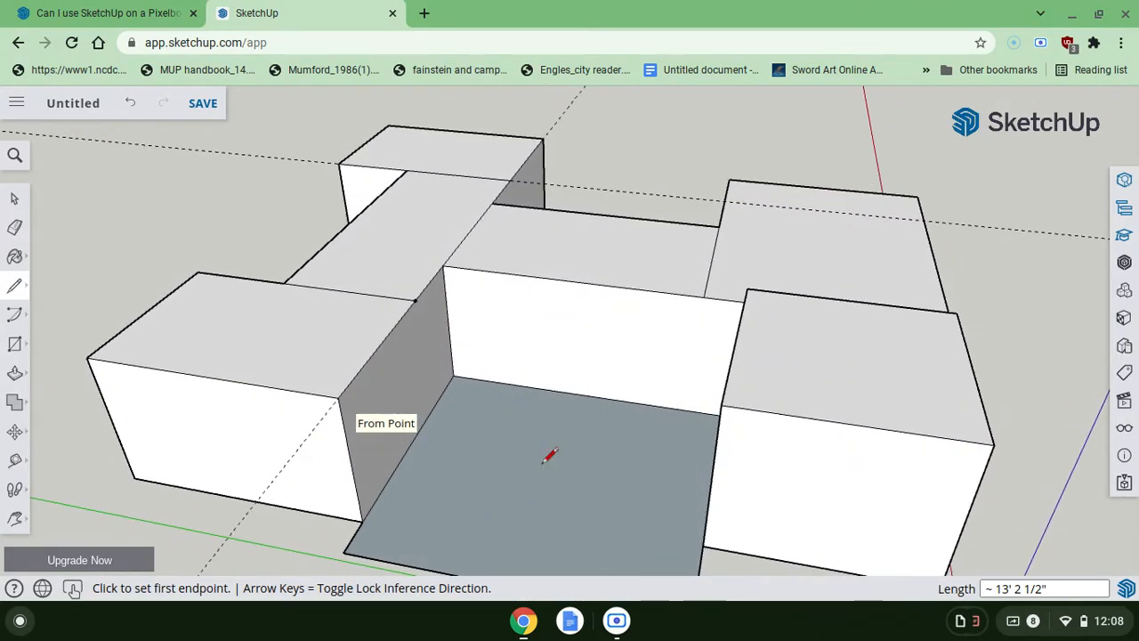
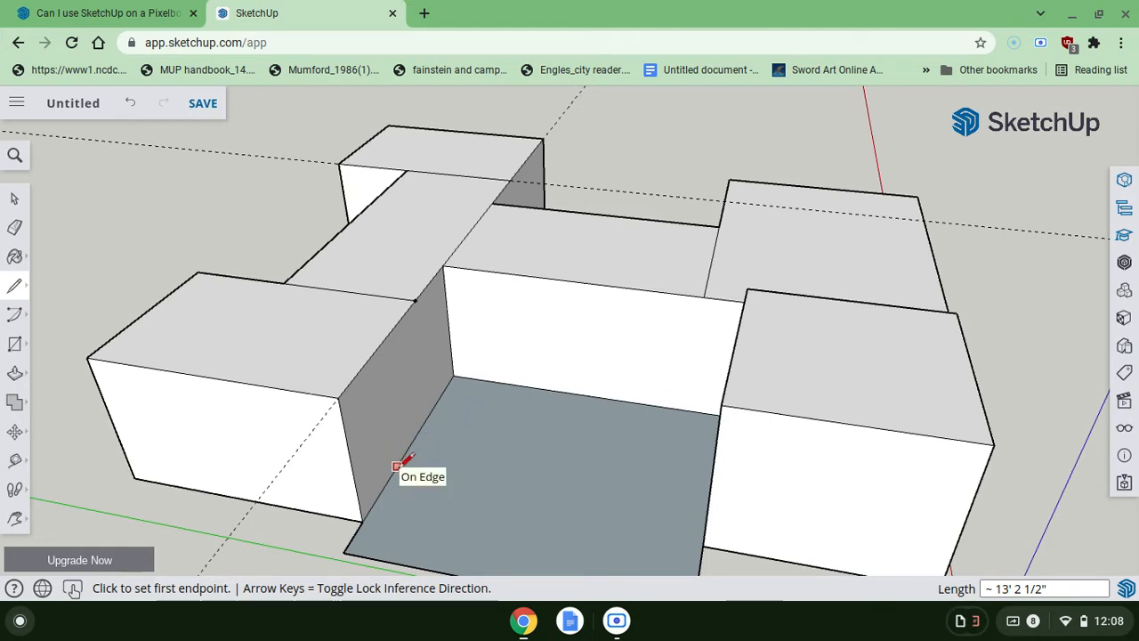
pyautogui.click(399, 462)
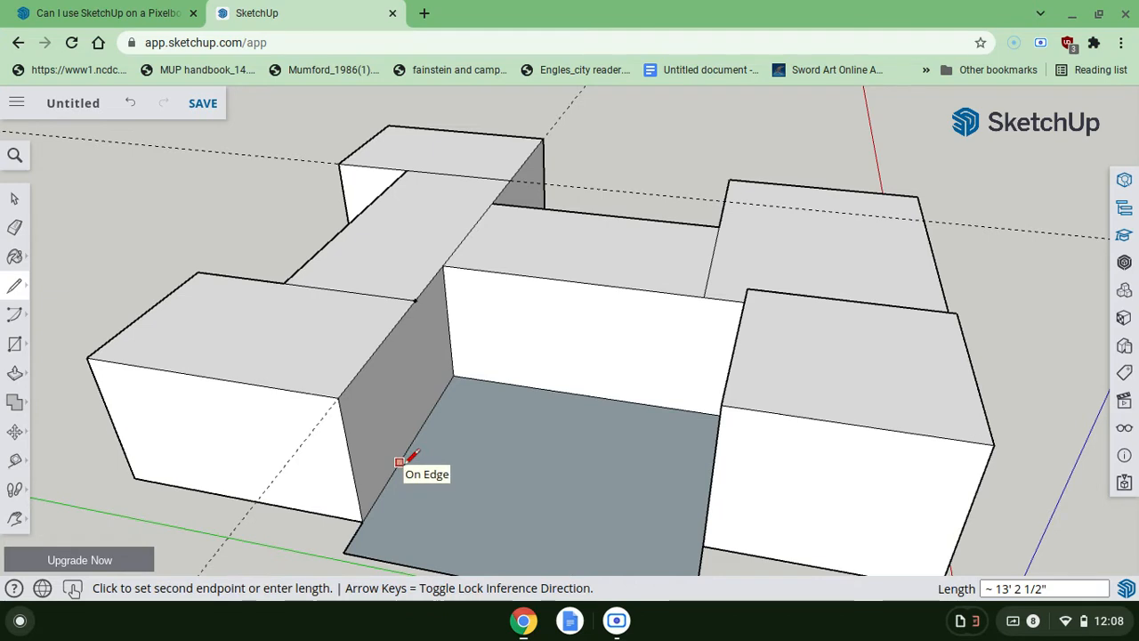
pyautogui.click(491, 478)
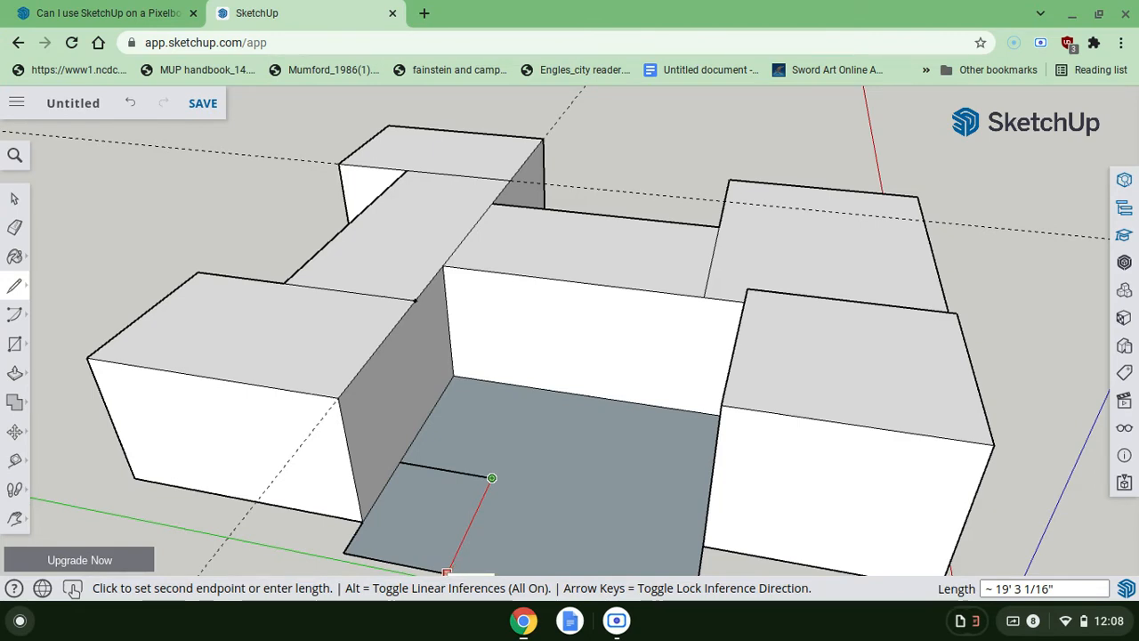
pyautogui.click(446, 571)
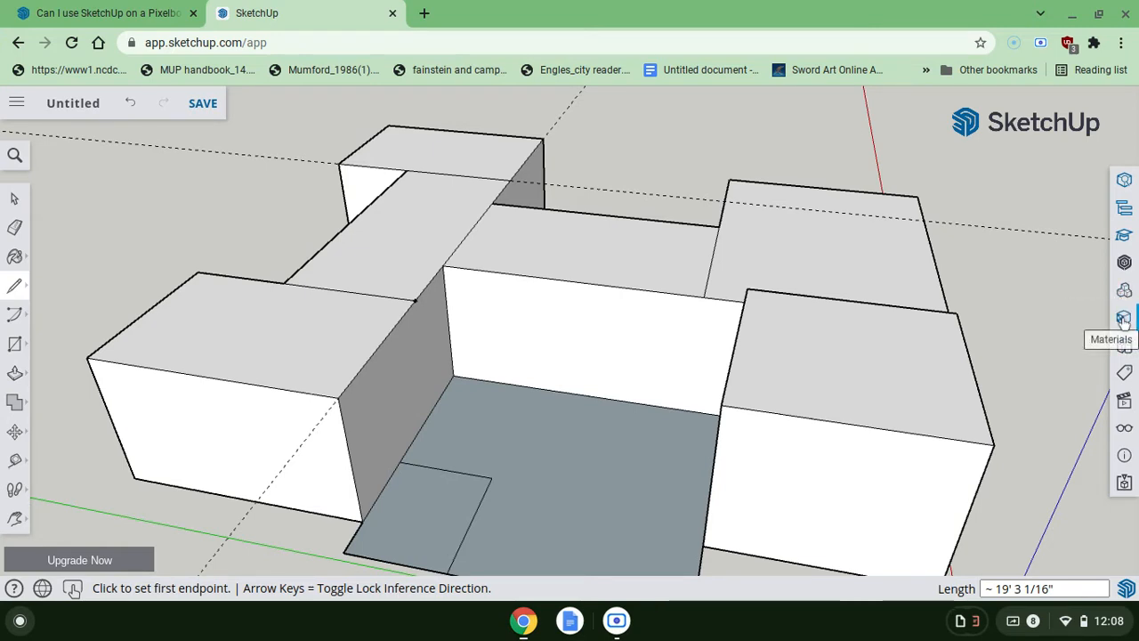
# - Bring up the materials collection and collapse the Instructor help above it
pyautogui.click(1123, 318)
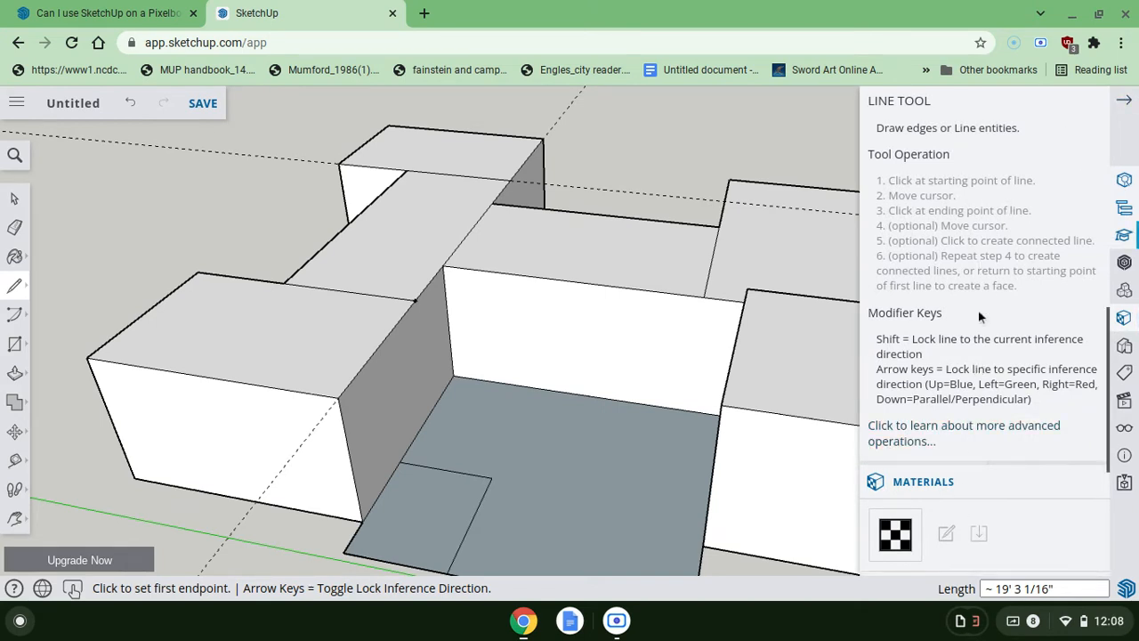
pyautogui.scroll(5, 978, 310)
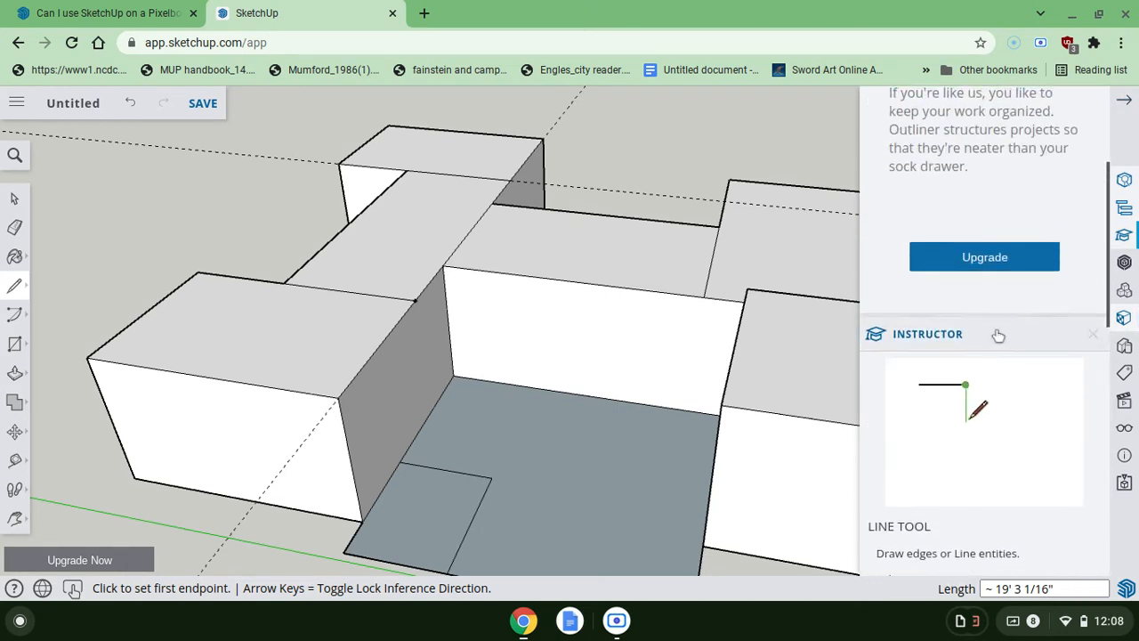
pyautogui.click(999, 335)
pyautogui.scroll(-3, 998, 334)
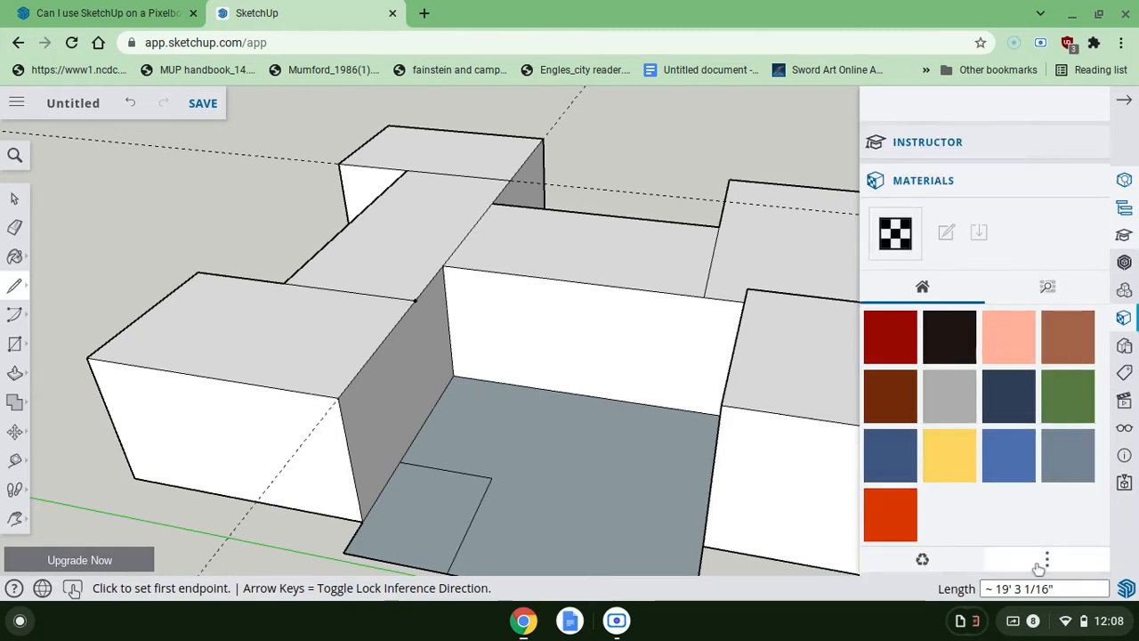
# - Show the model's own materials as a list of names and look through them
pyautogui.click(1052, 294)
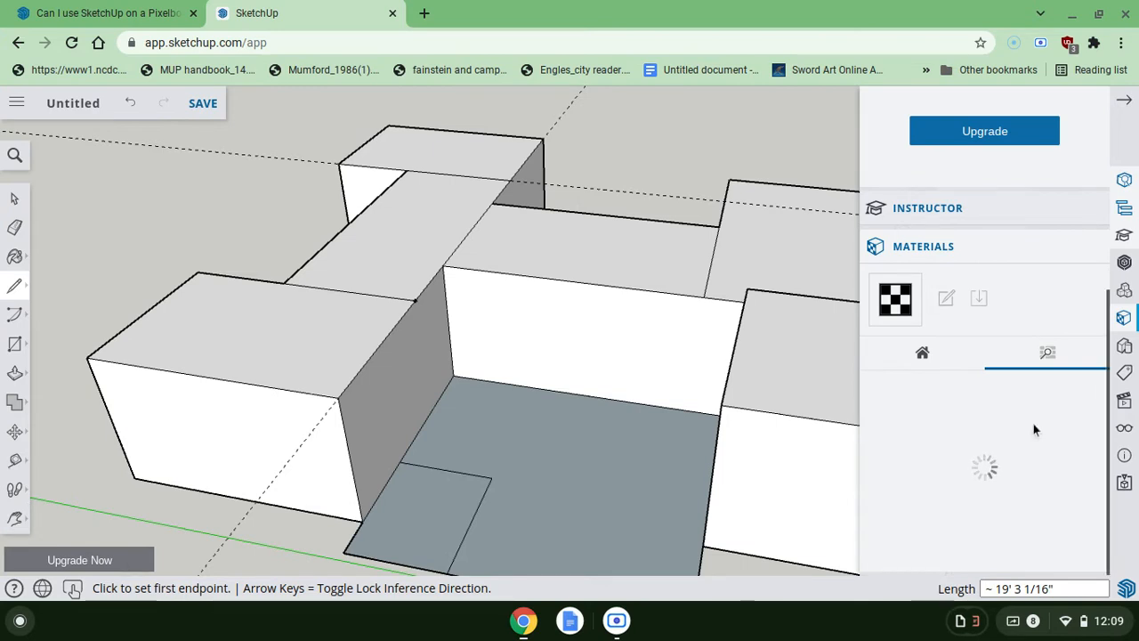
pyautogui.click(955, 361)
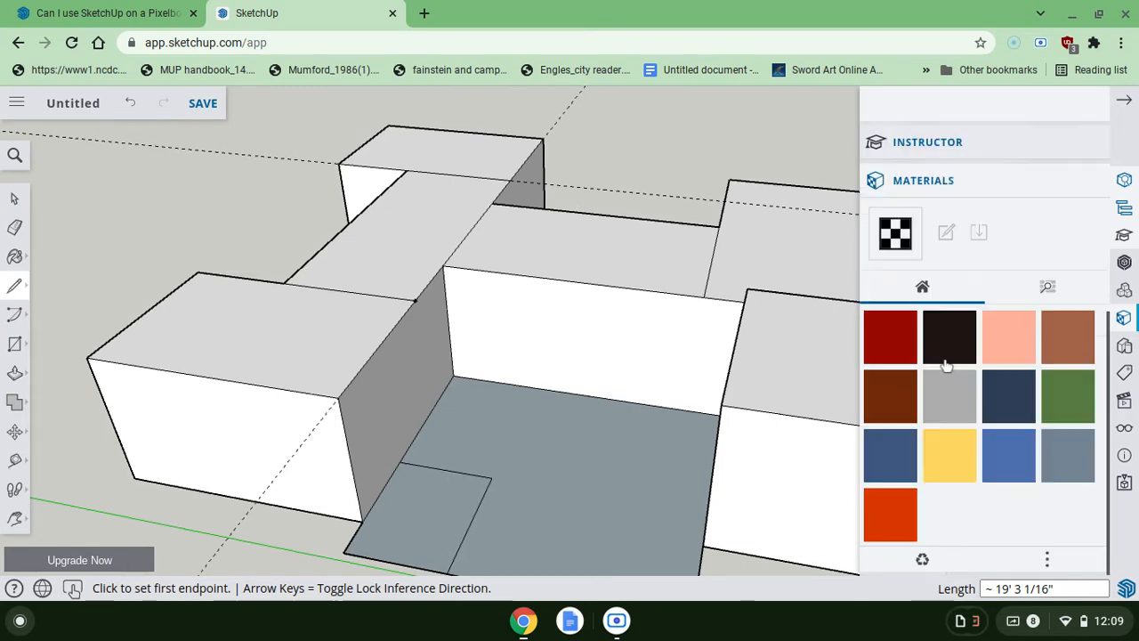
pyautogui.click(1048, 561)
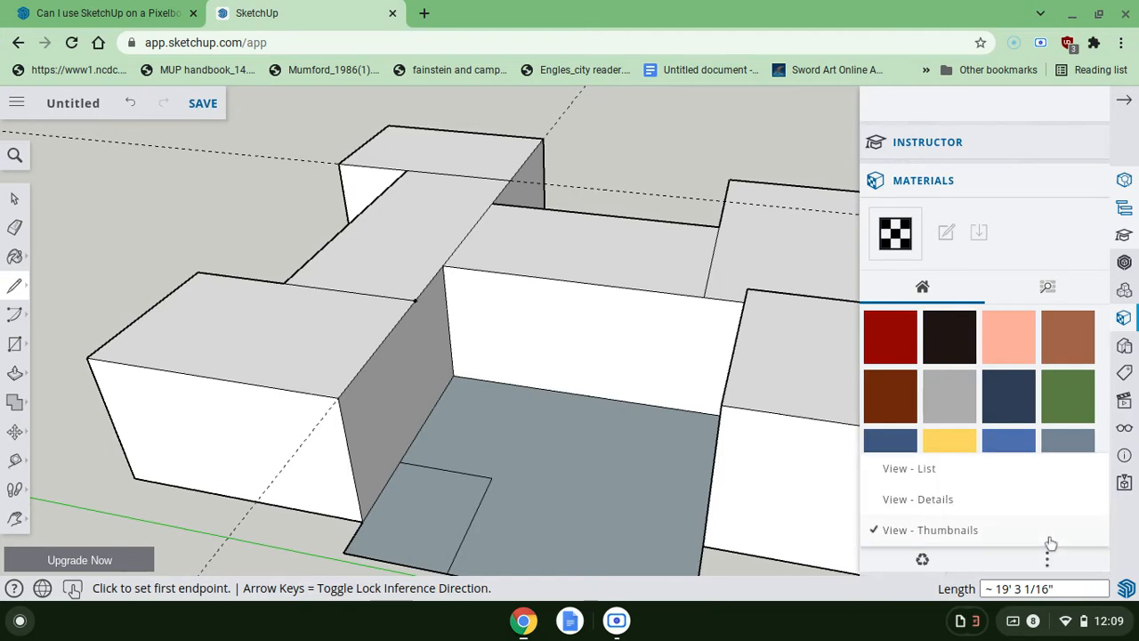
pyautogui.click(972, 479)
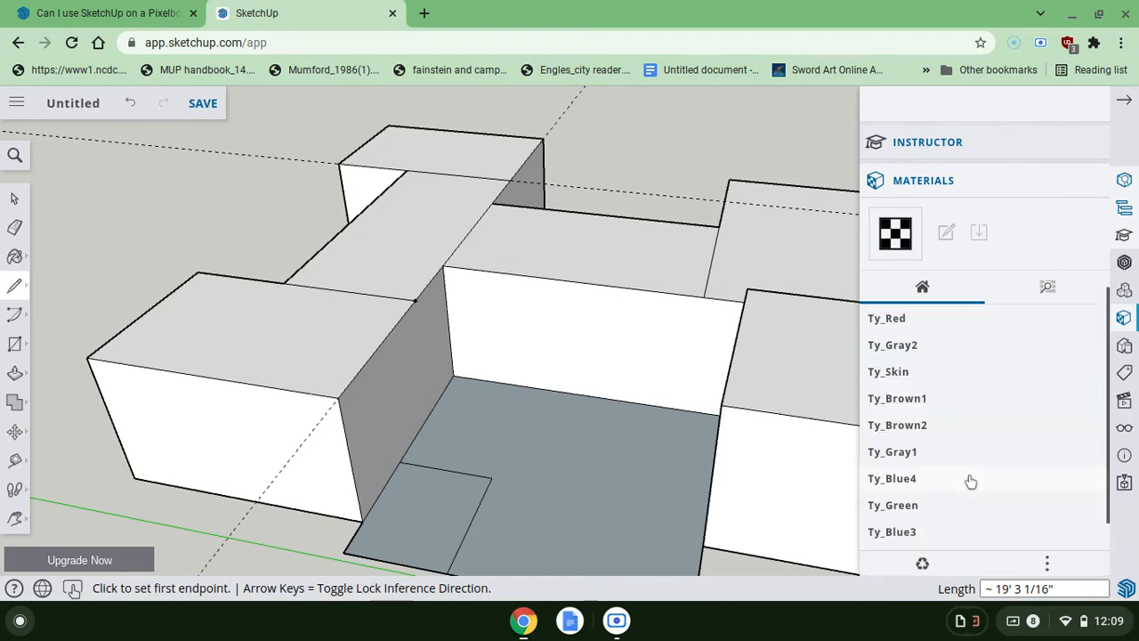
pyautogui.scroll(-2, 971, 482)
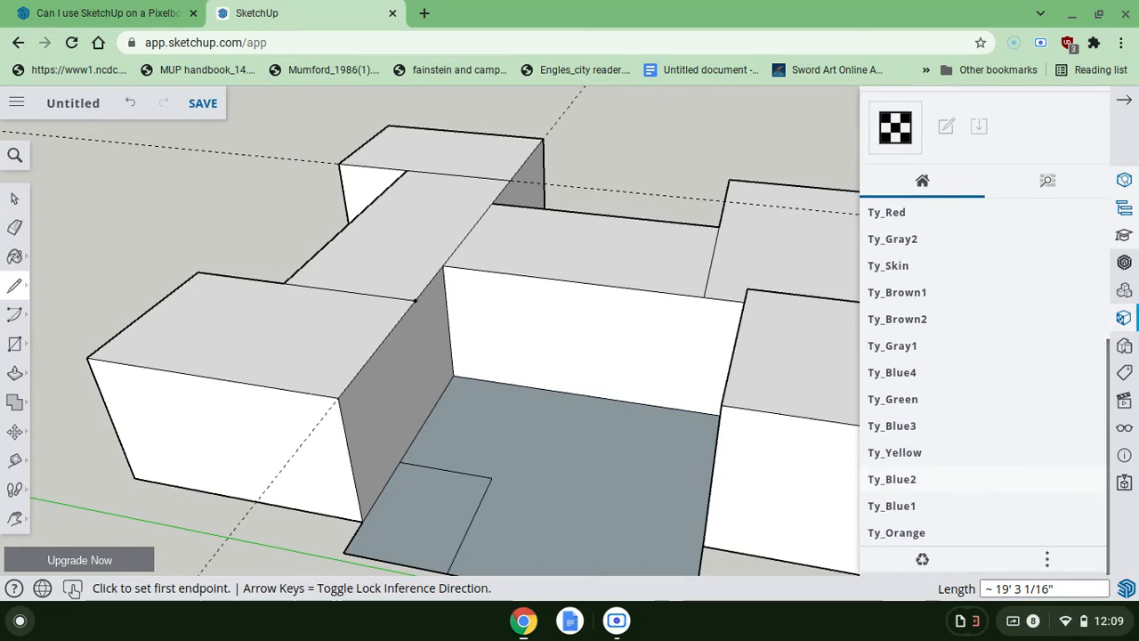
pyautogui.scroll(3, 971, 481)
pyautogui.scroll(-2, 971, 481)
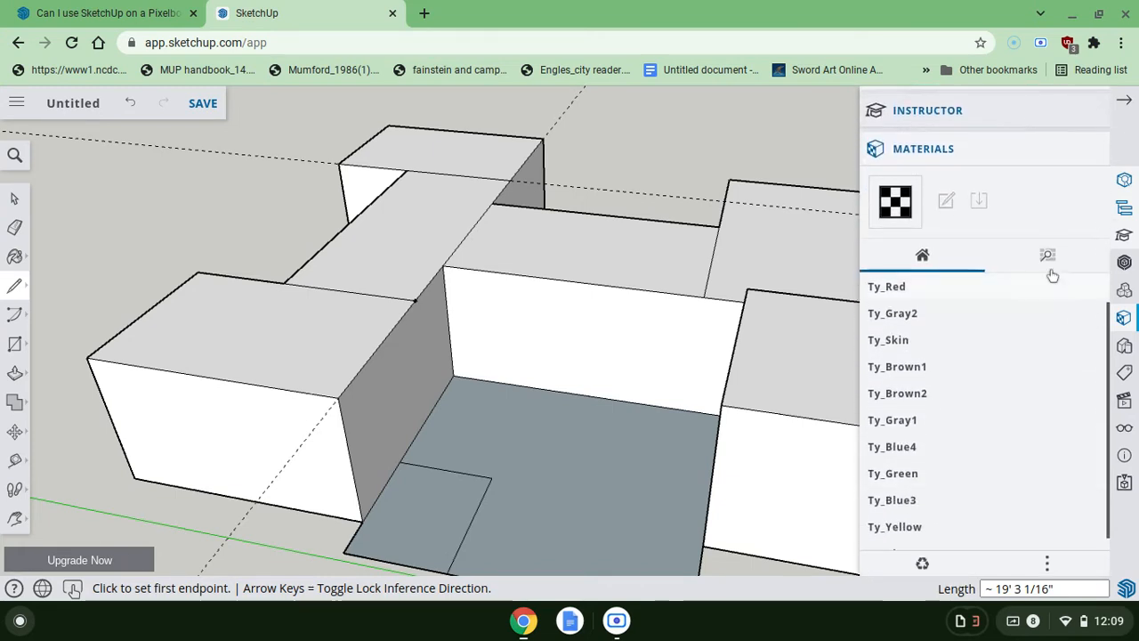
# - Paint the small courtyard rectangle with the light green grass material from the Landscaping, Fencing and Vegetation collection
pyautogui.click(1053, 261)
pyautogui.scroll(-2, 1030, 365)
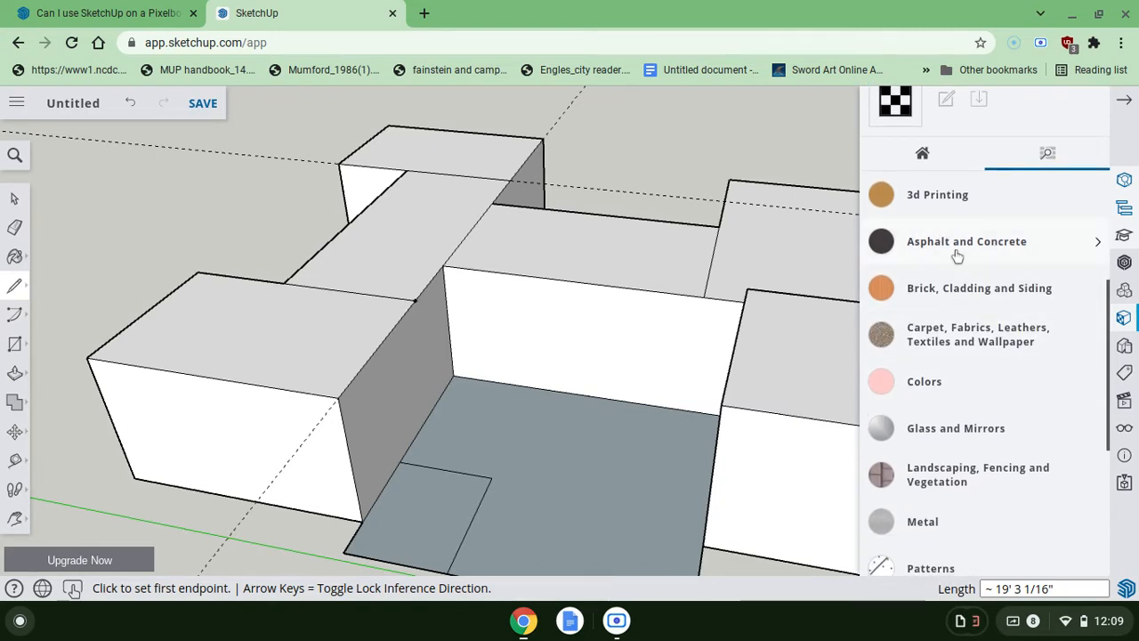
pyautogui.scroll(-2, 959, 255)
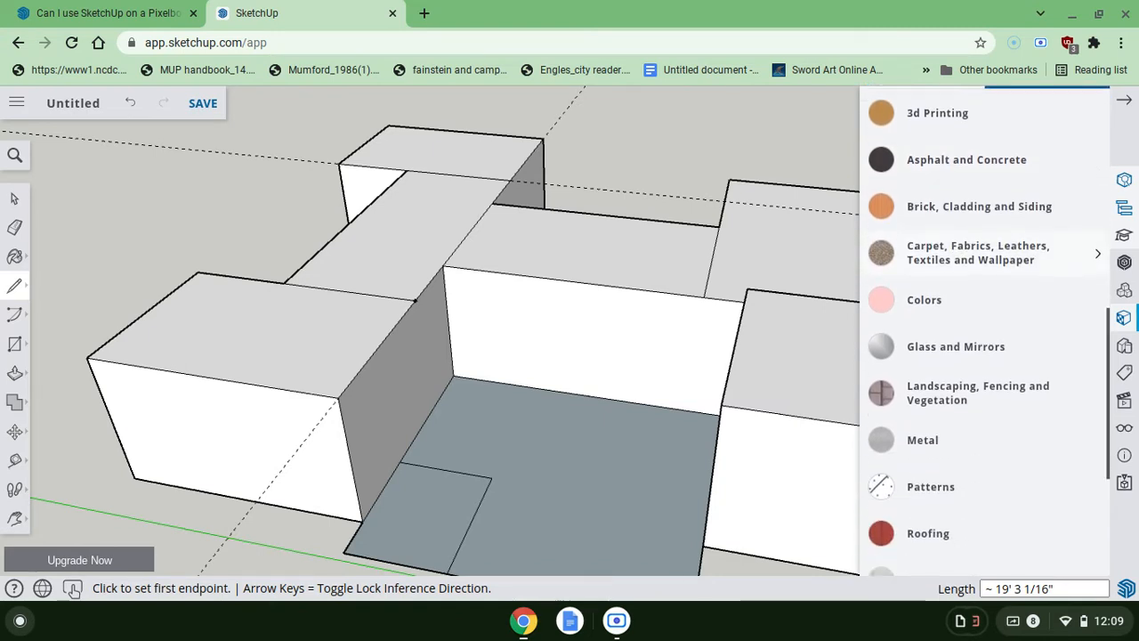
pyautogui.scroll(-6, 979, 258)
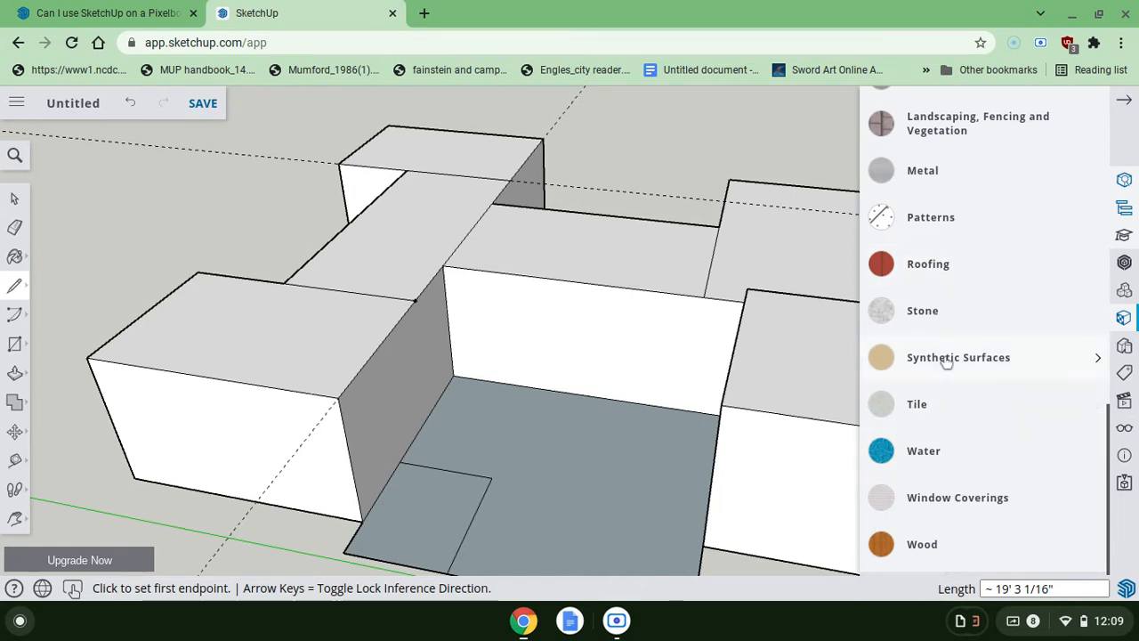
pyautogui.scroll(1, 946, 361)
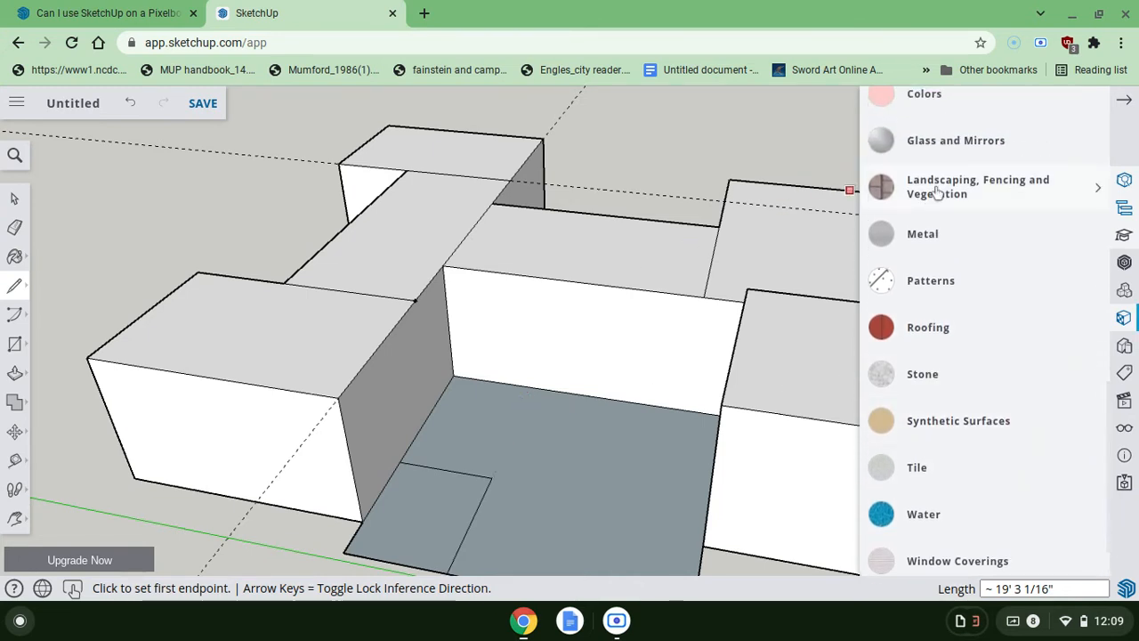
pyautogui.click(948, 191)
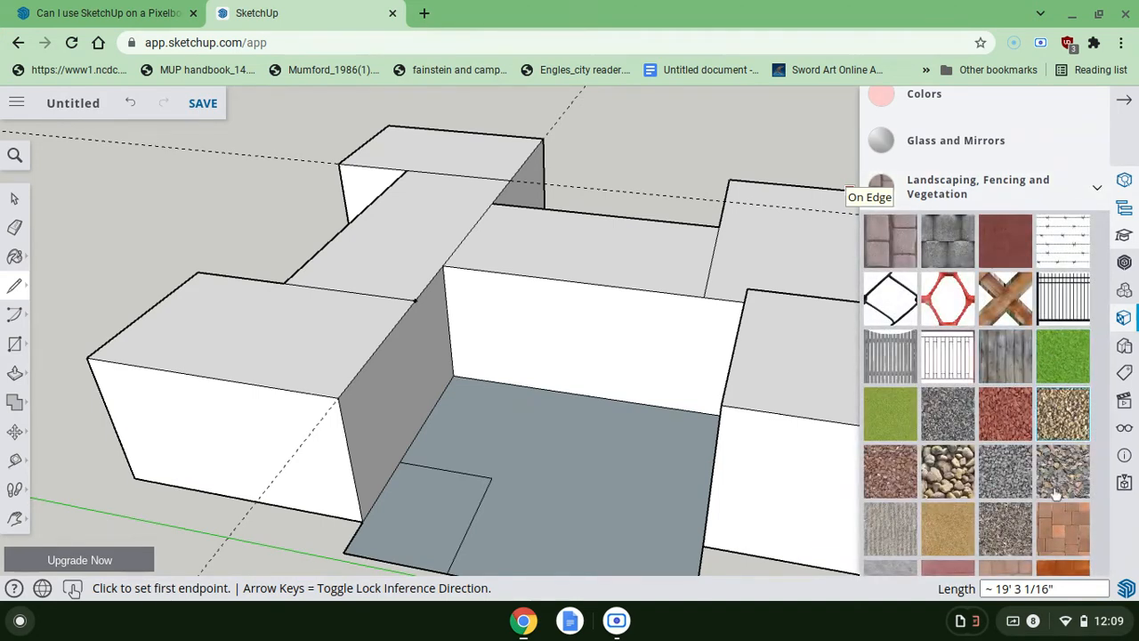
pyautogui.click(887, 426)
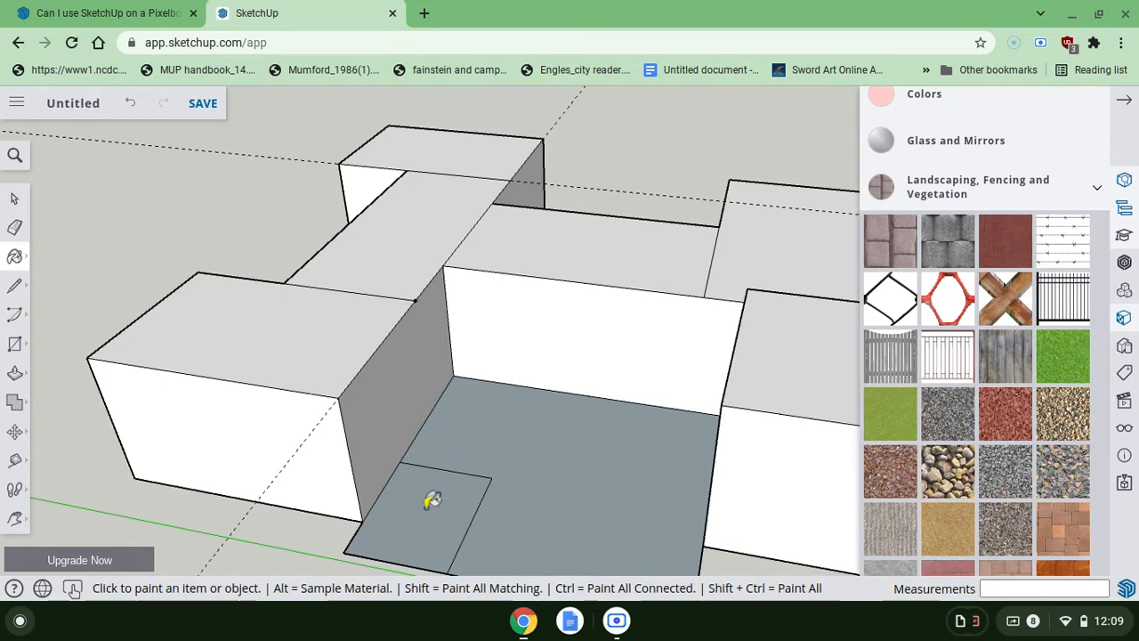
pyautogui.click(432, 507)
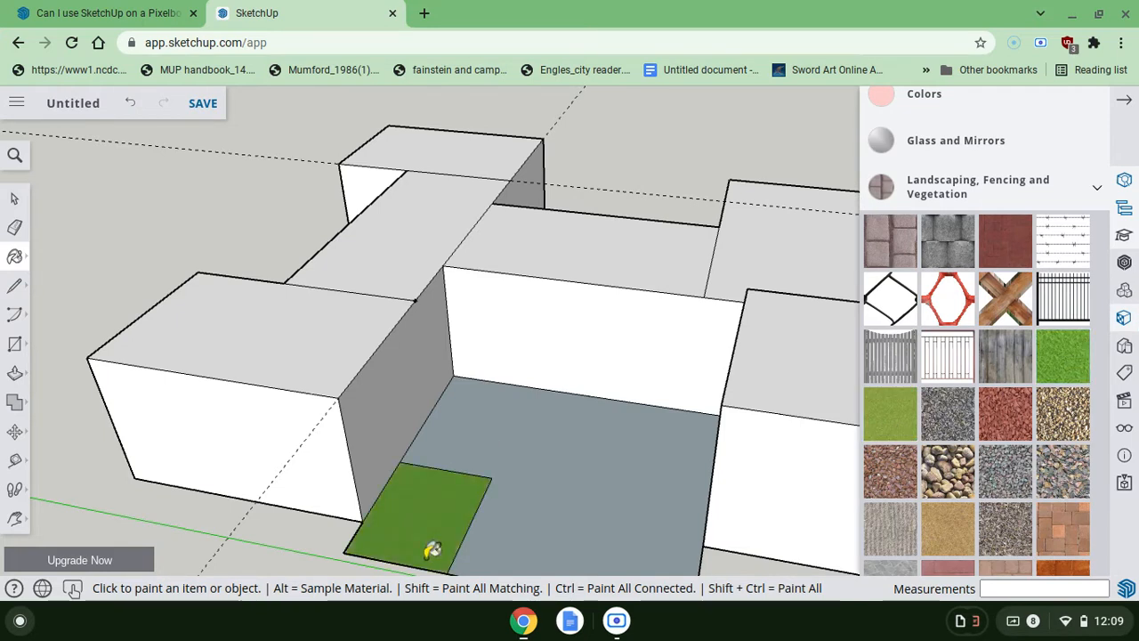
pyautogui.moveTo(384, 557); pyautogui.dragTo(583, 566, button='middle')
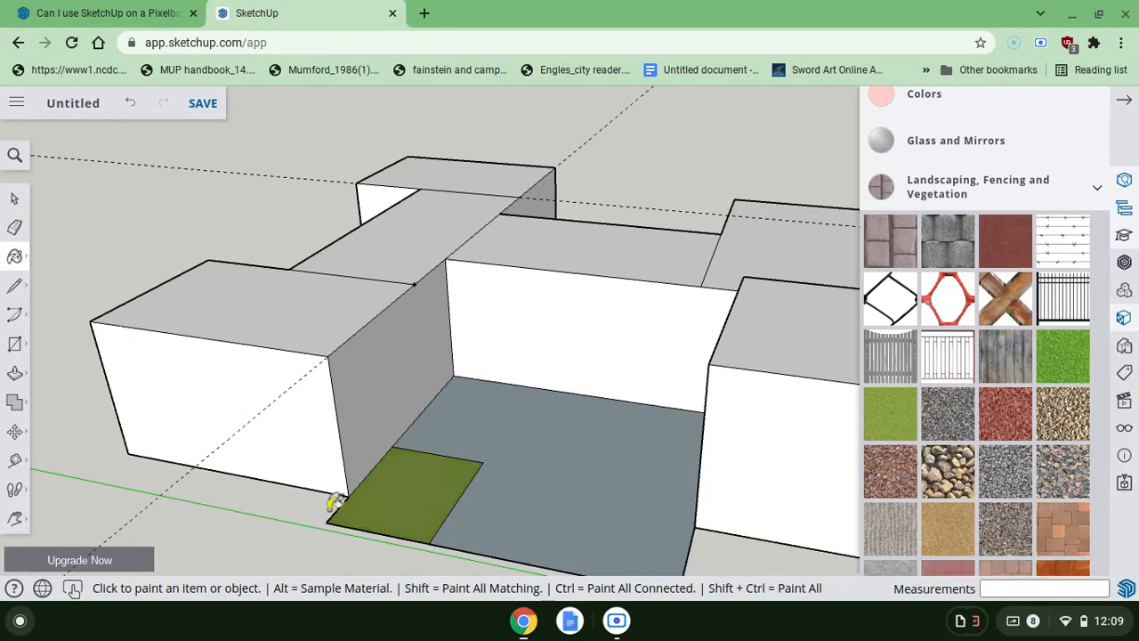
pyautogui.scroll(1, 334, 502)
pyautogui.moveTo(334, 503); pyautogui.dragTo(335, 459, button='middle')
pyautogui.scroll(2, 335, 503)
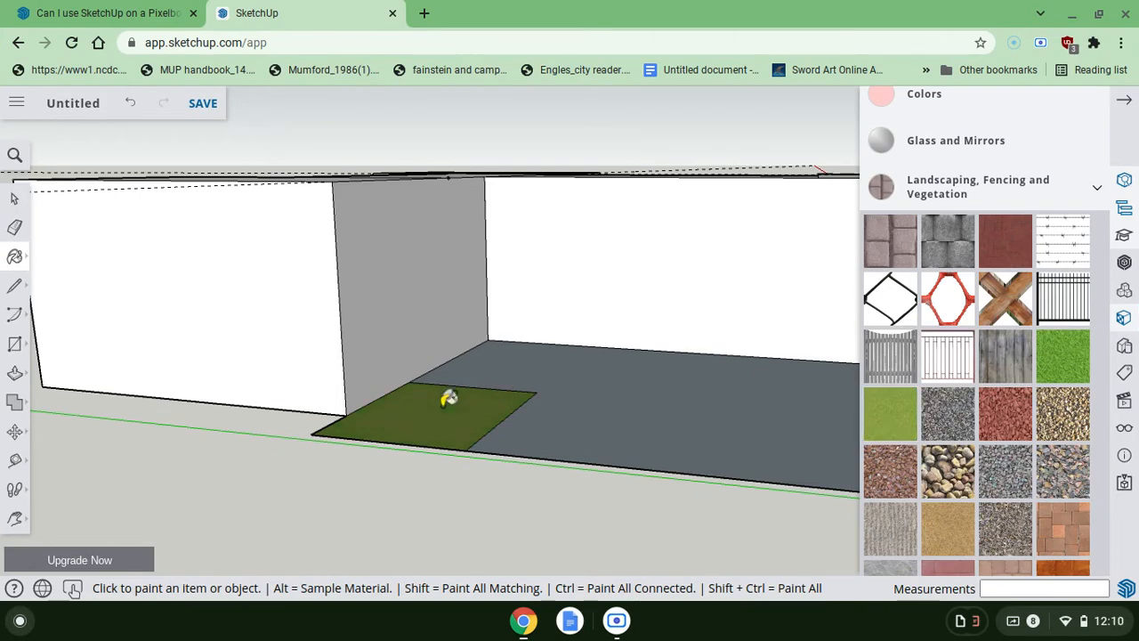
# - Draw a line about 33' 1" long across the ground face from the opposite end wing's outer base corner to the grass rectangle's edge
pyautogui.moveTo(444, 405); pyautogui.dragTo(289, 507, button='middle')
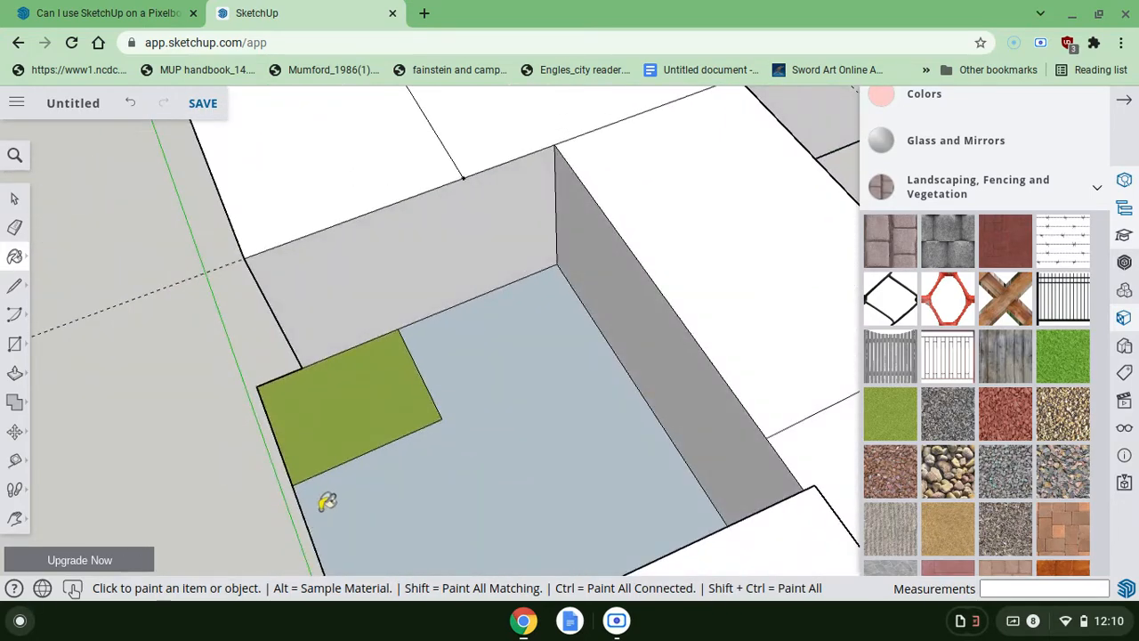
pyautogui.moveTo(330, 504); pyautogui.dragTo(332, 503, button='middle')
pyautogui.moveTo(332, 503); pyautogui.dragTo(222, 470, button='middle')
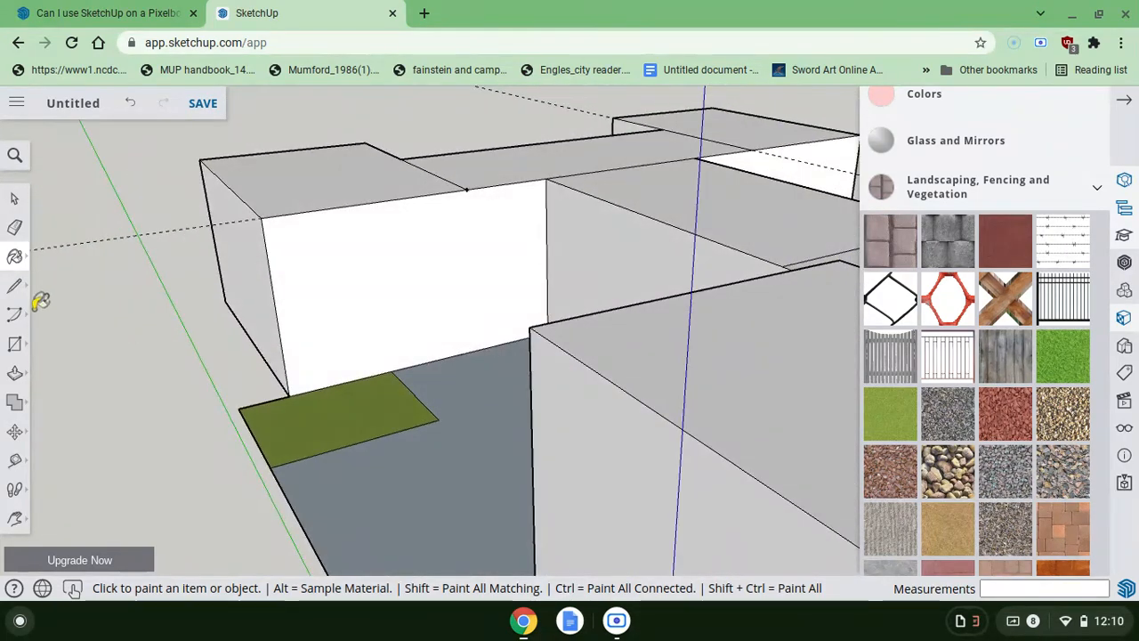
pyautogui.click(15, 285)
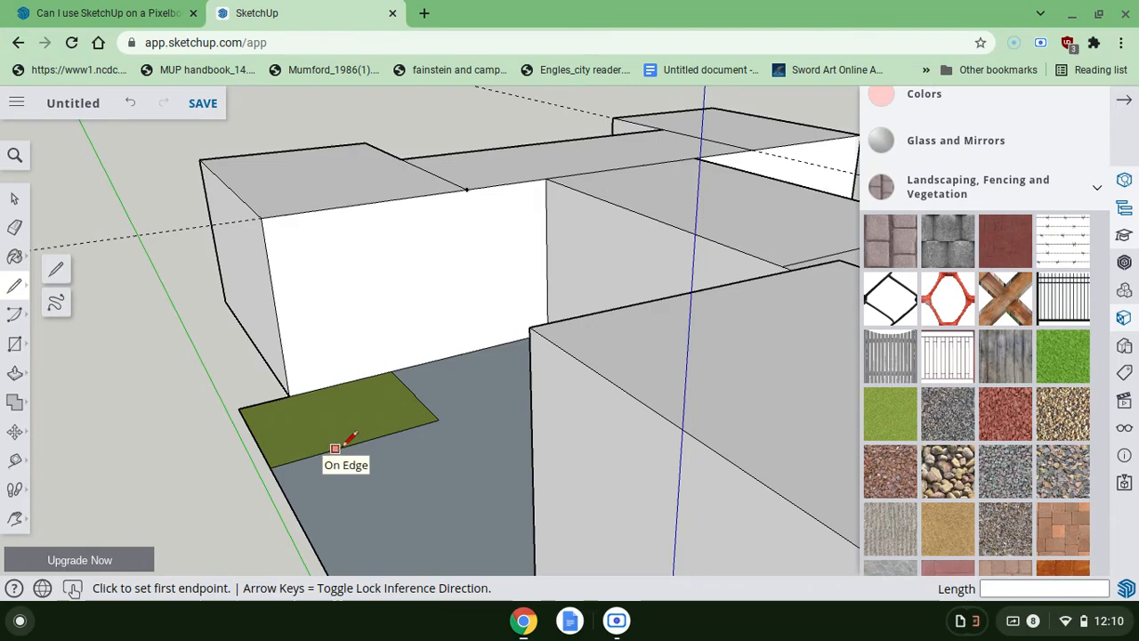
pyautogui.moveTo(376, 450); pyautogui.dragTo(382, 442, button='middle')
pyautogui.moveTo(783, 283); pyautogui.dragTo(781, 275, button='middle')
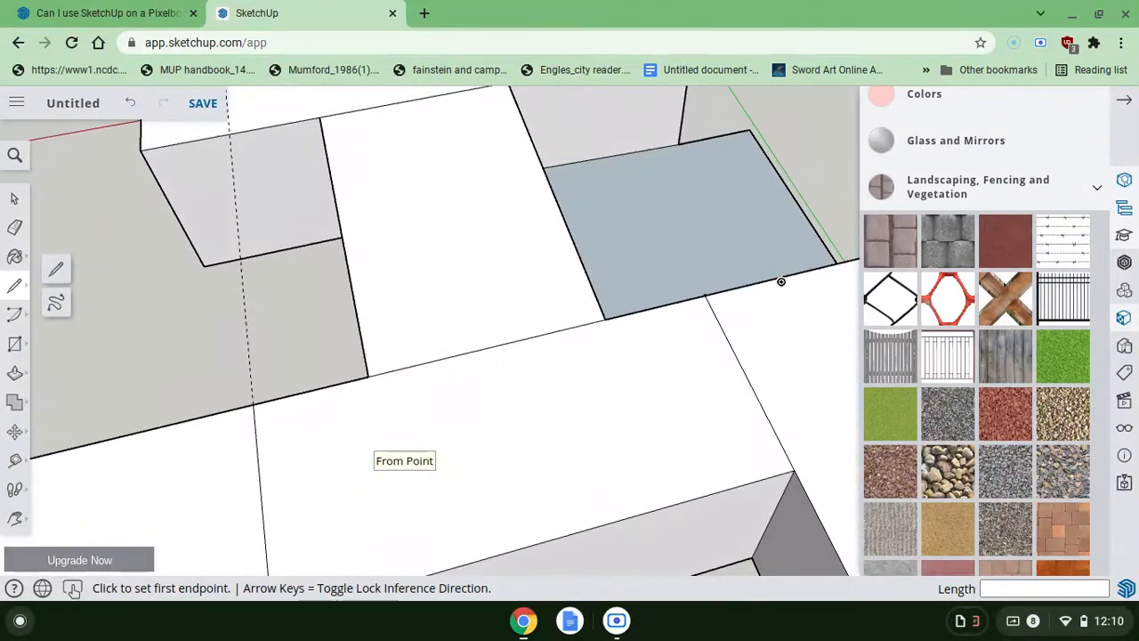
pyautogui.click(18, 521)
pyautogui.click(78, 487)
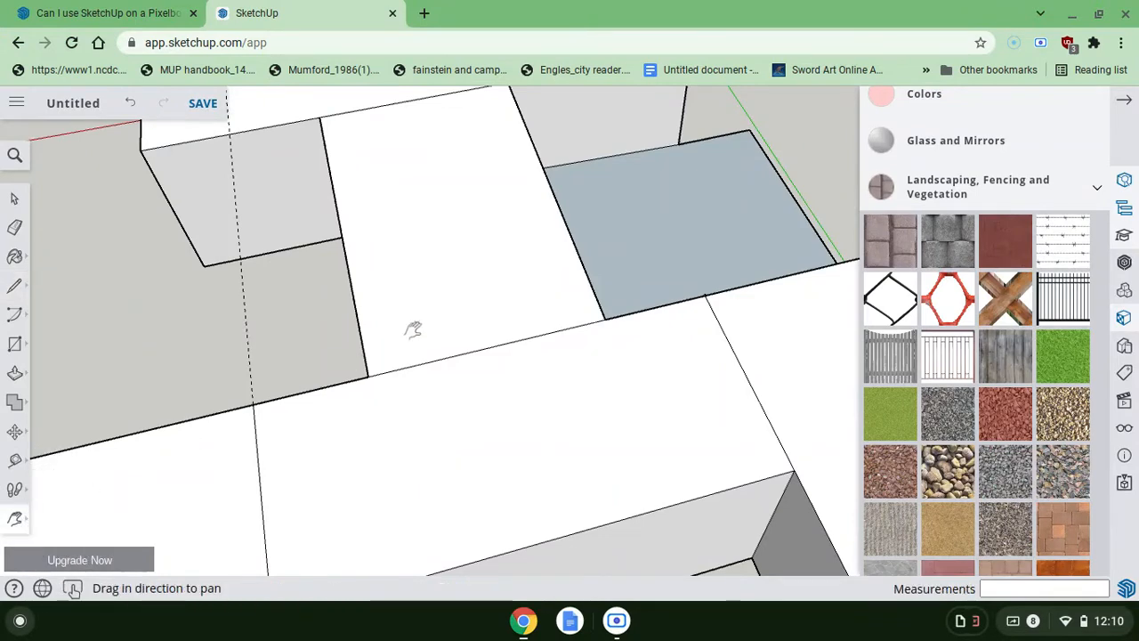
pyautogui.moveTo(415, 329); pyautogui.dragTo(1, 536)
pyautogui.moveTo(261, 424); pyautogui.dragTo(232, 492)
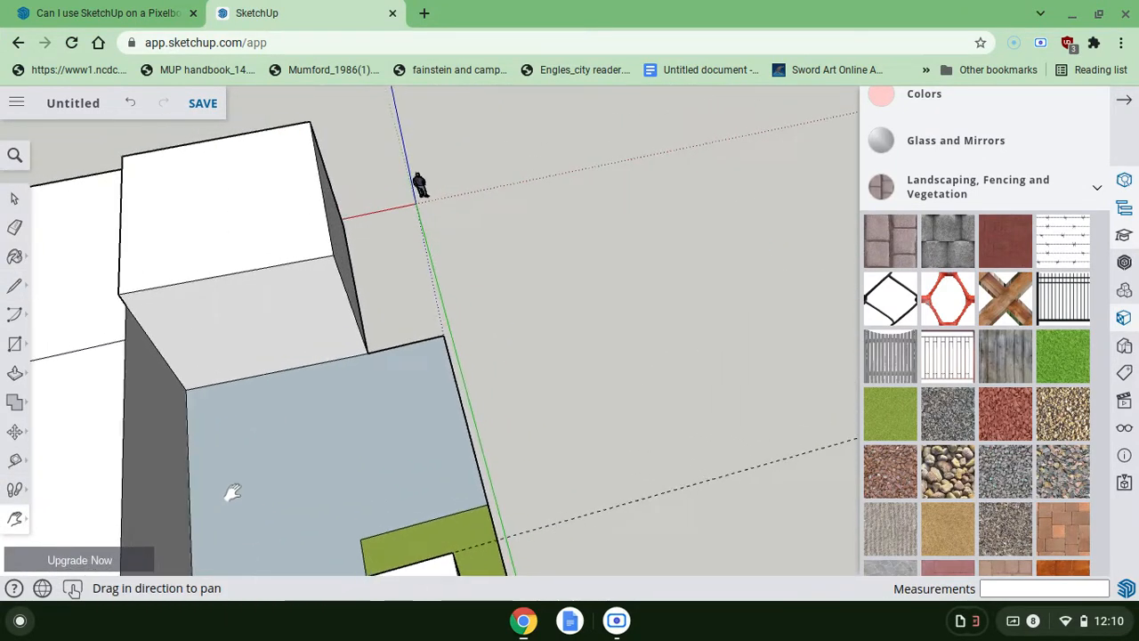
pyautogui.click(14, 284)
pyautogui.click(369, 353)
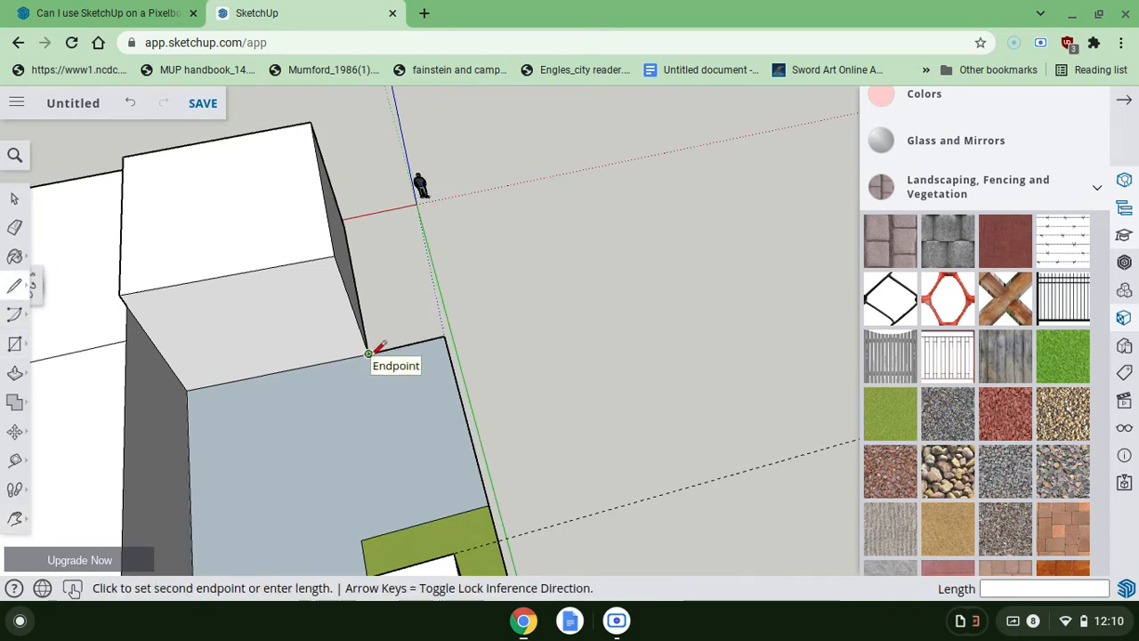
pyautogui.click(402, 526)
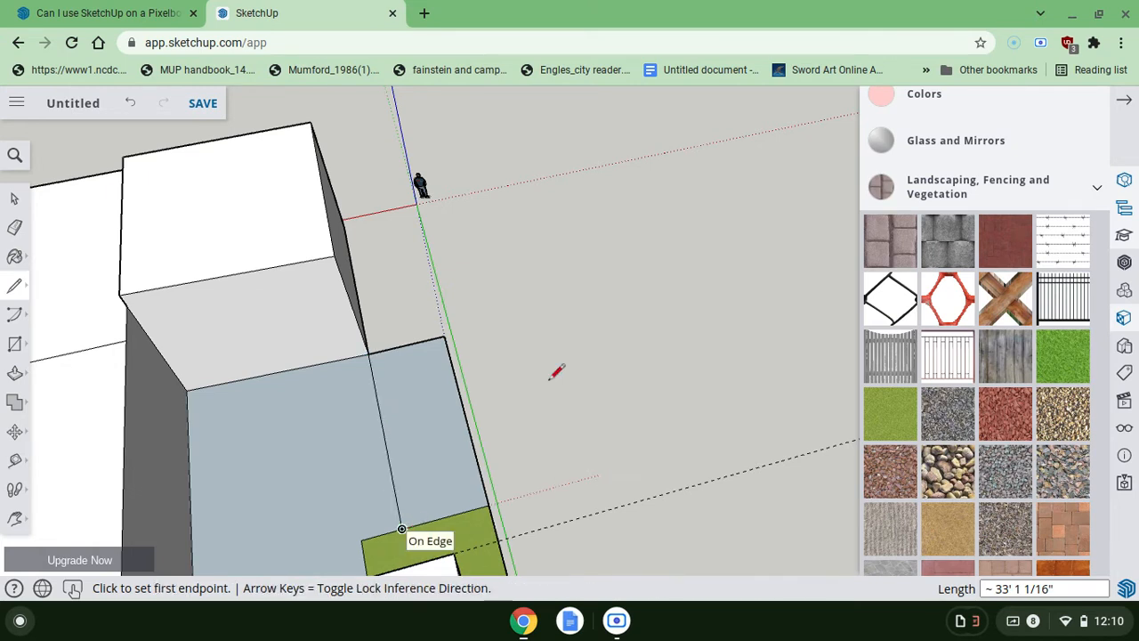
# - Paint the outer ground strip with the light green grass material and erase the edge between it and the first grass rectangle
pyautogui.click(893, 428)
pyautogui.click(454, 425)
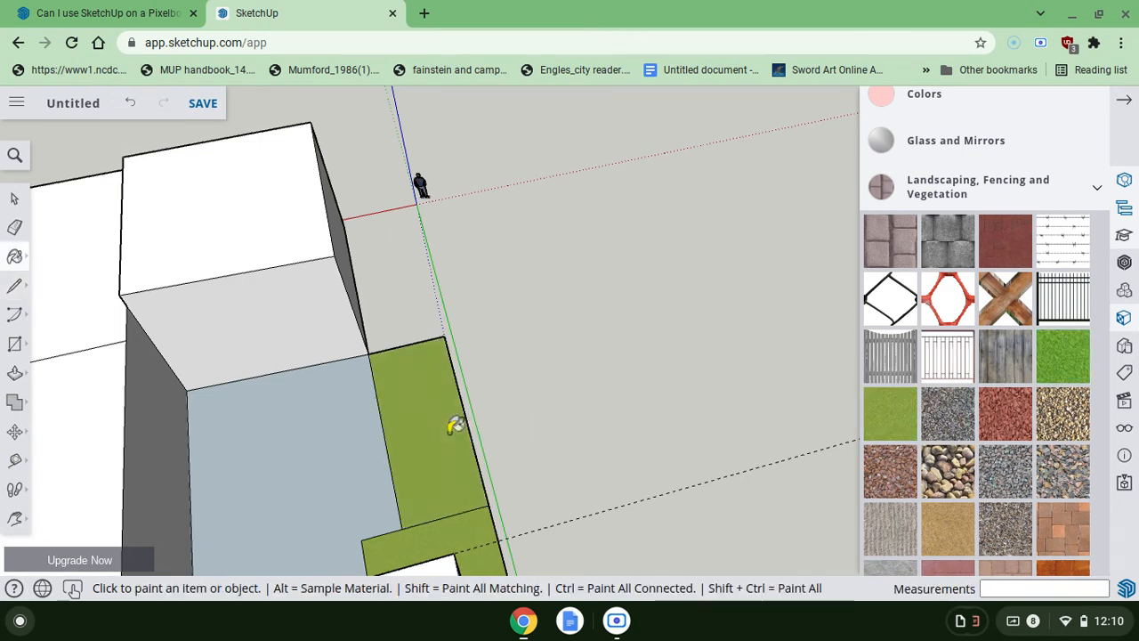
pyautogui.click(14, 227)
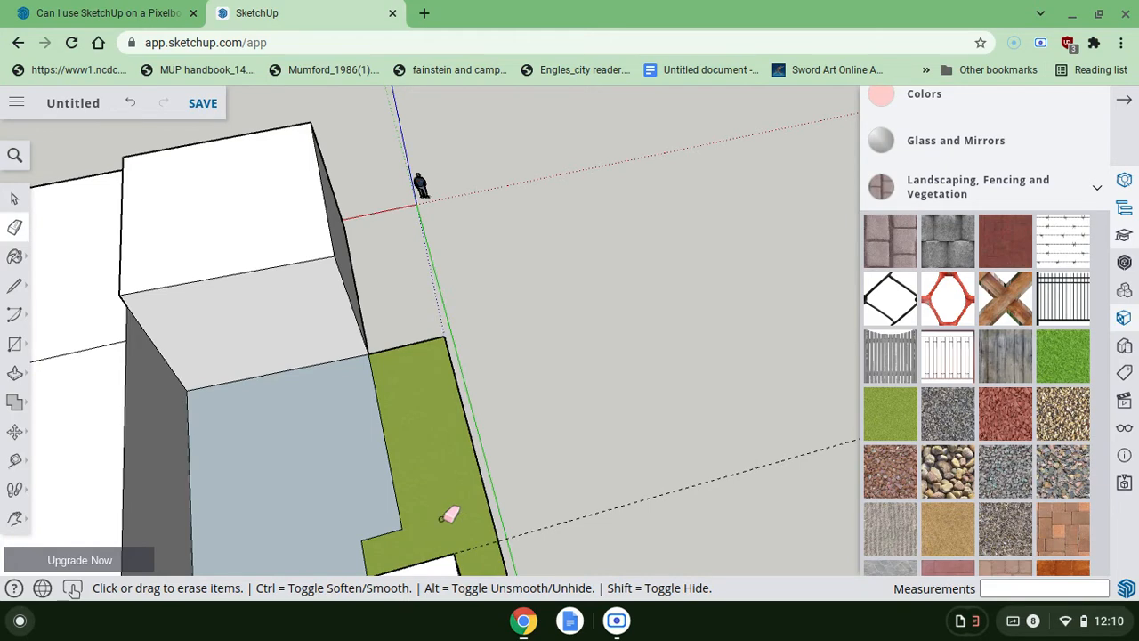
pyautogui.moveTo(443, 519)
pyautogui.mouseDown(button='middle')
pyautogui.moveTo(623, 445)
pyautogui.moveTo(619, 410)
pyautogui.moveTo(592, 387)
pyautogui.moveTo(534, 505)
pyautogui.moveTo(356, 547)
pyautogui.mouseUp(button='middle')
pyautogui.moveTo(534, 505)
pyautogui.mouseDown(button='middle')
pyautogui.moveTo(436, 485)
pyautogui.moveTo(364, 427)
pyautogui.moveTo(369, 476)
pyautogui.moveTo(313, 492)
pyautogui.mouseUp(button='middle')
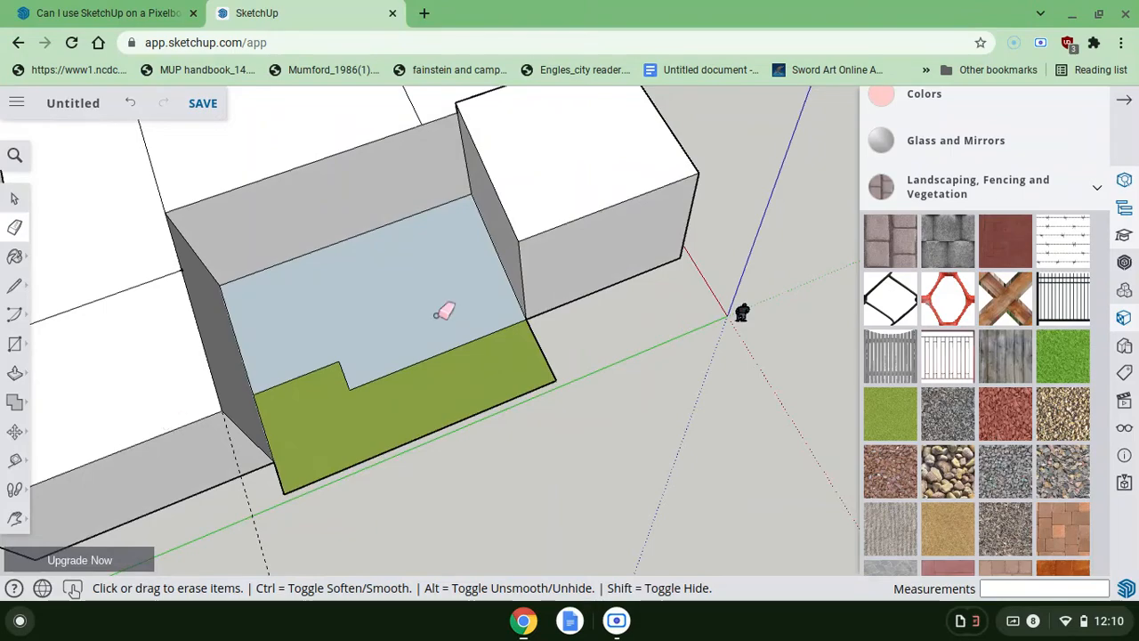
pyautogui.moveTo(436, 316); pyautogui.dragTo(412, 284, button='middle')
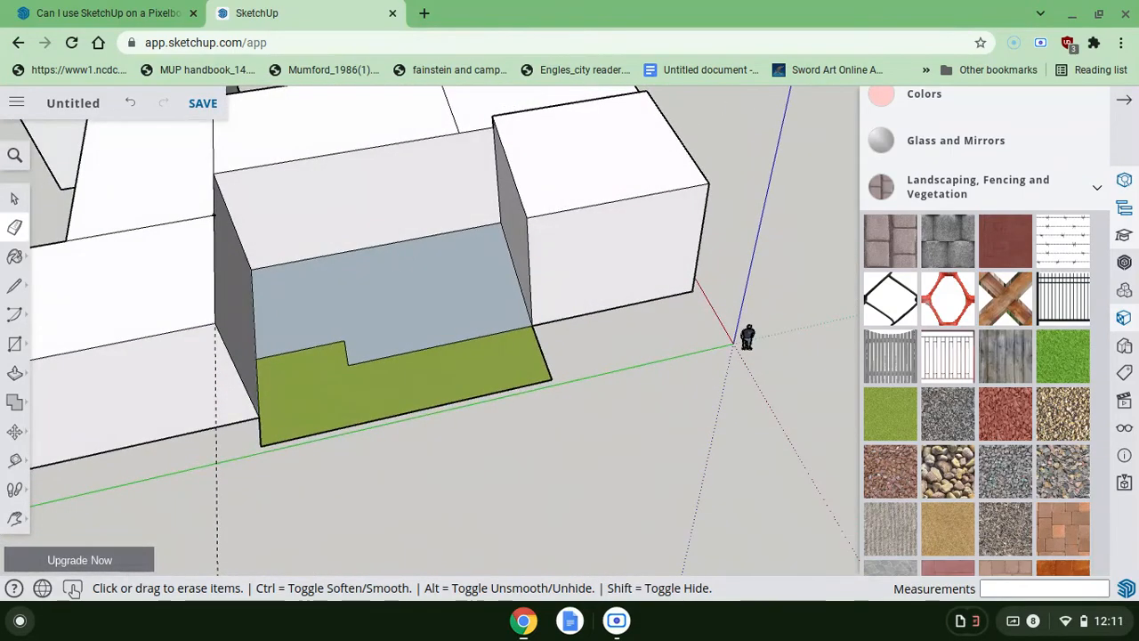
pyautogui.click(961, 236)
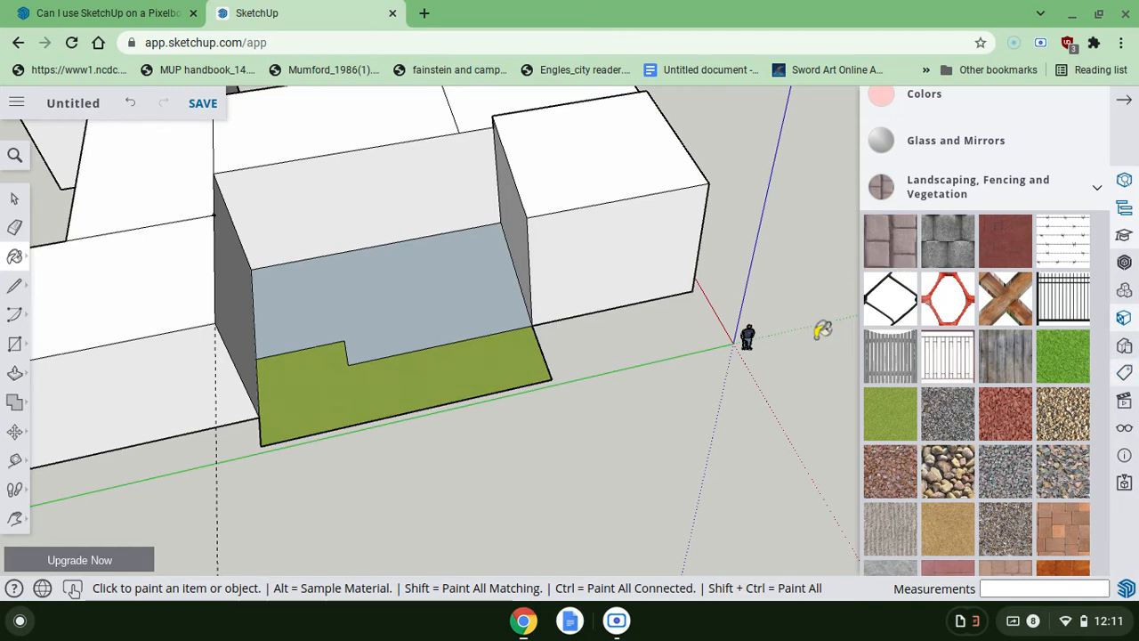
pyautogui.click(891, 356)
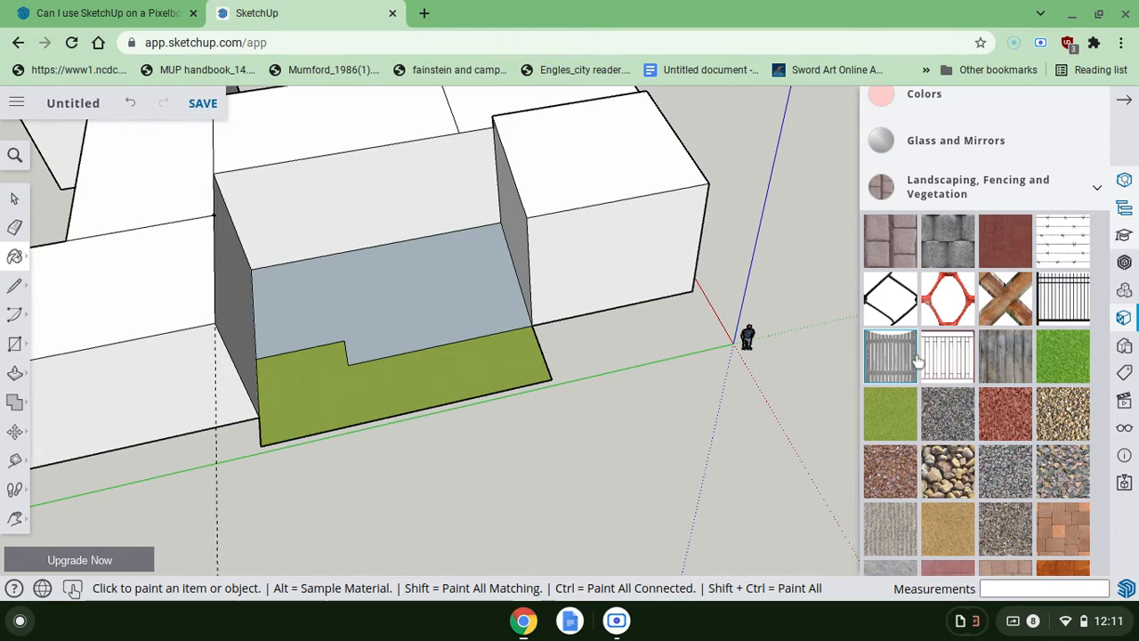
pyautogui.click(1017, 479)
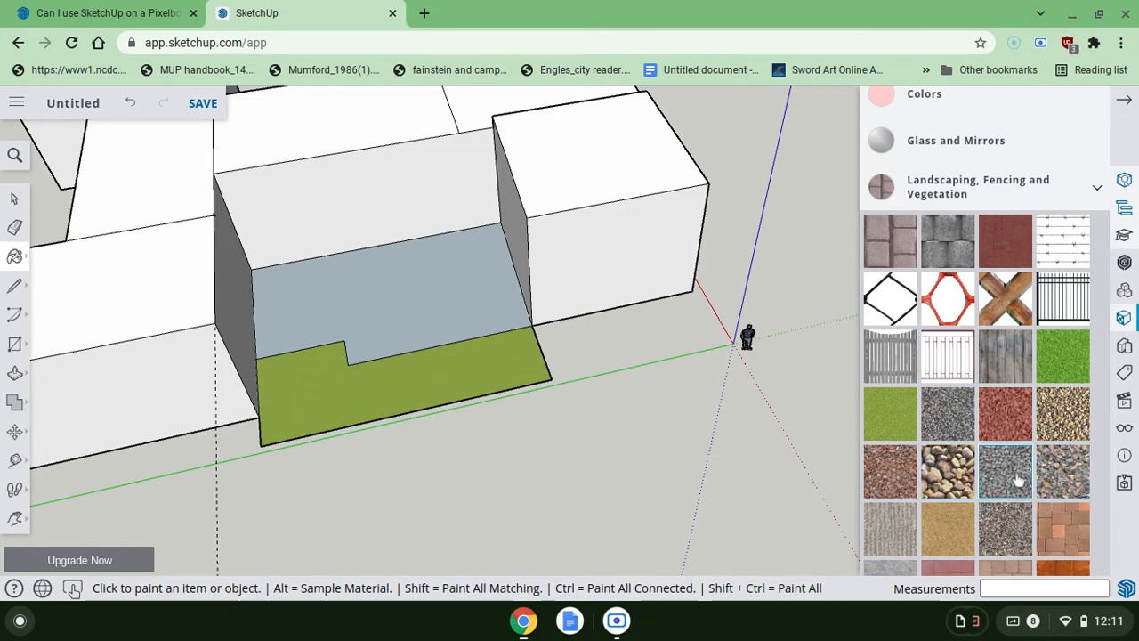
pyautogui.click(893, 342)
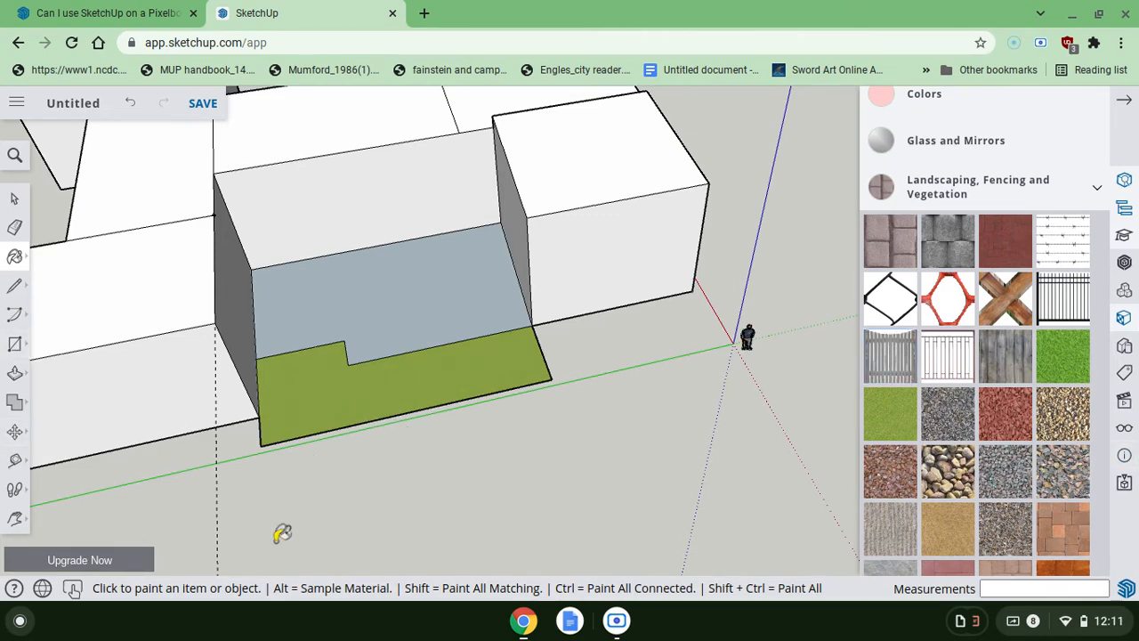
# - Try to draw a border line from the wing's base edge outward, parallel to the short outer side of the grass
pyautogui.moveTo(282, 534); pyautogui.dragTo(343, 513, button='middle')
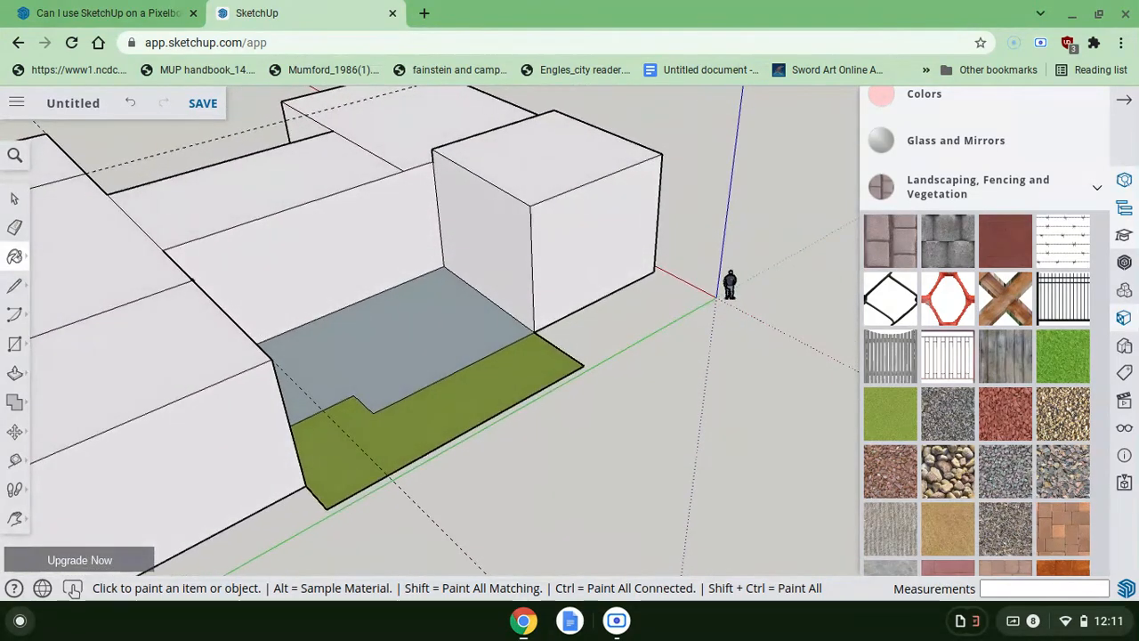
pyautogui.click(15, 286)
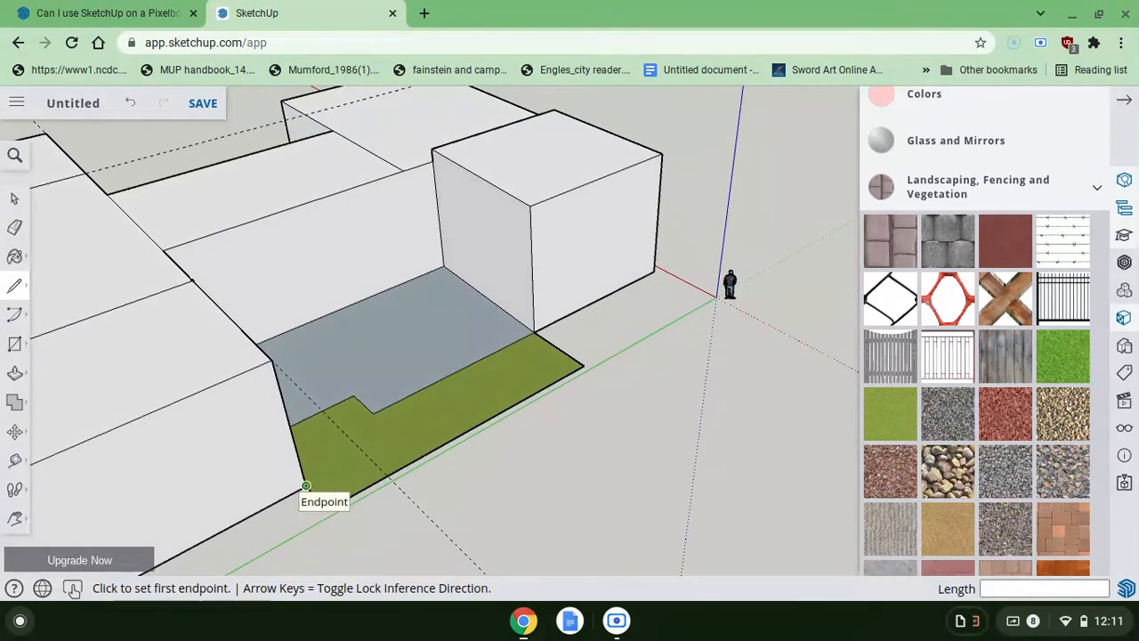
pyautogui.scroll(2, 306, 486)
pyautogui.moveTo(306, 486); pyautogui.dragTo(305, 433, button='middle')
pyautogui.scroll(3, 304, 463)
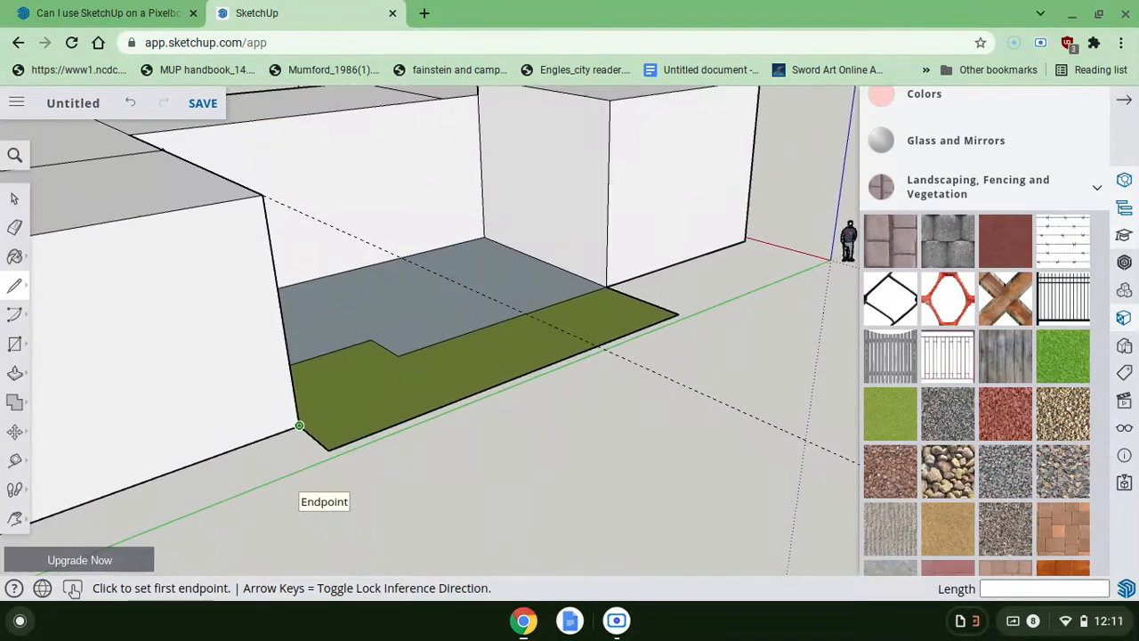
pyautogui.scroll(1, 304, 463)
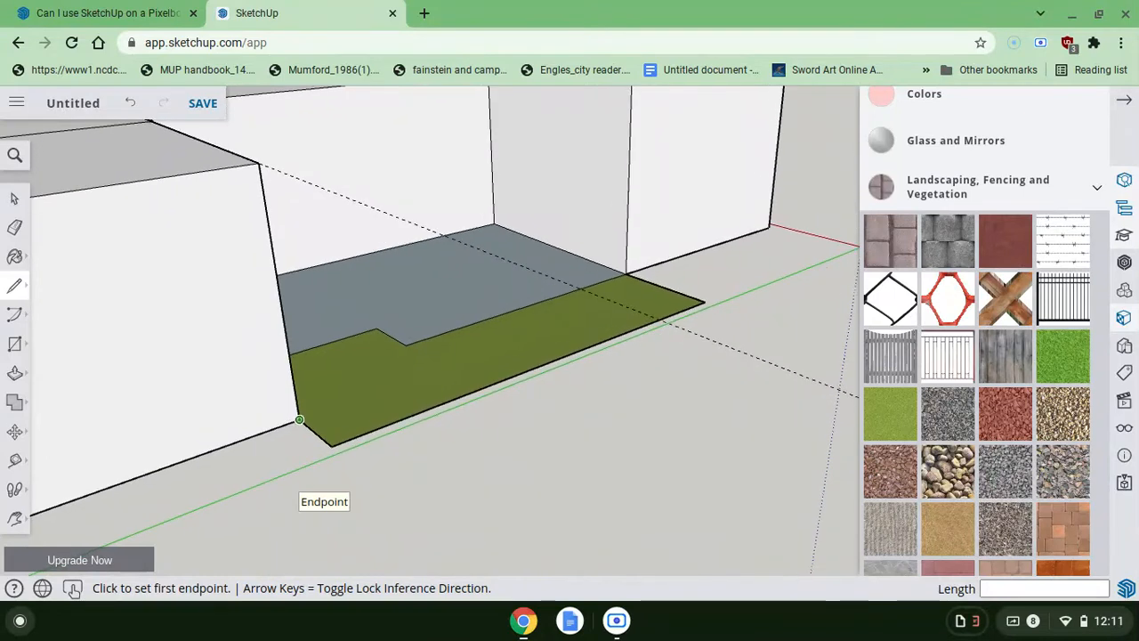
pyautogui.click(287, 423)
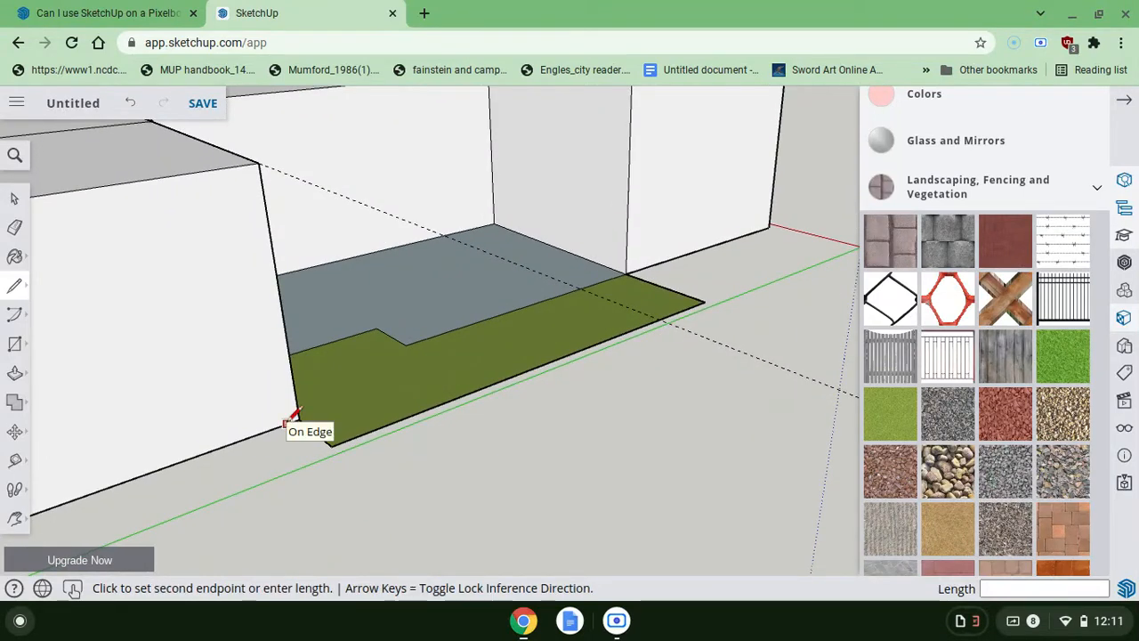
pyautogui.click(332, 462)
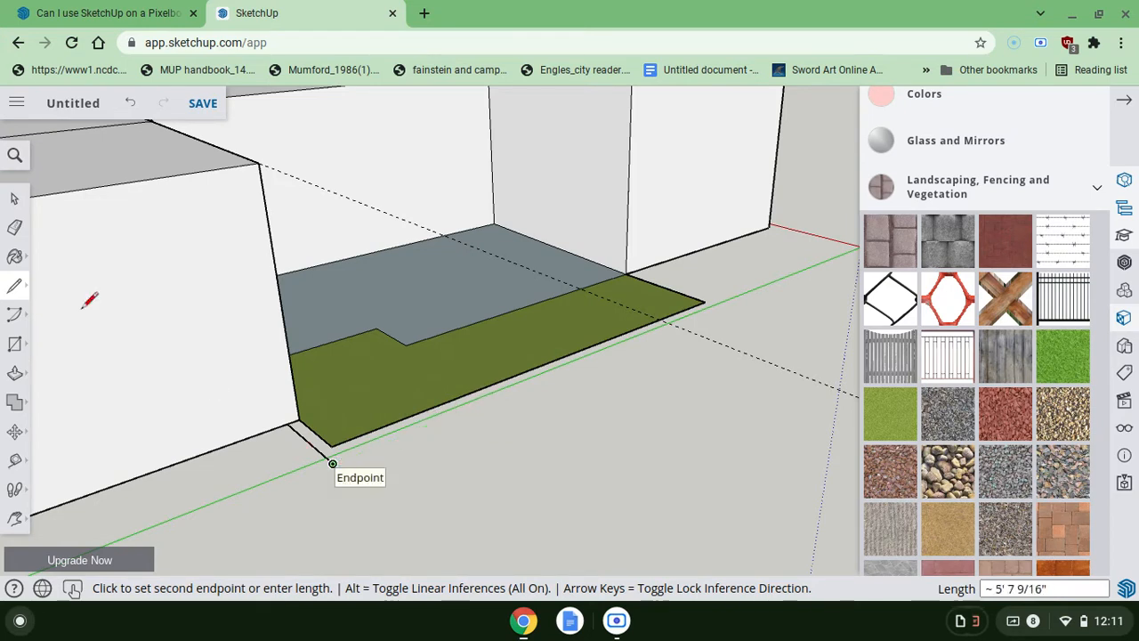
pyautogui.click(131, 104)
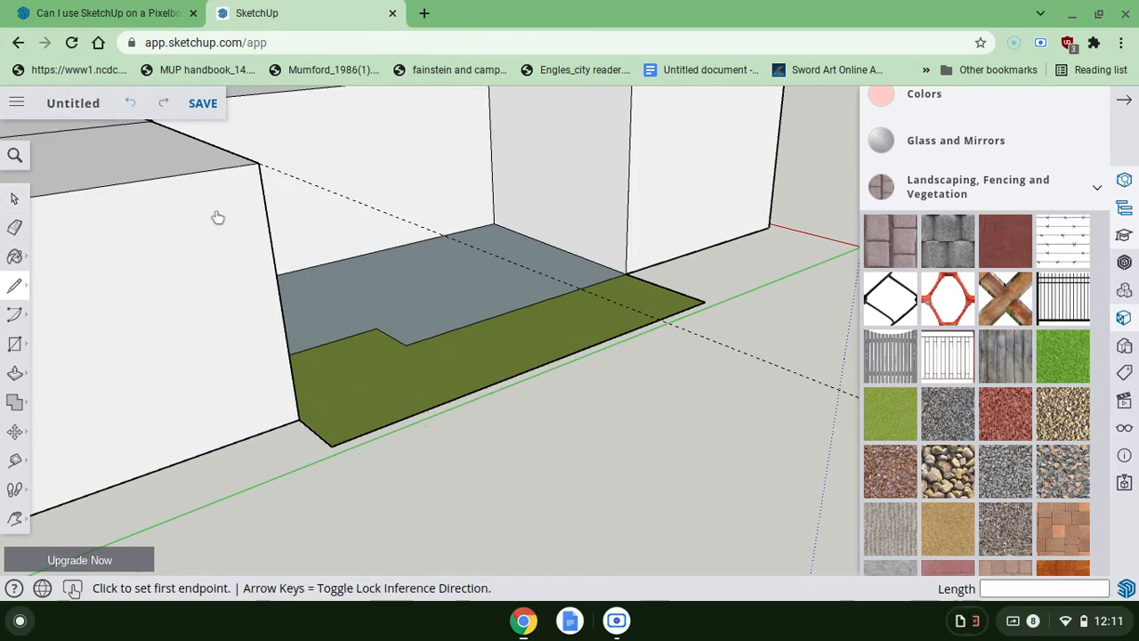
# - Outline a narrow border strip around the grass's outer sides, joining both wings' base edges, with its far short side about 14' 4" long
pyautogui.click(287, 423)
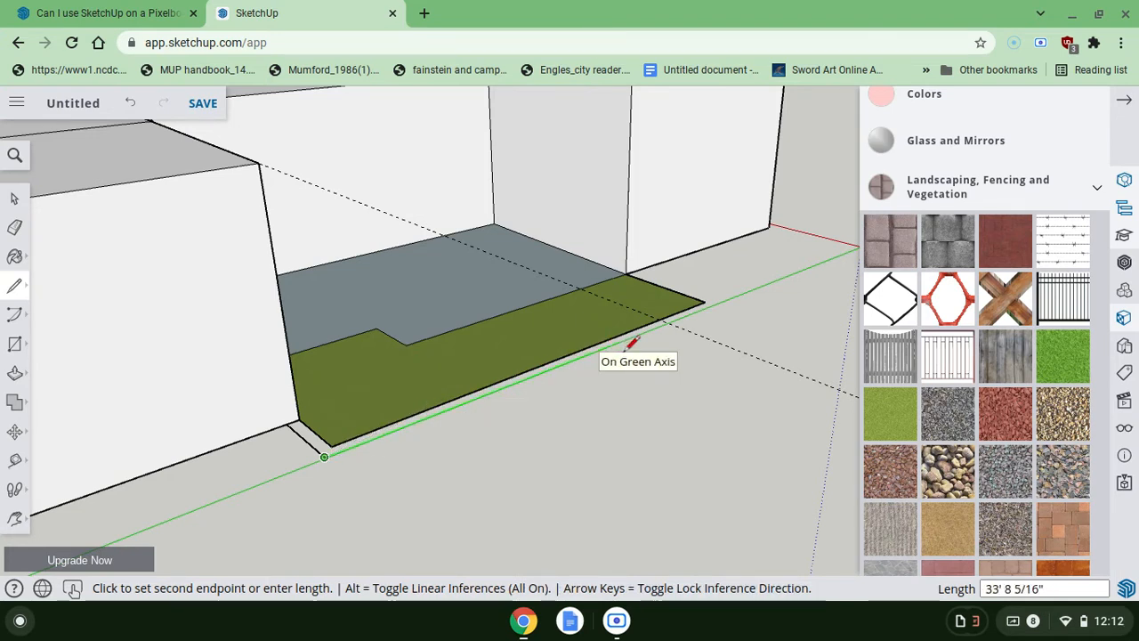
pyautogui.click(712, 304)
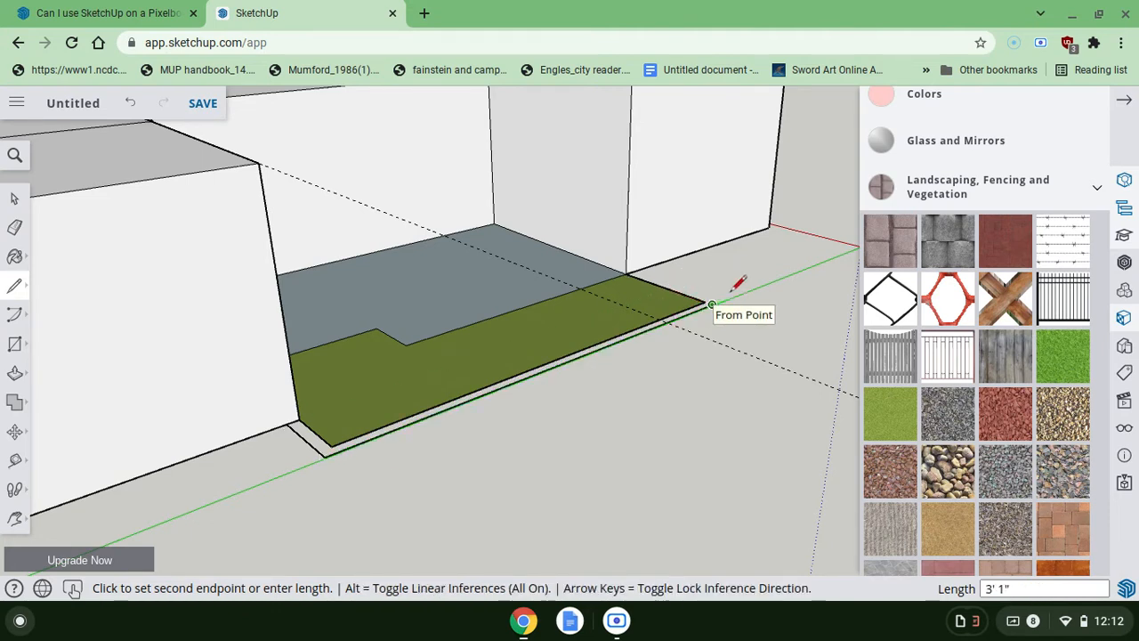
pyautogui.moveTo(722, 307); pyautogui.dragTo(615, 382, button='middle')
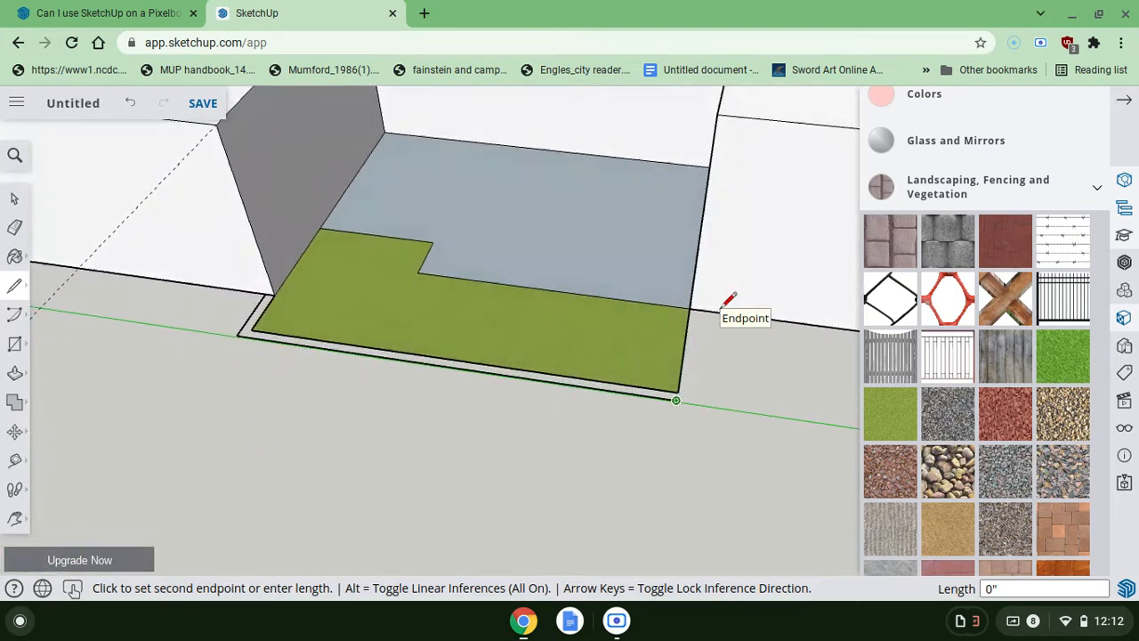
pyautogui.click(677, 398)
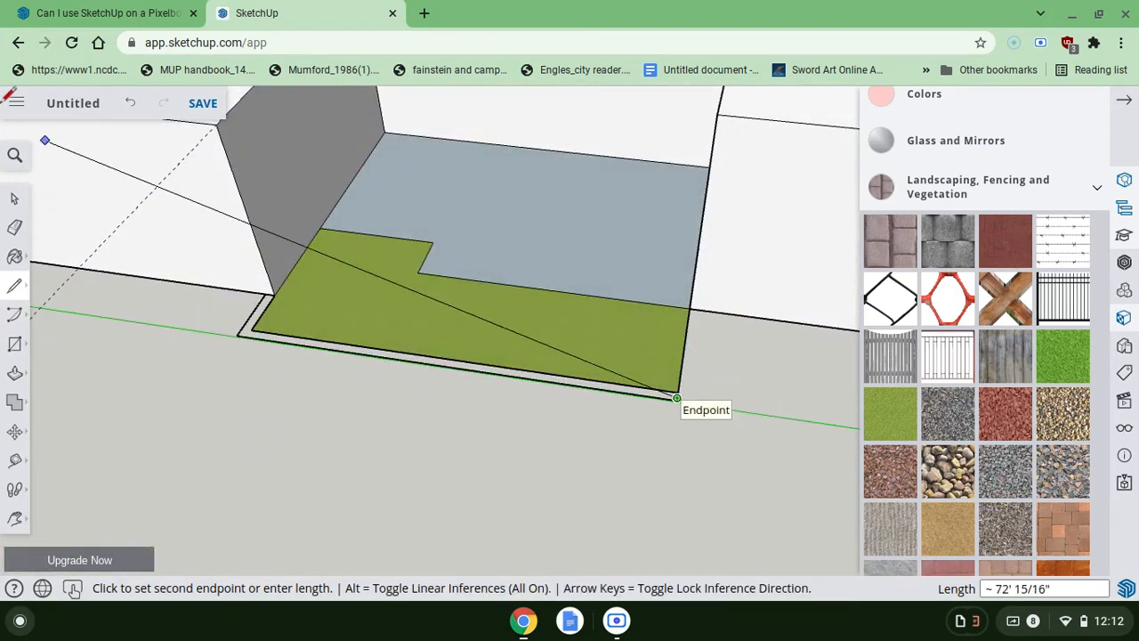
pyautogui.click(130, 105)
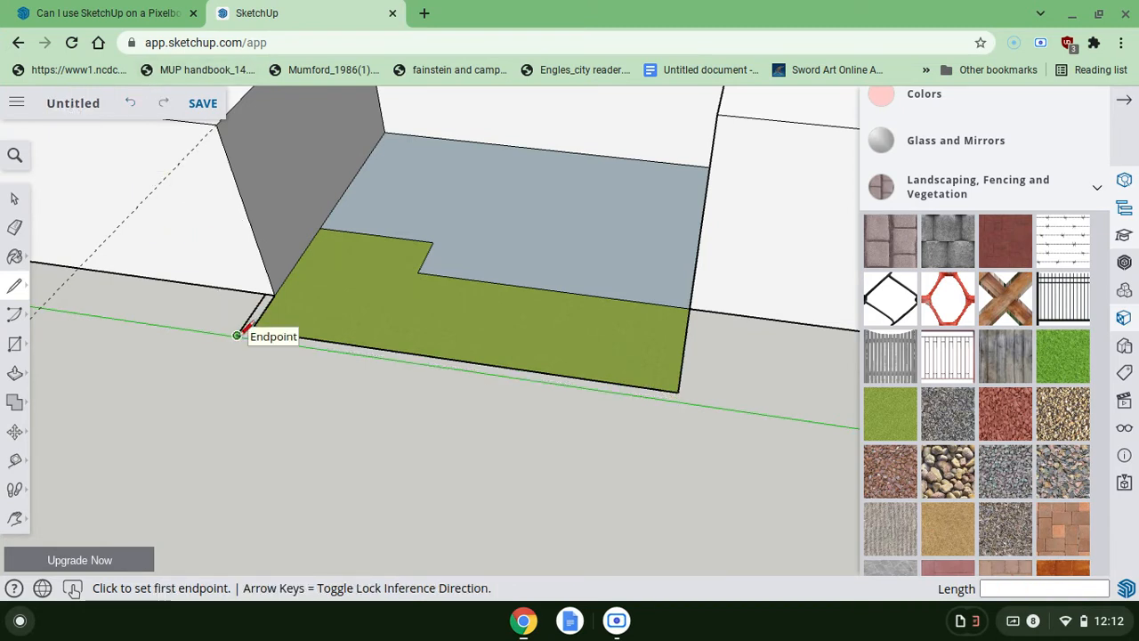
pyautogui.click(236, 335)
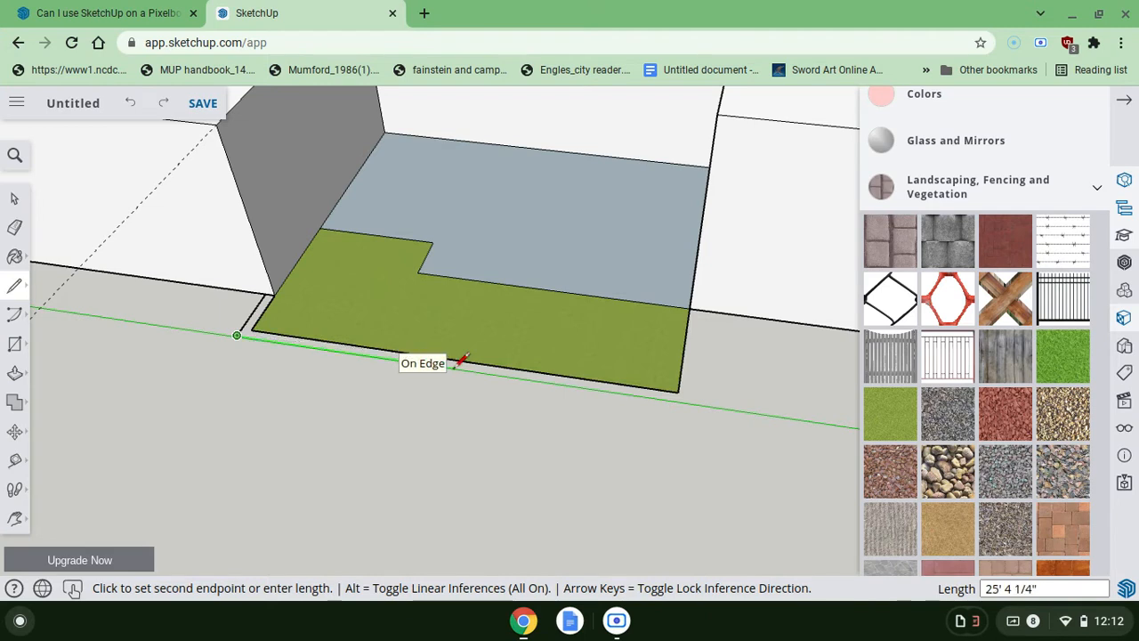
pyautogui.click(690, 401)
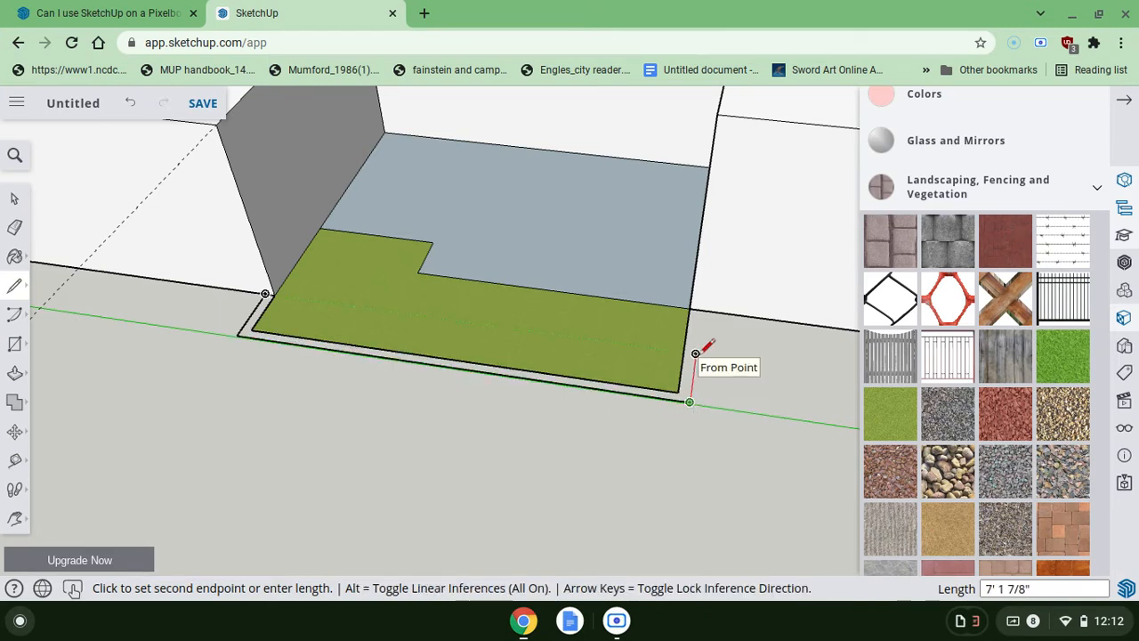
pyautogui.click(708, 306)
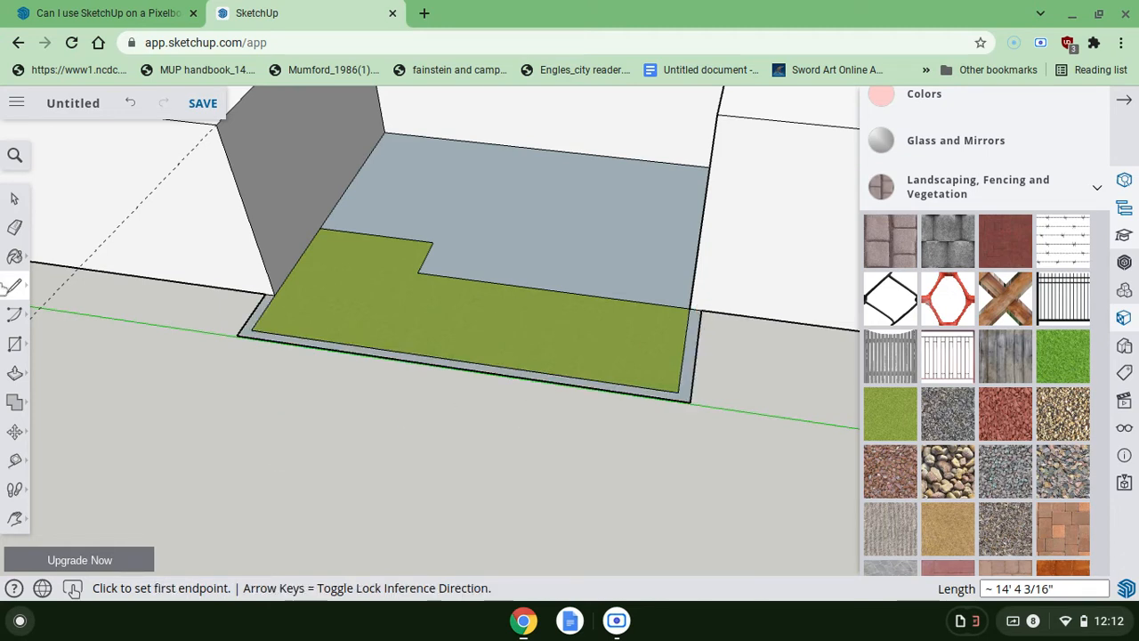
# - Try to push the grass face down about 6 1/2" with Push/Pull
pyautogui.click(15, 372)
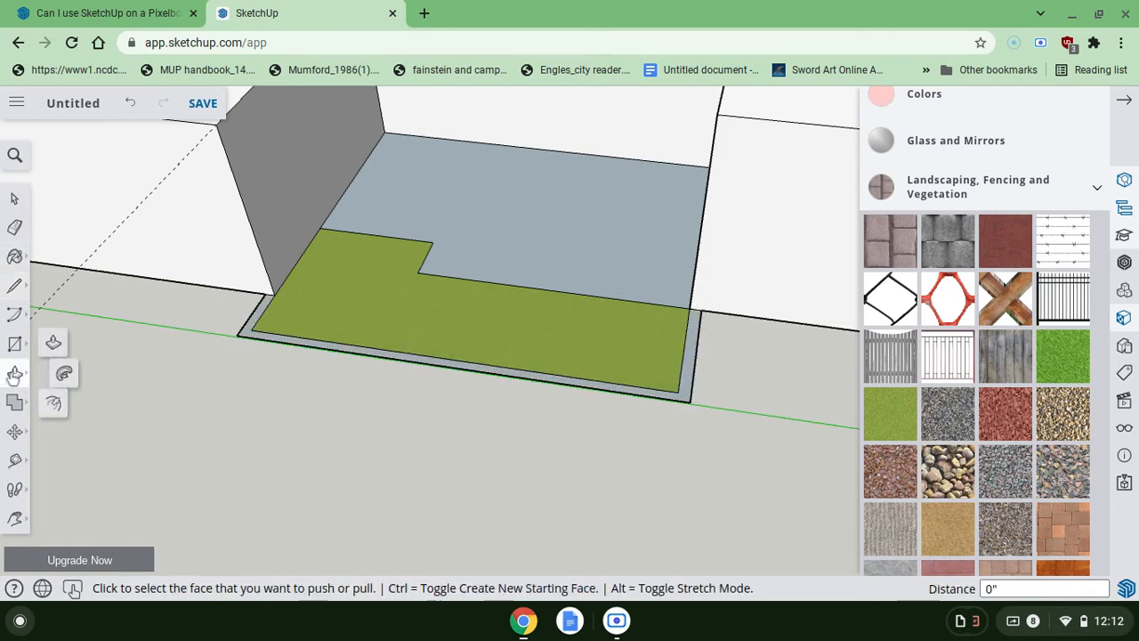
pyautogui.click(385, 358)
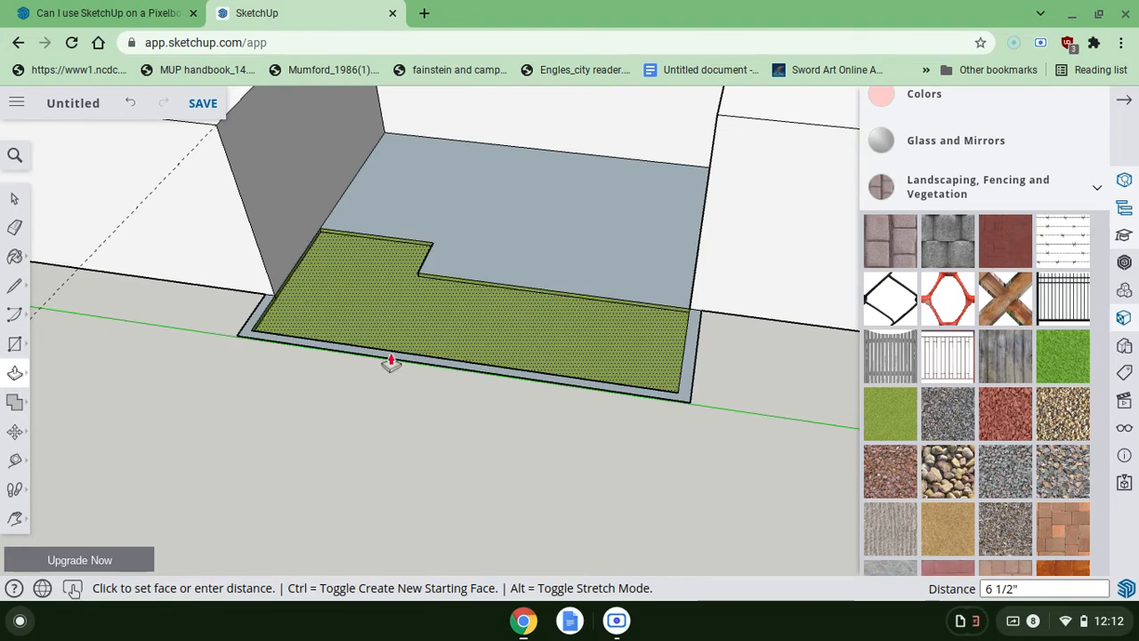
pyautogui.click(390, 361)
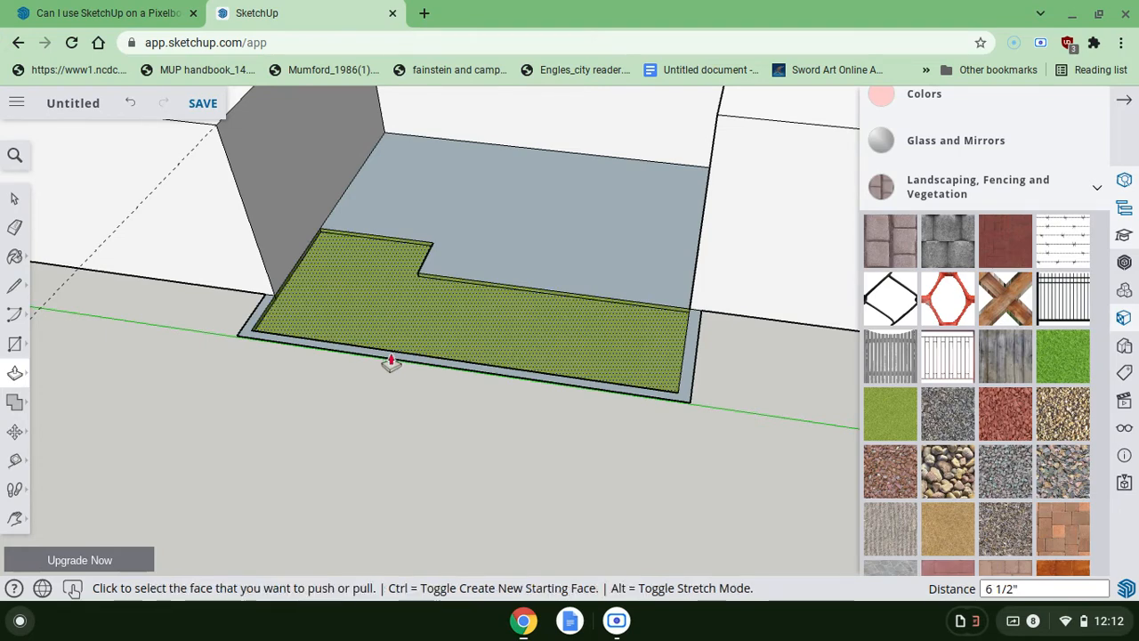
pyautogui.click(130, 102)
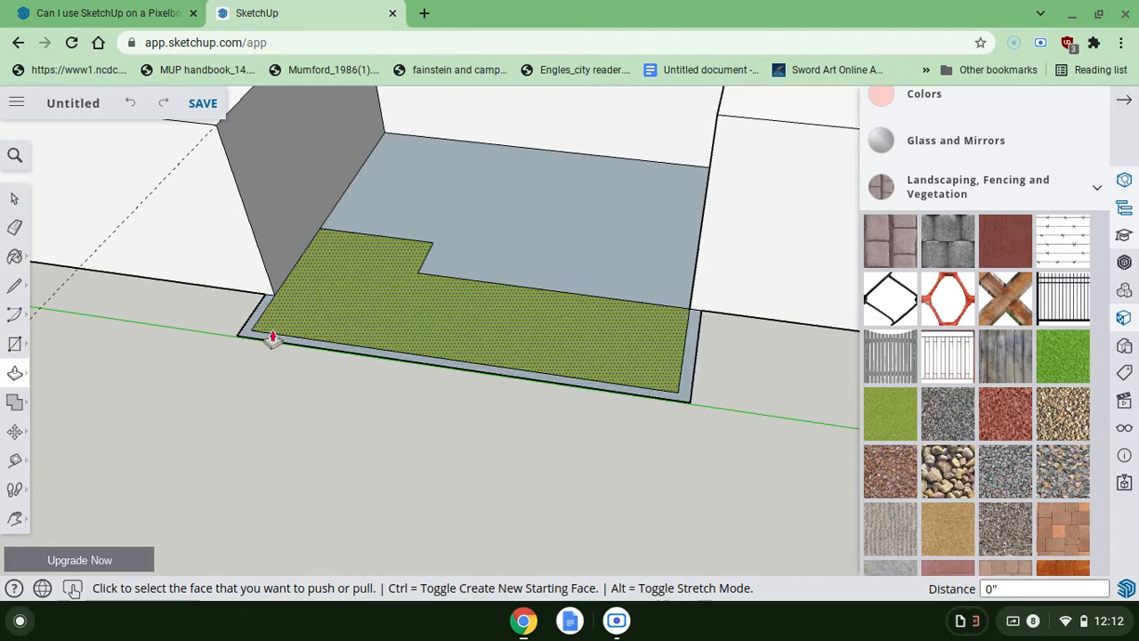
# - Raise the narrow border strip around the grass about 6' 1 3/4" with Push/Pull to form a low wall
pyautogui.click(458, 373)
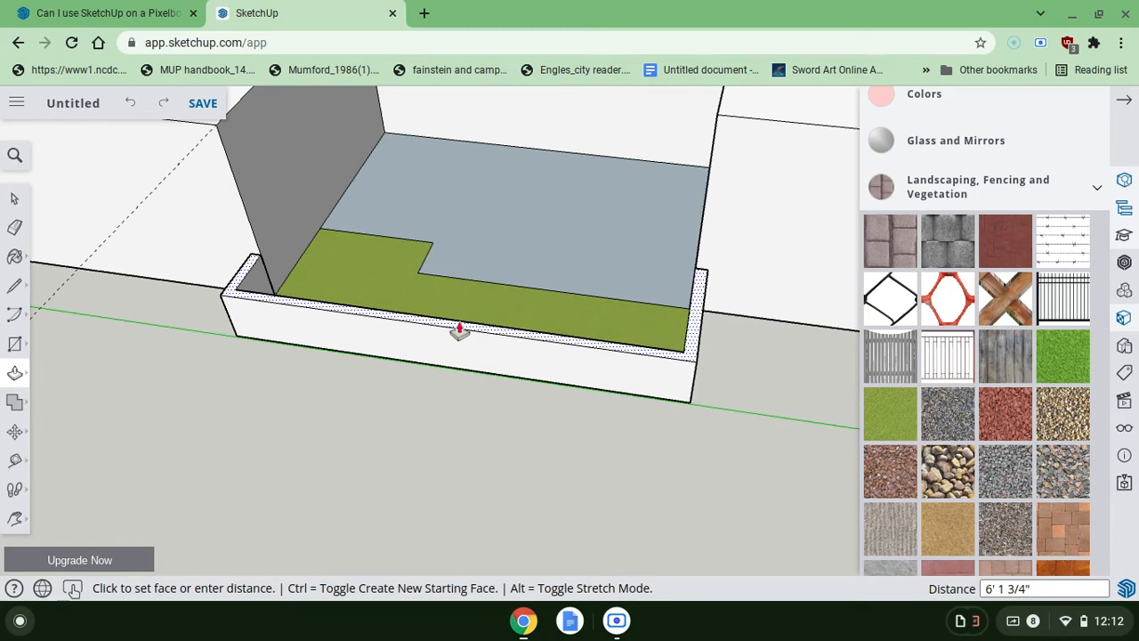
pyautogui.click(459, 330)
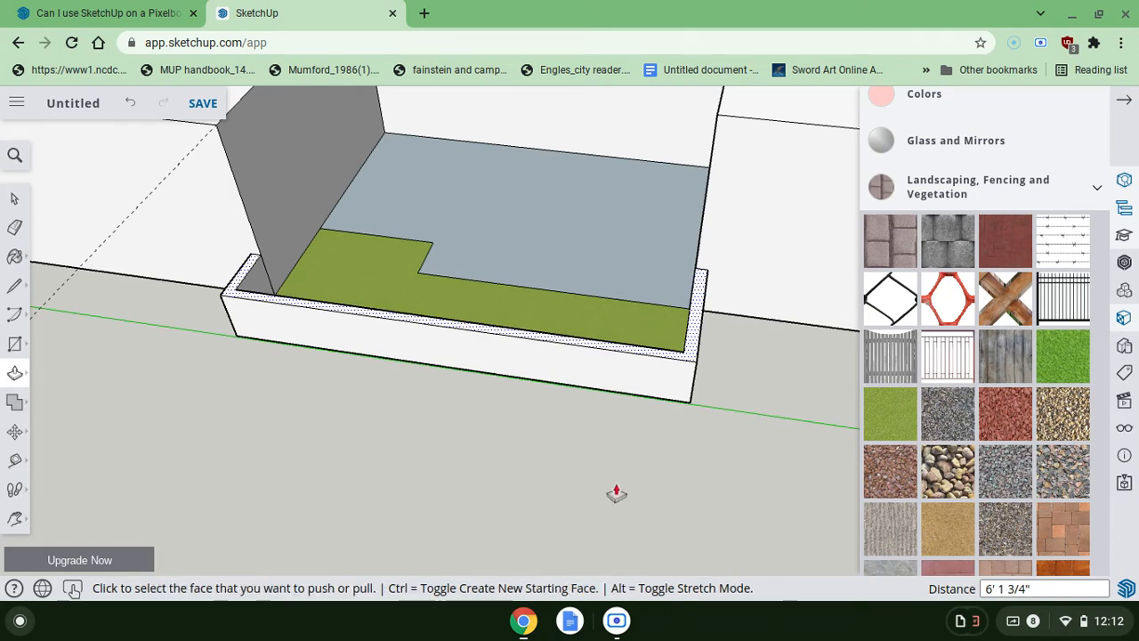
# - Paint the outer faces of the low border wall with the wooden lattice-top fence material from Landscaping, Fencing and Vegetation
pyautogui.moveTo(616, 494); pyautogui.dragTo(716, 445, button='middle')
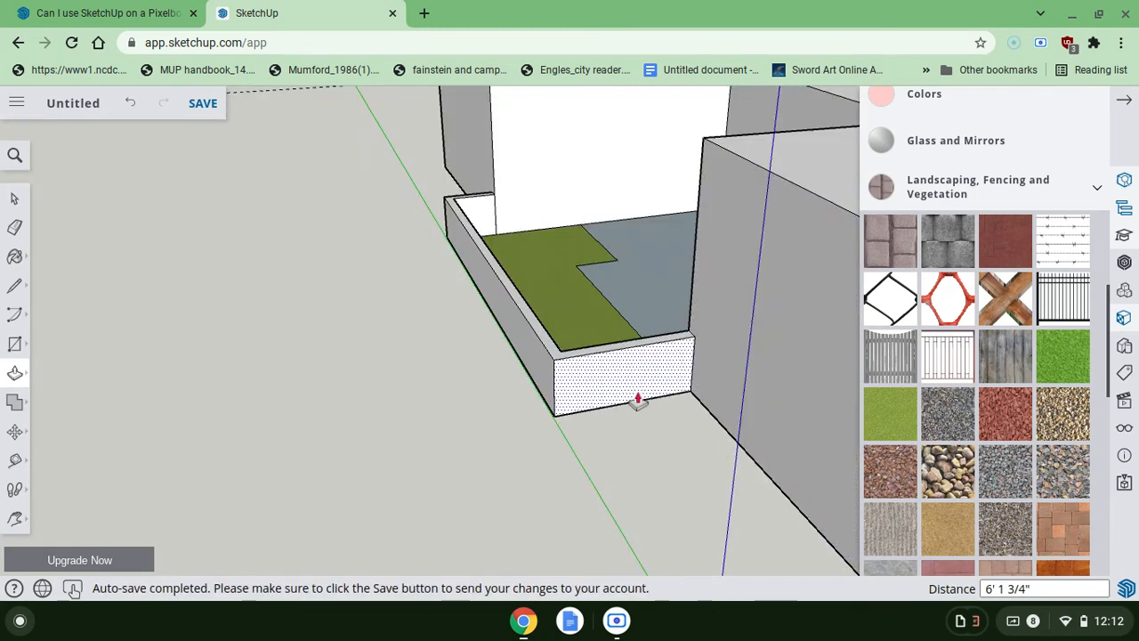
pyautogui.moveTo(647, 412); pyautogui.dragTo(762, 381, button='middle')
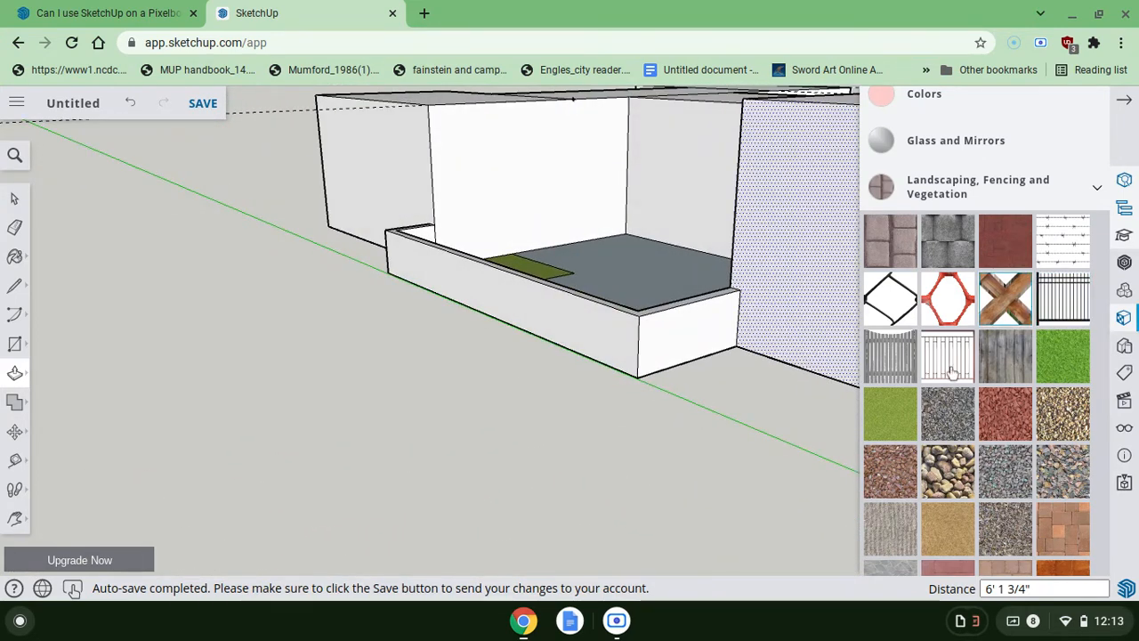
pyautogui.scroll(-3, 943, 387)
pyautogui.scroll(-3, 944, 388)
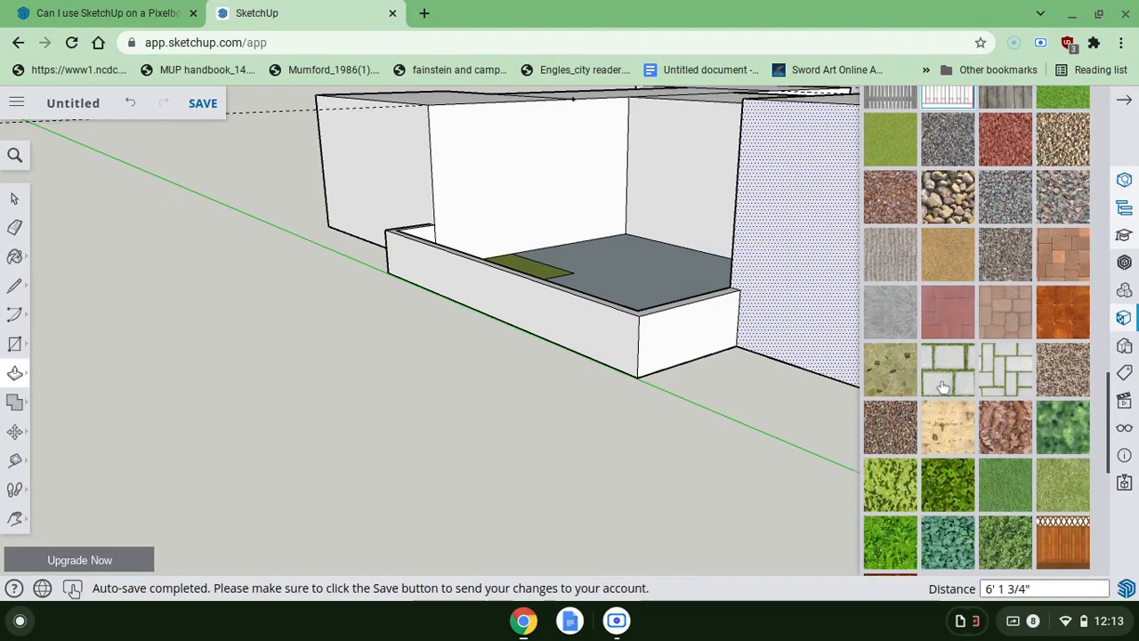
pyautogui.scroll(1, 1064, 505)
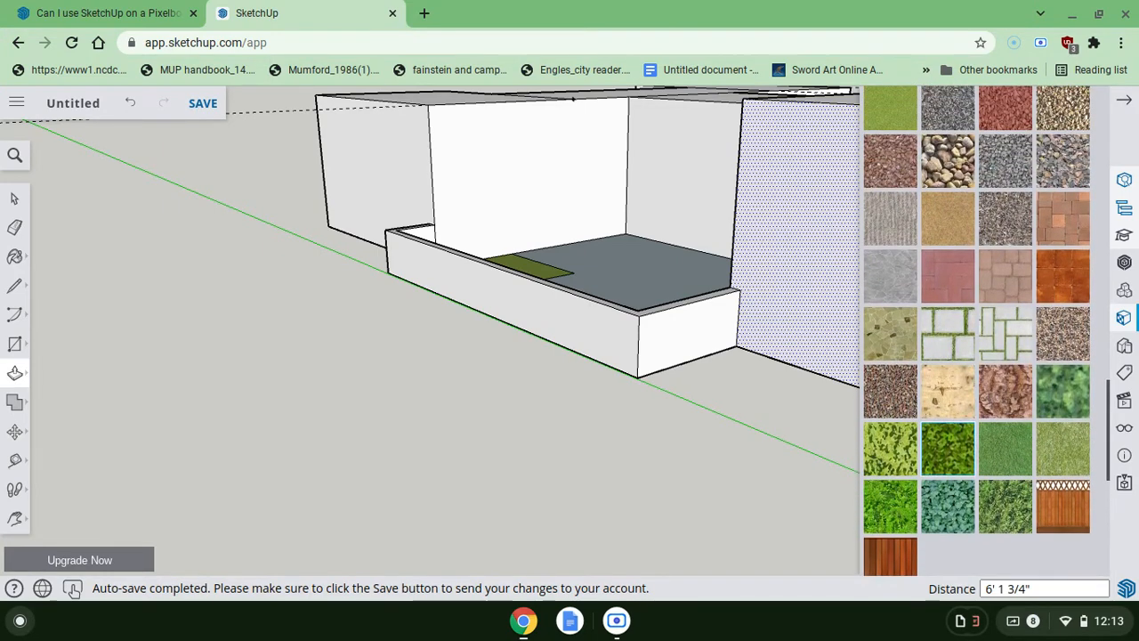
pyautogui.click(1064, 505)
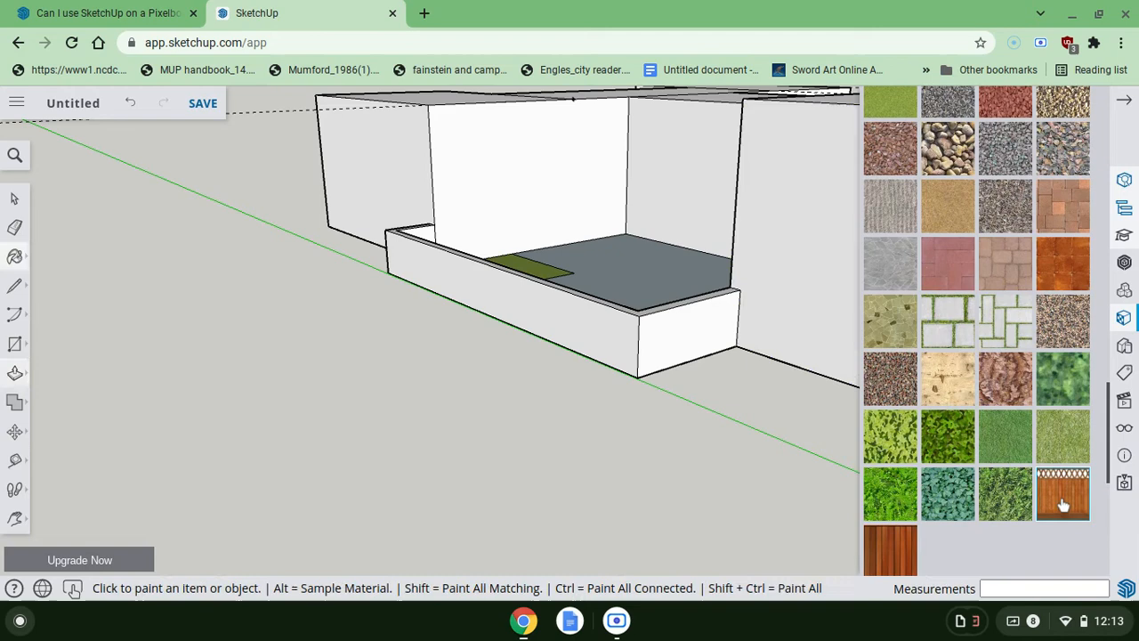
pyautogui.click(679, 313)
pyautogui.click(626, 320)
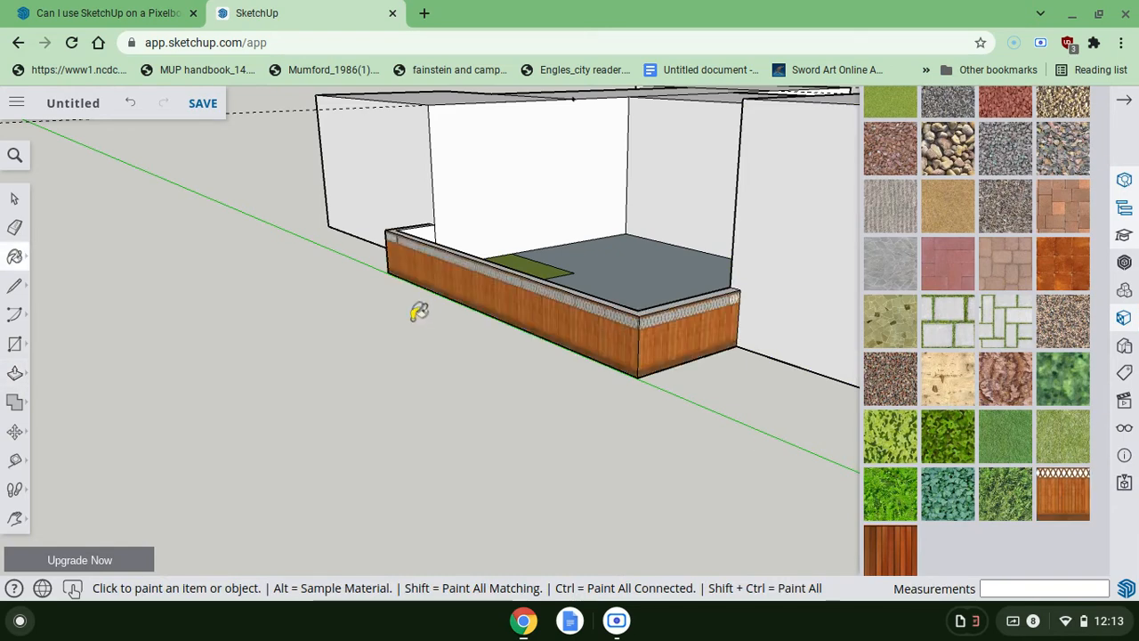
pyautogui.moveTo(419, 312); pyautogui.dragTo(415, 311, button='middle')
pyautogui.click(510, 301)
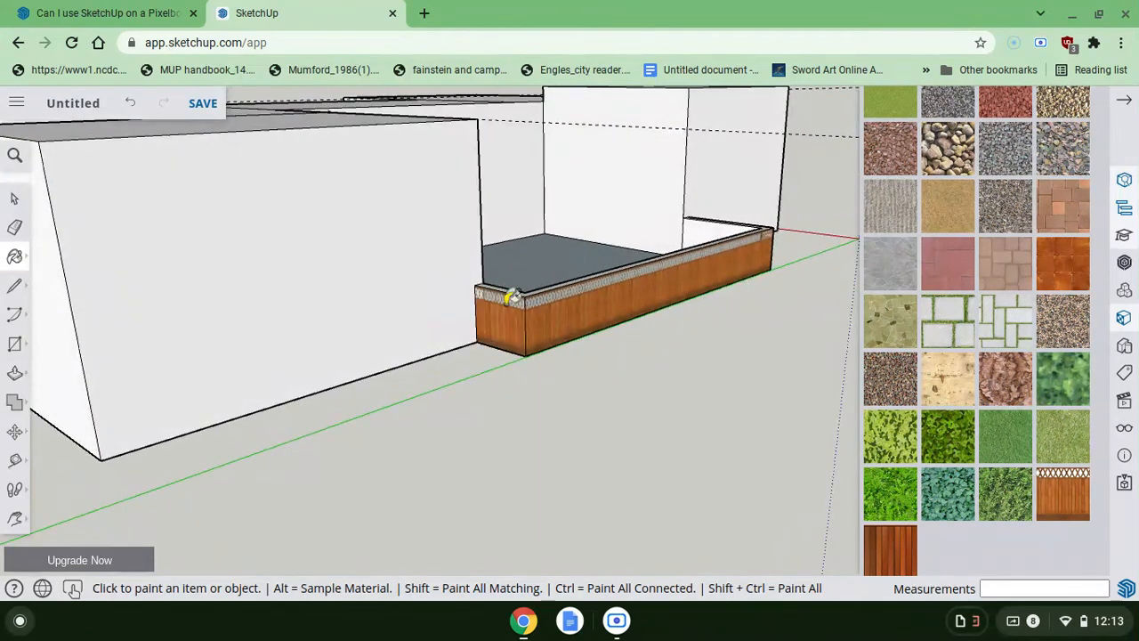
# - Repaint the border wall's outer faces with the light wood-grain material from Synthetic Surfaces
pyautogui.moveTo(618, 311); pyautogui.dragTo(617, 311, button='middle')
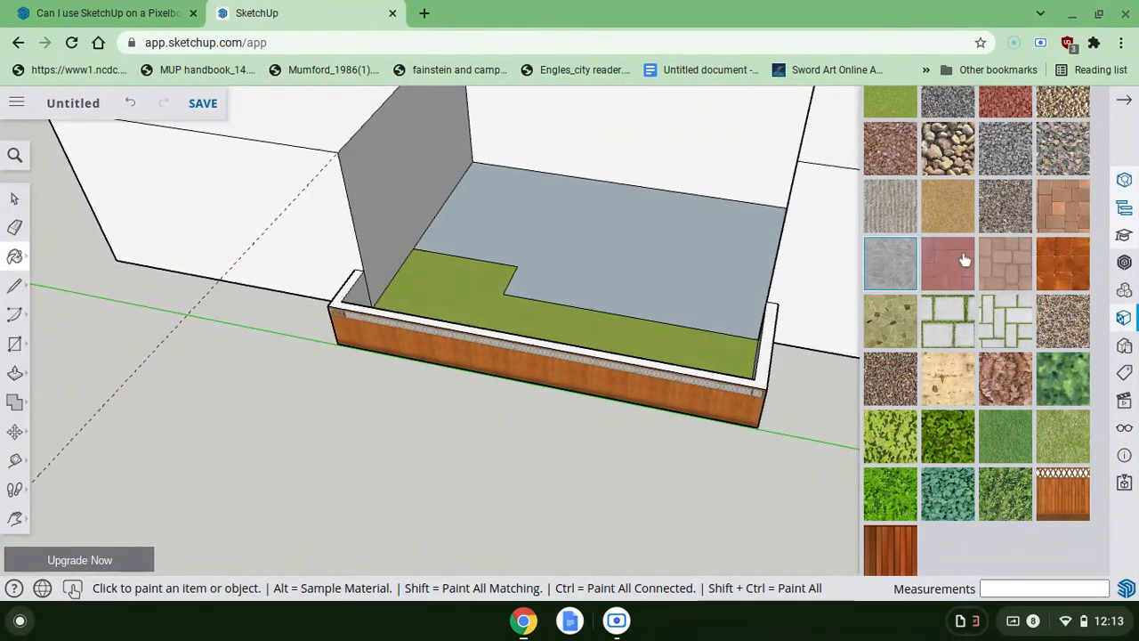
pyautogui.scroll(3, 988, 267)
pyautogui.click(1004, 258)
pyautogui.scroll(5, 992, 255)
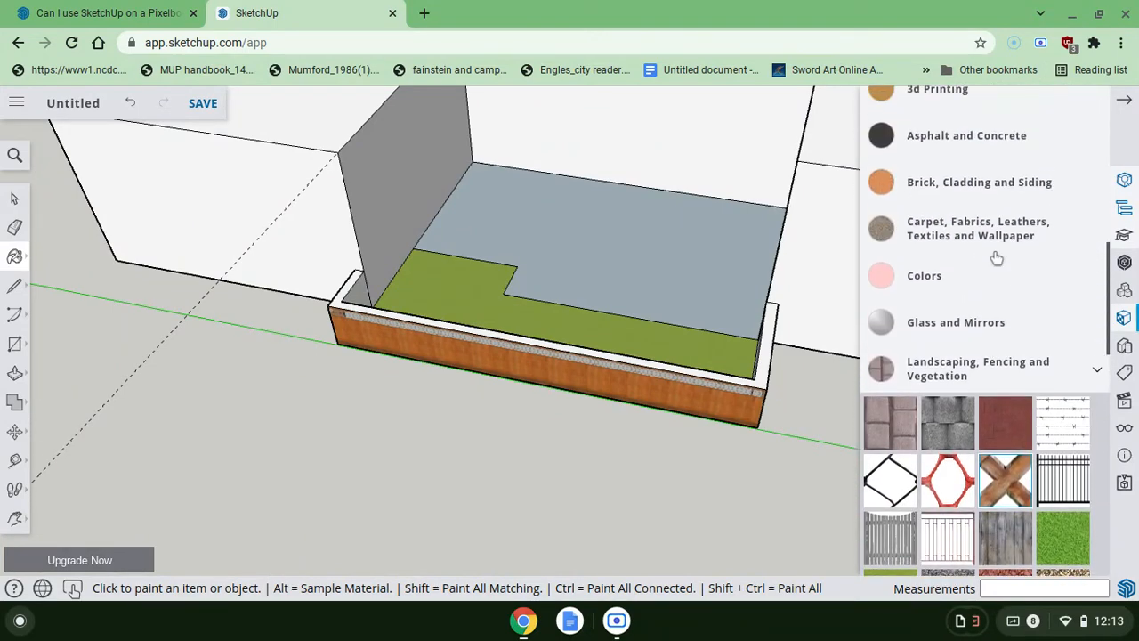
pyautogui.scroll(-10, 972, 506)
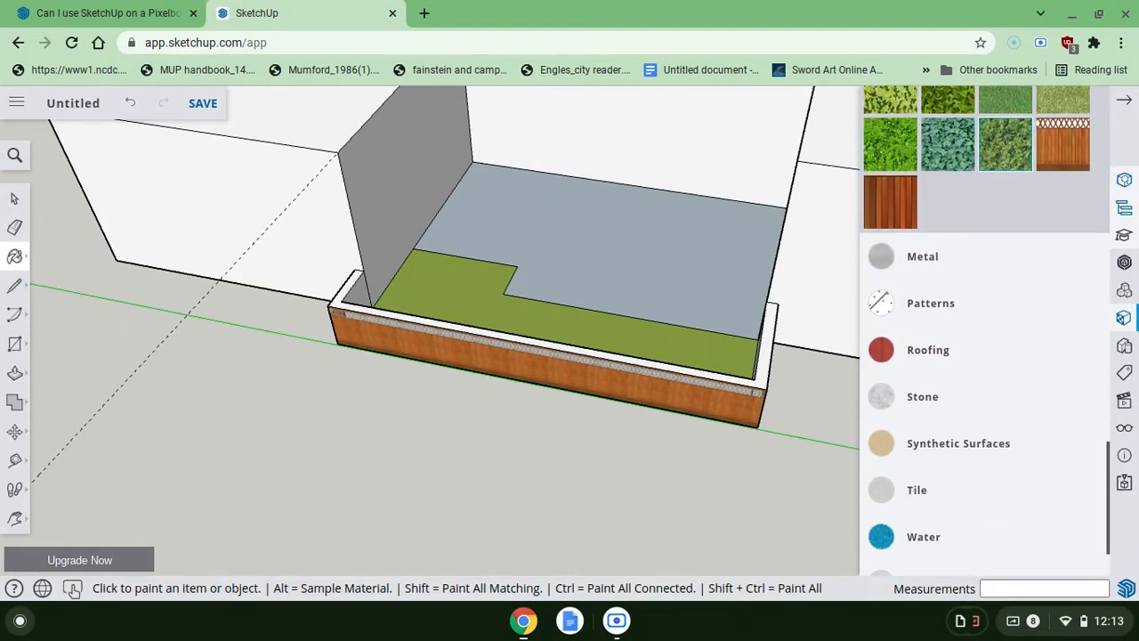
pyautogui.click(965, 436)
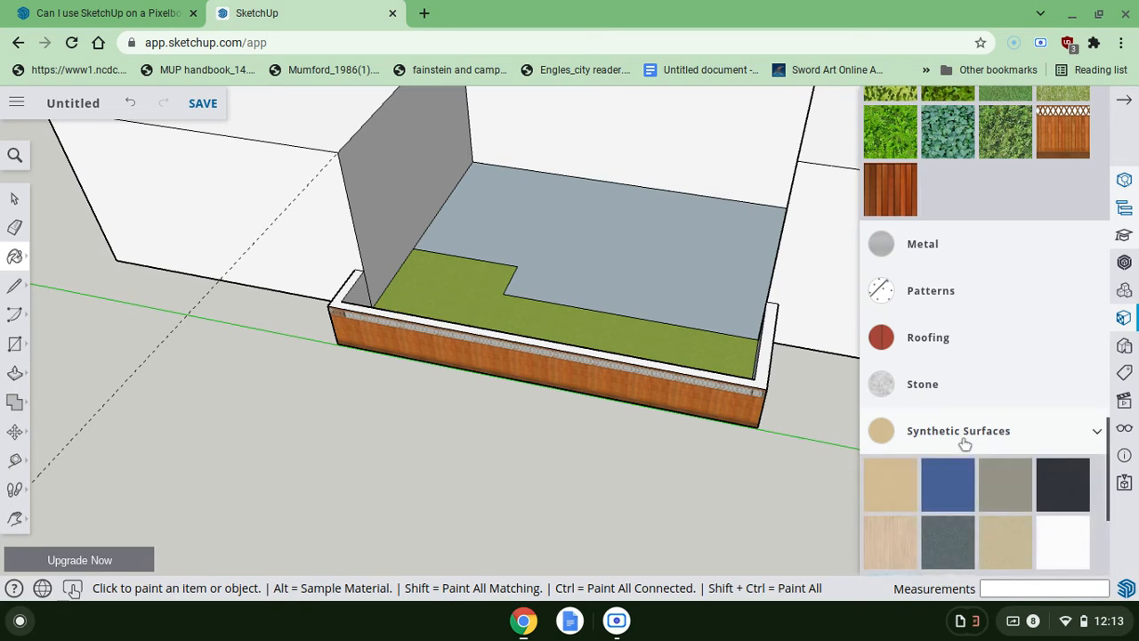
pyautogui.scroll(-3, 965, 445)
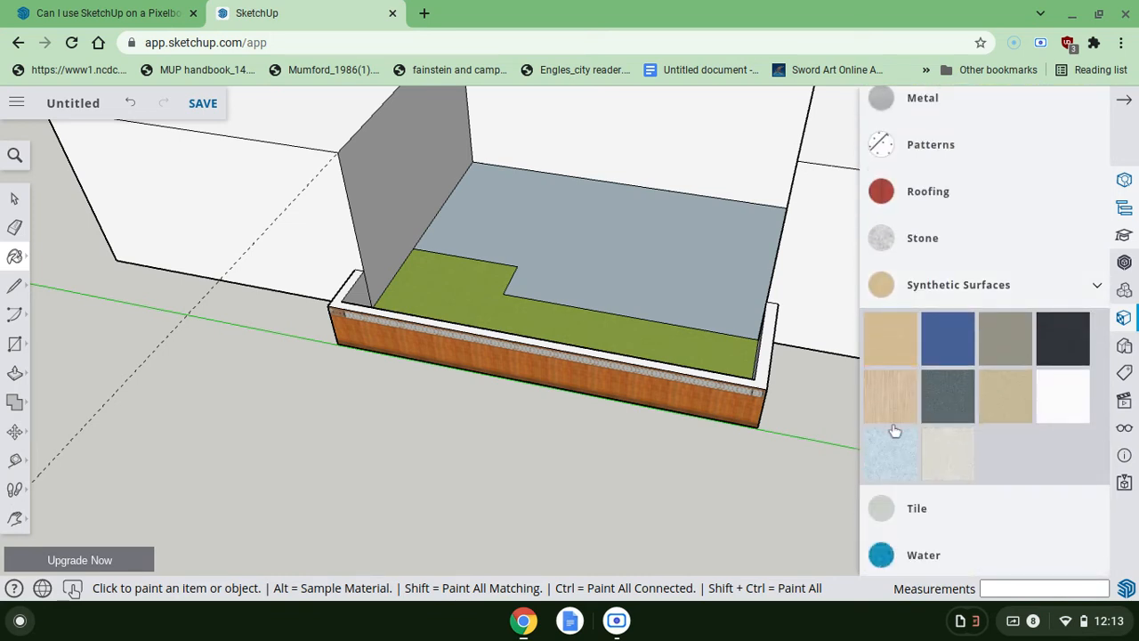
pyautogui.click(691, 379)
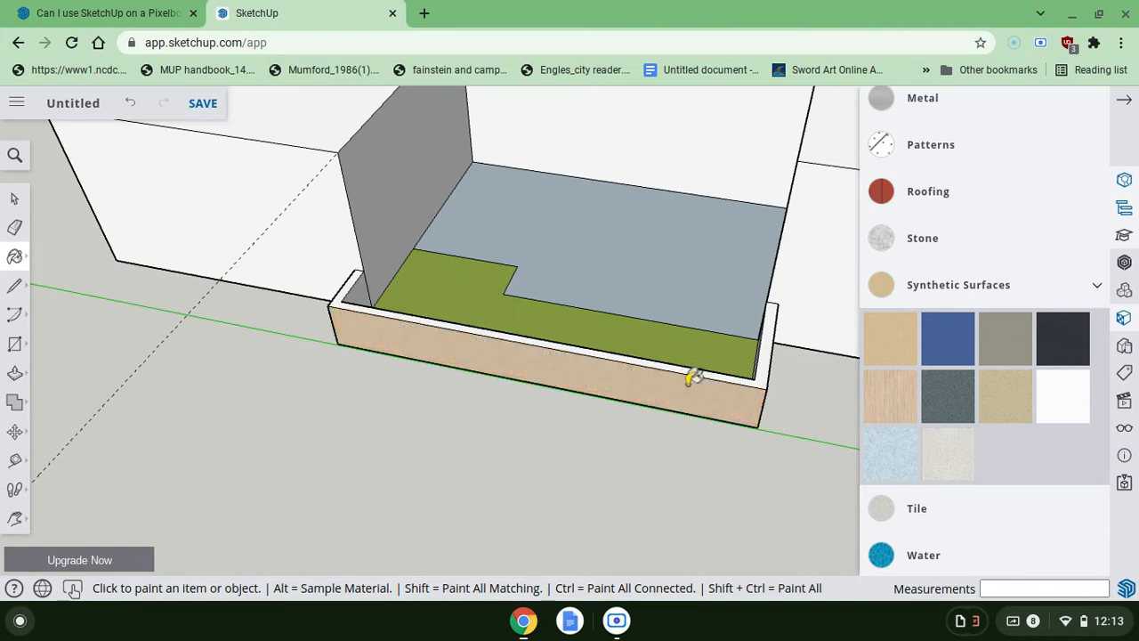
pyautogui.moveTo(697, 378)
pyautogui.mouseDown(button='middle')
pyautogui.moveTo(632, 396)
pyautogui.moveTo(525, 370)
pyautogui.mouseUp(button='middle')
pyautogui.click(659, 428)
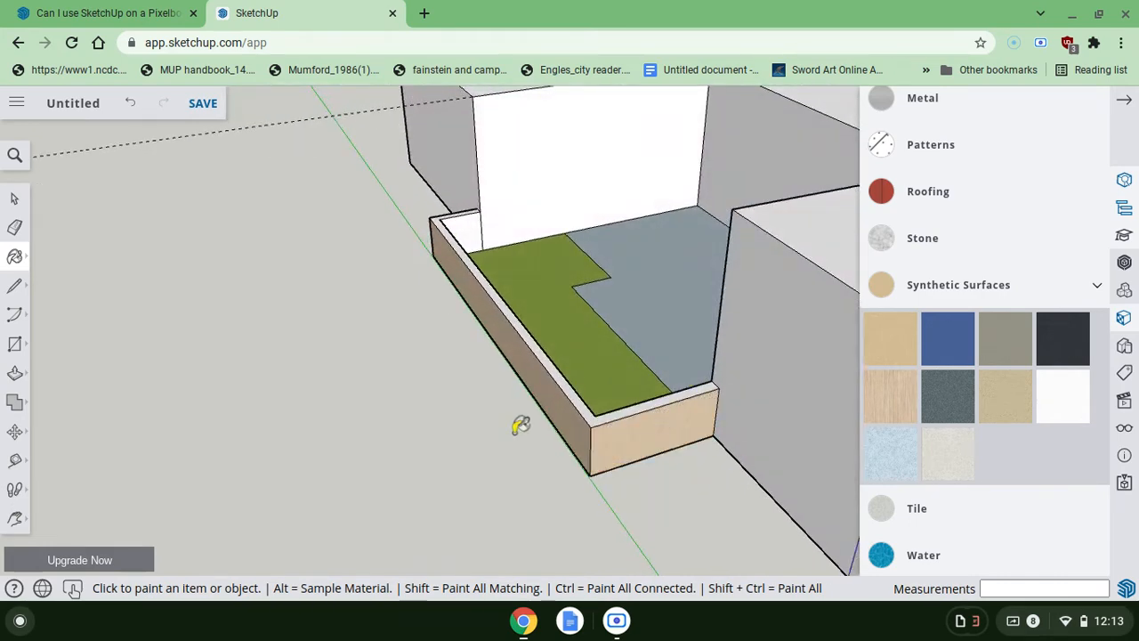
pyautogui.moveTo(453, 442); pyautogui.dragTo(465, 407, button='middle')
pyautogui.click(478, 372)
# - Paint the border wall's outer faces and top with the dark grey-green speckled material from Synthetic Surfaces
pyautogui.moveTo(613, 372); pyautogui.dragTo(611, 374, button='middle')
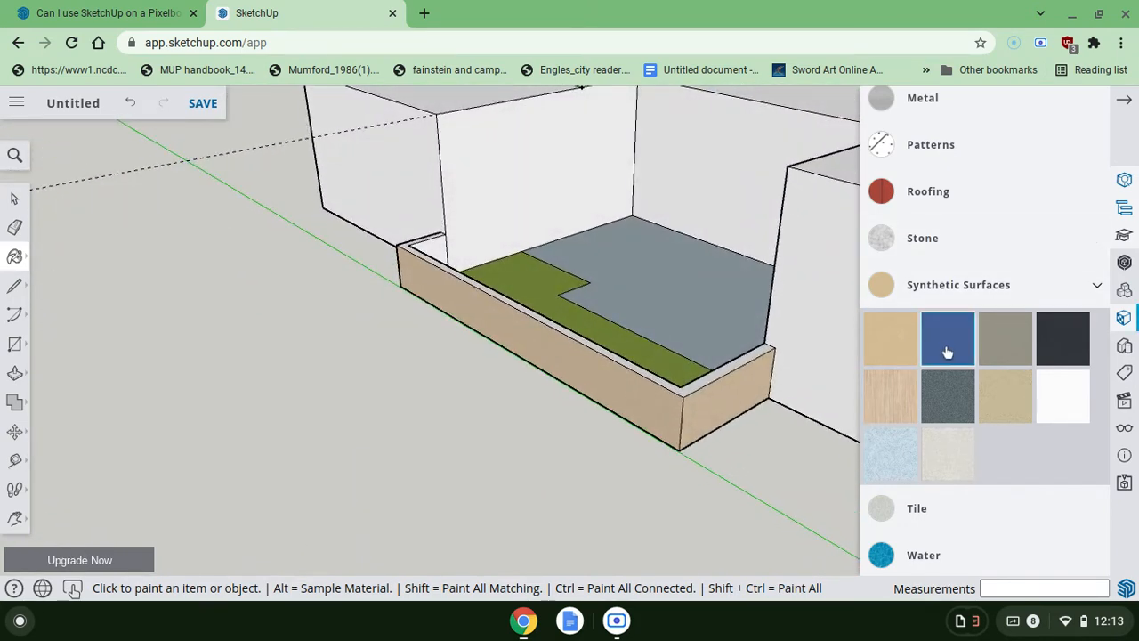
pyautogui.scroll(-2, 948, 356)
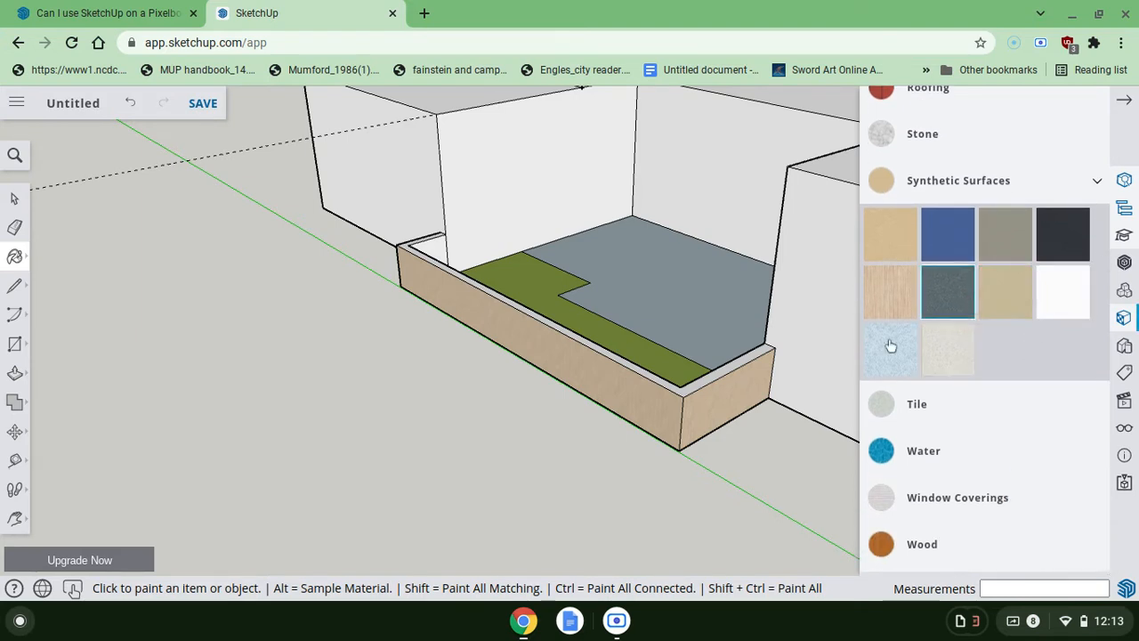
pyautogui.click(719, 381)
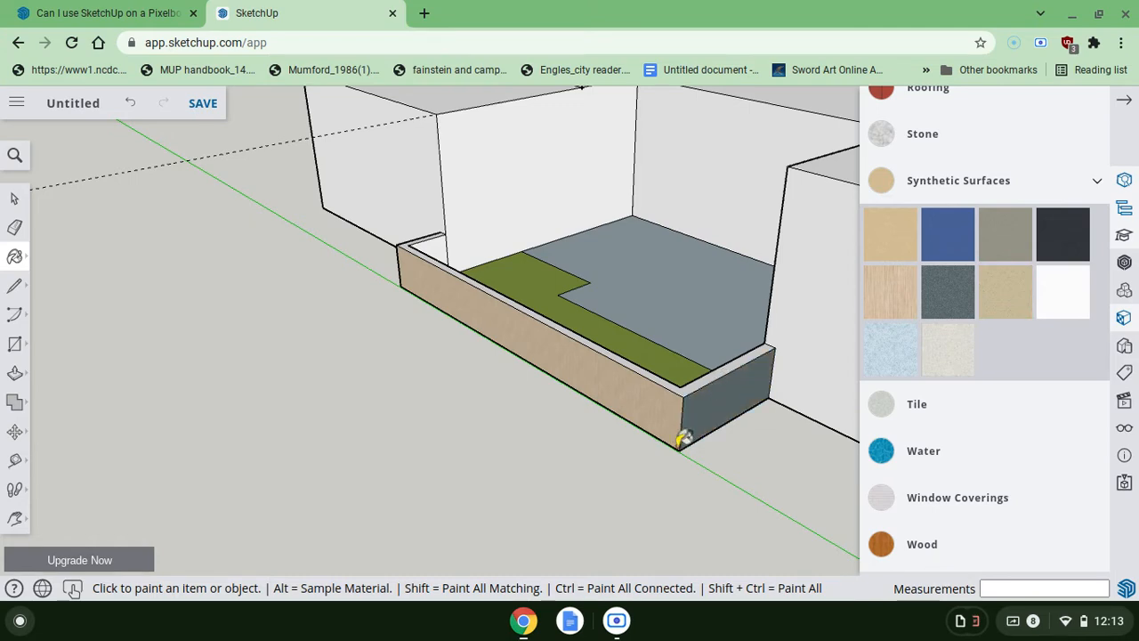
pyautogui.click(663, 414)
pyautogui.moveTo(419, 323); pyautogui.dragTo(465, 345, button='middle')
pyautogui.click(465, 357)
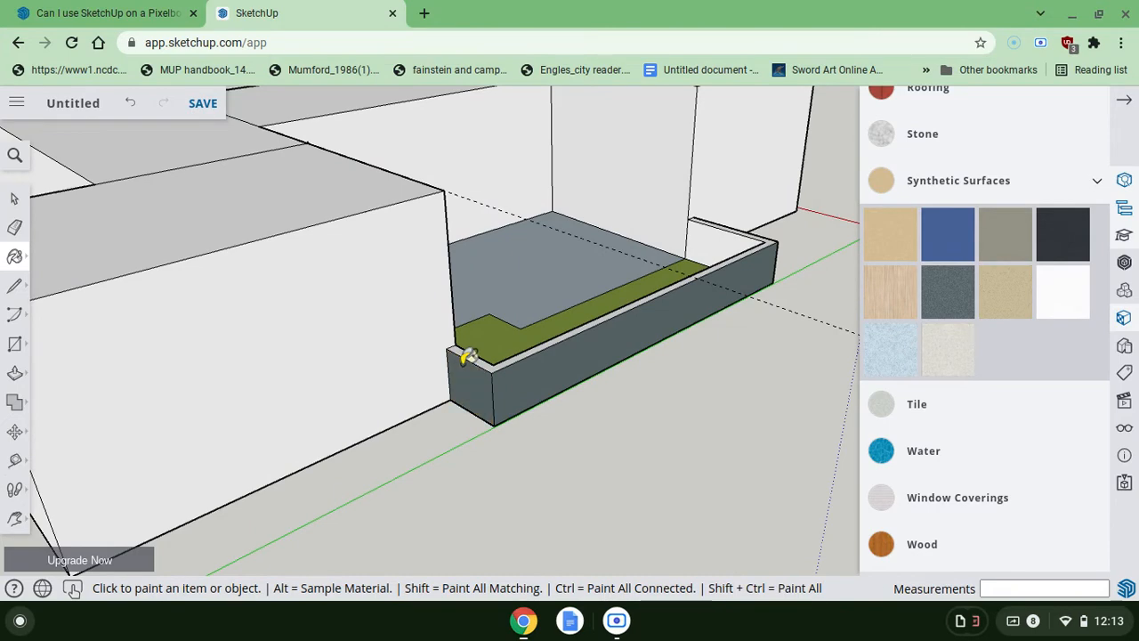
pyautogui.click(478, 349)
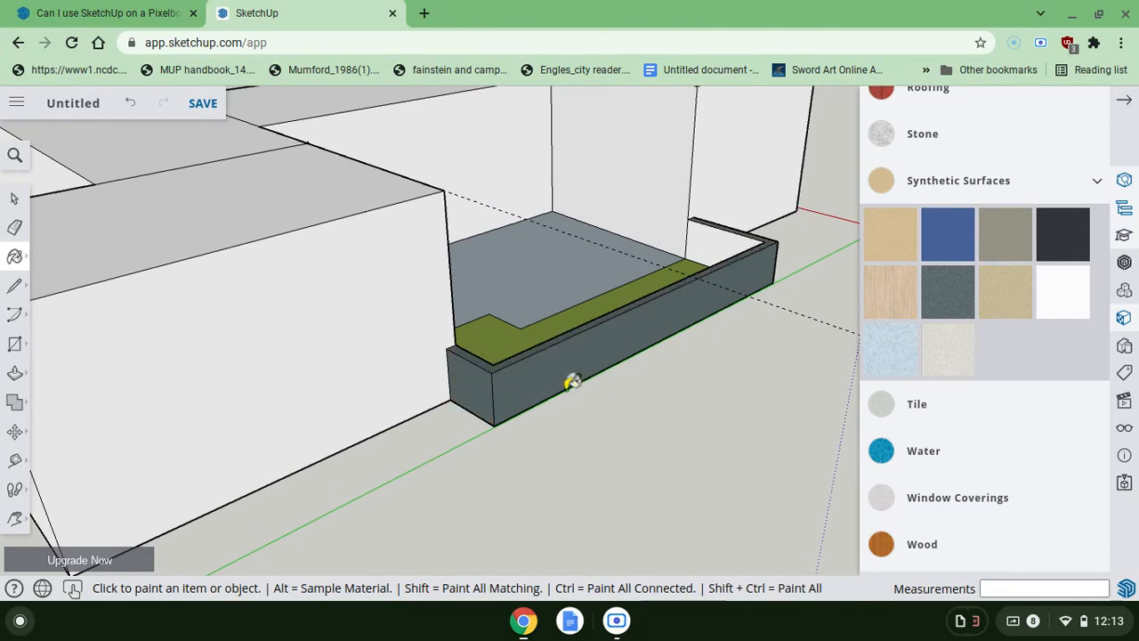
# - Paint the unpainted courtyard floor beside the grass with the multicoloured brown brick paver material
pyautogui.moveTo(572, 382); pyautogui.dragTo(572, 383, button='middle')
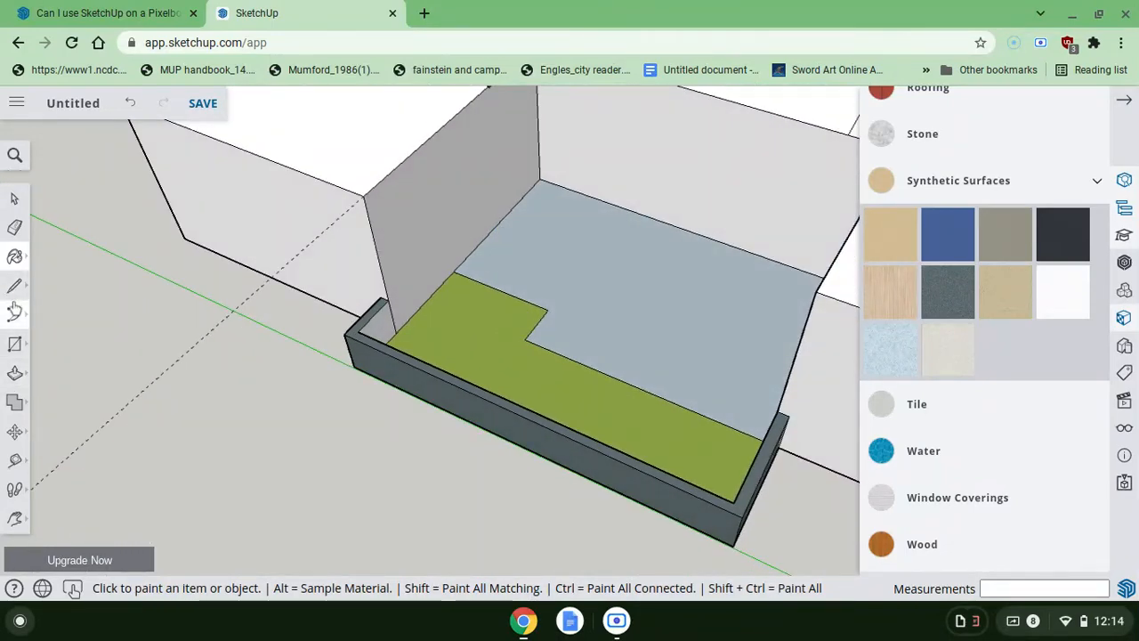
pyautogui.click(16, 403)
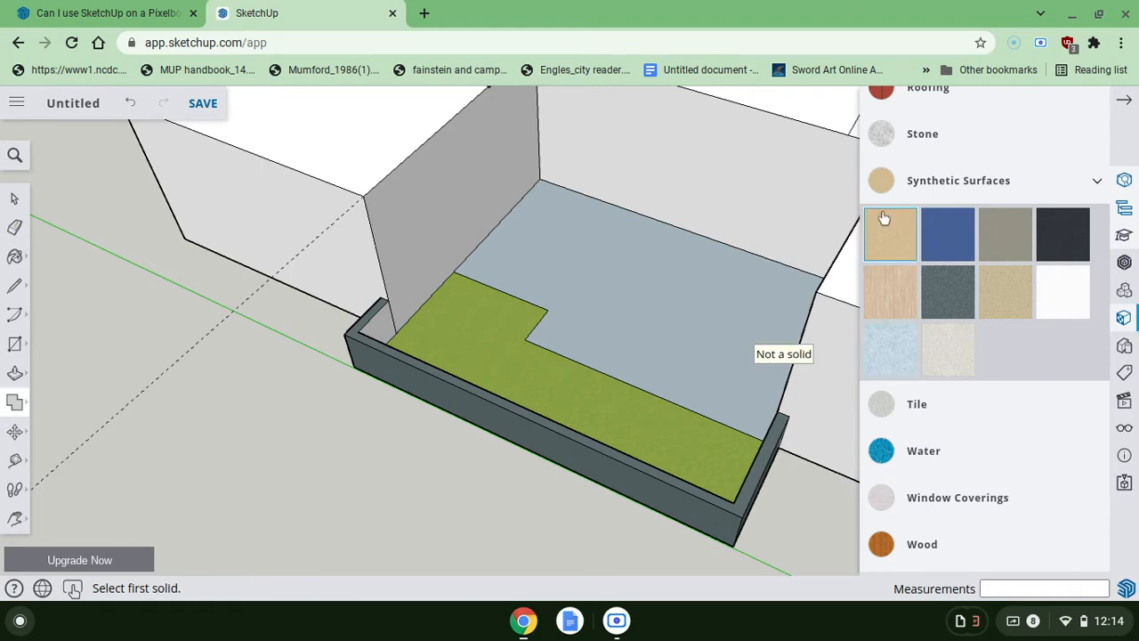
pyautogui.scroll(5, 885, 223)
pyautogui.scroll(4, 885, 223)
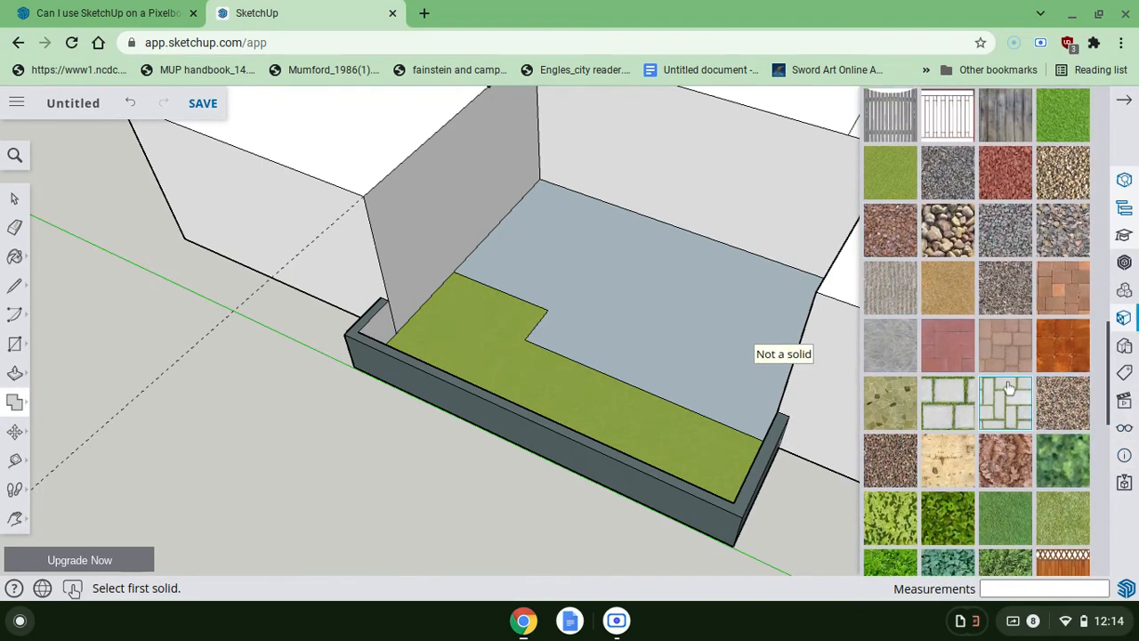
pyautogui.click(1061, 290)
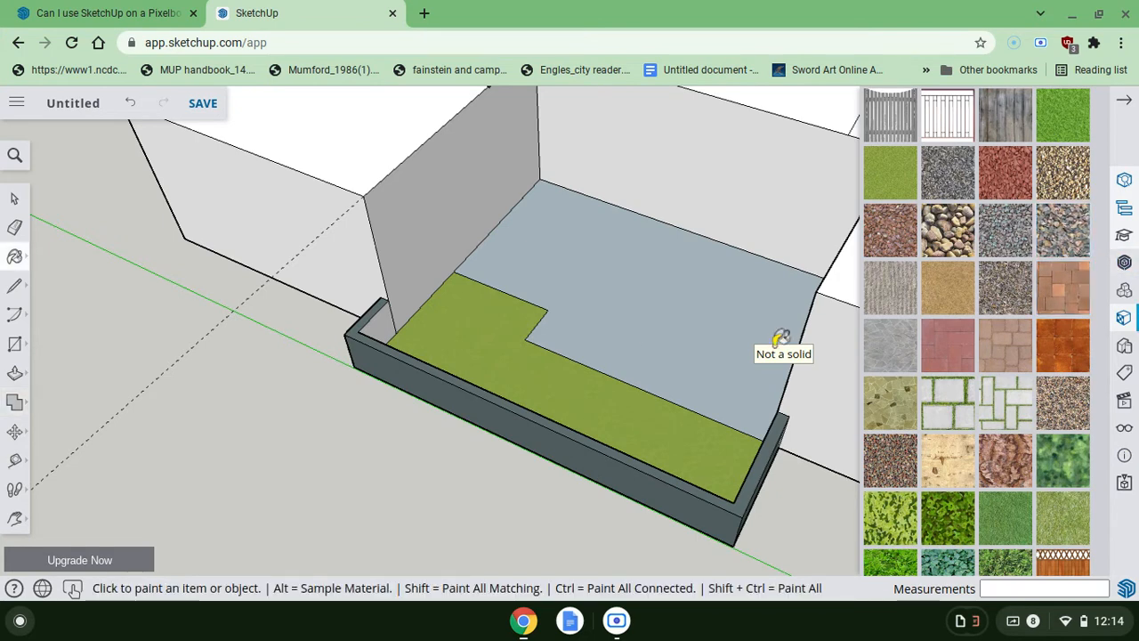
pyautogui.click(654, 323)
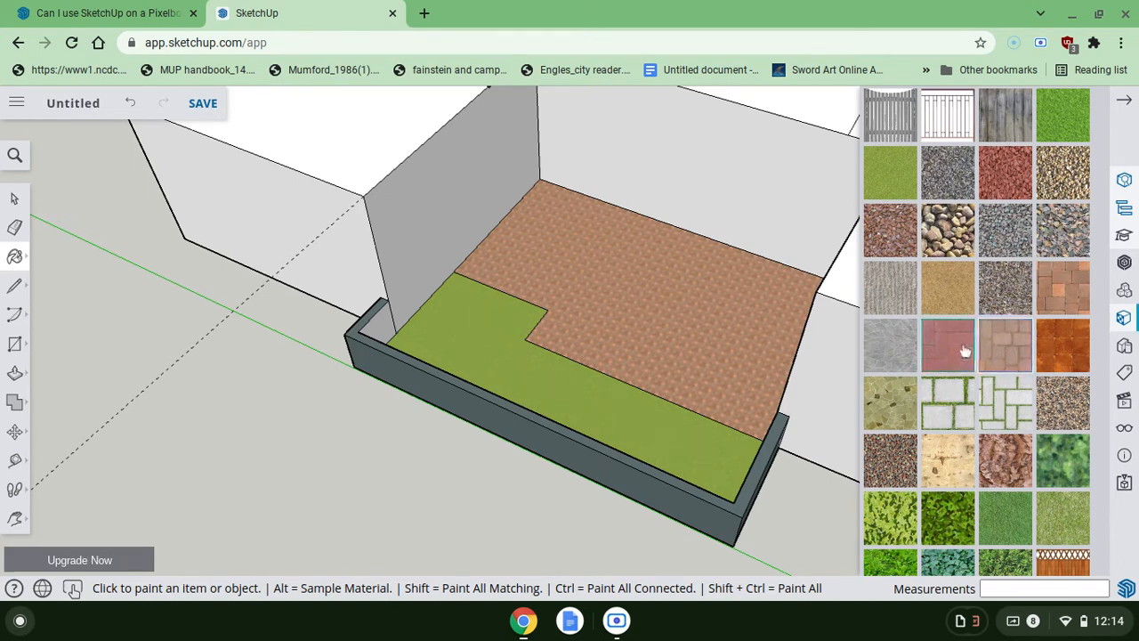
# - Try the plain red paver and the grey scalloped paver materials on the courtyard floor
pyautogui.click(963, 351)
pyautogui.click(663, 306)
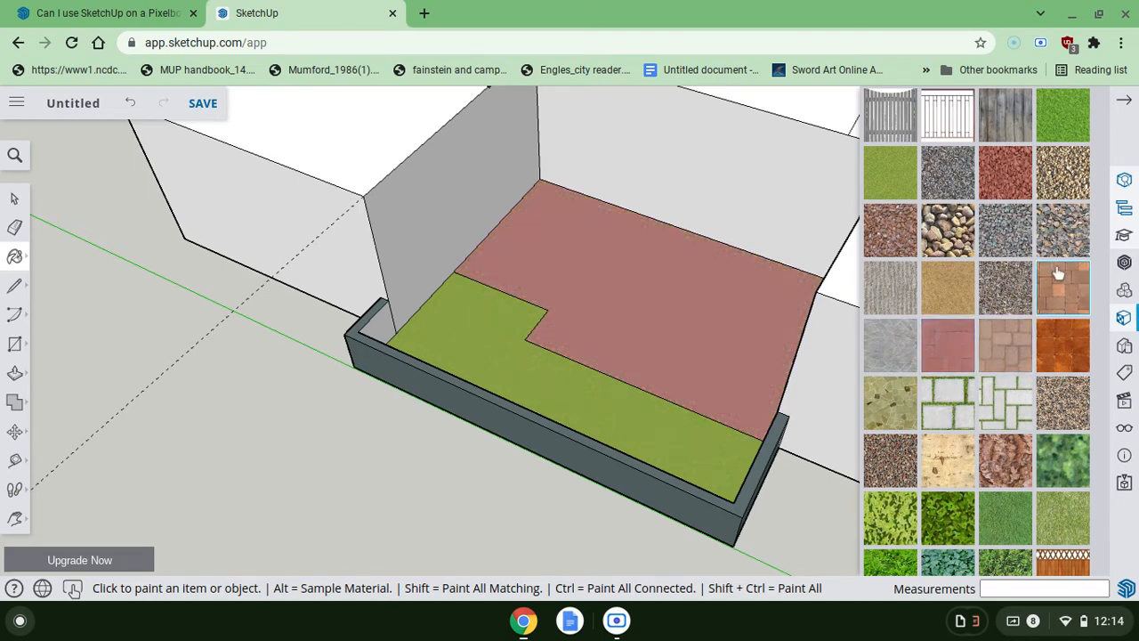
pyautogui.scroll(1, 1060, 274)
pyautogui.scroll(5, 1059, 274)
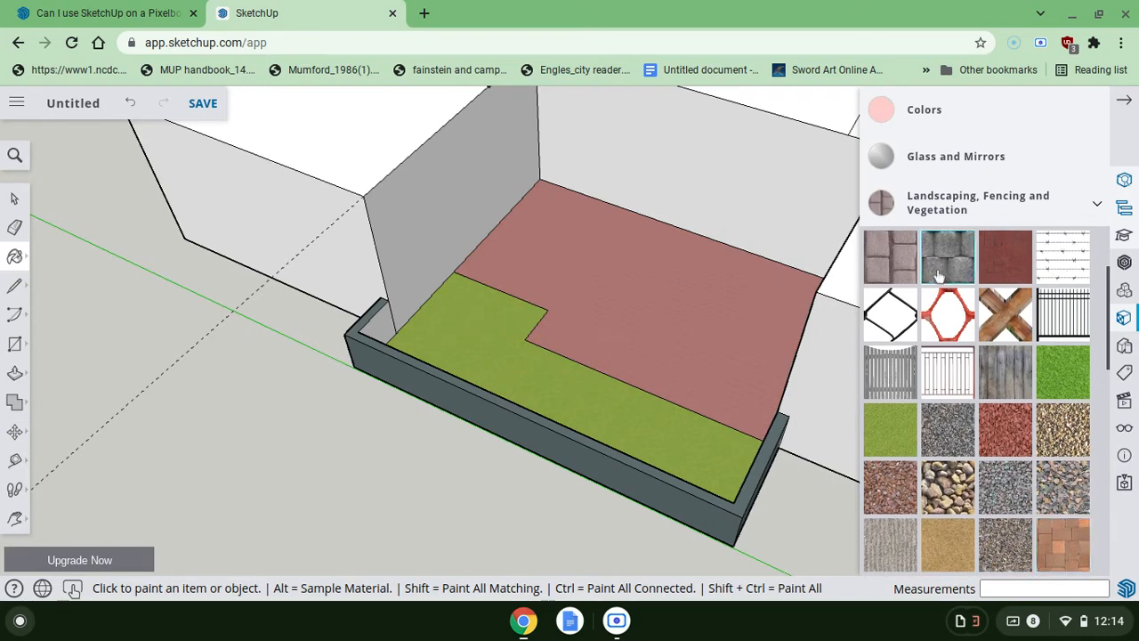
pyautogui.click(937, 276)
pyautogui.click(707, 252)
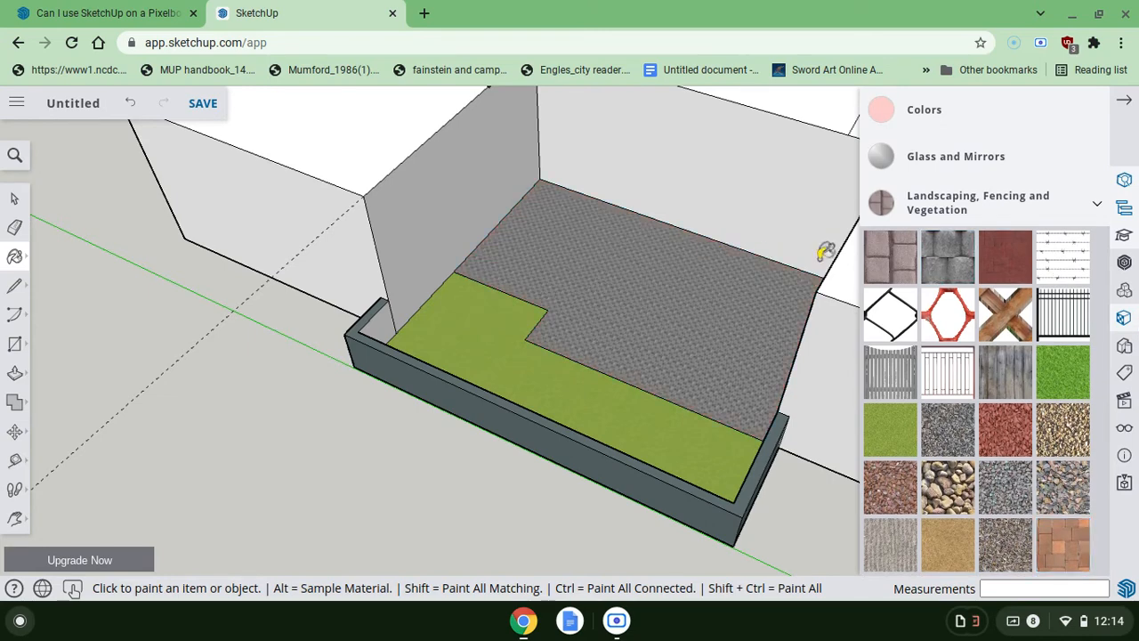
# - Paint the courtyard floor with the Asphalt Stamped Brick material
pyautogui.click(884, 257)
pyautogui.click(626, 324)
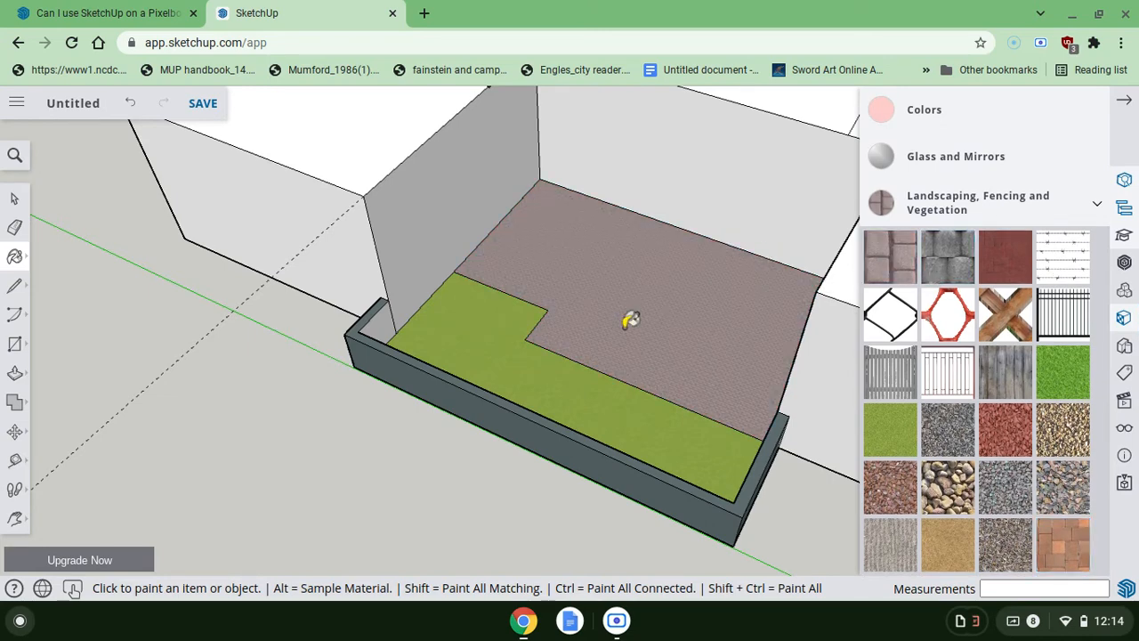
pyautogui.moveTo(625, 326); pyautogui.dragTo(298, 355, button='middle')
pyautogui.scroll(6, 1009, 332)
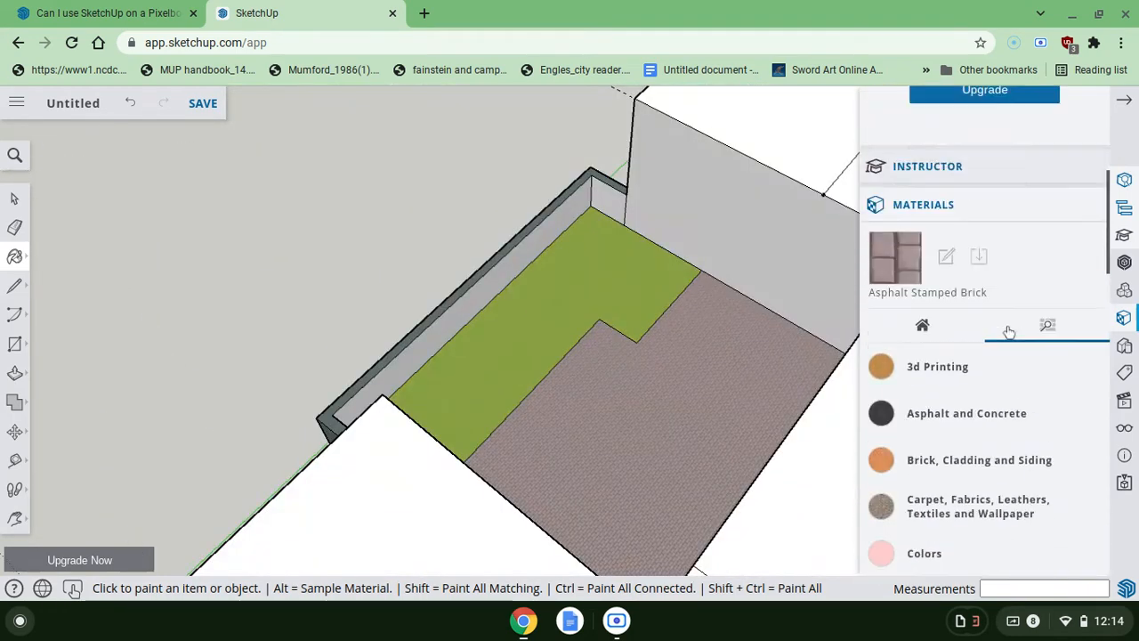
pyautogui.scroll(-1, 1009, 332)
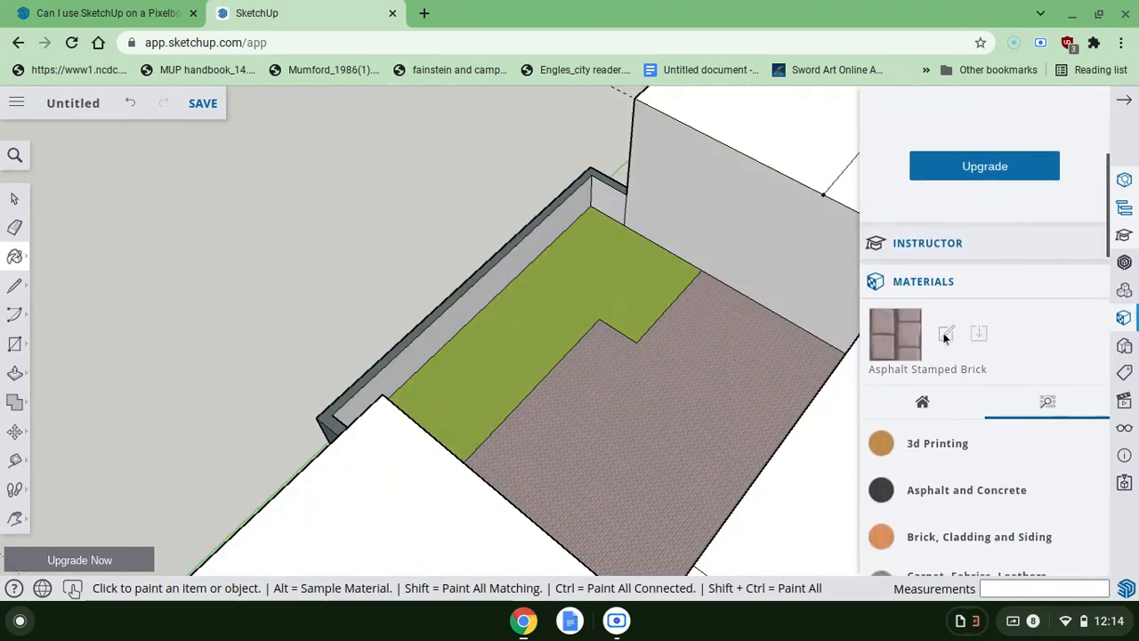
pyautogui.scroll(-8, 944, 335)
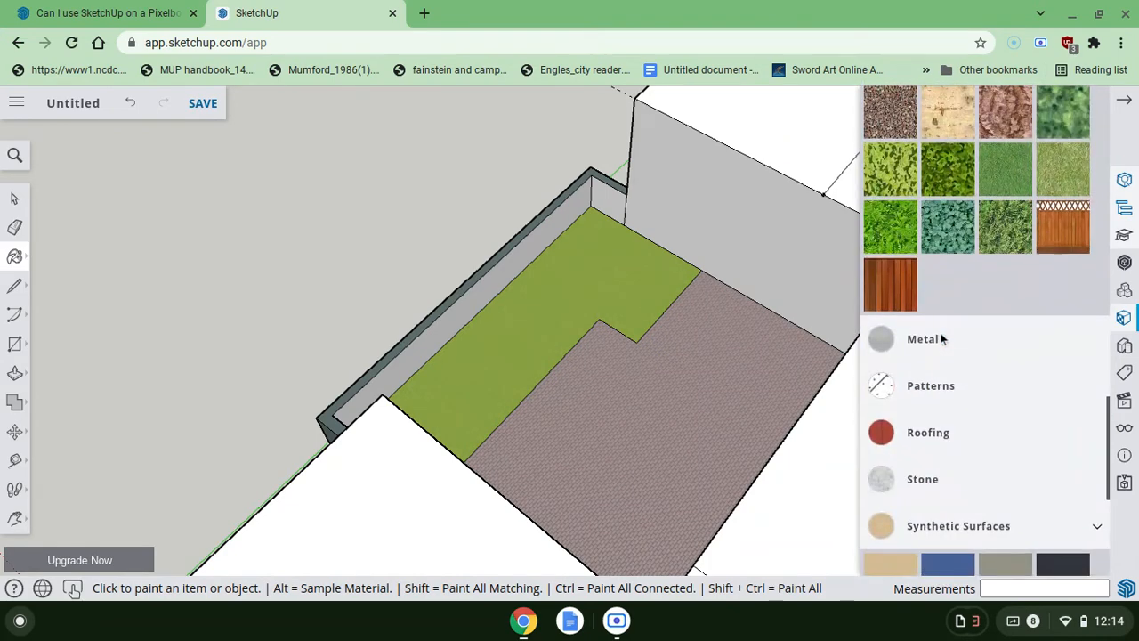
pyautogui.scroll(-8, 942, 339)
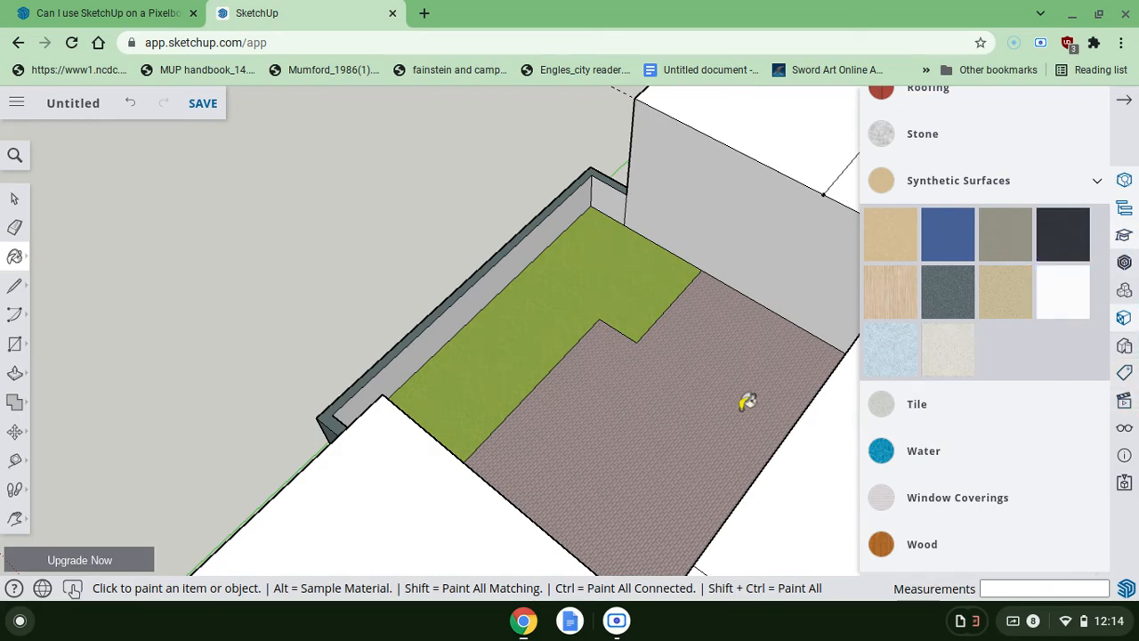
pyautogui.scroll(12, 1006, 556)
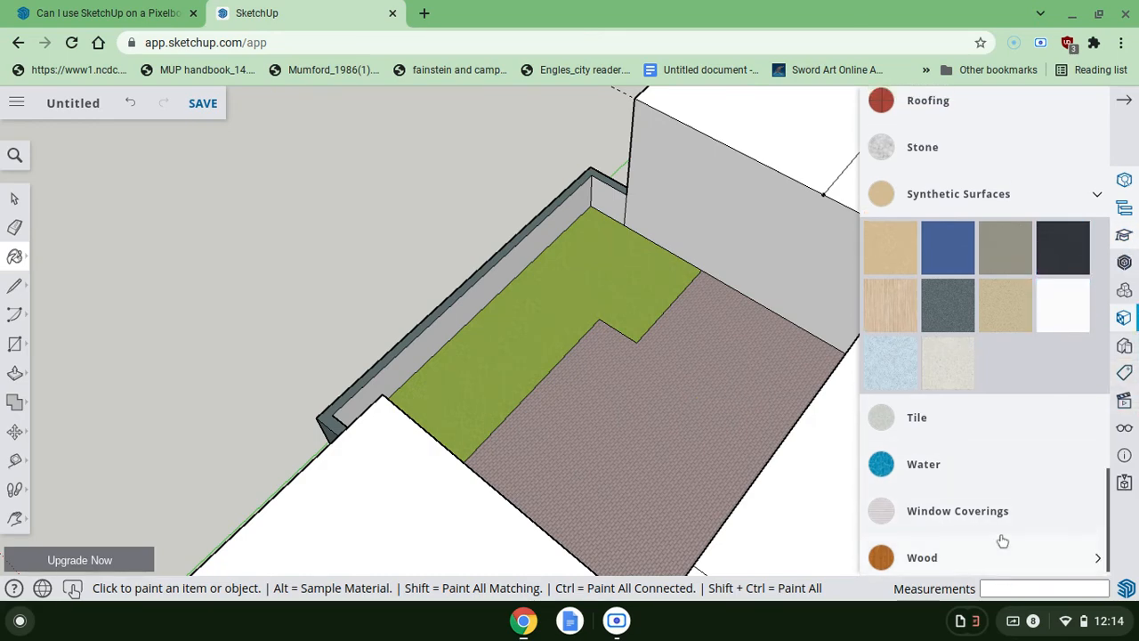
# - Review the materials already used in the model, select Wood Fence with Lattice, and check its editing options
pyautogui.scroll(2, 1003, 541)
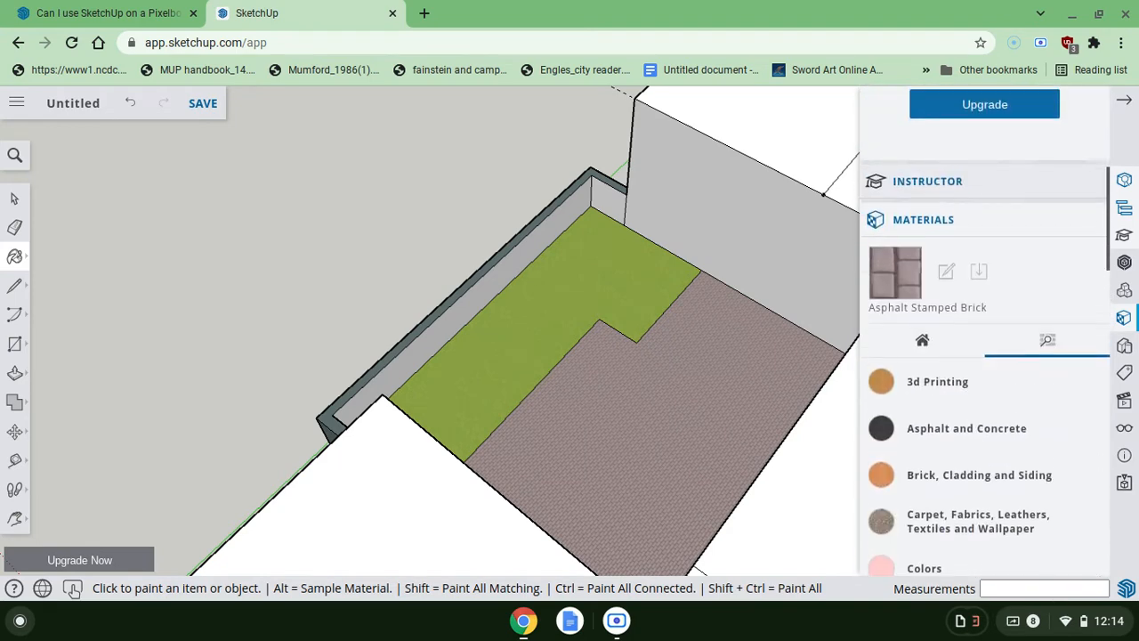
pyautogui.click(923, 348)
pyautogui.scroll(-9, 954, 407)
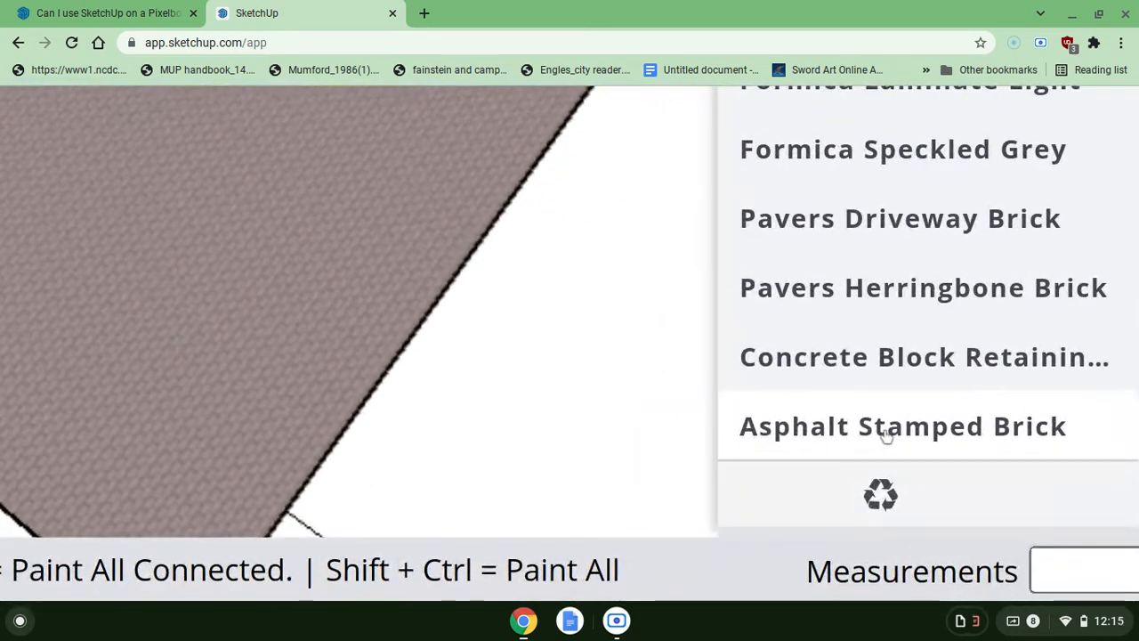
pyautogui.keyDown('ctrl'); pyautogui.scroll(-5, 886, 434); pyautogui.keyUp('ctrl')
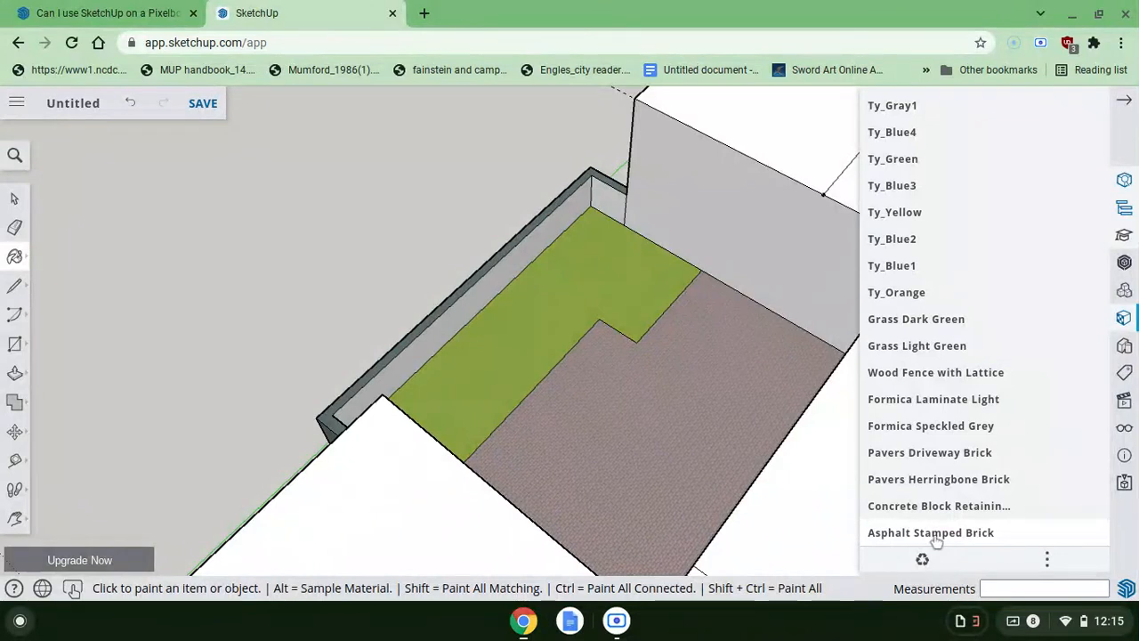
pyautogui.scroll(3, 936, 541)
pyautogui.scroll(5, 1004, 275)
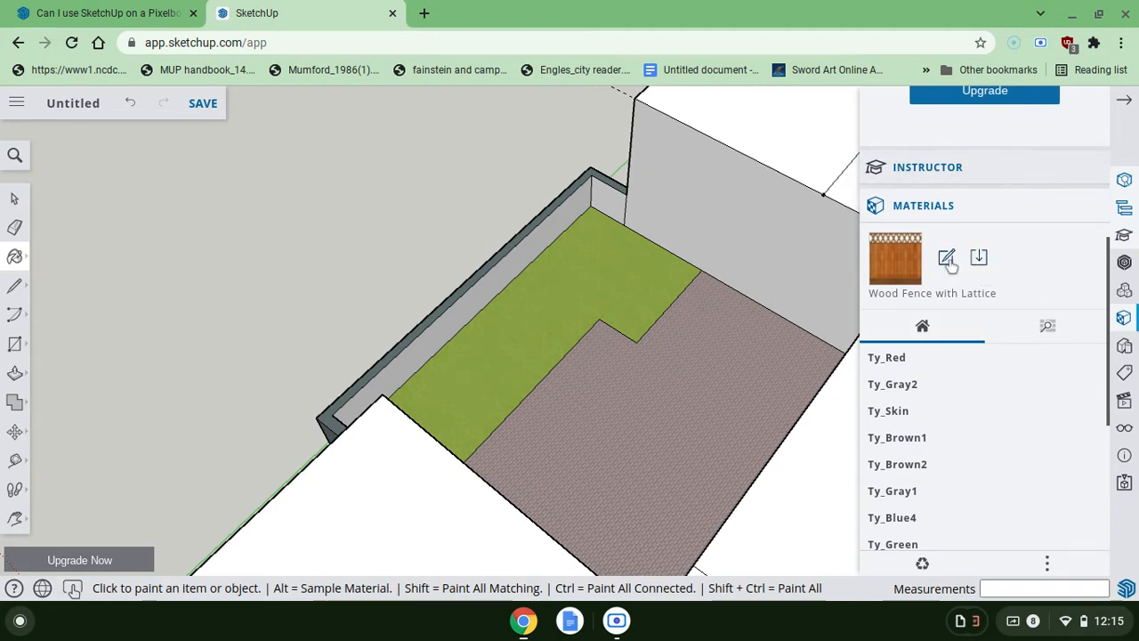
pyautogui.click(948, 259)
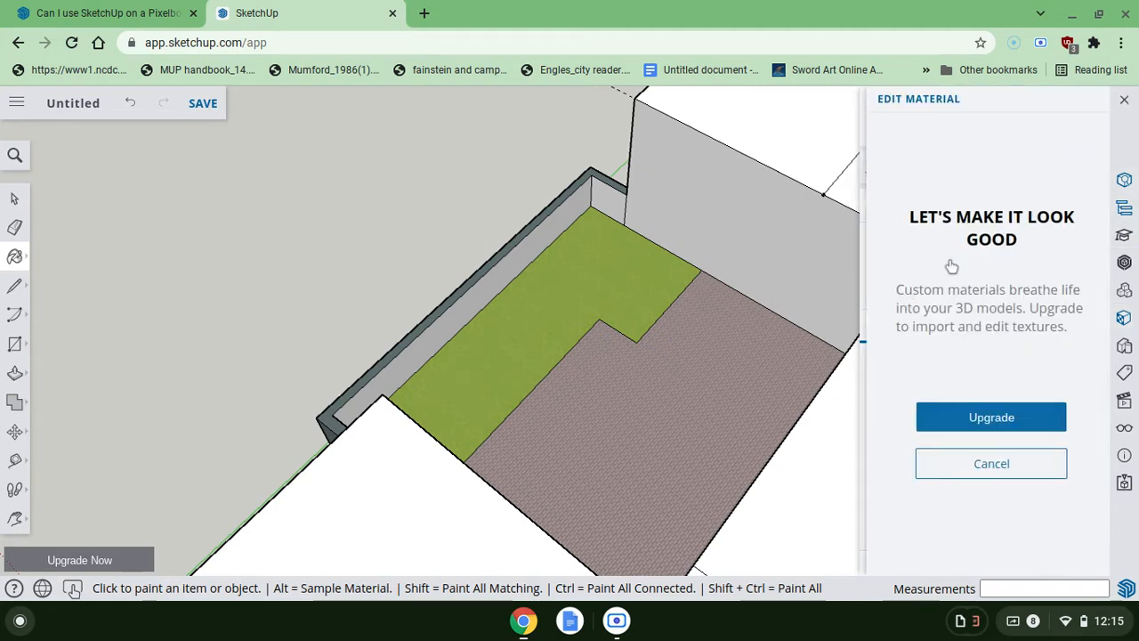
pyautogui.click(1124, 101)
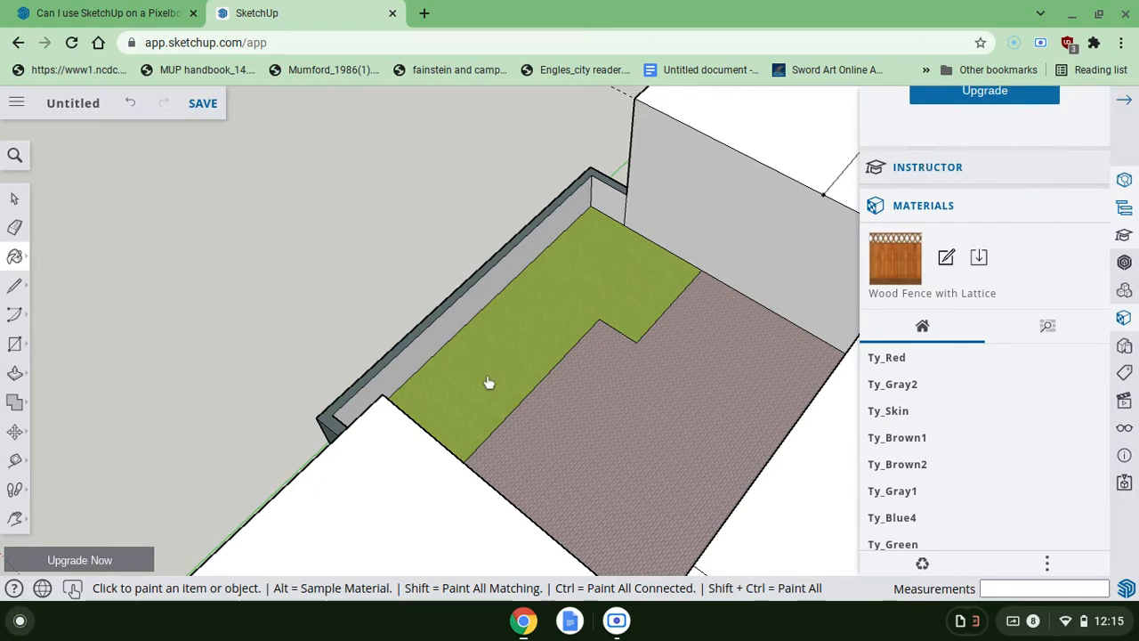
# - Try the Wood Fence with Lattice material on the paved courtyard floor and undo it
pyautogui.moveTo(489, 383); pyautogui.dragTo(534, 144, button='middle')
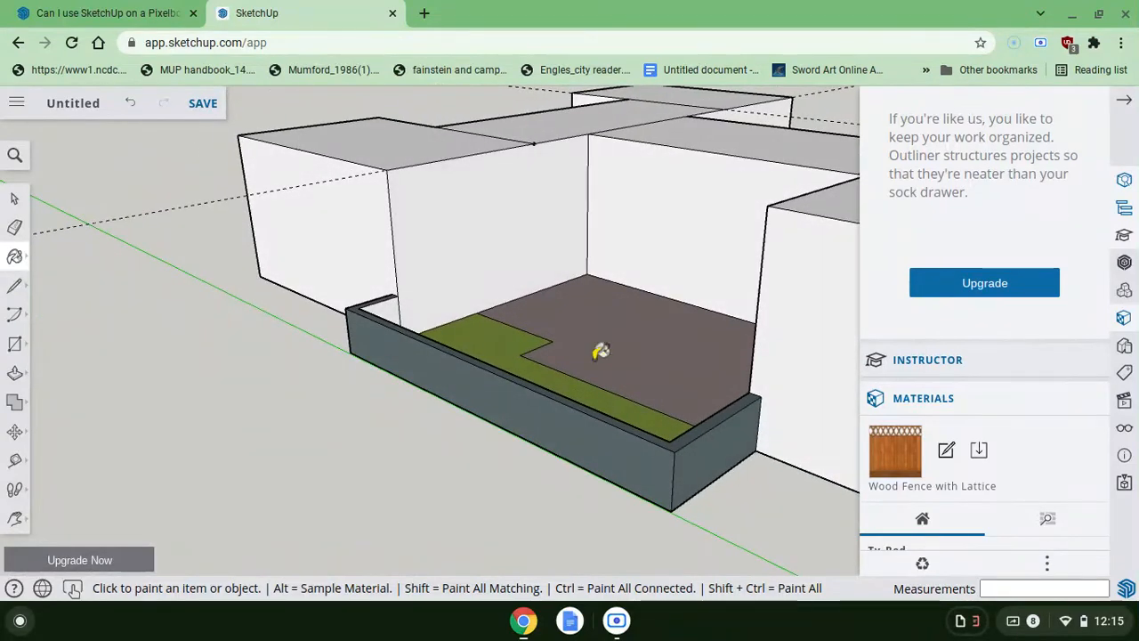
pyautogui.click(532, 317)
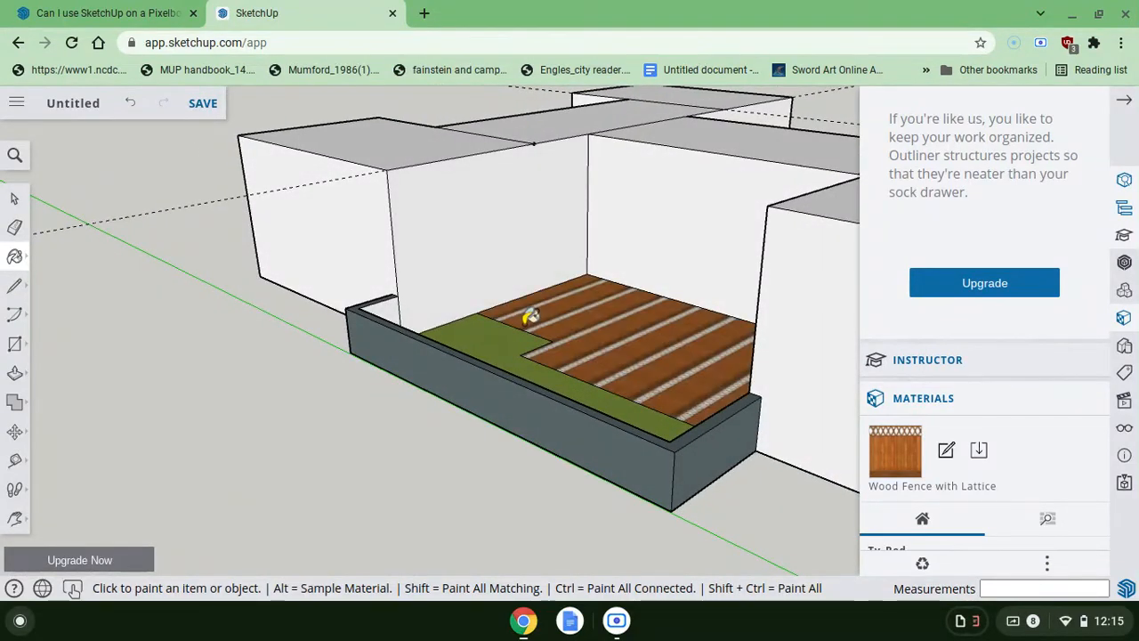
pyautogui.click(133, 105)
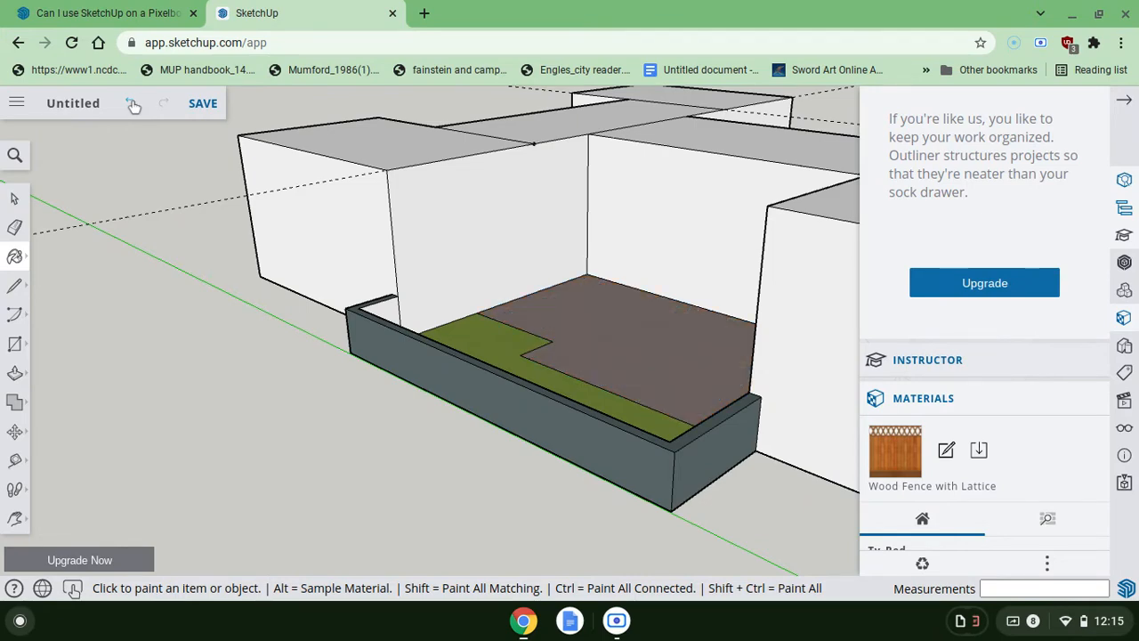
# - Draw a vertical line about 22' 7" long on the front wall from the lower corner of the roof step to the ground edge
pyautogui.moveTo(499, 359)
pyautogui.mouseDown(button='middle')
pyautogui.moveTo(512, 414)
pyautogui.moveTo(414, 411)
pyautogui.moveTo(471, 400)
pyautogui.moveTo(476, 320)
pyautogui.moveTo(481, 392)
pyautogui.moveTo(440, 409)
pyautogui.moveTo(383, 334)
pyautogui.moveTo(476, 318)
pyautogui.moveTo(387, 324)
pyautogui.moveTo(422, 369)
pyautogui.moveTo(391, 298)
pyautogui.moveTo(396, 370)
pyautogui.moveTo(485, 351)
pyautogui.moveTo(498, 316)
pyautogui.moveTo(392, 311)
pyautogui.moveTo(374, 286)
pyautogui.moveTo(392, 307)
pyautogui.moveTo(405, 372)
pyautogui.moveTo(476, 374)
pyautogui.moveTo(514, 316)
pyautogui.moveTo(516, 294)
pyautogui.moveTo(400, 302)
pyautogui.moveTo(445, 313)
pyautogui.moveTo(259, 314)
pyautogui.moveTo(267, 387)
pyautogui.moveTo(418, 369)
pyautogui.moveTo(437, 311)
pyautogui.mouseUp(button='middle')
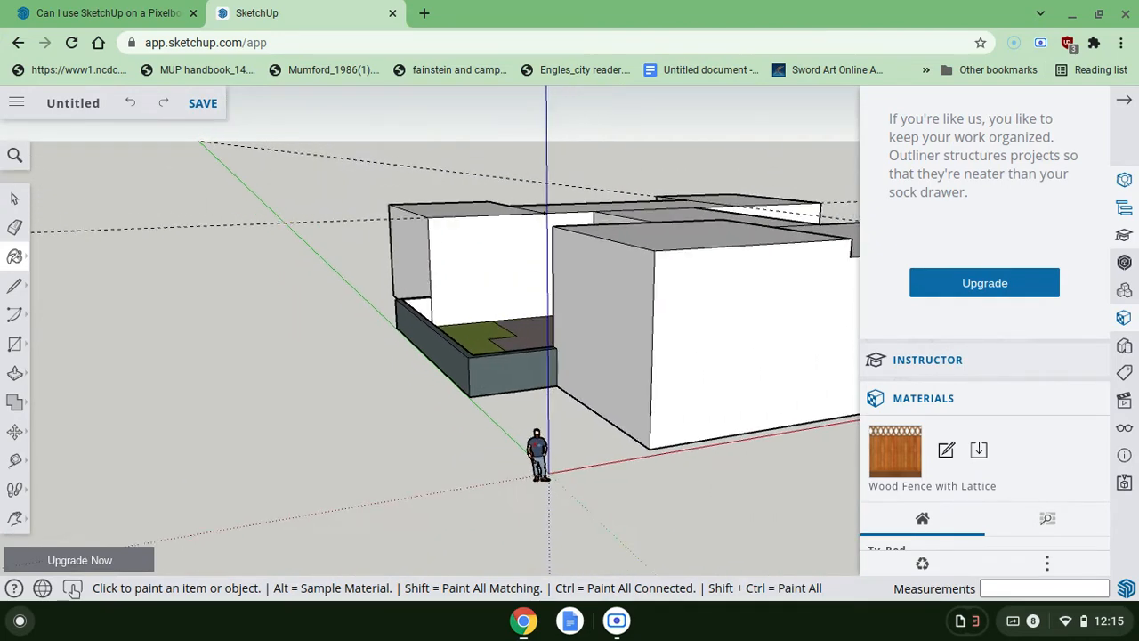
pyautogui.moveTo(691, 442); pyautogui.dragTo(692, 443, button='middle')
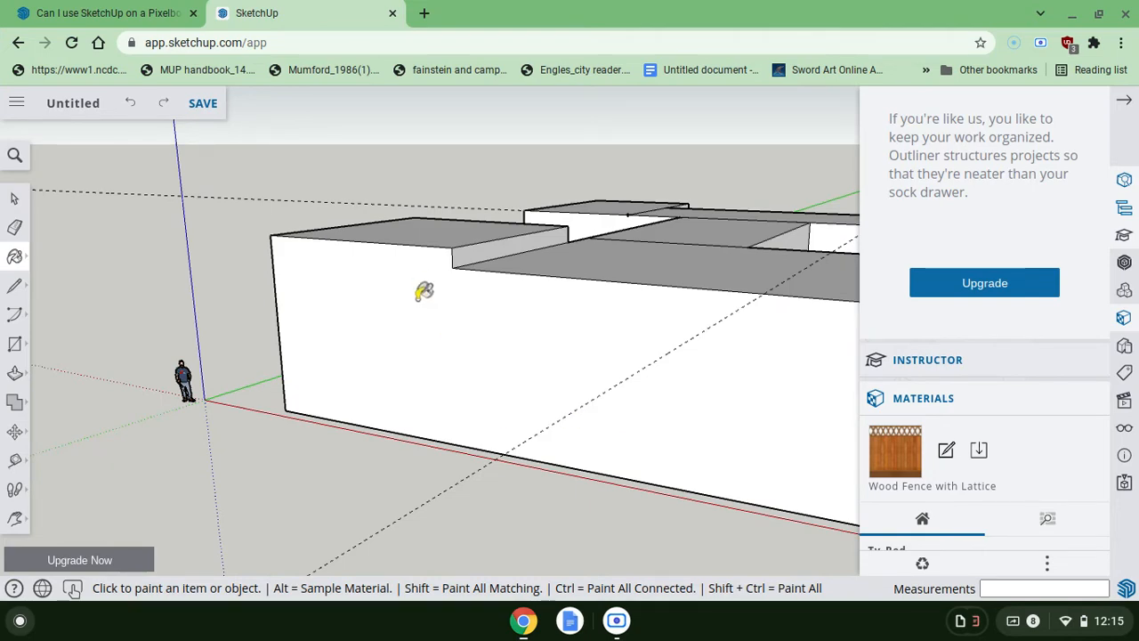
pyautogui.moveTo(424, 282); pyautogui.dragTo(423, 291, button='middle')
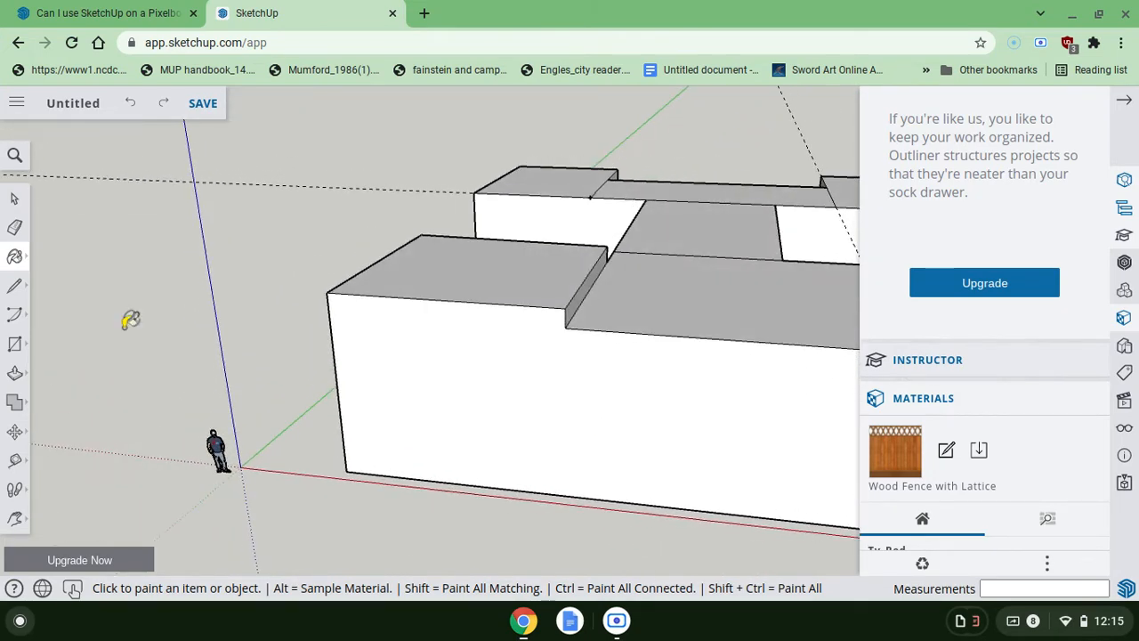
pyautogui.click(14, 285)
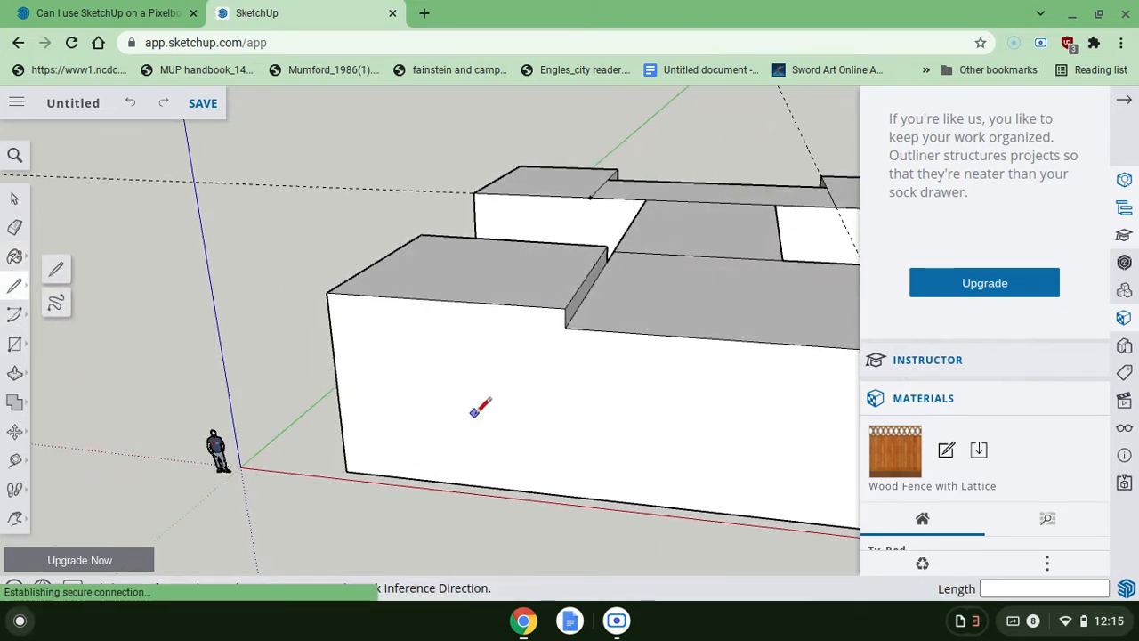
pyautogui.click(565, 328)
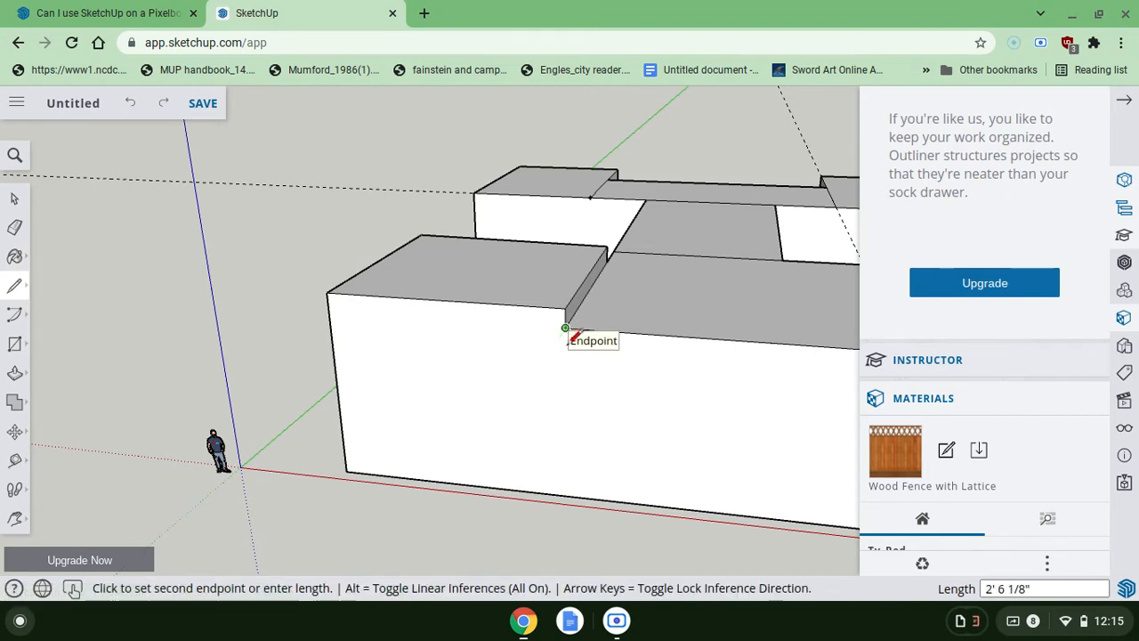
pyautogui.click(566, 492)
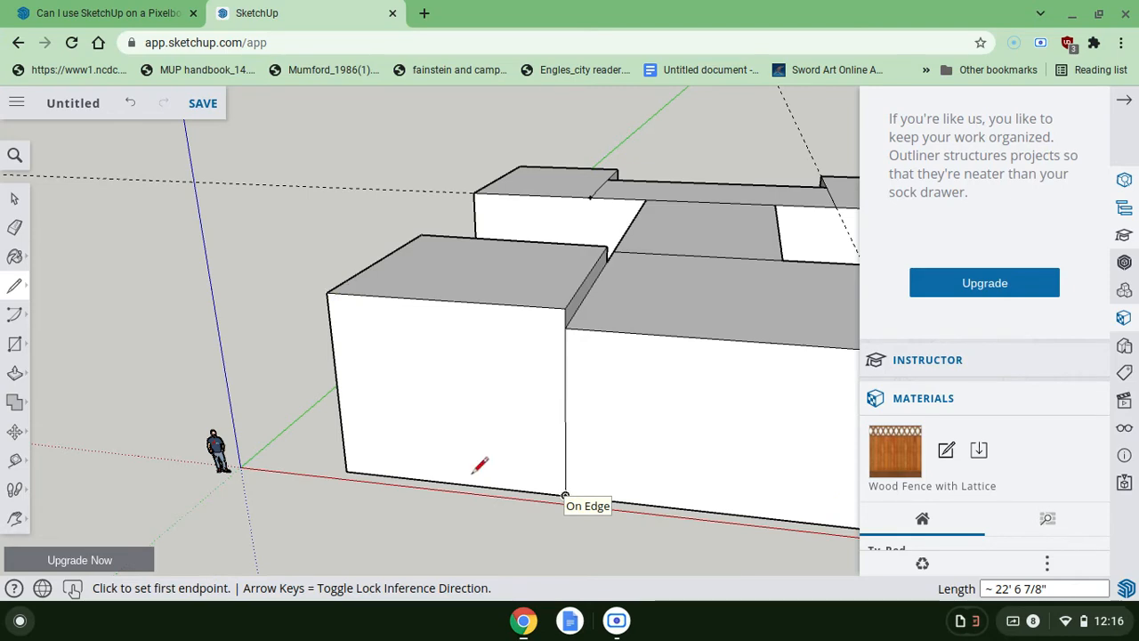
# - Push the lower wing's front face back behind the corner block by about 3' 3 1/2", plus a further 2' 9/16"
pyautogui.moveTo(480, 465); pyautogui.dragTo(480, 465, button='middle')
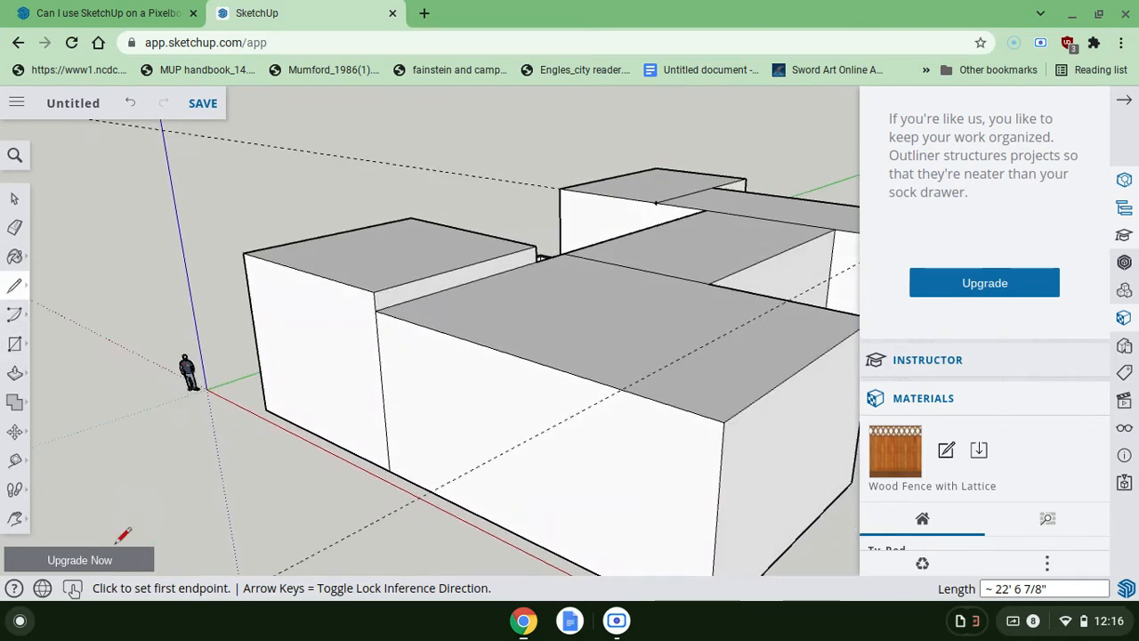
pyautogui.click(18, 377)
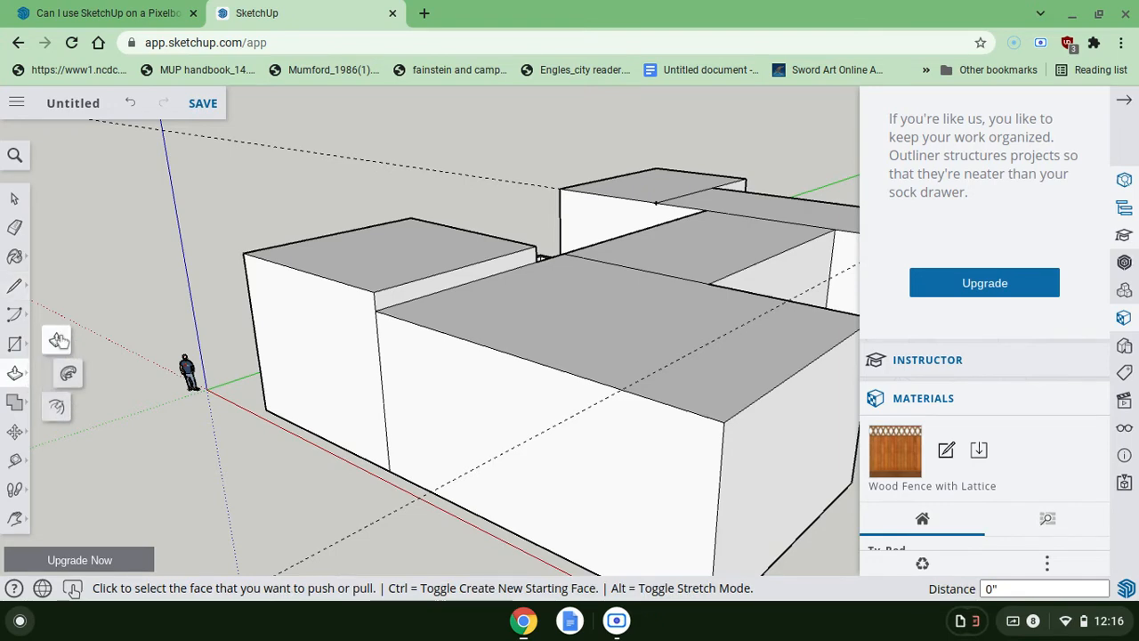
pyautogui.click(509, 419)
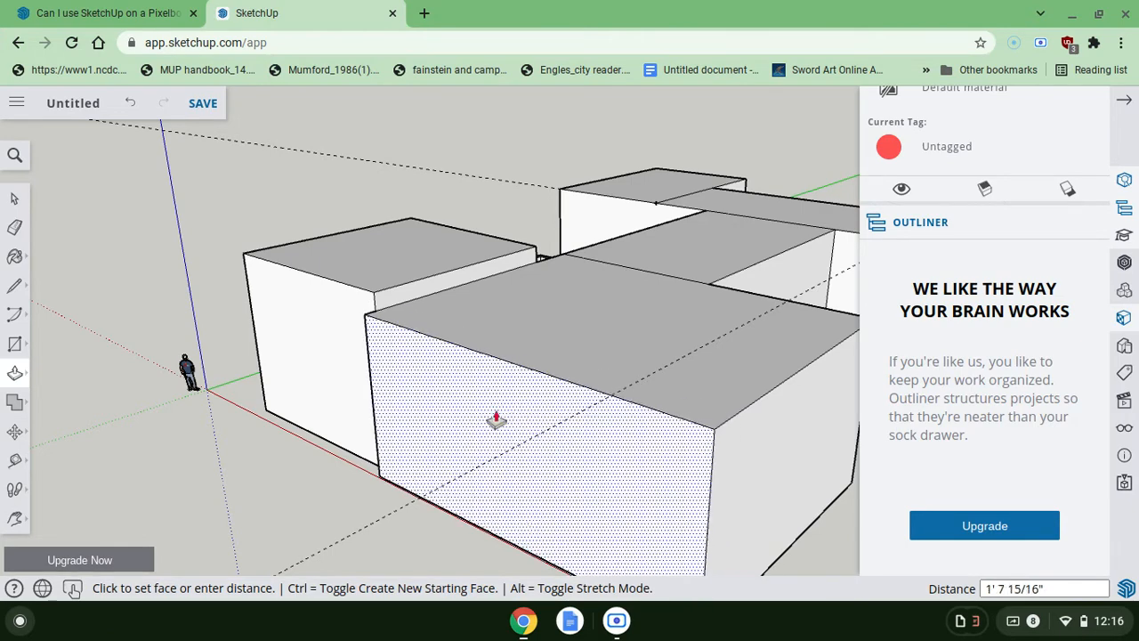
pyautogui.click(528, 405)
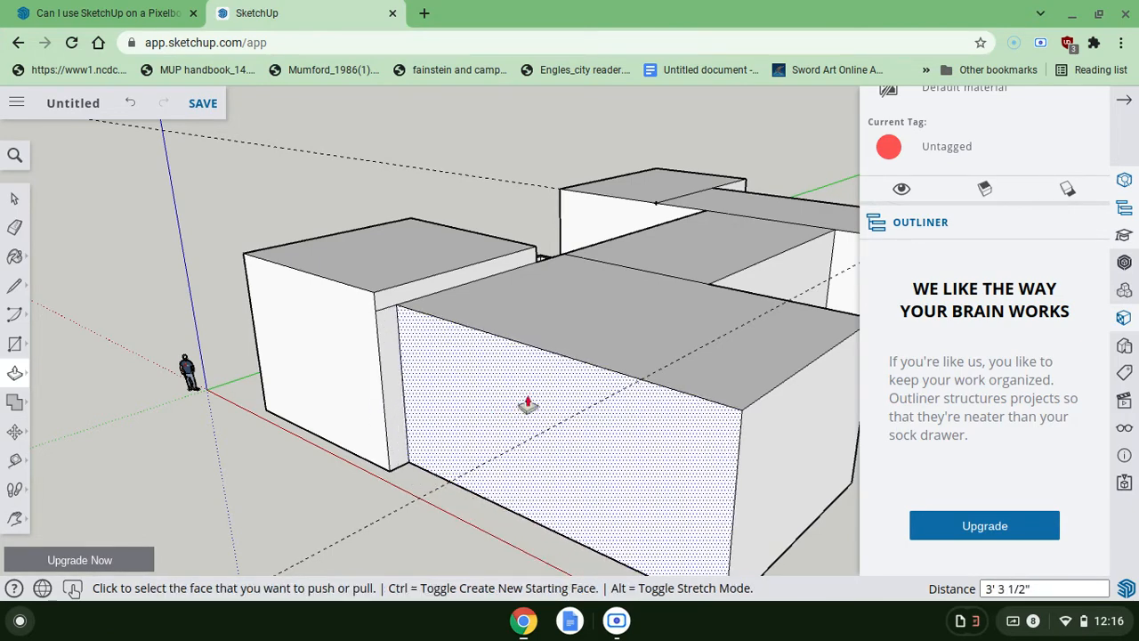
pyautogui.moveTo(613, 541); pyautogui.dragTo(614, 540, button='middle')
pyautogui.click(517, 456)
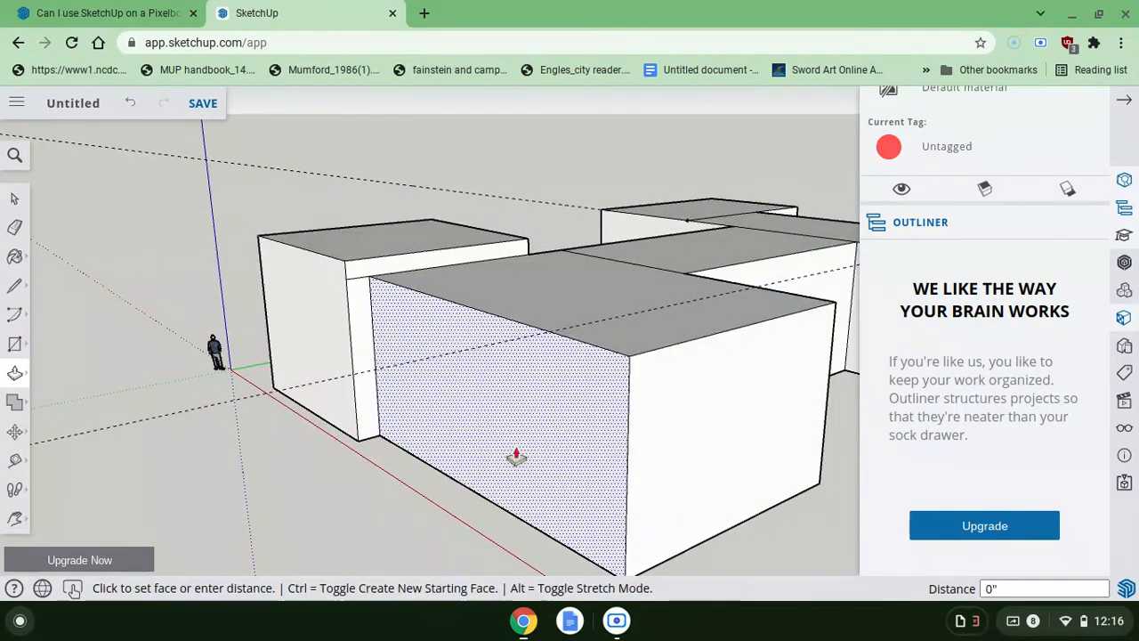
pyautogui.click(531, 455)
pyautogui.moveTo(532, 455); pyautogui.dragTo(402, 568, button='middle')
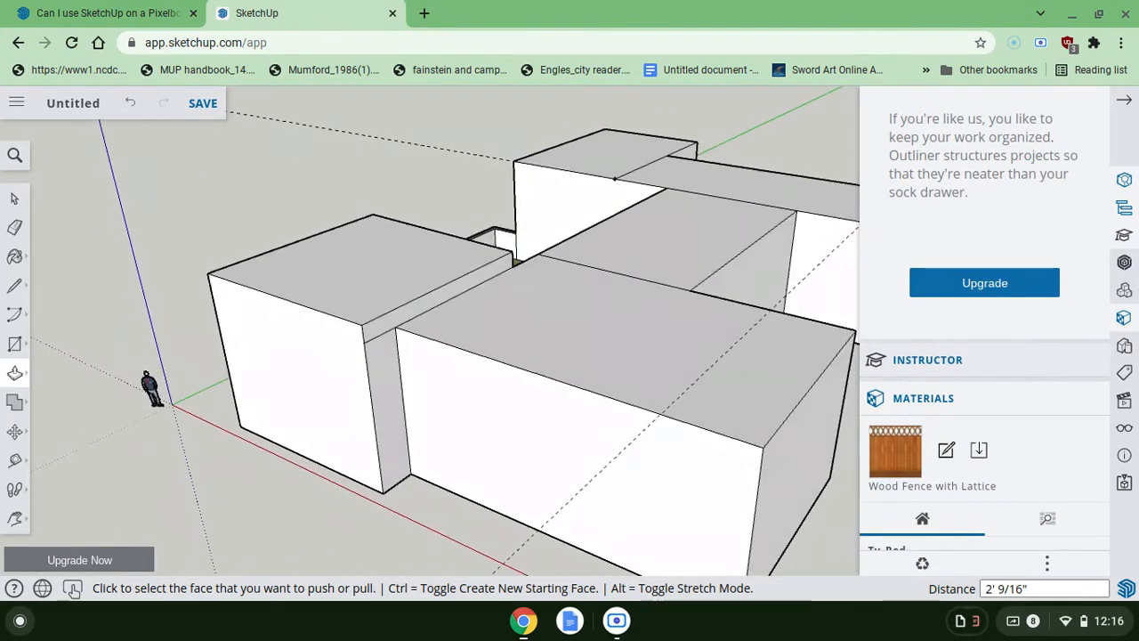
# - Try a vertical line on the corner block's front face, rising from its bottom edge, and undo it
pyautogui.click(15, 226)
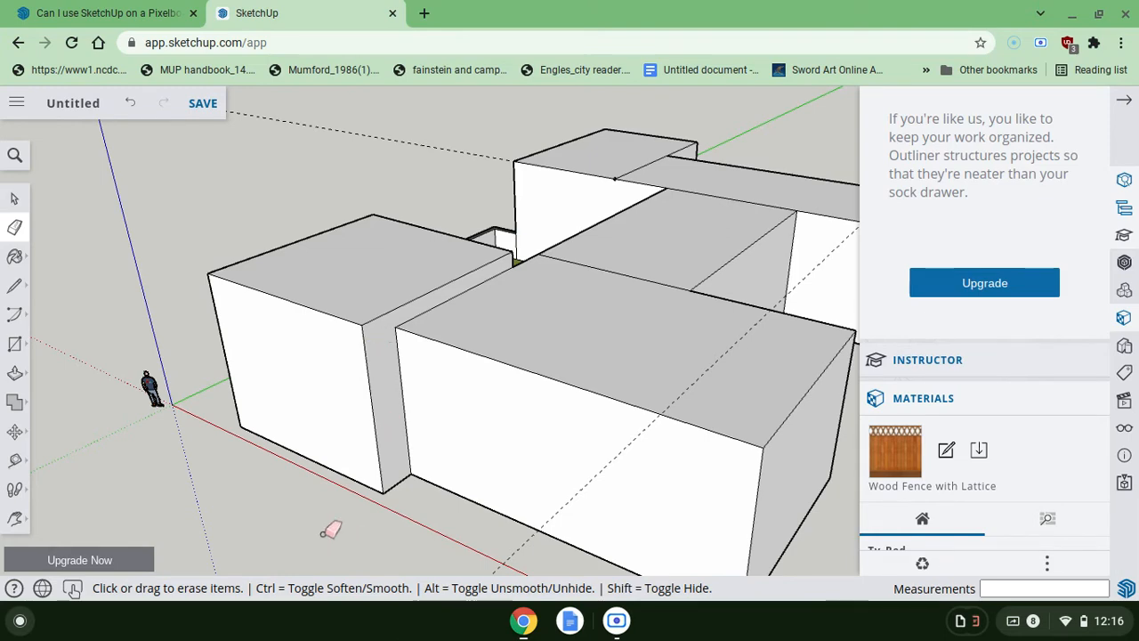
pyautogui.moveTo(270, 483); pyautogui.dragTo(271, 483, button='middle')
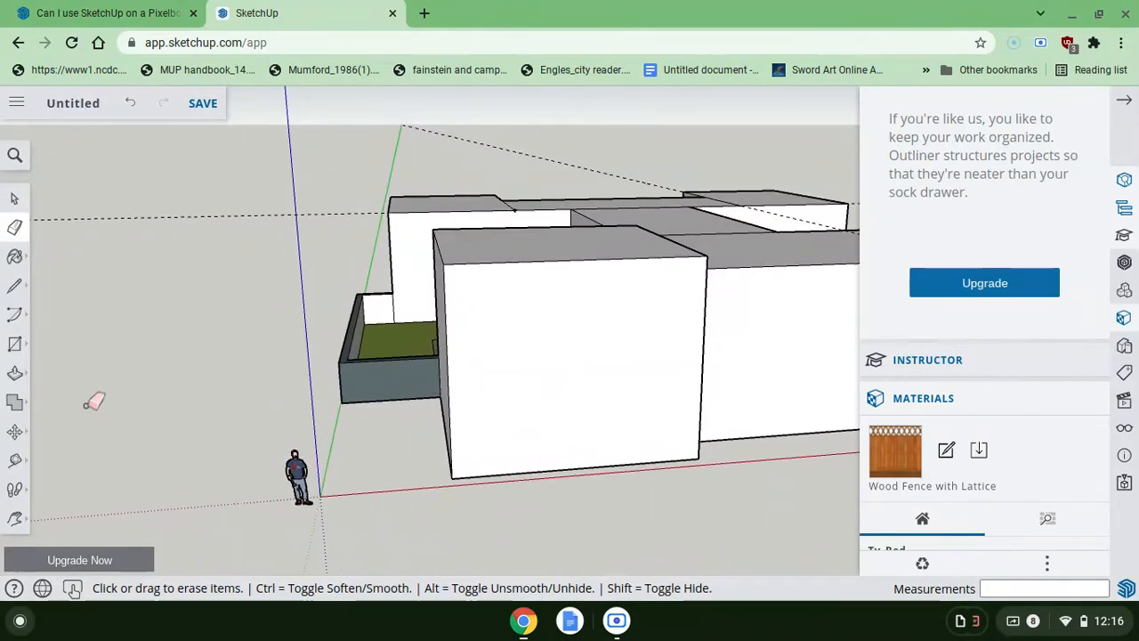
pyautogui.click(15, 288)
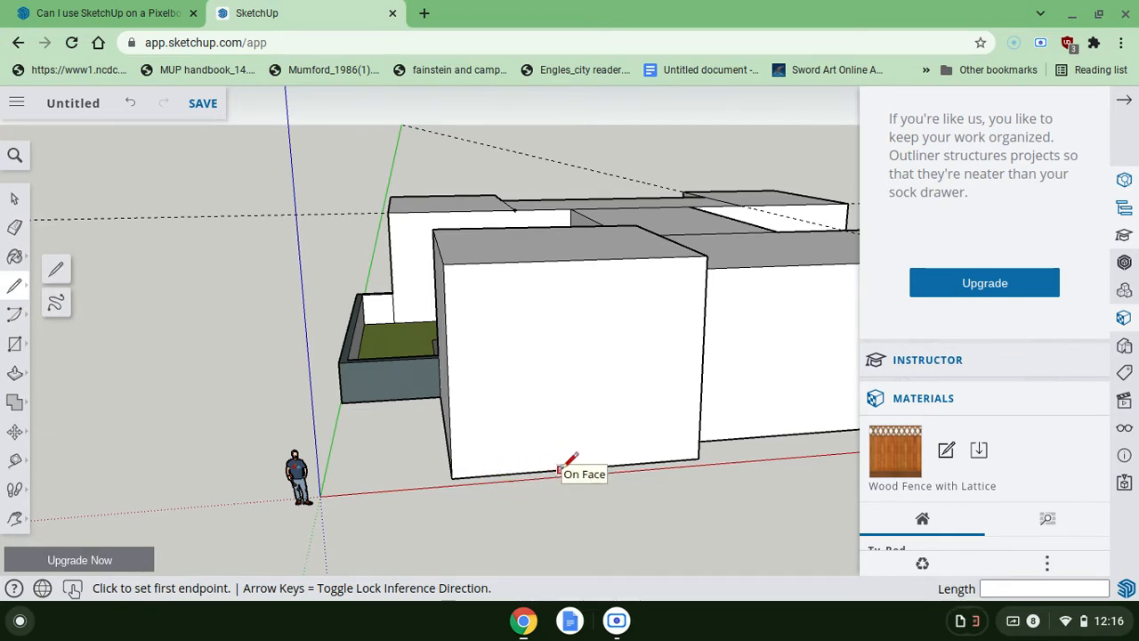
pyautogui.click(499, 474)
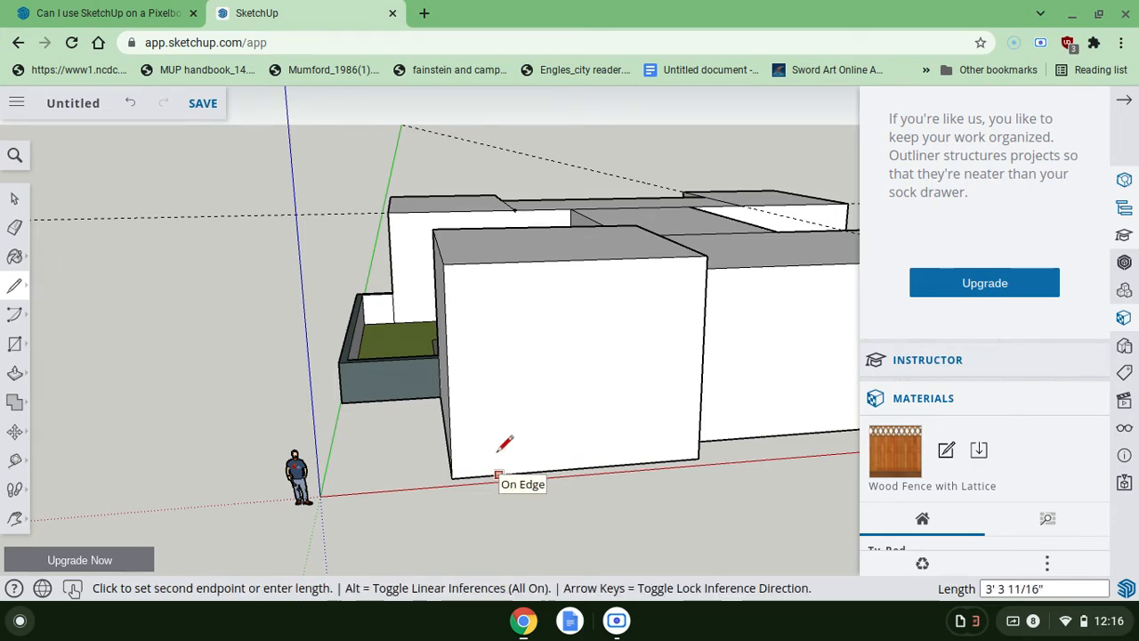
pyautogui.click(496, 366)
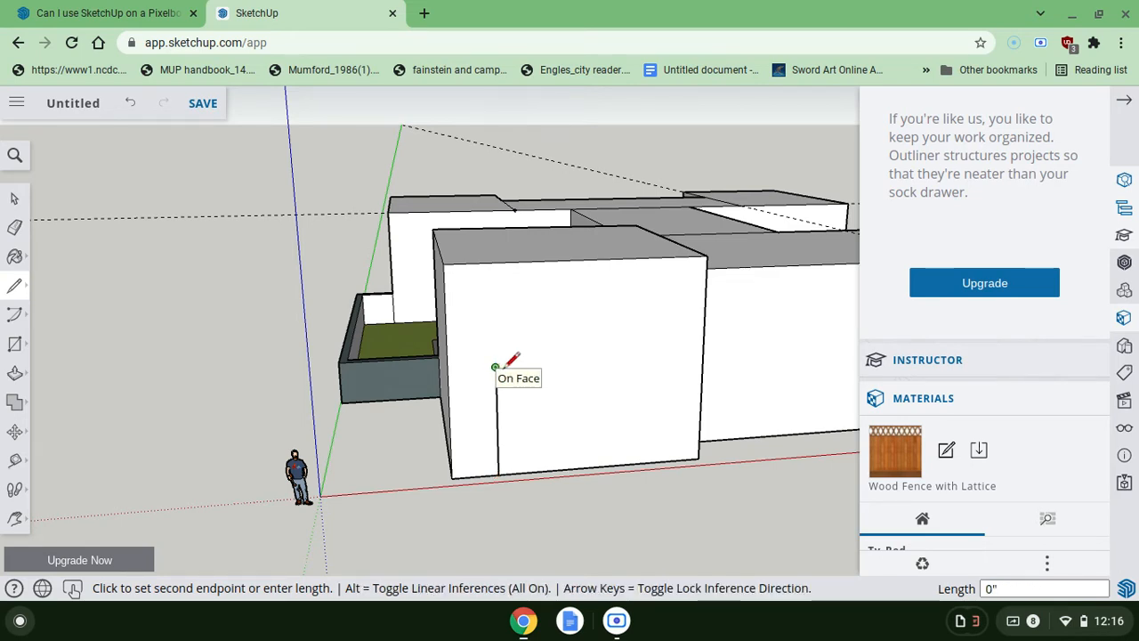
pyautogui.click(131, 106)
# - Try a line from the scale figure's head towards the corner block's front vertical edge and cancel it
pyautogui.scroll(5, 506, 472)
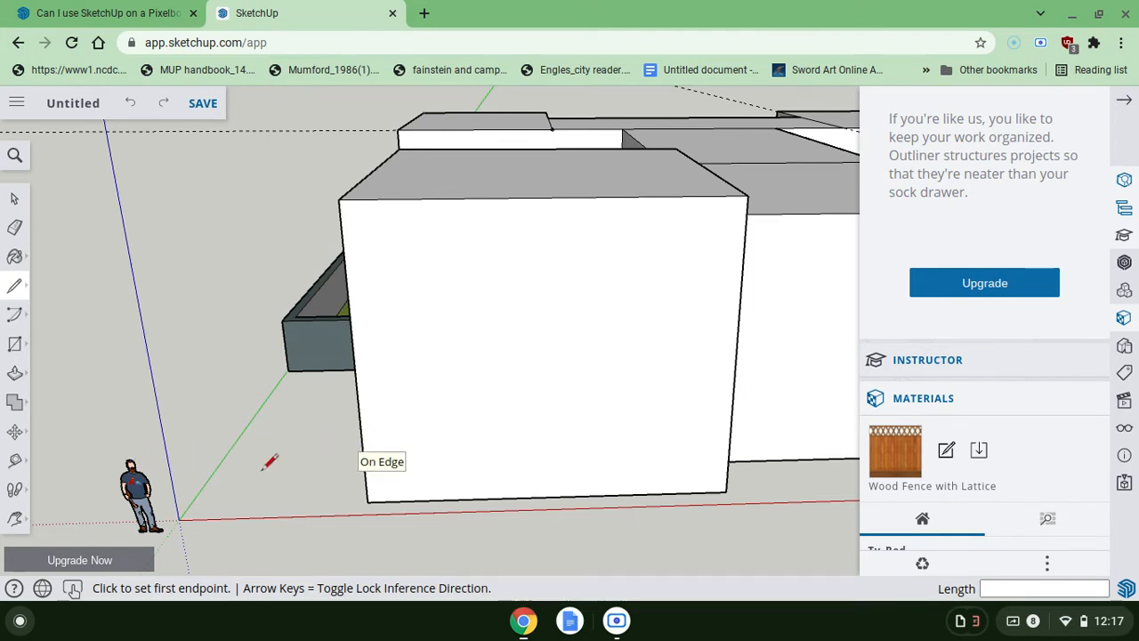
pyautogui.click(130, 462)
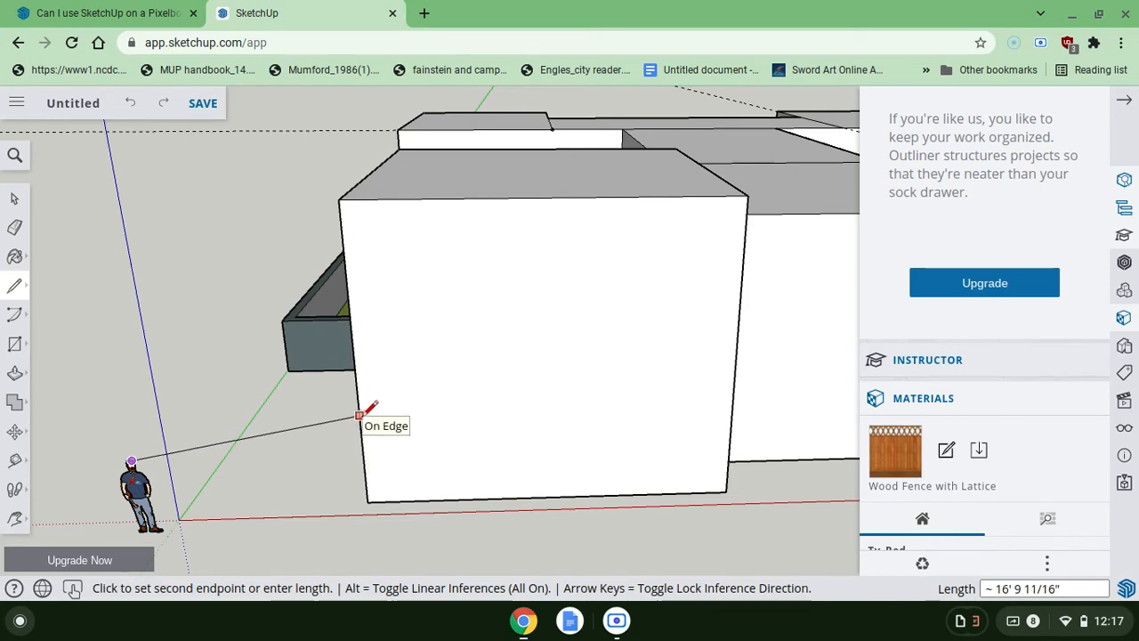
pyautogui.press('Escape')
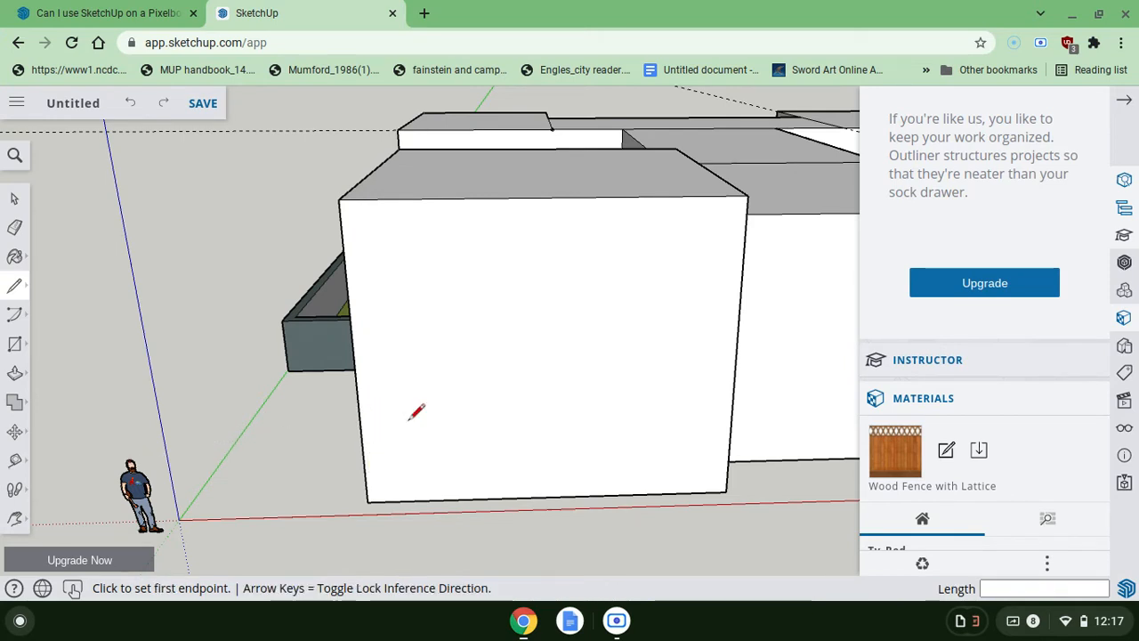
# - Start a line on the bottom edge of the corner block's front face, near the corner closest to the scale figure
pyautogui.click(420, 499)
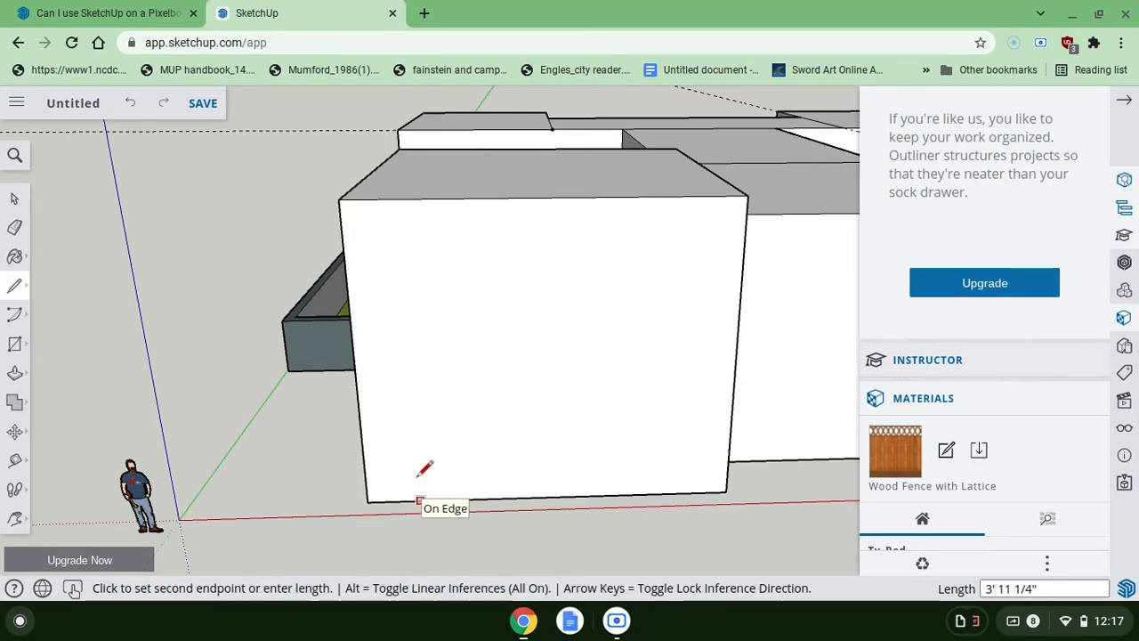
# - Outline an entrance opening about 11' 8" wide and 21' 2" high on the front block's face, starting from its base edge
pyautogui.click(414, 406)
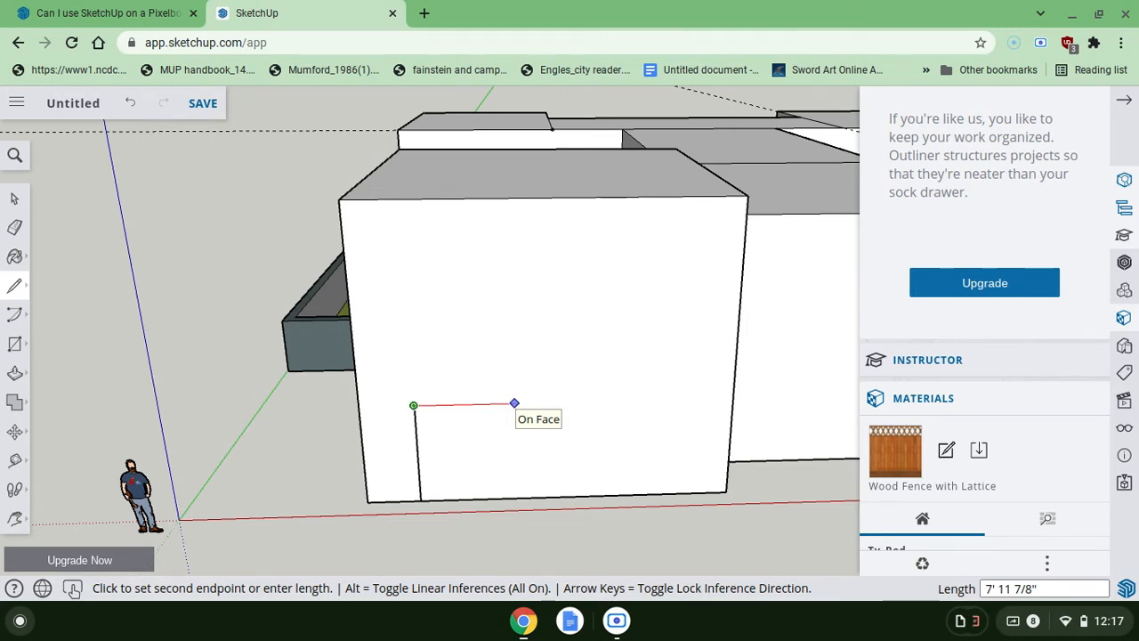
pyautogui.click(412, 363)
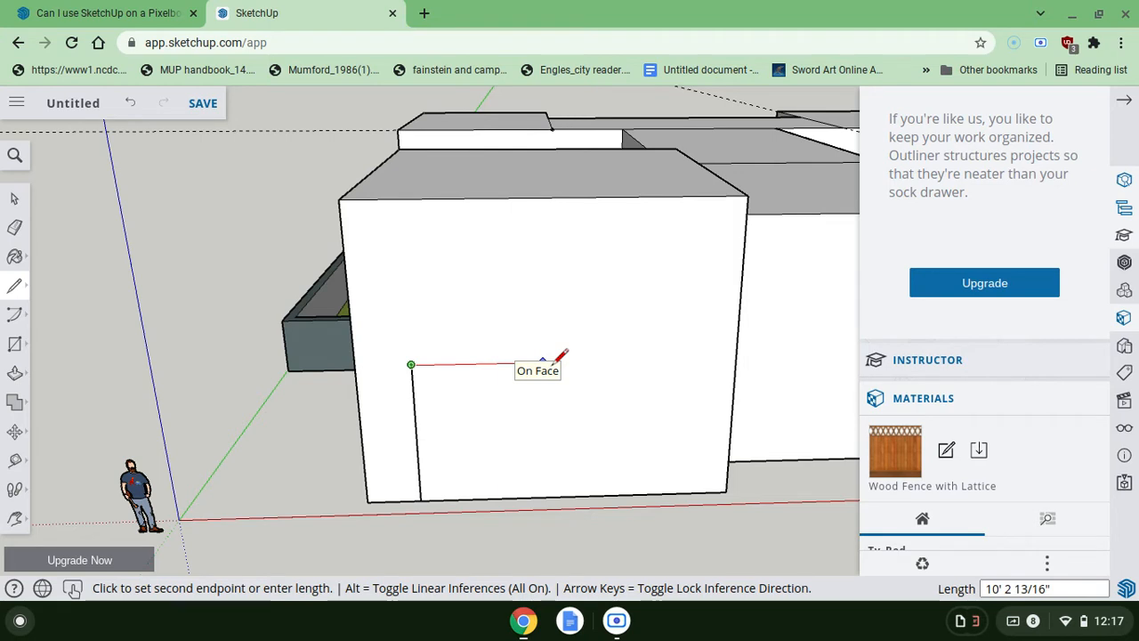
pyautogui.click(403, 251)
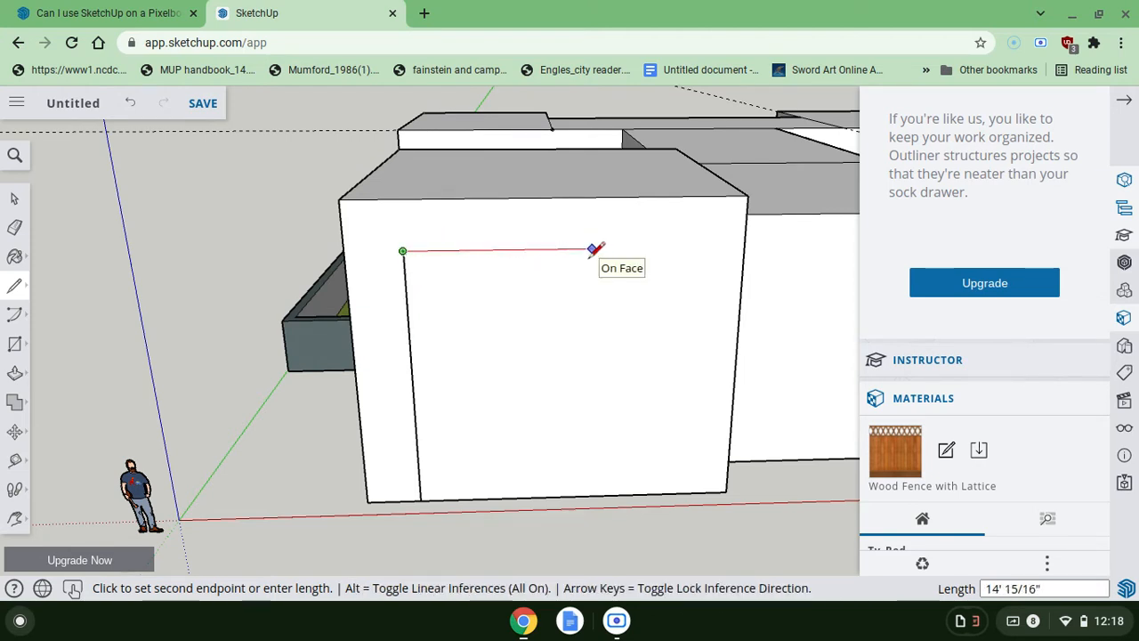
pyautogui.click(560, 250)
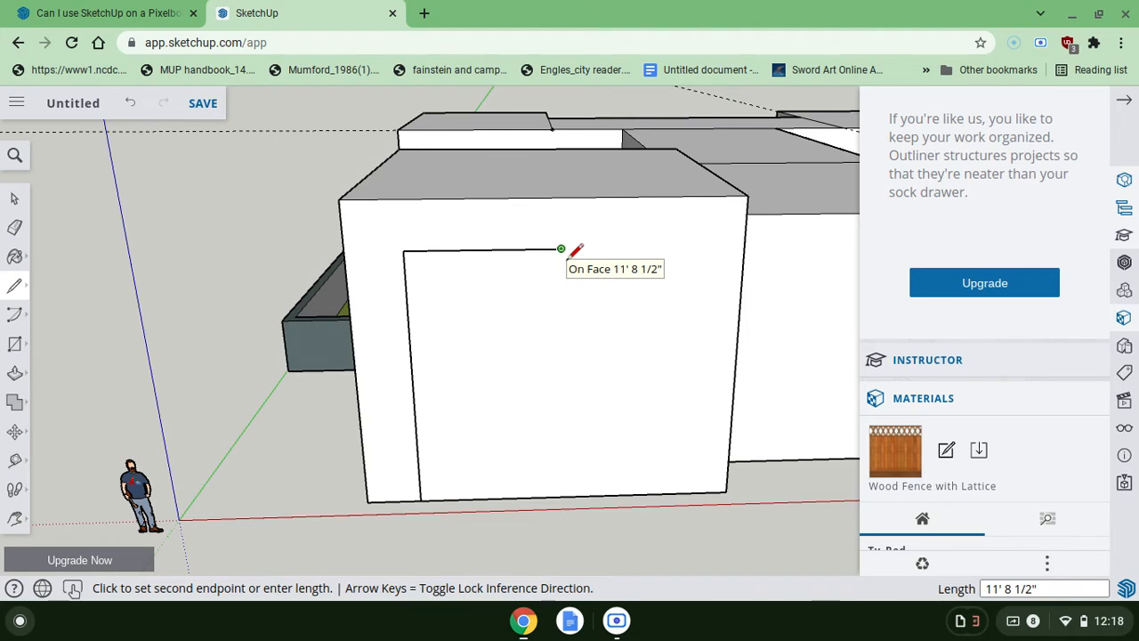
pyautogui.click(563, 494)
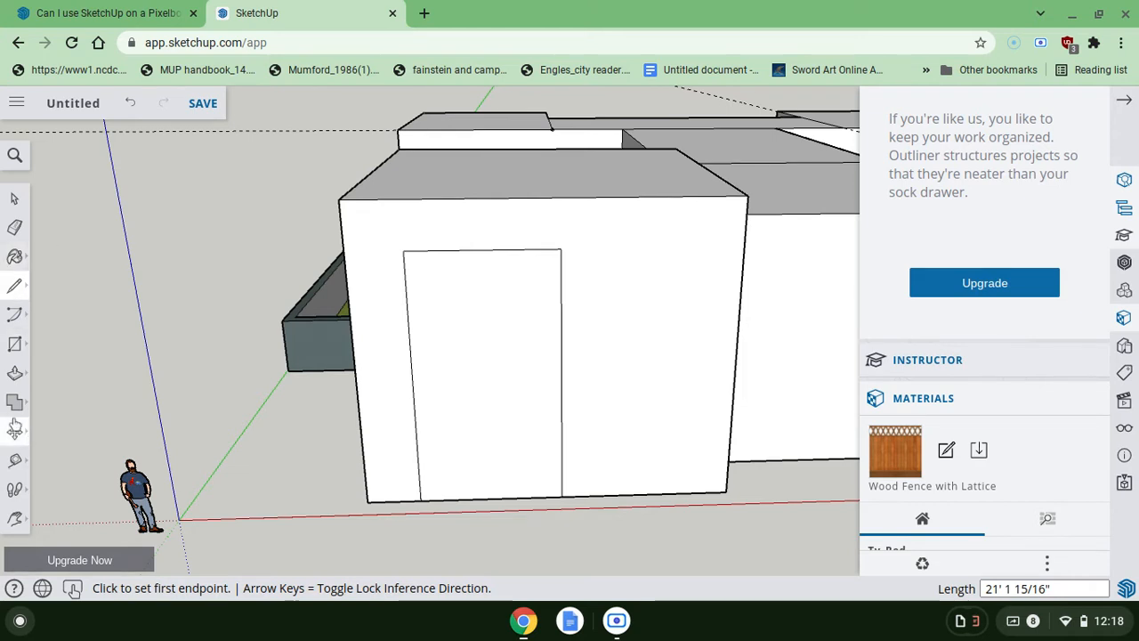
# - Push the outlined entrance face inward about 6' 6" to form a recess
pyautogui.click(14, 373)
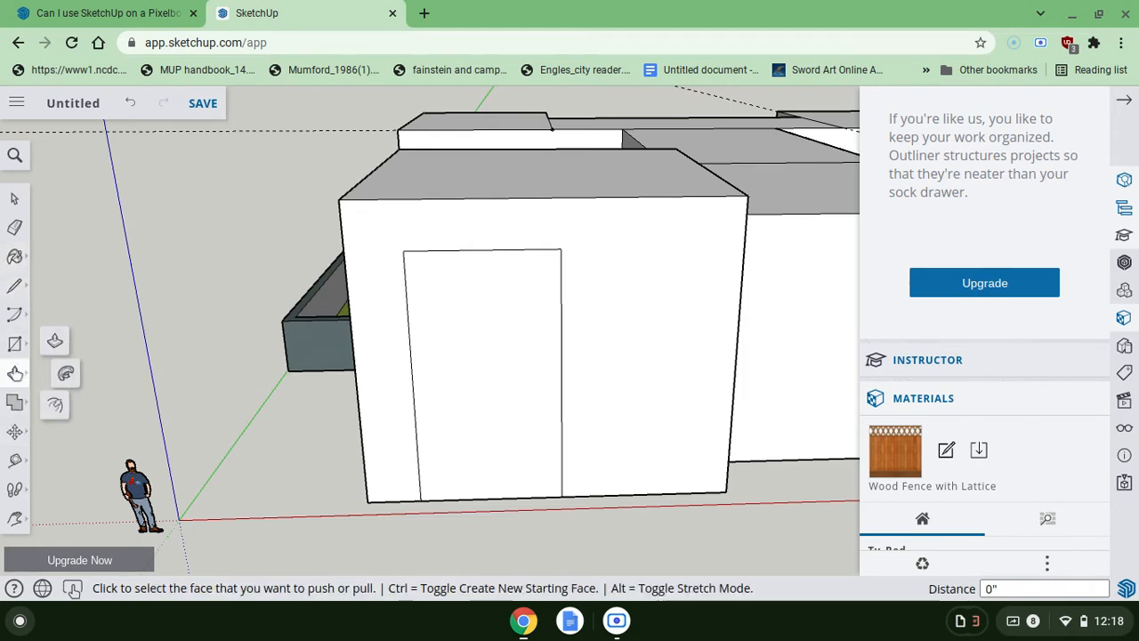
pyautogui.click(473, 418)
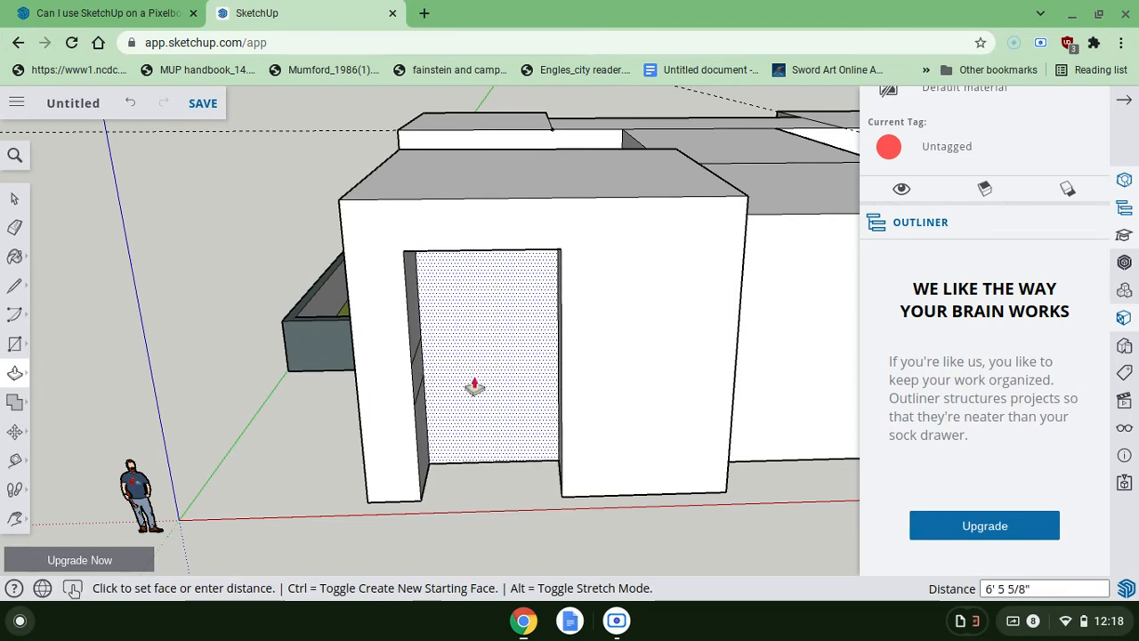
pyautogui.click(475, 386)
# - Erase the stray horizontal edges across the inner side wall of the entrance recess
pyautogui.moveTo(348, 478); pyautogui.dragTo(156, 380, button='middle')
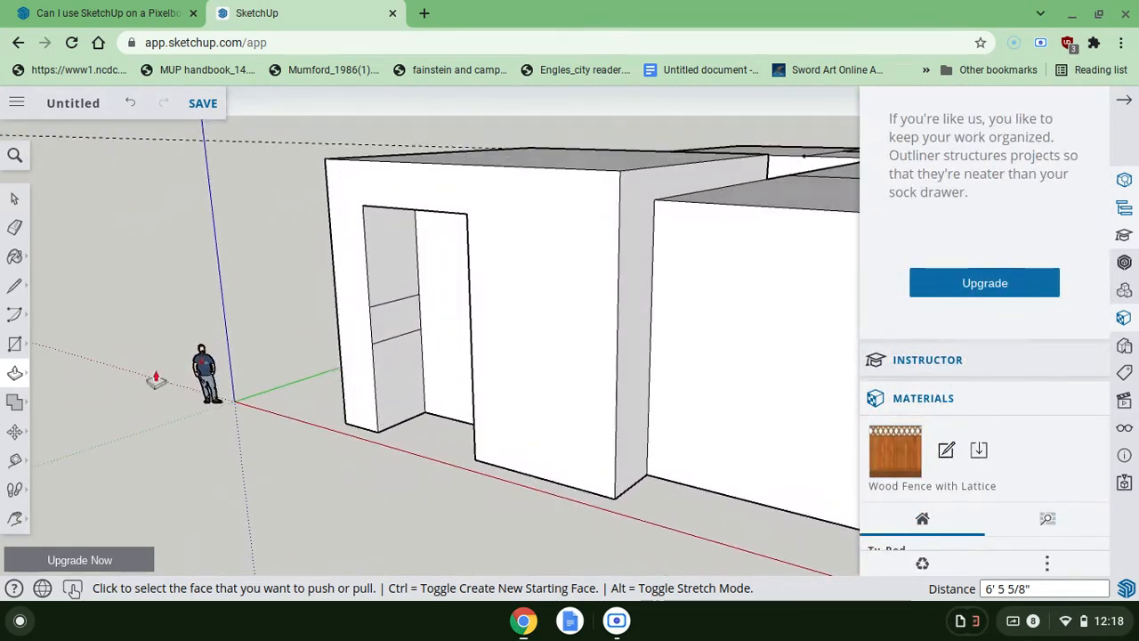
pyautogui.click(16, 228)
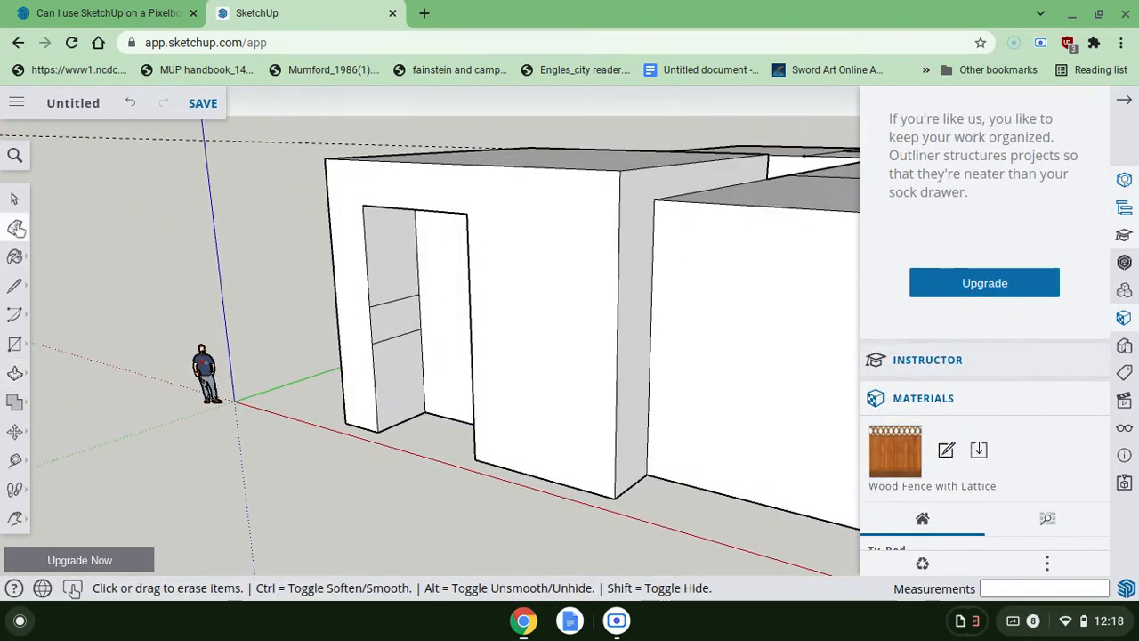
pyautogui.click(403, 297)
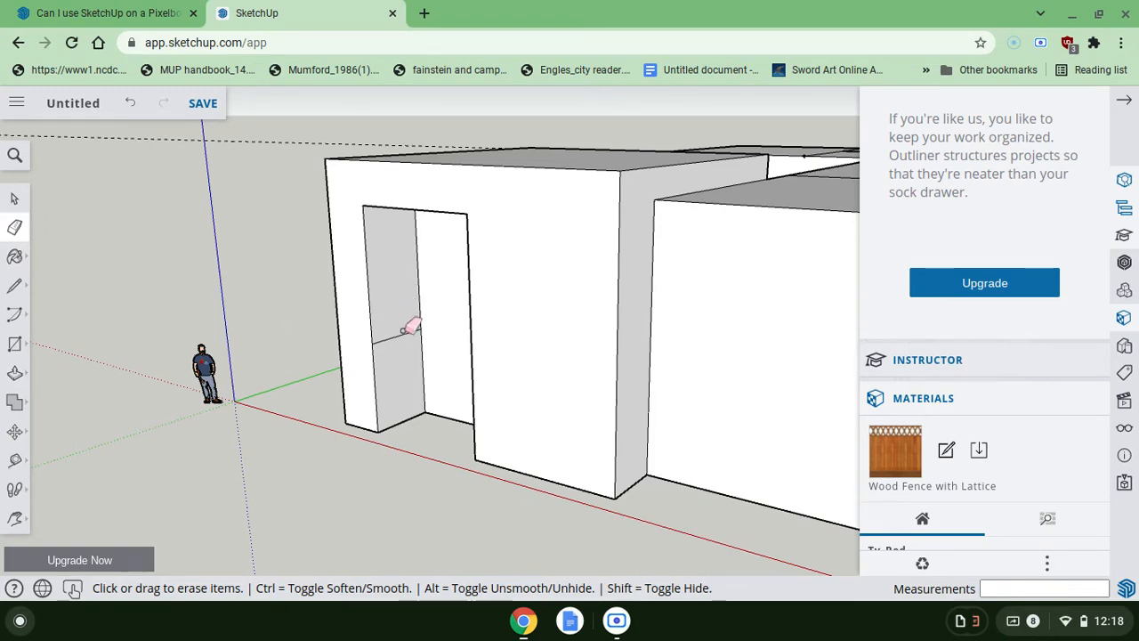
# - Draw a door outline about 6' 3" wide and 9' 10" high on the back wall of the recess, rising from its base edge
pyautogui.moveTo(384, 377)
pyautogui.mouseDown(button='middle')
pyautogui.moveTo(445, 381)
pyautogui.moveTo(409, 410)
pyautogui.moveTo(460, 413)
pyautogui.mouseUp(button='middle')
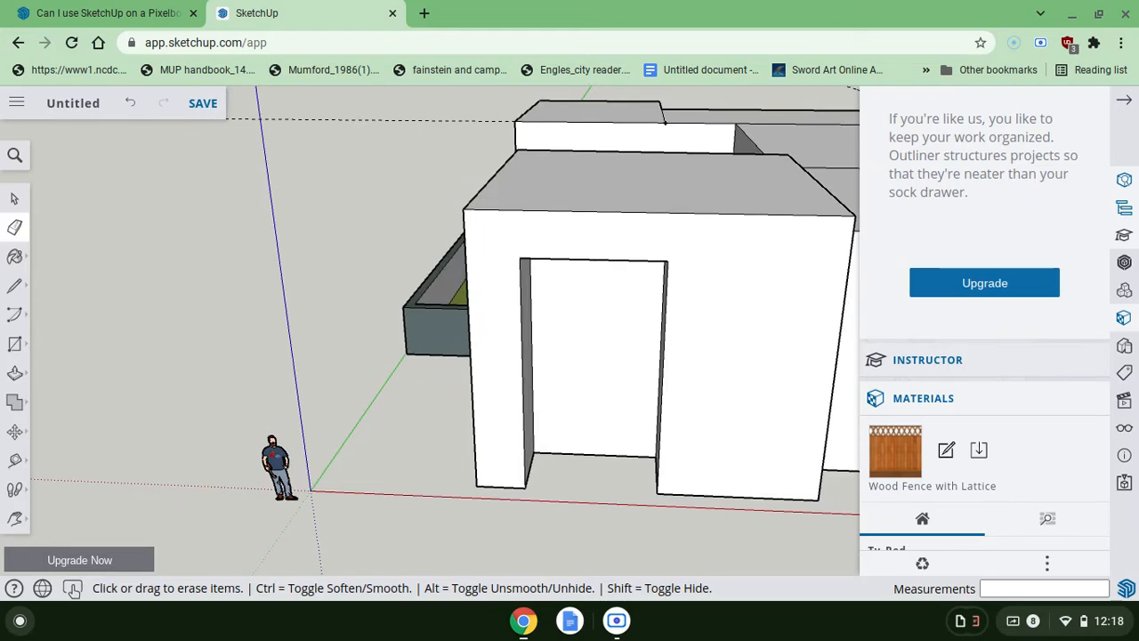
pyautogui.moveTo(344, 383)
pyautogui.mouseDown(button='middle')
pyautogui.moveTo(267, 351)
pyautogui.moveTo(264, 287)
pyautogui.mouseUp(button='middle')
pyautogui.click(15, 285)
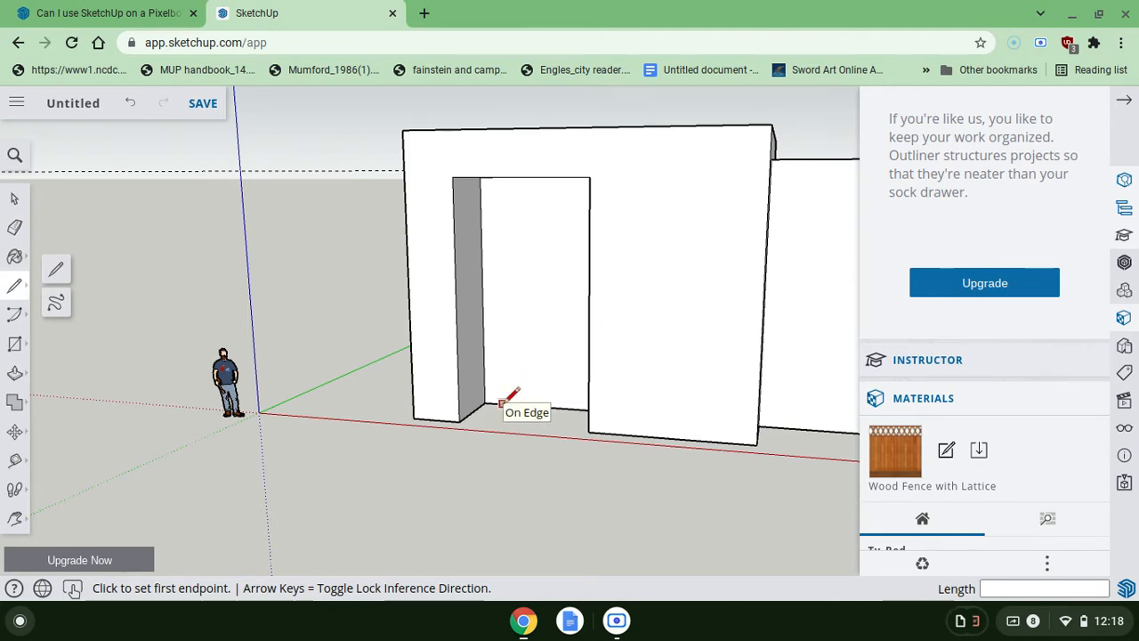
pyautogui.click(501, 404)
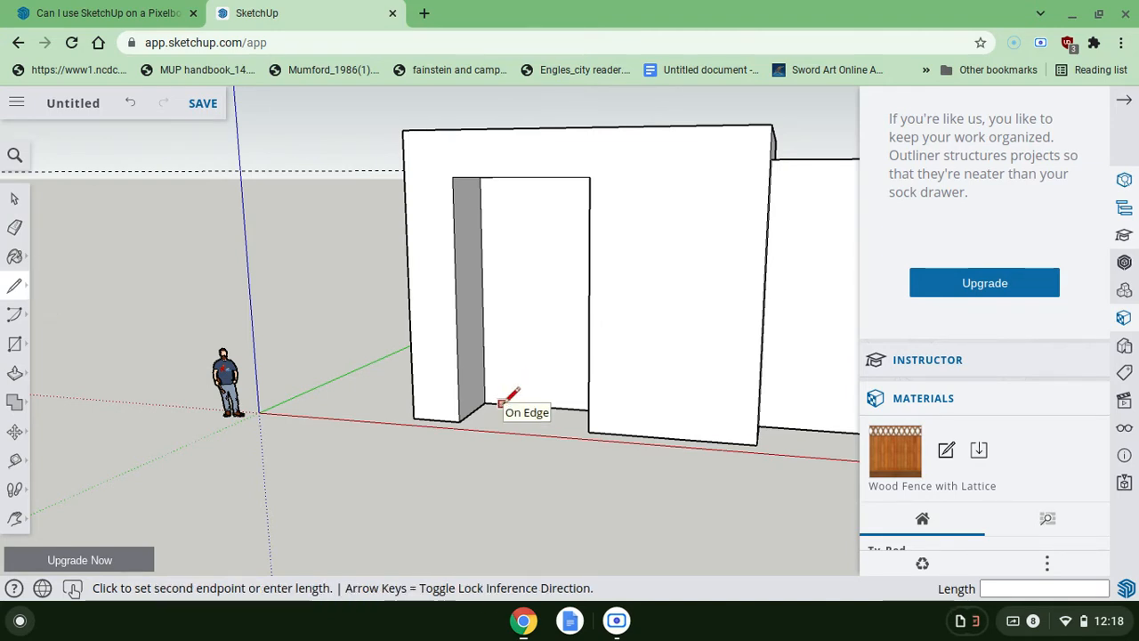
pyautogui.click(501, 302)
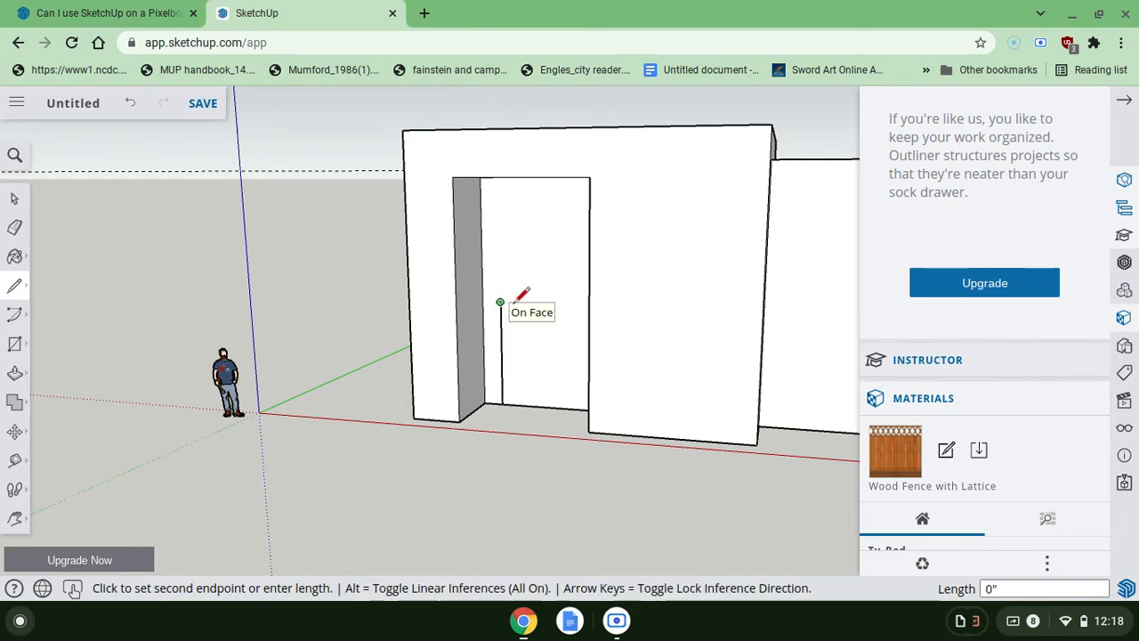
pyautogui.click(566, 305)
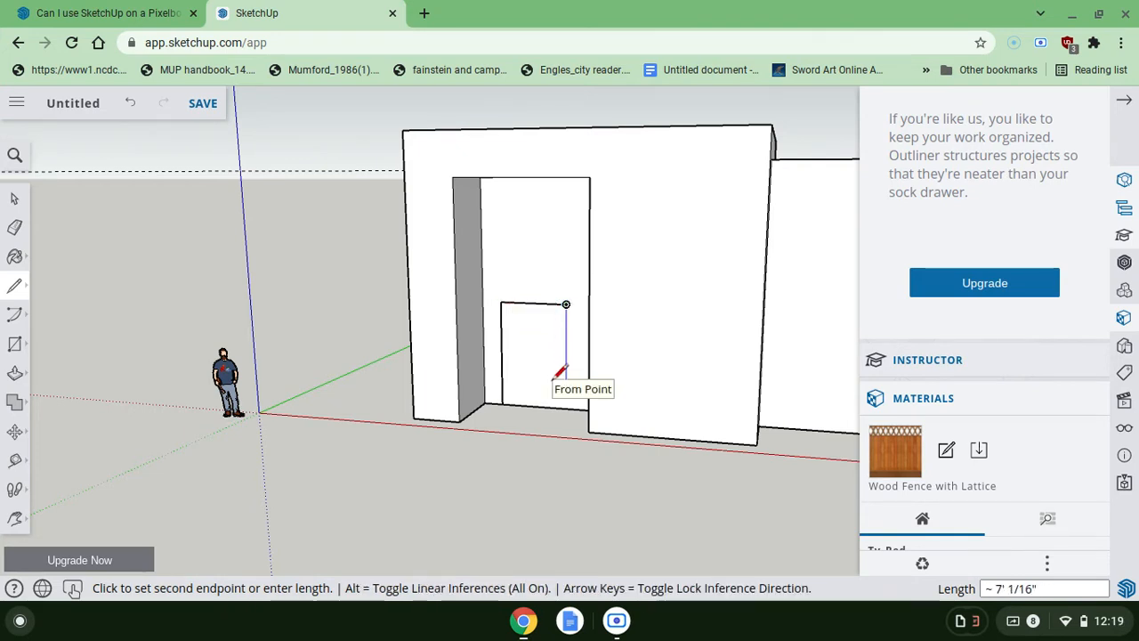
pyautogui.click(574, 407)
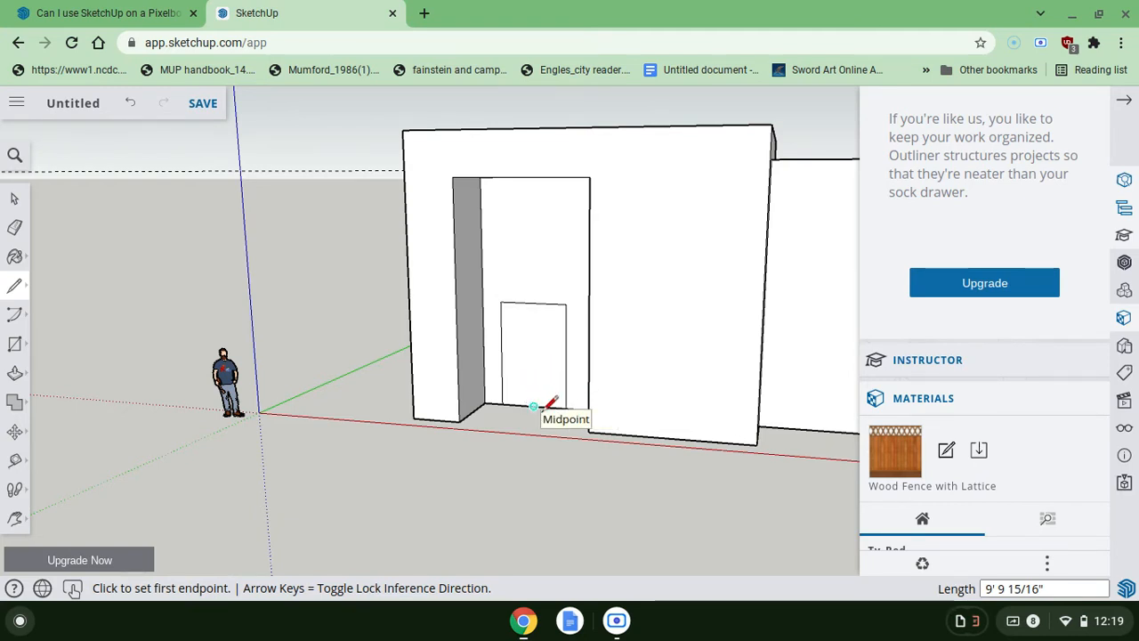
# - Draw a rectangular walkway on the ground from the door's base out past the entrance, about 21' 8" long and 6' 3" wide
pyautogui.click(535, 407)
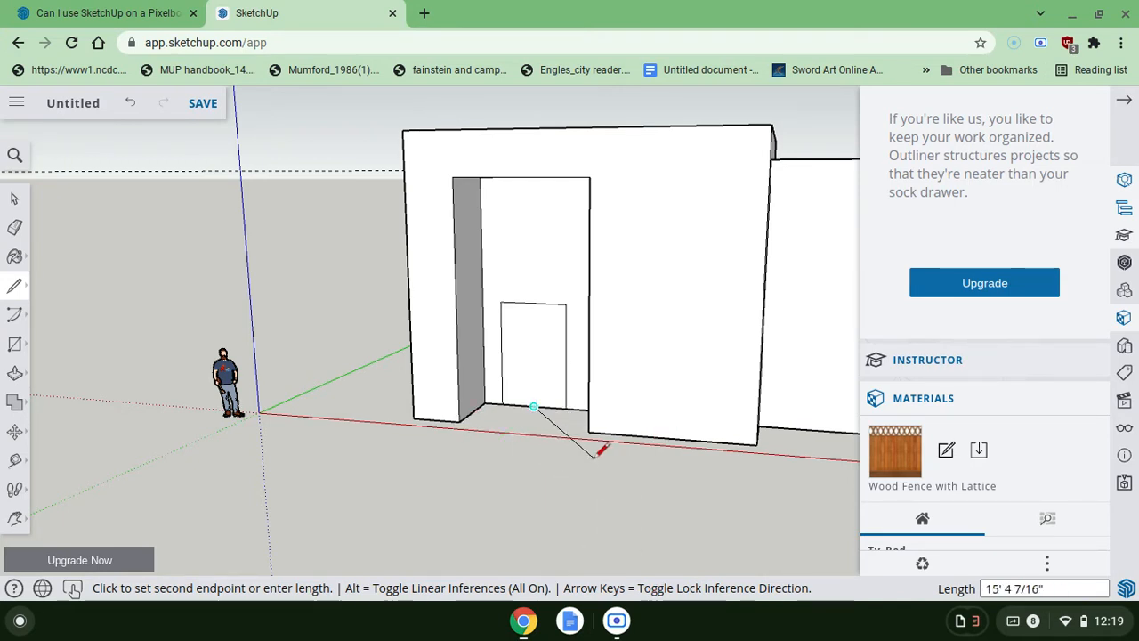
pyautogui.press('Escape')
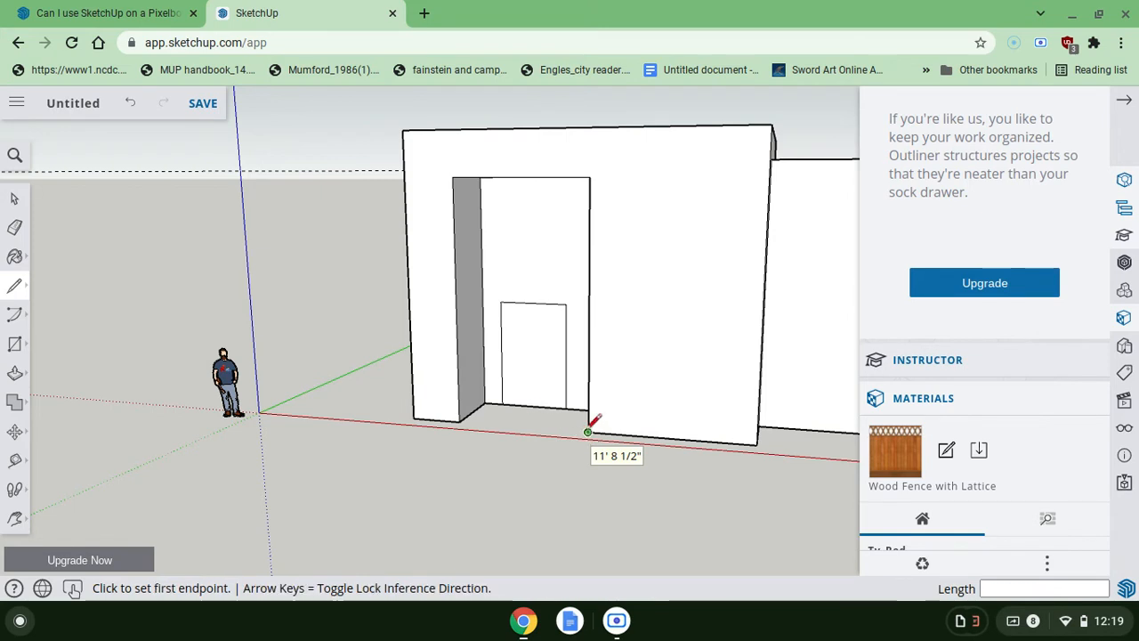
pyautogui.click(502, 404)
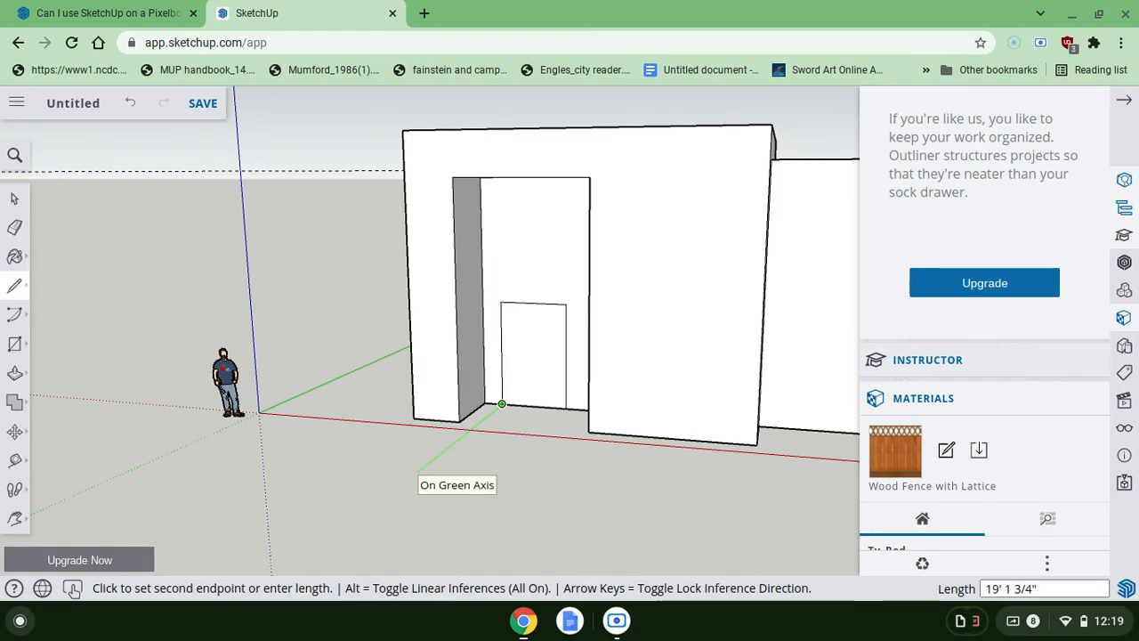
pyautogui.click(400, 484)
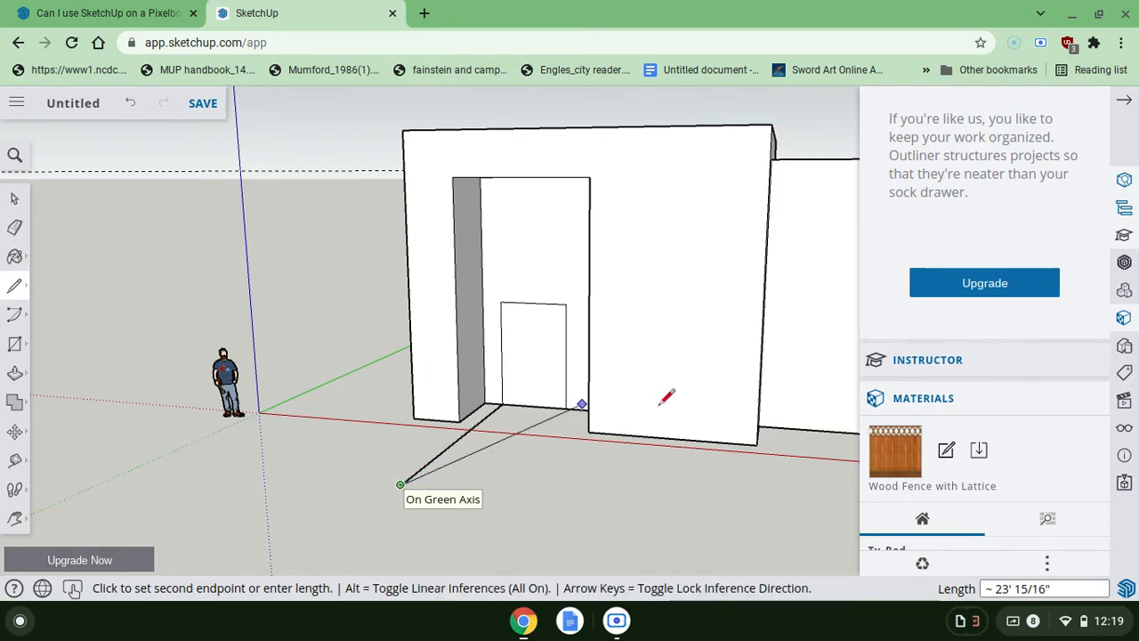
pyautogui.click(485, 494)
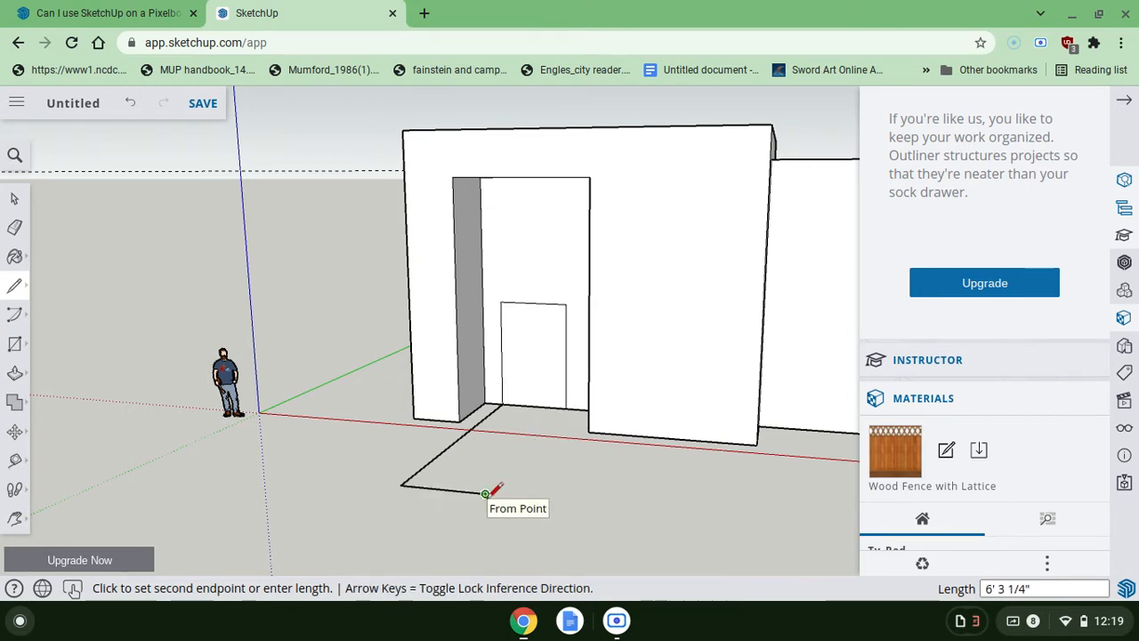
pyautogui.click(567, 407)
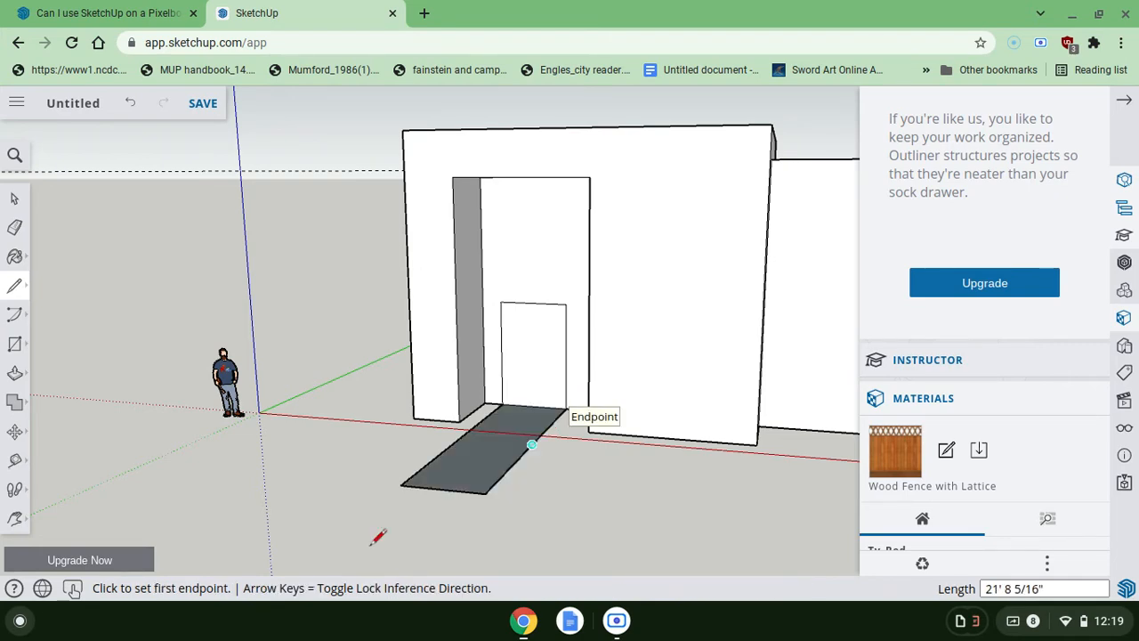
# - Examine the entrance, walkway and walled garden from several sides of the building
pyautogui.moveTo(442, 349)
pyautogui.mouseDown(button='middle')
pyautogui.moveTo(442, 389)
pyautogui.moveTo(505, 402)
pyautogui.moveTo(495, 383)
pyautogui.moveTo(496, 460)
pyautogui.moveTo(475, 496)
pyautogui.moveTo(455, 490)
pyautogui.mouseUp(button='middle')
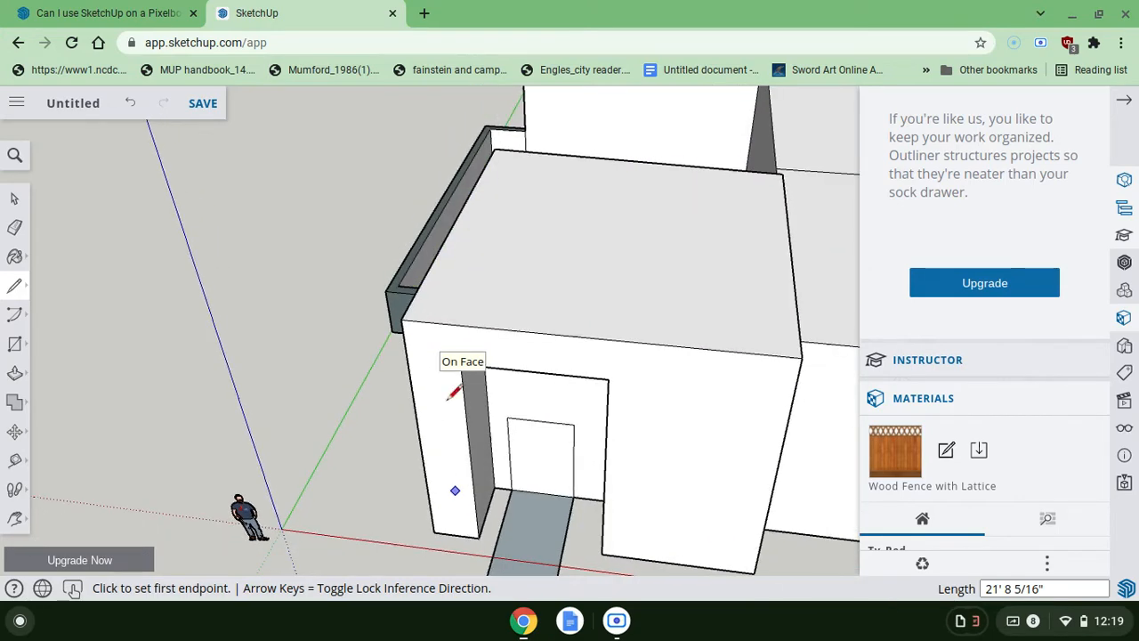
pyautogui.moveTo(533, 509)
pyautogui.mouseDown(button='middle')
pyautogui.moveTo(531, 540)
pyautogui.moveTo(476, 508)
pyautogui.mouseUp(button='middle')
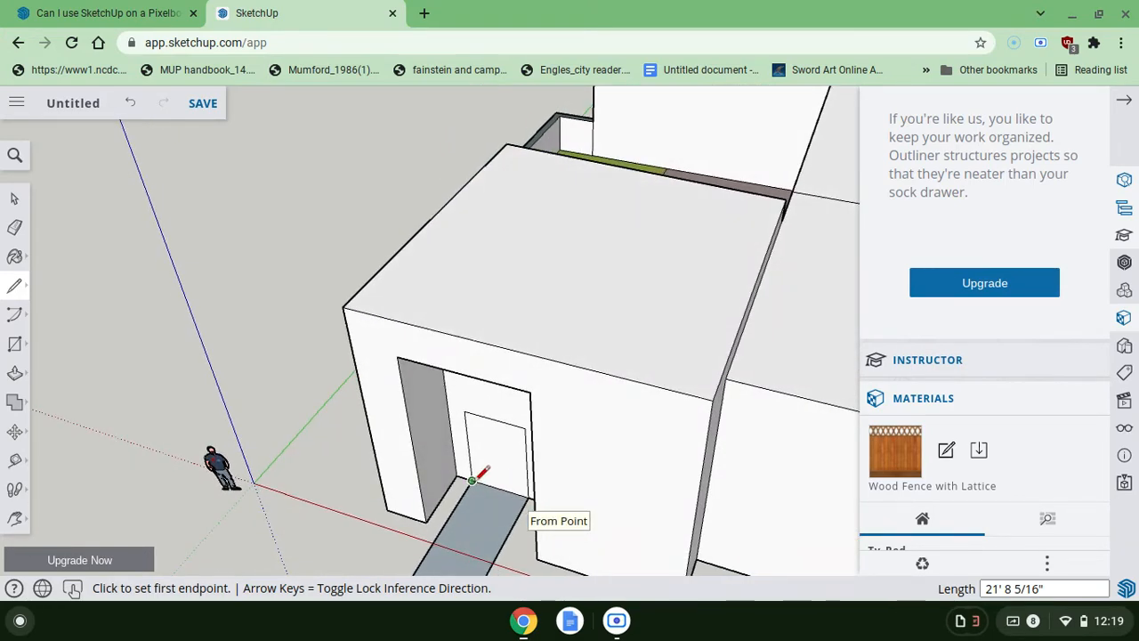
pyautogui.moveTo(384, 533)
pyautogui.mouseDown(button='middle')
pyautogui.moveTo(312, 527)
pyautogui.moveTo(315, 485)
pyautogui.moveTo(349, 477)
pyautogui.moveTo(353, 436)
pyautogui.moveTo(354, 504)
pyautogui.mouseUp(button='middle')
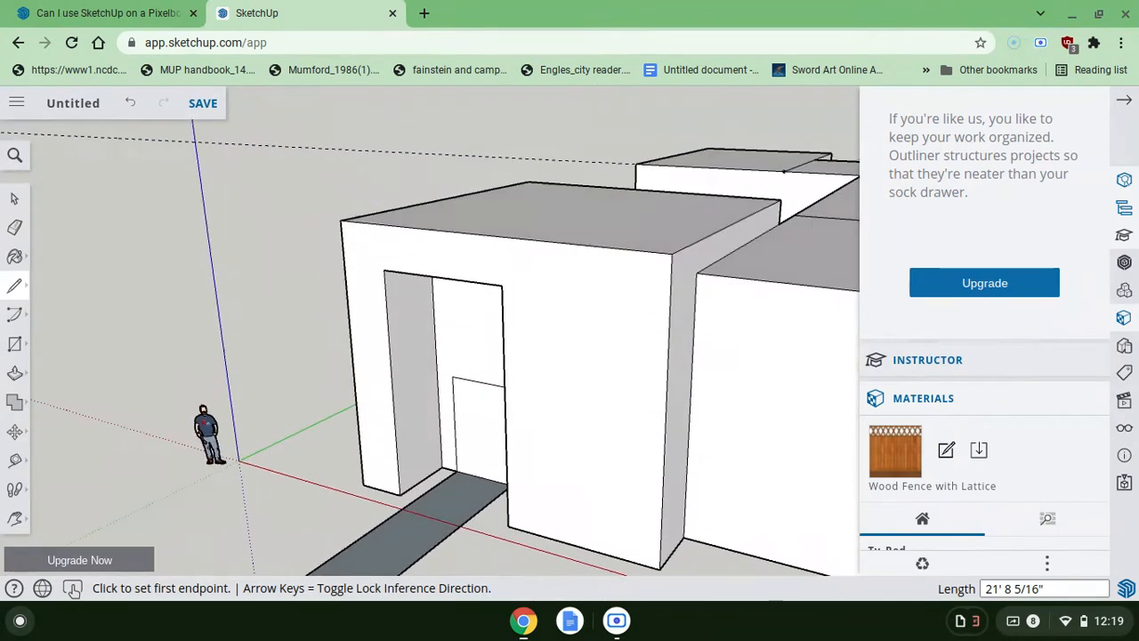
pyautogui.click(377, 556)
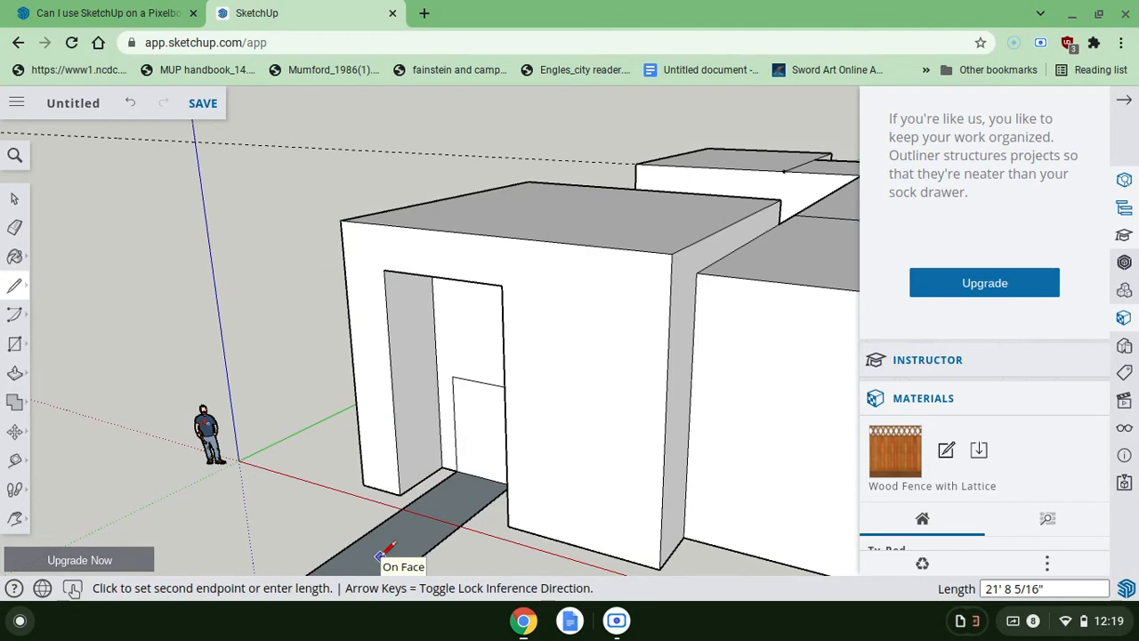
pyautogui.moveTo(384, 554)
pyautogui.mouseDown(button='middle')
pyautogui.moveTo(418, 499)
pyautogui.moveTo(493, 556)
pyautogui.moveTo(347, 561)
pyautogui.moveTo(320, 543)
pyautogui.moveTo(349, 560)
pyautogui.mouseUp(button='middle')
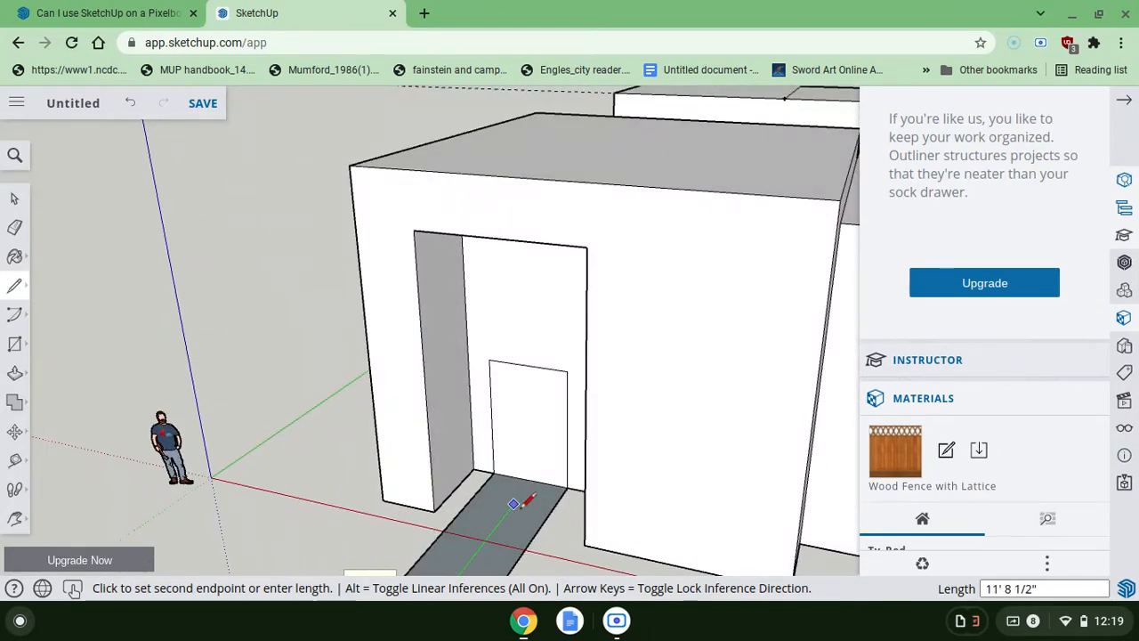
pyautogui.press('Escape')
pyautogui.moveTo(428, 382); pyautogui.dragTo(555, 420, button='middle')
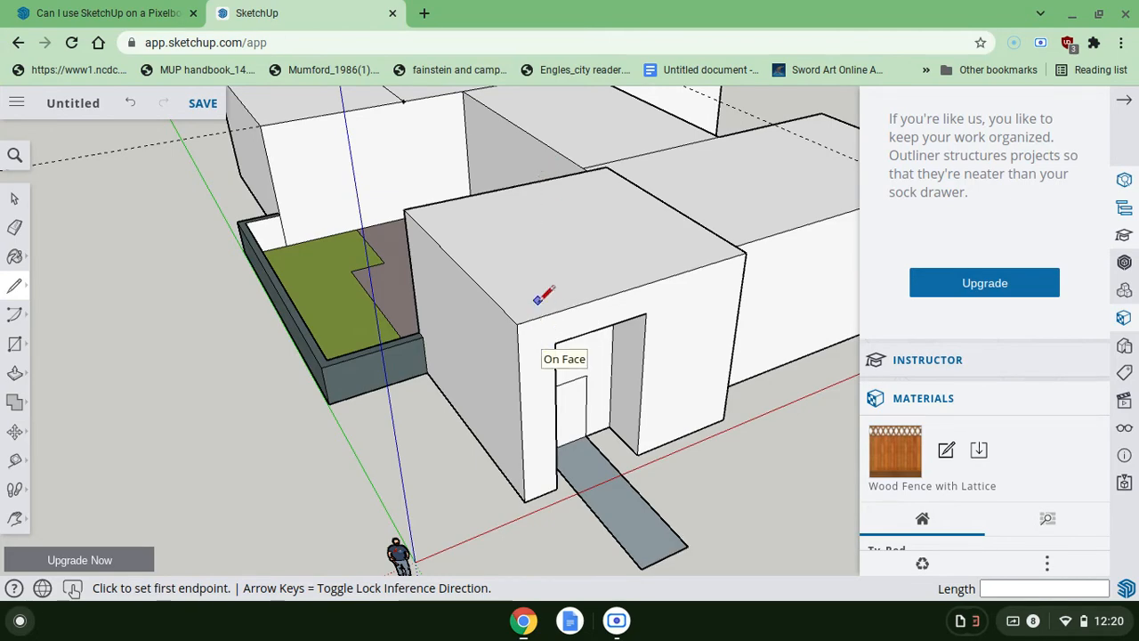
pyautogui.moveTo(538, 301)
pyautogui.mouseDown(button='middle')
pyautogui.moveTo(475, 290)
pyautogui.moveTo(585, 287)
pyautogui.moveTo(735, 204)
pyautogui.mouseUp(button='middle')
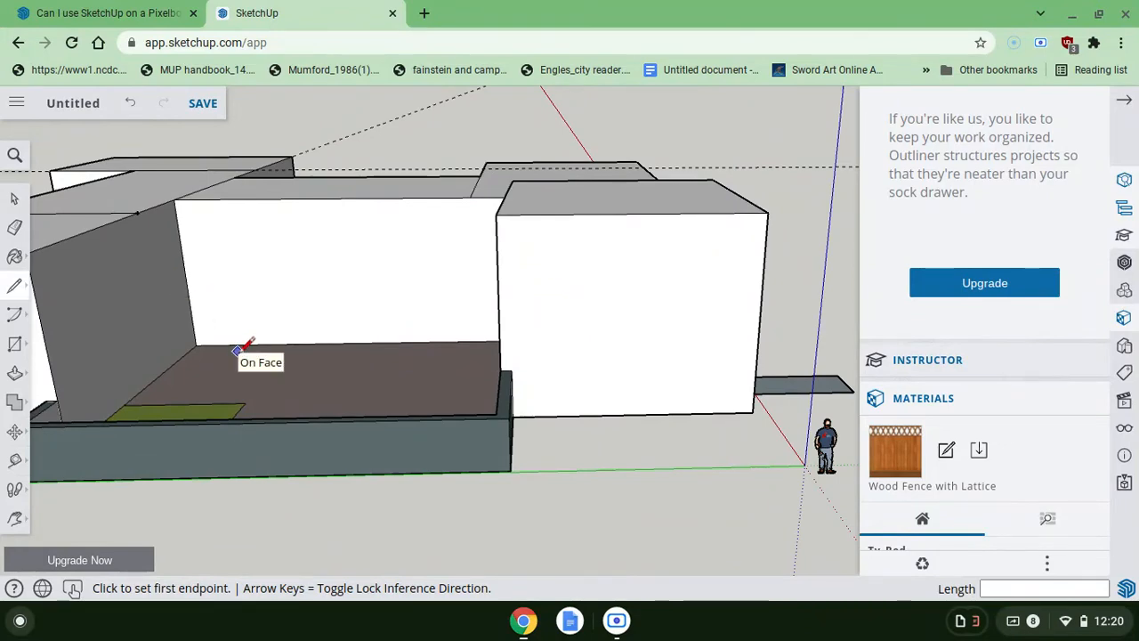
pyautogui.moveTo(237, 352)
pyautogui.mouseDown(button='middle')
pyautogui.moveTo(191, 422)
pyautogui.moveTo(71, 436)
pyautogui.mouseUp(button='middle')
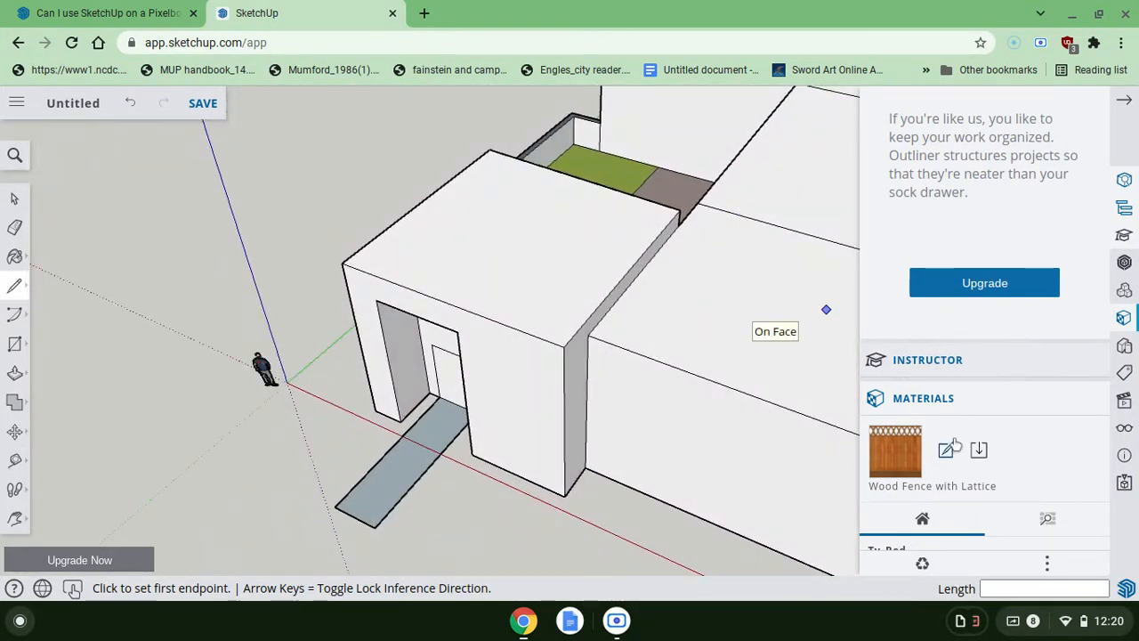
# - Look through the materials already used in the model and bring up the material library categories
pyautogui.scroll(-5, 951, 424)
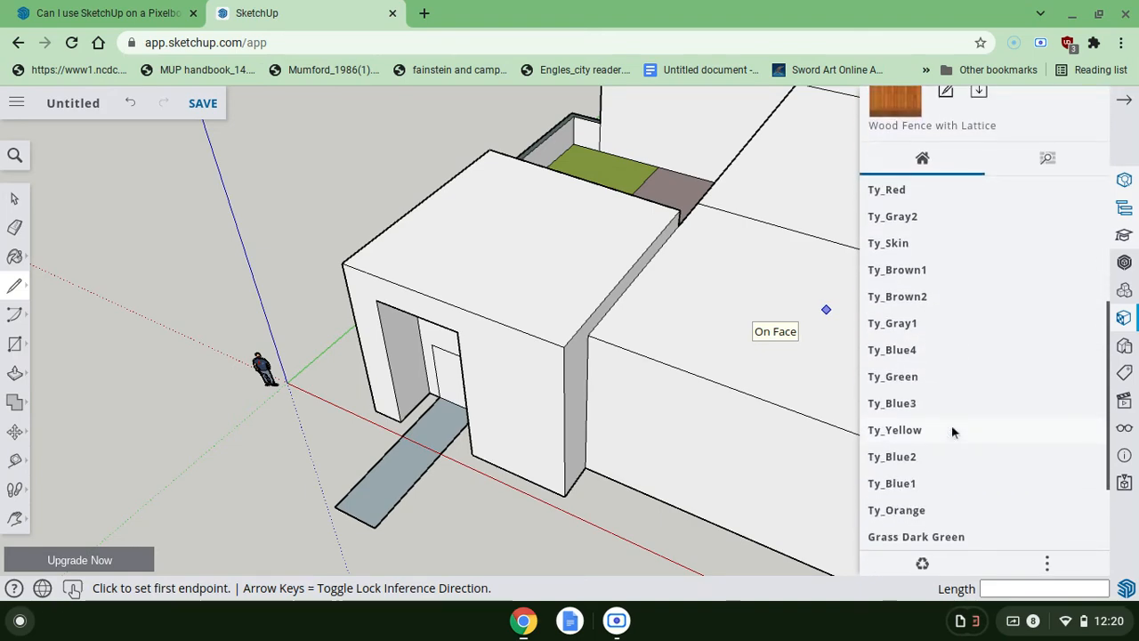
pyautogui.scroll(-3, 952, 425)
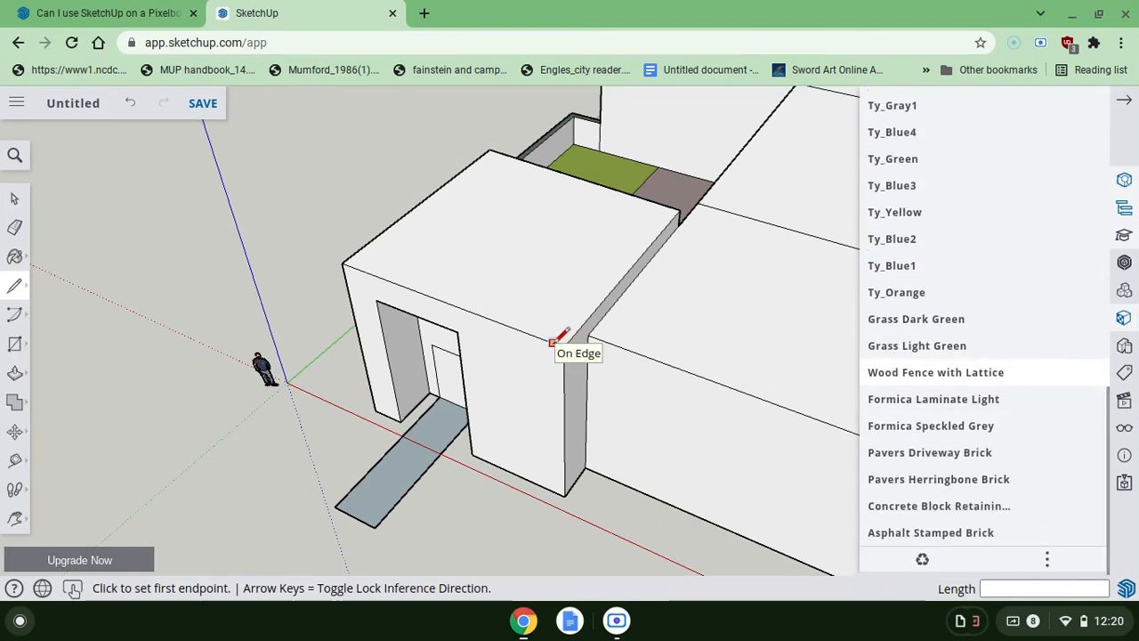
pyautogui.moveTo(553, 343); pyautogui.dragTo(762, 245, button='middle')
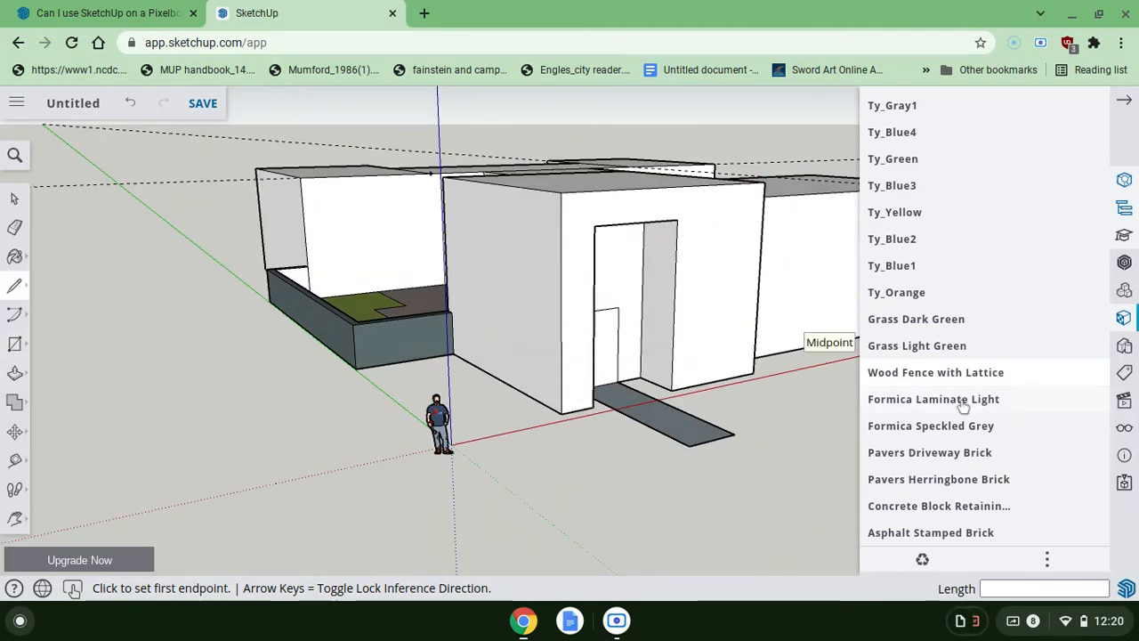
pyautogui.scroll(8, 1101, 175)
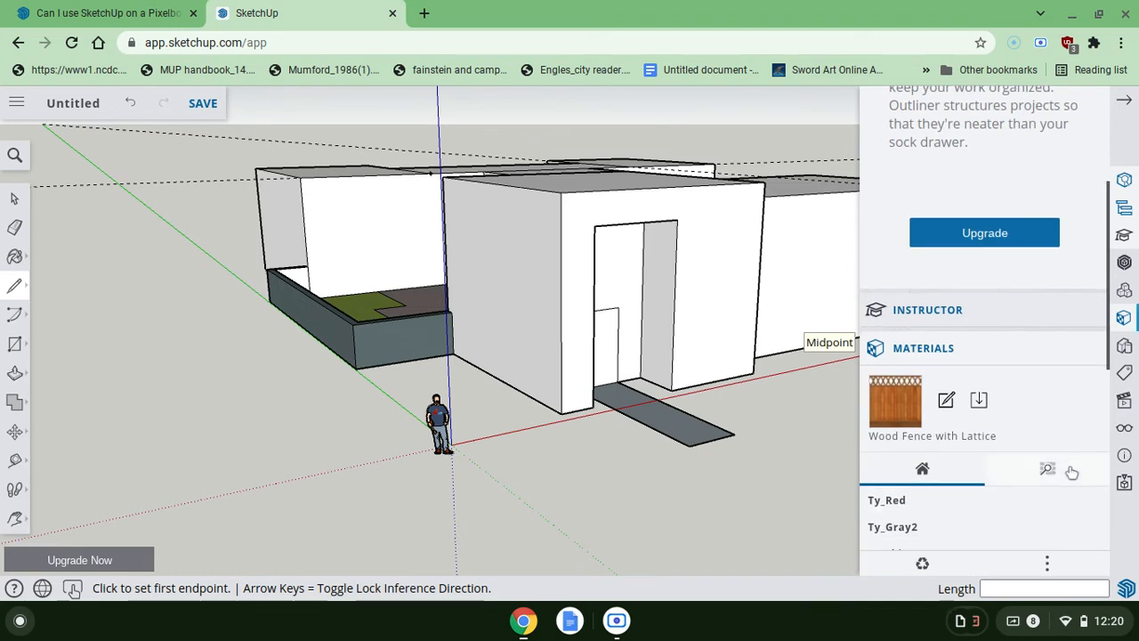
pyautogui.click(1047, 562)
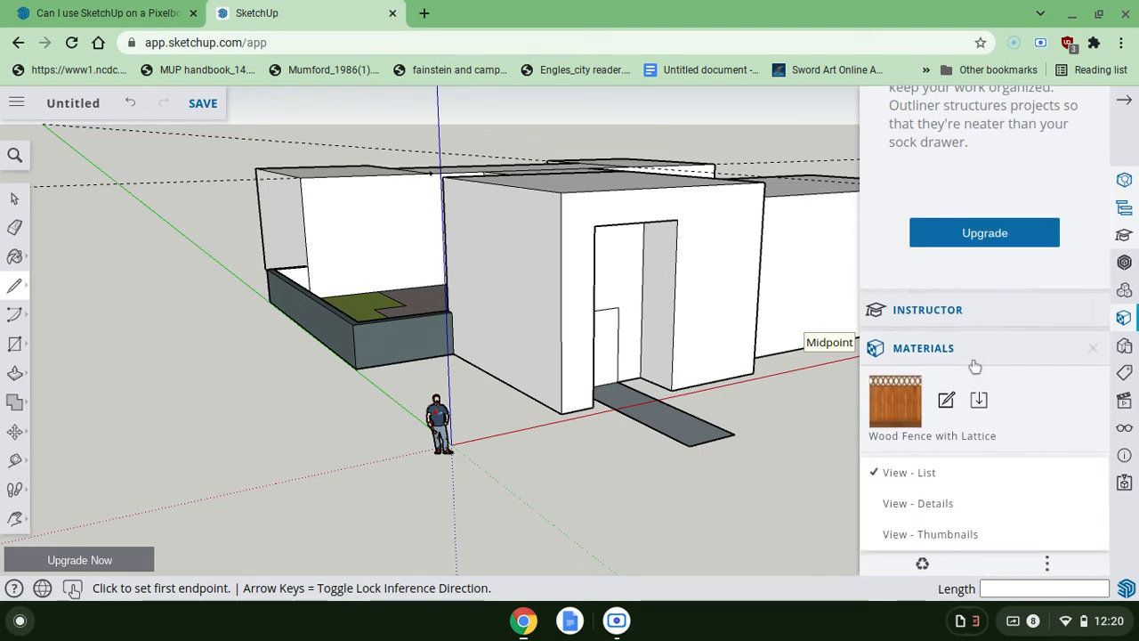
pyautogui.scroll(-2, 975, 365)
pyautogui.scroll(-1, 975, 365)
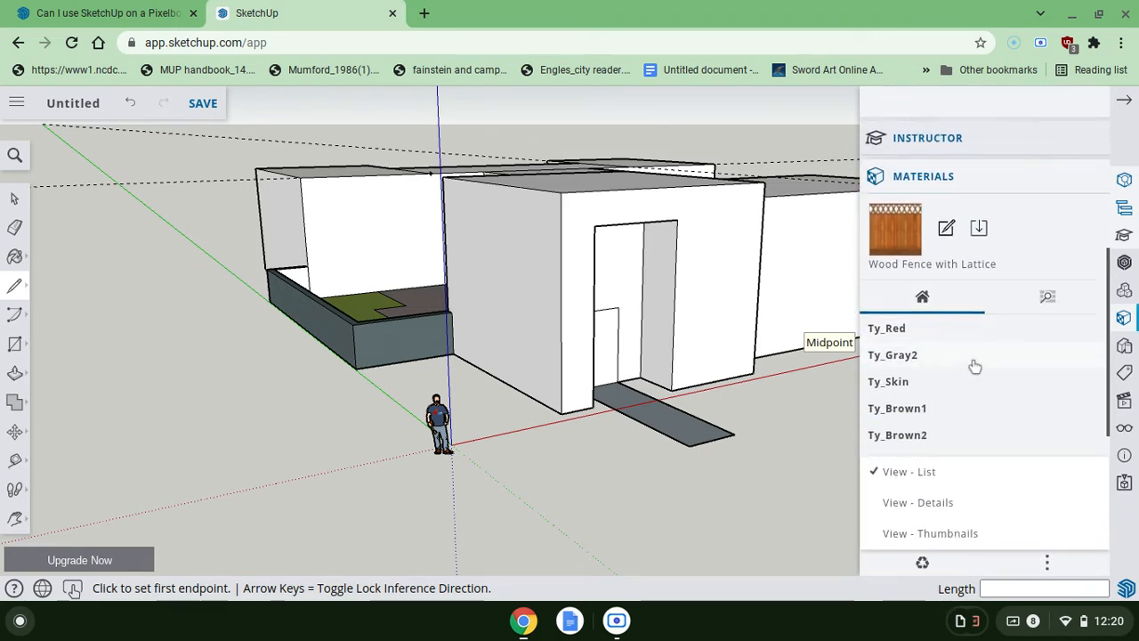
pyautogui.click(933, 506)
pyautogui.click(1048, 295)
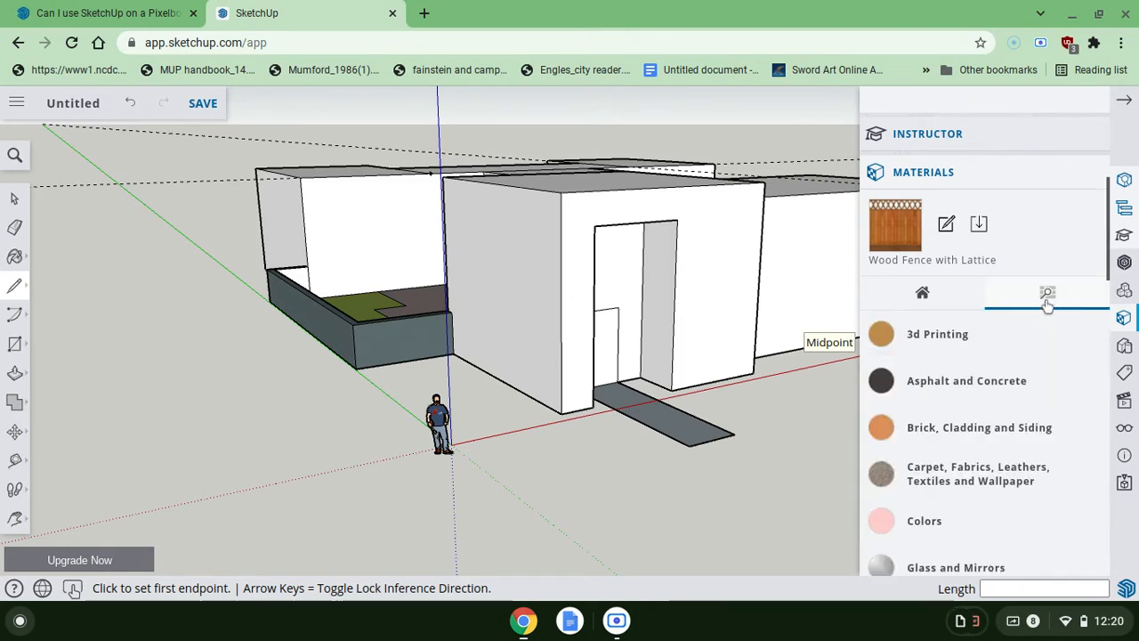
# - Browse the material library from Landscaping, Fencing and Vegetation to Wood, checking the Stone and Synthetic Surfaces swatches
pyautogui.scroll(-3, 1002, 343)
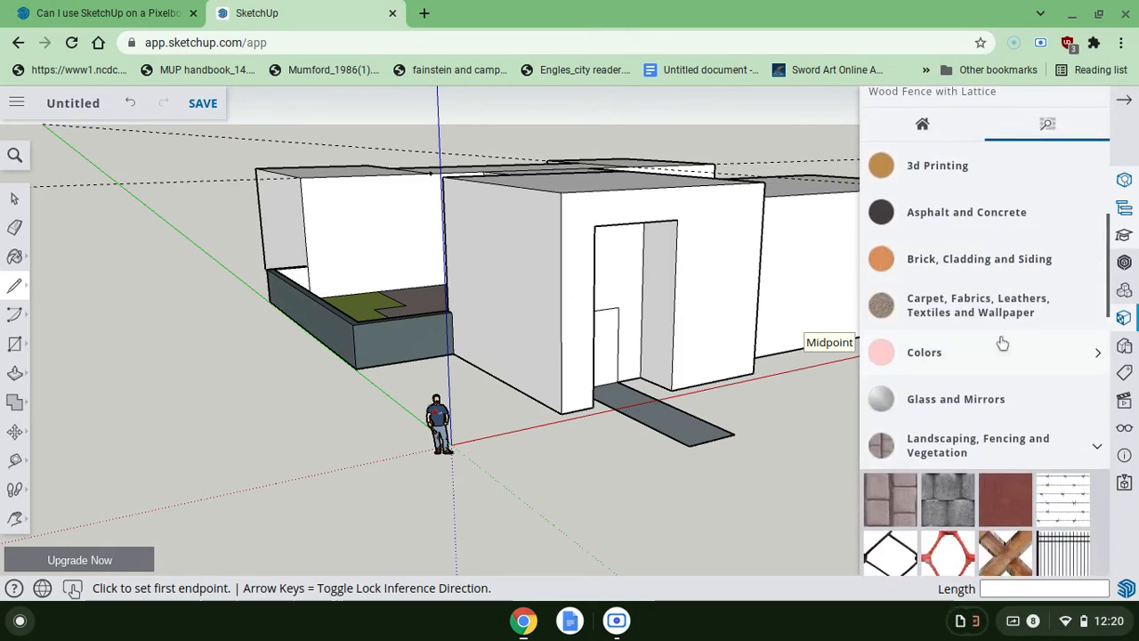
pyautogui.scroll(-3, 1000, 358)
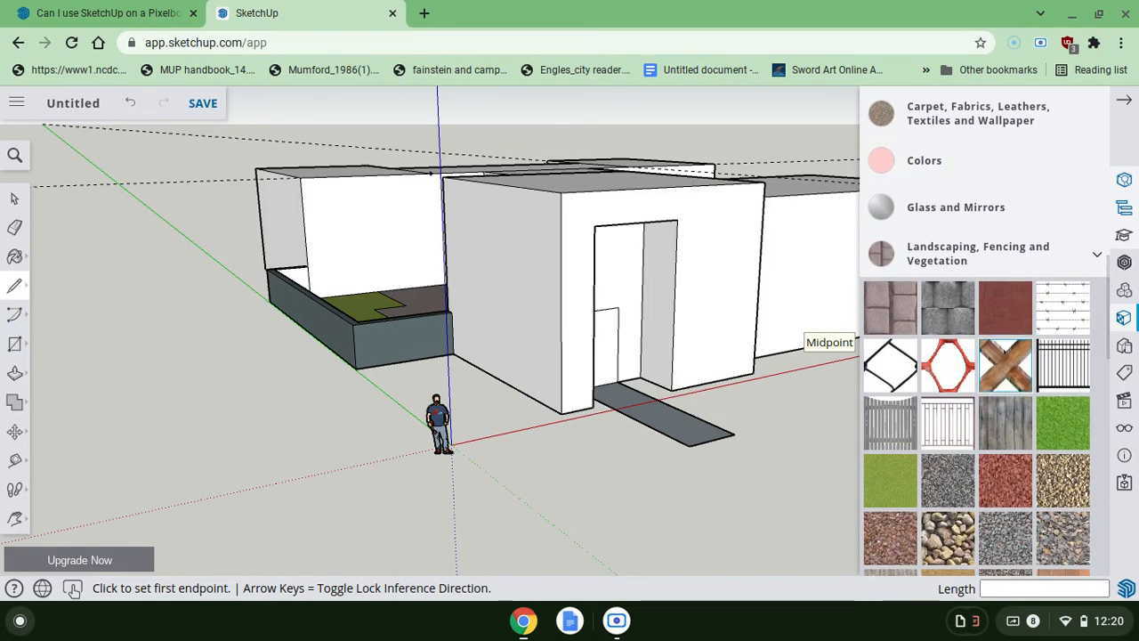
pyautogui.scroll(-4, 1000, 359)
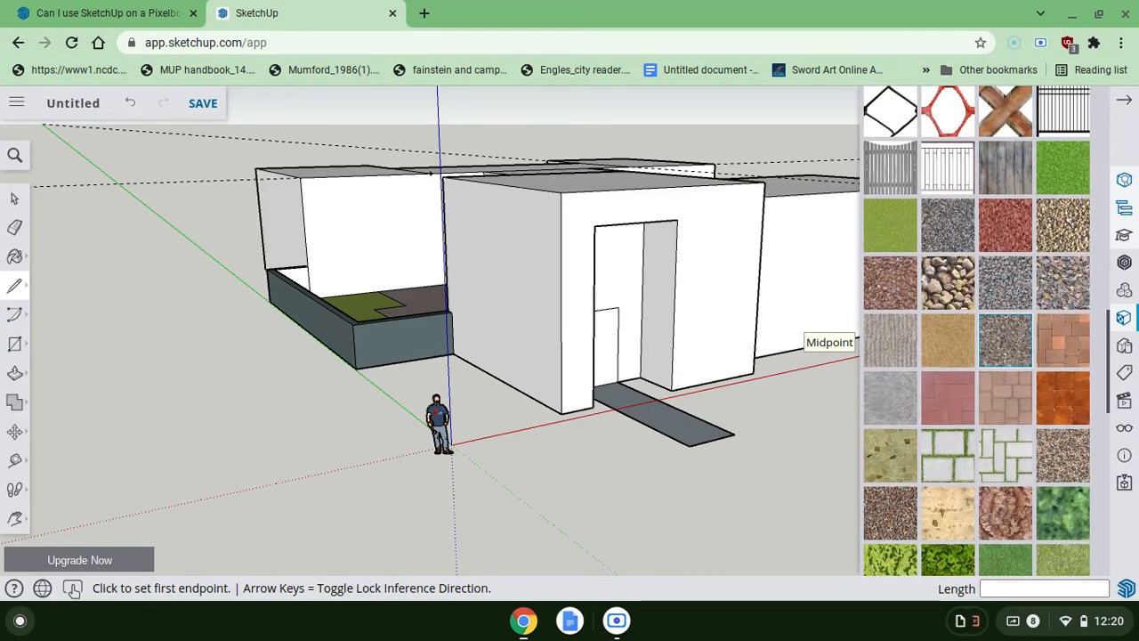
pyautogui.scroll(-4, 1000, 360)
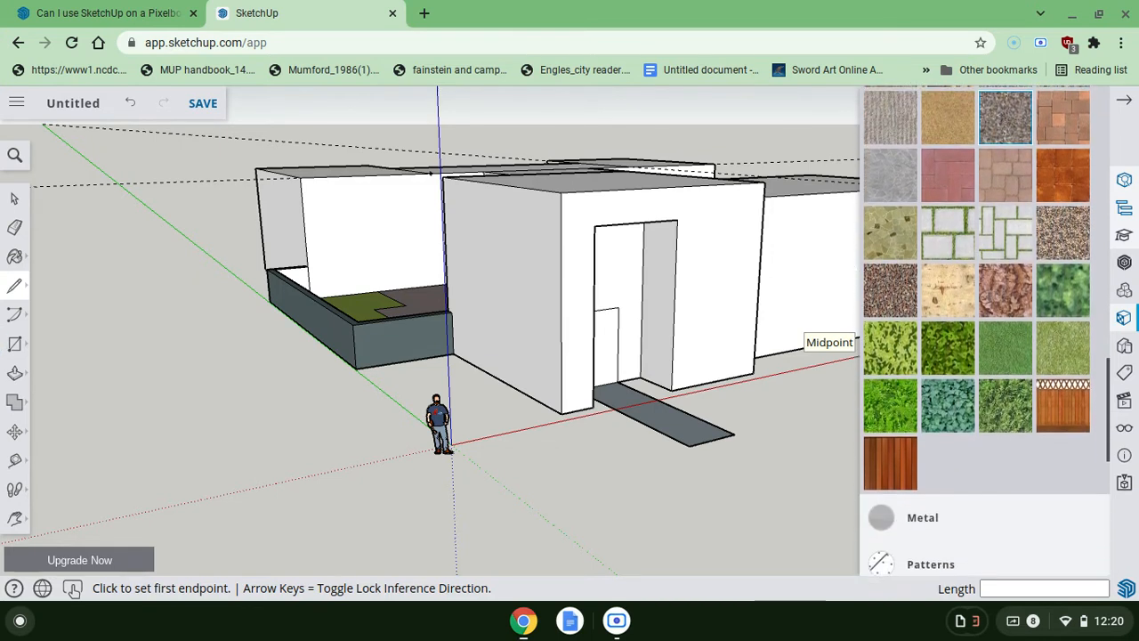
pyautogui.scroll(-3, 1000, 356)
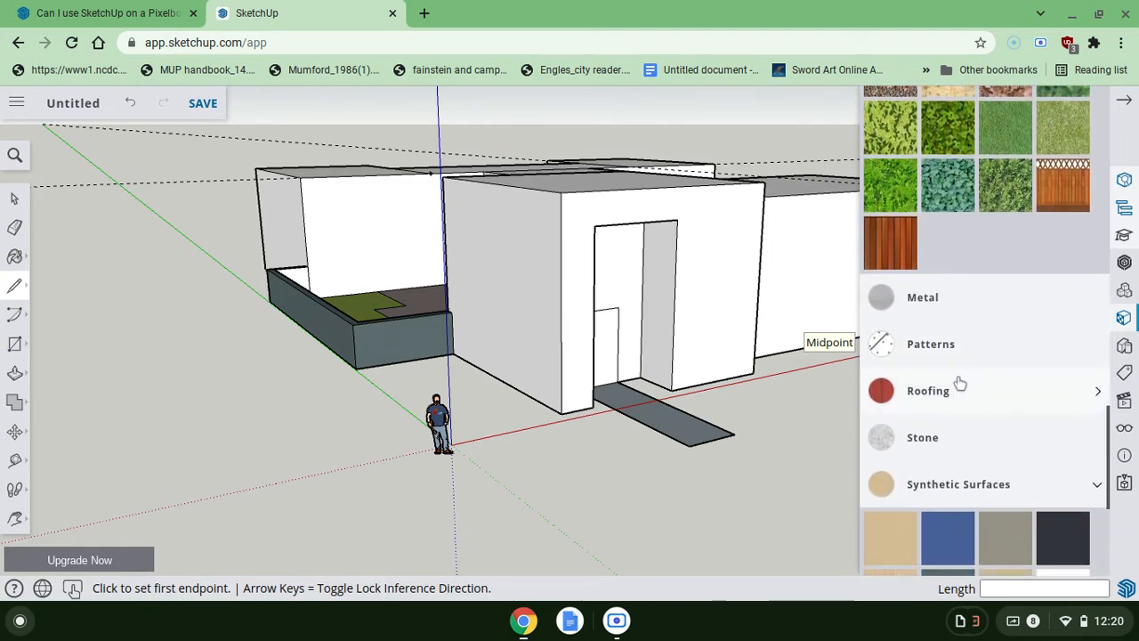
pyautogui.scroll(-4, 947, 428)
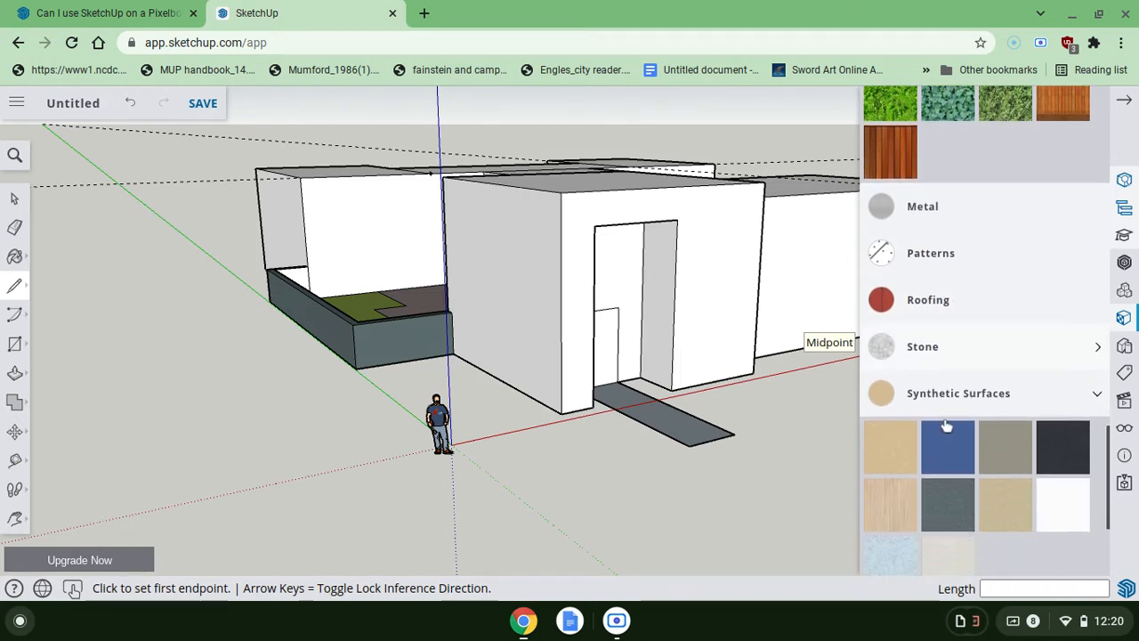
pyautogui.scroll(-1, 946, 392)
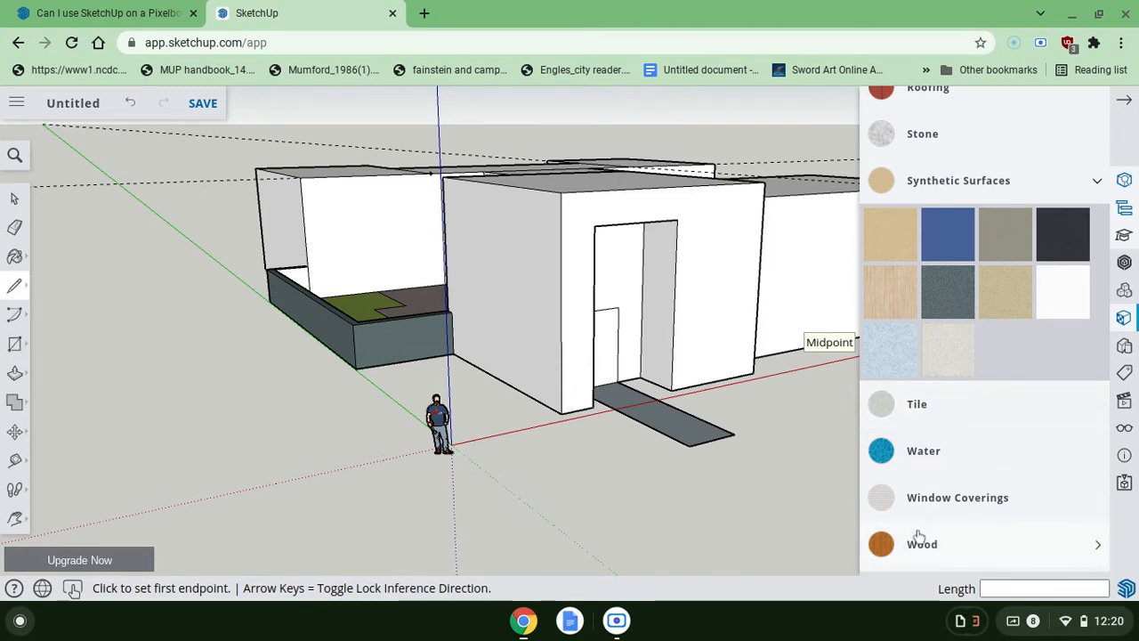
pyautogui.scroll(3, 920, 535)
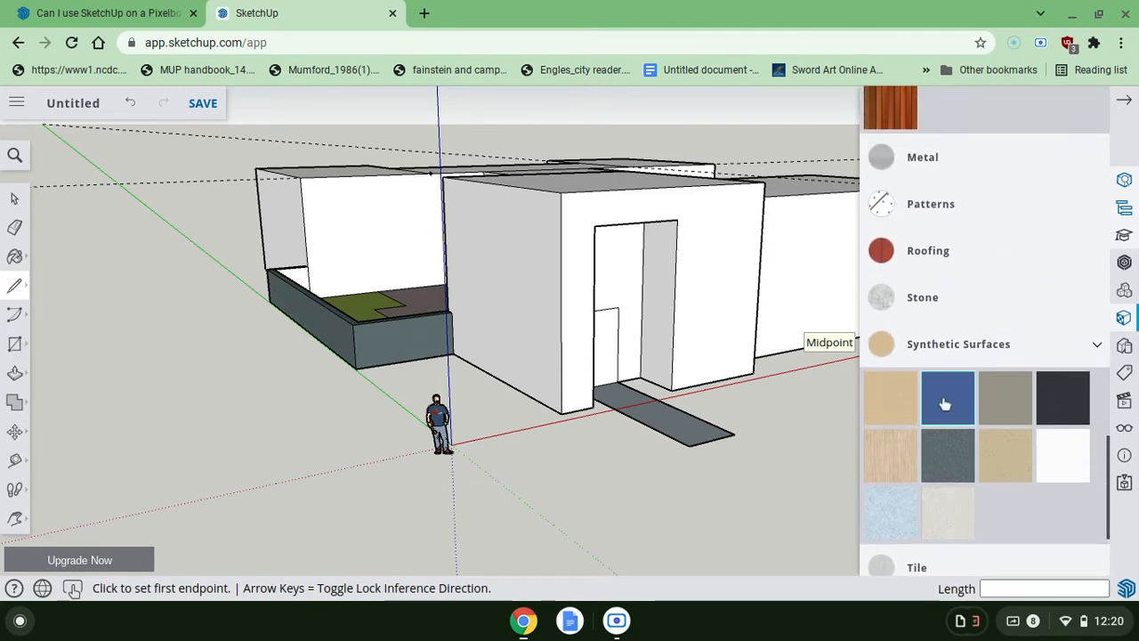
pyautogui.click(957, 304)
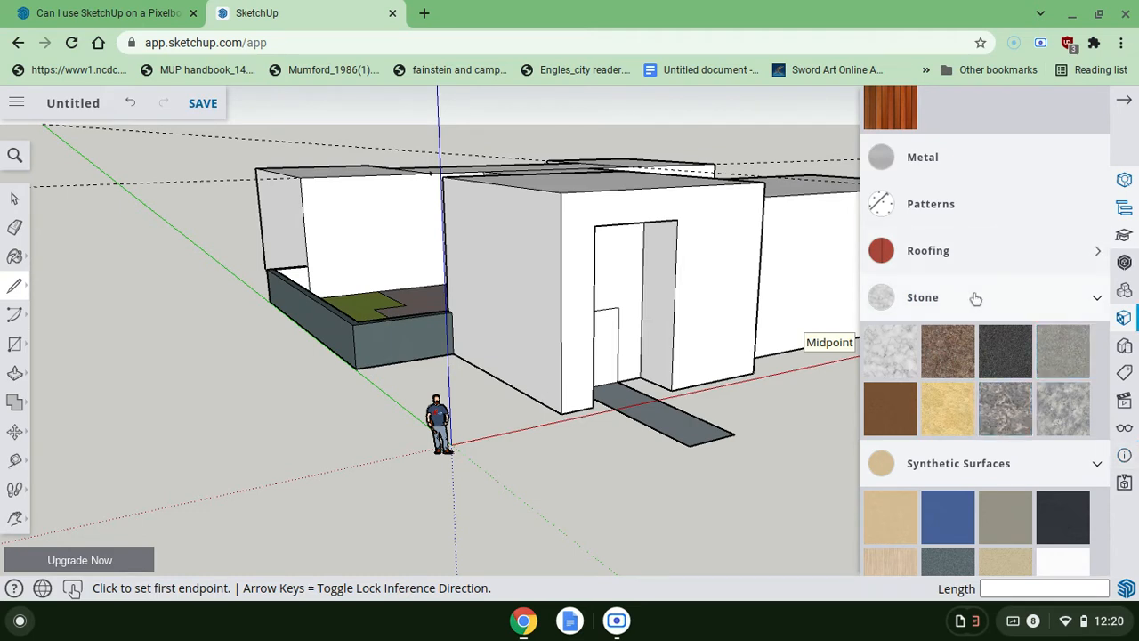
pyautogui.click(975, 300)
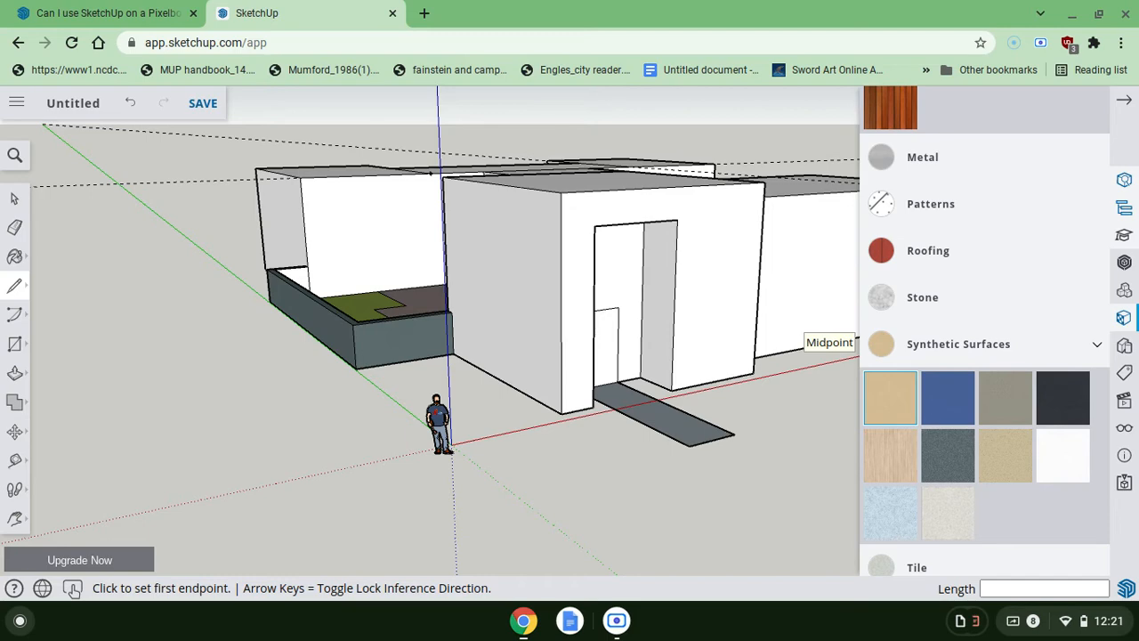
# - Paint the front wall of the entrance block with Formica Beige from Synthetic Surfaces
pyautogui.click(903, 411)
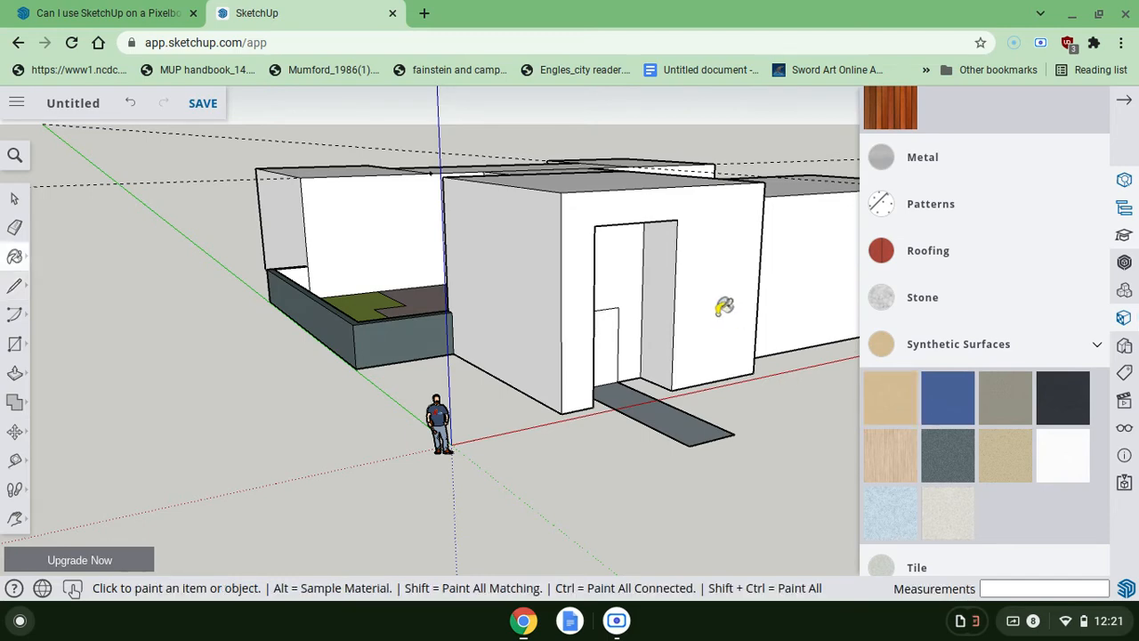
pyautogui.click(691, 227)
pyautogui.moveTo(705, 231); pyautogui.dragTo(605, 283, button='middle')
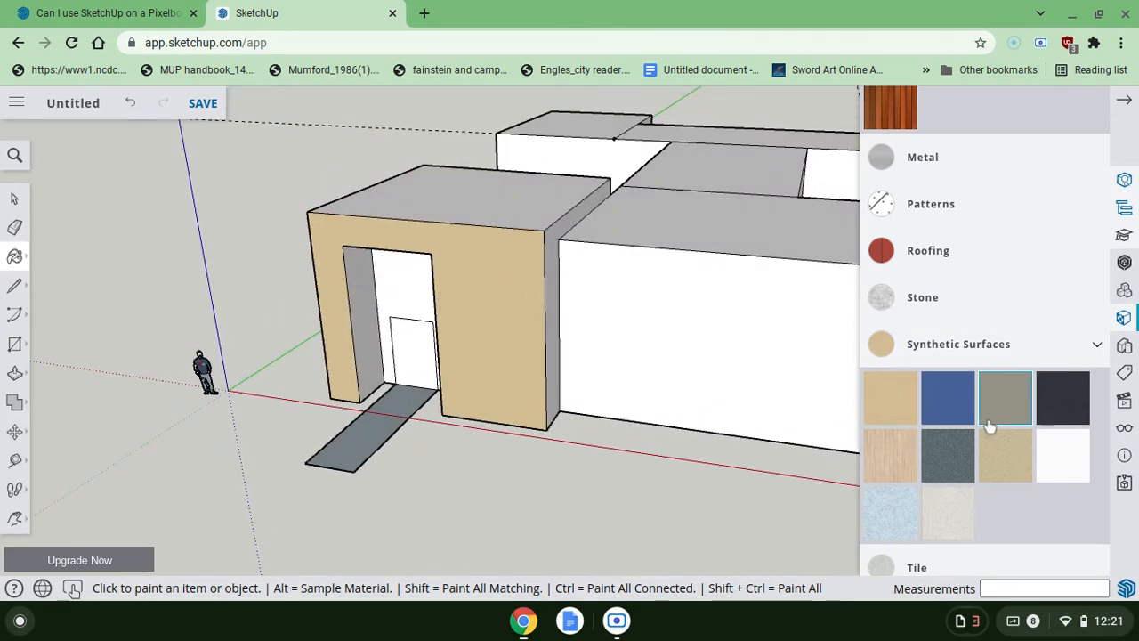
# - Look through the swatches in the Colors category of the material library
pyautogui.scroll(10, 988, 427)
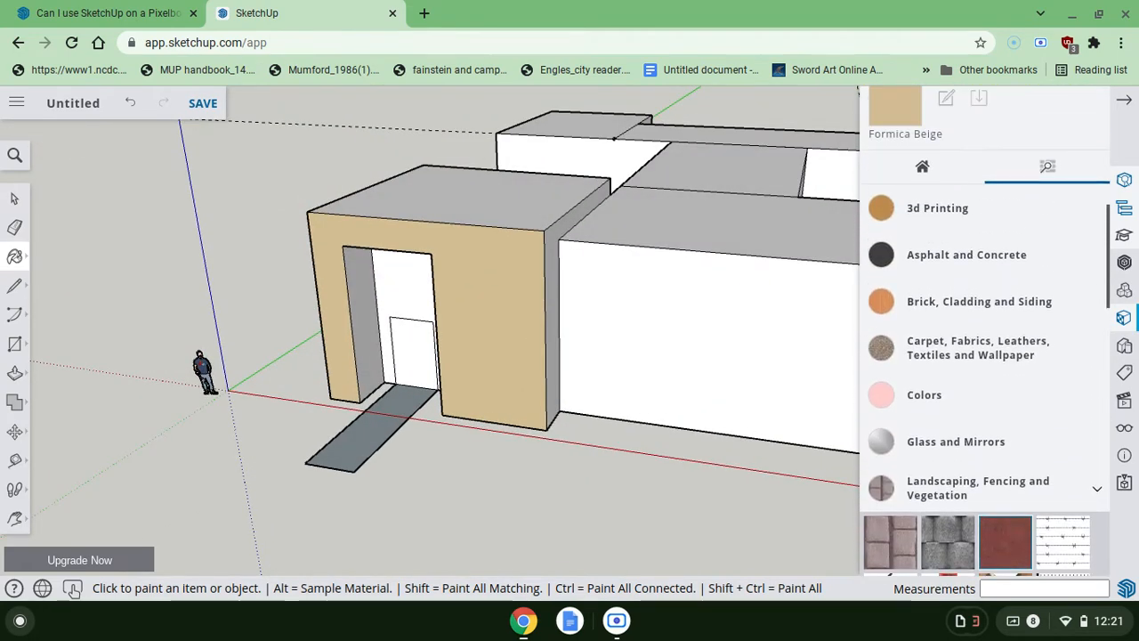
pyautogui.scroll(1, 988, 356)
pyautogui.click(985, 404)
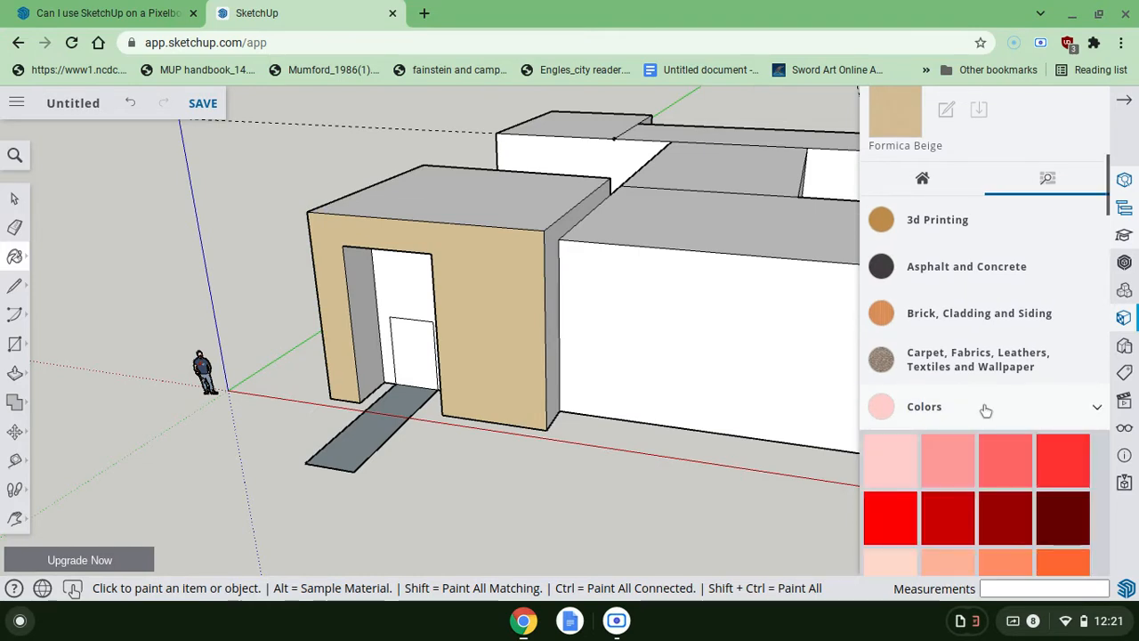
pyautogui.scroll(-7, 985, 410)
pyautogui.scroll(-5, 986, 409)
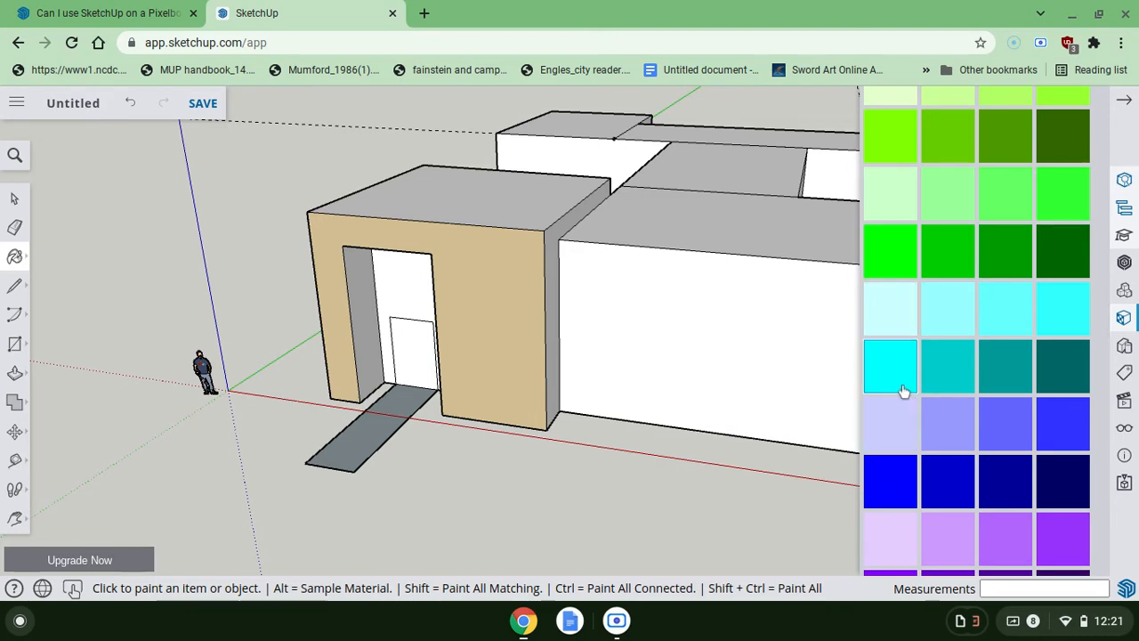
pyautogui.scroll(-10, 903, 385)
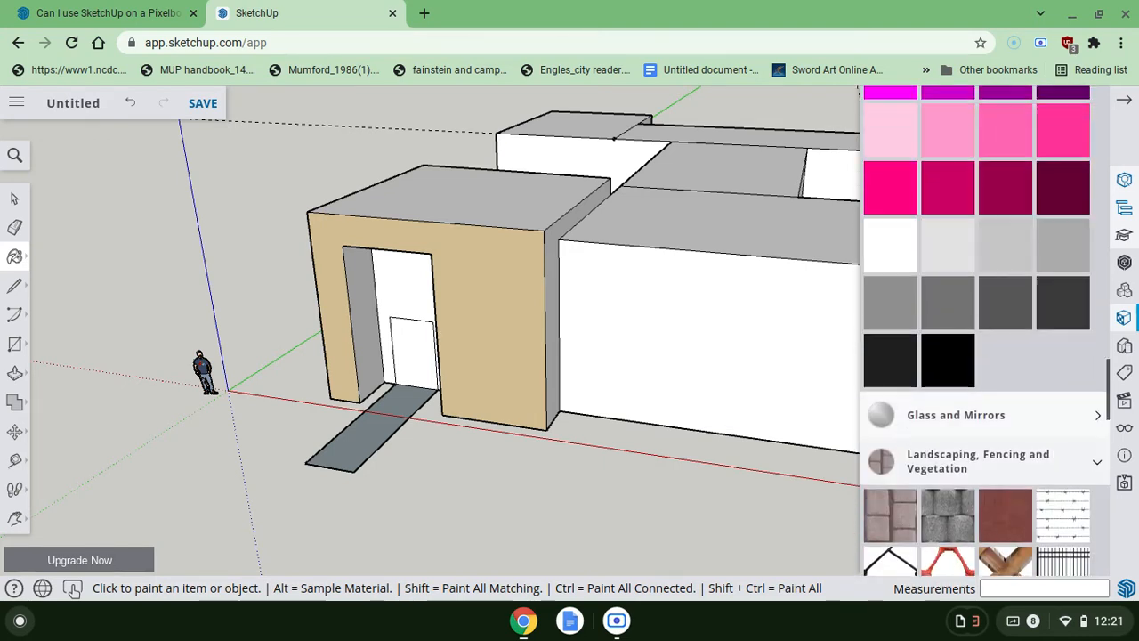
pyautogui.scroll(5, 979, 356)
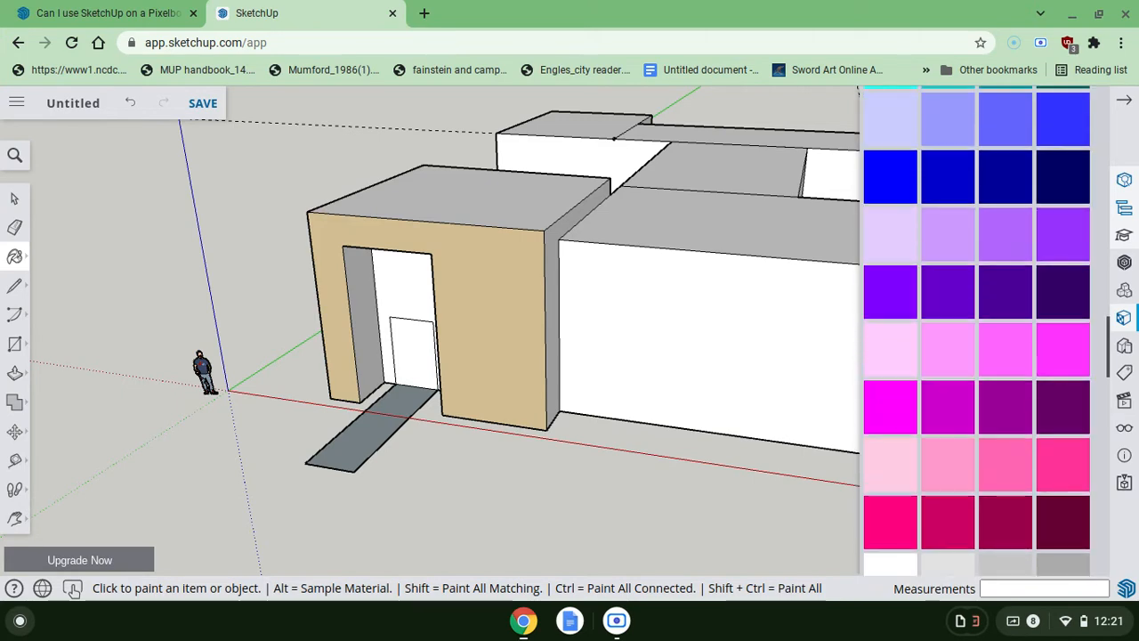
pyautogui.scroll(5, 979, 356)
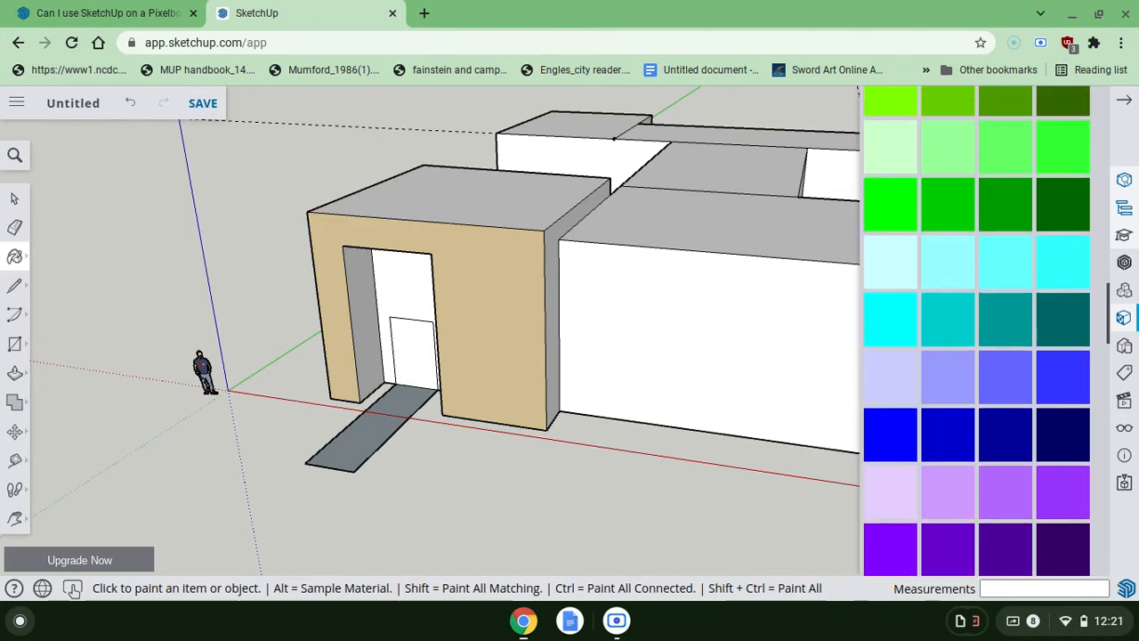
# - Paint the front, end and inner side walls of the wing beside the entrance, and the long wall adjoining them, Formica Beige
pyautogui.click(594, 317)
pyautogui.hscroll(5, 551, 327)
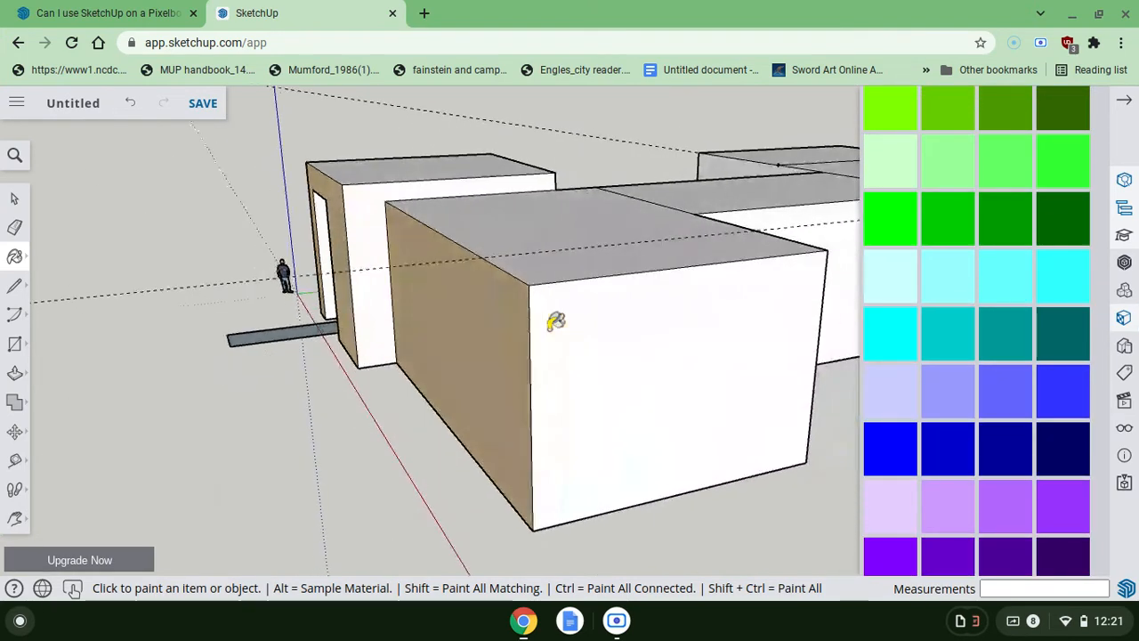
pyautogui.click(550, 329)
pyautogui.hscroll(4, 550, 329)
pyautogui.hscroll(4, 556, 322)
pyautogui.click(551, 325)
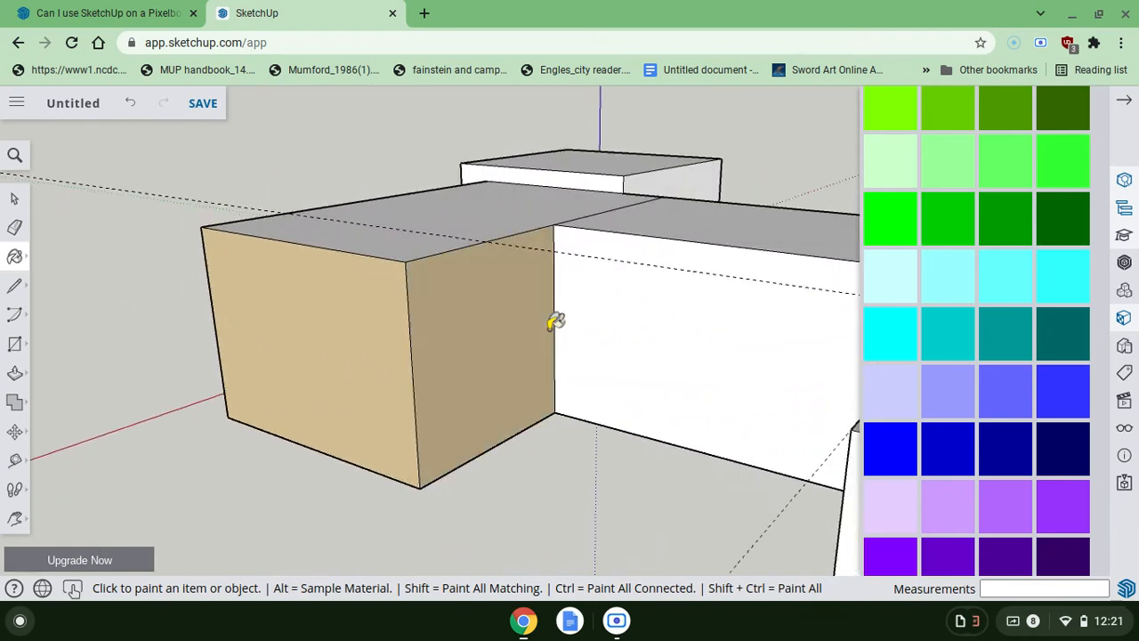
pyautogui.click(719, 279)
pyautogui.hscroll(8, 719, 280)
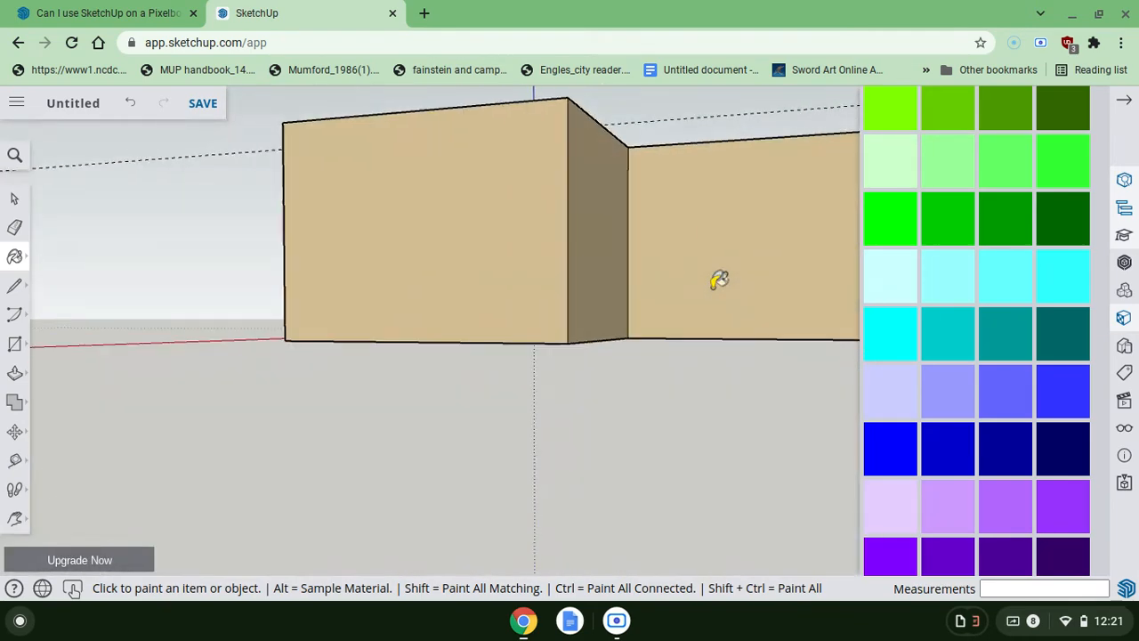
# - Paint the two building walls that border the garden and paved patio with Formica Beige
pyautogui.hscroll(-10, 422, 250)
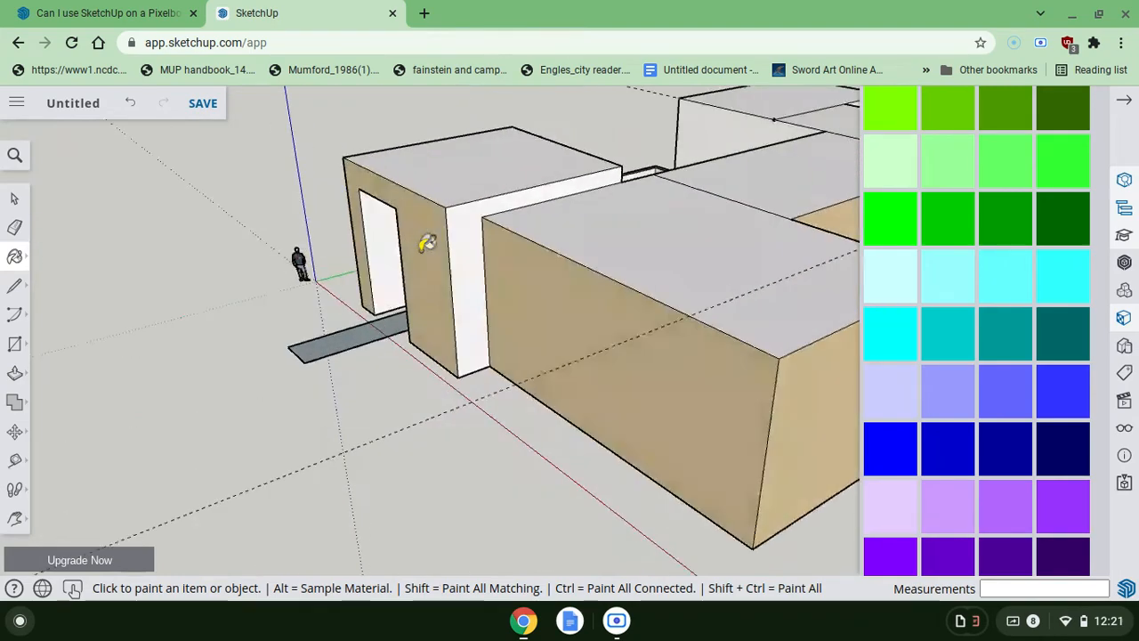
pyautogui.hscroll(10, 422, 250)
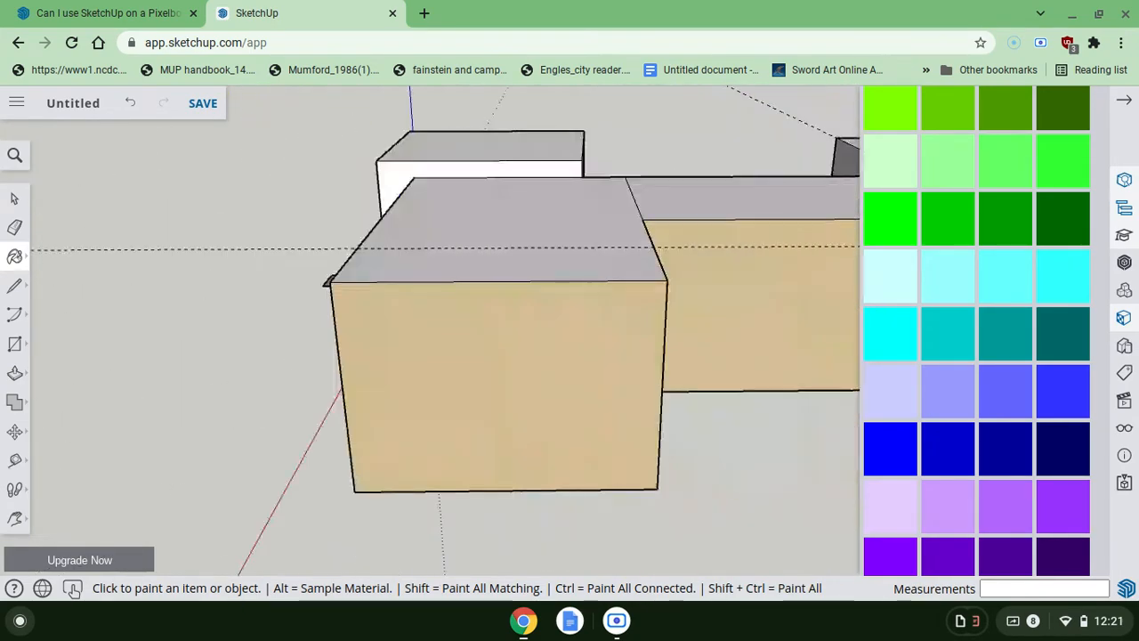
pyautogui.hscroll(-10, 632, 292)
pyautogui.scroll(6, 632, 292)
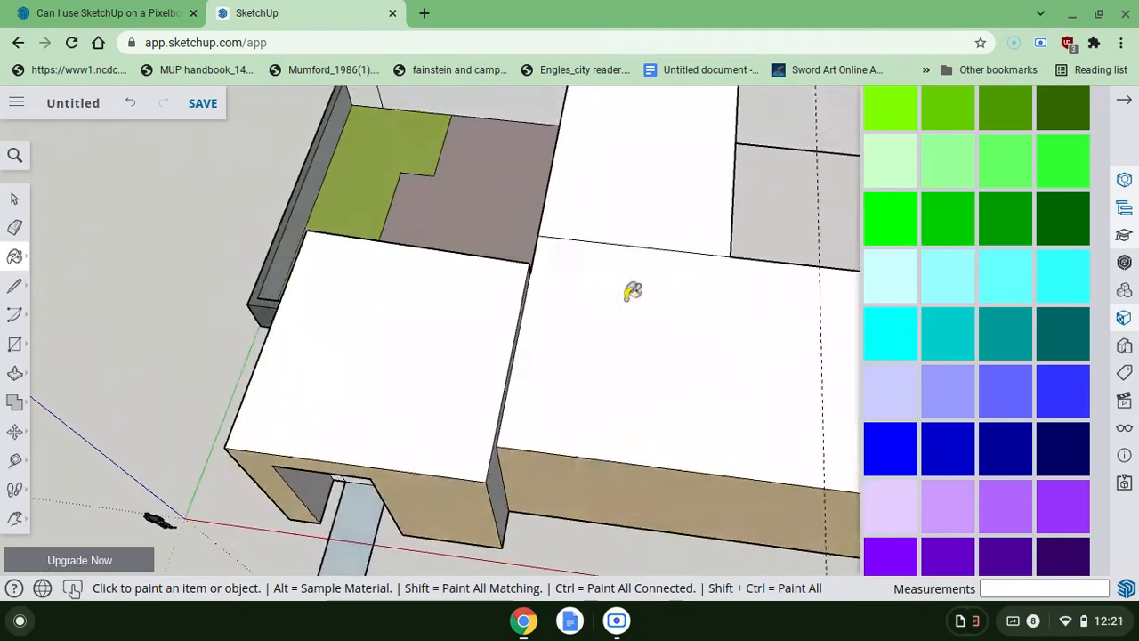
pyautogui.hscroll(-5, 425, 223)
pyautogui.click(209, 164)
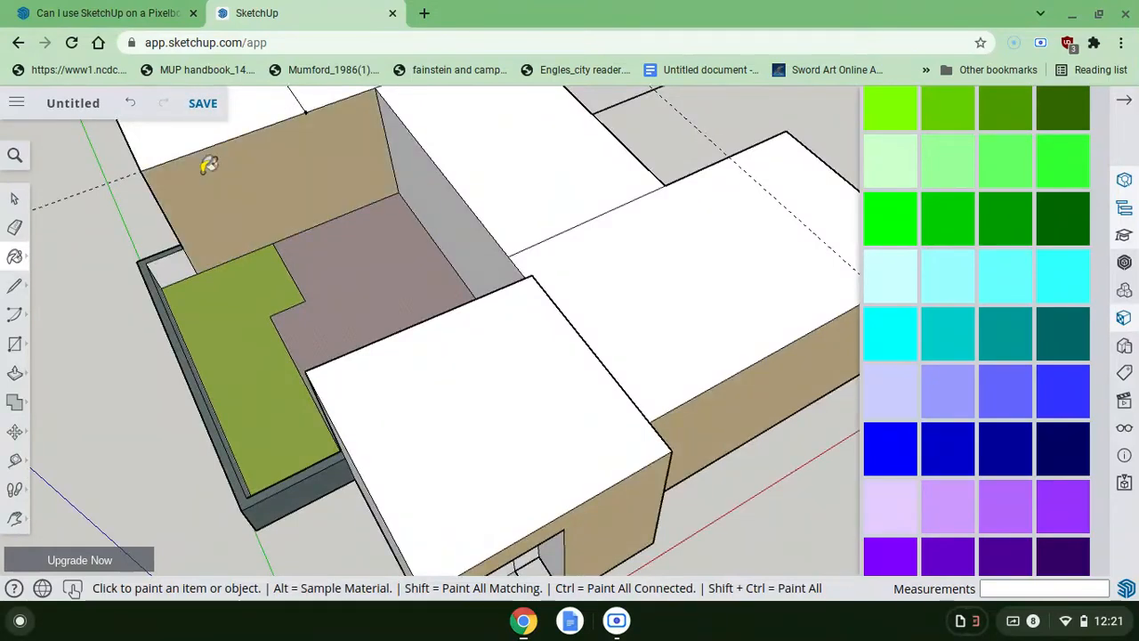
pyautogui.click(447, 187)
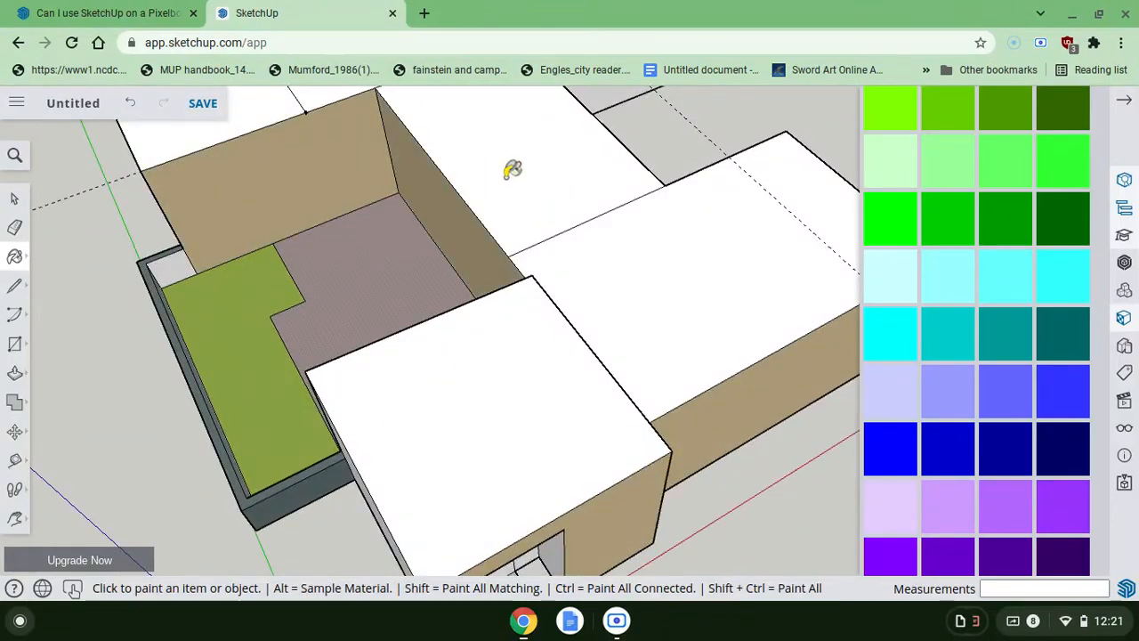
pyautogui.hscroll(-10, 513, 170)
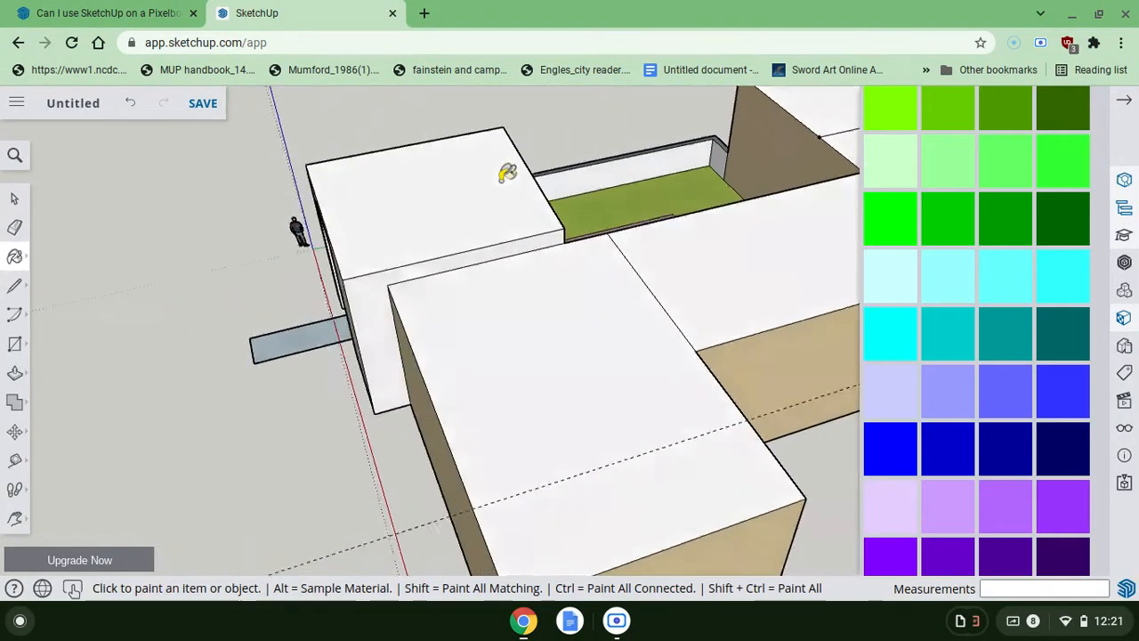
pyautogui.scroll(-5, 508, 173)
pyautogui.hscroll(-5, 633, 367)
pyautogui.hscroll(7, 634, 366)
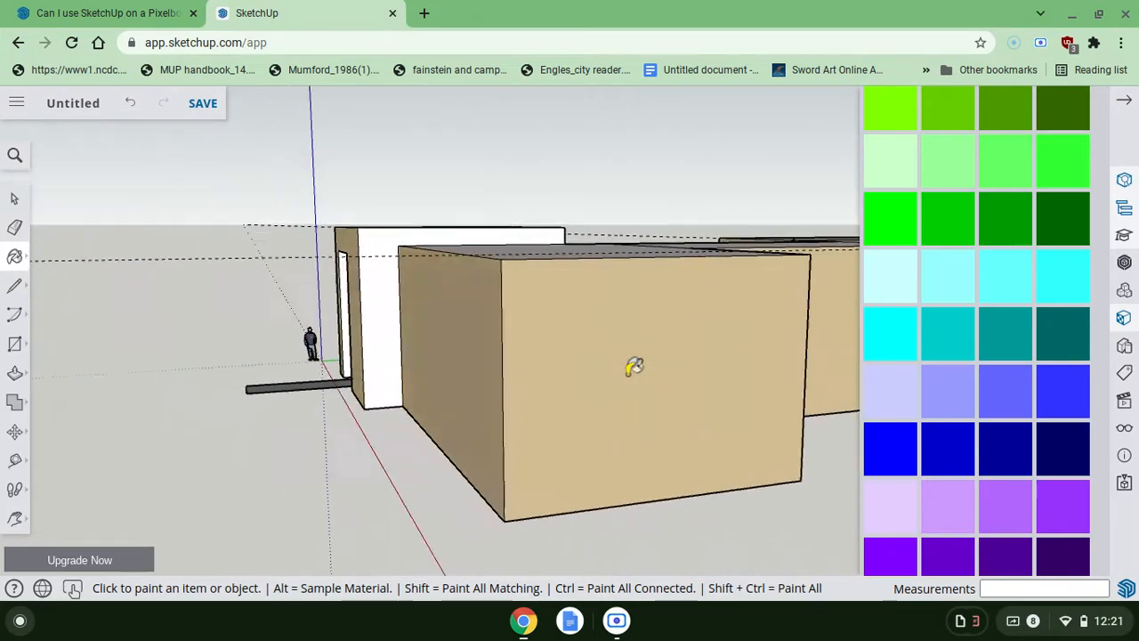
# - Paint the entrance block's side wall next to the wing and the back wall of the entrance recess Formica Beige
pyautogui.hscroll(-3, 634, 367)
pyautogui.click(396, 307)
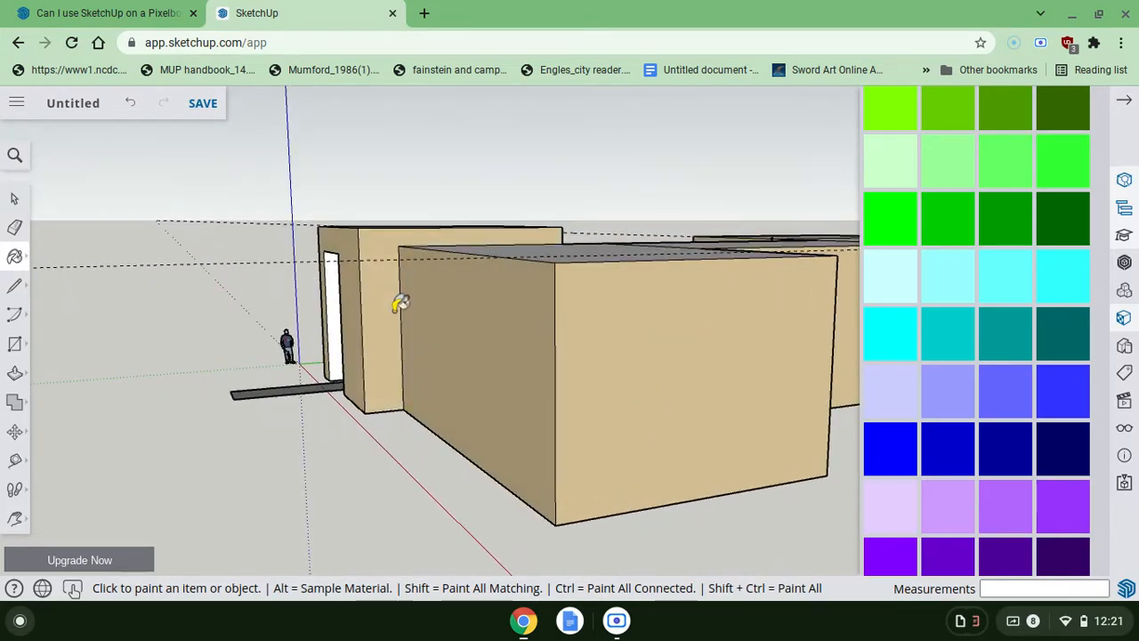
pyautogui.hscroll(-8, 396, 306)
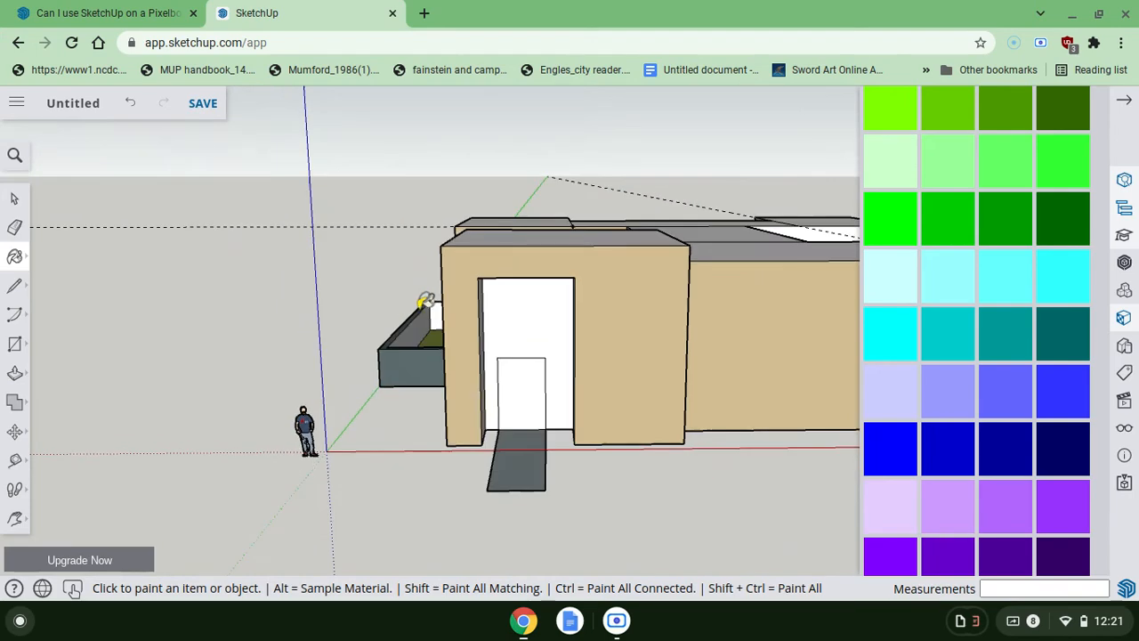
pyautogui.click(523, 290)
# - Paint the two outer building walls on either side of the low garden wall Formica Beige
pyautogui.hscroll(-10, 402, 313)
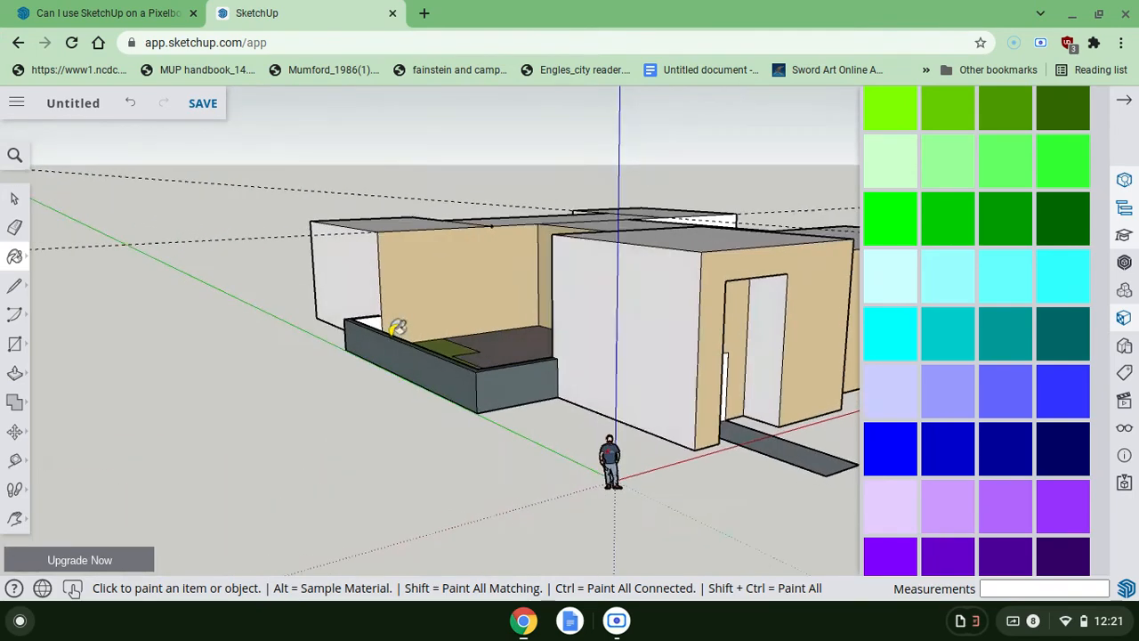
pyautogui.hscroll(-3, 396, 329)
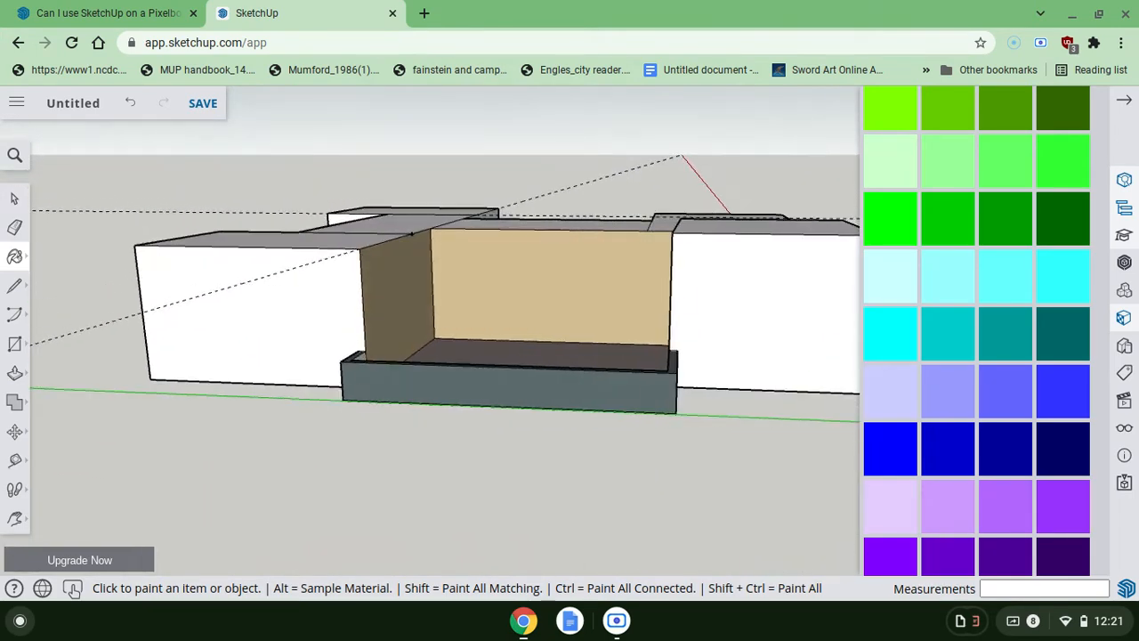
pyautogui.click(719, 286)
pyautogui.click(247, 287)
# - Paint the garden-side rear block's end wall and inner side wall, and the long rear wall beside it, Formica Beige
pyautogui.hscroll(-10, 248, 286)
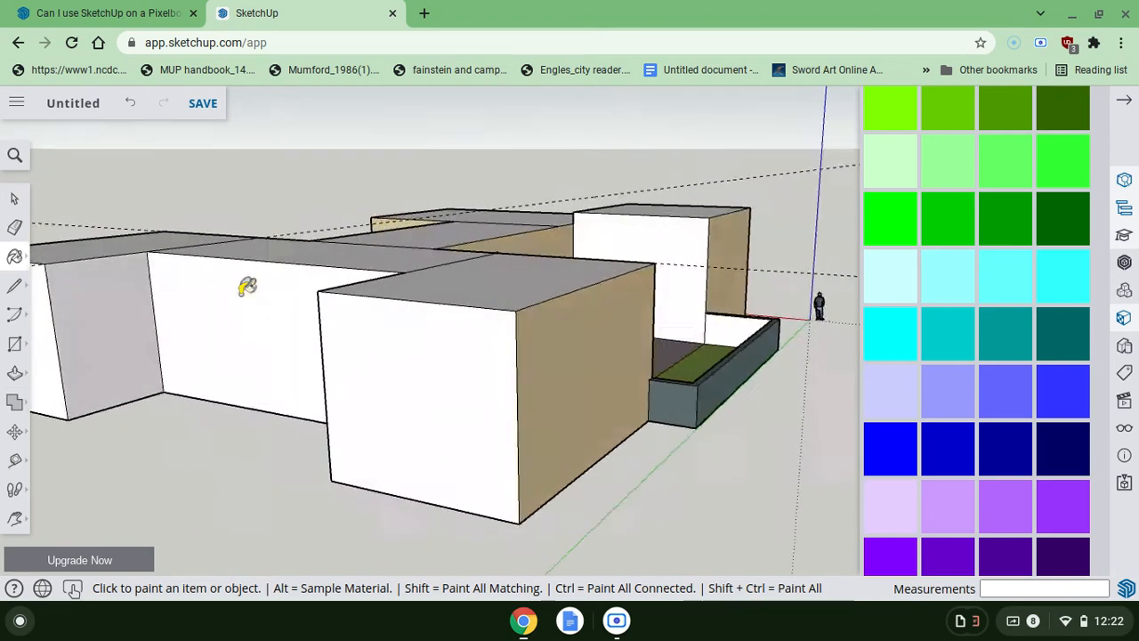
pyautogui.click(440, 407)
pyautogui.click(255, 332)
pyautogui.hscroll(-10, 258, 331)
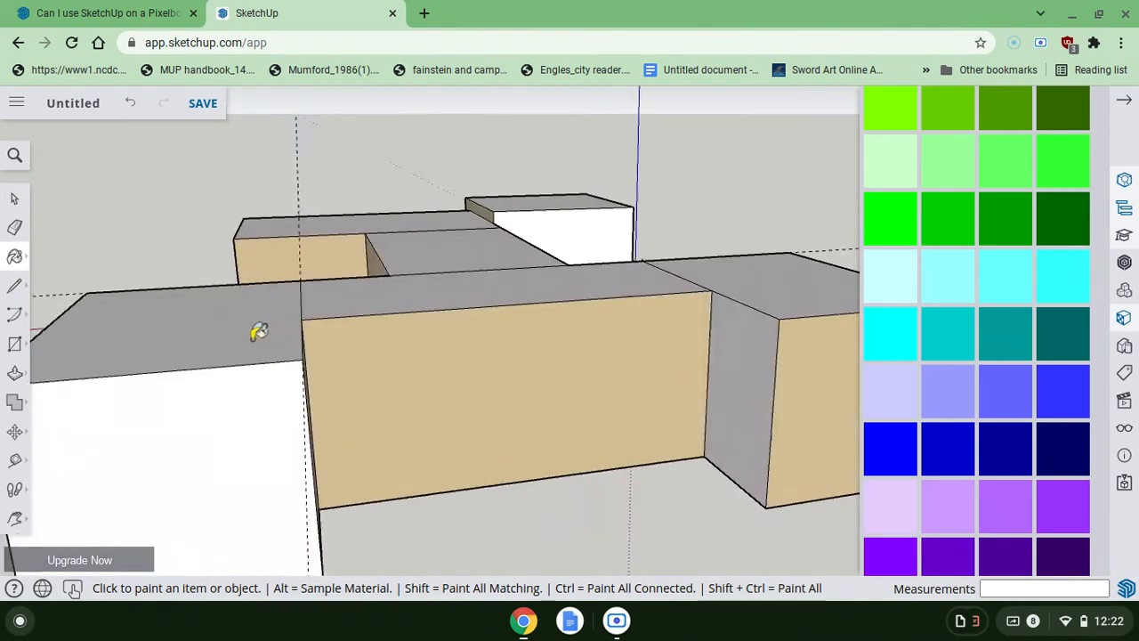
pyautogui.hscroll(-10, 258, 332)
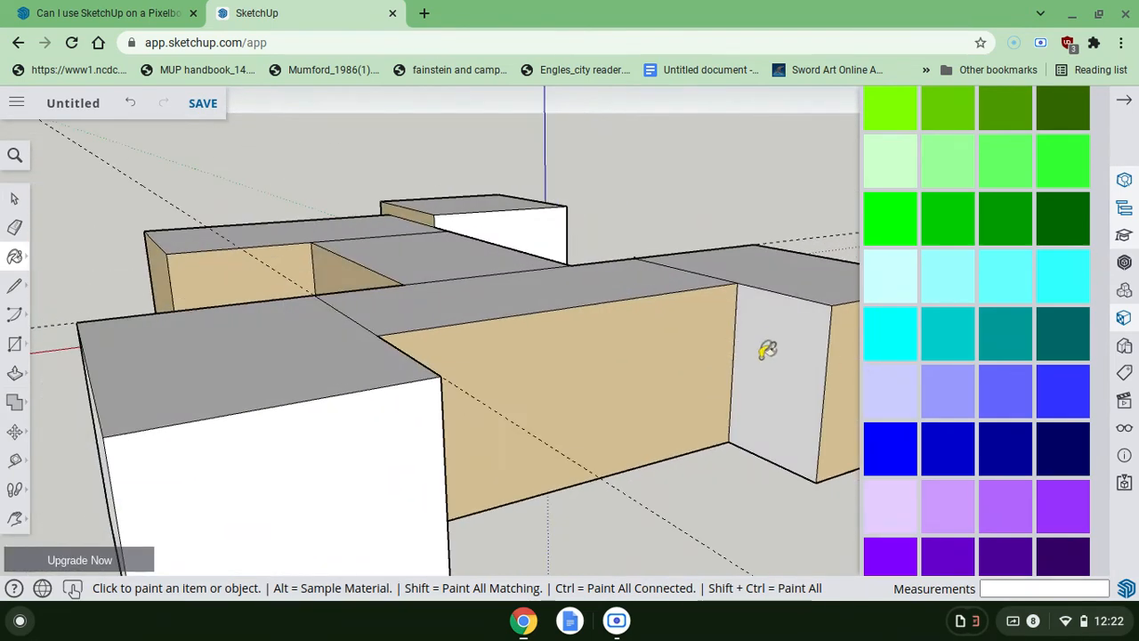
pyautogui.click(767, 350)
# - Paint the inner side wall of the far rear block and the entrance block's patio-facing wall Formica Beige
pyautogui.hscroll(-10, 656, 376)
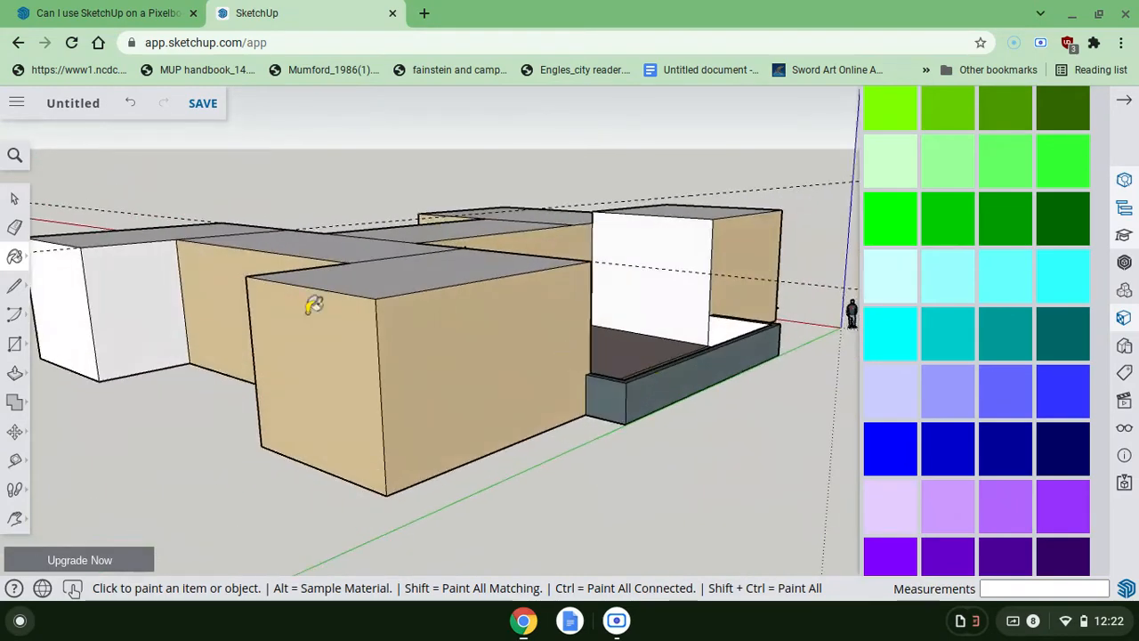
pyautogui.click(156, 285)
pyautogui.hscroll(-5, 323, 306)
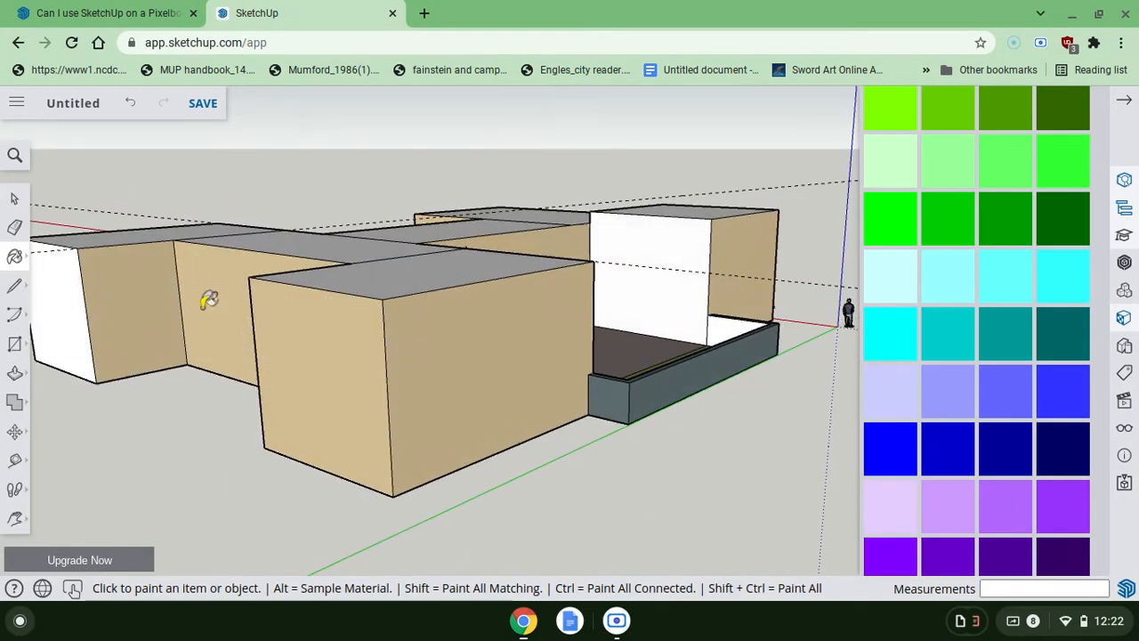
pyautogui.hscroll(-5, 112, 296)
pyautogui.hscroll(-3, 111, 296)
pyautogui.click(674, 225)
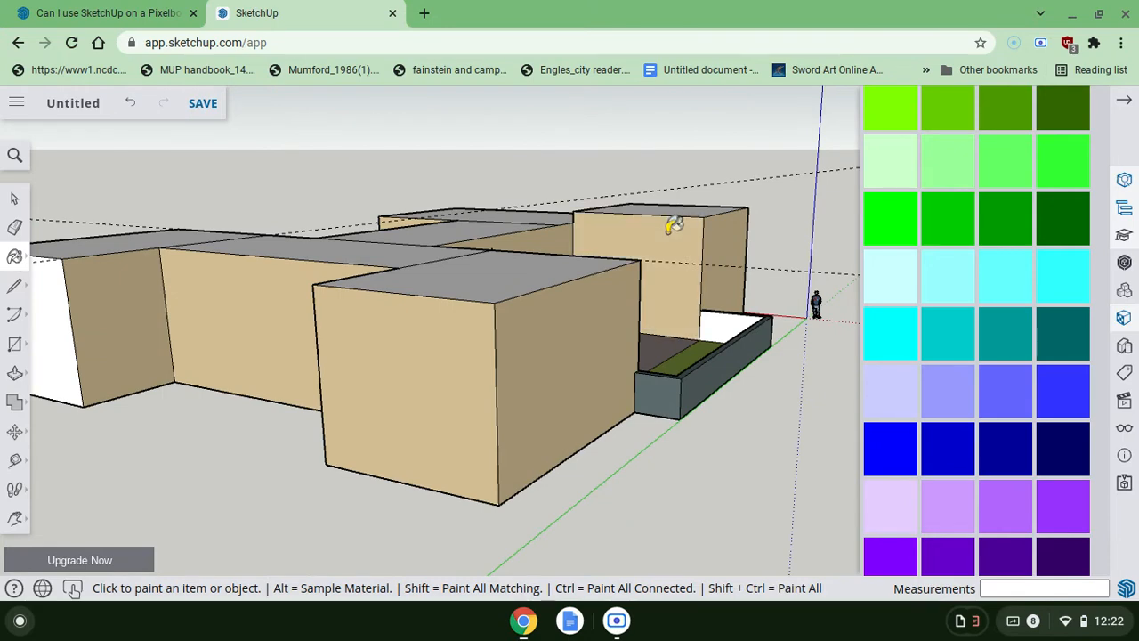
# - Paint the far rear block's end and outer side walls, and the connecting section's unpainted side wall, Formica Beige
pyautogui.hscroll(-8, 278, 291)
pyautogui.click(362, 405)
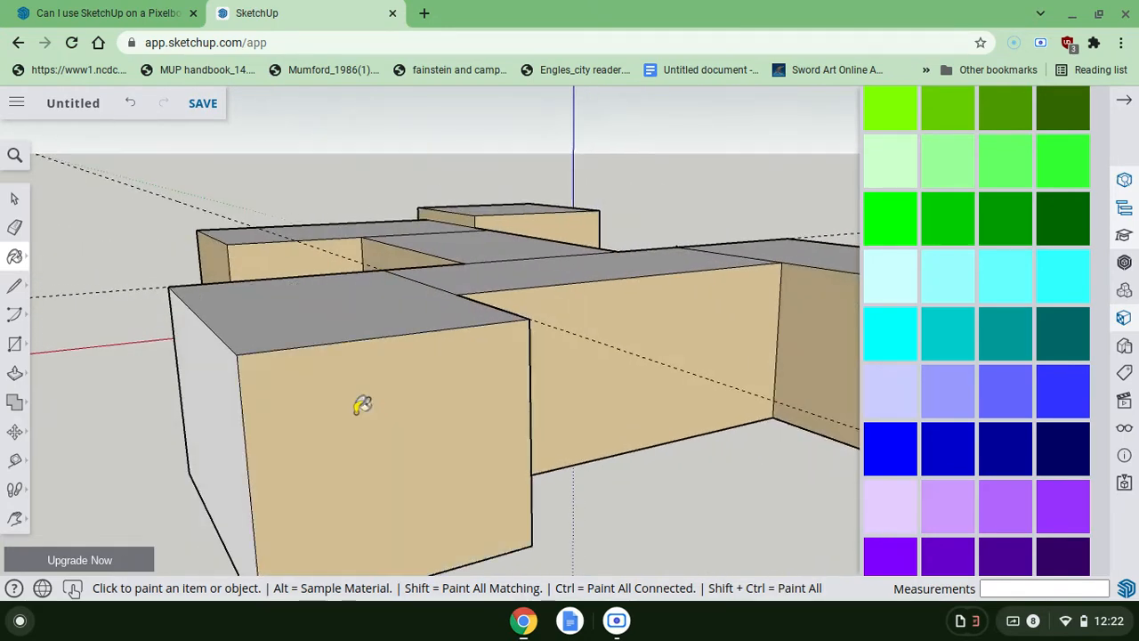
pyautogui.click(206, 409)
pyautogui.hscroll(-8, 206, 410)
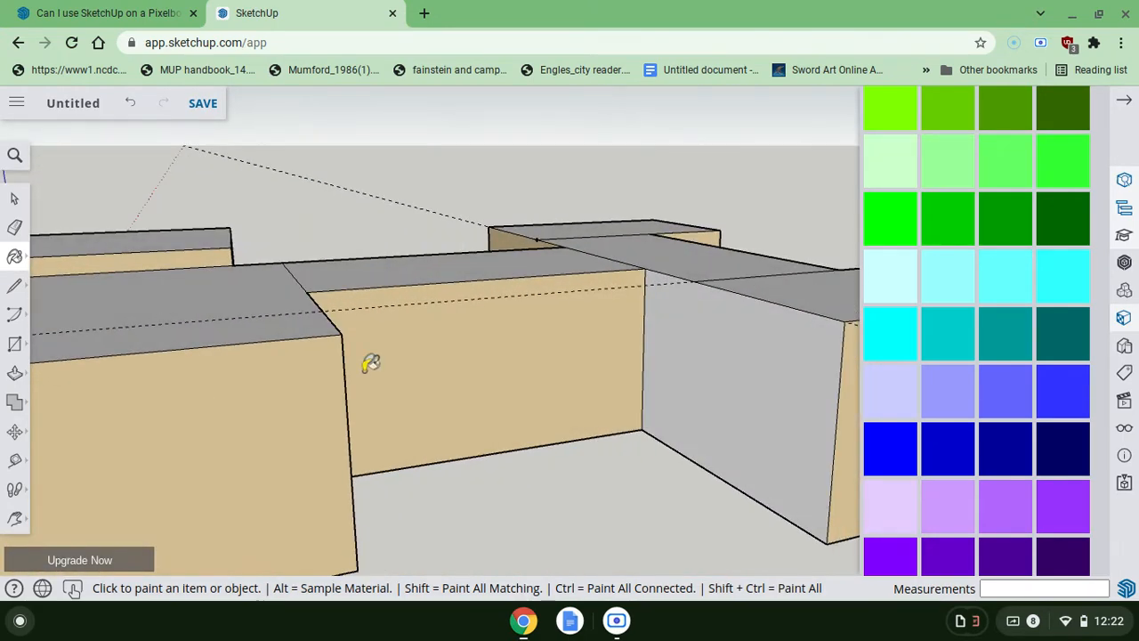
pyautogui.click(691, 311)
# - Collapse the Colors and Landscaping, Fencing and Vegetation material categories and expand Roofing
pyautogui.hscroll(-10, 416, 336)
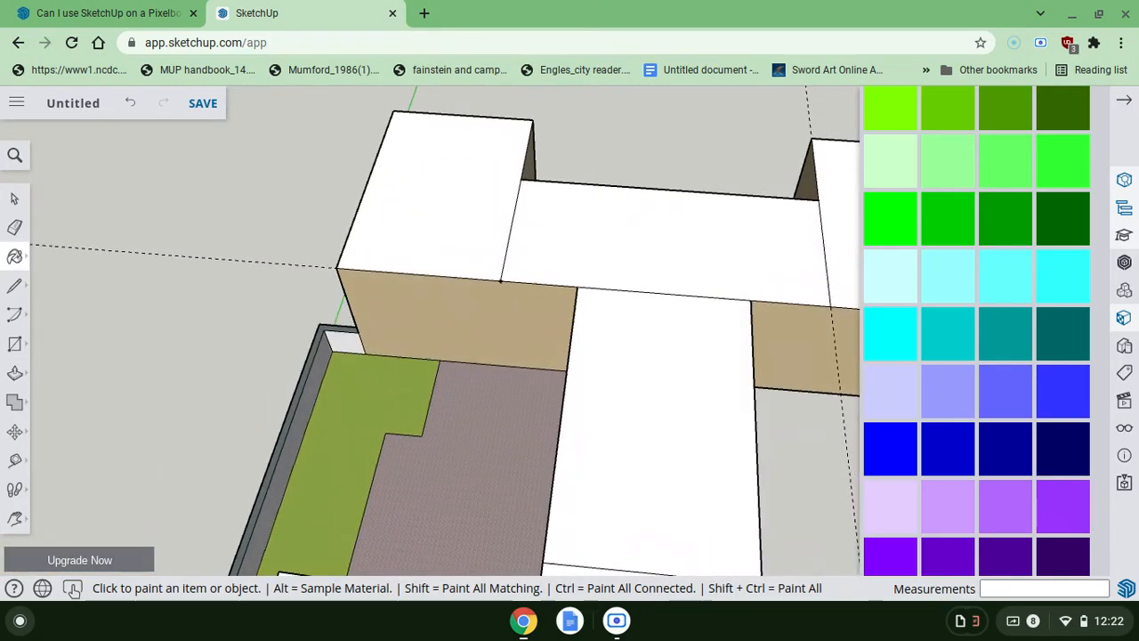
pyautogui.hscroll(-10, 431, 331)
pyautogui.scroll(3, 910, 362)
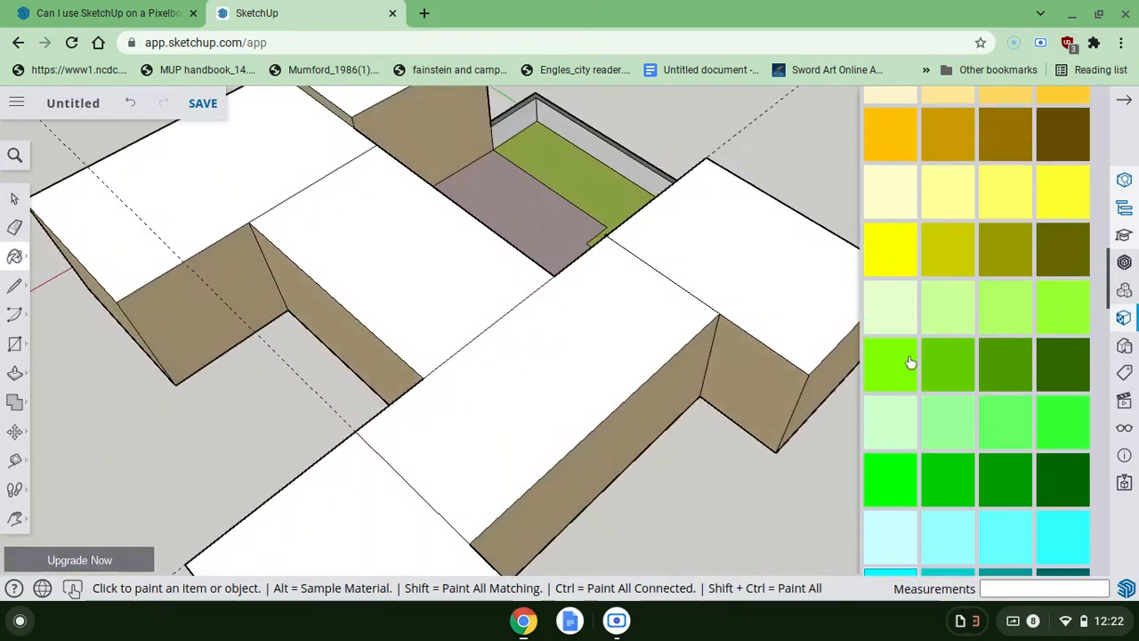
pyautogui.scroll(10, 910, 363)
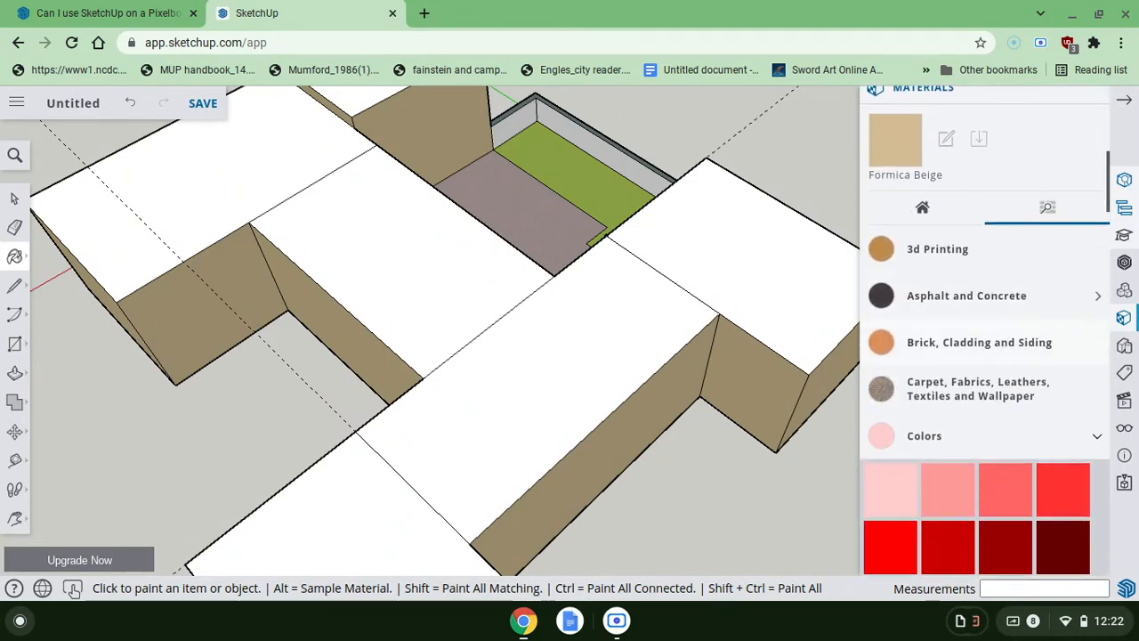
pyautogui.click(982, 450)
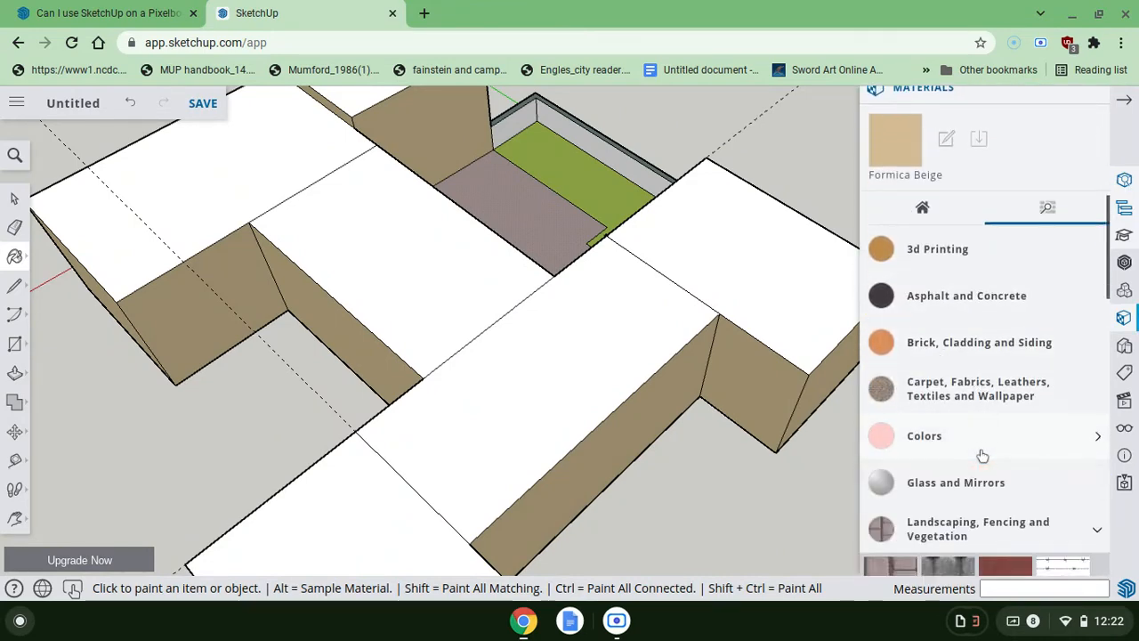
pyautogui.click(979, 522)
pyautogui.click(969, 130)
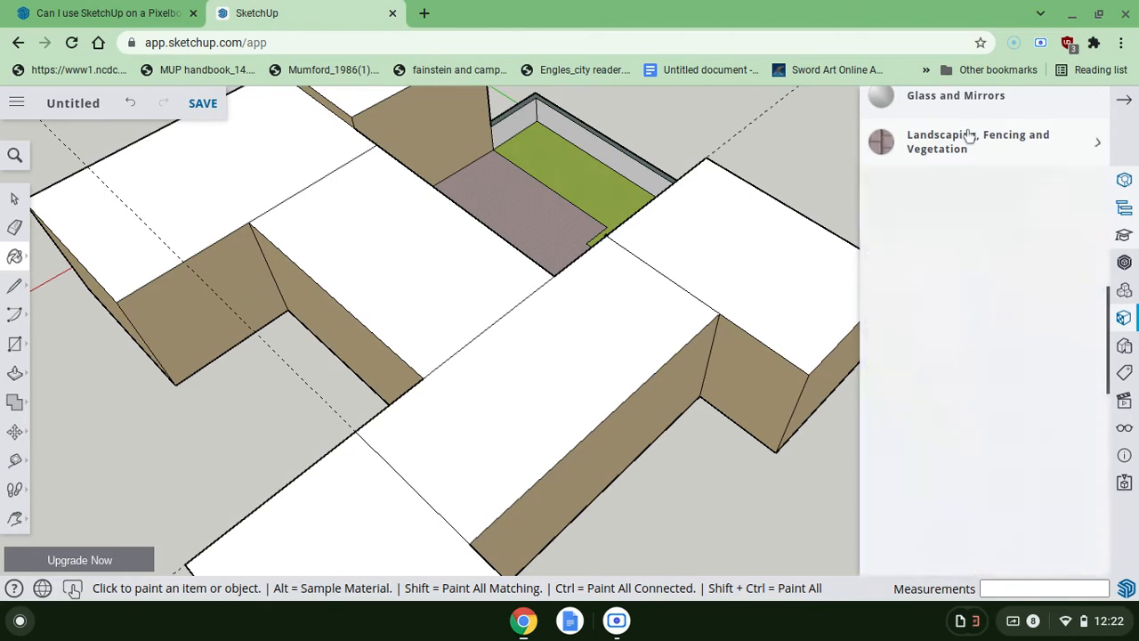
pyautogui.click(981, 284)
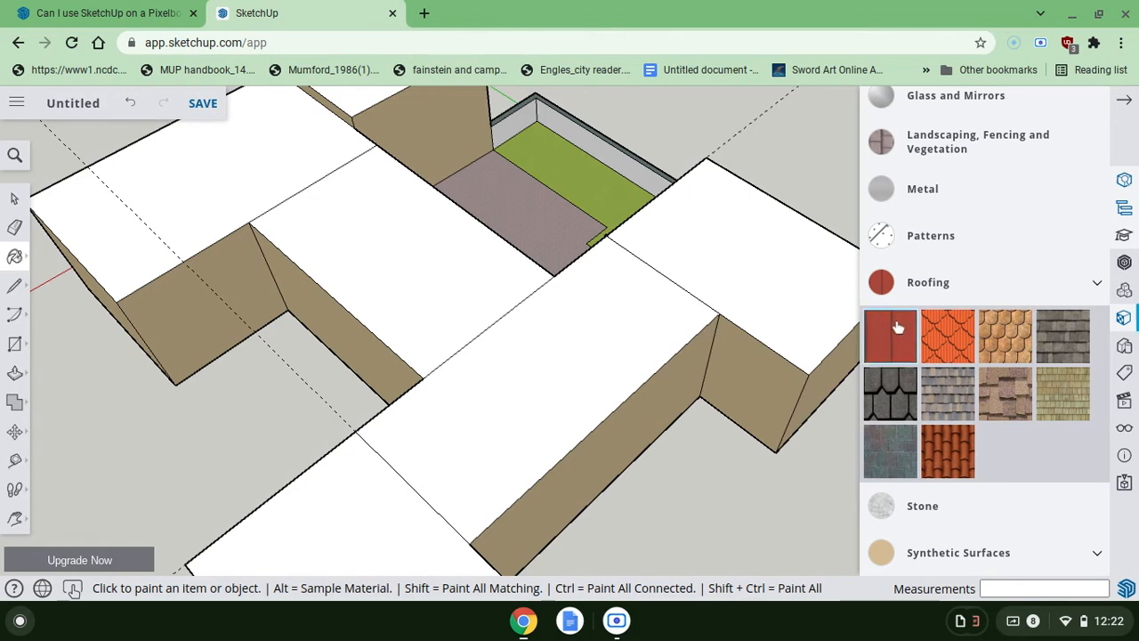
pyautogui.scroll(10, 898, 328)
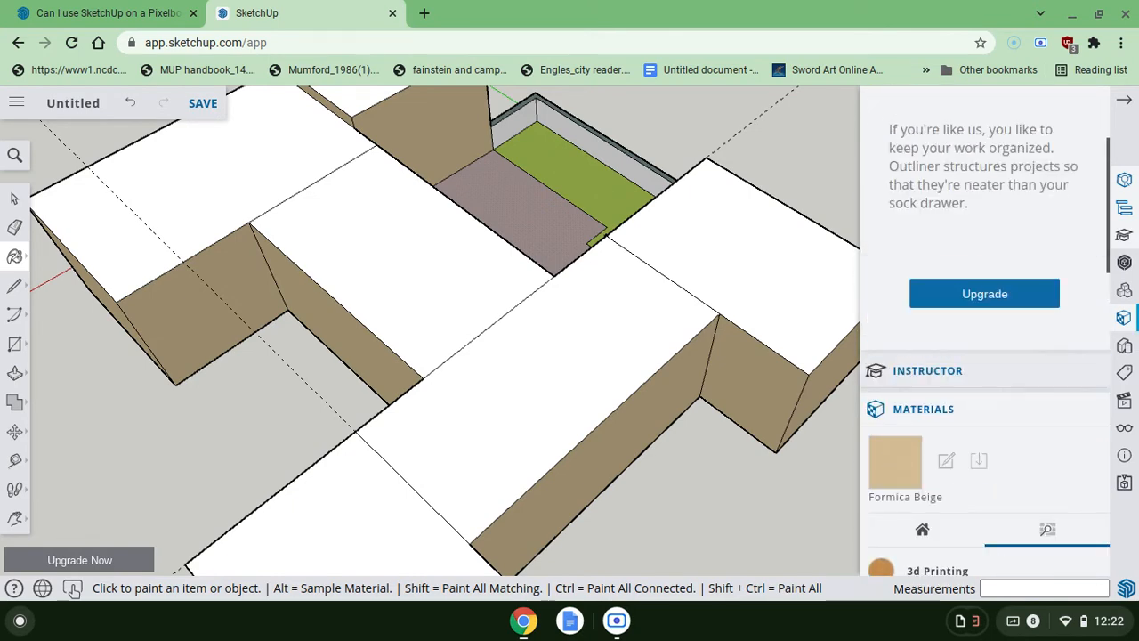
pyautogui.scroll(3, 984, 356)
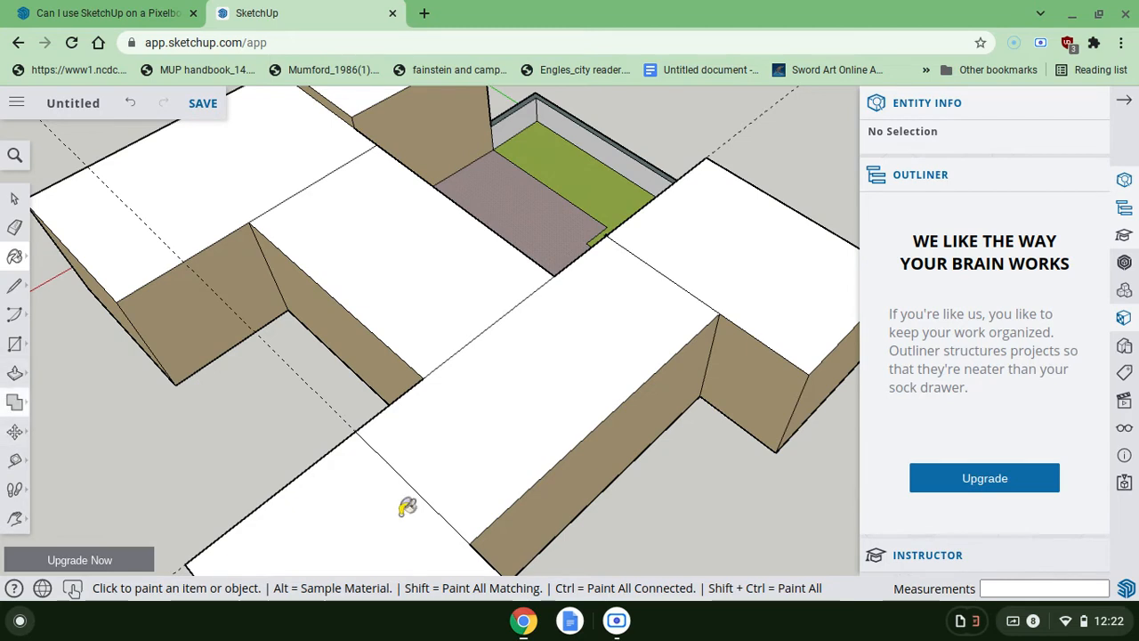
pyautogui.click(1126, 105)
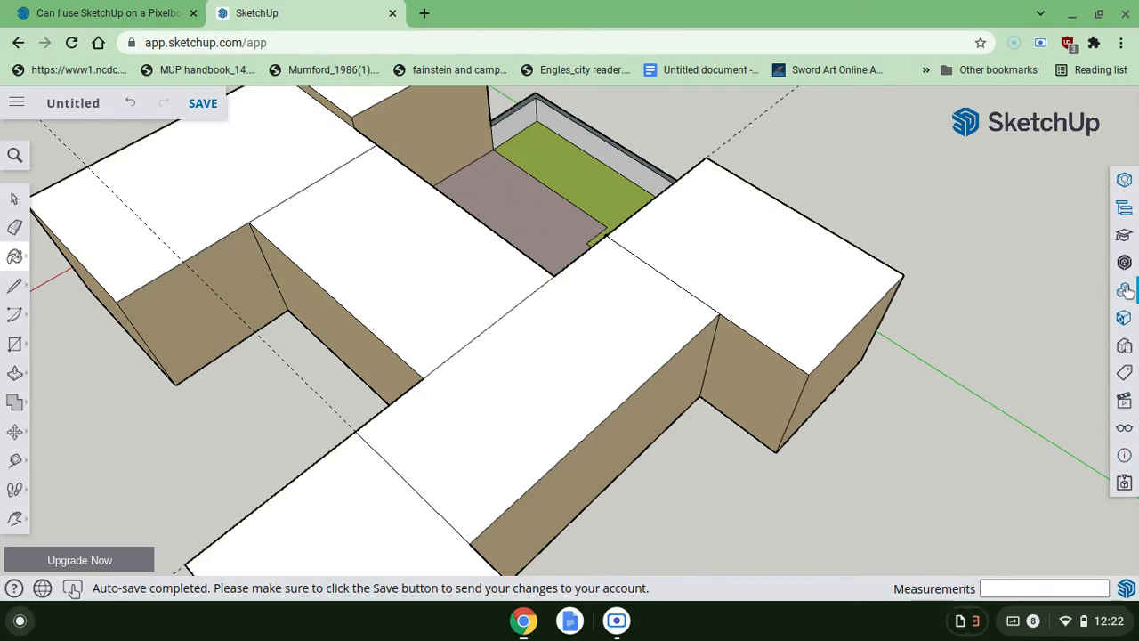
pyautogui.click(1125, 322)
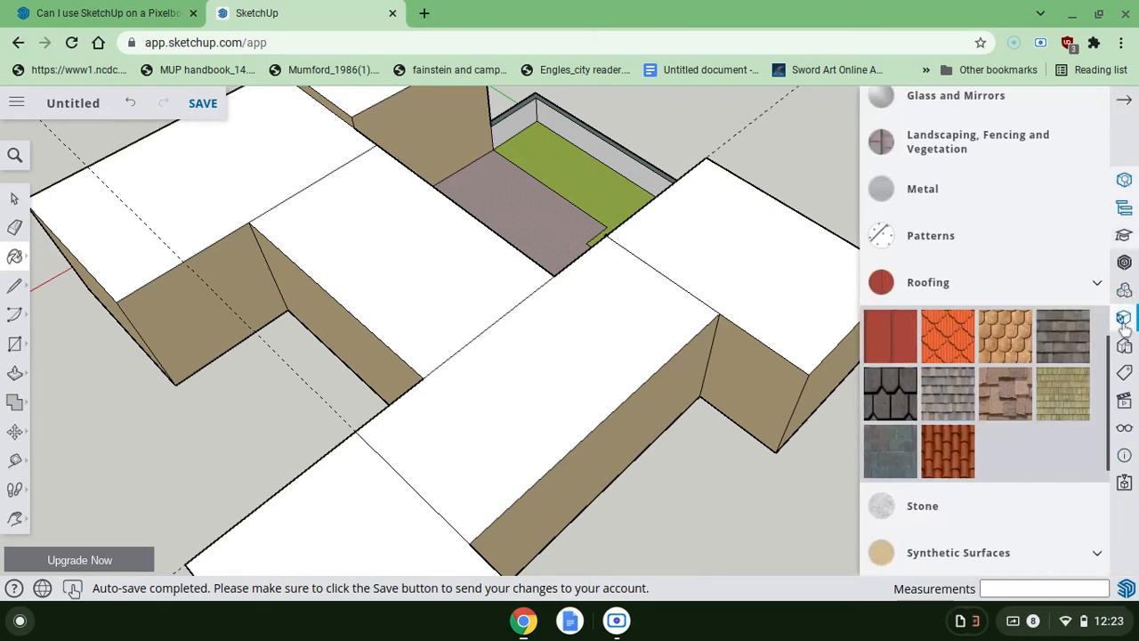
# - Paint the two inner side walls of the entrance recess Formica Beige
pyautogui.moveTo(485, 241); pyautogui.dragTo(486, 237, button='middle')
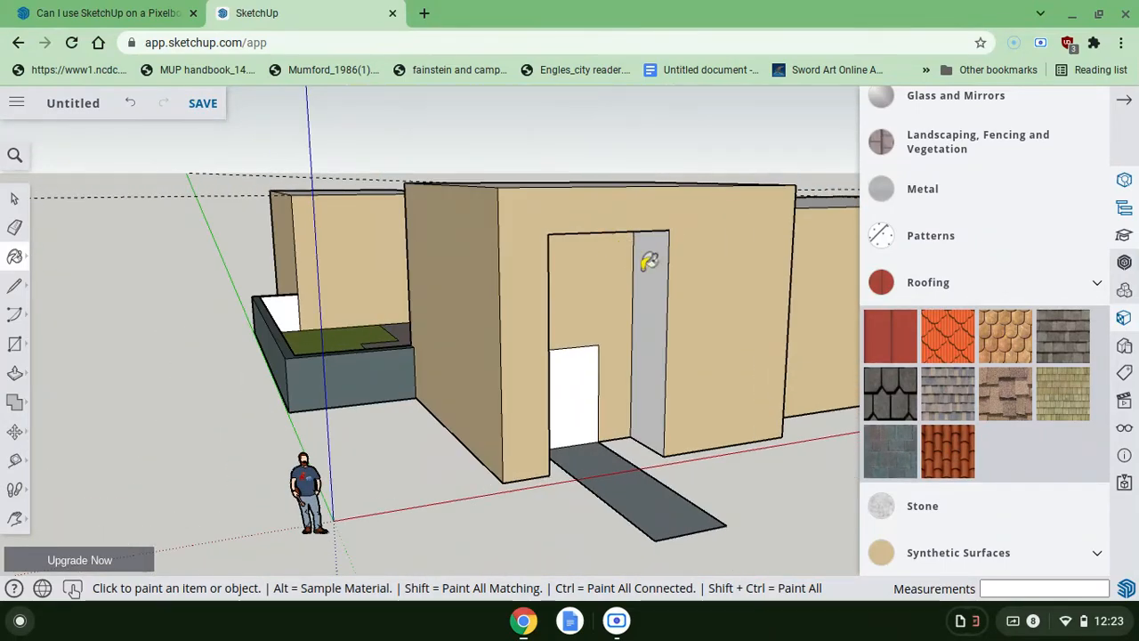
pyautogui.moveTo(649, 260); pyautogui.dragTo(641, 287, button='middle')
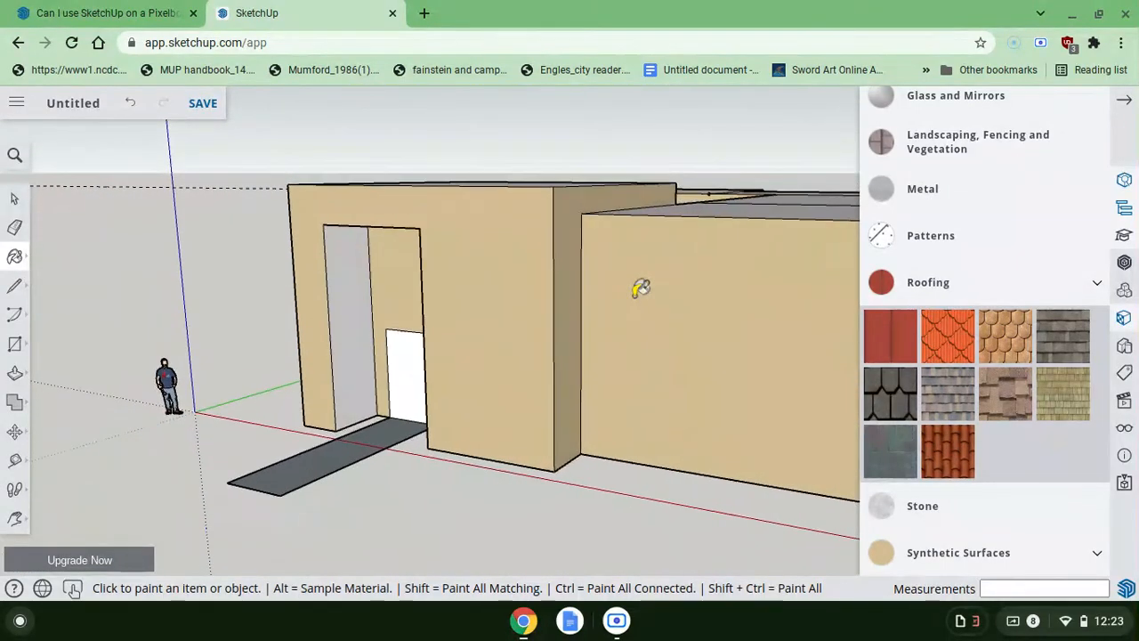
pyautogui.click(356, 272)
# - Paint the entrance block's roof with the plain red seamed material from the Roofing category
pyautogui.moveTo(445, 304); pyautogui.dragTo(444, 304, button='middle')
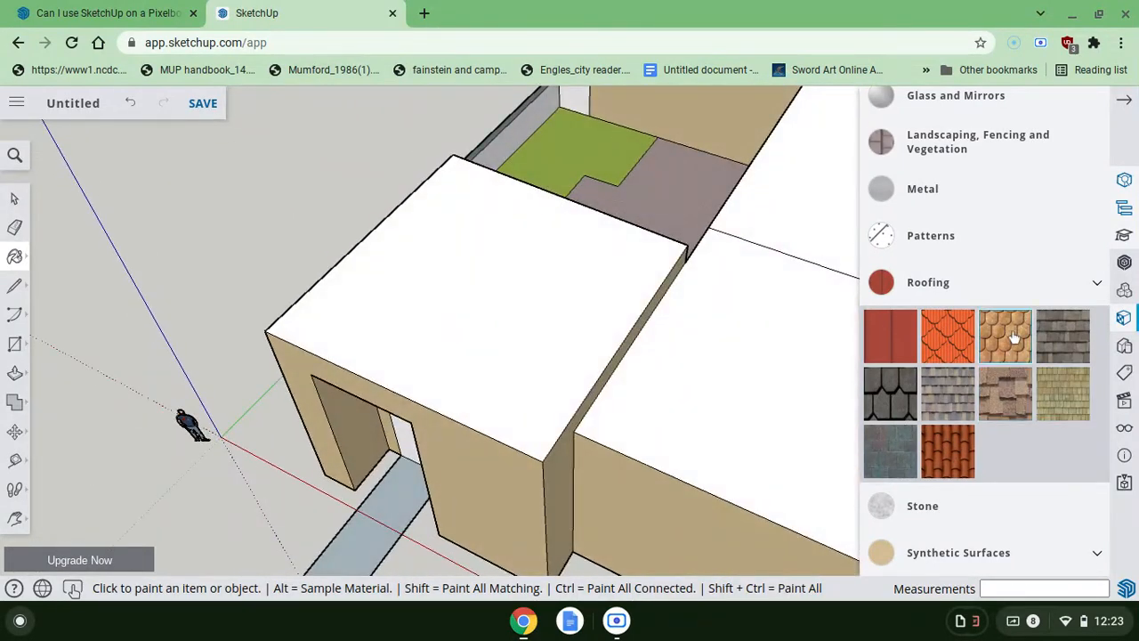
pyautogui.scroll(-2, 932, 436)
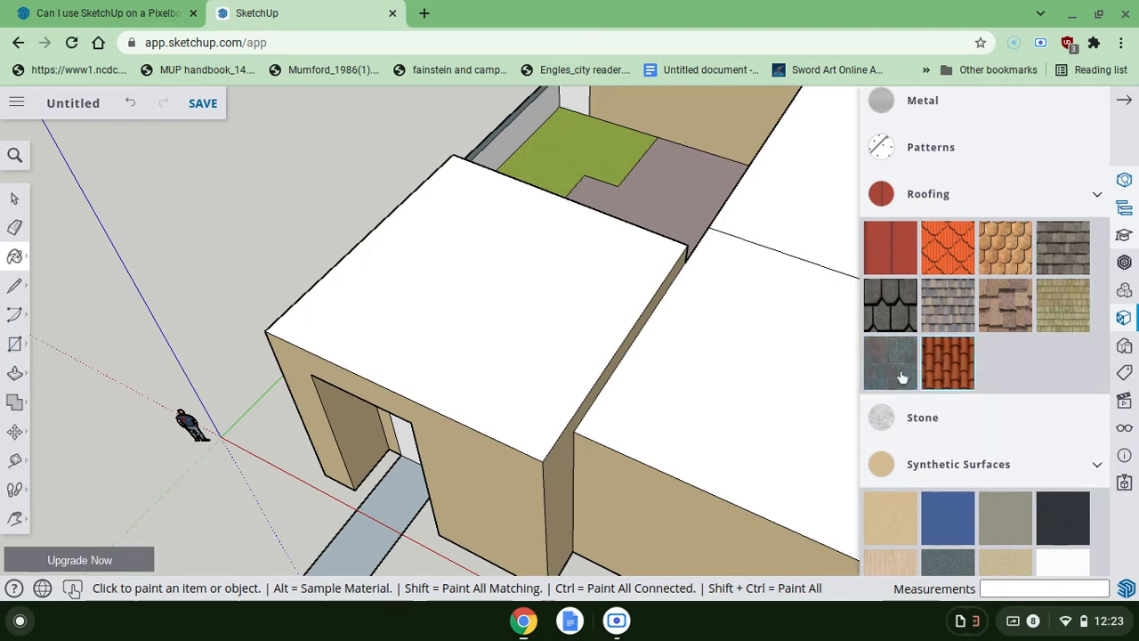
pyautogui.scroll(2, 901, 383)
pyautogui.scroll(-2, 901, 389)
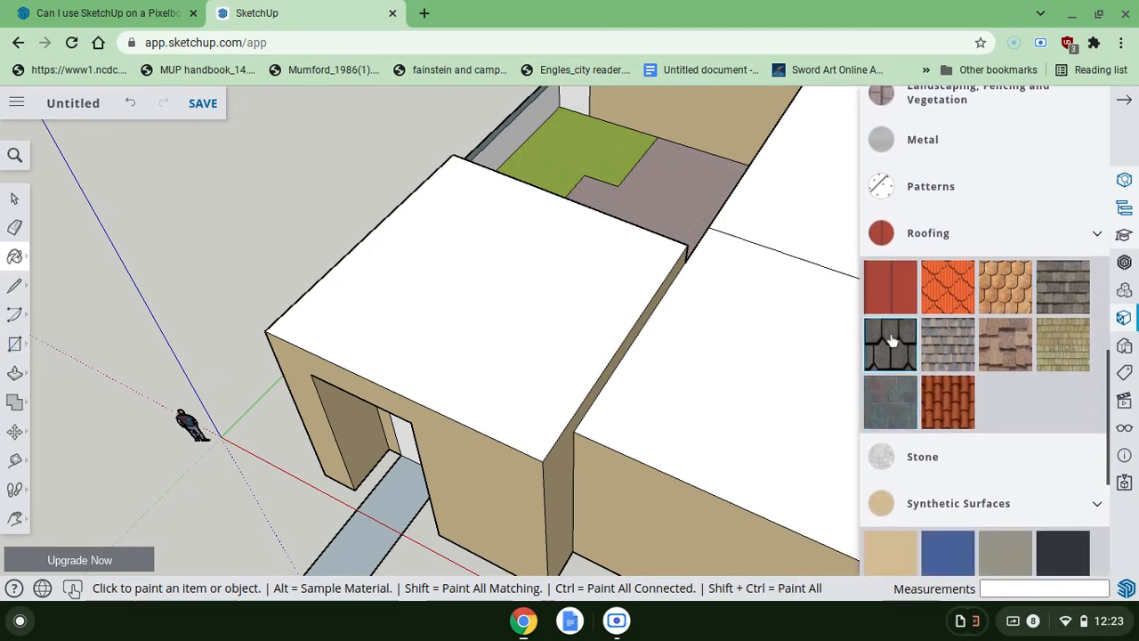
pyautogui.click(888, 304)
pyautogui.click(567, 314)
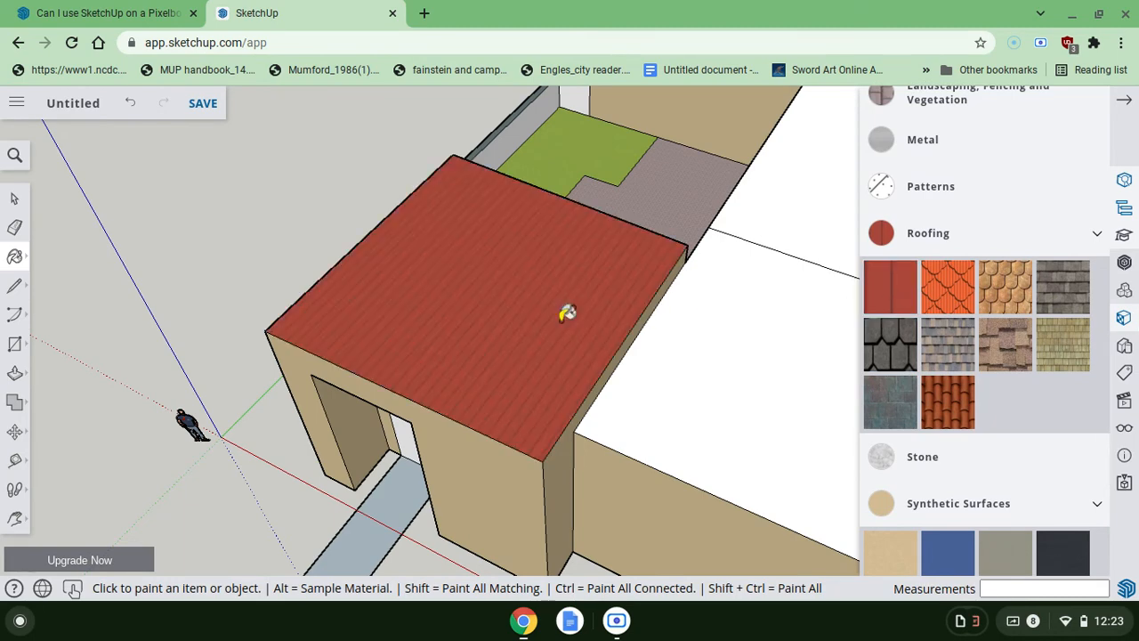
# - Paint the roofs of the front wing and the connecting section with the same red roofing material
pyautogui.moveTo(567, 314); pyautogui.dragTo(417, 382, button='middle')
pyautogui.moveTo(416, 385); pyautogui.dragTo(326, 377, button='middle')
pyautogui.click(325, 376)
pyautogui.moveTo(212, 351)
pyautogui.mouseDown(button='middle')
pyautogui.moveTo(302, 334)
pyautogui.moveTo(239, 348)
pyautogui.moveTo(242, 307)
pyautogui.mouseUp(button='middle')
pyautogui.moveTo(445, 428)
pyautogui.mouseDown(button='middle')
pyautogui.moveTo(525, 268)
pyautogui.moveTo(508, 343)
pyautogui.mouseUp(button='middle')
pyautogui.moveTo(182, 337); pyautogui.dragTo(274, 334, button='middle')
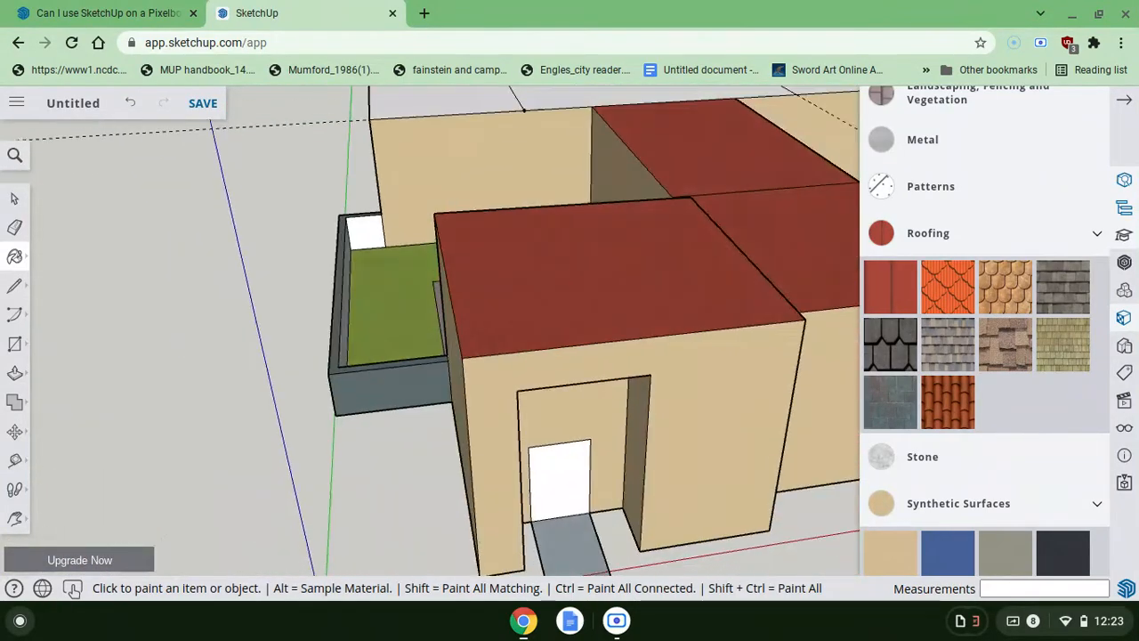
# - Paint the three rear roof surfaces with the same red roofing material
pyautogui.scroll(-4, 274, 333)
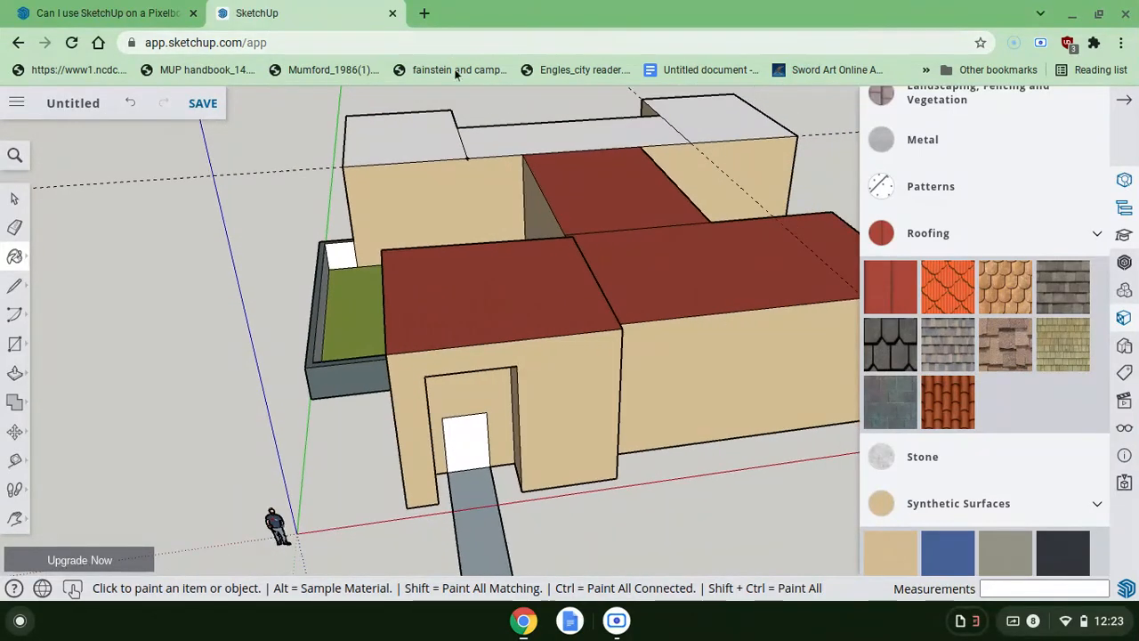
pyautogui.click(422, 142)
pyautogui.click(544, 134)
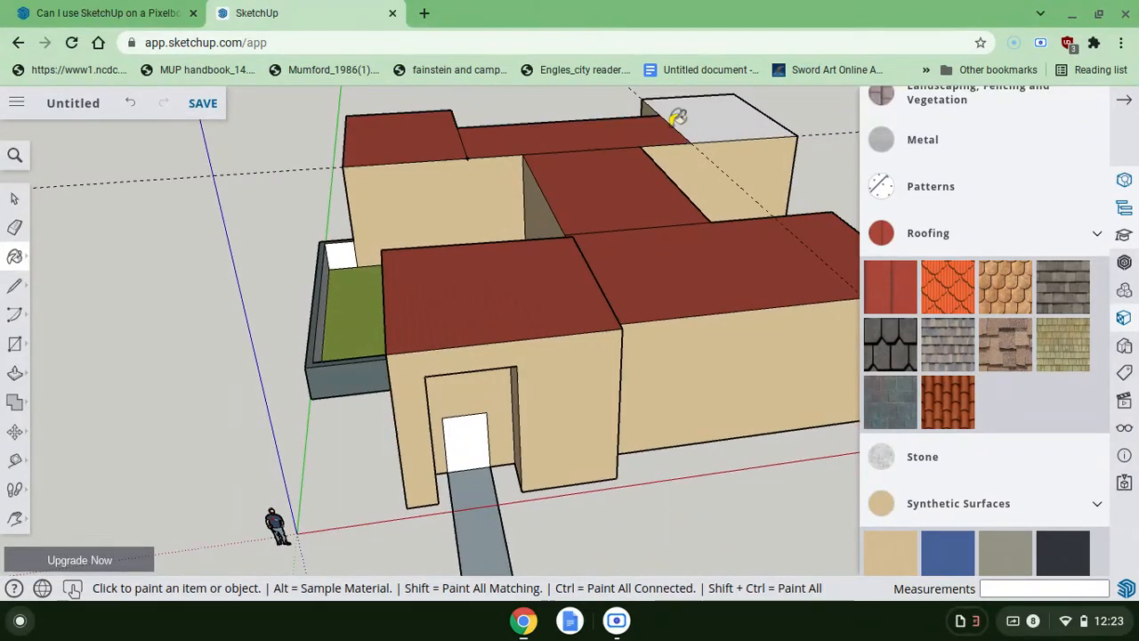
pyautogui.click(701, 118)
# - Erase the edge dividing the front wing's roof from the connecting section's roof
pyautogui.scroll(5, 700, 118)
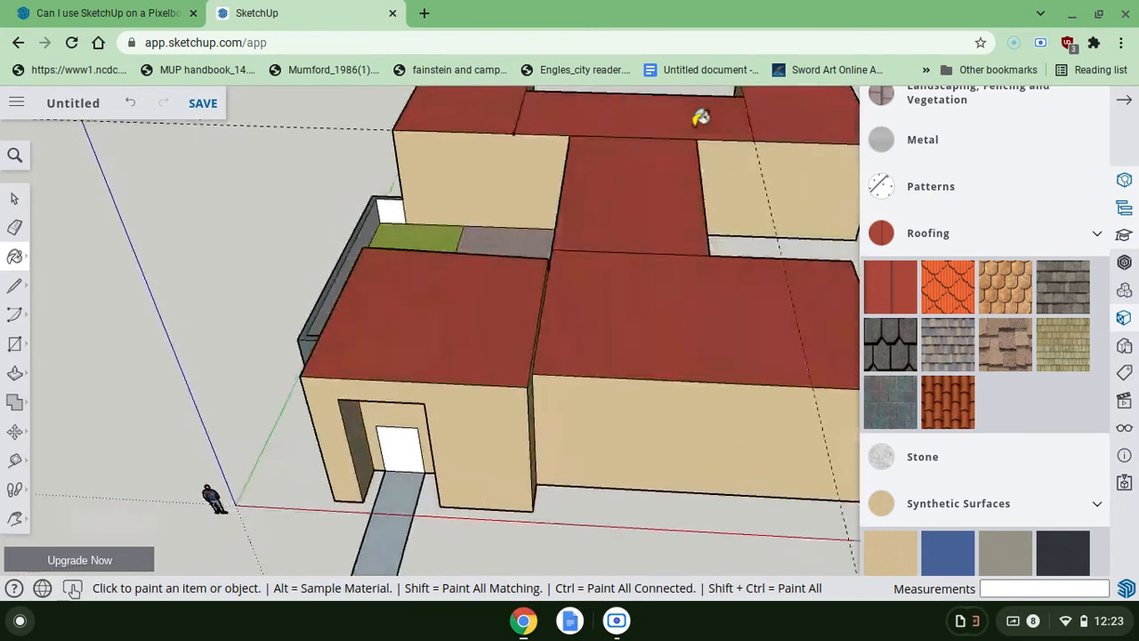
pyautogui.hscroll(4, 700, 119)
pyautogui.scroll(3, 700, 117)
pyautogui.hscroll(3, 700, 117)
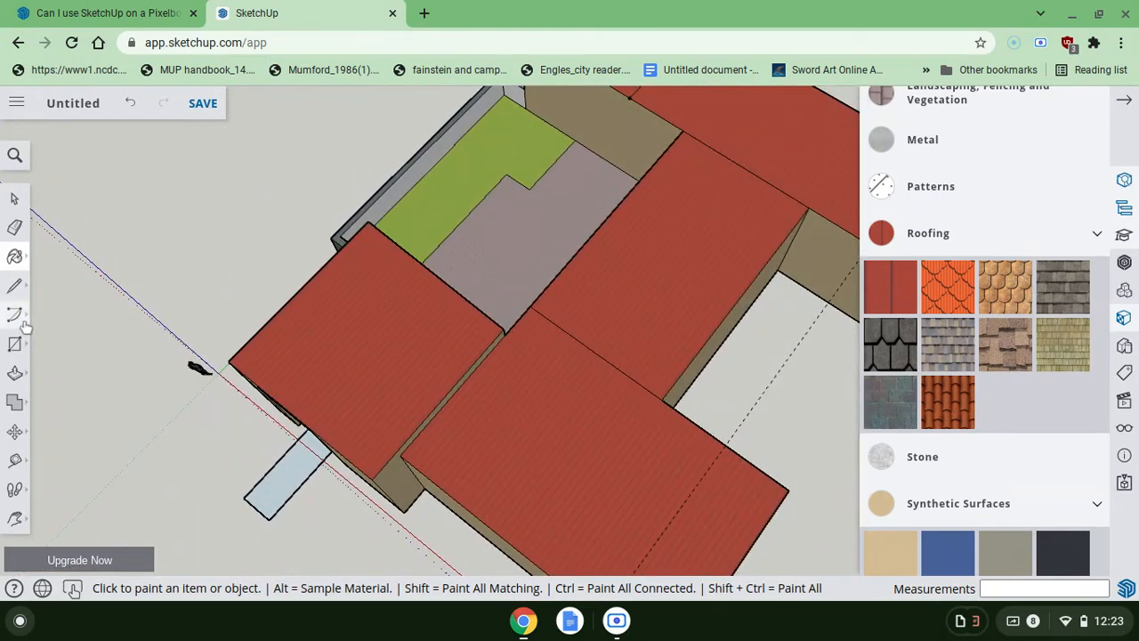
pyautogui.click(14, 229)
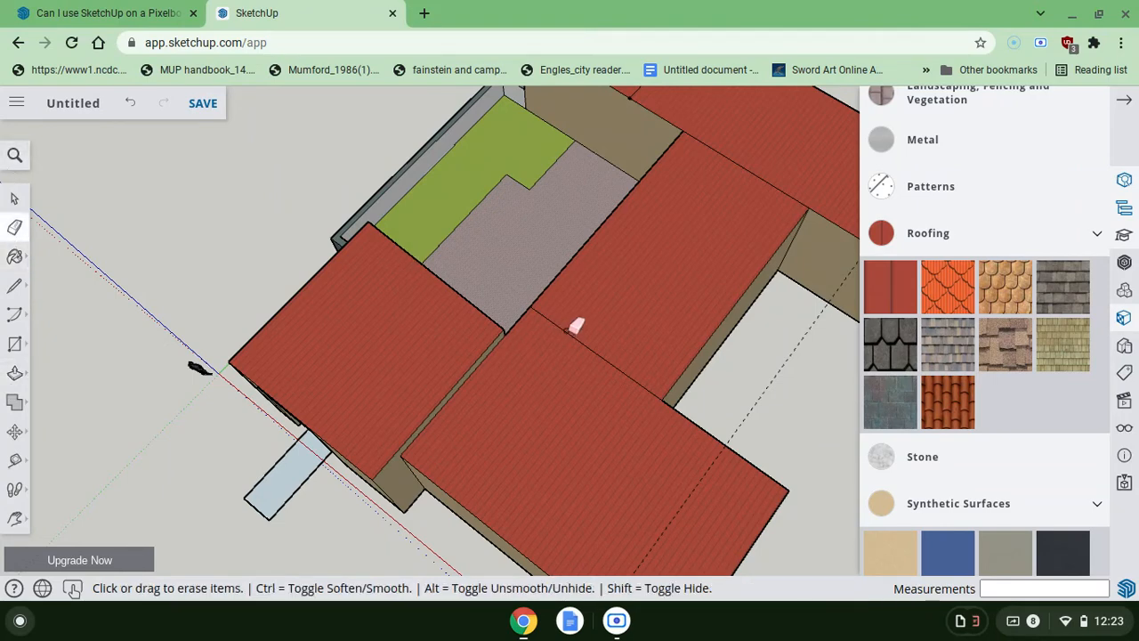
pyautogui.moveTo(676, 313)
pyautogui.mouseDown(button='middle')
pyautogui.moveTo(427, 313)
pyautogui.moveTo(560, 313)
pyautogui.moveTo(485, 302)
pyautogui.mouseUp(button='middle')
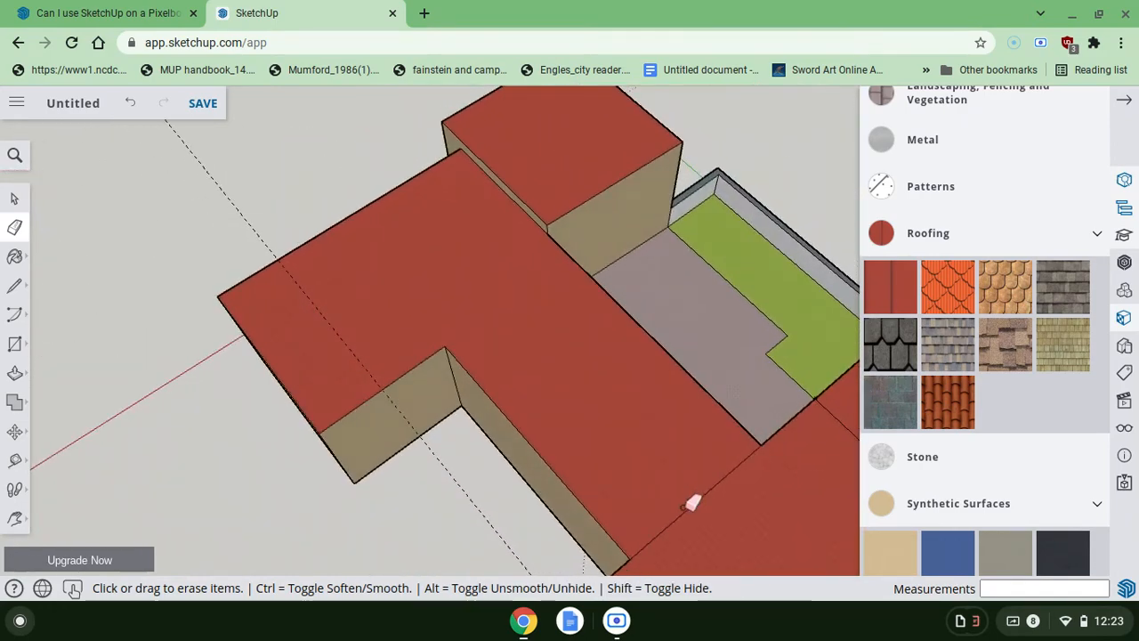
pyautogui.moveTo(686, 514)
pyautogui.mouseDown(button='middle')
pyautogui.moveTo(560, 503)
pyautogui.moveTo(481, 477)
pyautogui.moveTo(445, 449)
pyautogui.moveTo(481, 298)
pyautogui.moveTo(467, 383)
pyautogui.moveTo(428, 360)
pyautogui.moveTo(374, 374)
pyautogui.moveTo(218, 463)
pyautogui.moveTo(129, 428)
pyautogui.moveTo(113, 512)
pyautogui.moveTo(146, 552)
pyautogui.moveTo(232, 569)
pyautogui.mouseUp(button='middle')
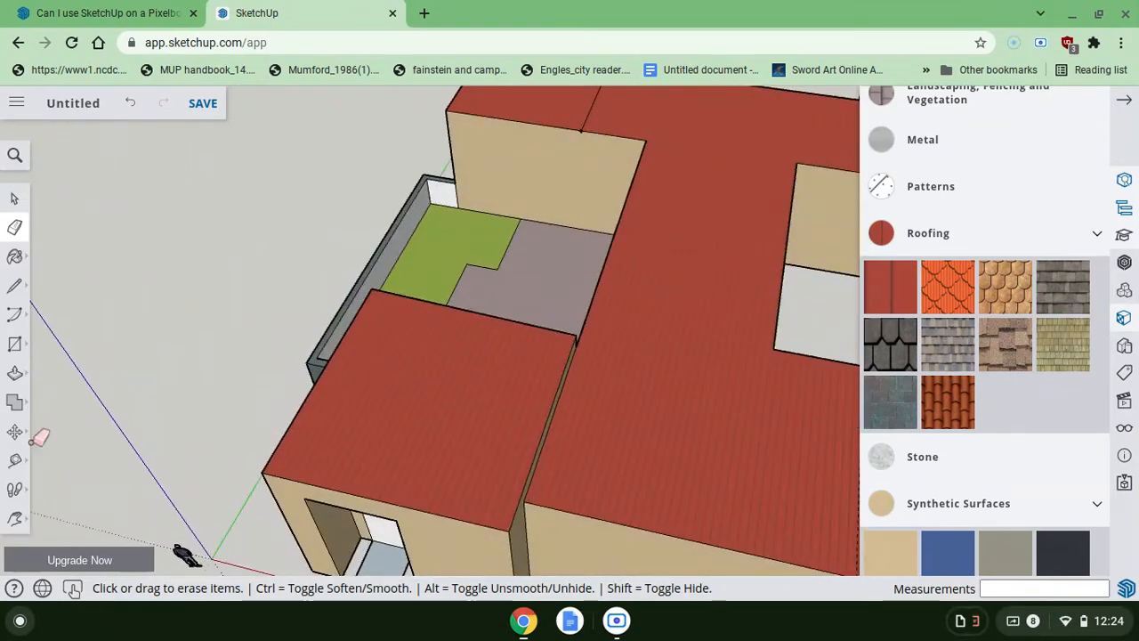
pyautogui.click(15, 348)
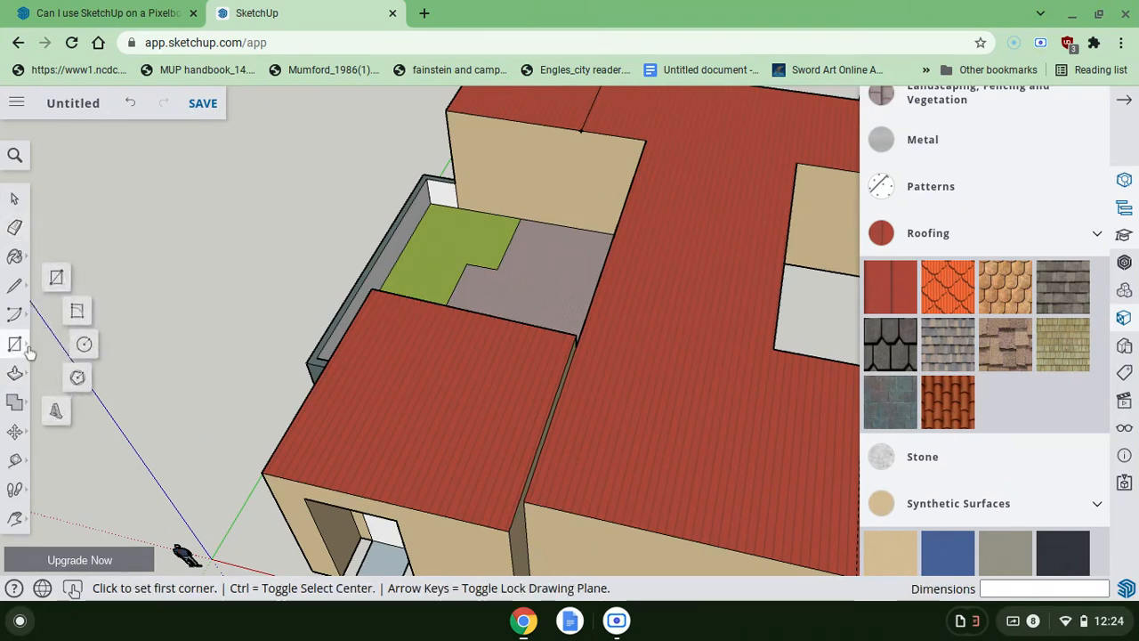
pyautogui.click(78, 378)
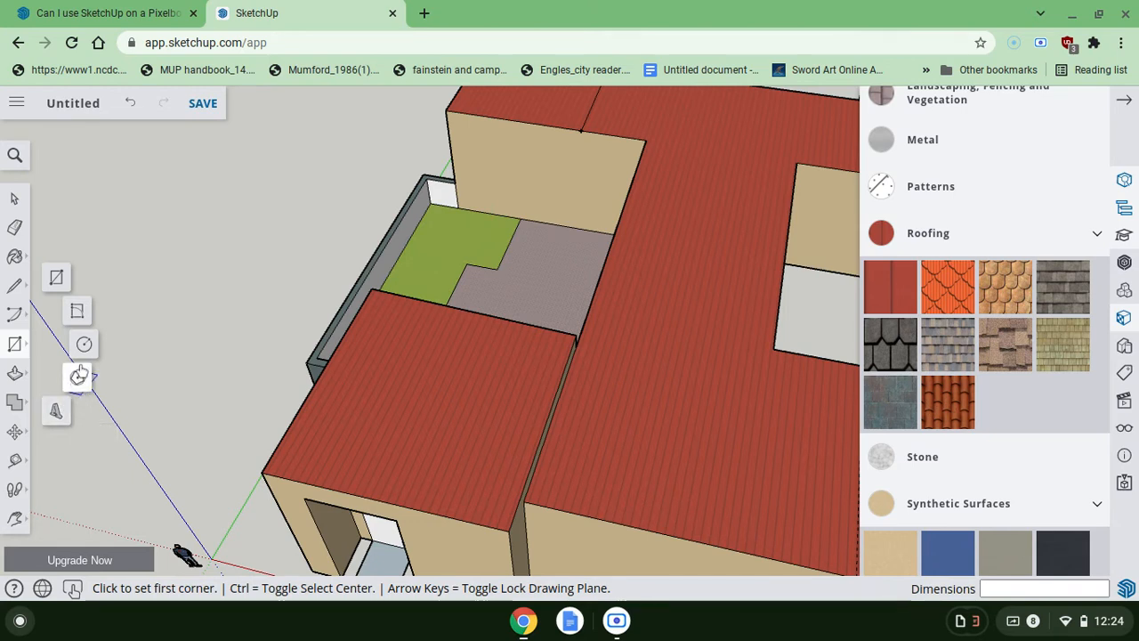
pyautogui.click(56, 279)
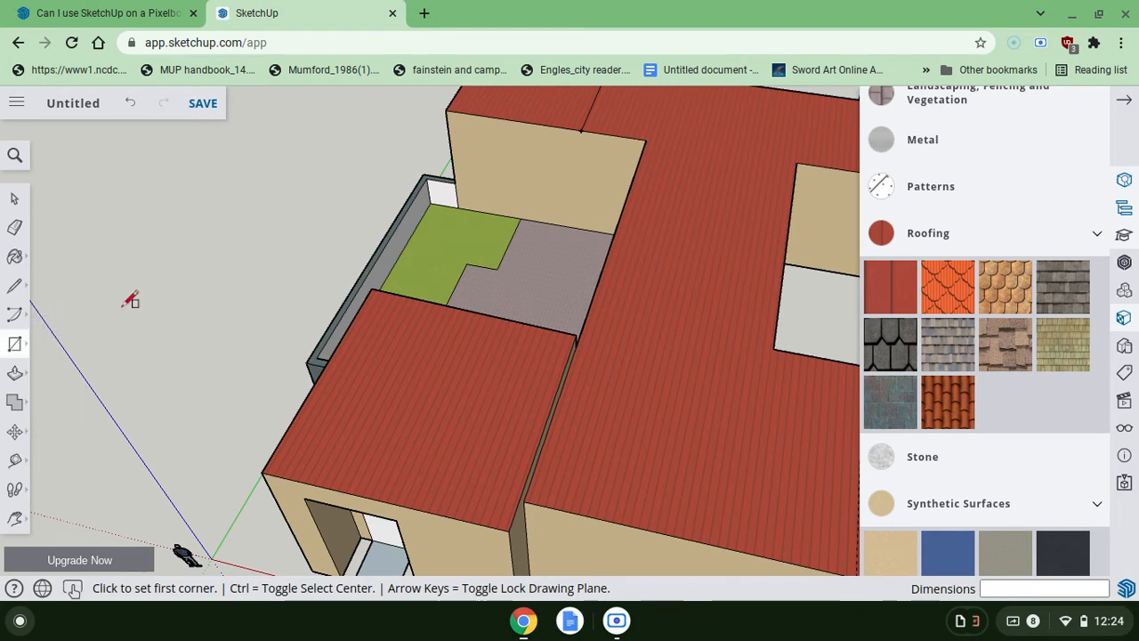
pyautogui.click(349, 397)
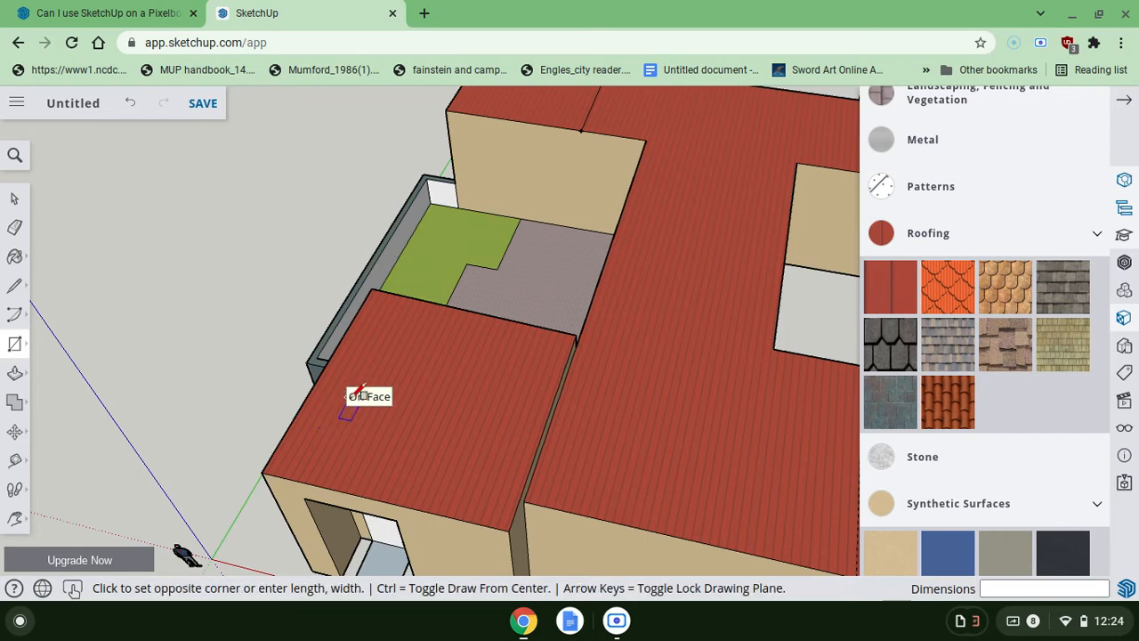
pyautogui.click(523, 346)
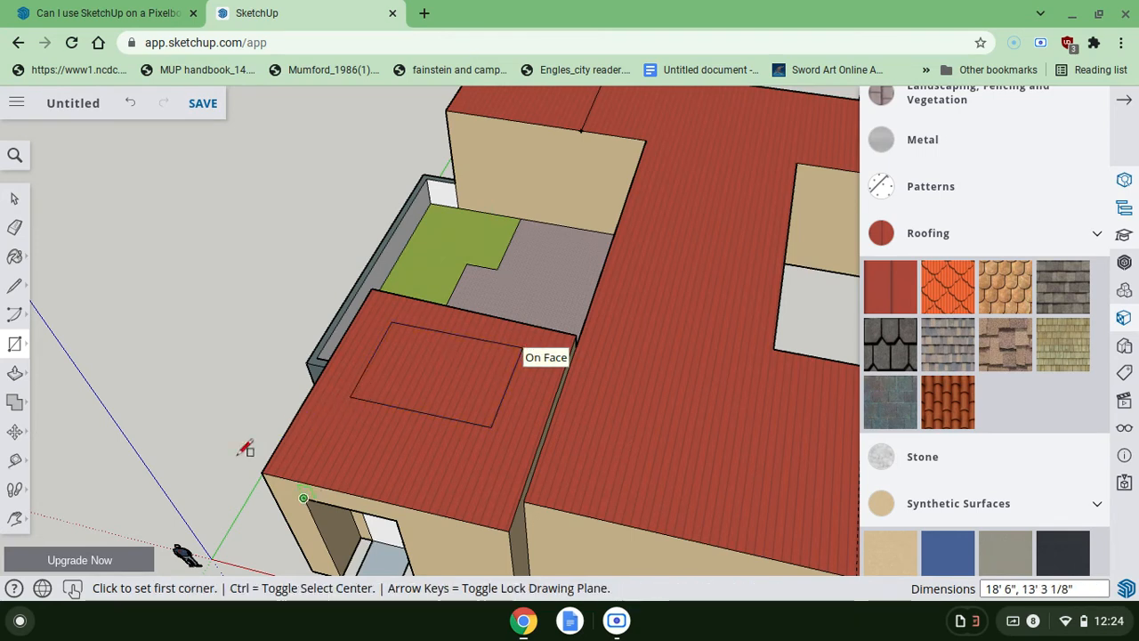
pyautogui.click(130, 103)
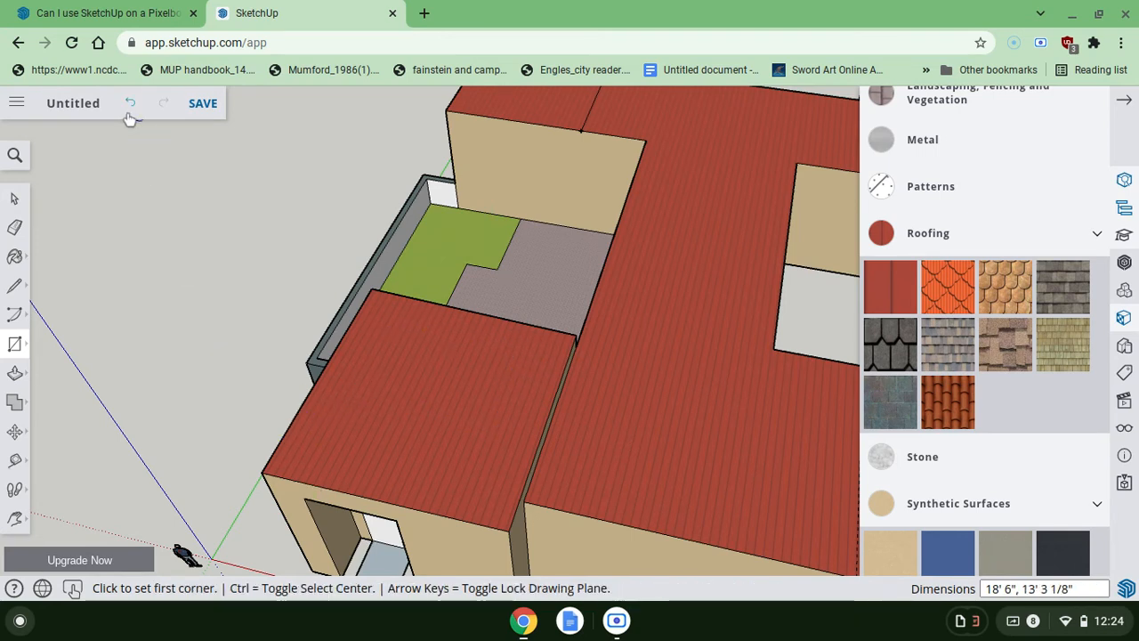
# - Draw a rectangle about 20' 4" by 18' 11" on the entrance block's roof and pull it up about 4' 8"
pyautogui.click(324, 444)
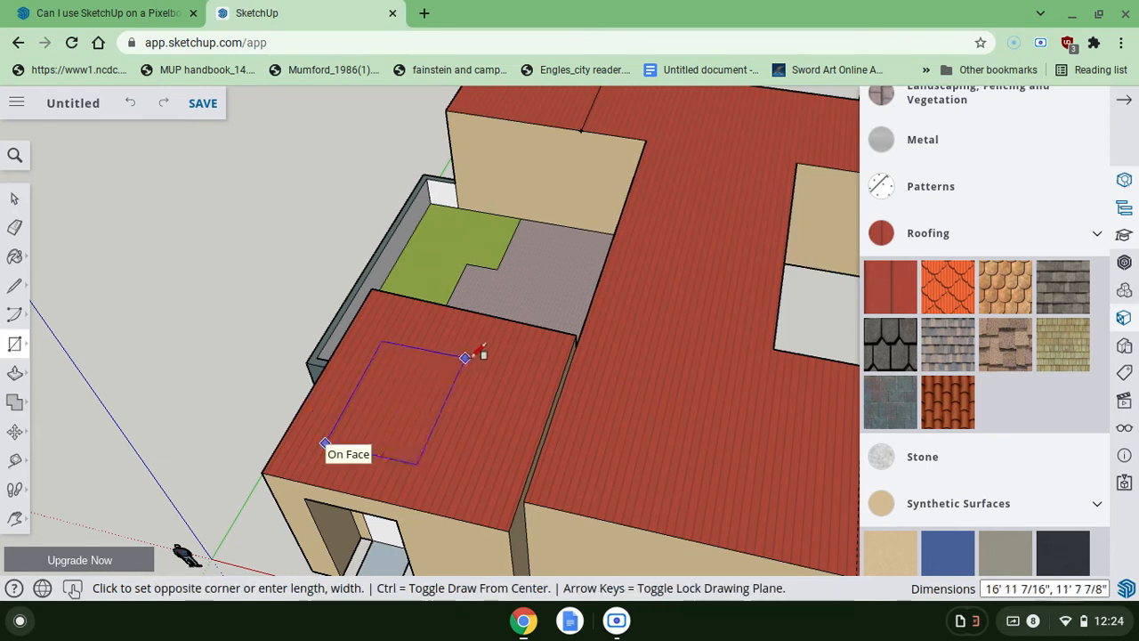
pyautogui.click(534, 343)
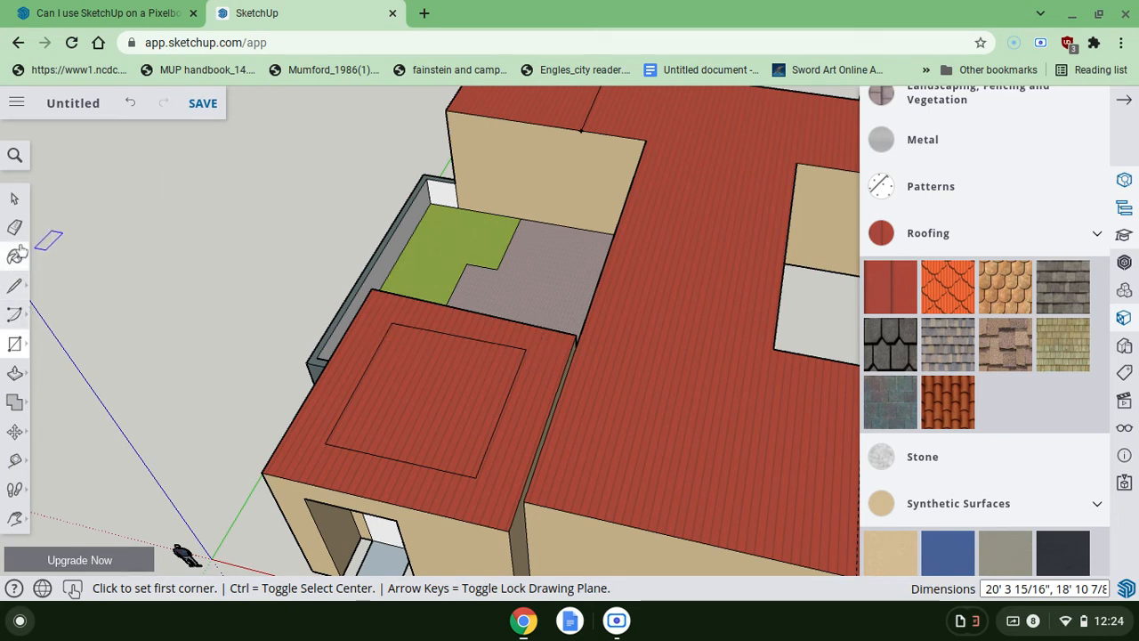
pyautogui.click(14, 377)
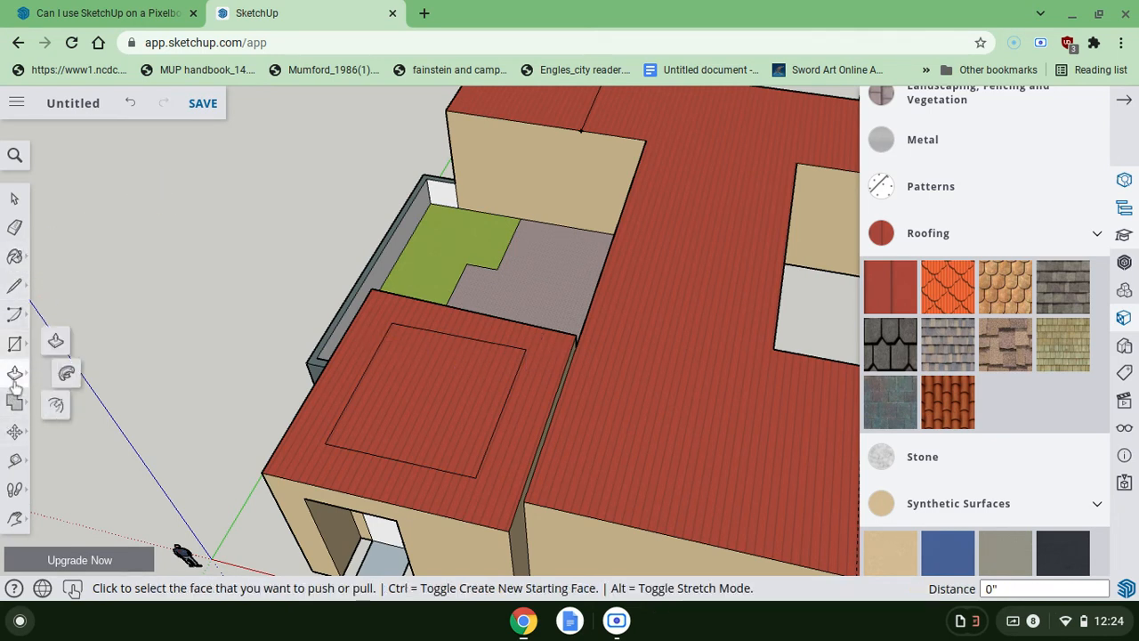
pyautogui.click(433, 435)
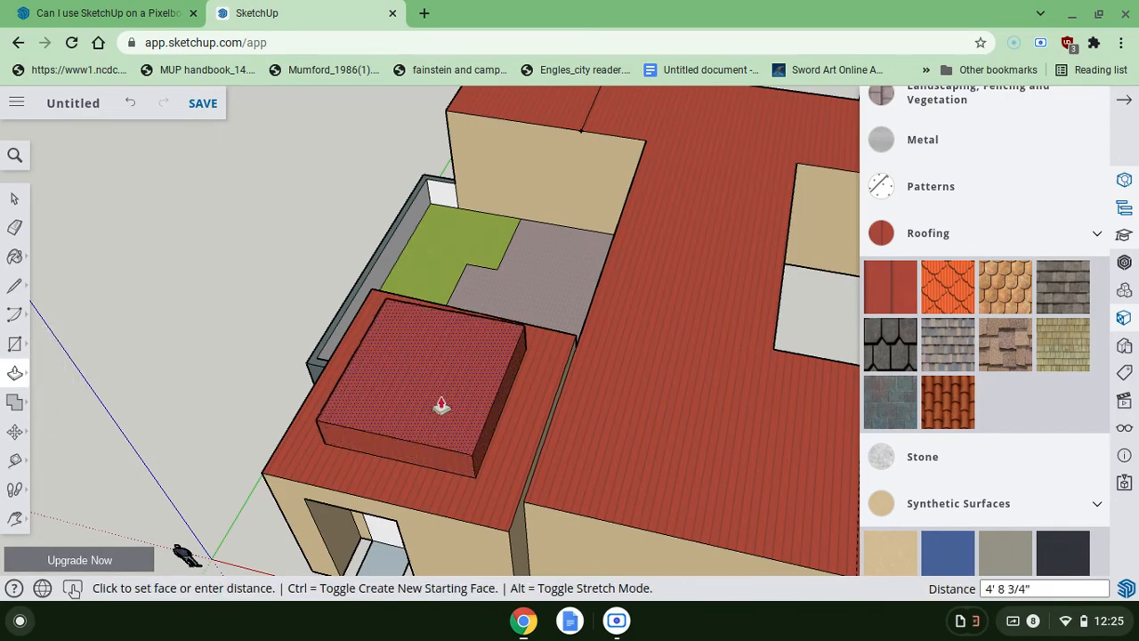
pyautogui.click(440, 407)
pyautogui.moveTo(441, 405); pyautogui.dragTo(350, 307, button='middle')
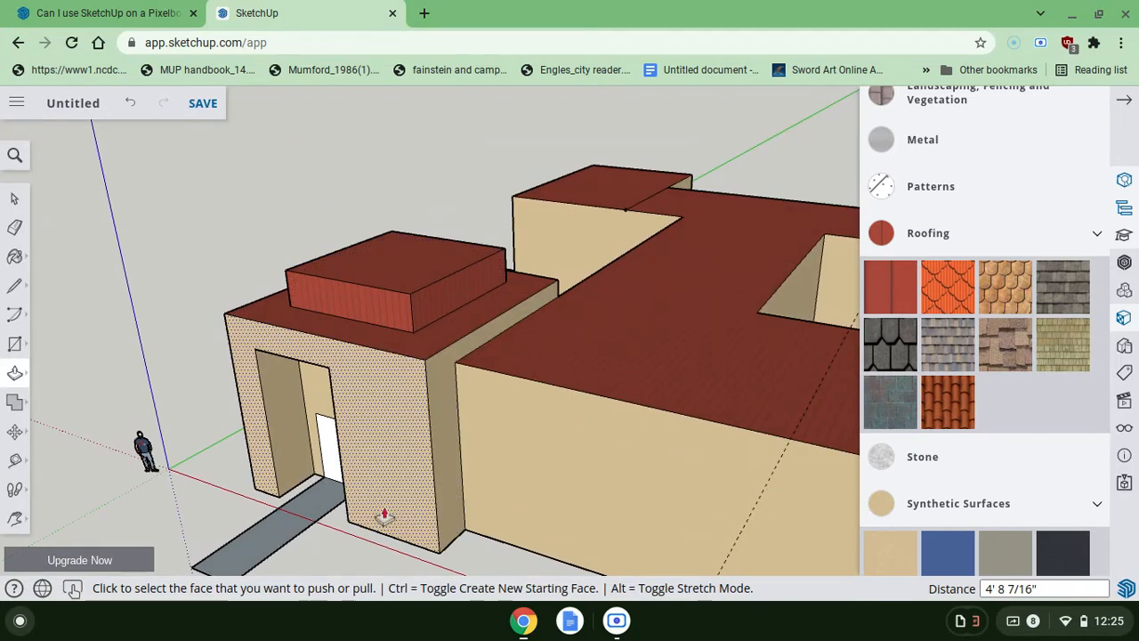
pyautogui.moveTo(385, 516); pyautogui.dragTo(214, 559, button='middle')
pyautogui.moveTo(78, 292); pyautogui.dragTo(16, 331, button='middle')
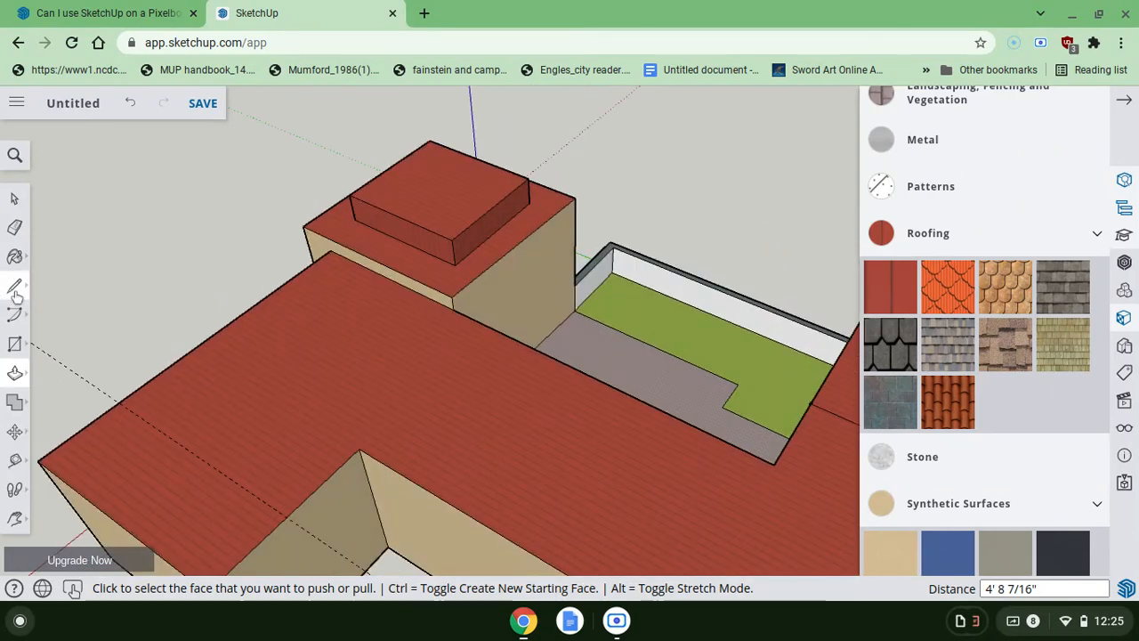
pyautogui.click(16, 347)
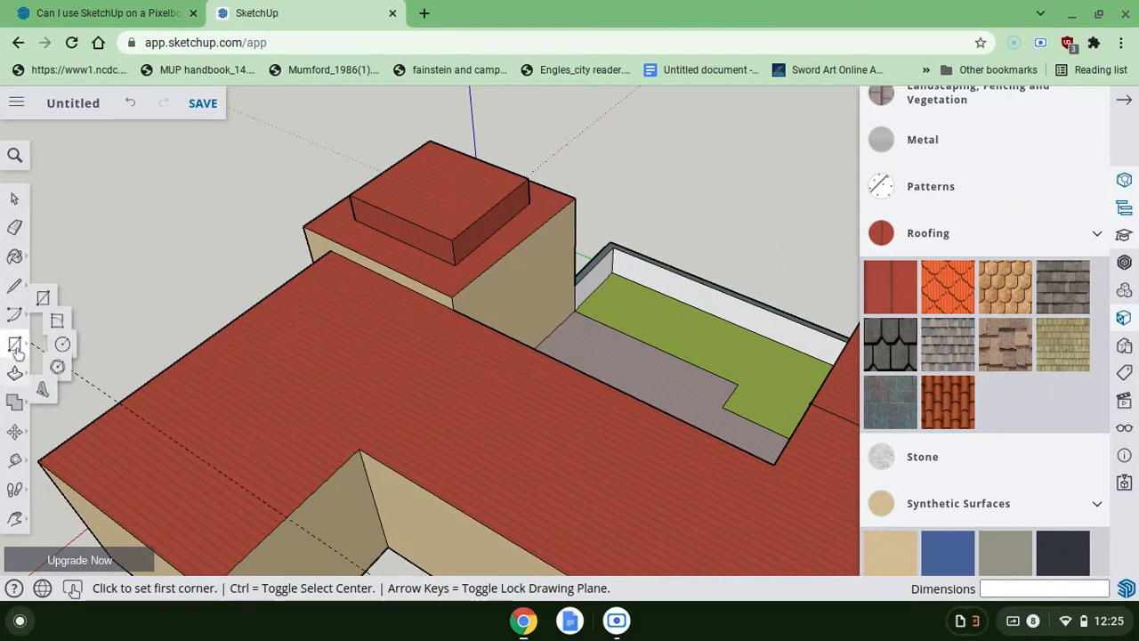
pyautogui.click(71, 346)
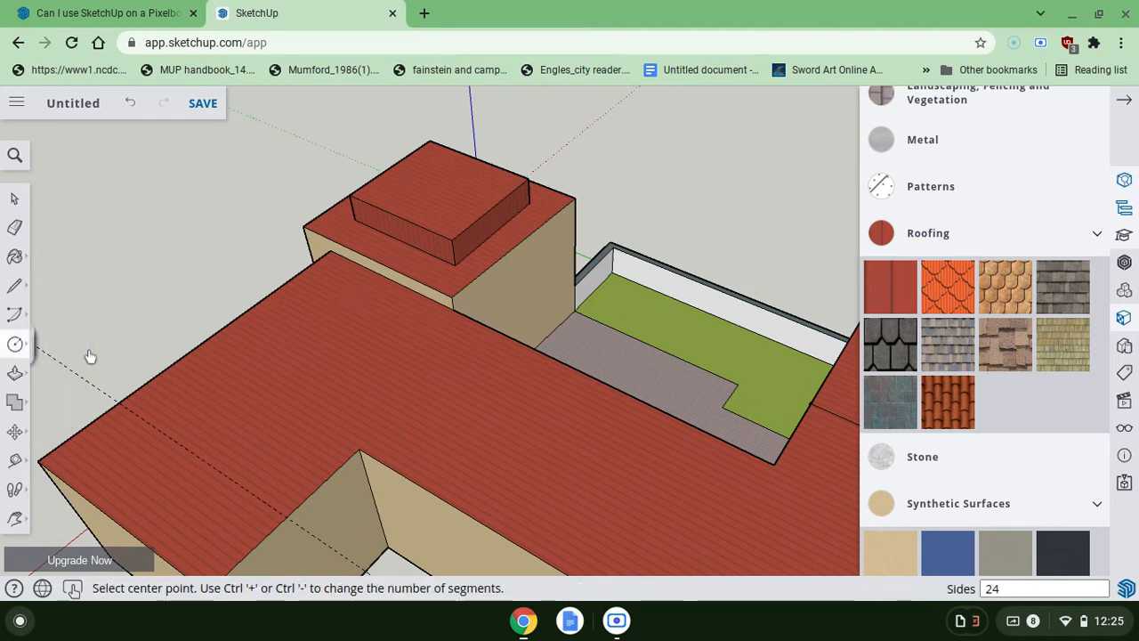
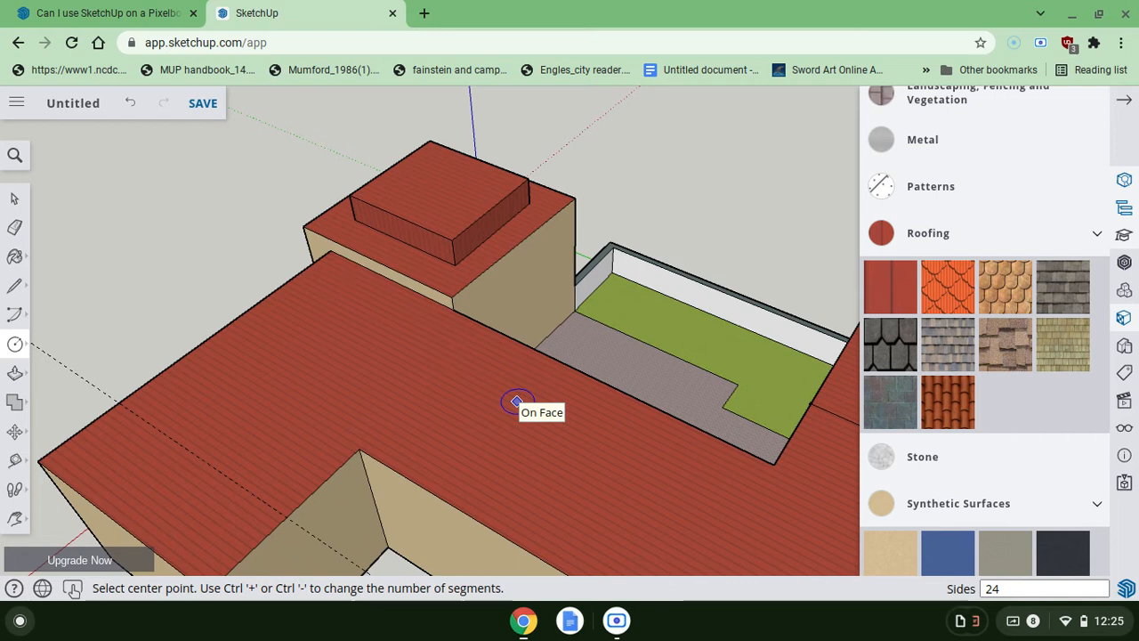
pyautogui.click(311, 355)
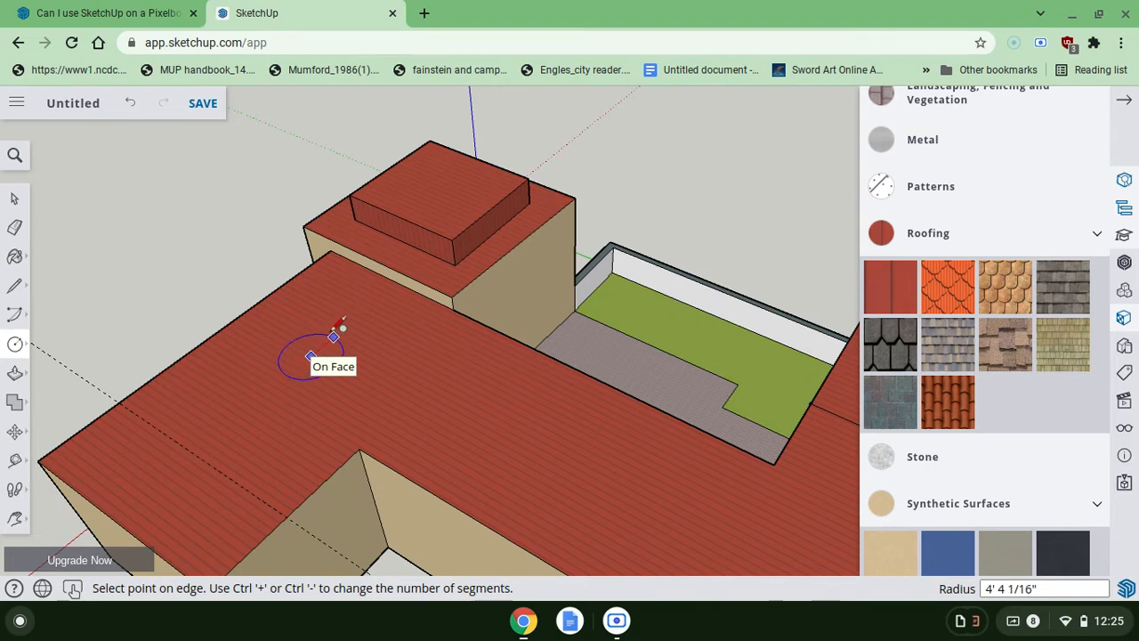
pyautogui.click(346, 318)
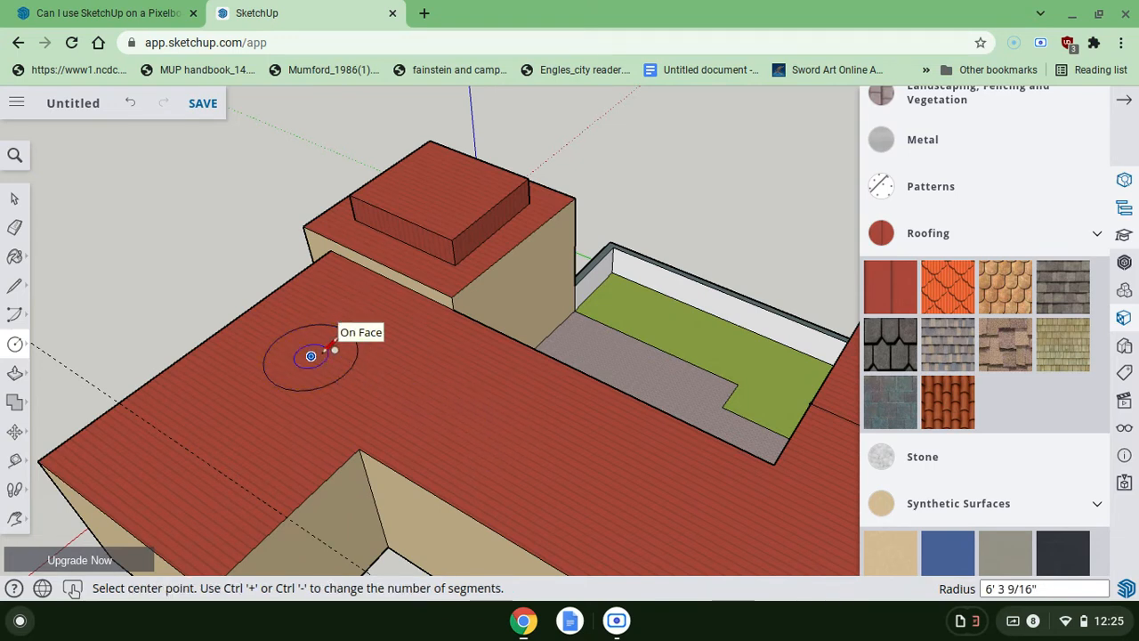
pyautogui.click(132, 105)
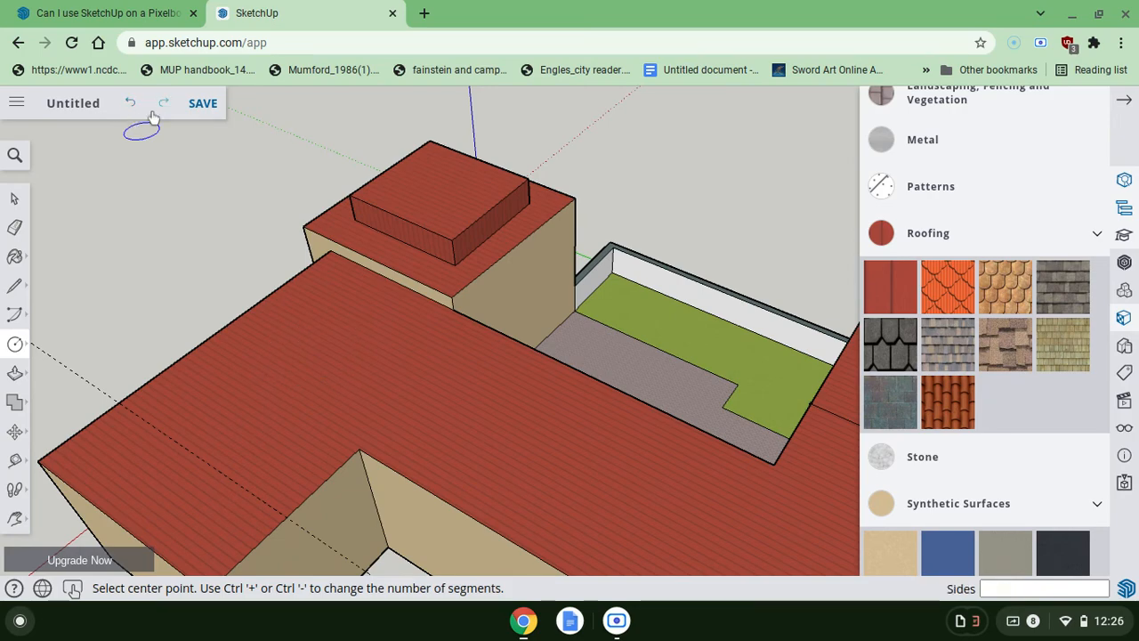
# - Draw a circle with a radius of about 7' 10" on the front wing's roof near the entrance block
pyautogui.moveTo(508, 346); pyautogui.dragTo(469, 258, button='middle')
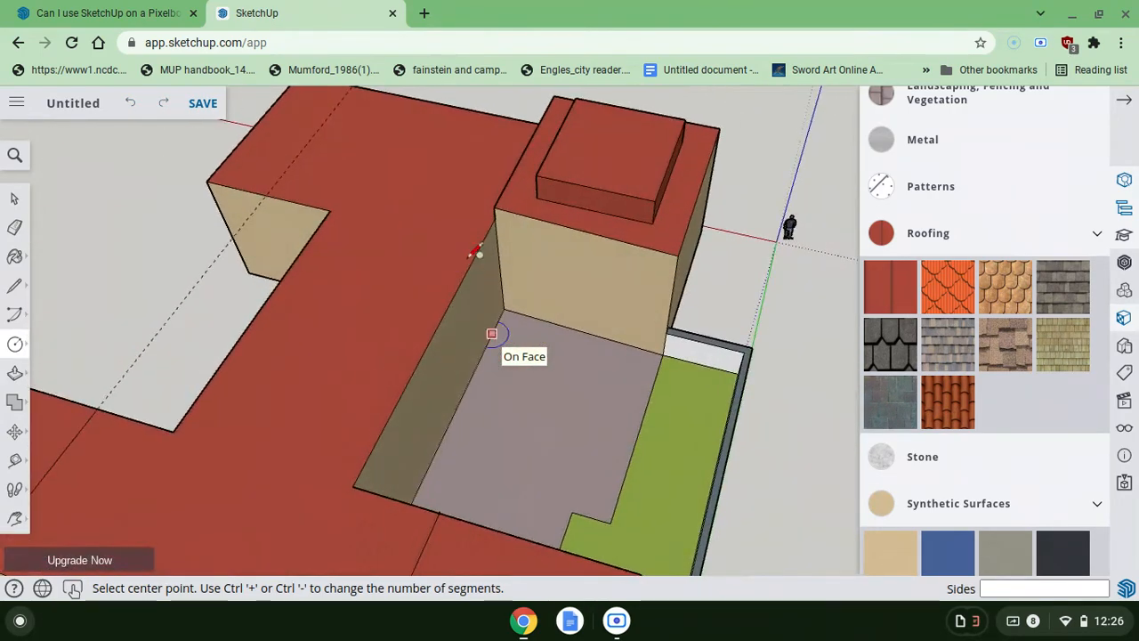
pyautogui.click(436, 155)
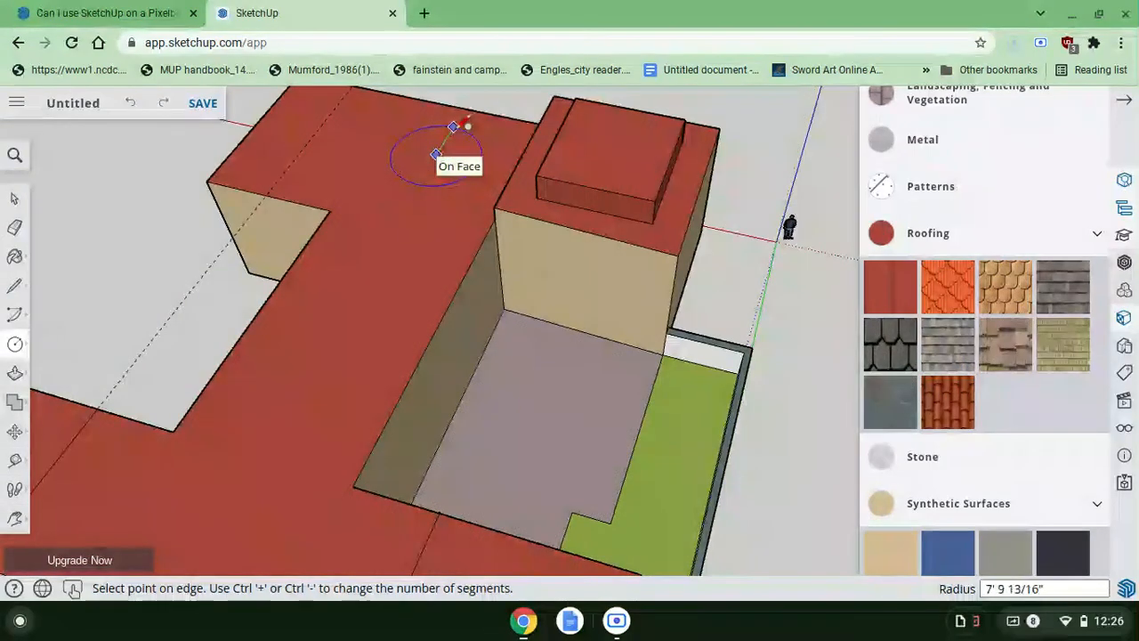
pyautogui.click(460, 123)
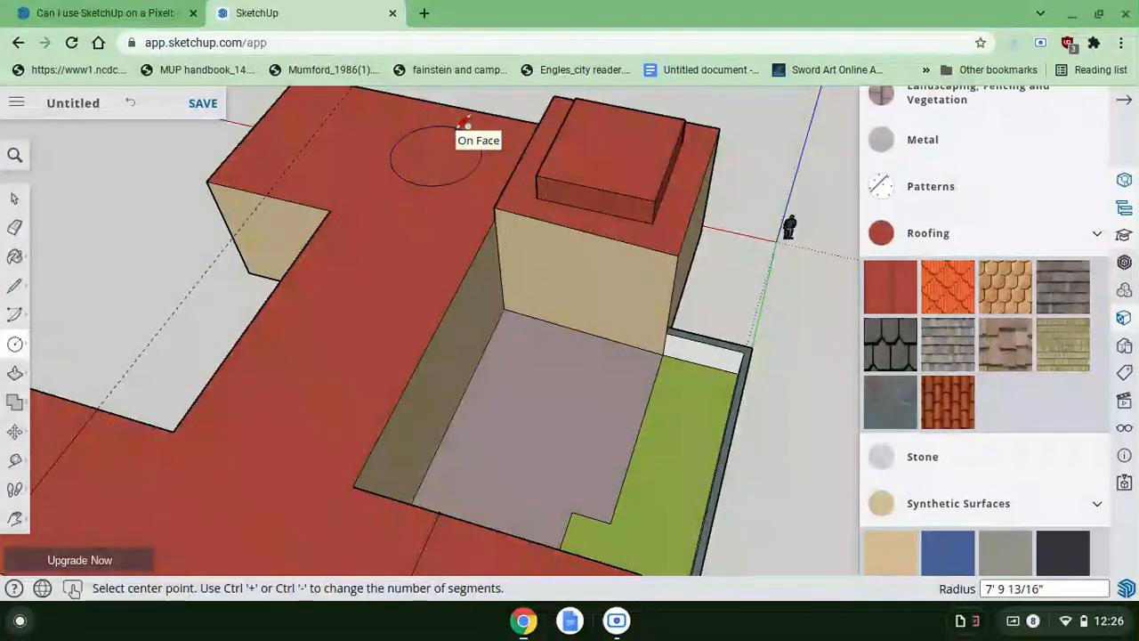
pyautogui.click(374, 254)
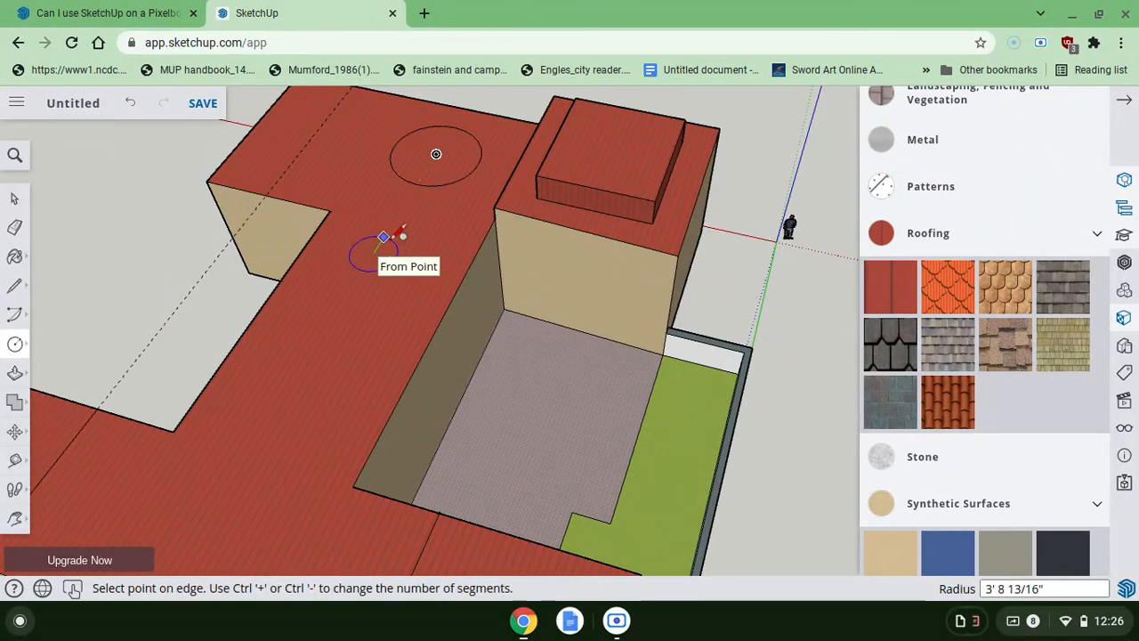
pyautogui.click(405, 214)
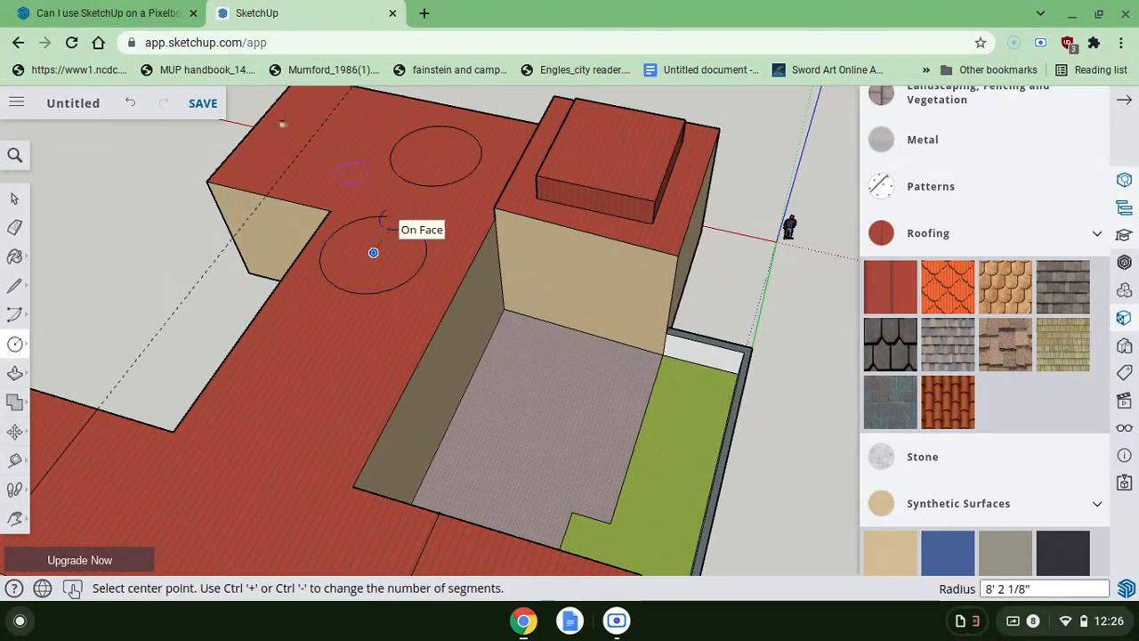
pyautogui.click(130, 103)
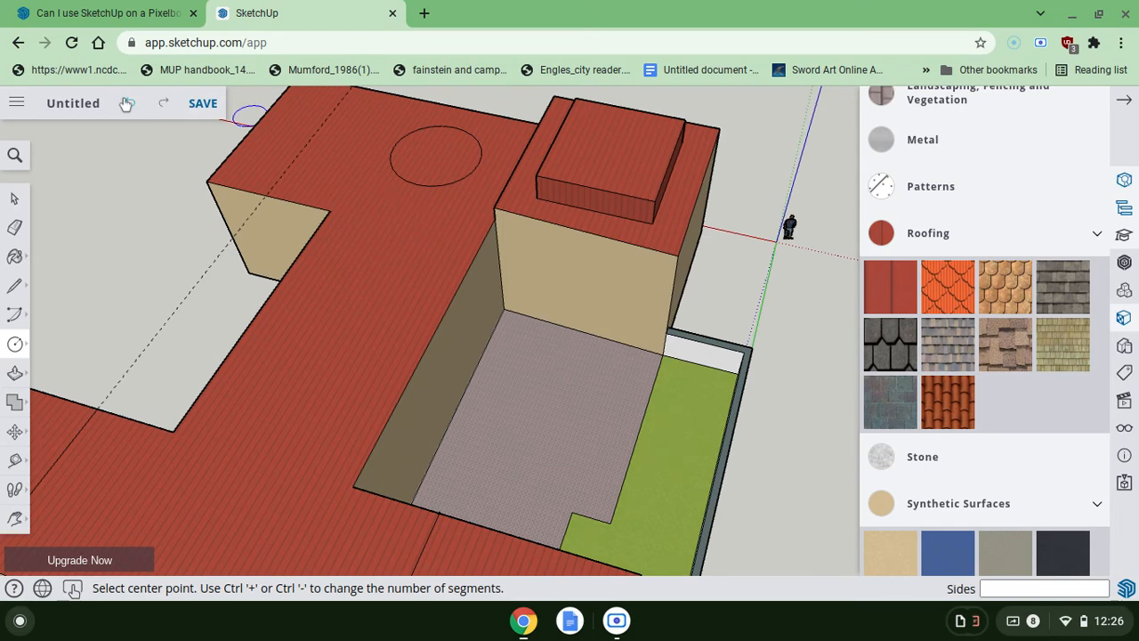
# - Draw a concentric circle with a radius of about 4' 9" inside the circle on the front wing's roof
pyautogui.click(436, 155)
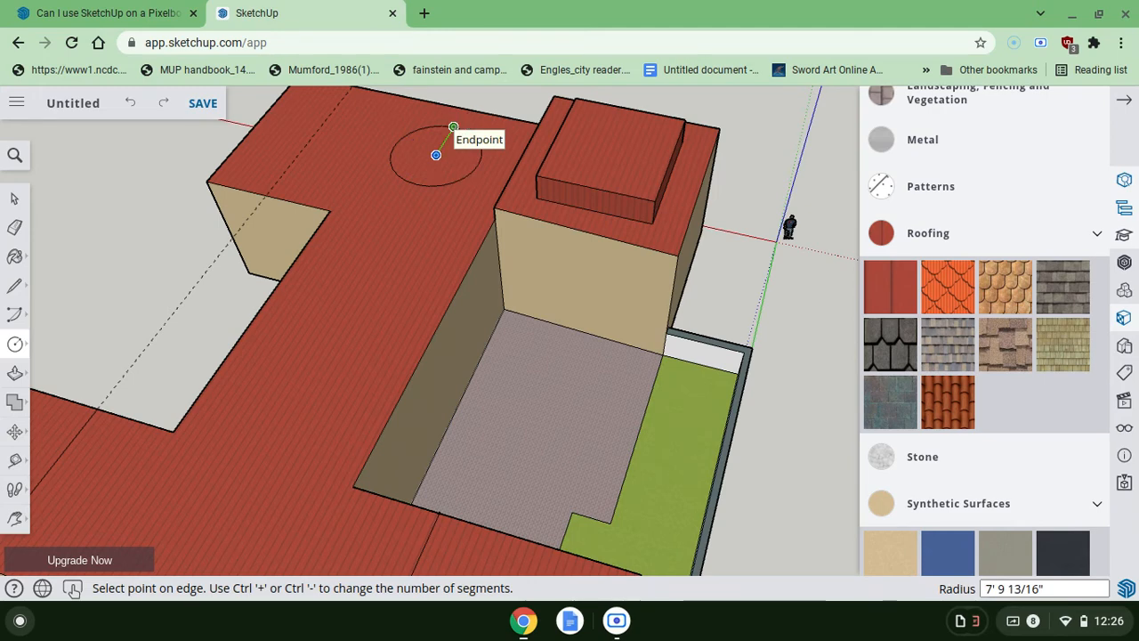
pyautogui.click(454, 130)
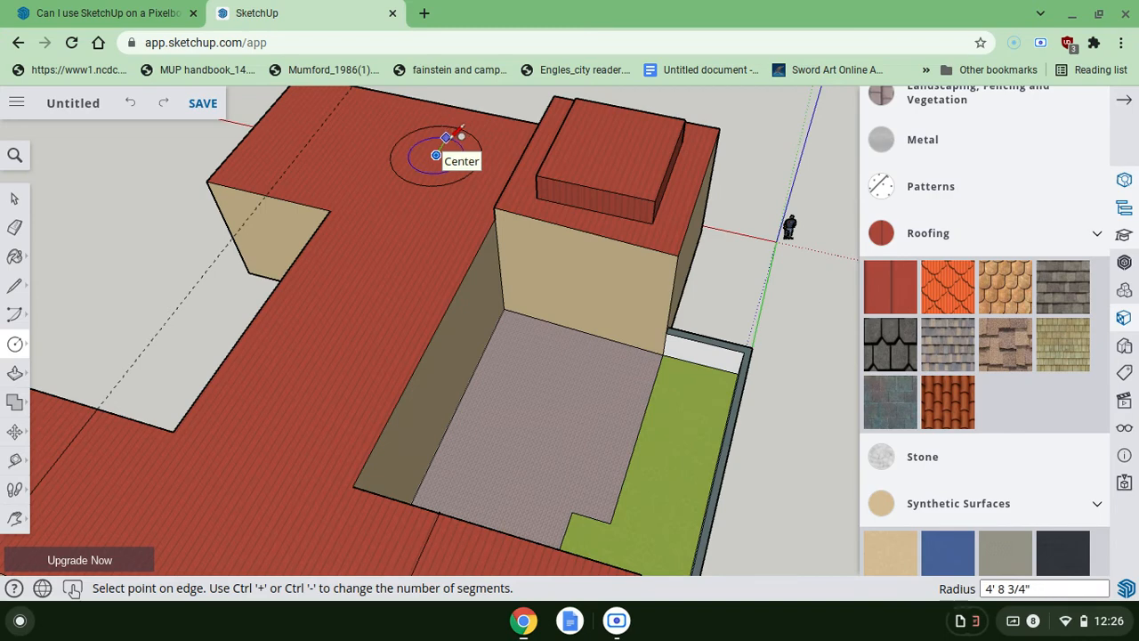
pyautogui.click(459, 134)
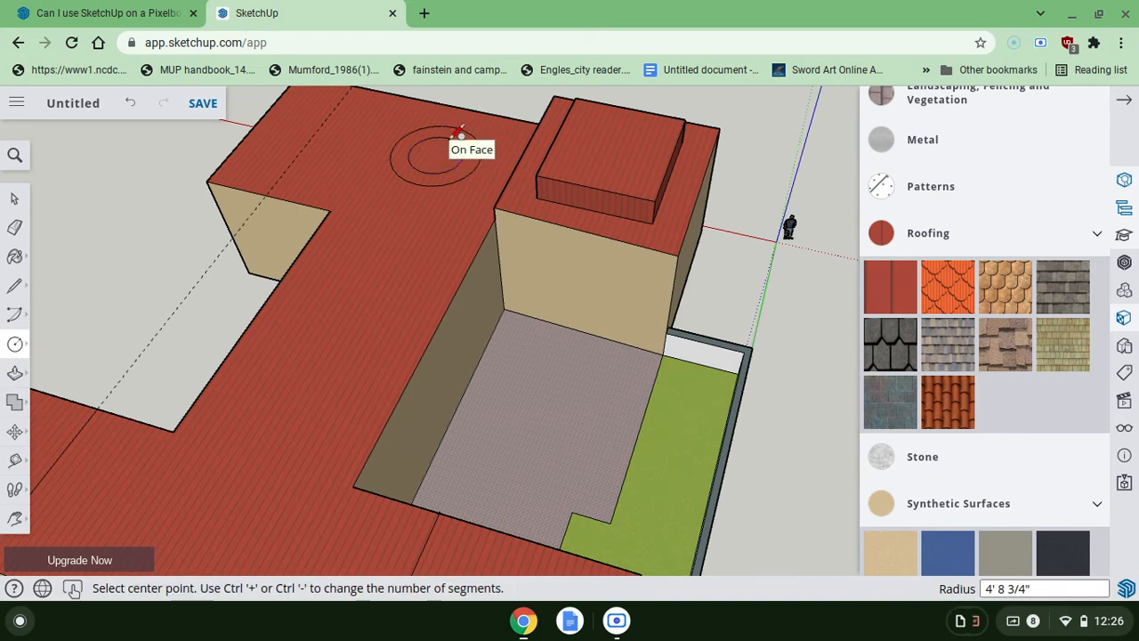
pyautogui.click(459, 134)
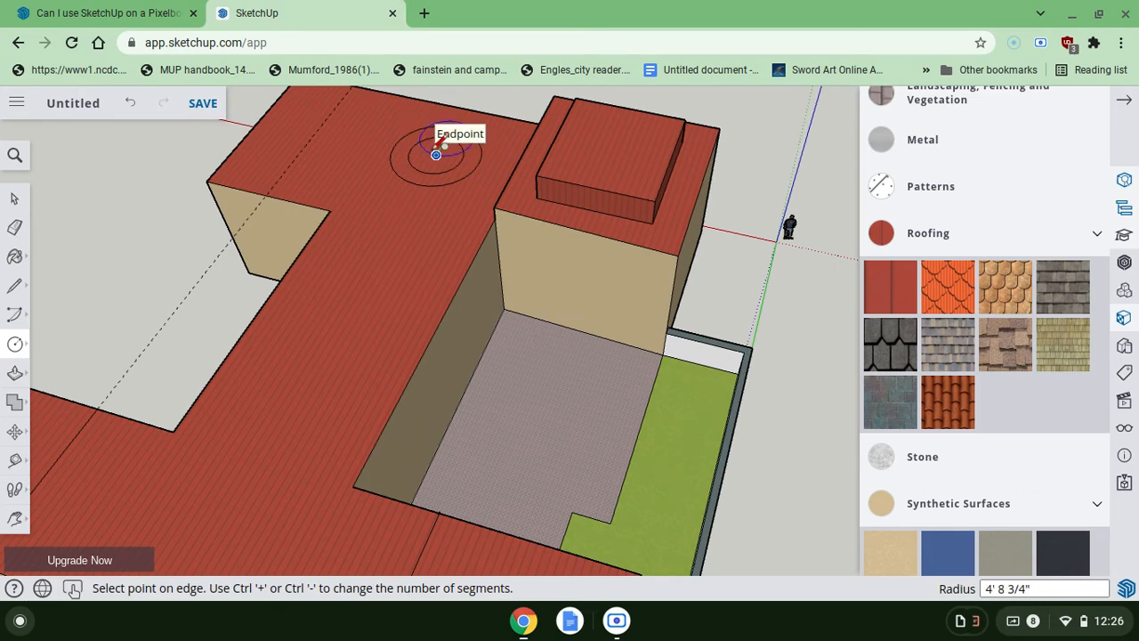
pyautogui.click(445, 134)
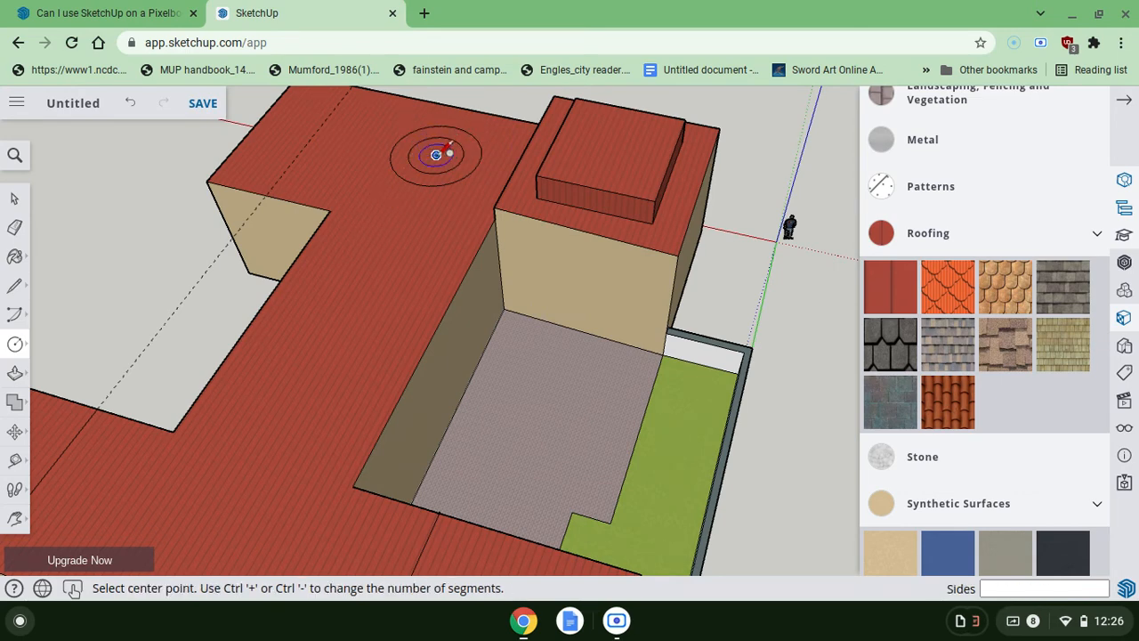
# - Draw two concentric circles with radii of about 7' 9" and 5' 4" on the connecting section's roof, beside the first pair
pyautogui.click(381, 246)
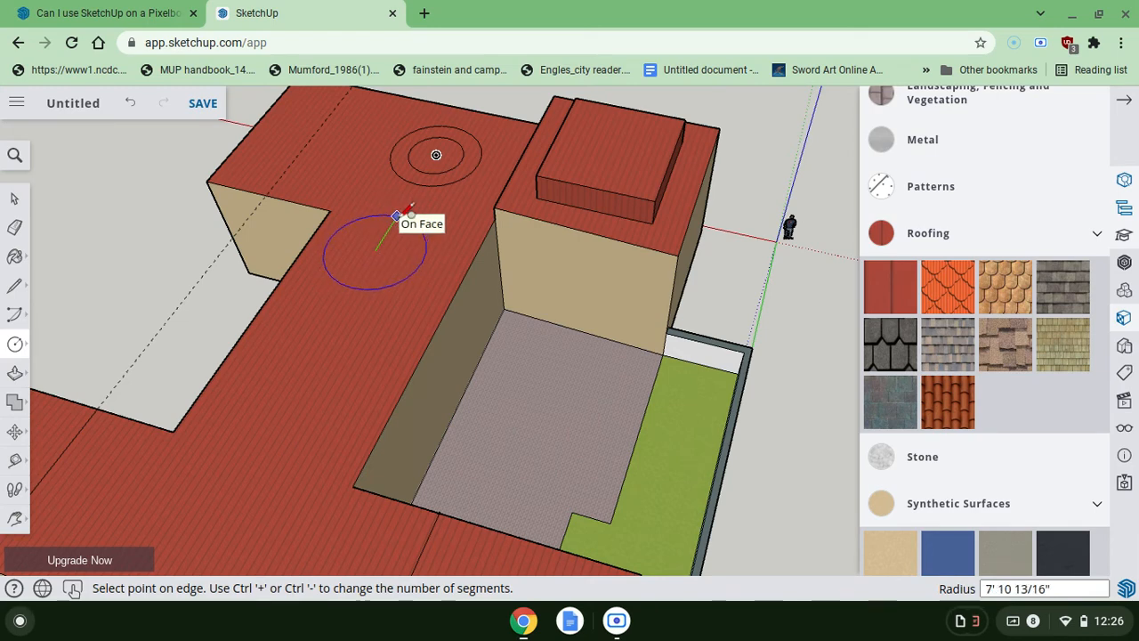
pyautogui.click(396, 217)
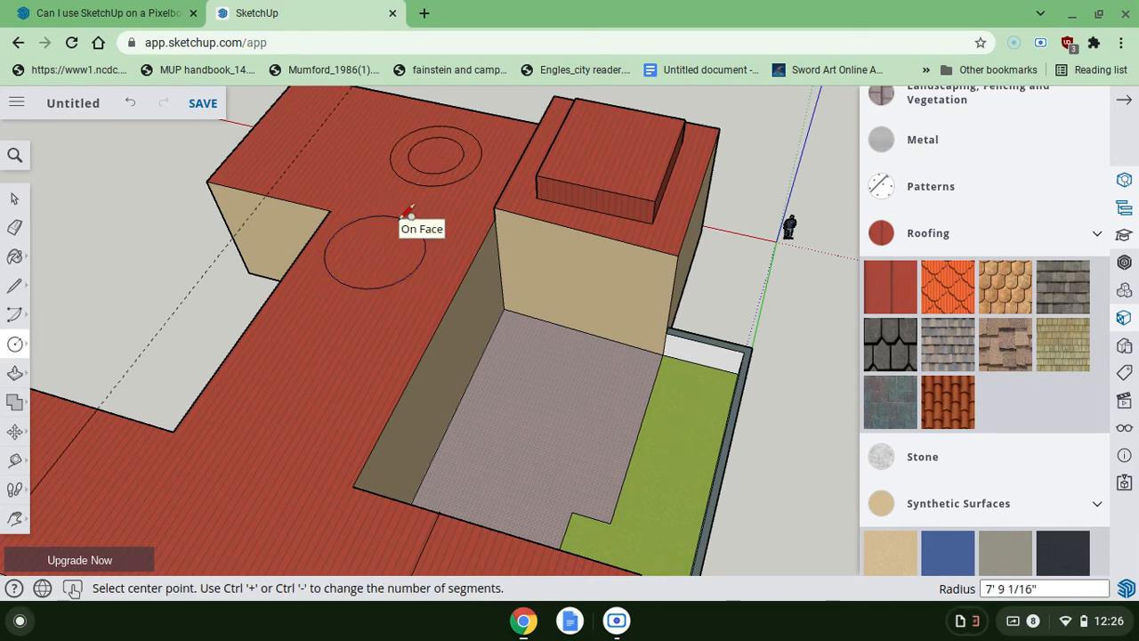
pyautogui.click(374, 251)
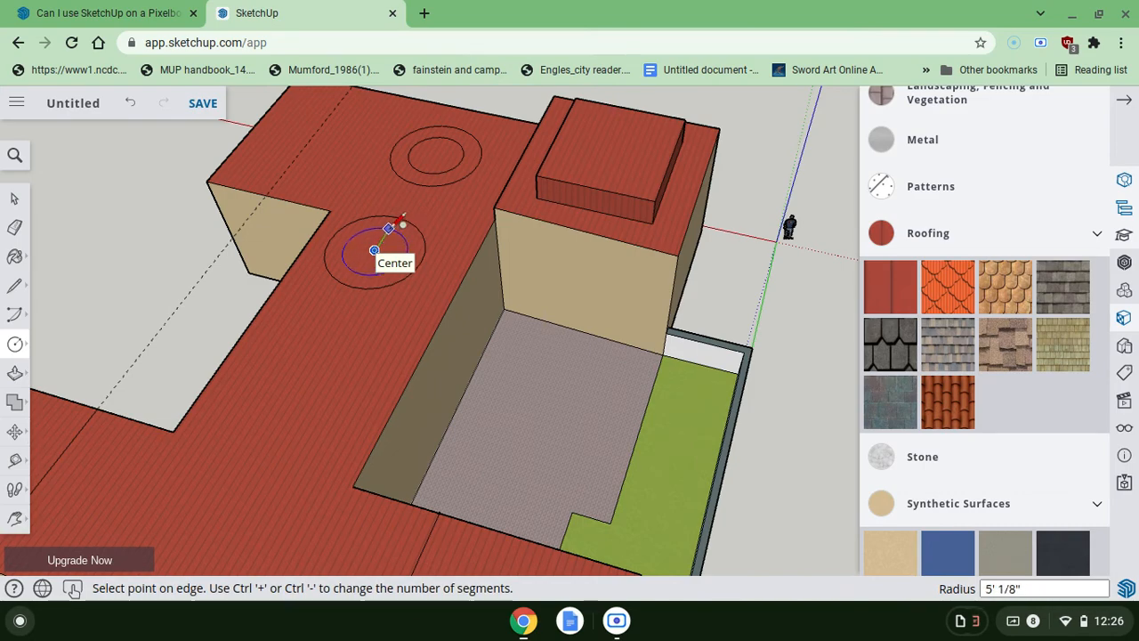
pyautogui.click(401, 220)
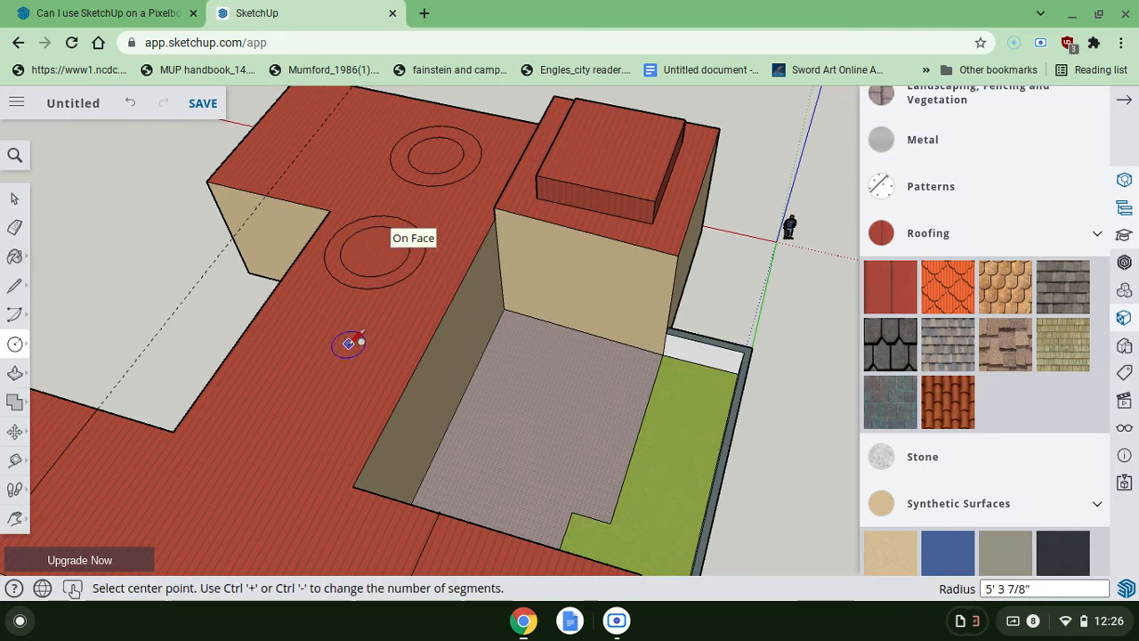
pyautogui.moveTo(321, 392); pyautogui.dragTo(326, 388, button='middle')
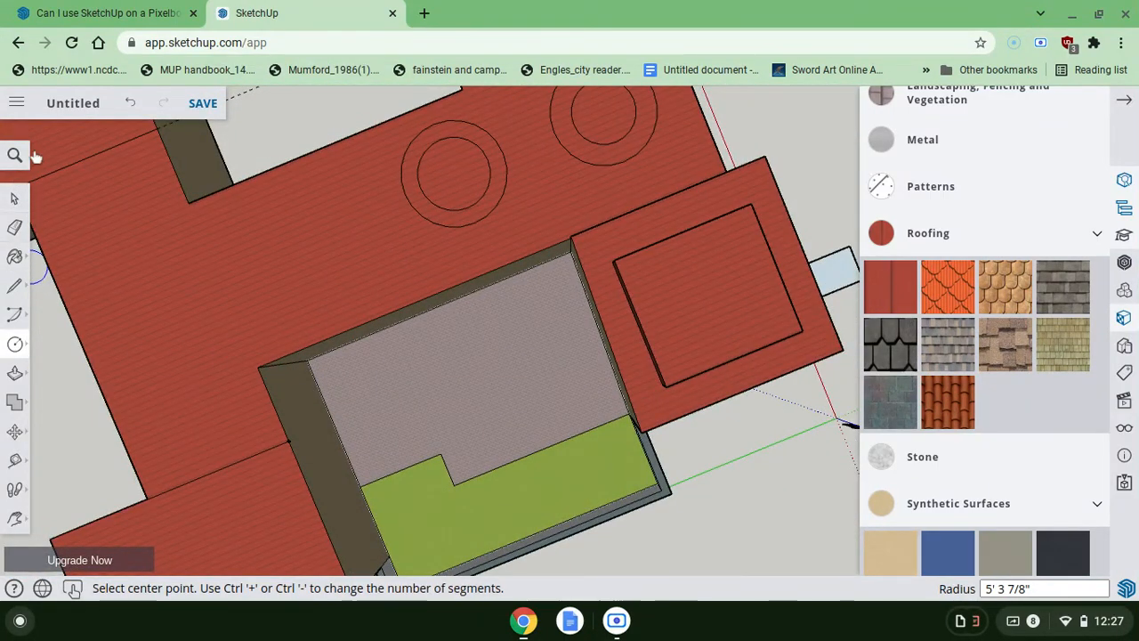
# - Undo the paired concentric circles on the roof beside the entrance block
pyautogui.click(128, 105)
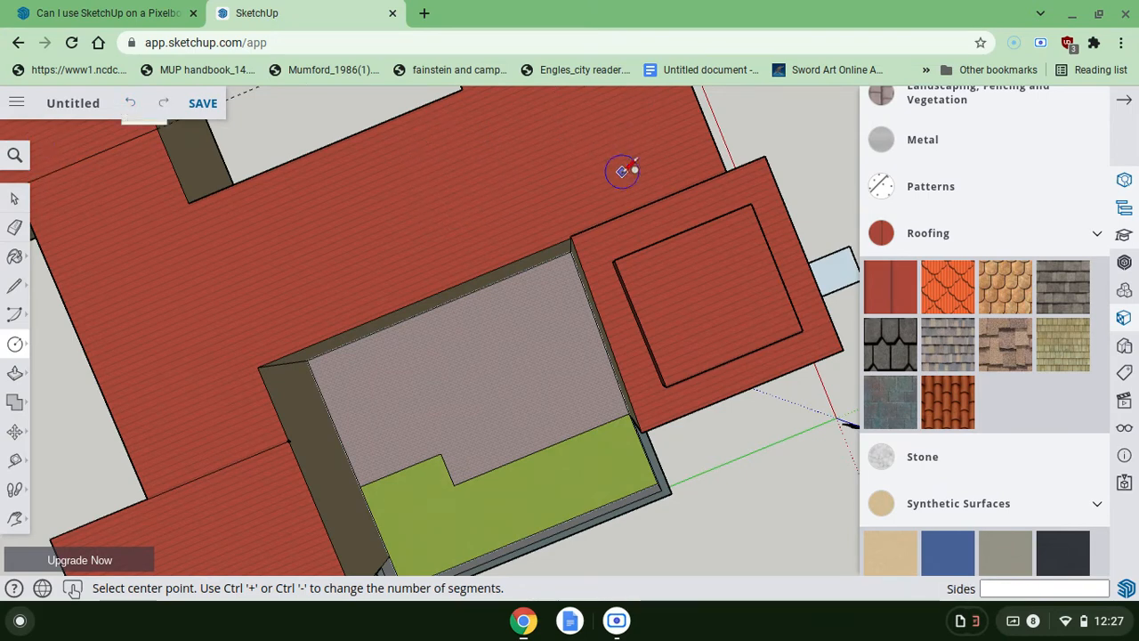
pyautogui.moveTo(629, 169); pyautogui.dragTo(627, 166, button='middle')
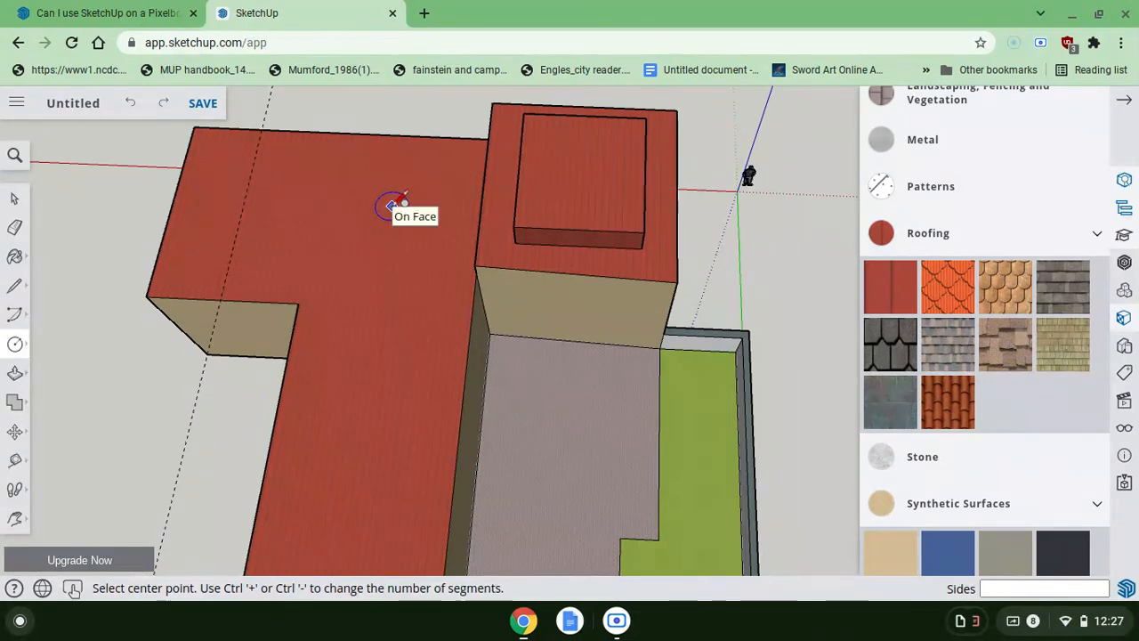
pyautogui.moveTo(394, 203); pyautogui.dragTo(362, 272, button='middle')
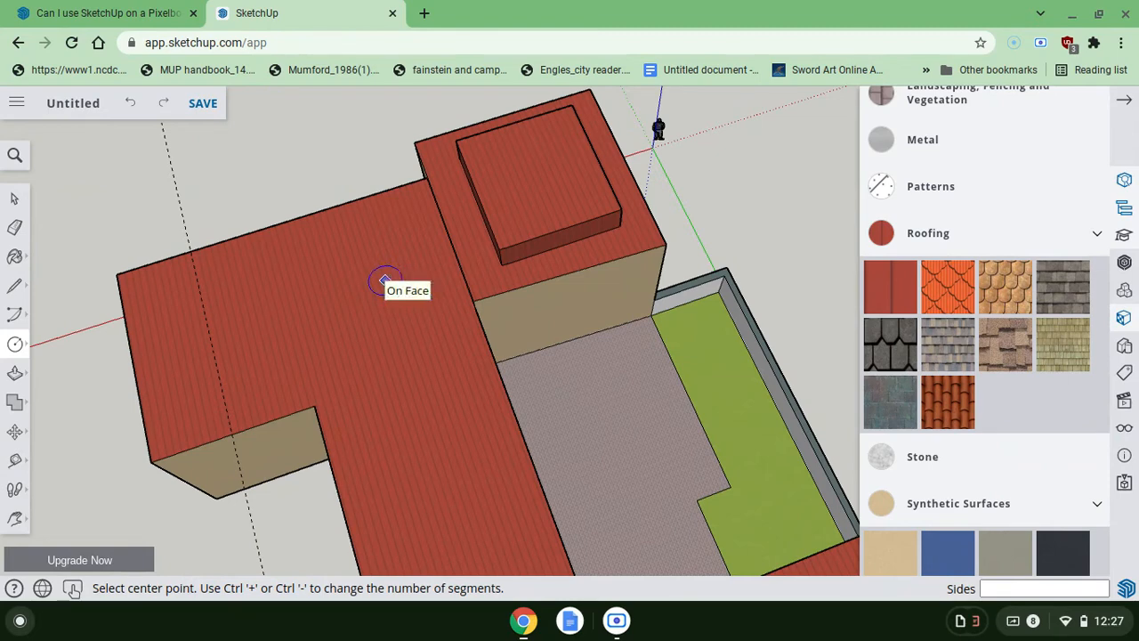
pyautogui.press('q')
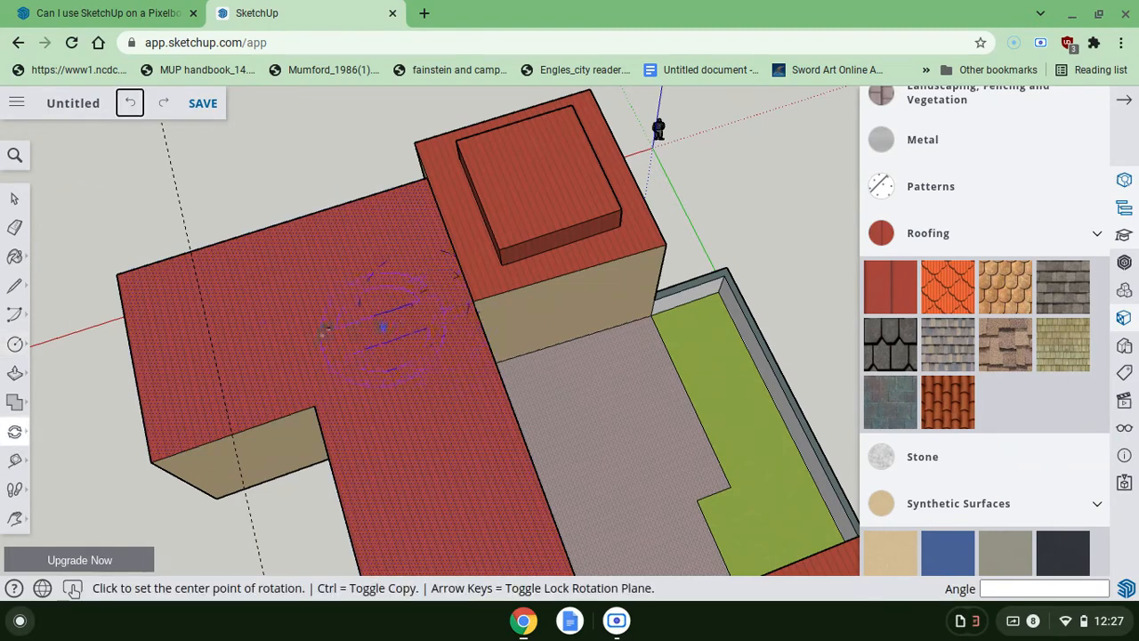
# - Set the Circle tool to 12 sides and try a circle with a radius of about 6' 10" on the front wing's roof
pyautogui.click(14, 343)
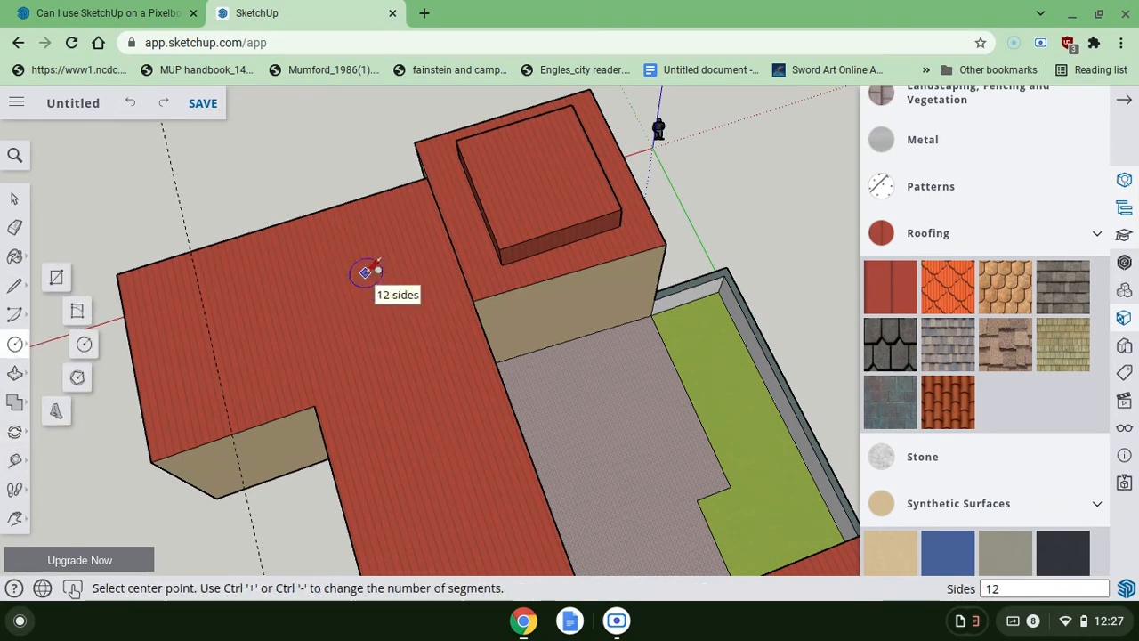
pyautogui.click(369, 273)
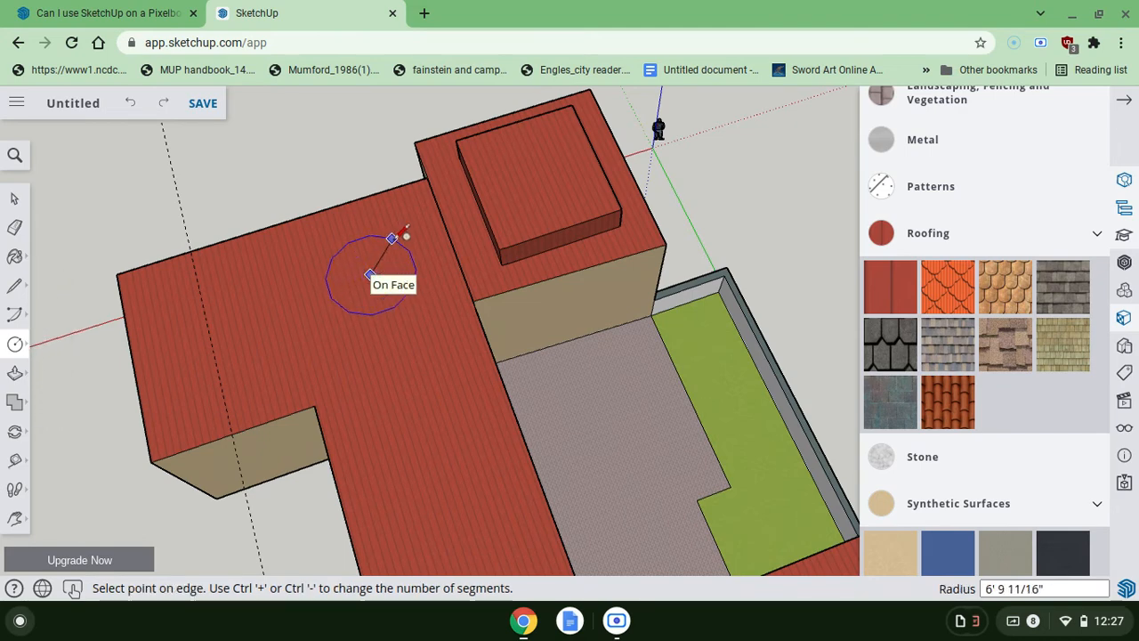
pyautogui.click(396, 236)
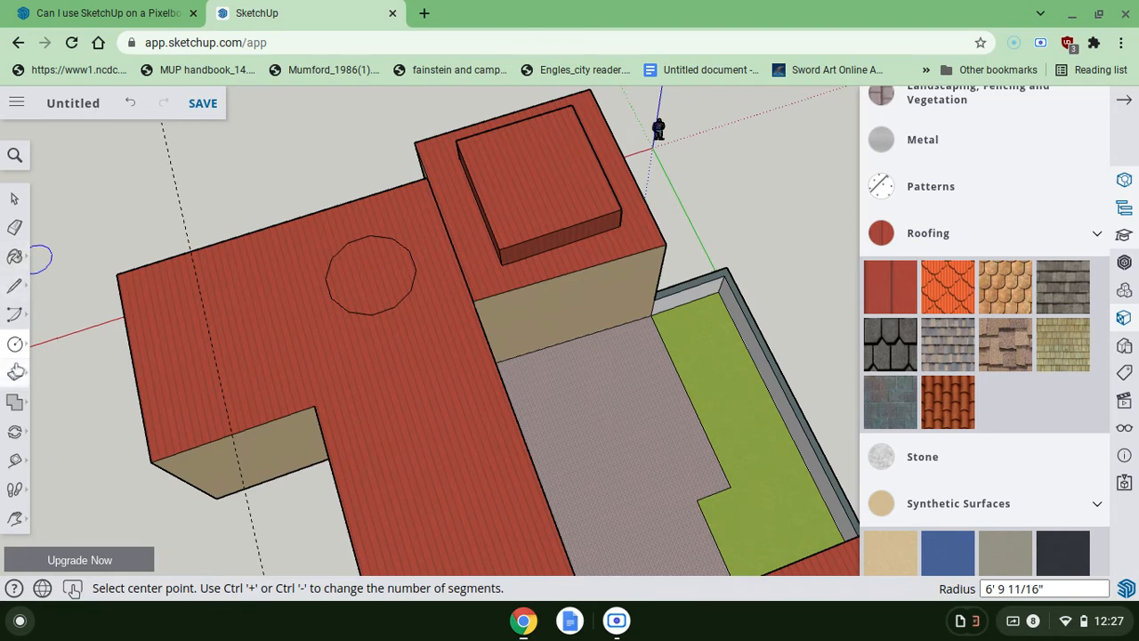
pyautogui.click(129, 104)
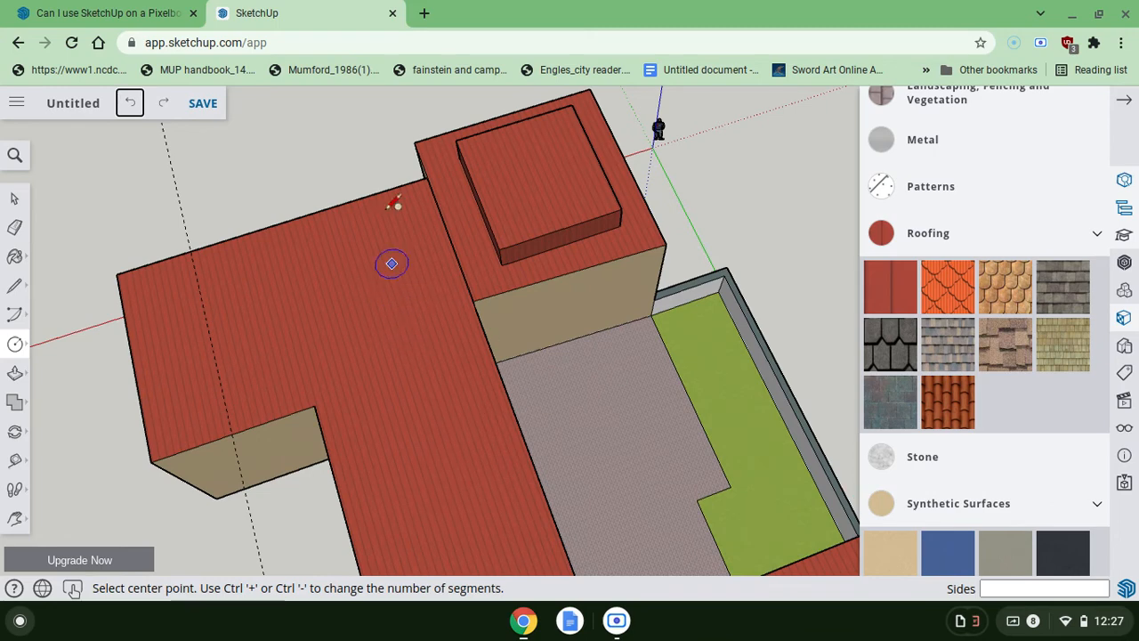
# - Try to change the number of sides to 24 while drawing a circle on the front wing's roof
pyautogui.click(384, 281)
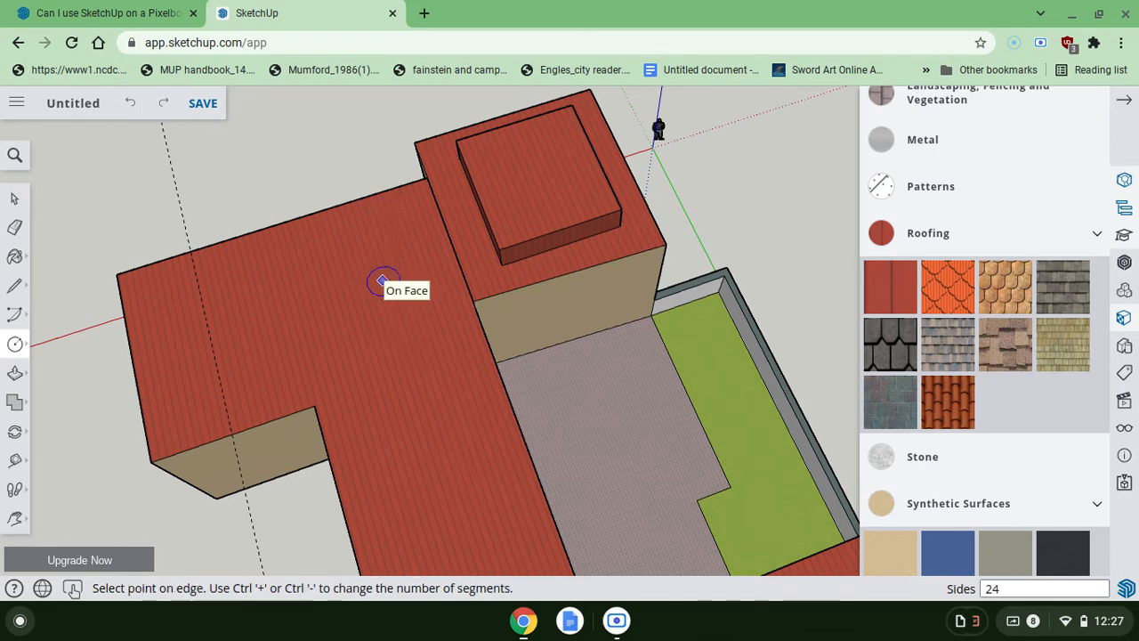
pyautogui.press('Return')
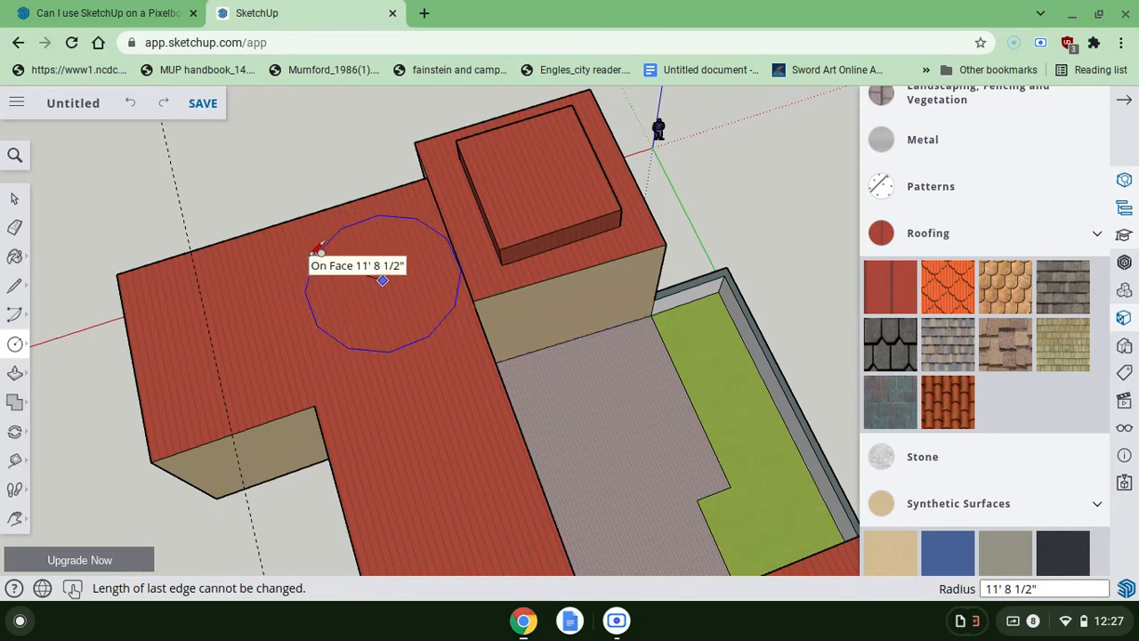
pyautogui.press('Escape')
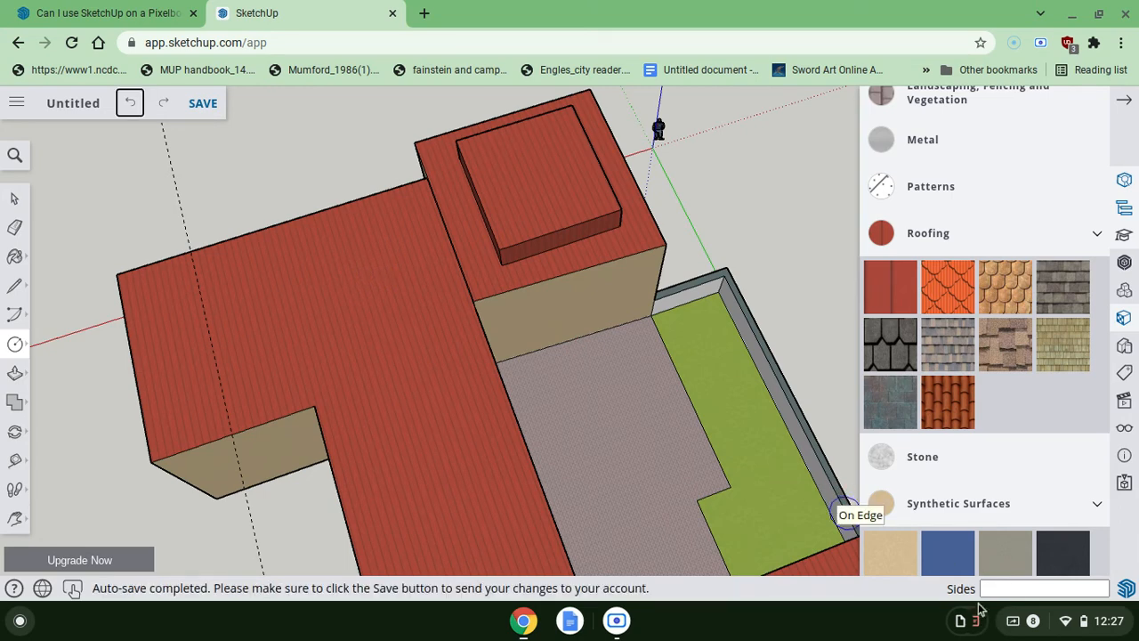
pyautogui.click(377, 278)
pyautogui.write('12')
pyautogui.press('BackSpace')
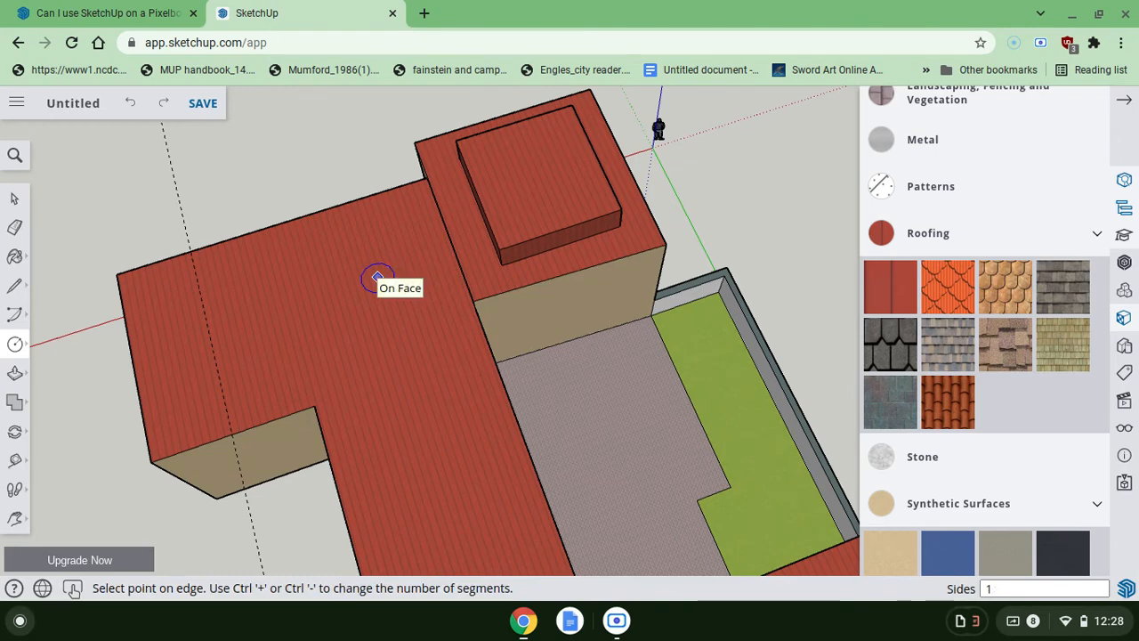
pyautogui.press('Return')
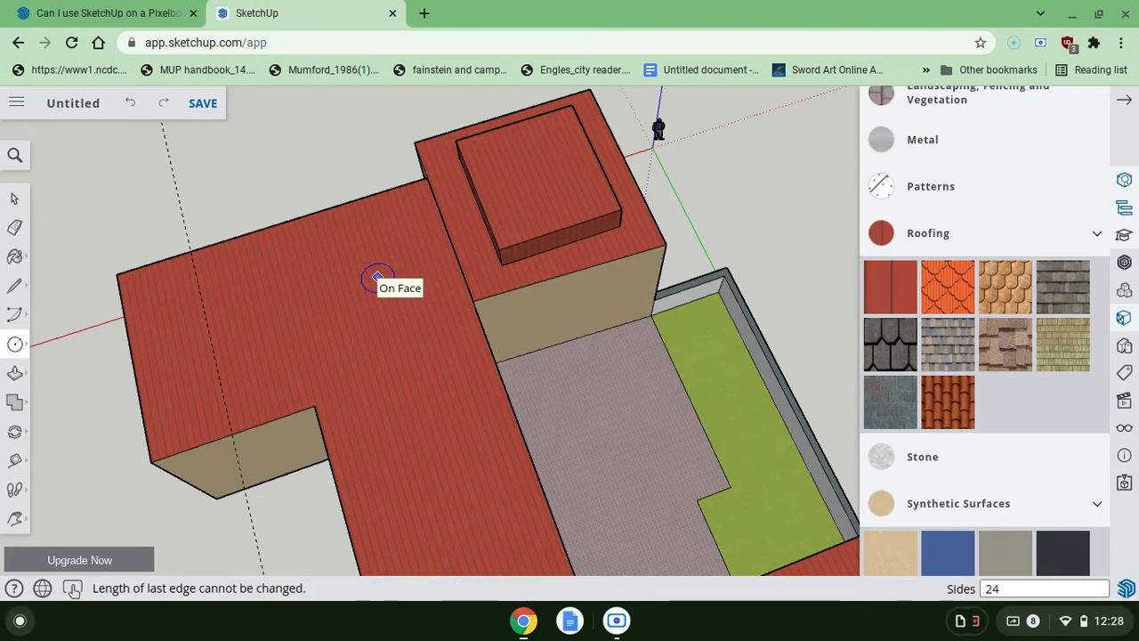
pyautogui.click(376, 276)
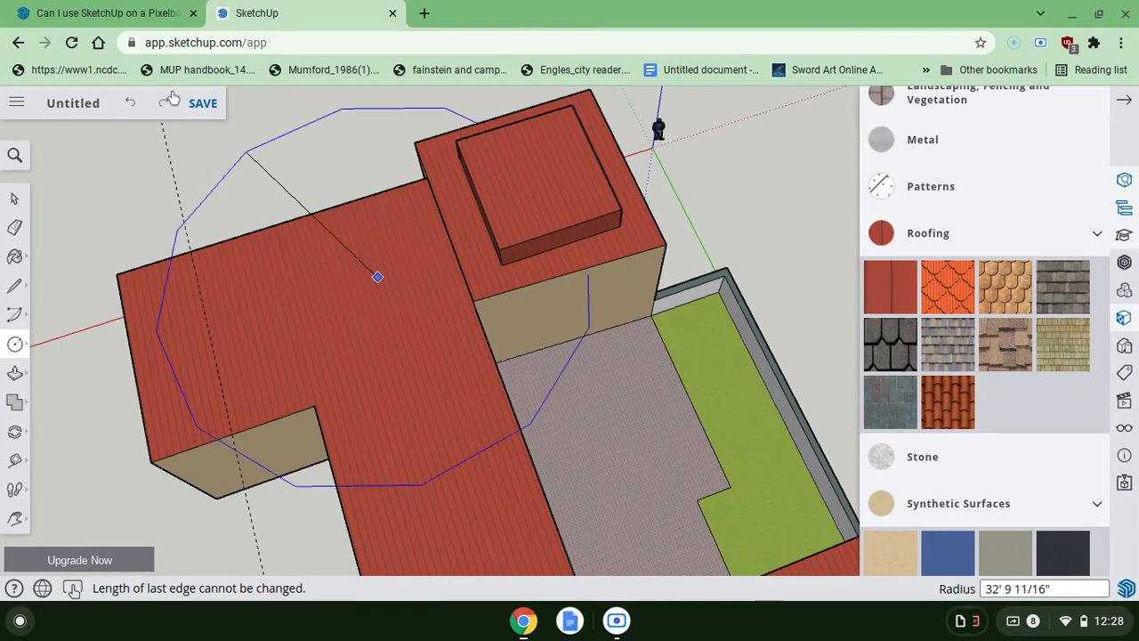
# - Undo back past the raised block on the entrance block's roof and redo to restore it
pyautogui.click(130, 104)
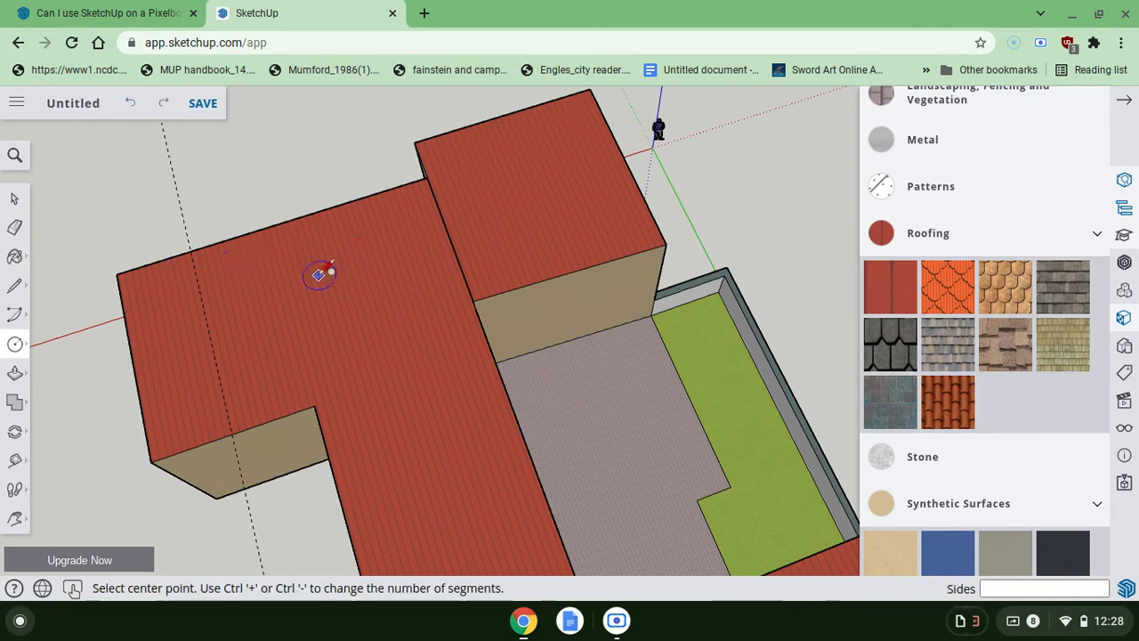
pyautogui.moveTo(489, 335); pyautogui.dragTo(494, 331, button='middle')
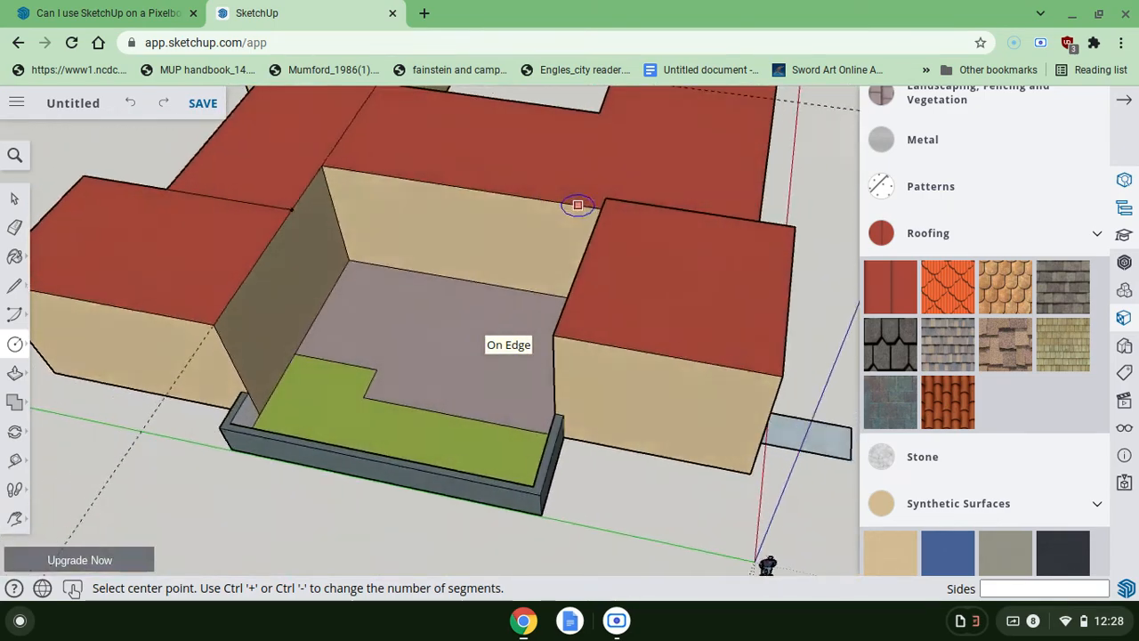
pyautogui.moveTo(577, 204); pyautogui.dragTo(534, 209, button='middle')
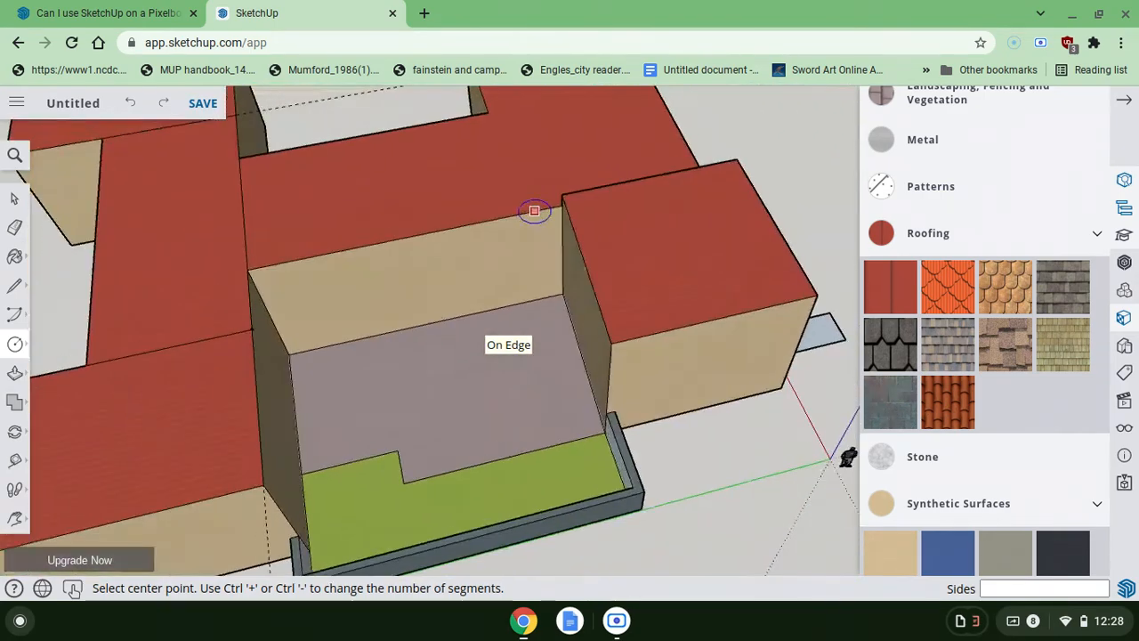
pyautogui.click(161, 105)
pyautogui.click(161, 105)
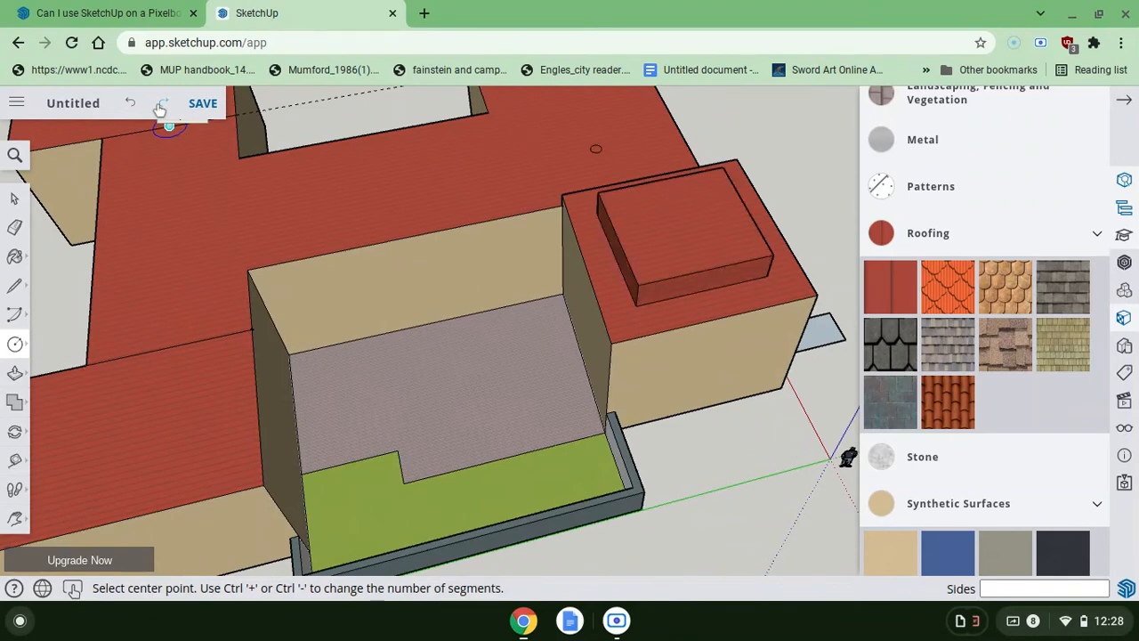
# - Draw two separate 12-sided circles with a 6' radius in a row on the roof beside the entrance block
pyautogui.moveTo(311, 247); pyautogui.dragTo(392, 221, button='middle')
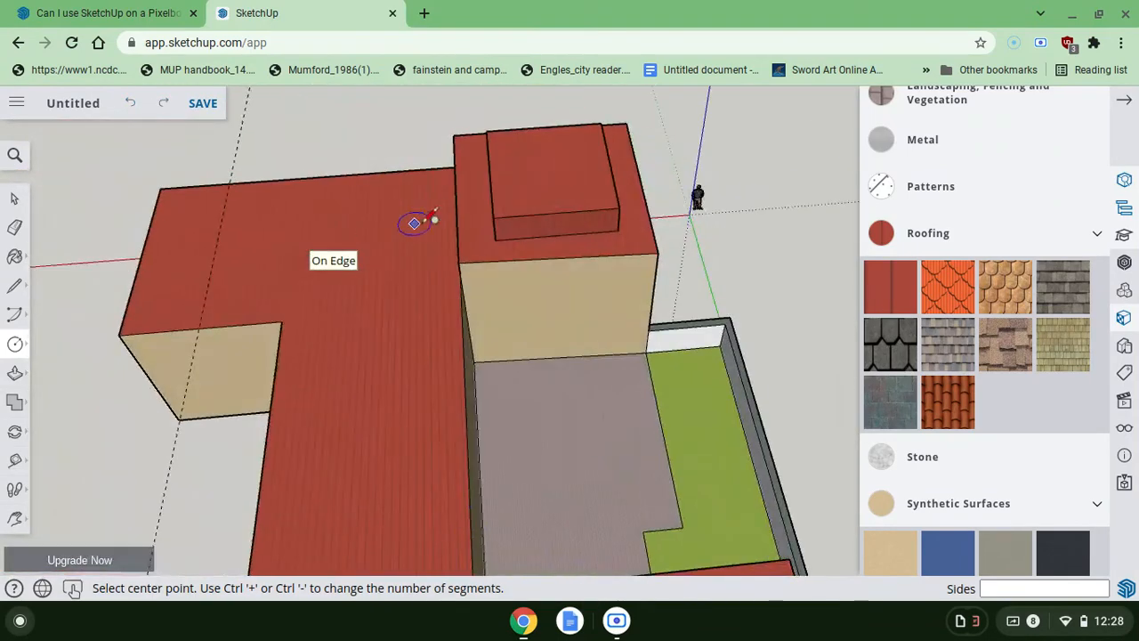
pyautogui.click(390, 220)
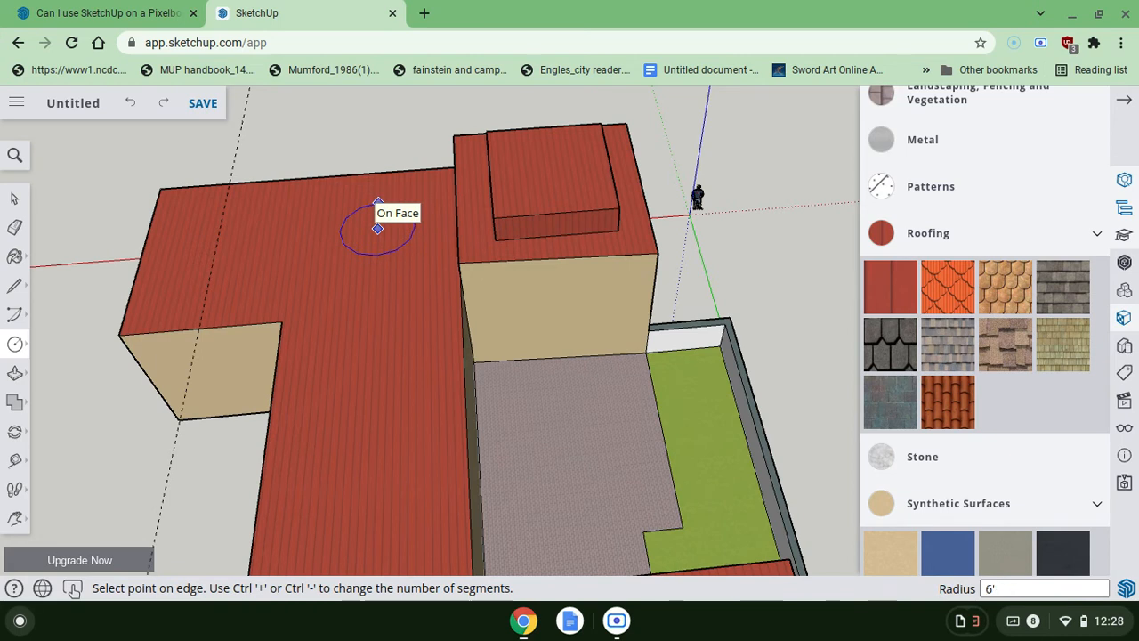
pyautogui.click(378, 202)
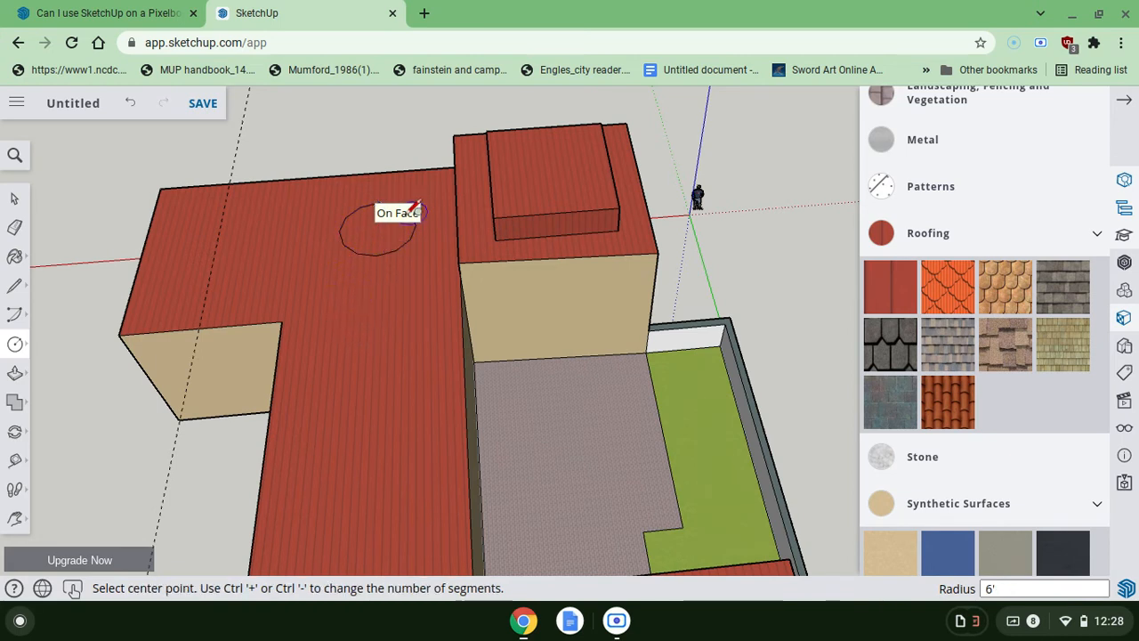
pyautogui.click(370, 332)
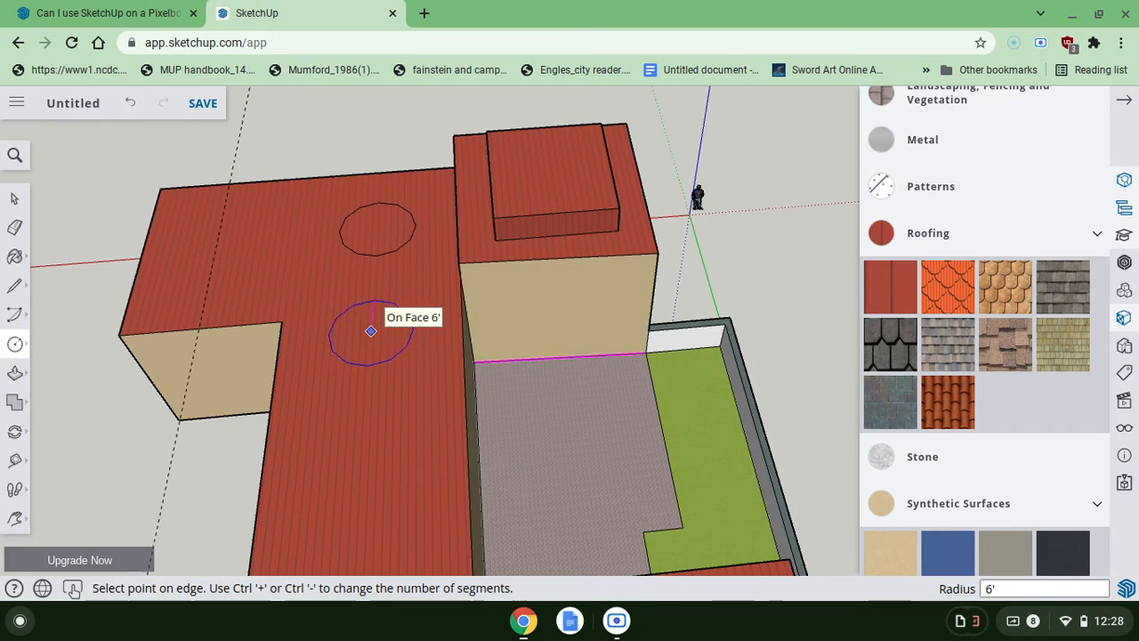
pyautogui.click(372, 300)
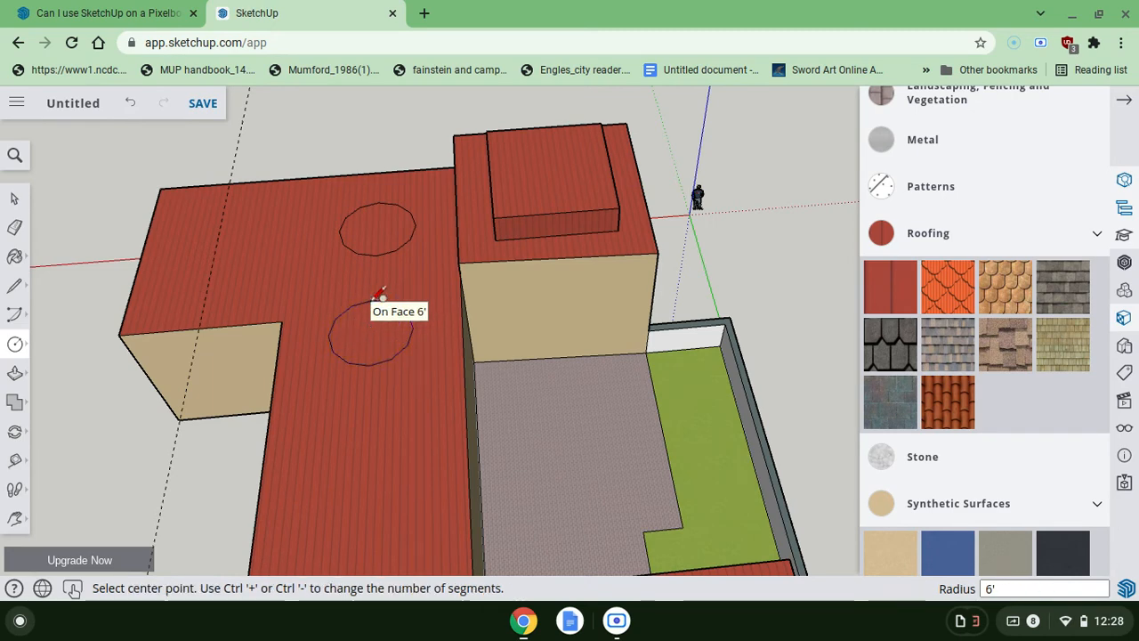
# - Draw three more 12-sided circles with a 6' radius along the connecting section's roof, in line with the first two
pyautogui.moveTo(339, 473); pyautogui.dragTo(364, 272, button='middle')
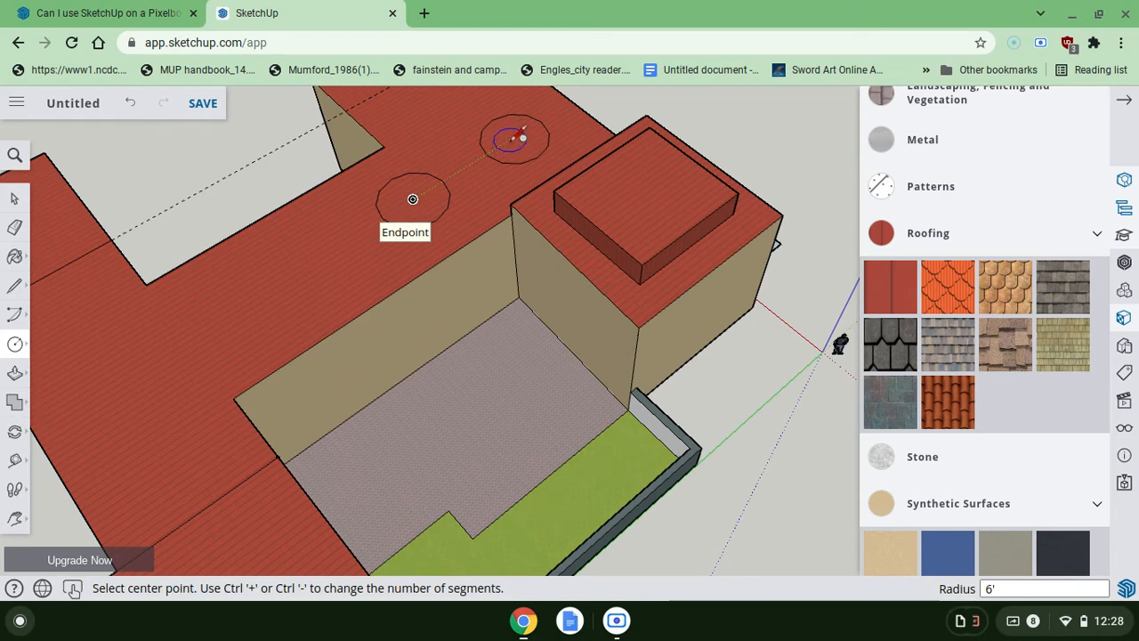
pyautogui.click(318, 259)
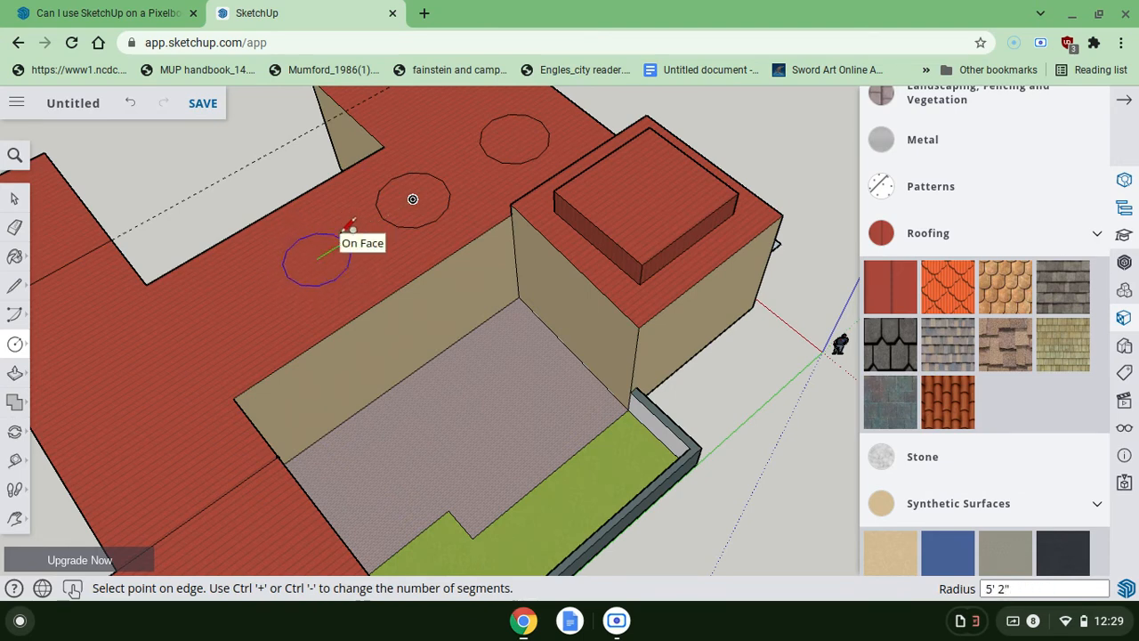
pyautogui.press('Return')
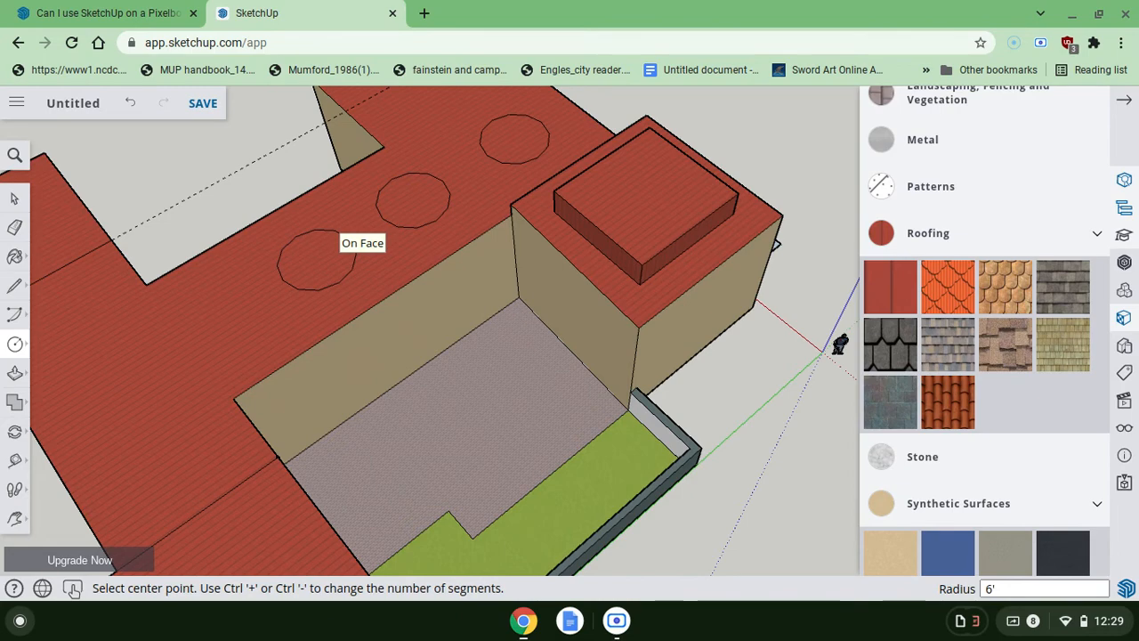
pyautogui.moveTo(241, 338); pyautogui.dragTo(249, 400, button='middle')
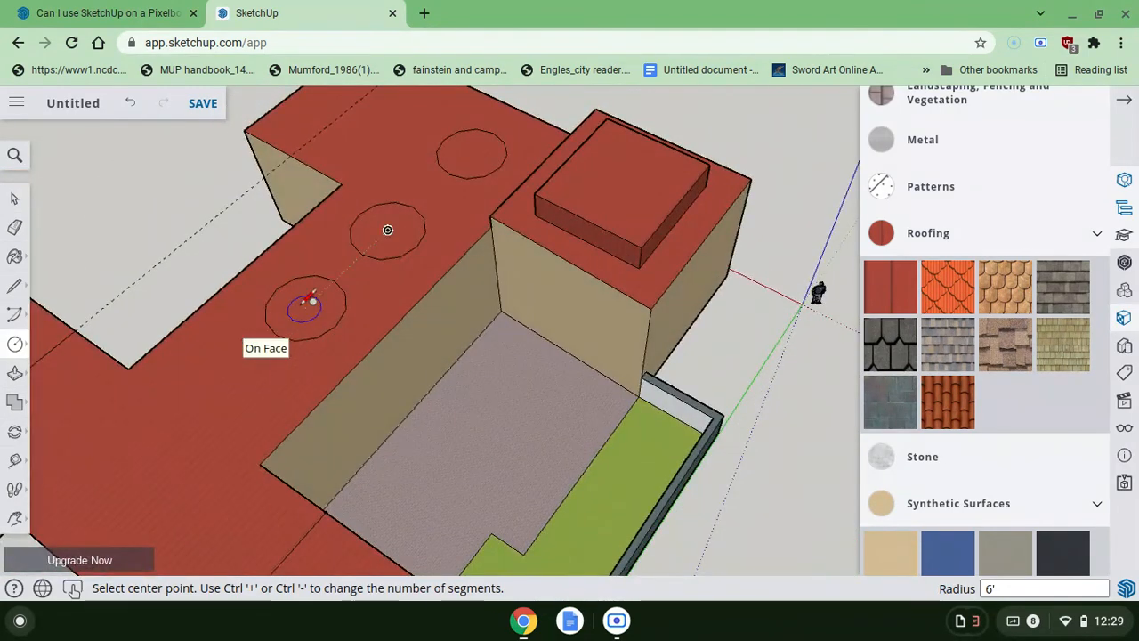
pyautogui.click(219, 388)
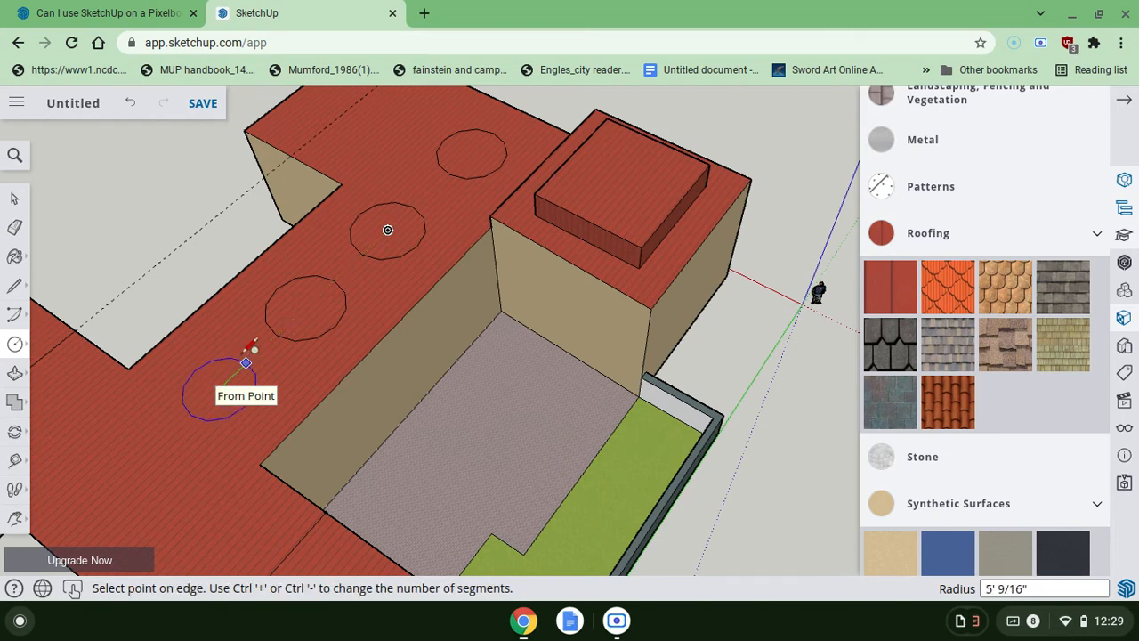
pyautogui.click(257, 348)
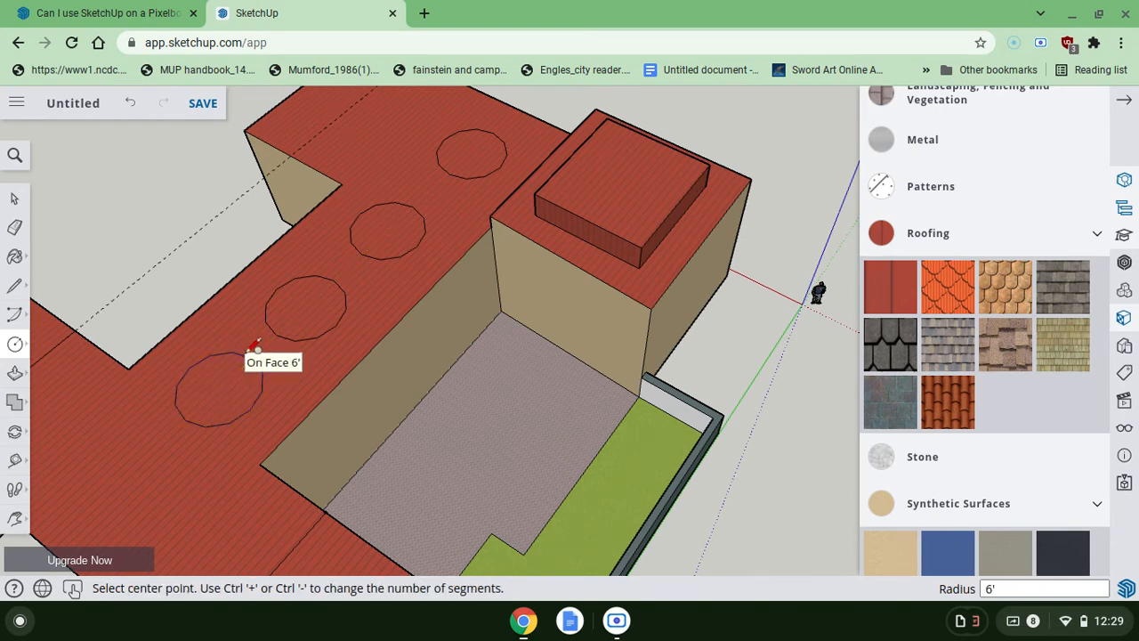
pyautogui.moveTo(116, 474); pyautogui.dragTo(116, 473, button='middle')
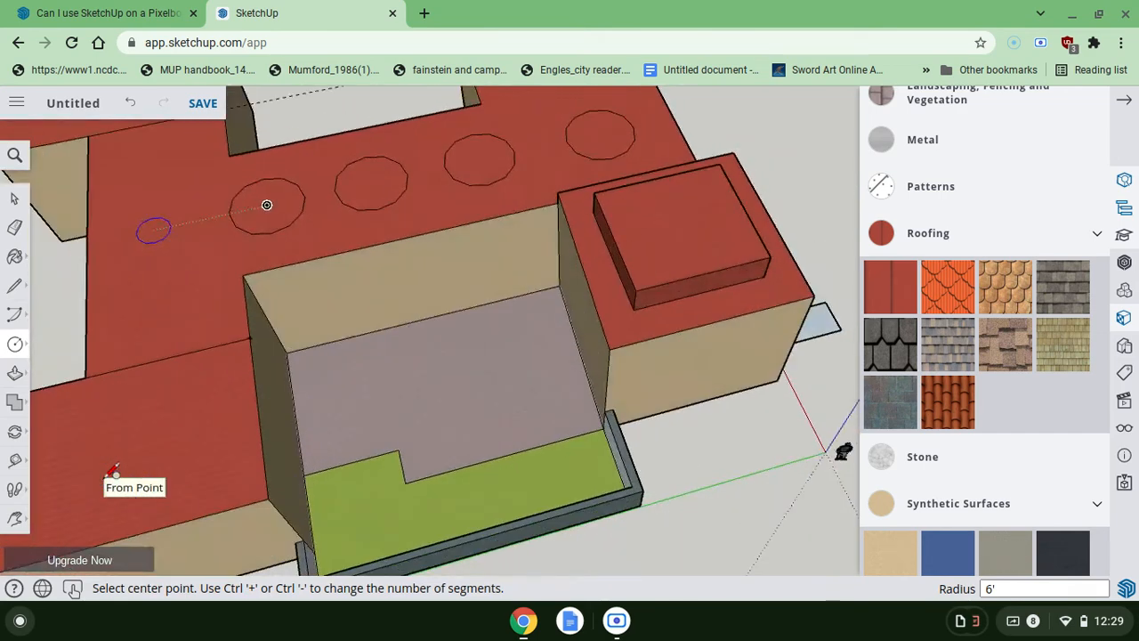
pyautogui.click(157, 224)
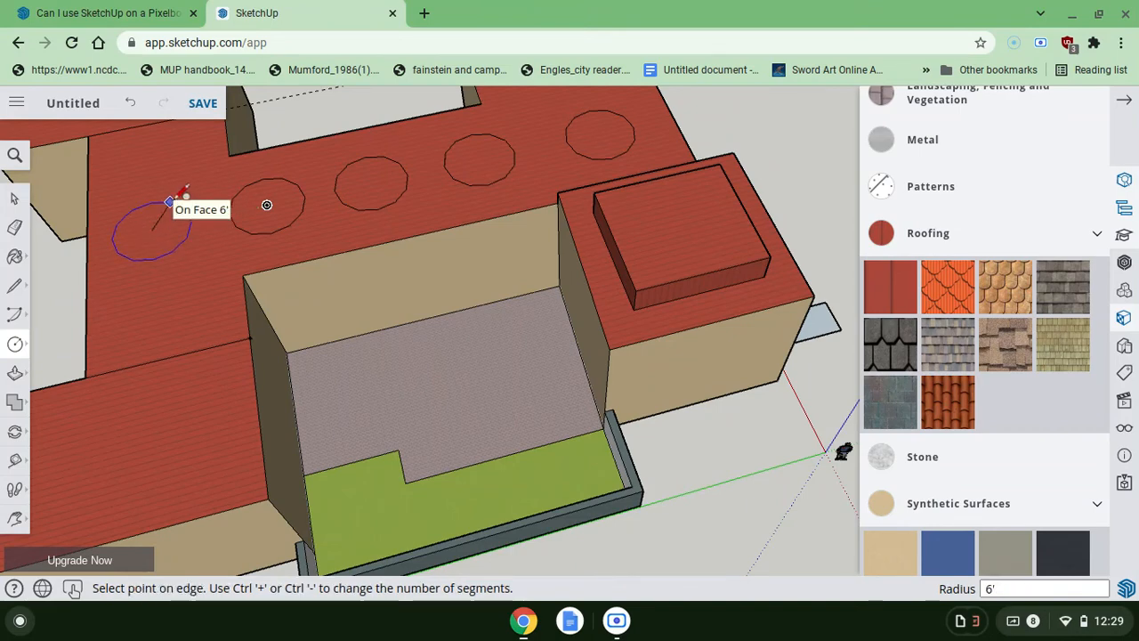
pyautogui.click(177, 197)
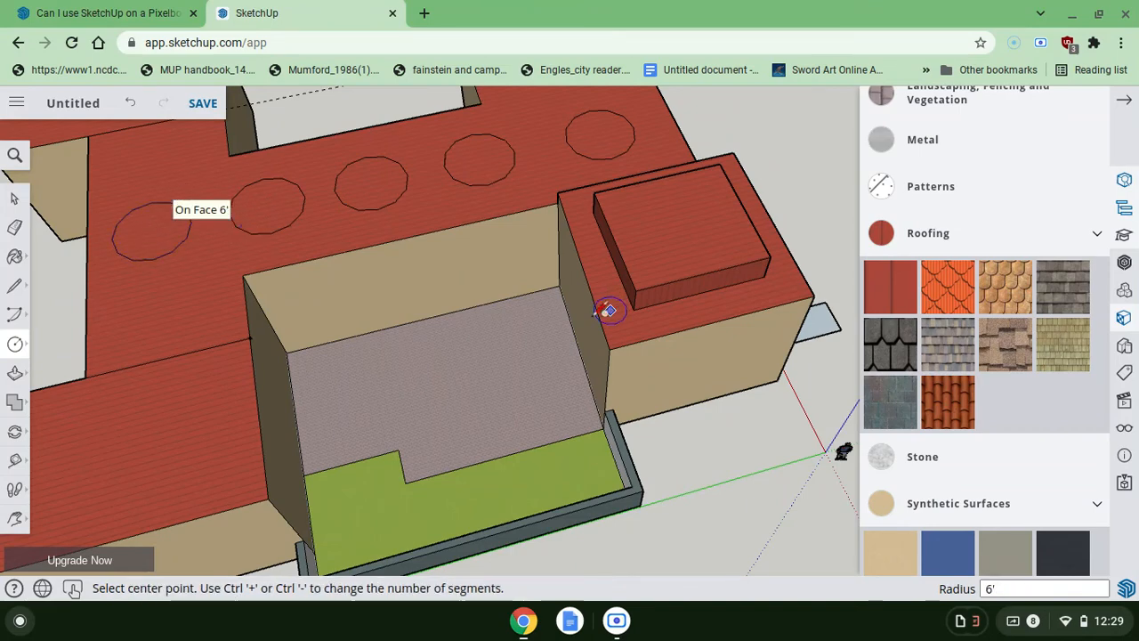
# - Pull the roof circle nearest the entrance block up about 4' 6" with Push/Pull
pyautogui.moveTo(606, 310); pyautogui.dragTo(564, 394, button='middle')
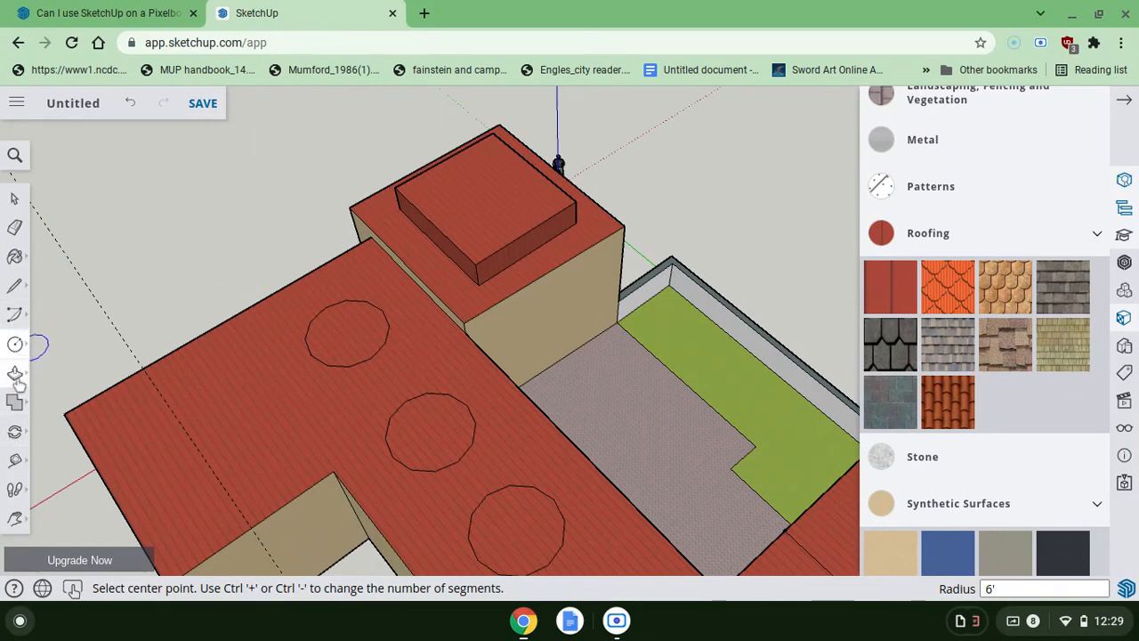
pyautogui.click(15, 373)
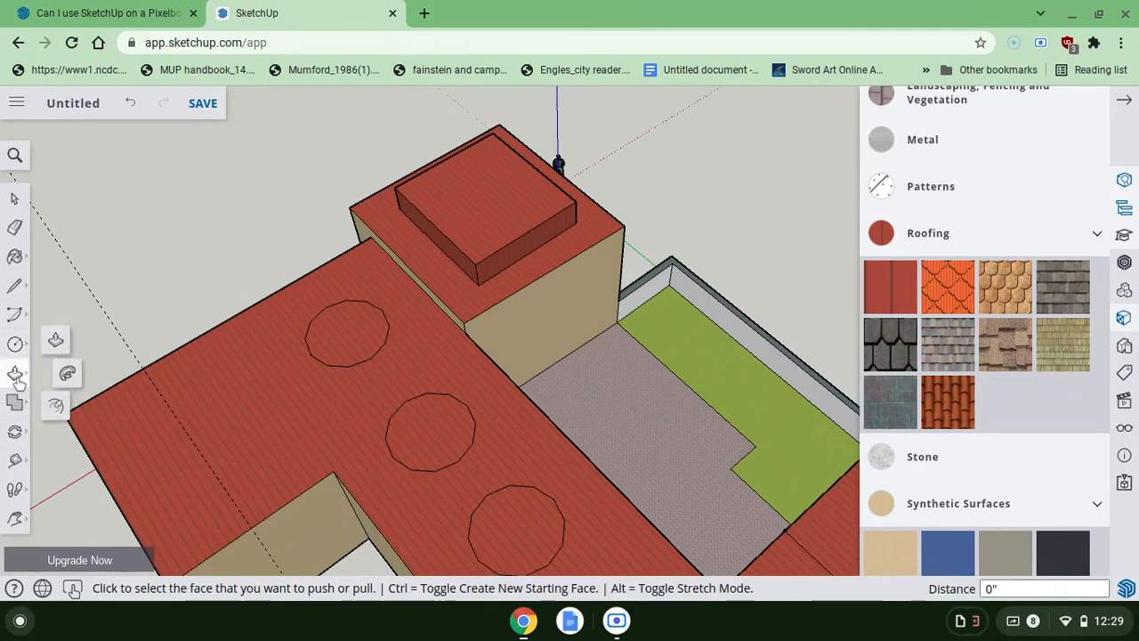
pyautogui.click(347, 326)
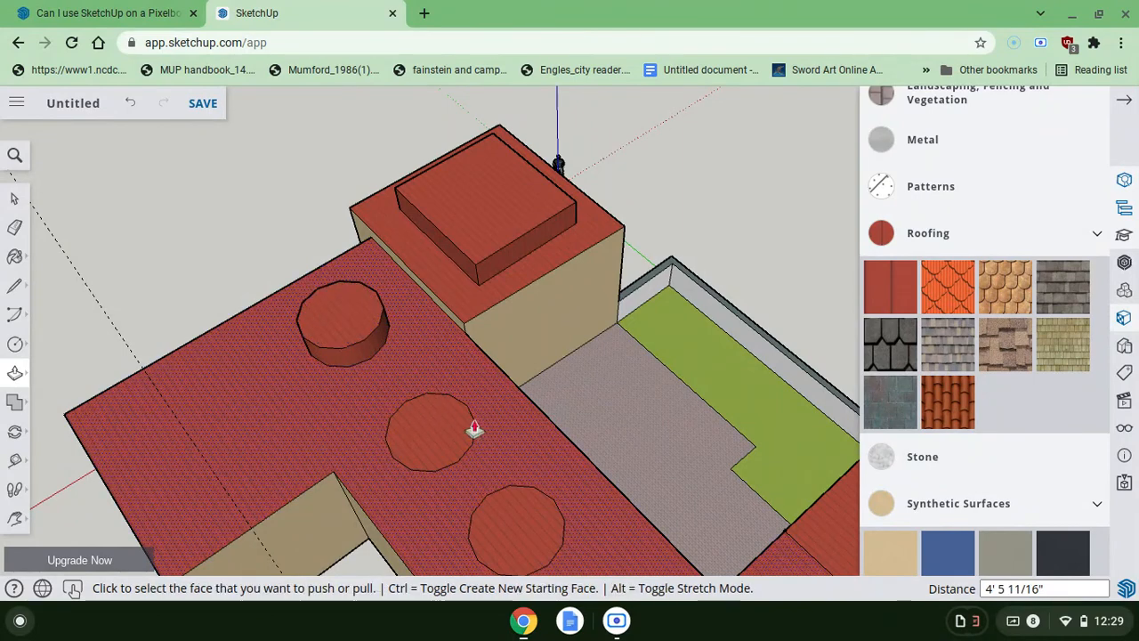
# - Pull the second circle in the roof row up 4' 5 11/16" to match the first cylinder's height
pyautogui.click(437, 427)
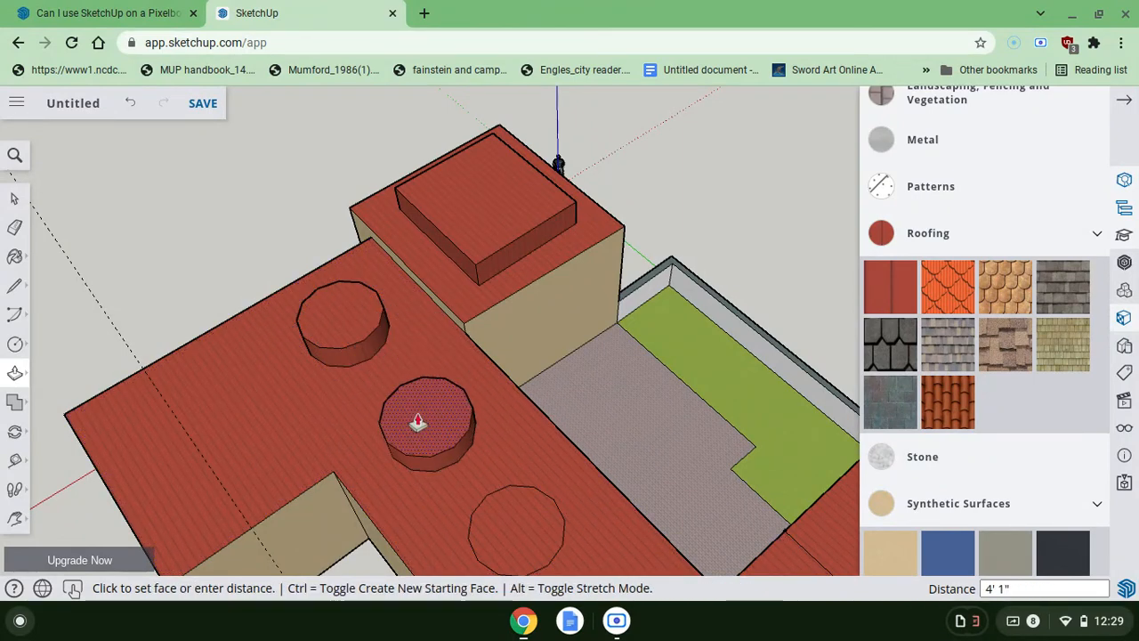
pyautogui.hscroll(10, 423, 410)
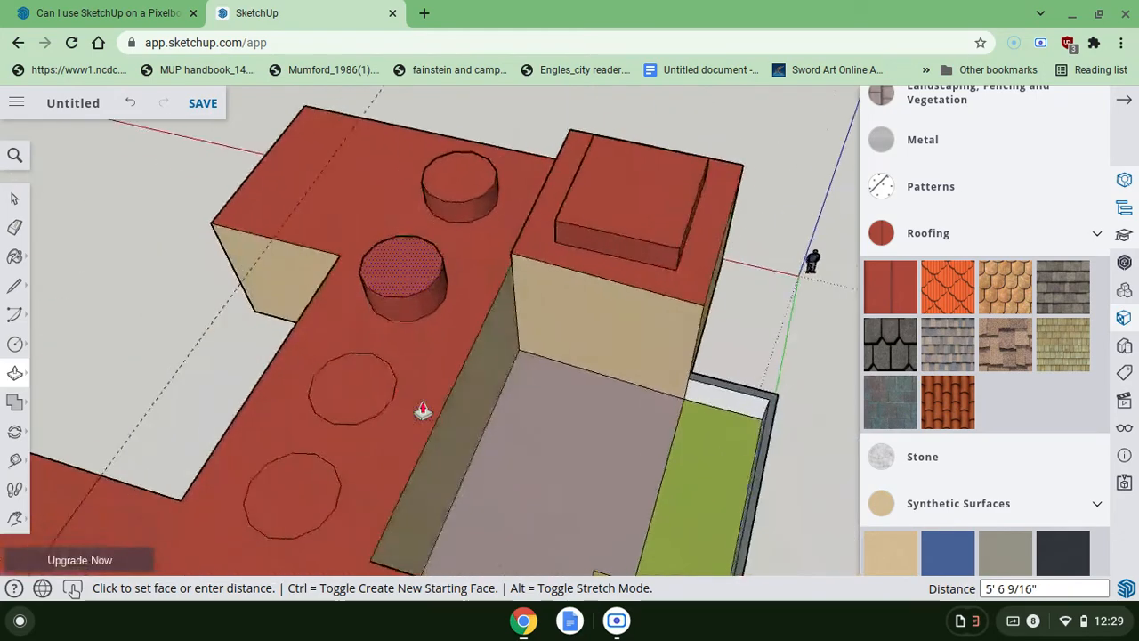
pyautogui.hscroll(4, 460, 345)
pyautogui.hscroll(4, 460, 345)
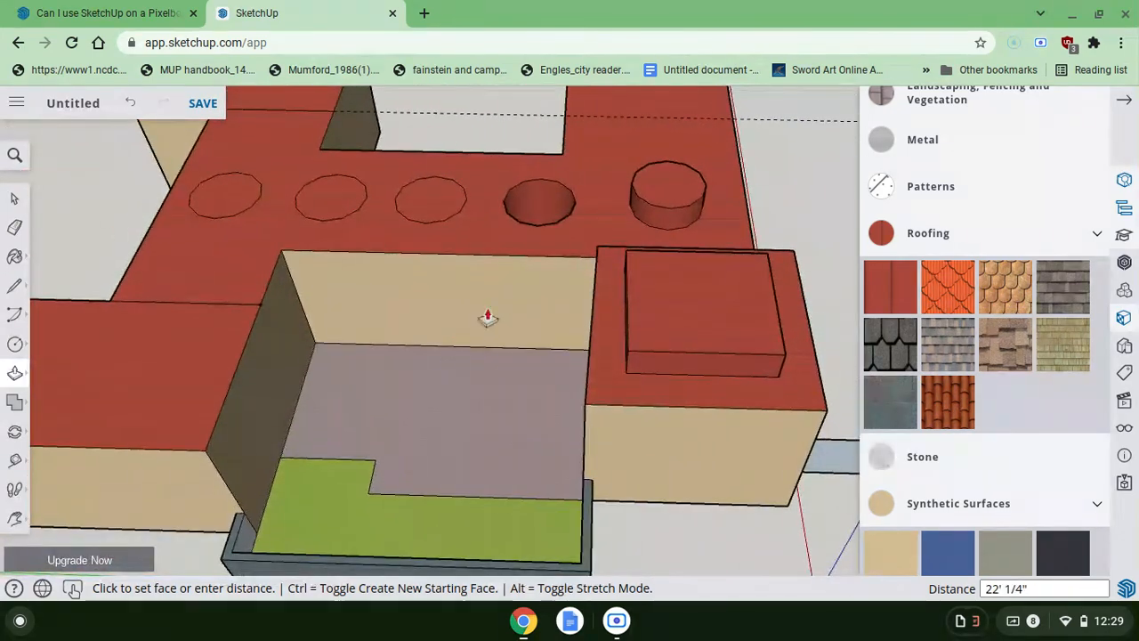
pyautogui.click(631, 189)
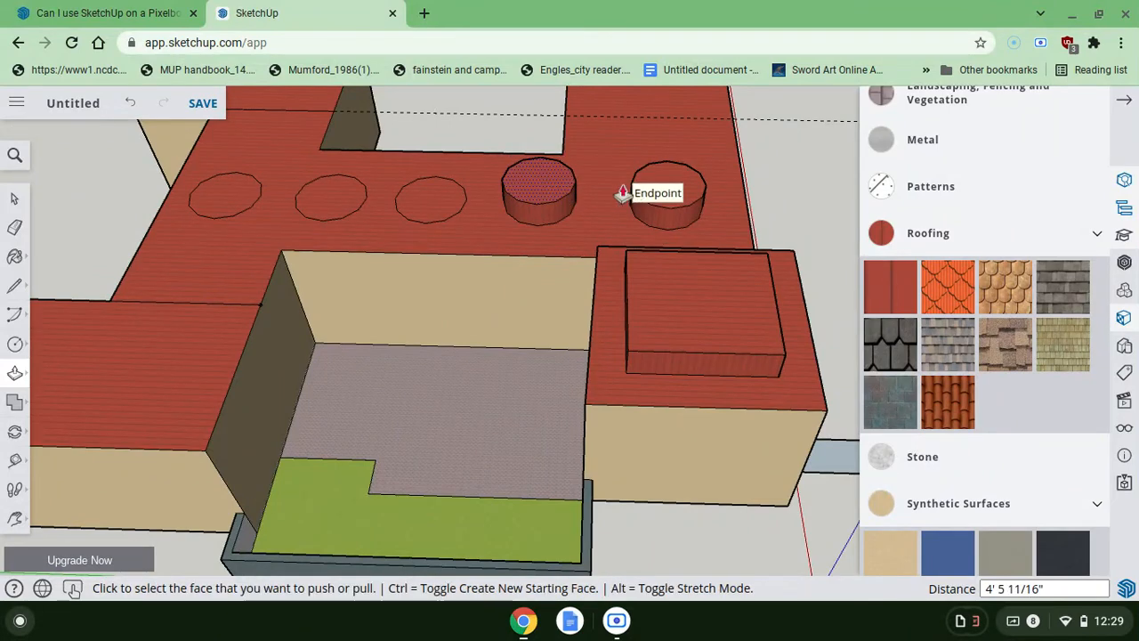
# - Pull the three remaining flat roof circles up 4' 5 11/16", level with the first two cylinders
pyautogui.click(430, 201)
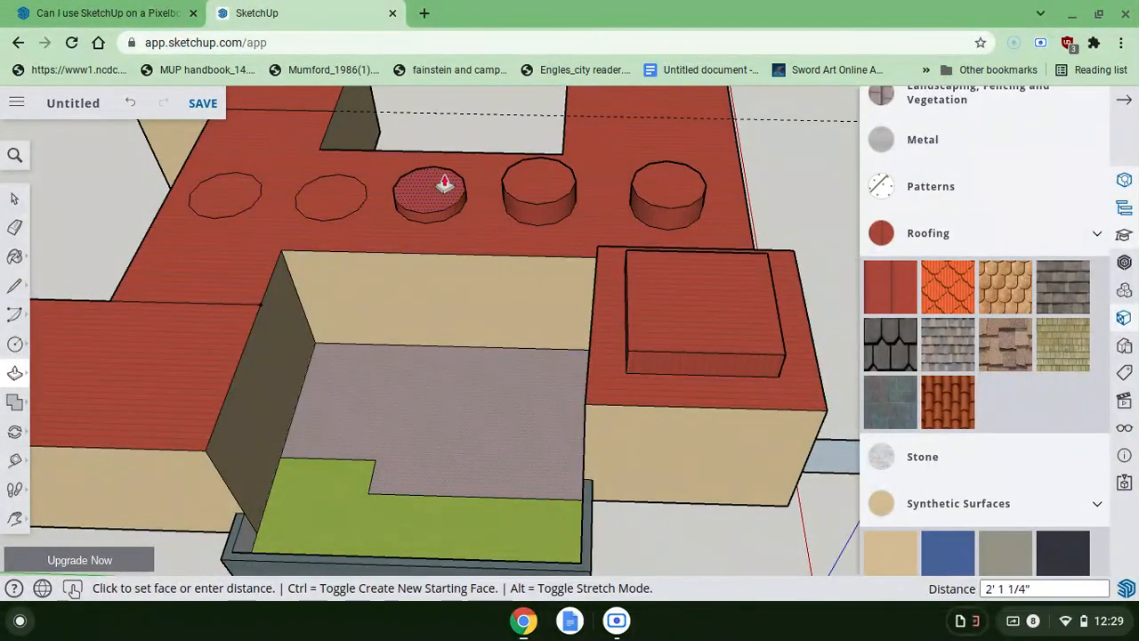
pyautogui.click(504, 188)
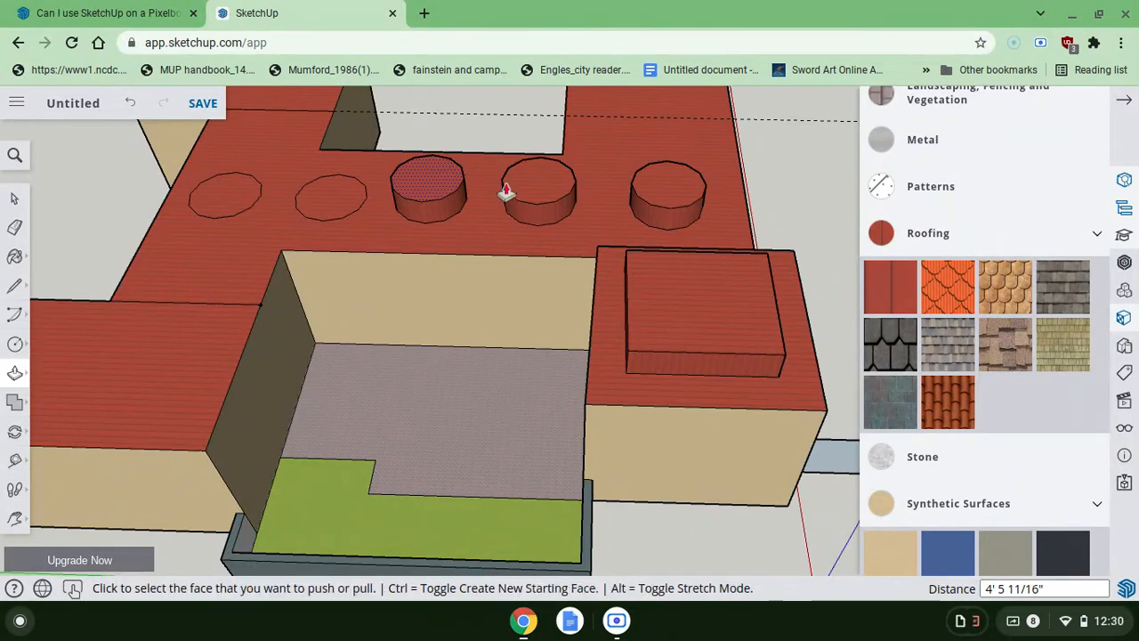
pyautogui.click(313, 197)
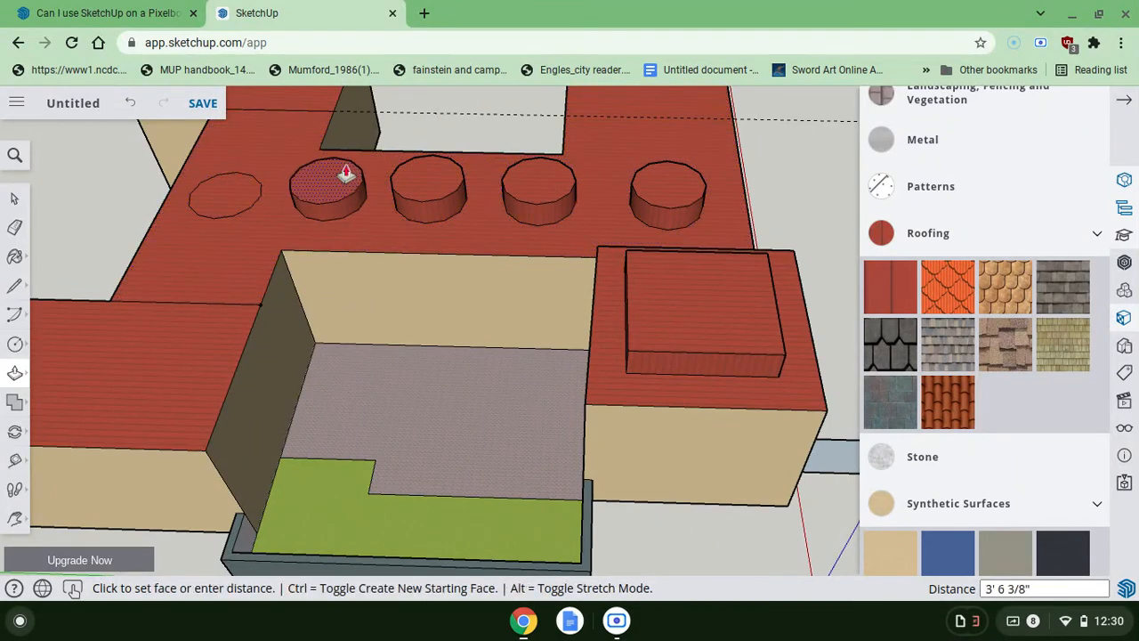
pyautogui.click(390, 182)
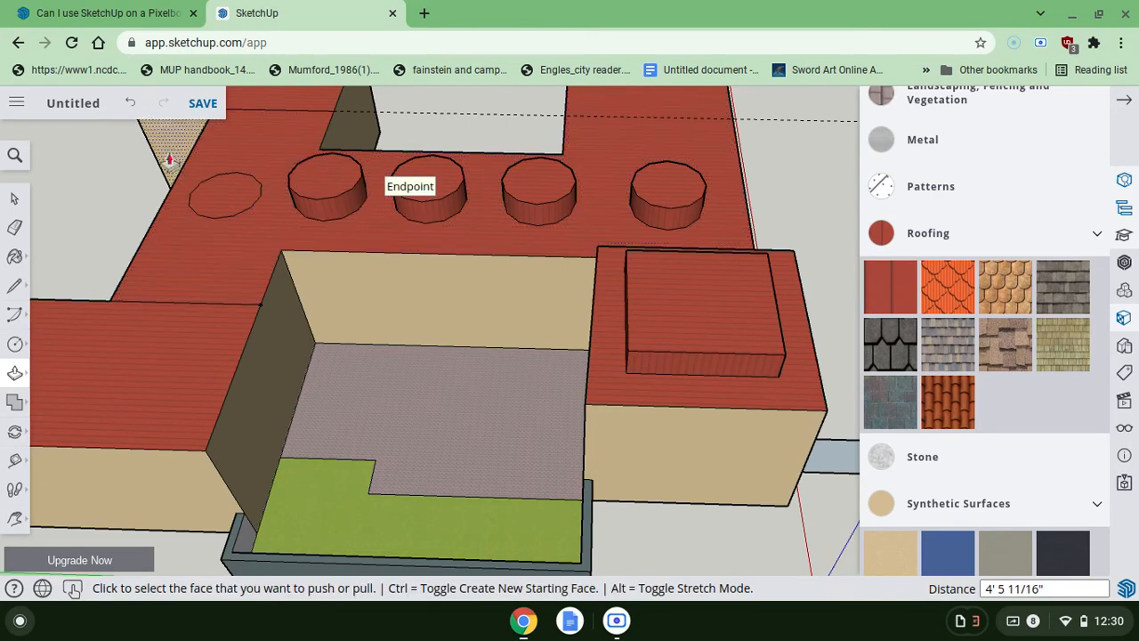
pyautogui.click(228, 195)
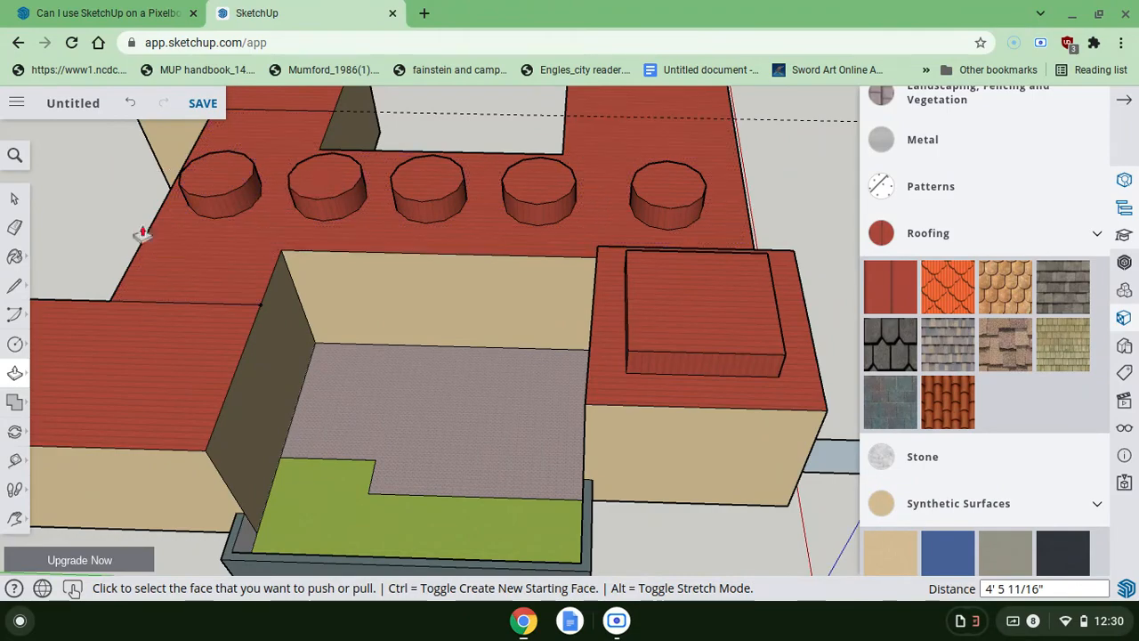
# - Paint the top of the roof cylinder nearest the entrance block with the grey mirror material from Glass and Mirrors
pyautogui.moveTo(641, 338); pyautogui.dragTo(643, 338, button='middle')
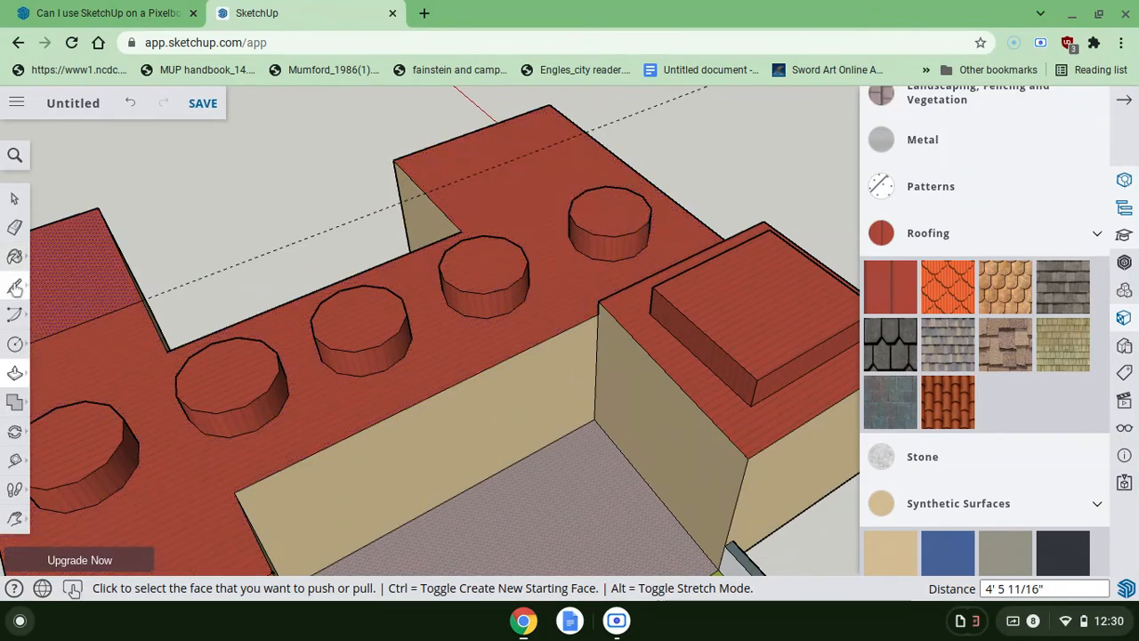
pyautogui.click(14, 227)
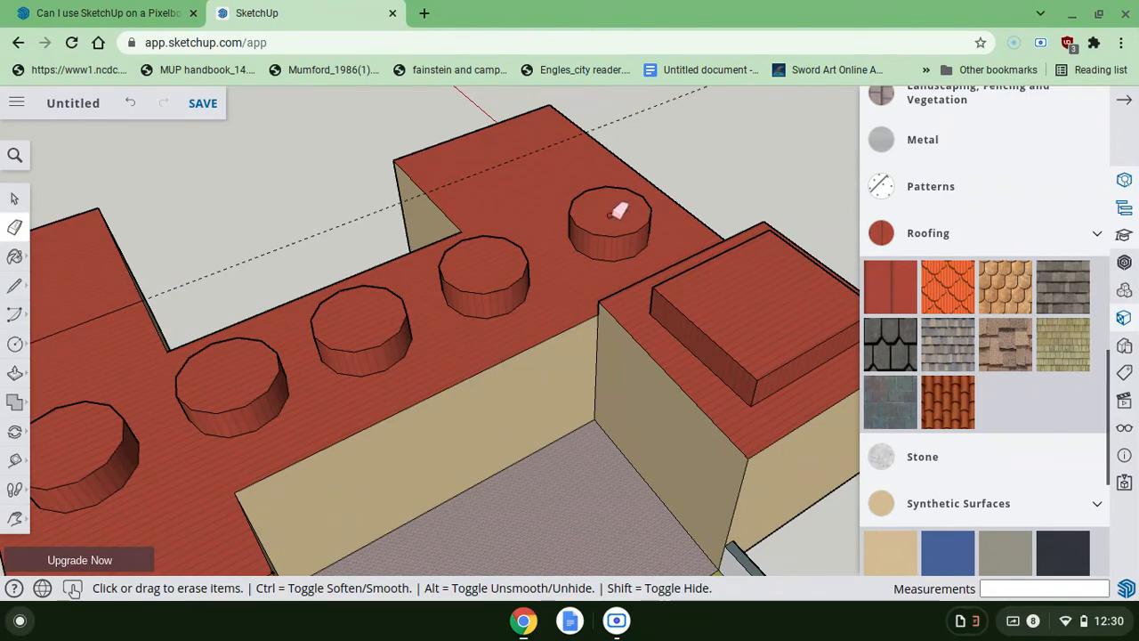
pyautogui.moveTo(614, 233)
pyautogui.mouseDown(button='middle')
pyautogui.moveTo(602, 264)
pyautogui.moveTo(490, 313)
pyautogui.mouseUp(button='middle')
pyautogui.moveTo(794, 355)
pyautogui.mouseDown(button='middle')
pyautogui.moveTo(623, 354)
pyautogui.moveTo(804, 346)
pyautogui.mouseUp(button='middle')
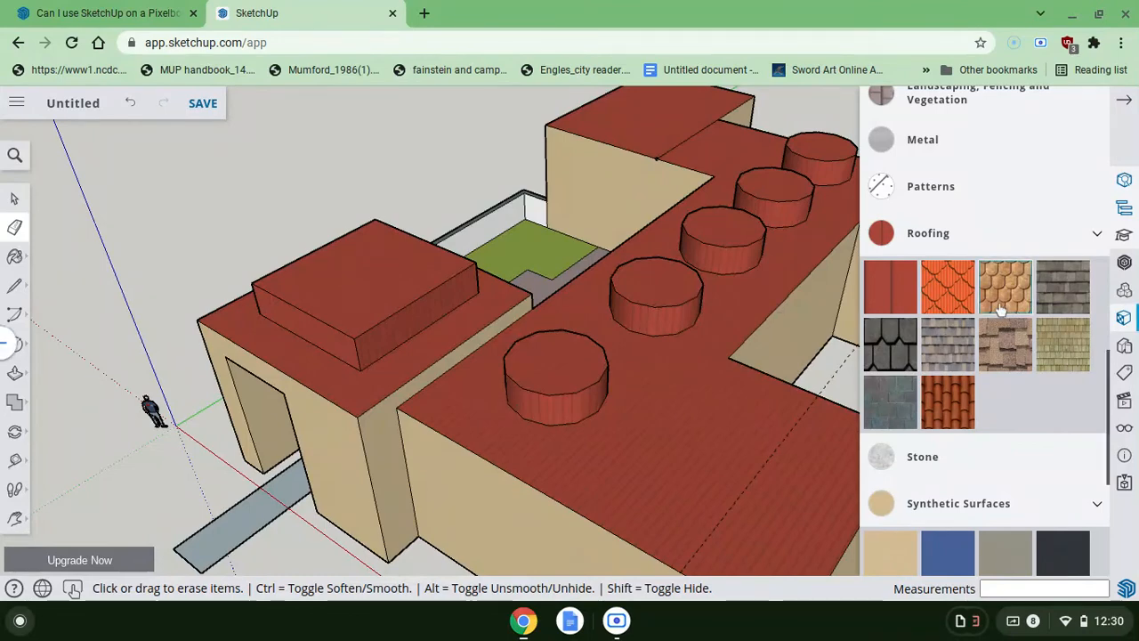
pyautogui.scroll(3, 985, 195)
pyautogui.scroll(1, 985, 194)
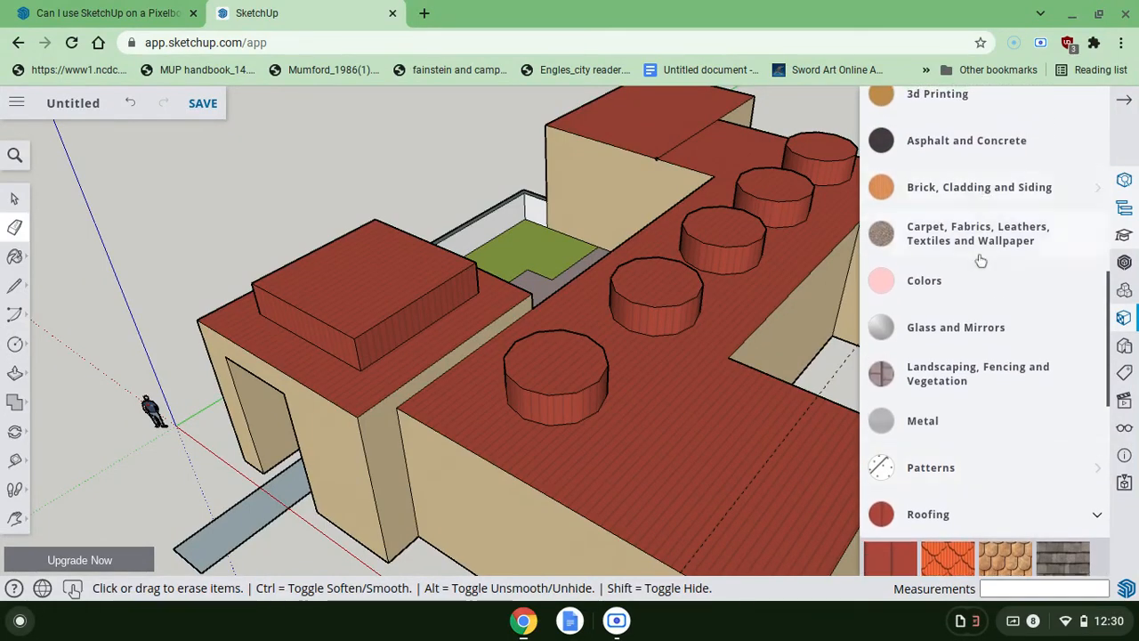
pyautogui.click(968, 330)
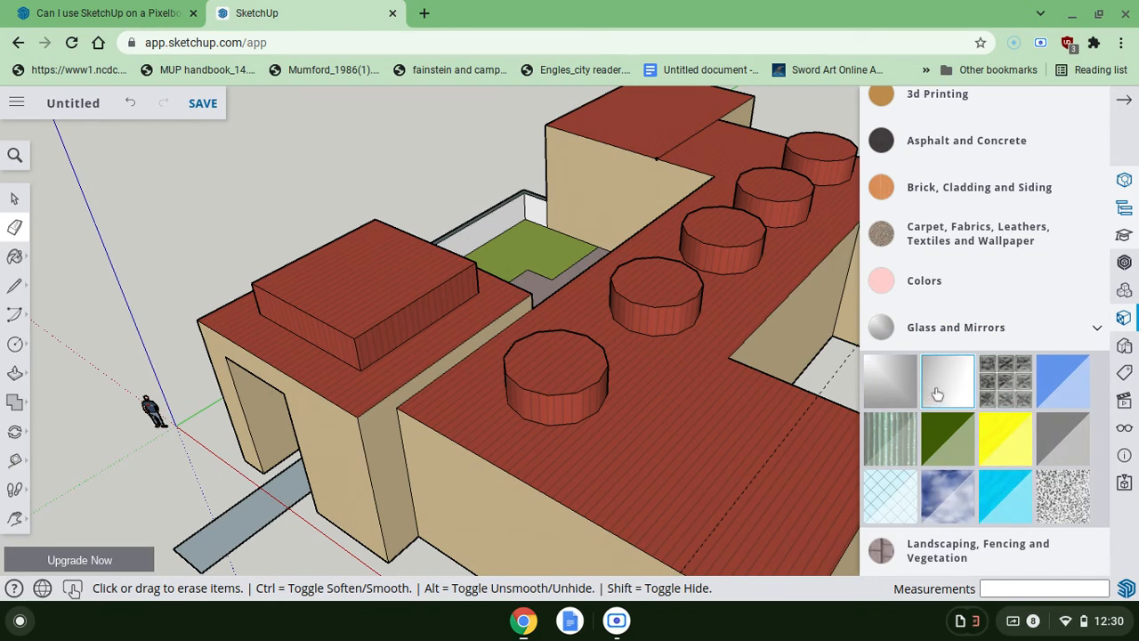
pyautogui.click(905, 384)
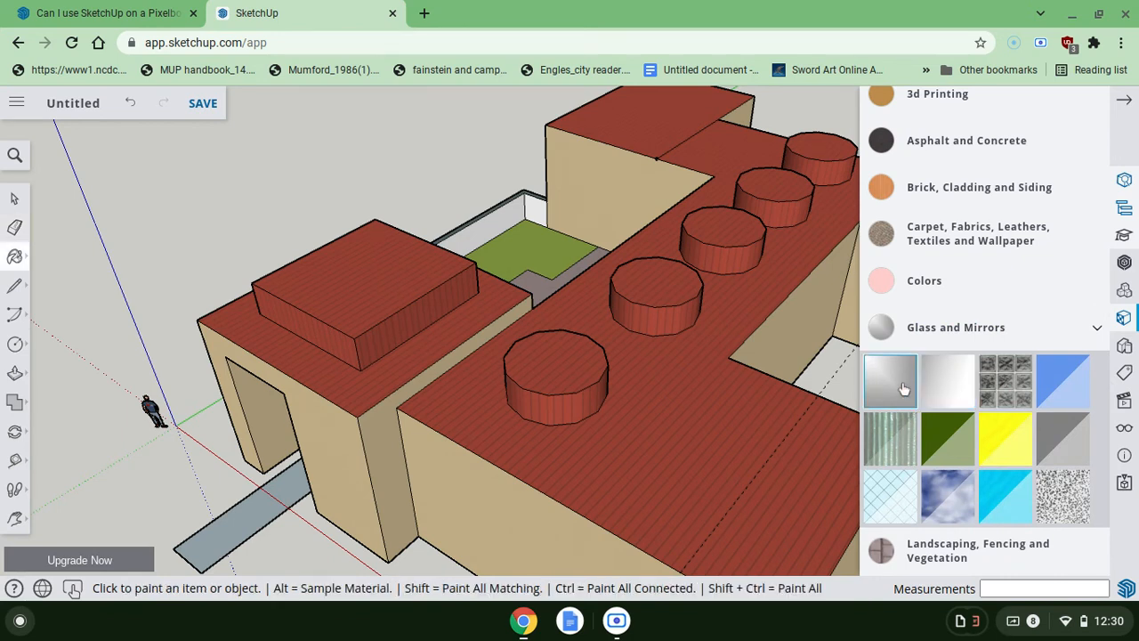
pyautogui.click(566, 358)
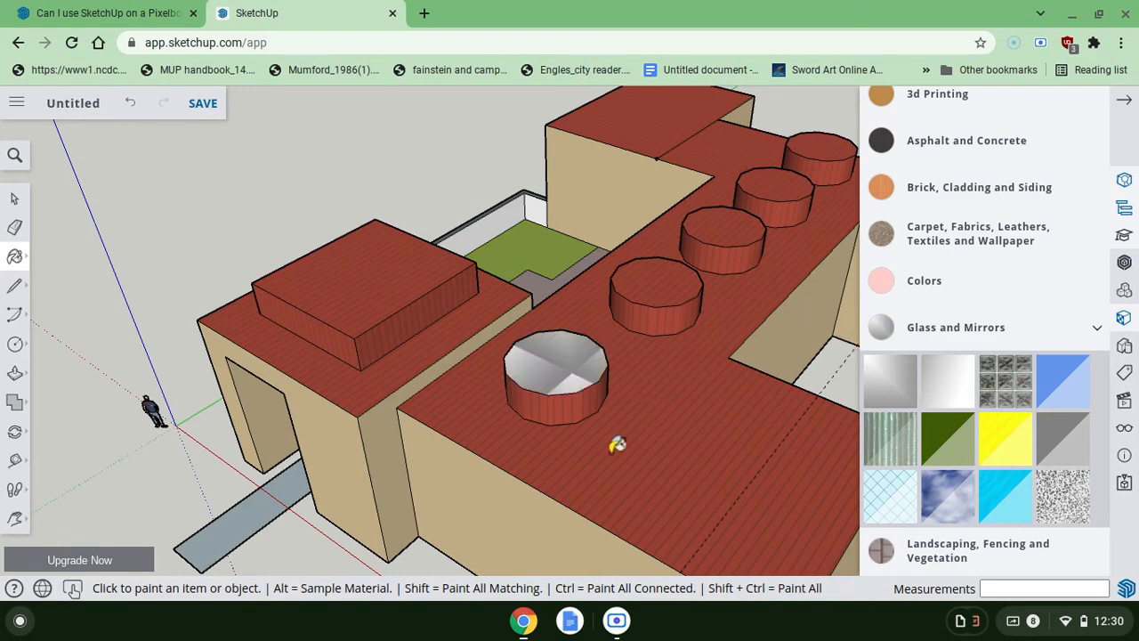
# - Repaint the top of the cylinder nearest the entrance block with the Mirror 02 material
pyautogui.moveTo(618, 445)
pyautogui.mouseDown(button='middle')
pyautogui.moveTo(485, 525)
pyautogui.moveTo(374, 494)
pyautogui.moveTo(367, 472)
pyautogui.moveTo(405, 449)
pyautogui.mouseUp(button='middle')
pyautogui.click(966, 373)
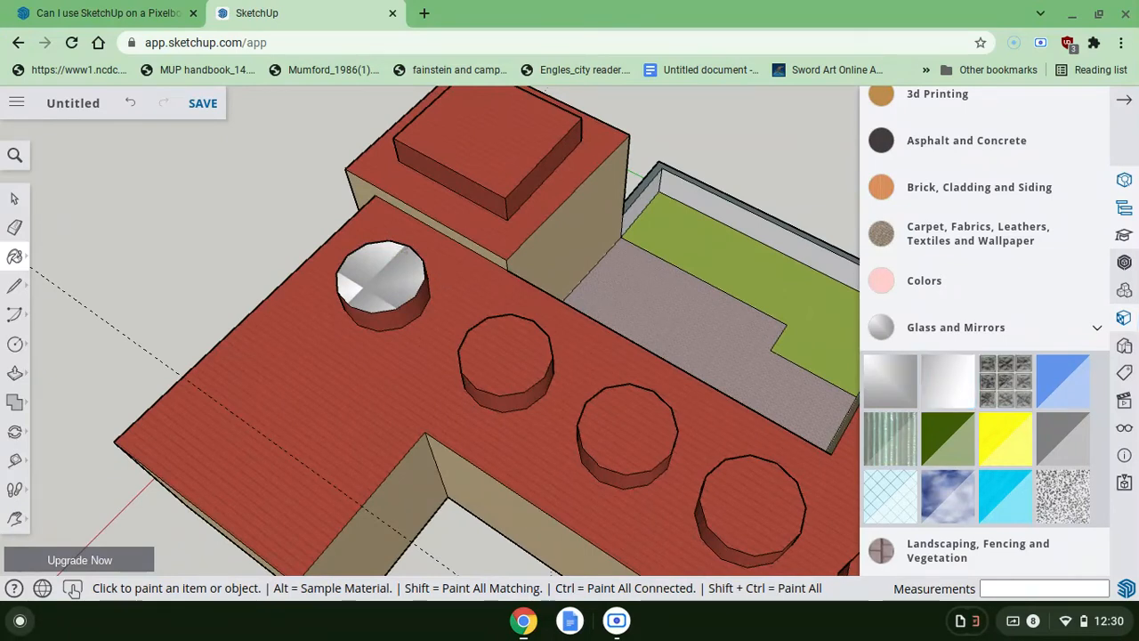
pyautogui.click(401, 256)
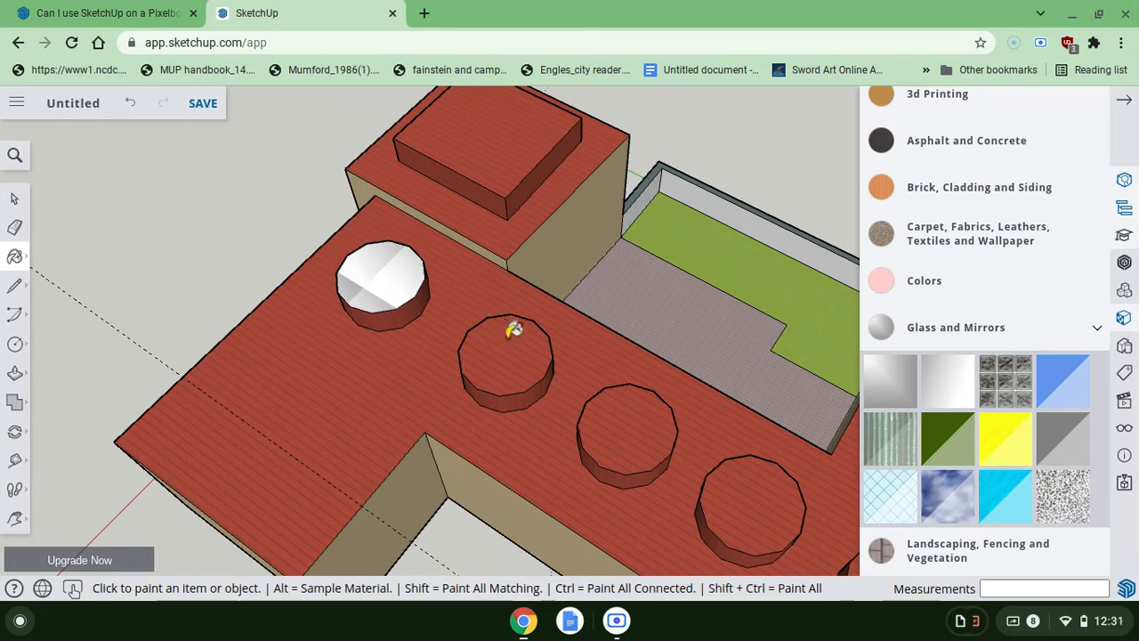
# - Paint the top of the cylinder nearest the entrance block with the cloudy sky-reflection glass material
pyautogui.click(1005, 438)
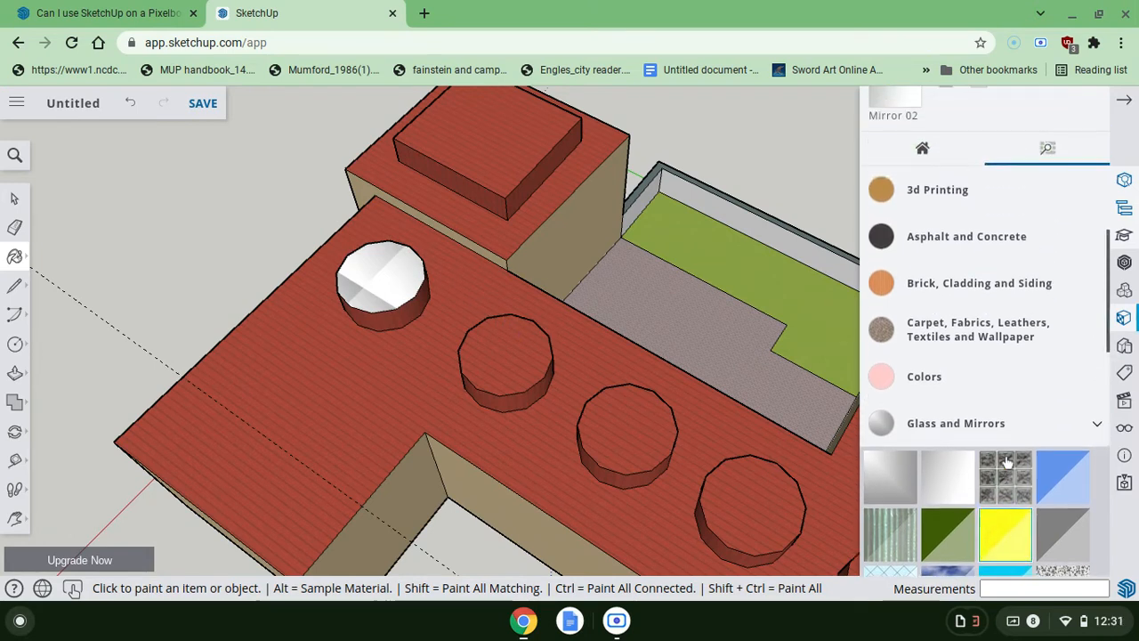
pyautogui.scroll(-4, 1007, 463)
pyautogui.click(957, 336)
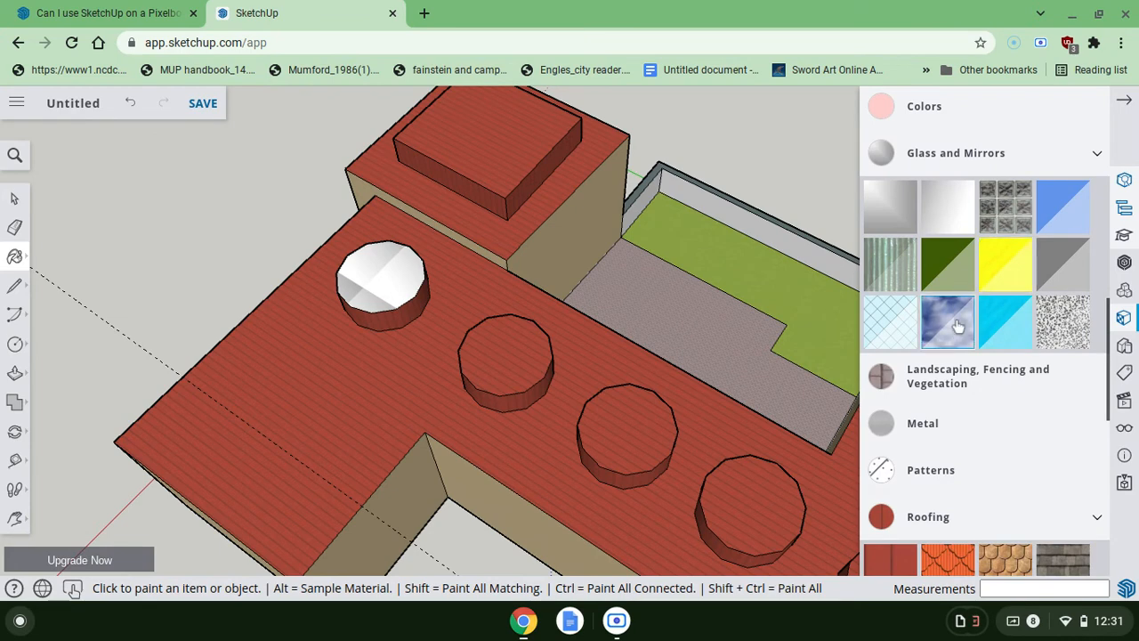
pyautogui.scroll(-2, 958, 327)
pyautogui.scroll(2, 957, 327)
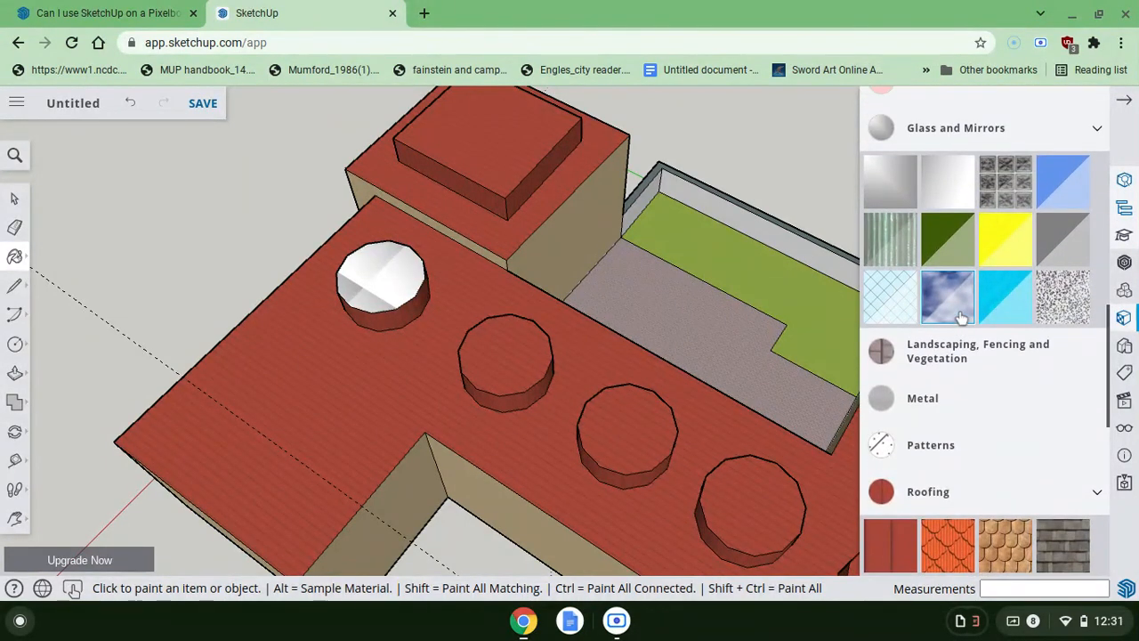
pyautogui.click(395, 285)
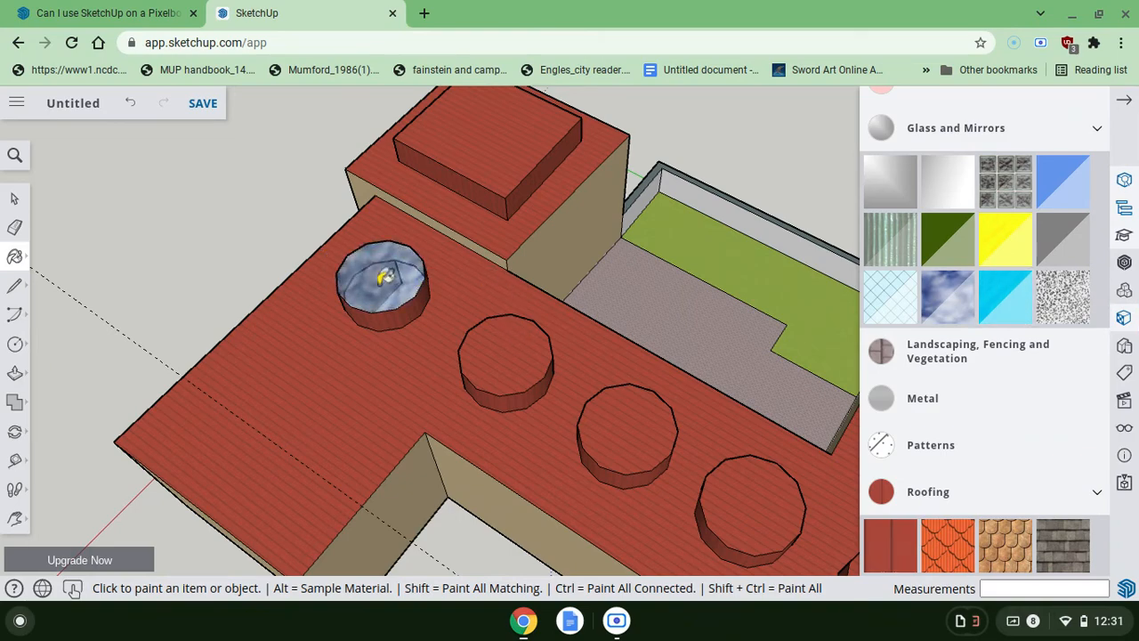
# - Paint the tops of the other four roof cylinders with the same cloudy sky-reflection glass
pyautogui.moveTo(384, 276); pyautogui.dragTo(384, 299, button='middle')
pyautogui.moveTo(780, 364); pyautogui.dragTo(778, 364, button='middle')
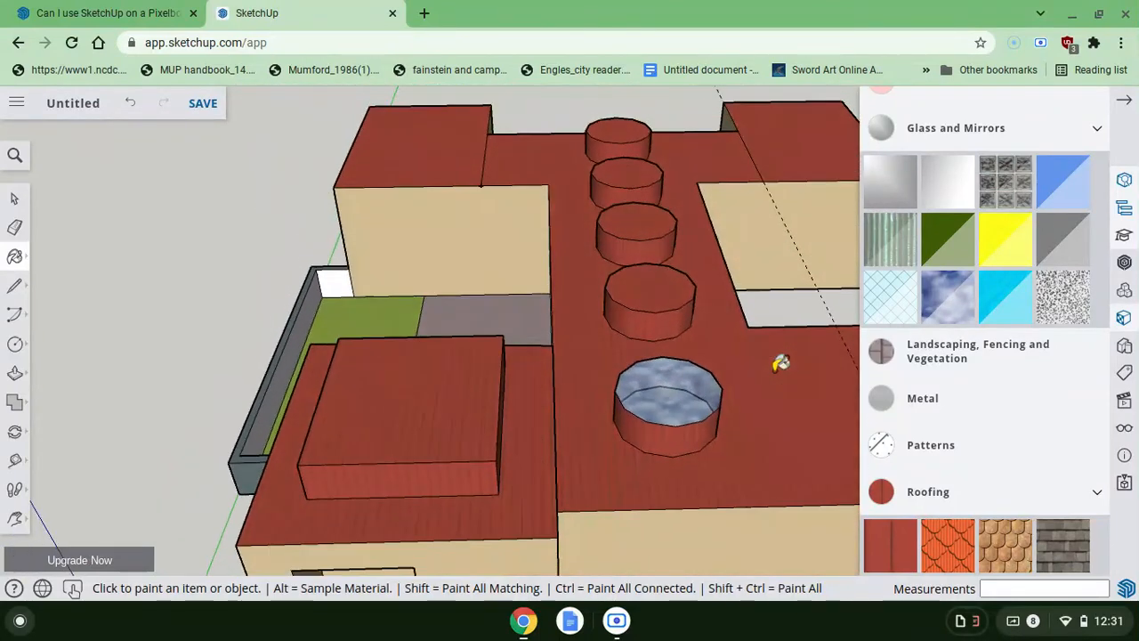
pyautogui.click(651, 291)
pyautogui.click(655, 222)
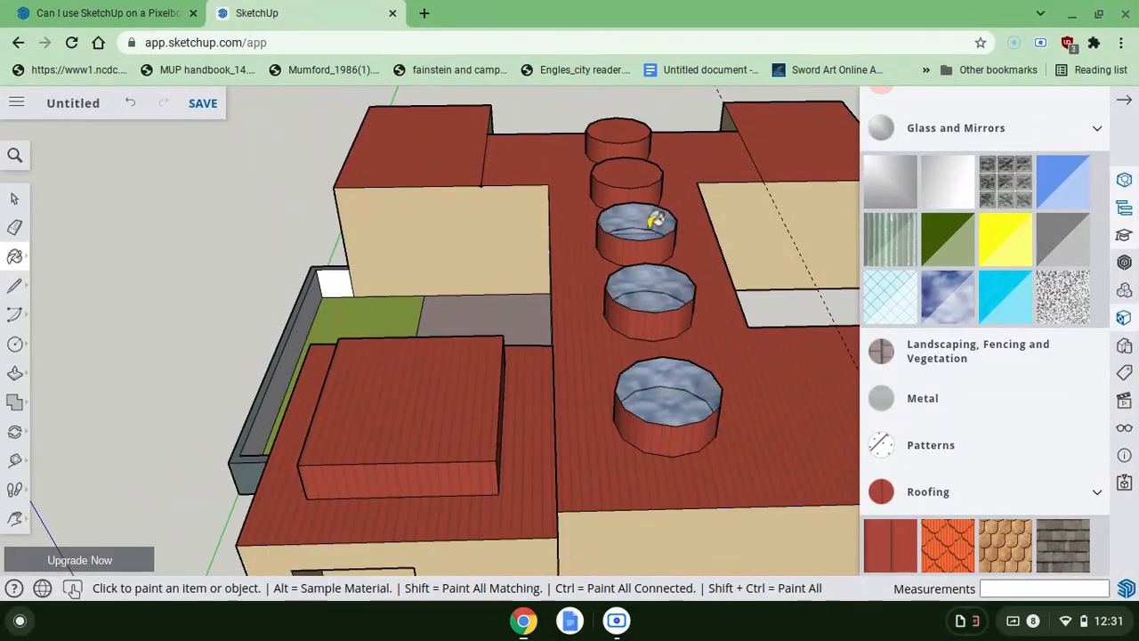
pyautogui.click(647, 176)
pyautogui.click(637, 125)
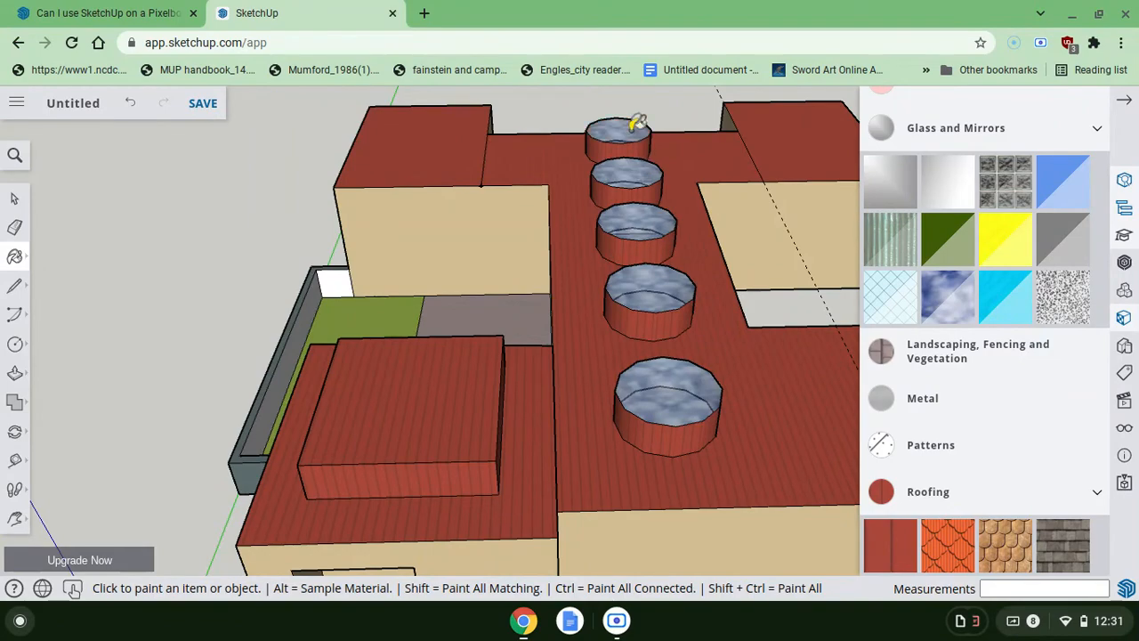
# - Try the translucent cyan glass on the side of the cylinder nearest the entrance block, and undo it
pyautogui.moveTo(638, 125)
pyautogui.mouseDown(button='middle')
pyautogui.moveTo(623, 119)
pyautogui.moveTo(637, 125)
pyautogui.mouseUp(button='middle')
pyautogui.moveTo(623, 240); pyautogui.dragTo(635, 191, button='middle')
pyautogui.moveTo(374, 267); pyautogui.dragTo(513, 315, button='middle')
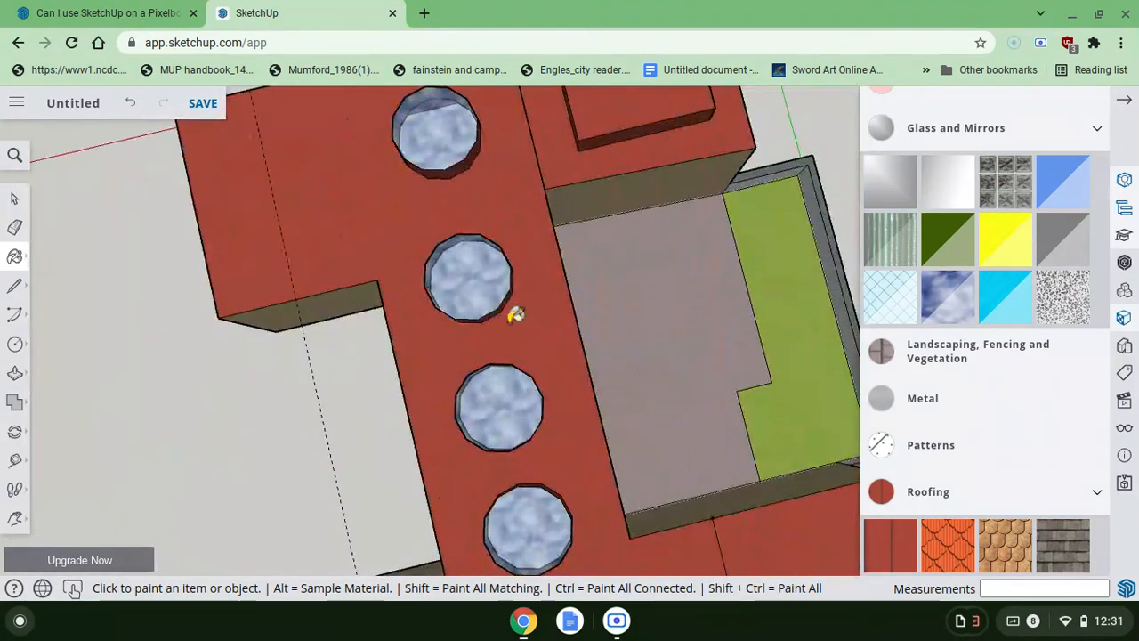
pyautogui.moveTo(456, 395); pyautogui.dragTo(663, 388, button='middle')
pyautogui.moveTo(534, 342)
pyautogui.mouseDown(button='middle')
pyautogui.moveTo(554, 343)
pyautogui.moveTo(376, 354)
pyautogui.mouseUp(button='middle')
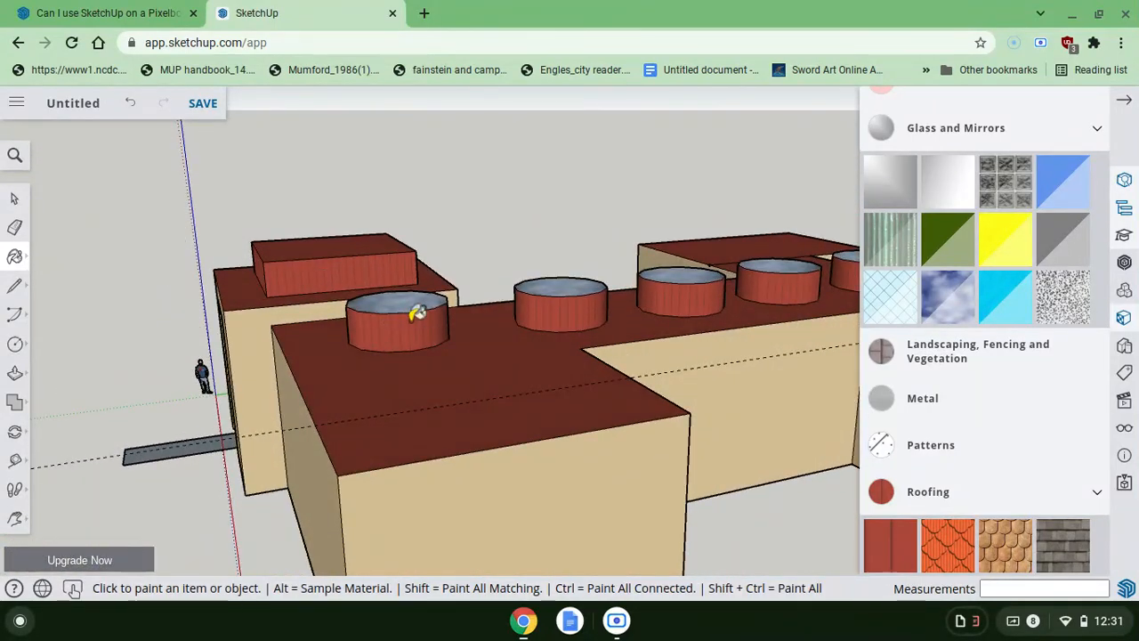
pyautogui.click(1005, 239)
pyautogui.scroll(2, 995, 253)
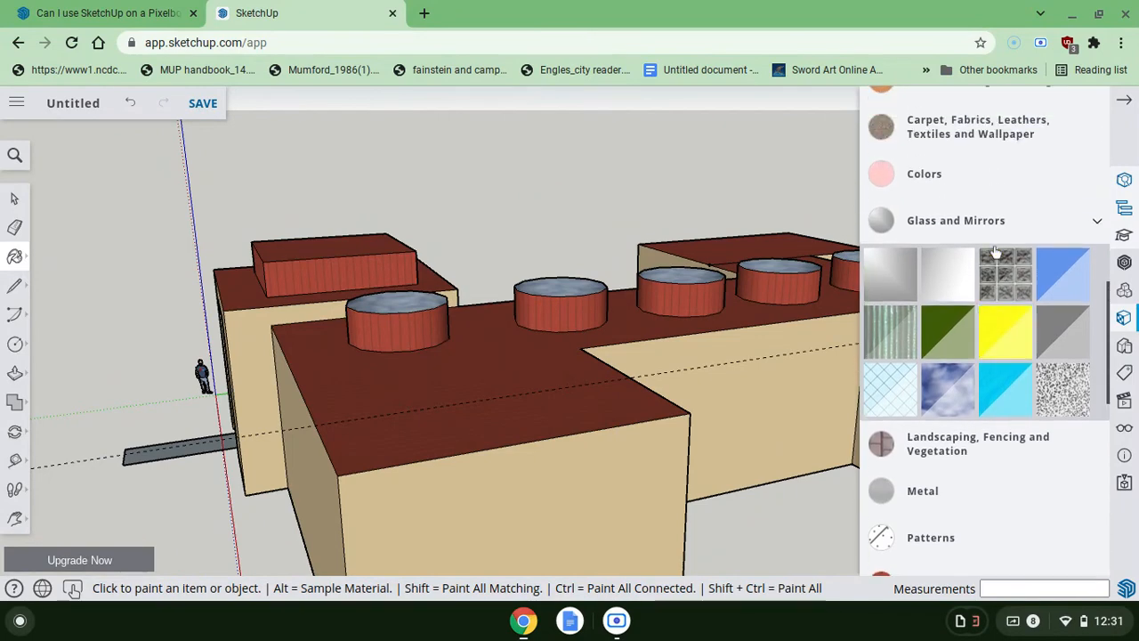
pyautogui.click(392, 320)
pyautogui.moveTo(392, 321); pyautogui.dragTo(356, 354, button='middle')
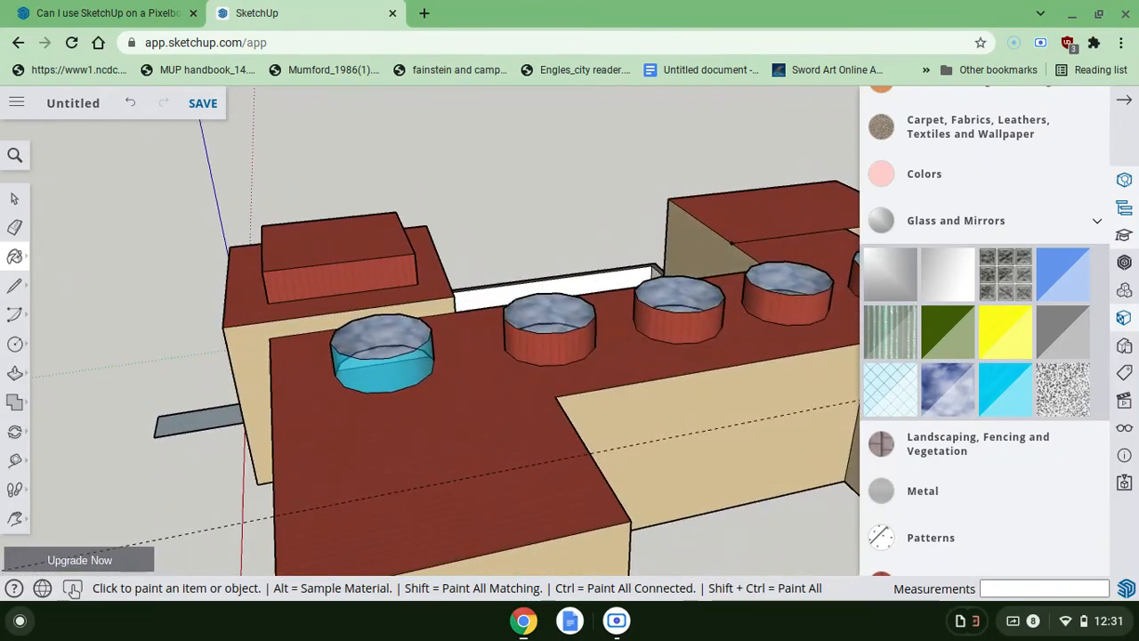
pyautogui.click(131, 104)
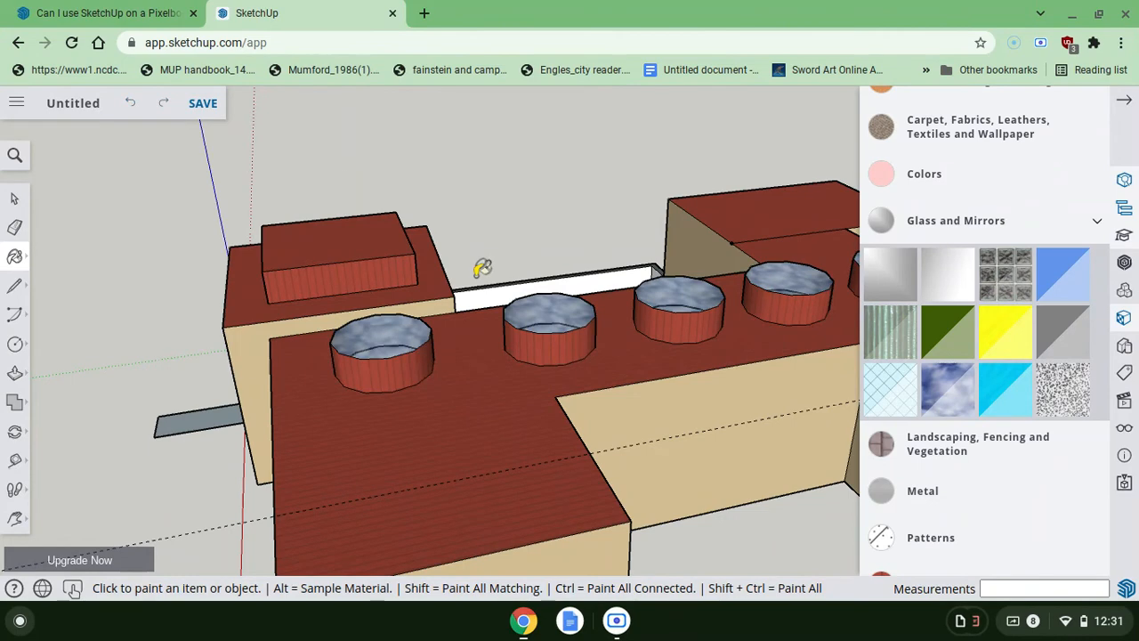
# - Paint the sides of all five roof cylinders with a white material
pyautogui.moveTo(478, 264); pyautogui.dragTo(480, 267, button='middle')
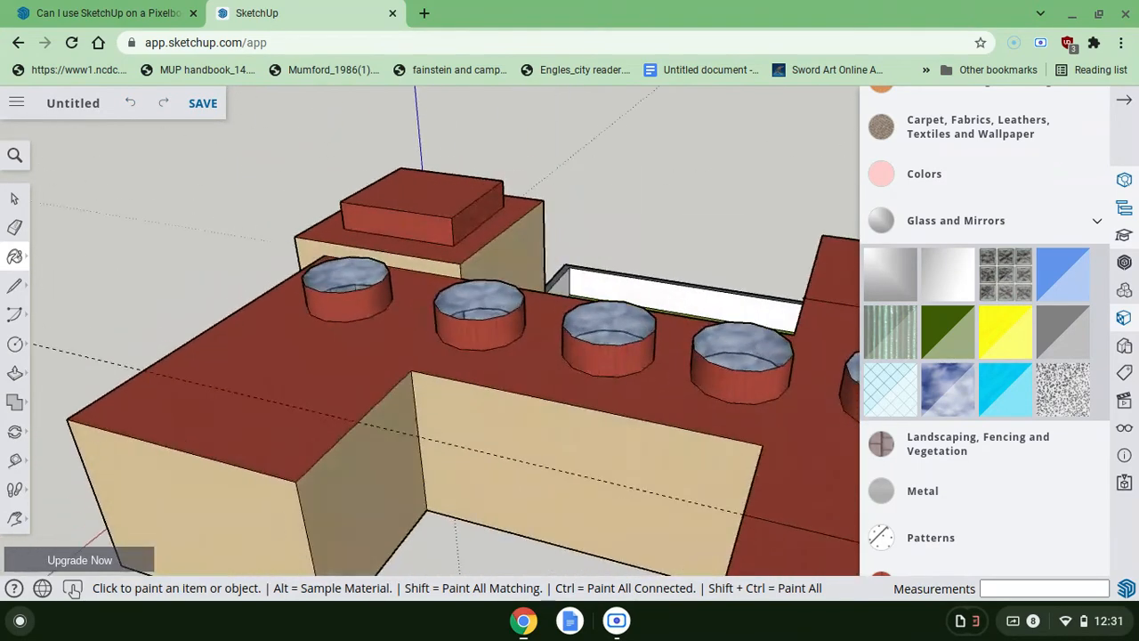
pyautogui.click(347, 295)
pyautogui.click(469, 323)
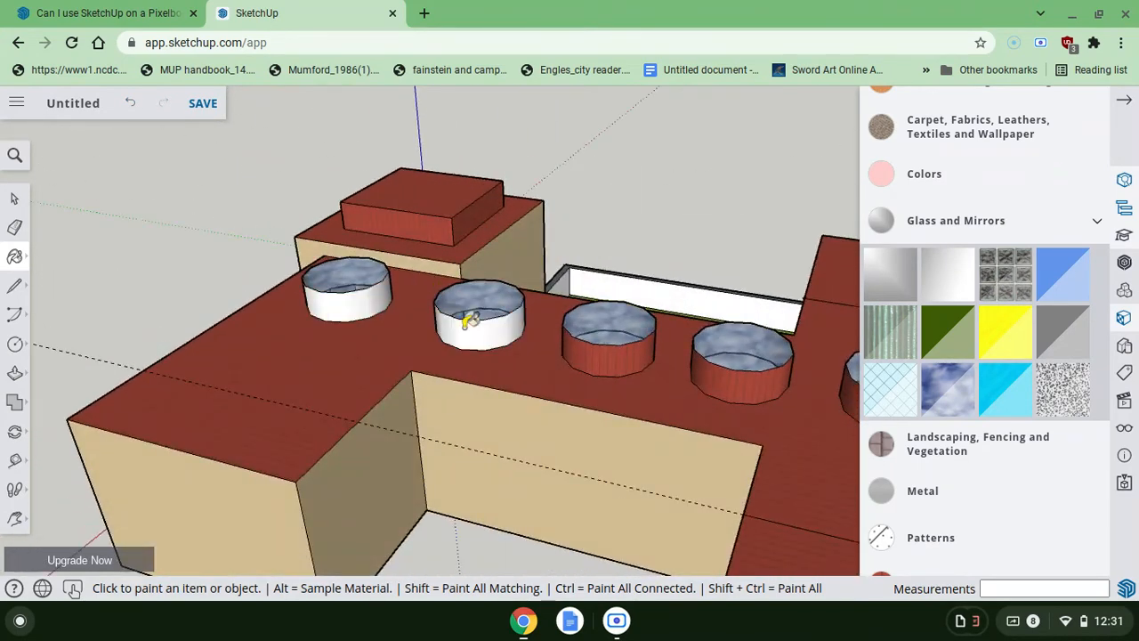
pyautogui.click(649, 357)
pyautogui.click(771, 374)
pyautogui.moveTo(771, 374); pyautogui.dragTo(776, 374, button='middle')
pyautogui.click(476, 497)
pyautogui.moveTo(475, 497); pyautogui.dragTo(472, 502, button='middle')
pyautogui.moveTo(382, 530); pyautogui.dragTo(472, 504, button='middle')
pyautogui.scroll(-5, 471, 505)
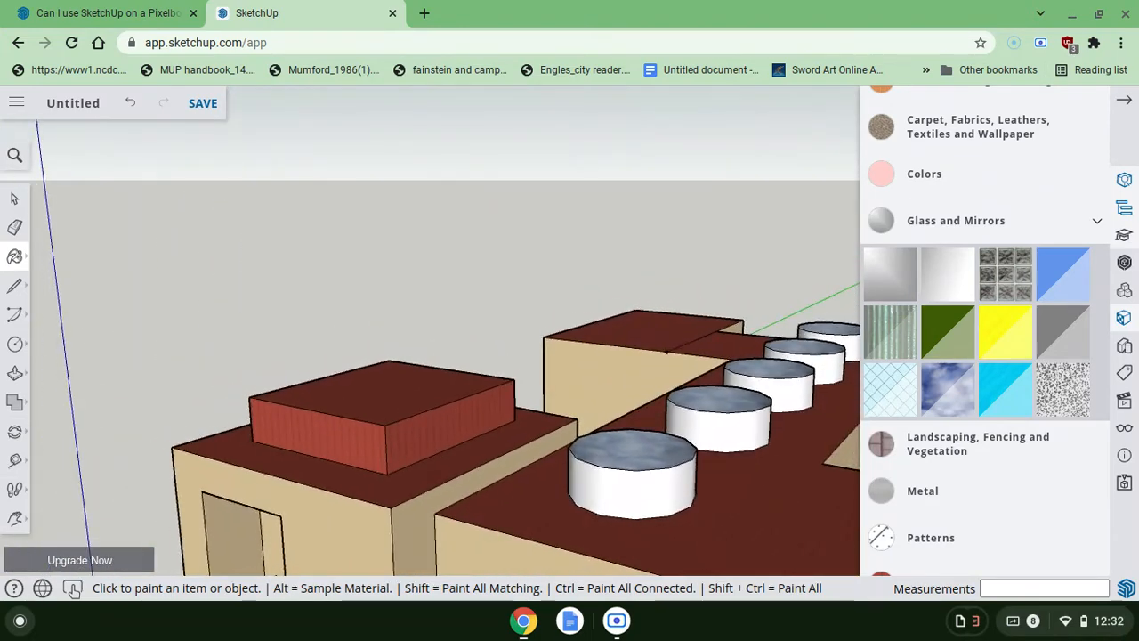
pyautogui.scroll(-5, 476, 504)
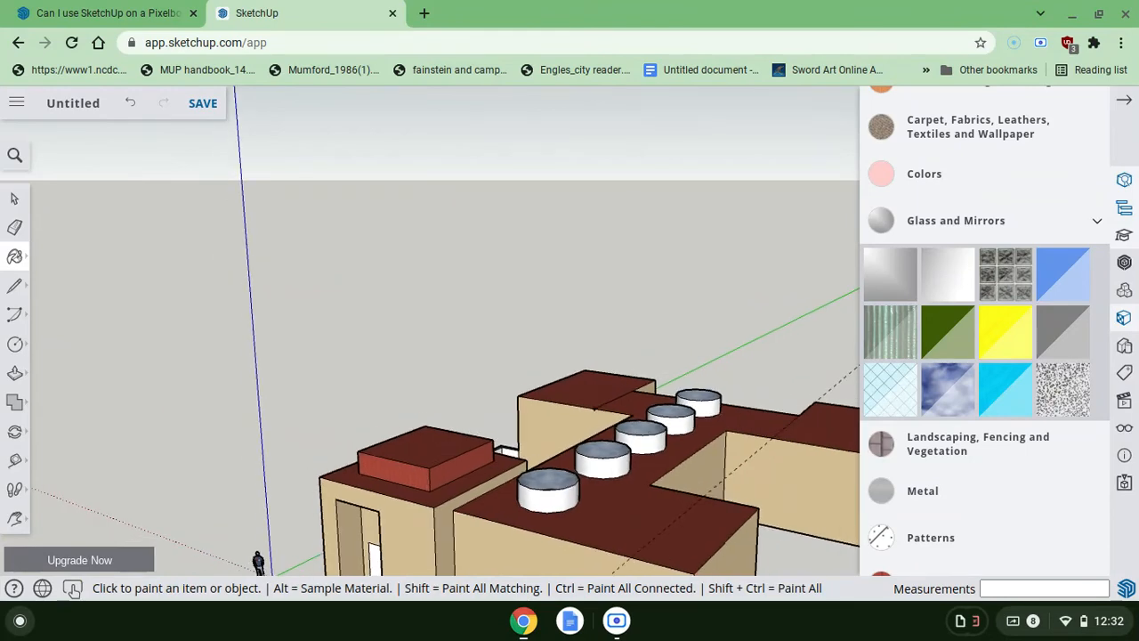
pyautogui.scroll(-4, 476, 503)
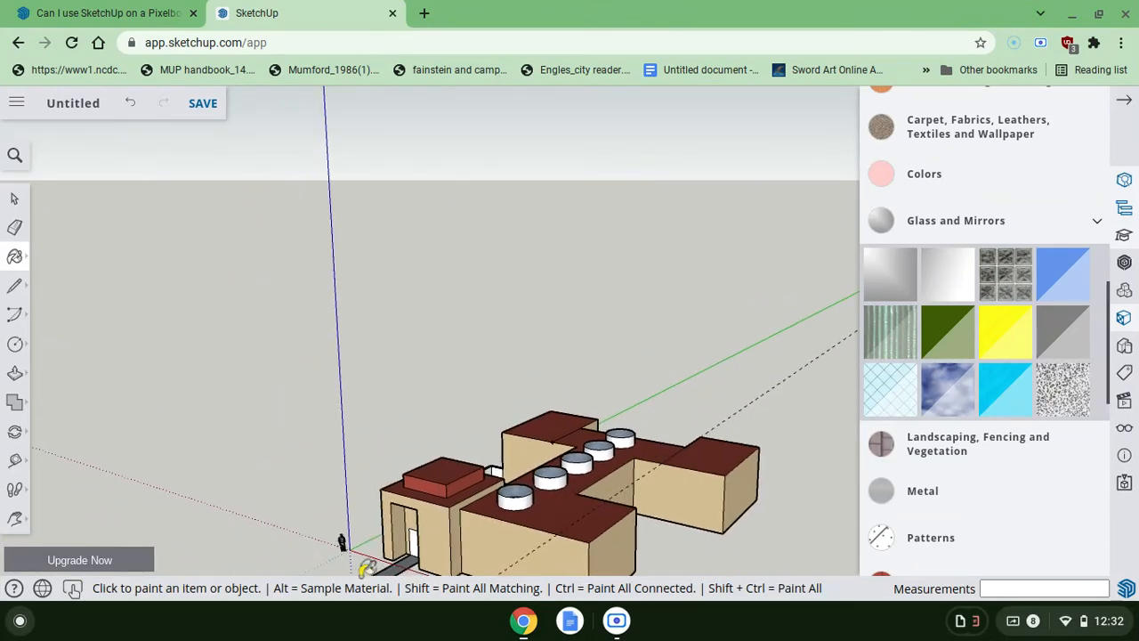
# - Inspect the building and its five finished roof cylinders from the front and from above
pyautogui.moveTo(381, 542); pyautogui.dragTo(409, 522, button='middle')
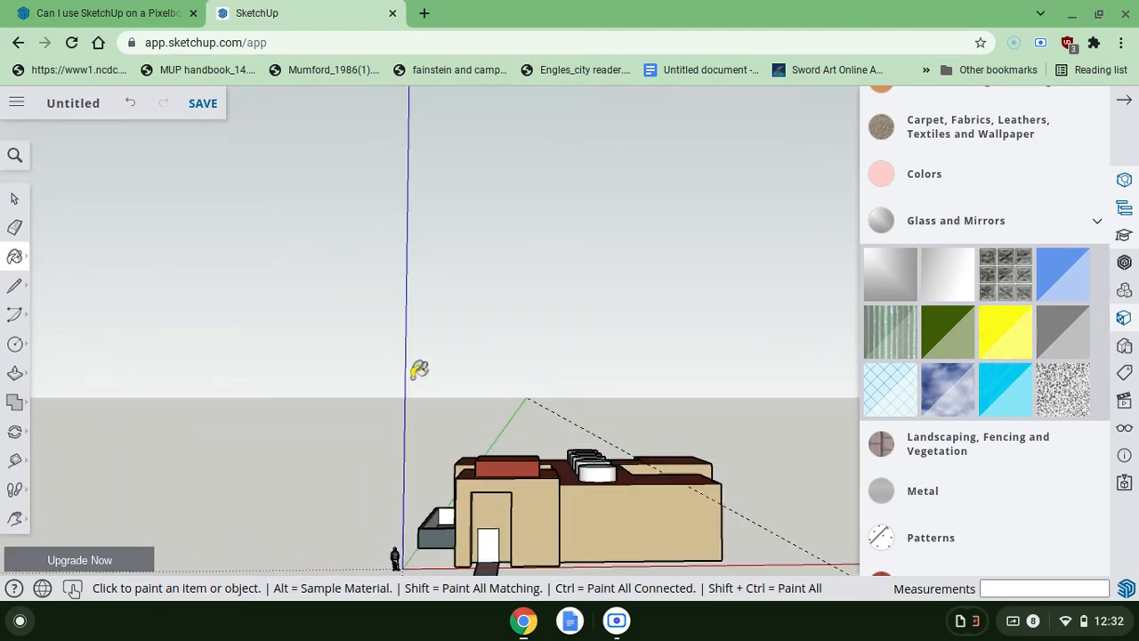
pyautogui.scroll(1, 419, 370)
pyautogui.moveTo(534, 508); pyautogui.dragTo(541, 509, button='middle')
pyautogui.scroll(3, 541, 509)
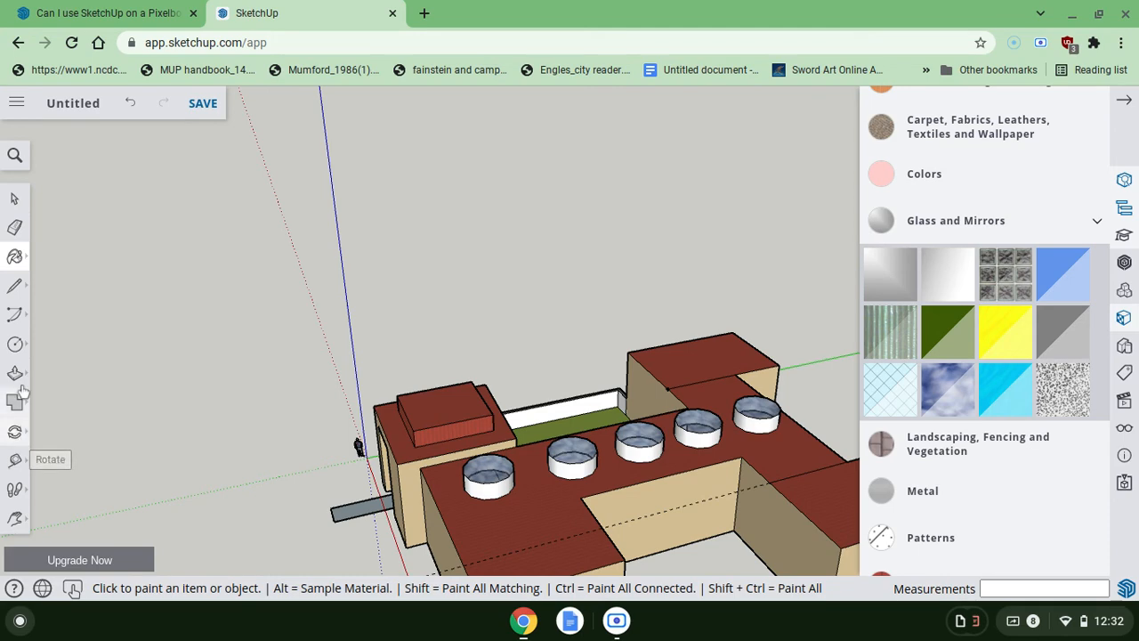
pyautogui.hscroll(-5, 70, 427)
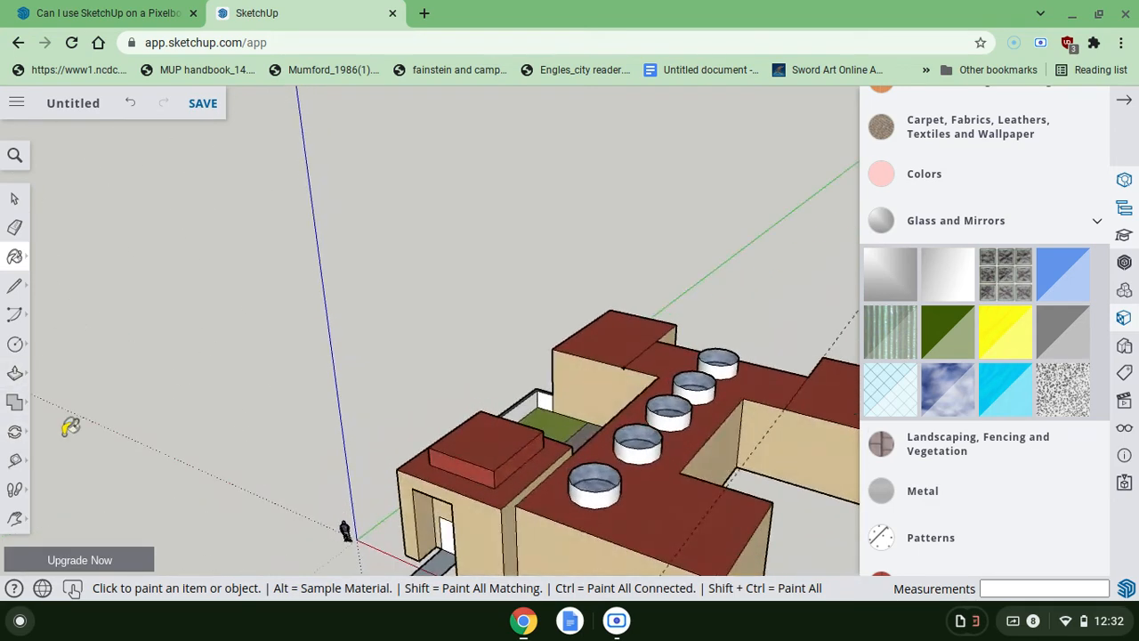
pyautogui.rightClick(68, 431)
pyautogui.keyDown('ctrl'); pyautogui.scroll(1, 68, 431); pyautogui.keyUp('ctrl')
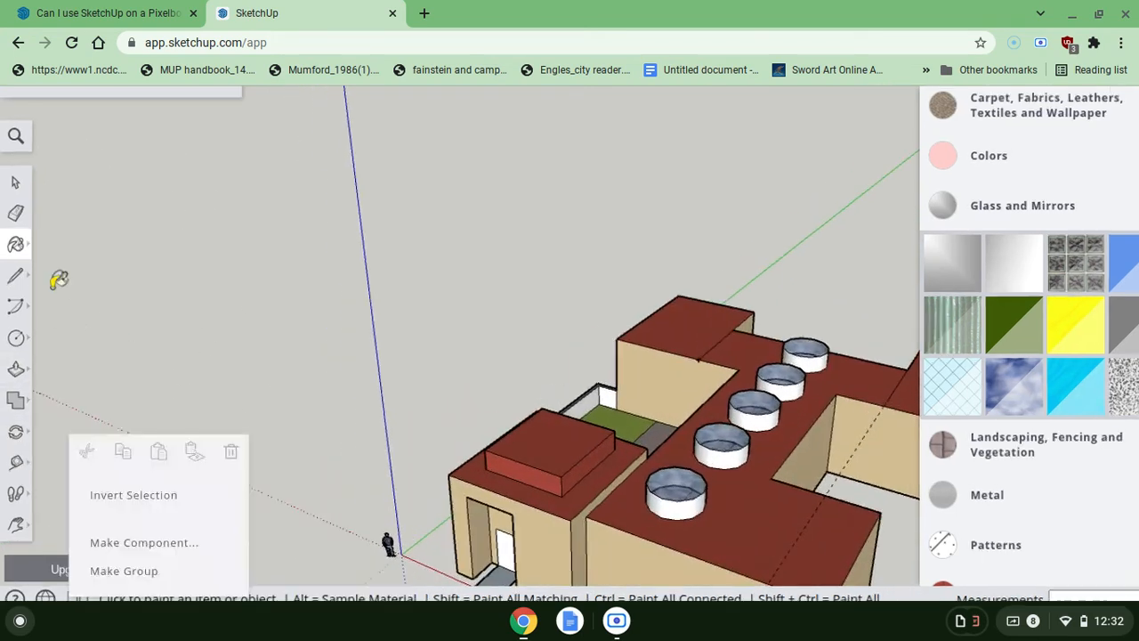
pyautogui.click(113, 372)
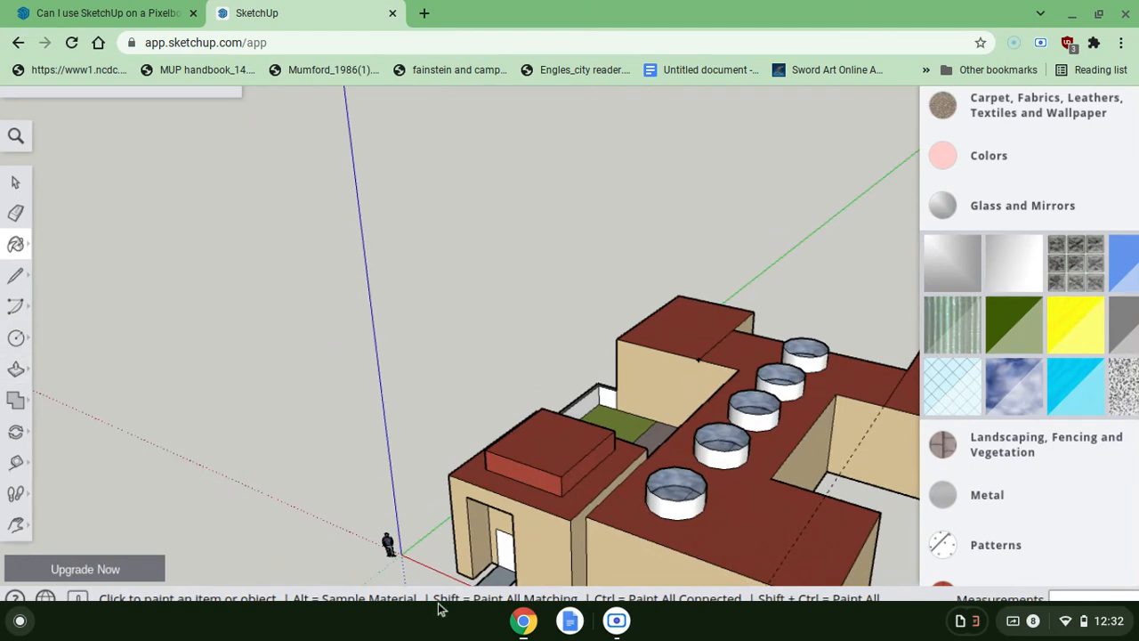
# - Draw a vertical line about 13' 9" high from the base of the entrance block's courtyard wall, near the inner corner
pyautogui.hscroll(10, 419, 410)
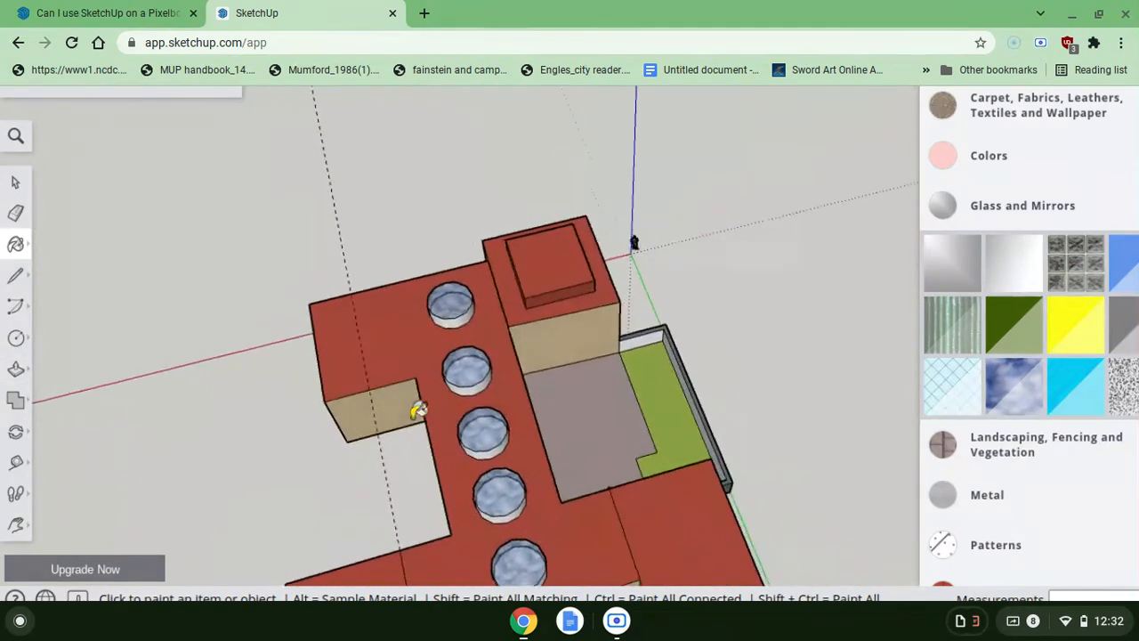
pyautogui.moveTo(419, 410); pyautogui.dragTo(801, 380, button='middle')
pyautogui.scroll(5, 801, 380)
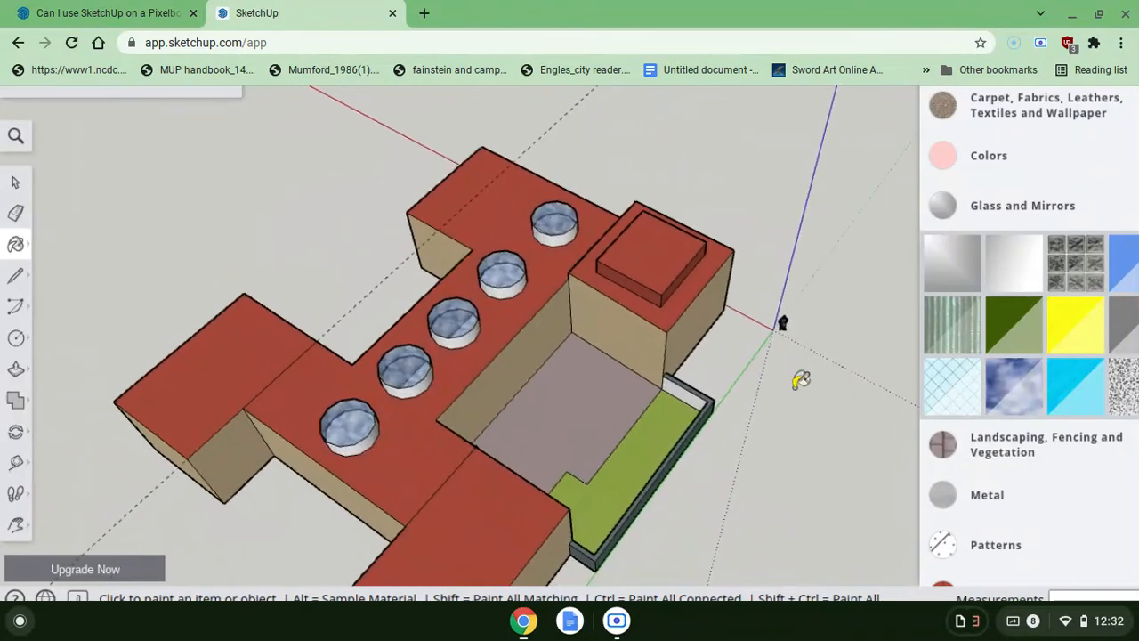
pyautogui.scroll(2, 719, 356)
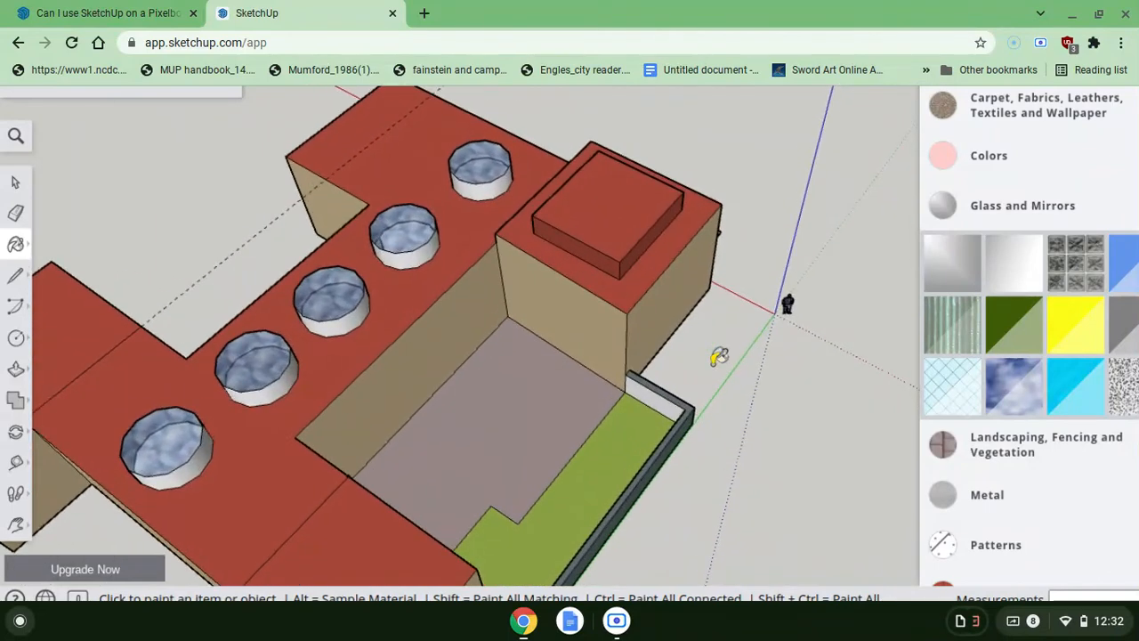
pyautogui.scroll(3, 577, 303)
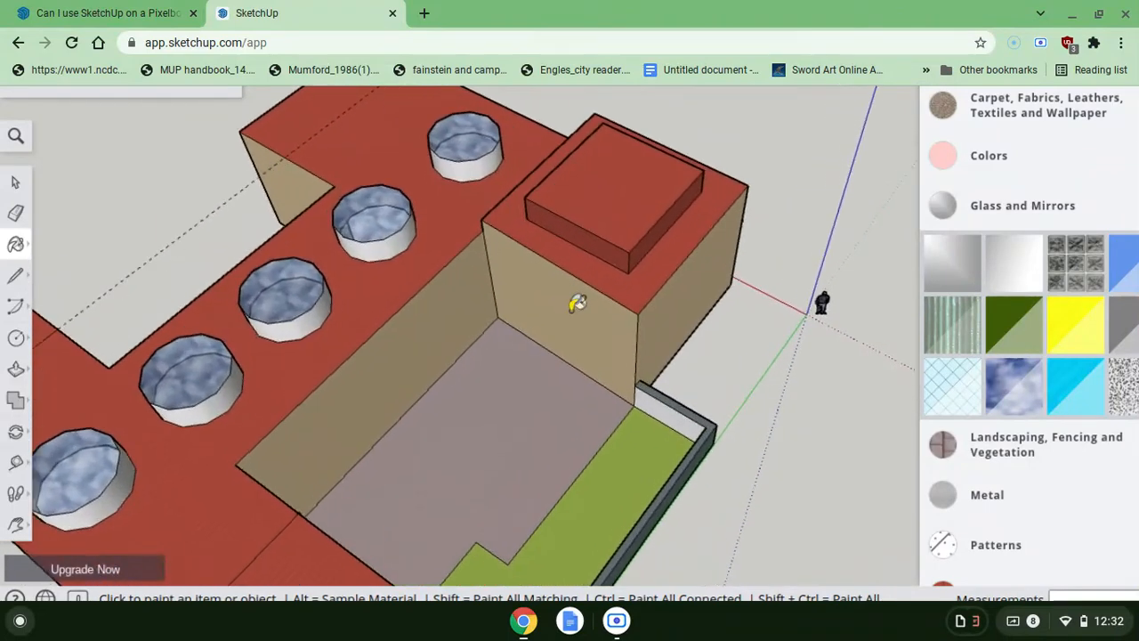
pyautogui.click(15, 275)
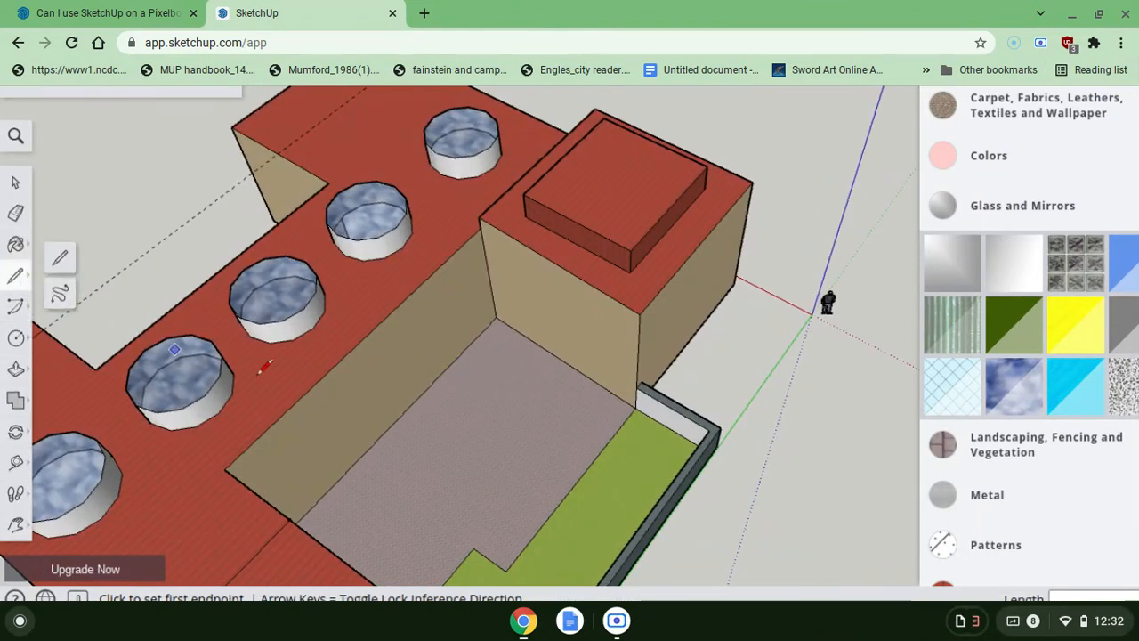
pyautogui.click(514, 328)
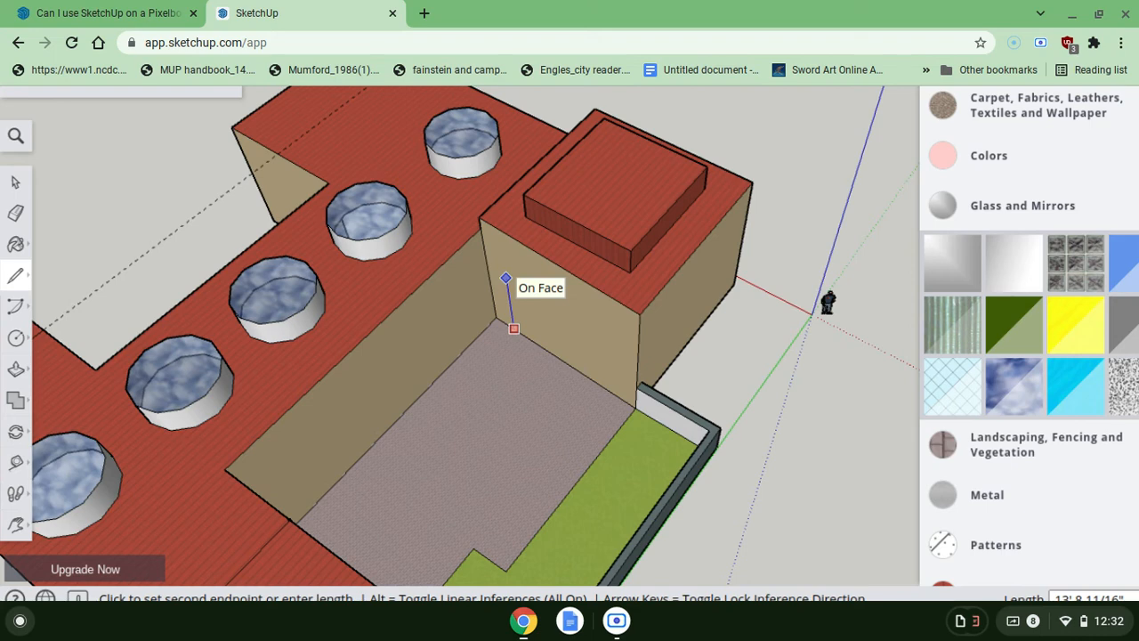
pyautogui.click(506, 279)
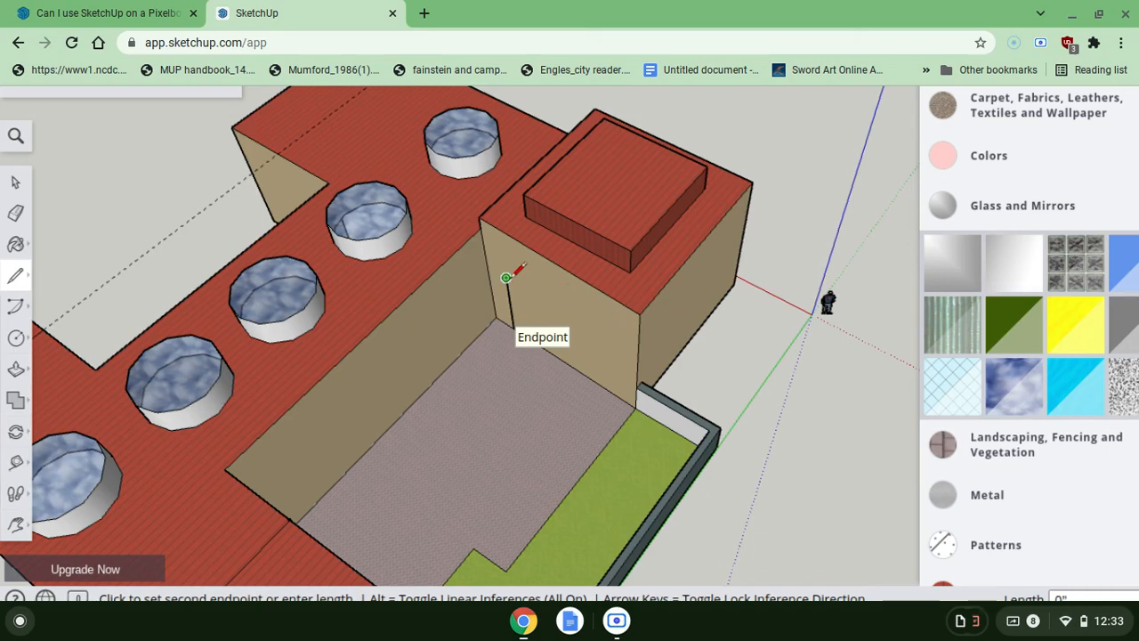
# - Draw a second vertical line, 13' 8 11/16" high, down to the base of the same courtyard wall near its outer end
pyautogui.moveTo(522, 318)
pyautogui.mouseDown(button='middle')
pyautogui.moveTo(574, 312)
pyautogui.moveTo(578, 236)
pyautogui.moveTo(579, 262)
pyautogui.moveTo(429, 221)
pyautogui.mouseUp(button='middle')
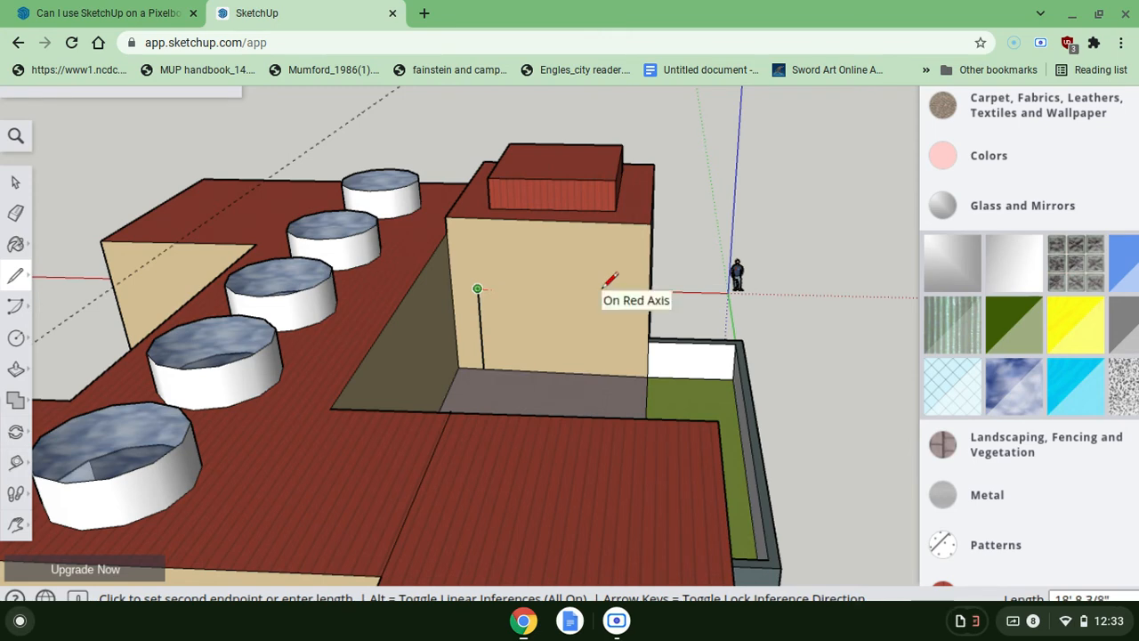
pyautogui.scroll(3, 608, 281)
pyautogui.scroll(1, 609, 281)
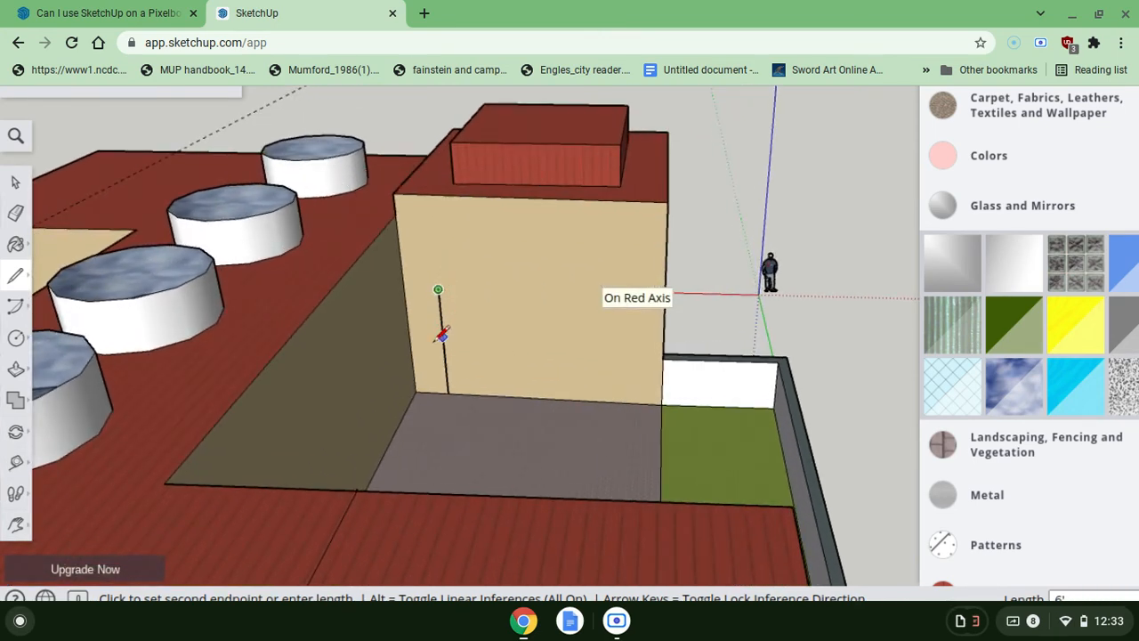
pyautogui.press('Escape')
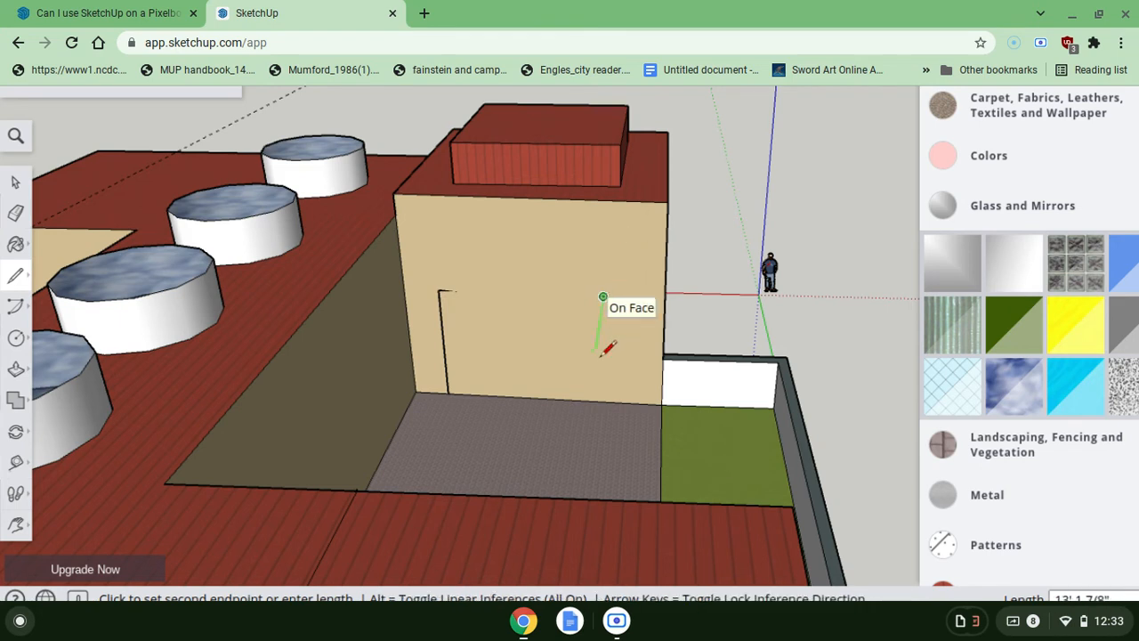
pyautogui.click(607, 400)
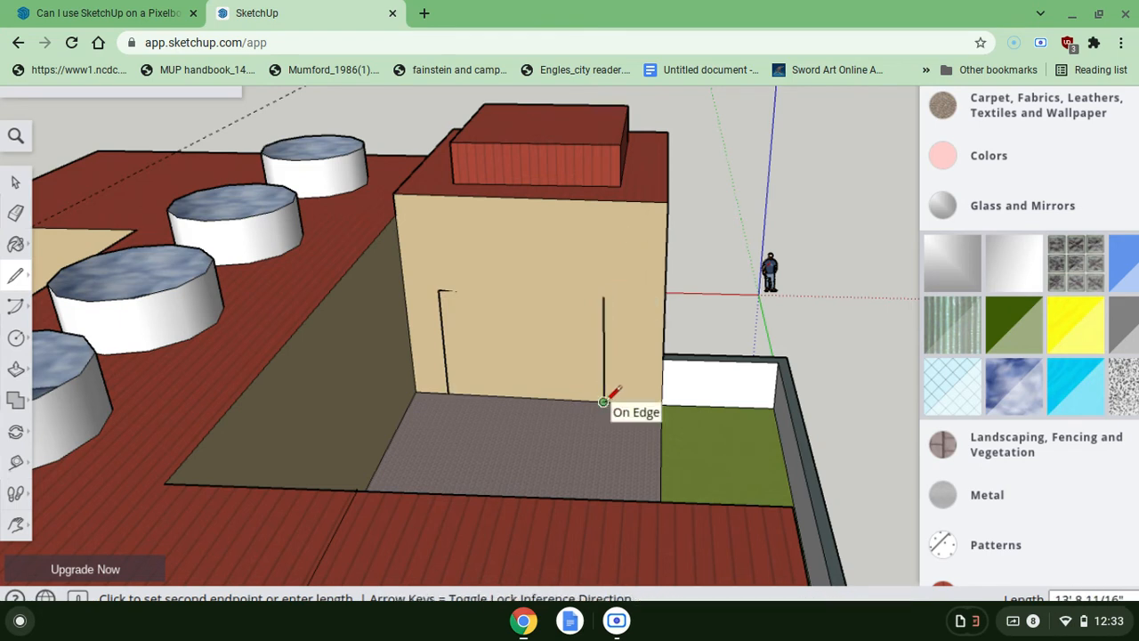
pyautogui.click(438, 289)
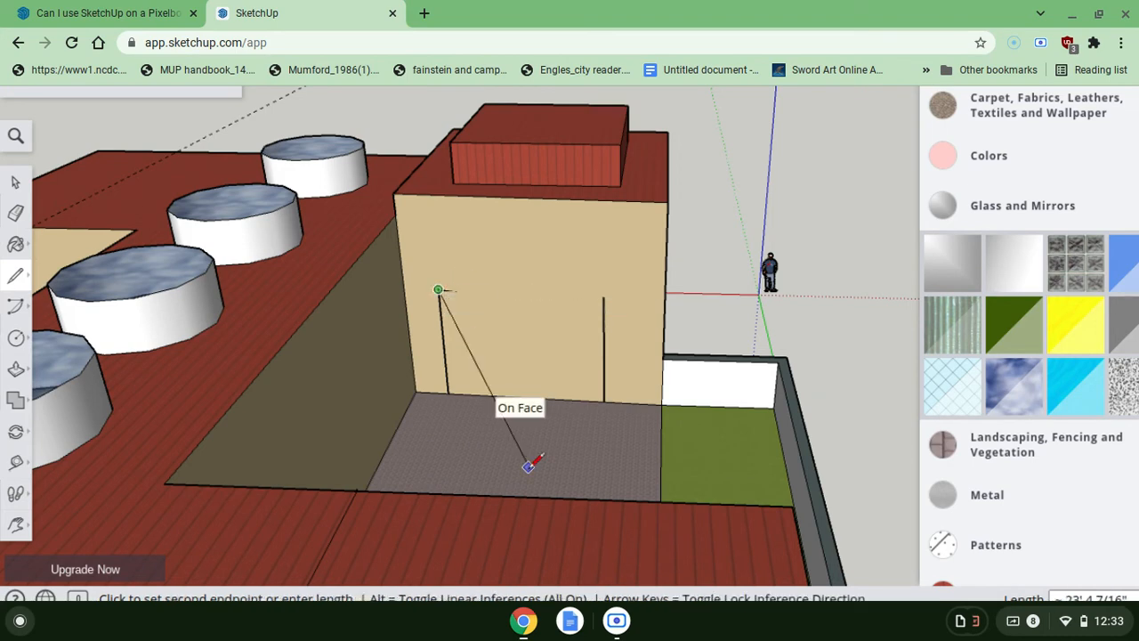
pyautogui.scroll(3, 529, 461)
pyautogui.scroll(1, 529, 464)
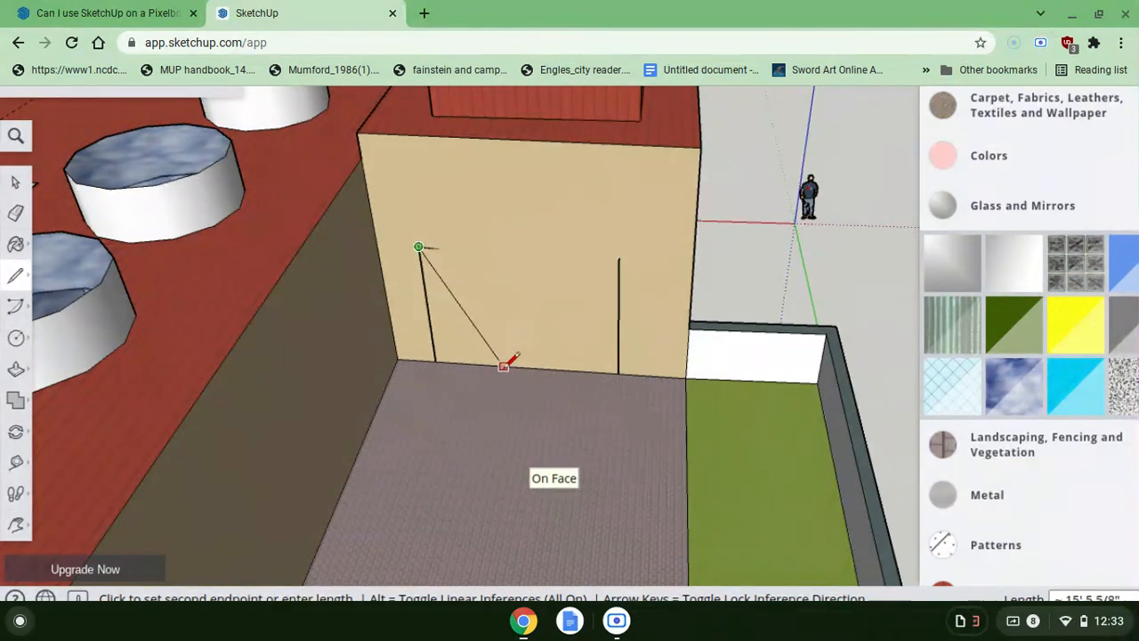
pyautogui.press('Escape')
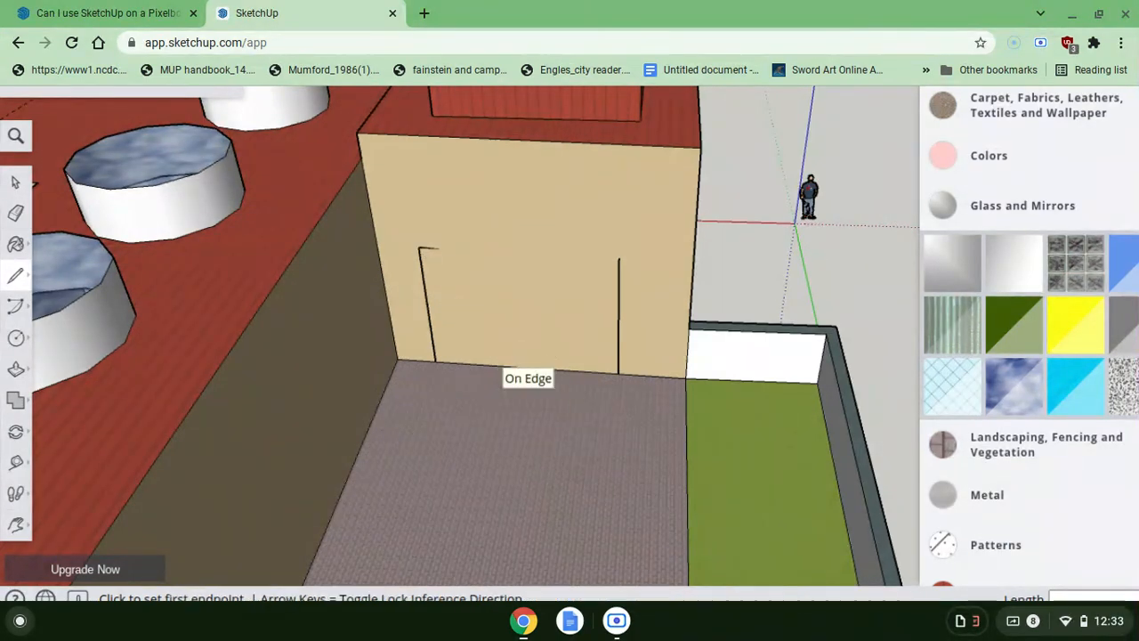
# - Draw a centre line up from the base midpoint between the uprights and connect all three tops to form a two-panel door
pyautogui.click(526, 367)
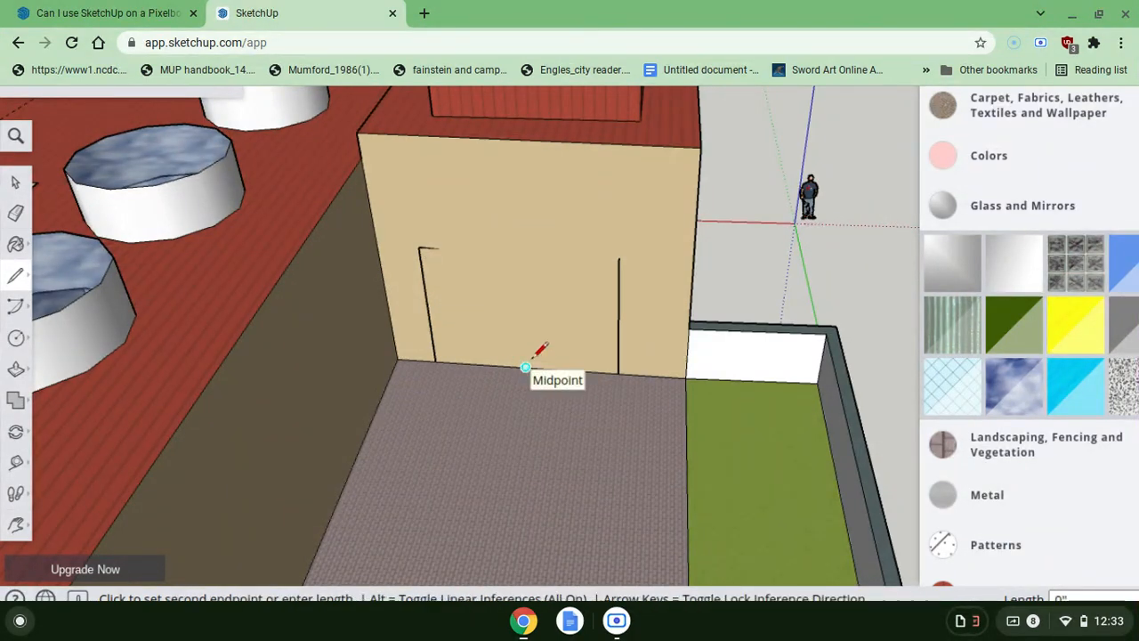
pyautogui.click(517, 253)
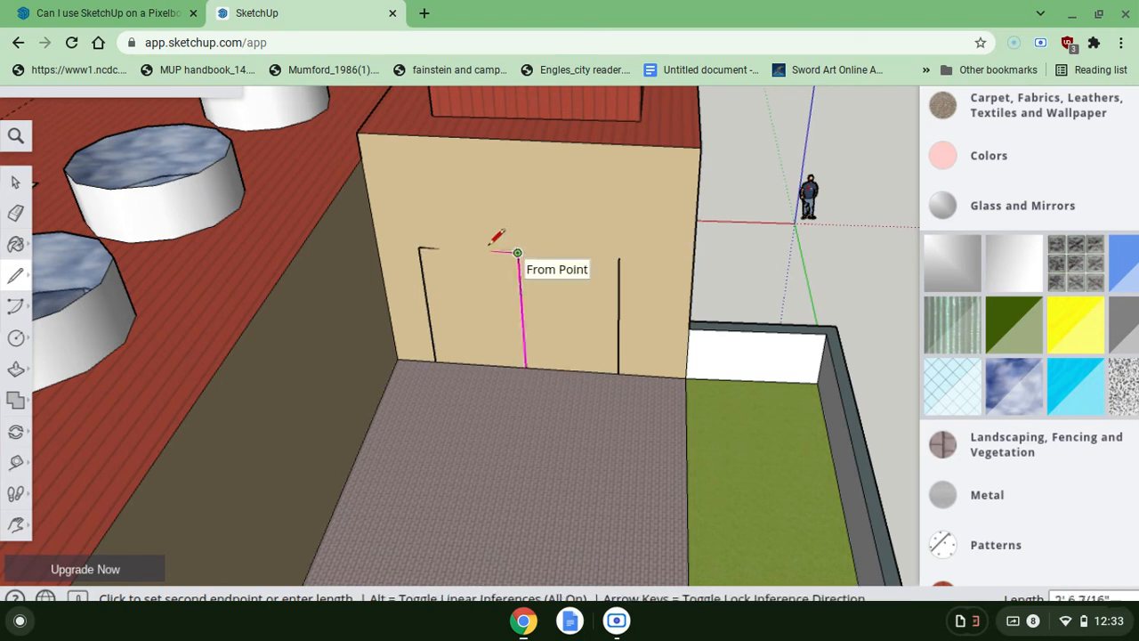
pyautogui.click(419, 247)
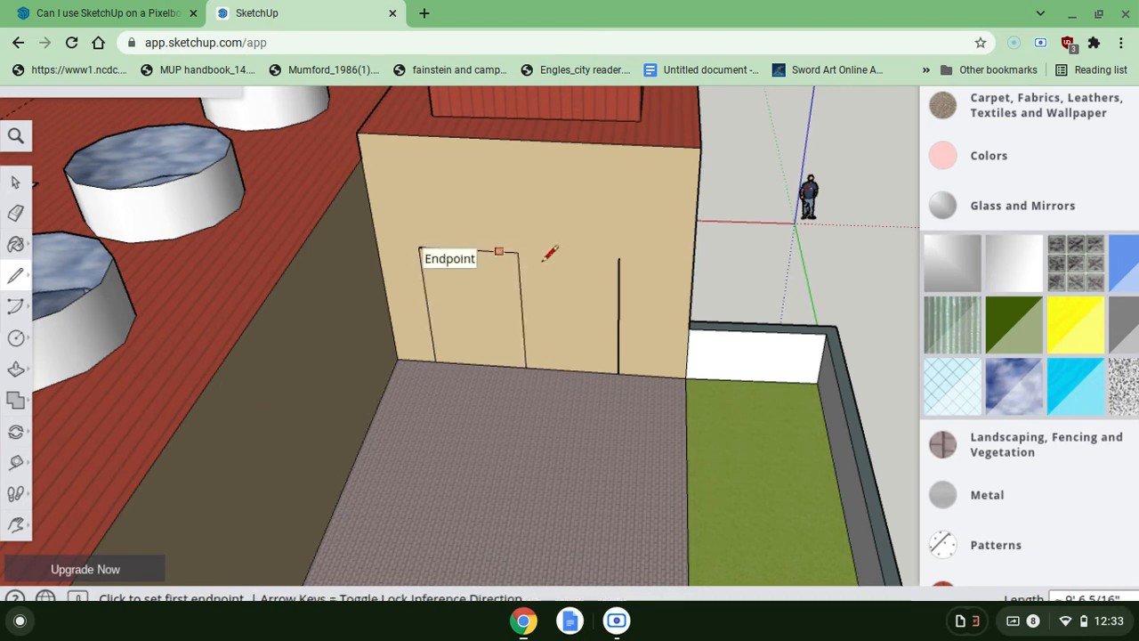
pyautogui.click(518, 253)
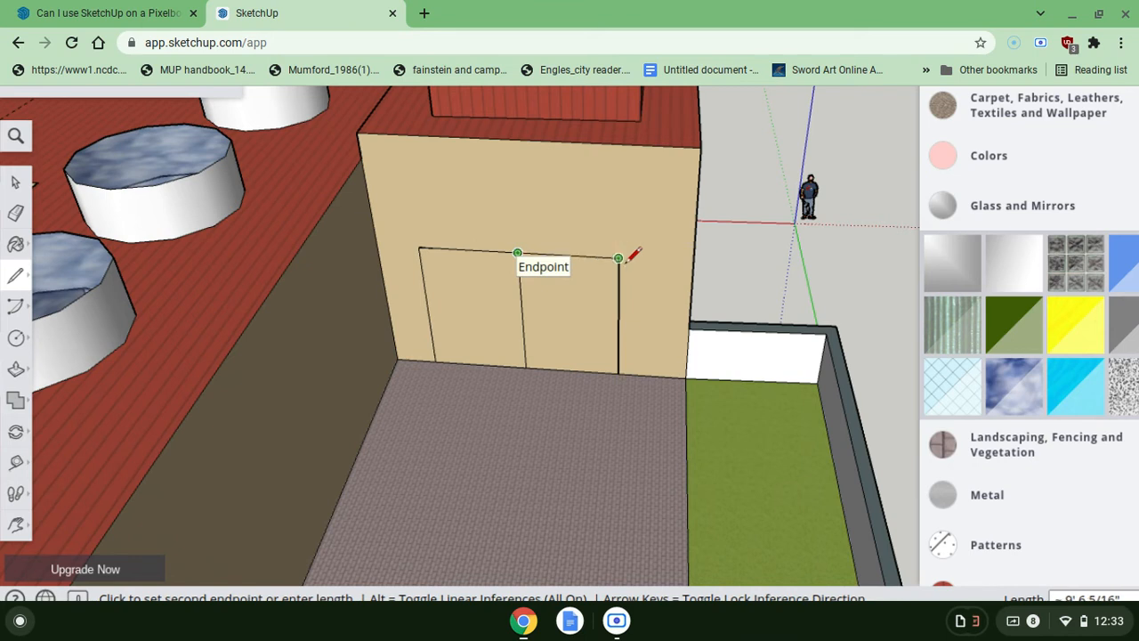
pyautogui.click(625, 259)
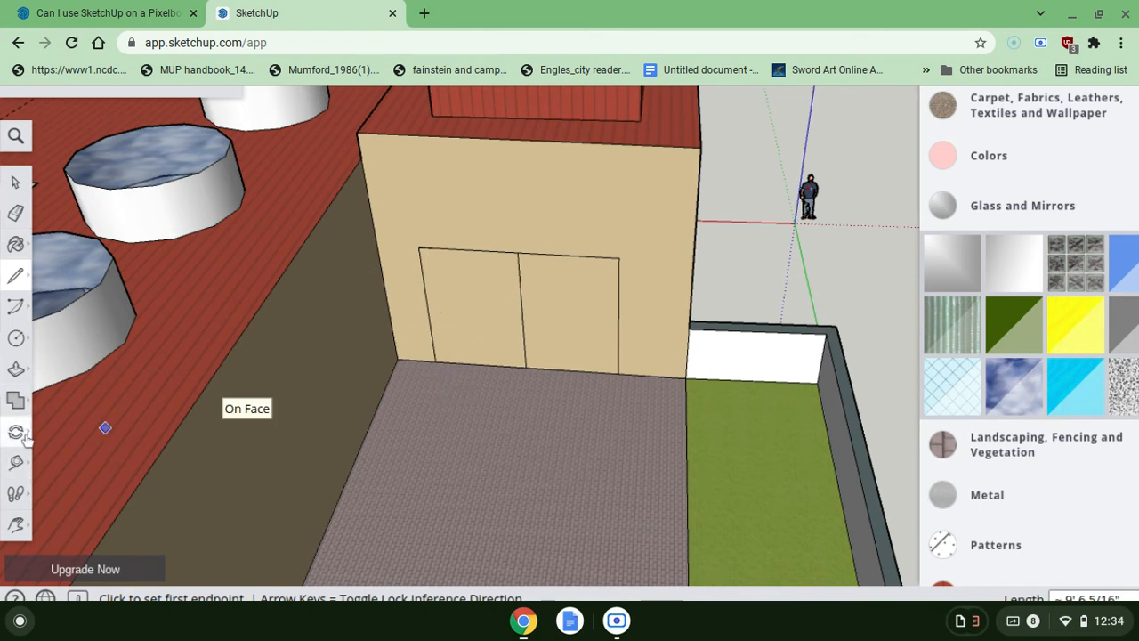
# - Try offsetting the outlines of both door panels inward to form a small rectangular inset in each
pyautogui.click(23, 376)
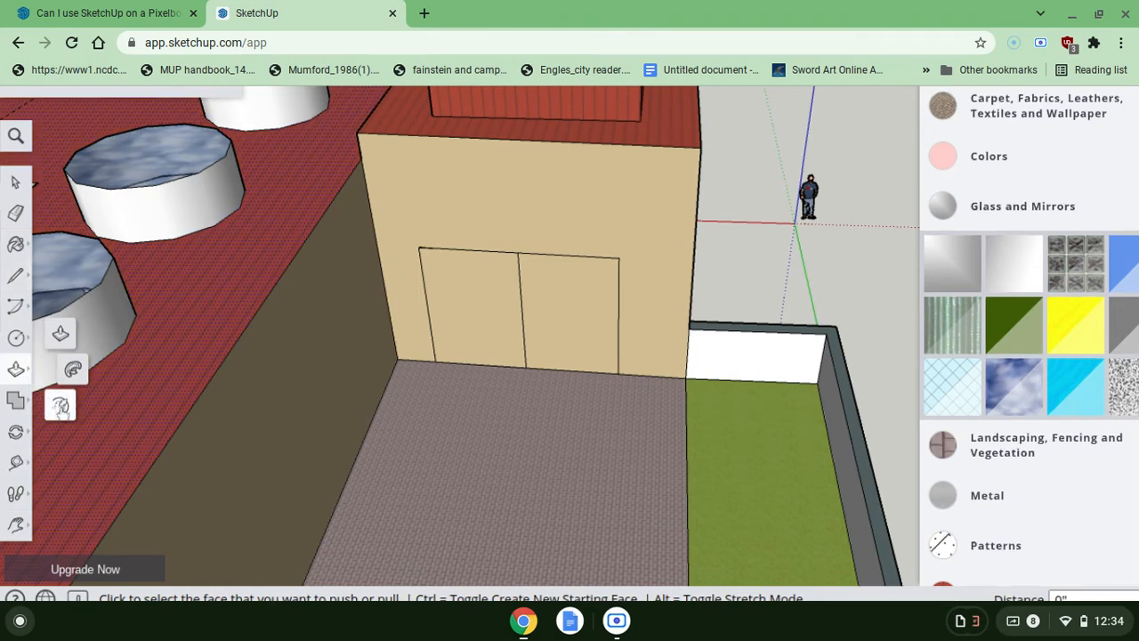
pyautogui.click(61, 406)
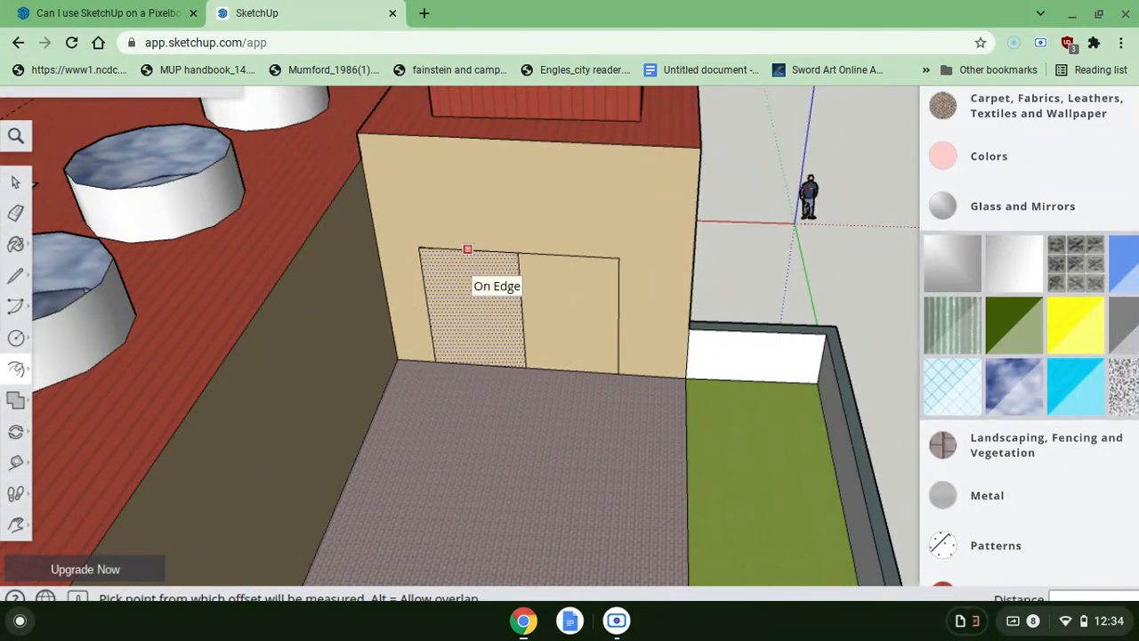
pyautogui.scroll(-3, 539, 353)
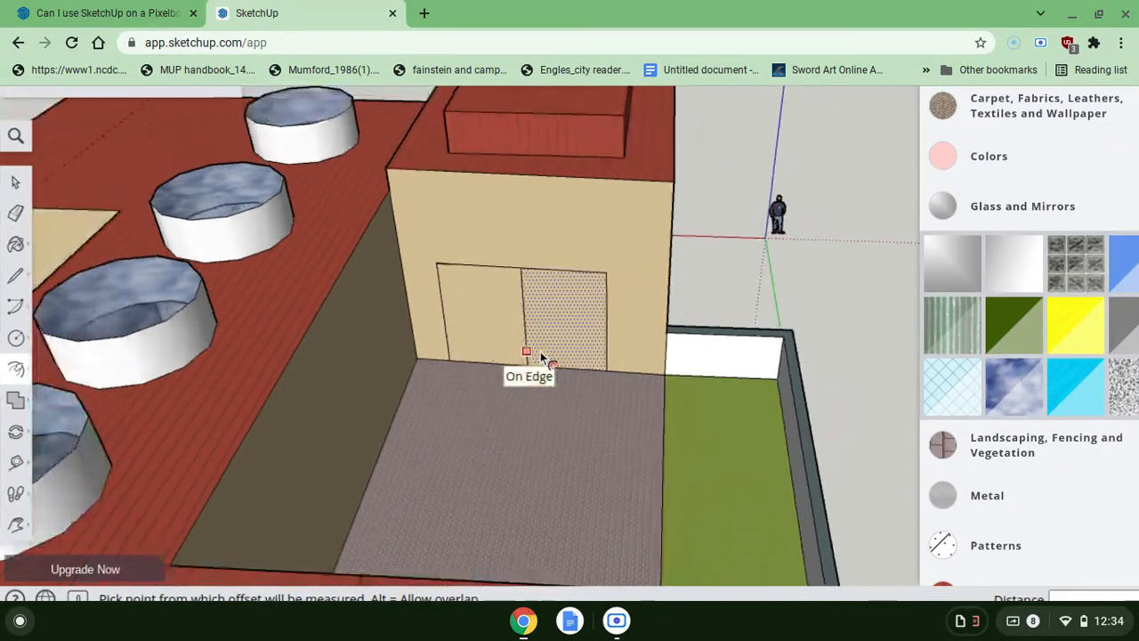
pyautogui.keyDown('ctrl'); pyautogui.scroll(-2, 1135, 487); pyautogui.keyUp('ctrl')
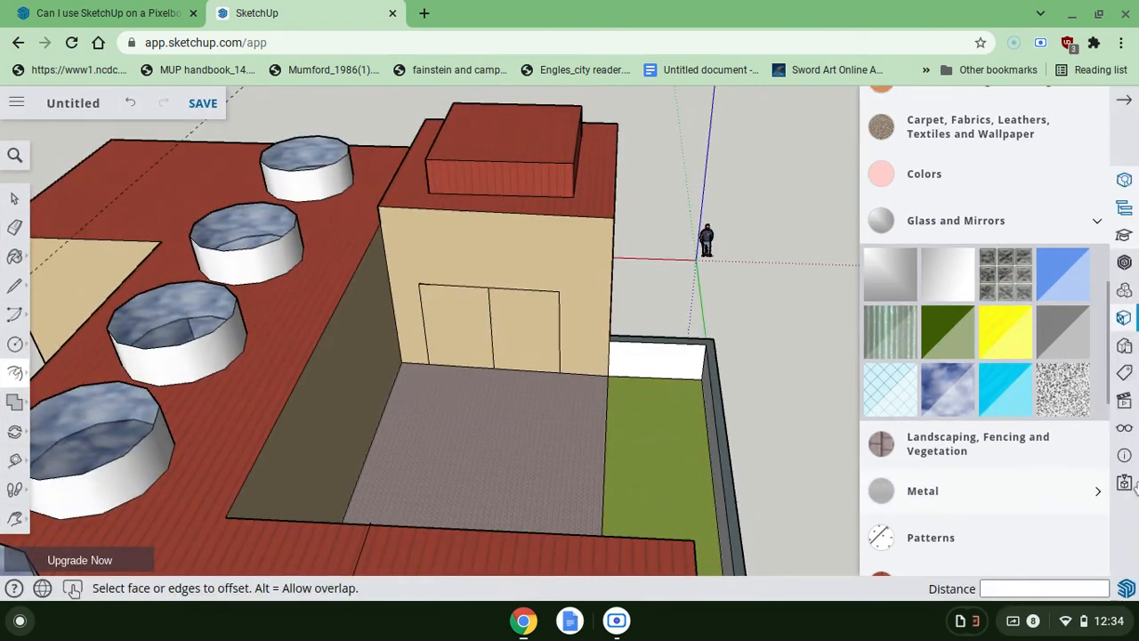
pyautogui.click(460, 325)
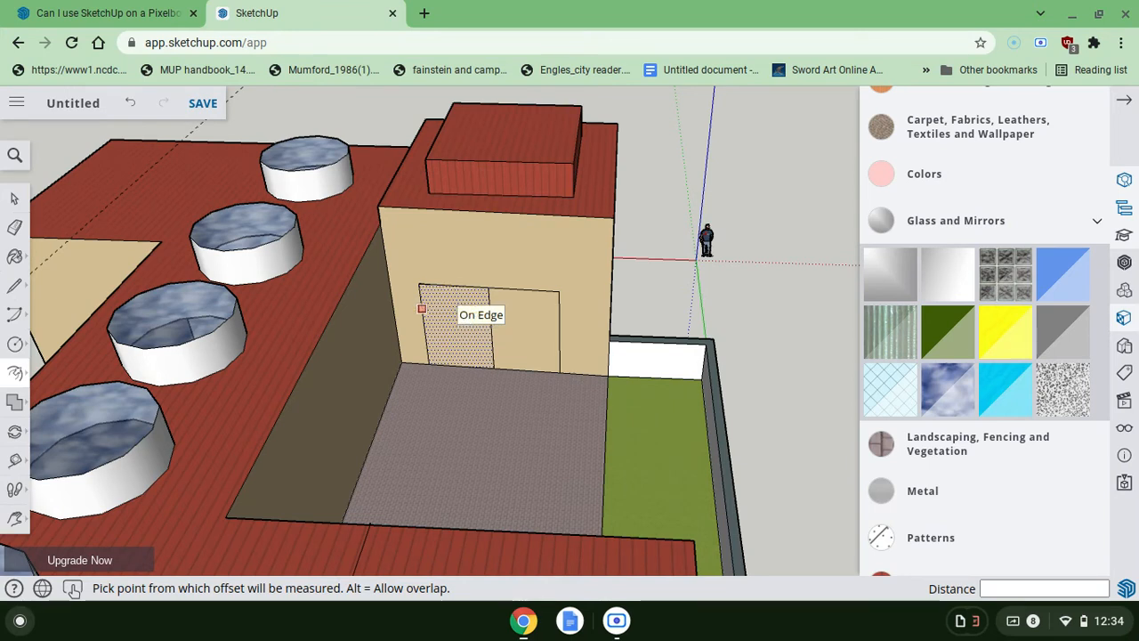
pyautogui.click(450, 317)
pyautogui.click(453, 320)
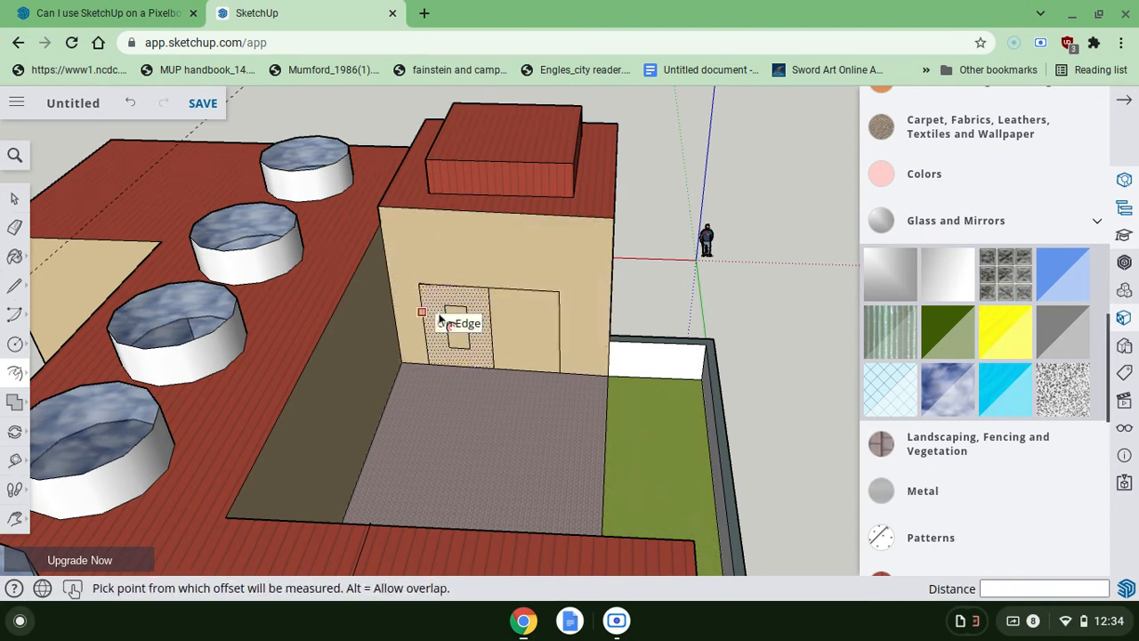
pyautogui.doubleClick(510, 347)
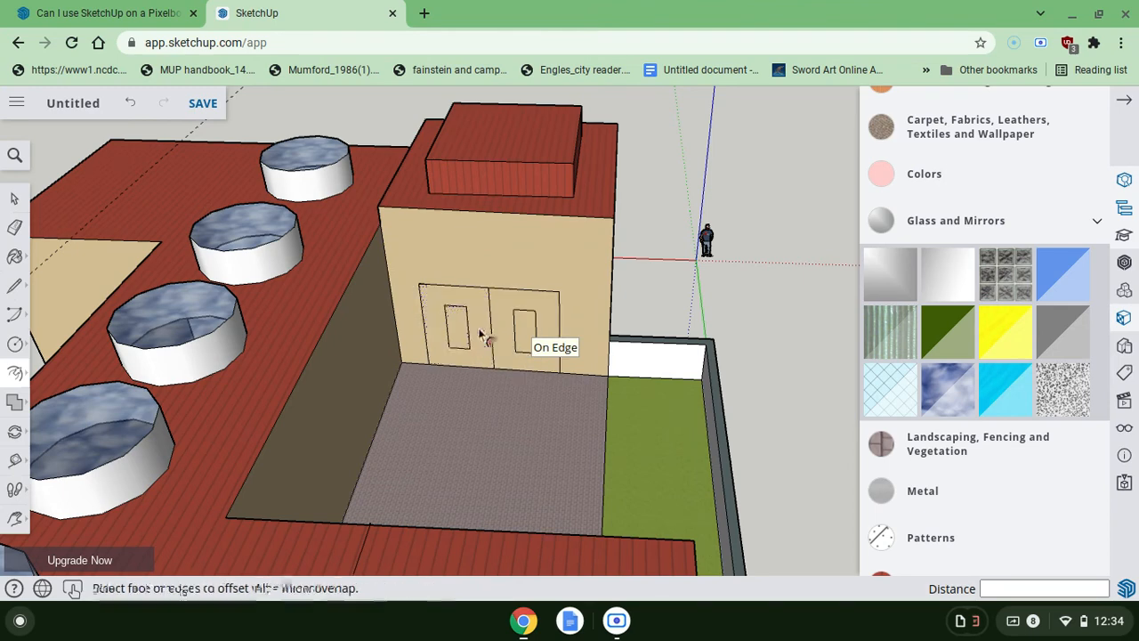
pyautogui.scroll(4, 493, 343)
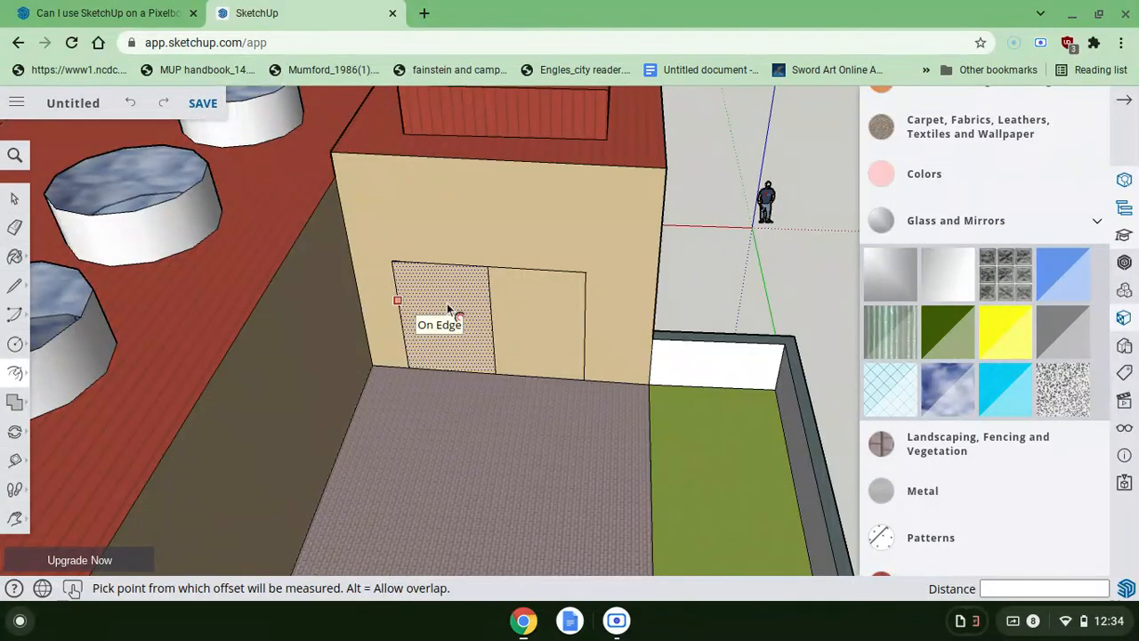
pyautogui.scroll(-2, 448, 309)
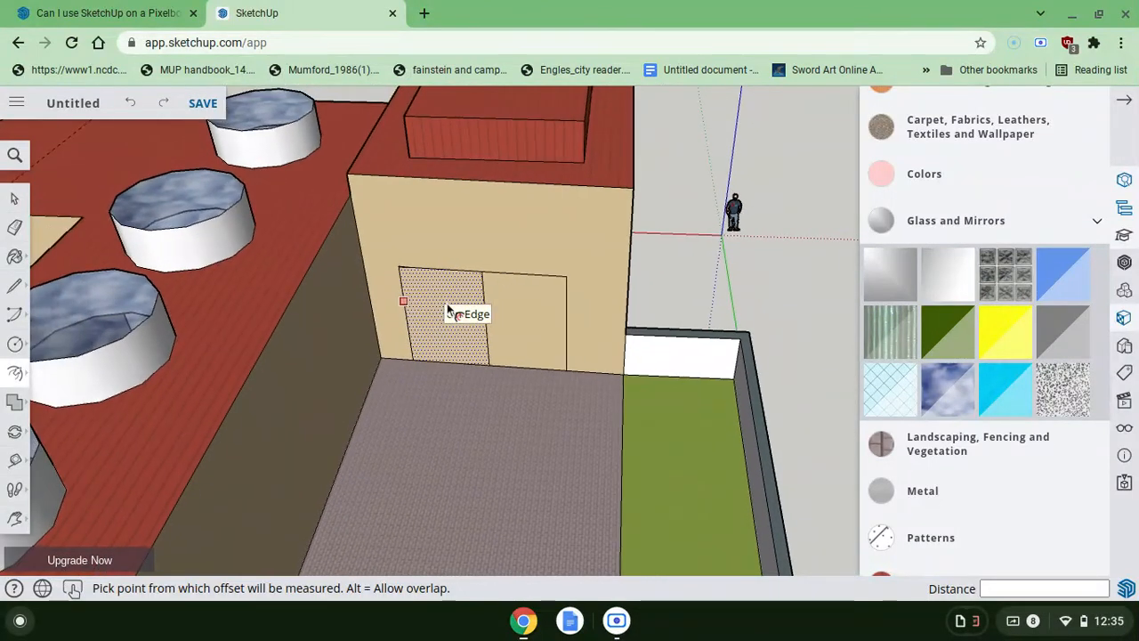
pyautogui.click(448, 308)
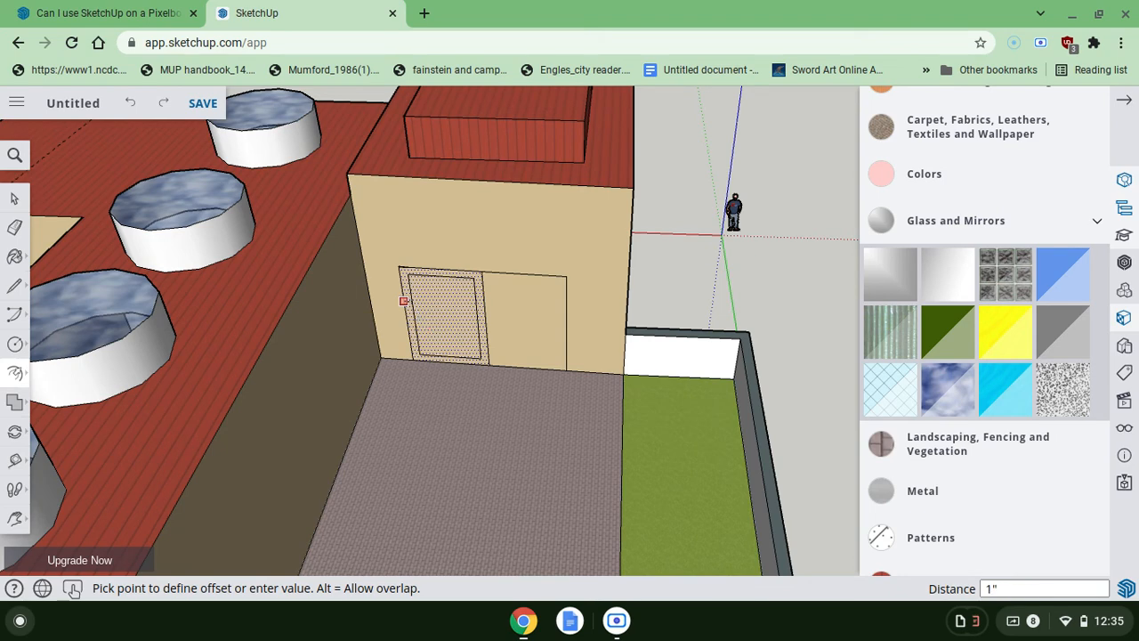
pyautogui.press('Escape')
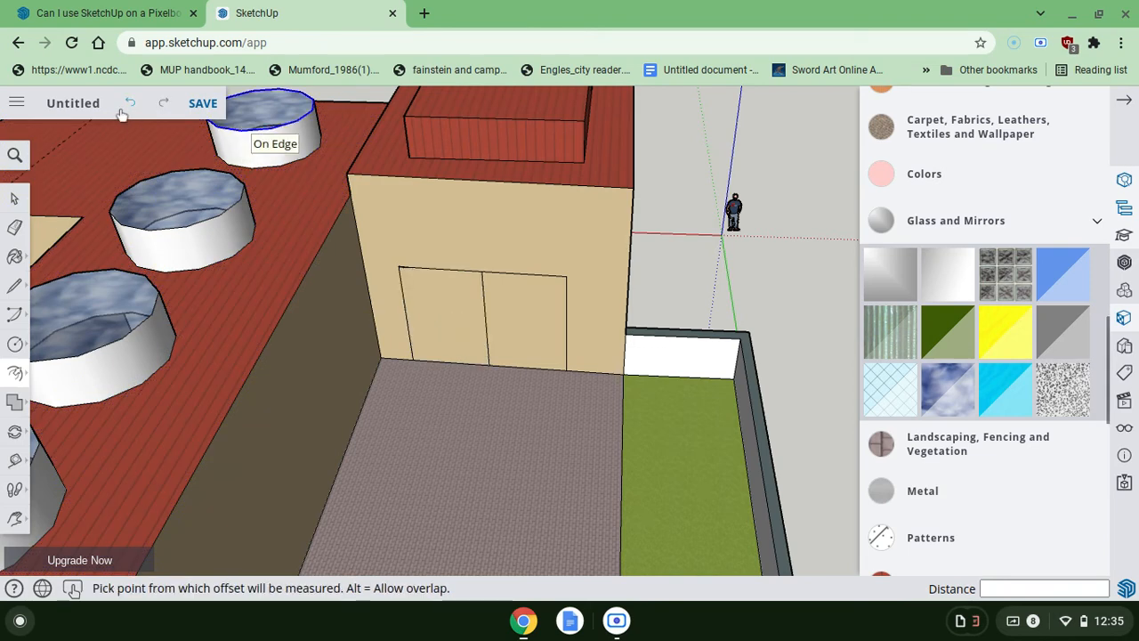
# - Offset both door panel outlines inward to form a large pane in each, using about 1' 1 13/16" for the panel nearer the inner corner
pyautogui.click(455, 322)
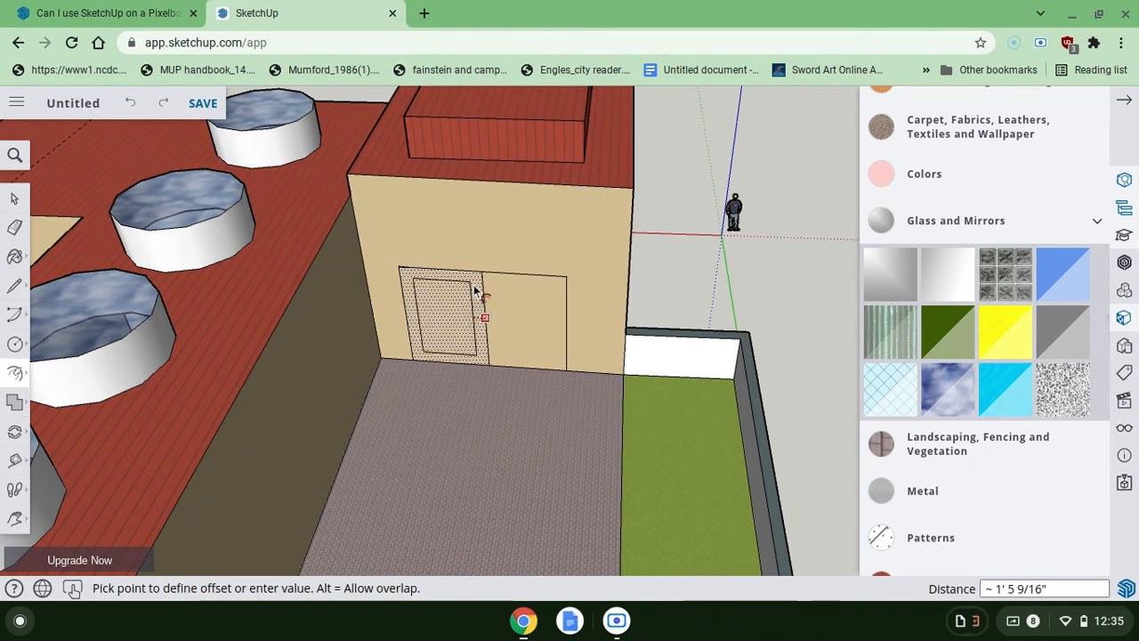
pyautogui.click(481, 288)
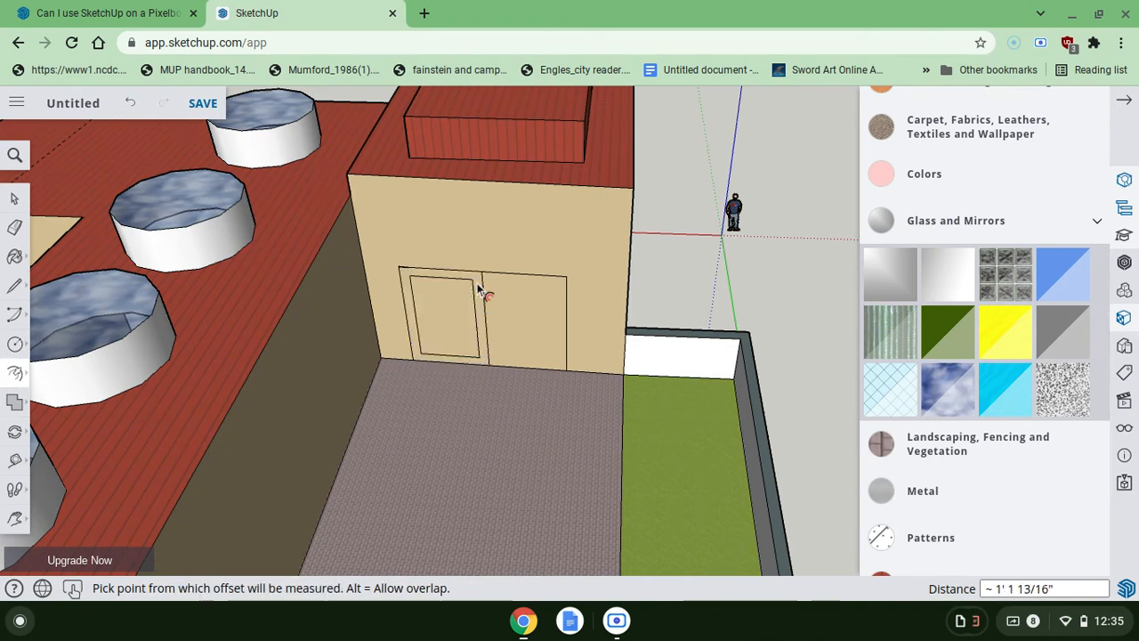
pyautogui.click(534, 309)
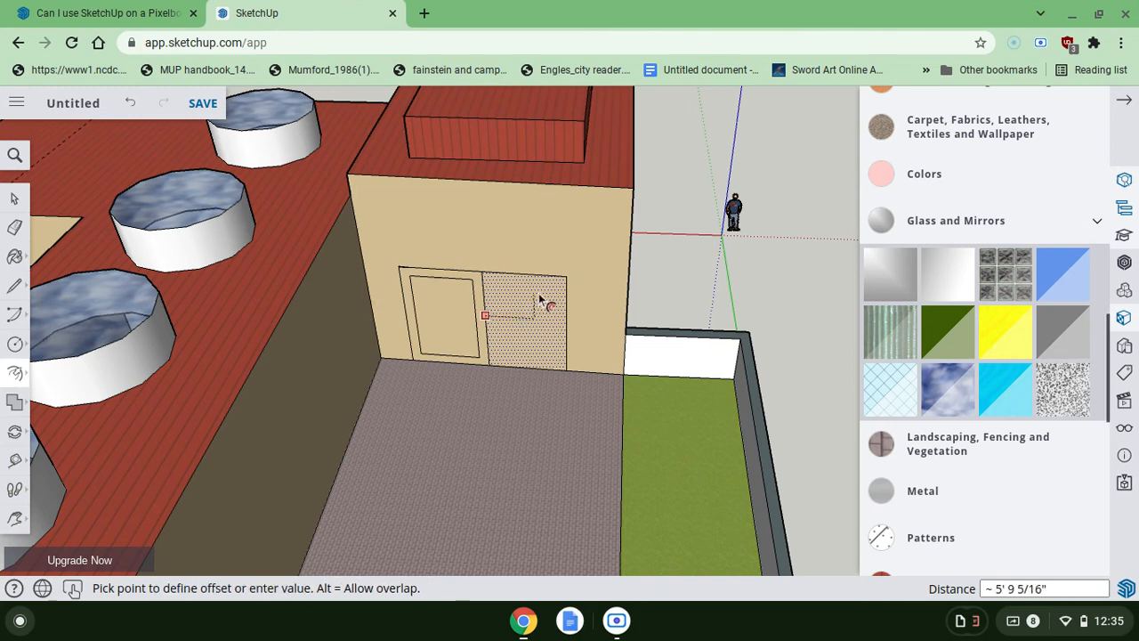
pyautogui.click(500, 341)
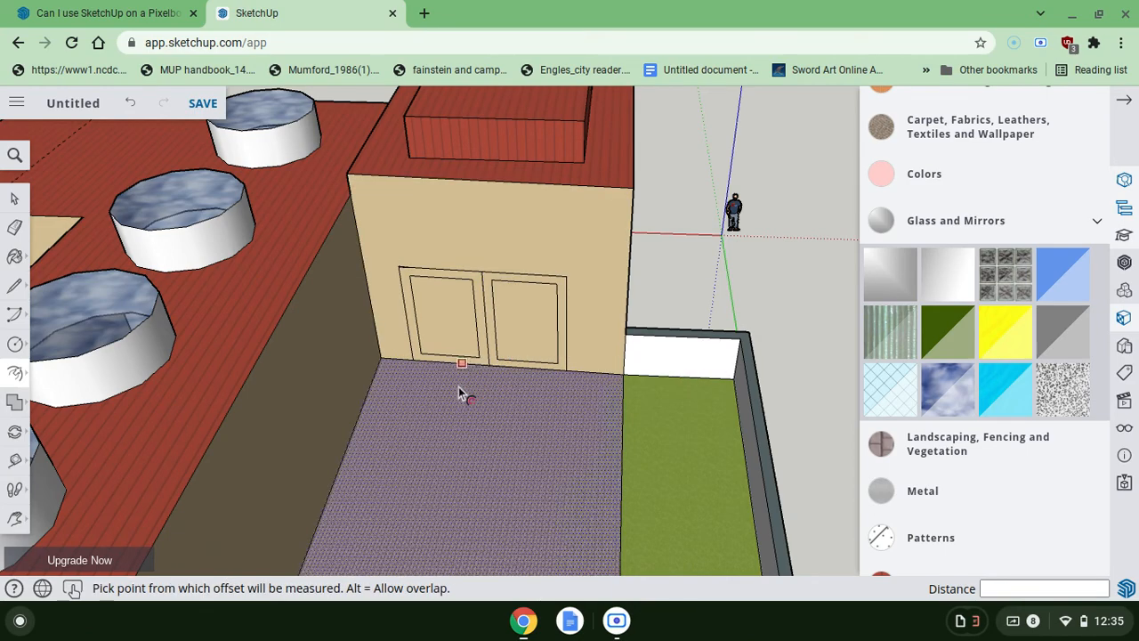
# - Try painting both inset door panes with the cloudy sky-reflection glass material
pyautogui.moveTo(457, 389); pyautogui.dragTo(459, 385, button='middle')
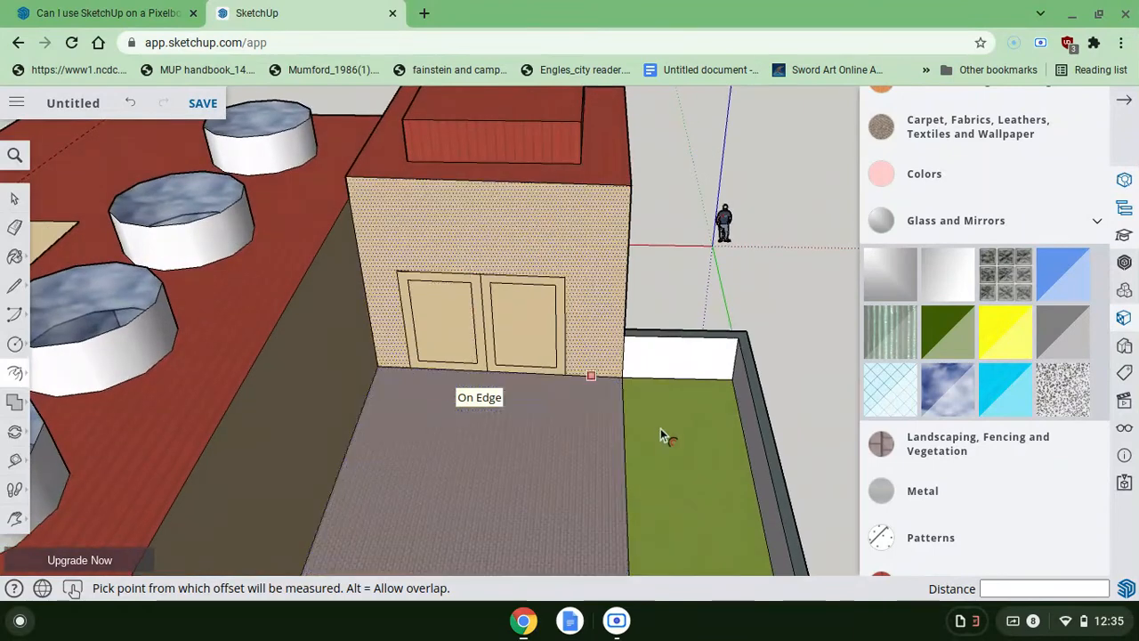
pyautogui.click(969, 390)
pyautogui.click(528, 333)
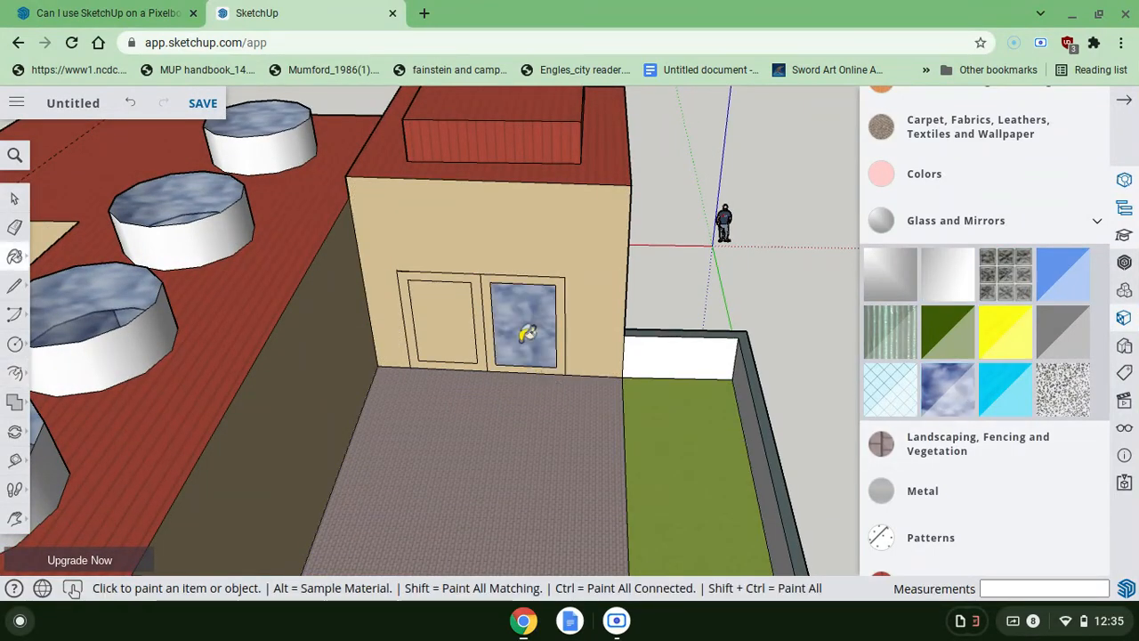
pyautogui.click(472, 307)
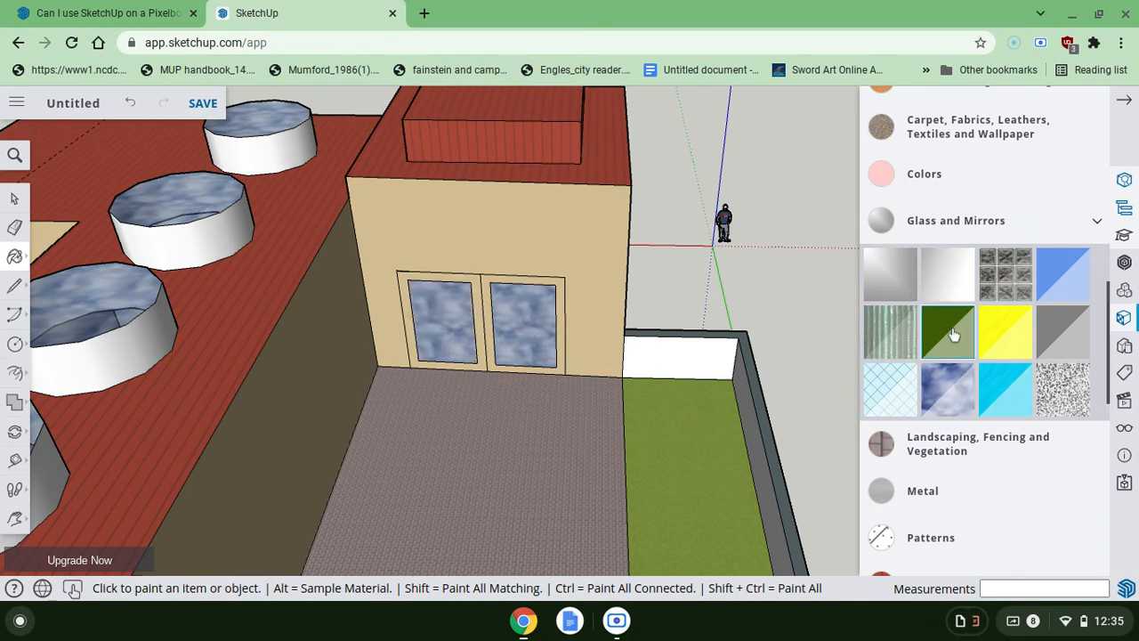
# - Paint both inset door panes with the pale white-gradient material from the Glass and Mirrors collection
pyautogui.click(955, 262)
pyautogui.click(541, 302)
pyautogui.click(449, 309)
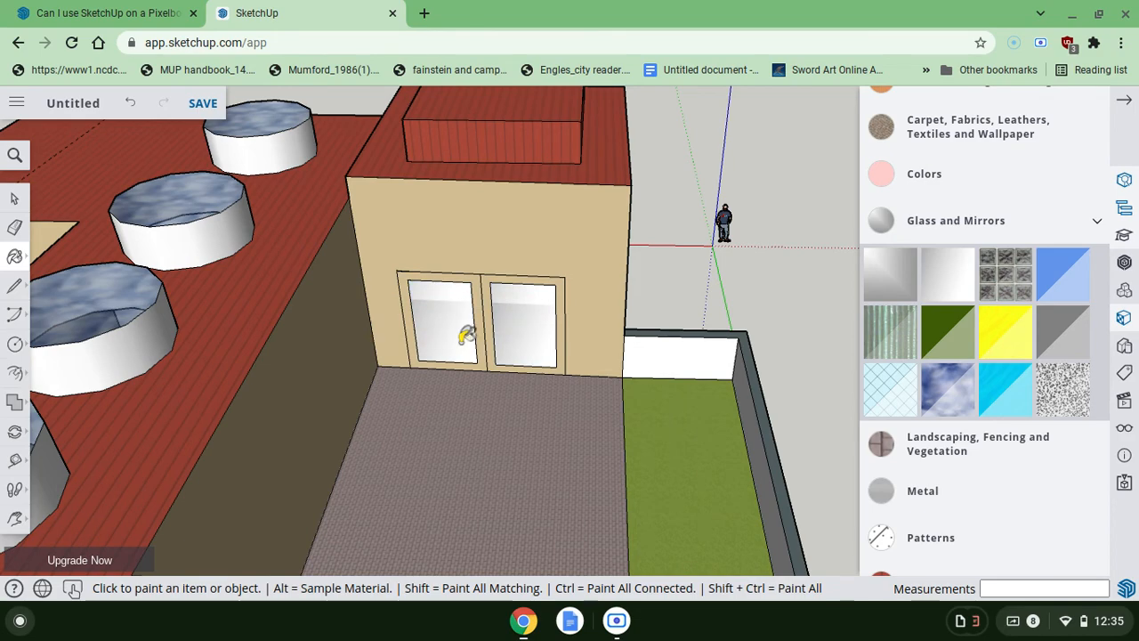
# - Paint the frames around both door panes with a dark brown material from the Wood collection
pyautogui.moveTo(534, 445); pyautogui.dragTo(614, 456, button='middle')
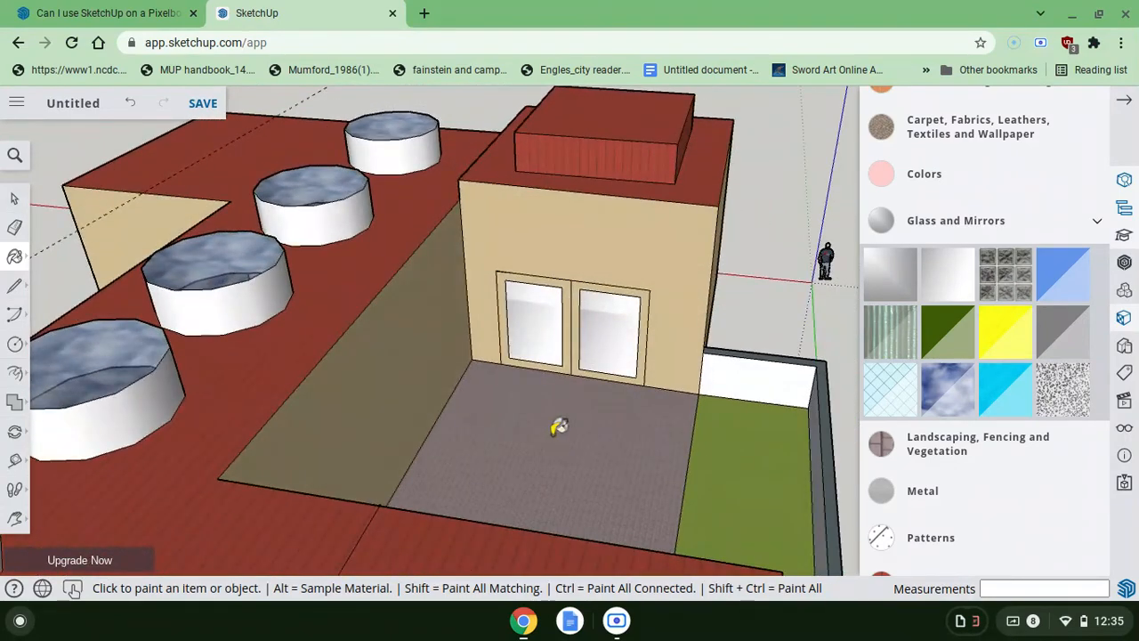
pyautogui.moveTo(559, 427); pyautogui.dragTo(490, 425, button='middle')
pyautogui.scroll(3, 563, 422)
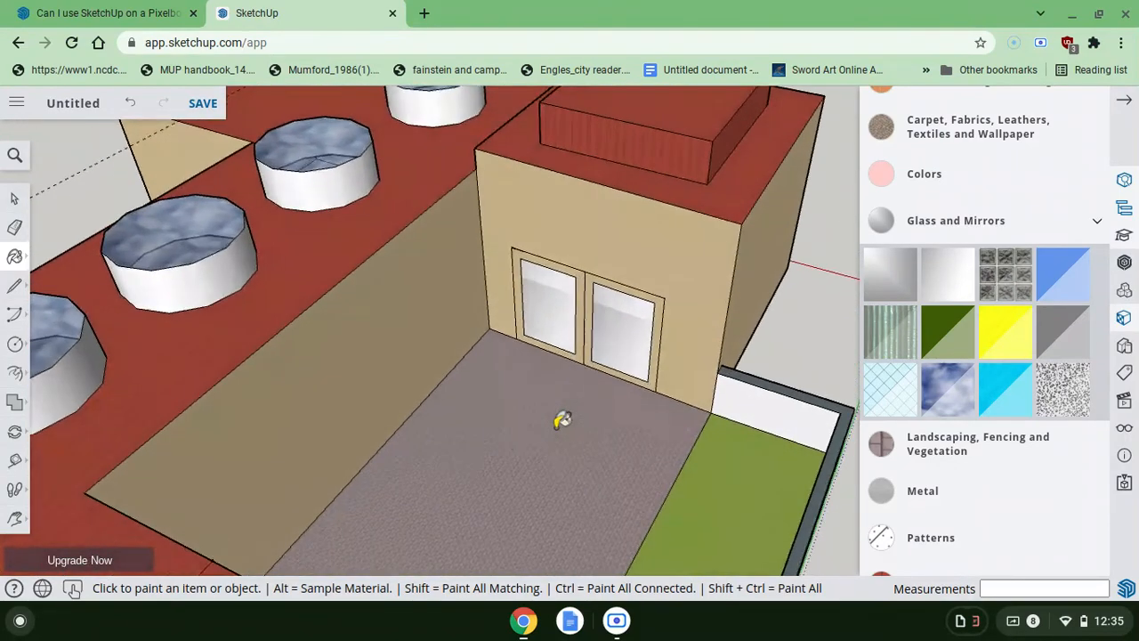
pyautogui.scroll(-3, 987, 392)
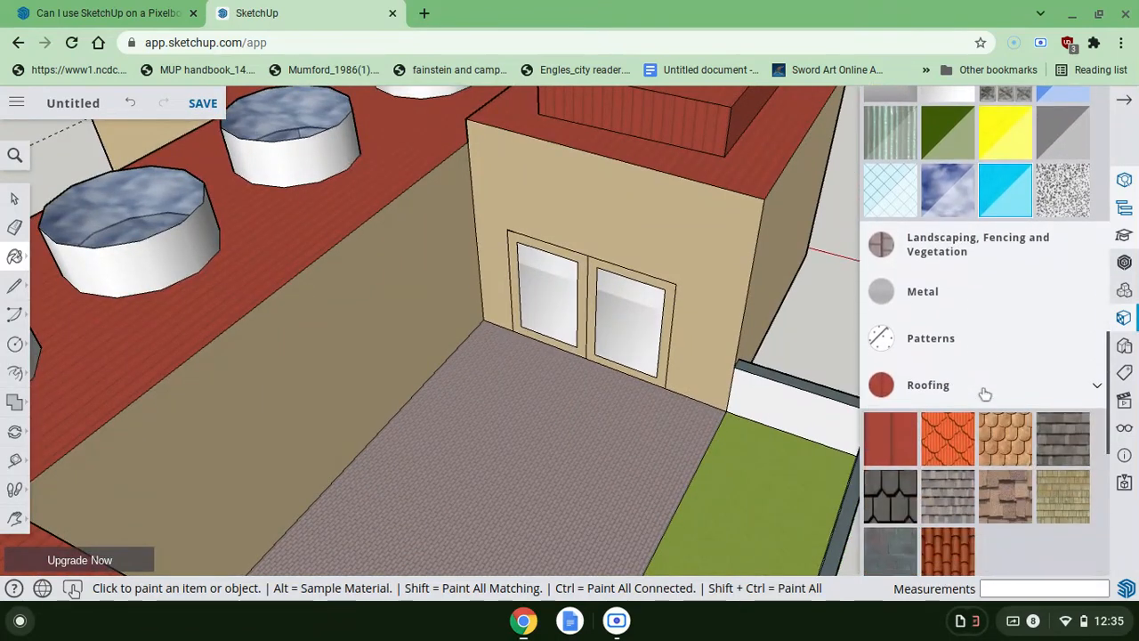
pyautogui.scroll(3, 987, 392)
pyautogui.scroll(-2, 987, 391)
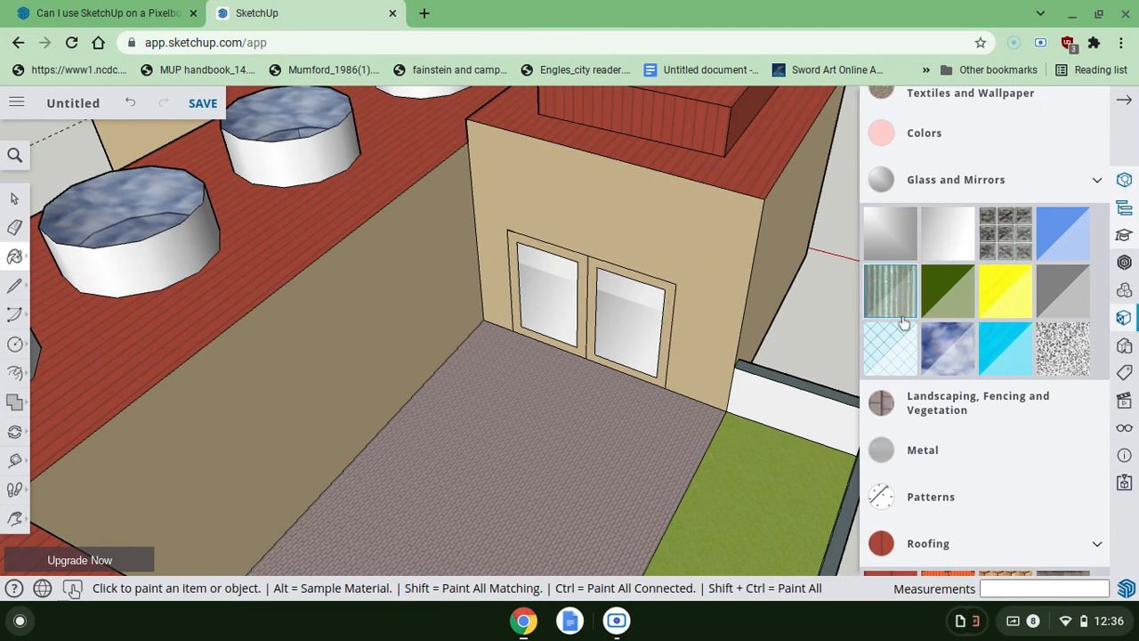
pyautogui.scroll(2, 902, 318)
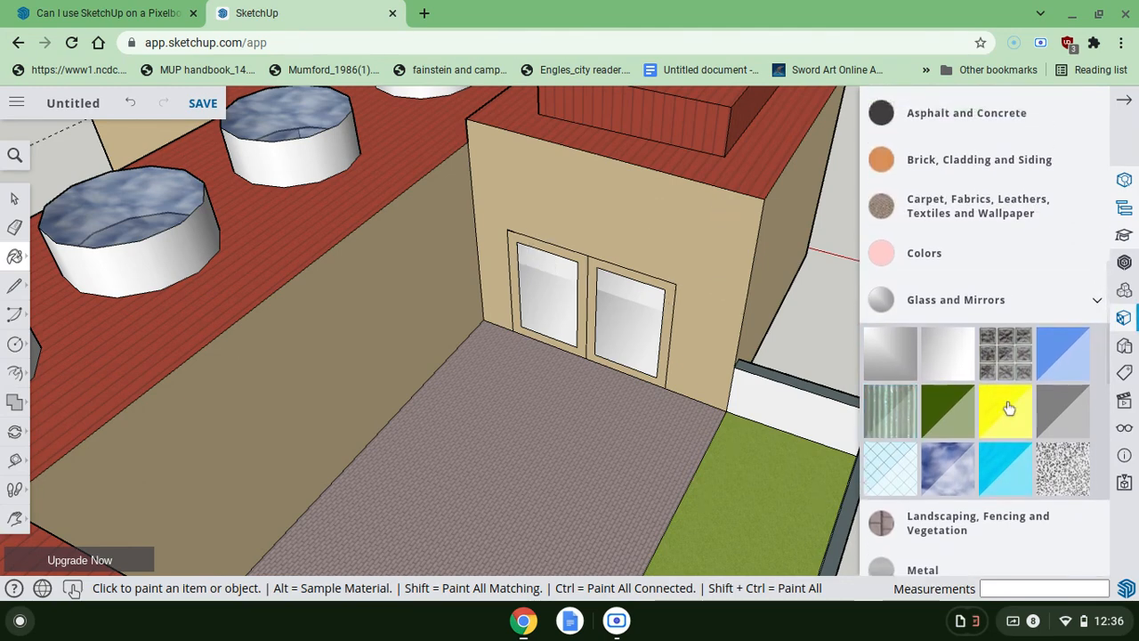
pyautogui.click(1010, 401)
pyautogui.scroll(3, 1017, 408)
pyautogui.scroll(-10, 1017, 407)
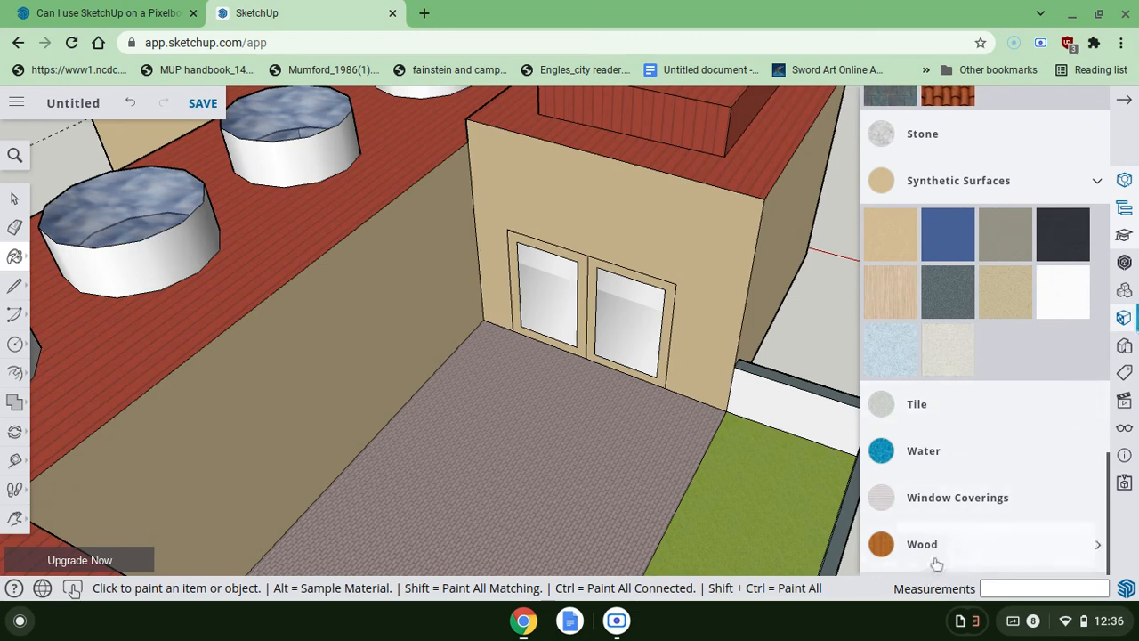
pyautogui.click(935, 558)
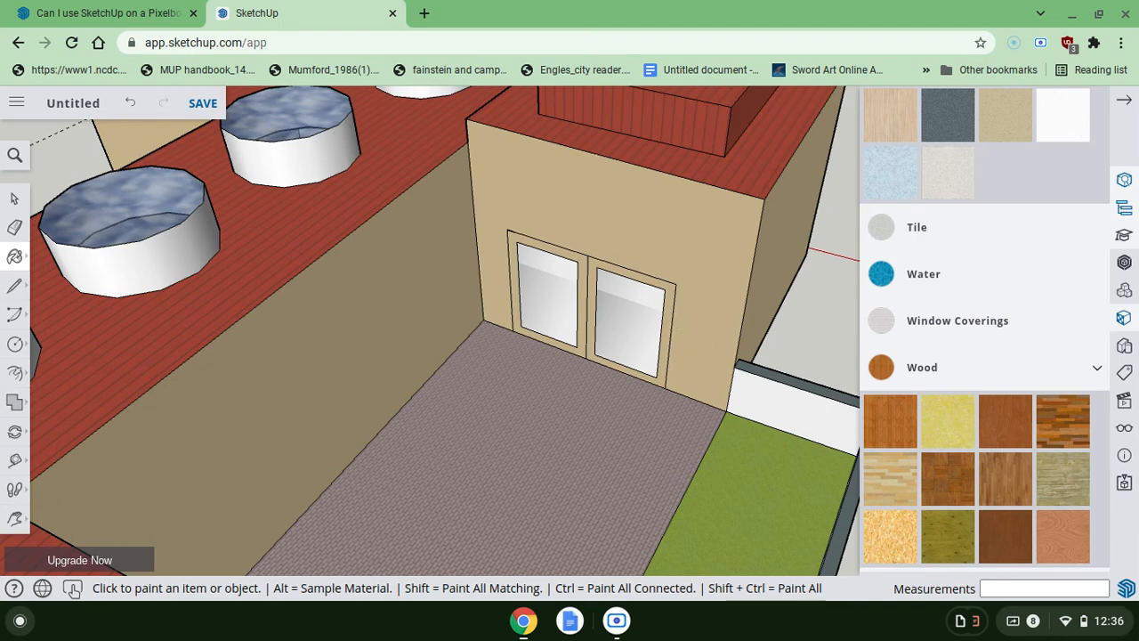
pyautogui.click(667, 332)
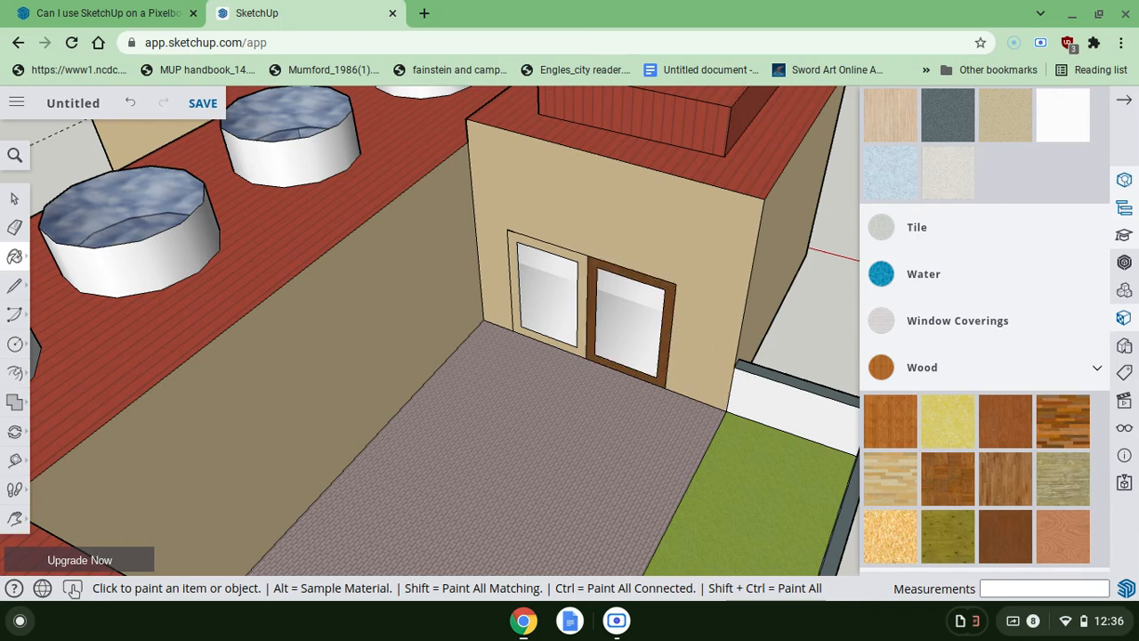
pyautogui.click(585, 284)
# - Draw a closed four-sided outline about 14' 3" by 12' 1" on the courtyard paving, away from the door and walls
pyautogui.moveTo(588, 280); pyautogui.dragTo(411, 185, button='middle')
pyautogui.moveTo(322, 431); pyautogui.dragTo(322, 431, button='middle')
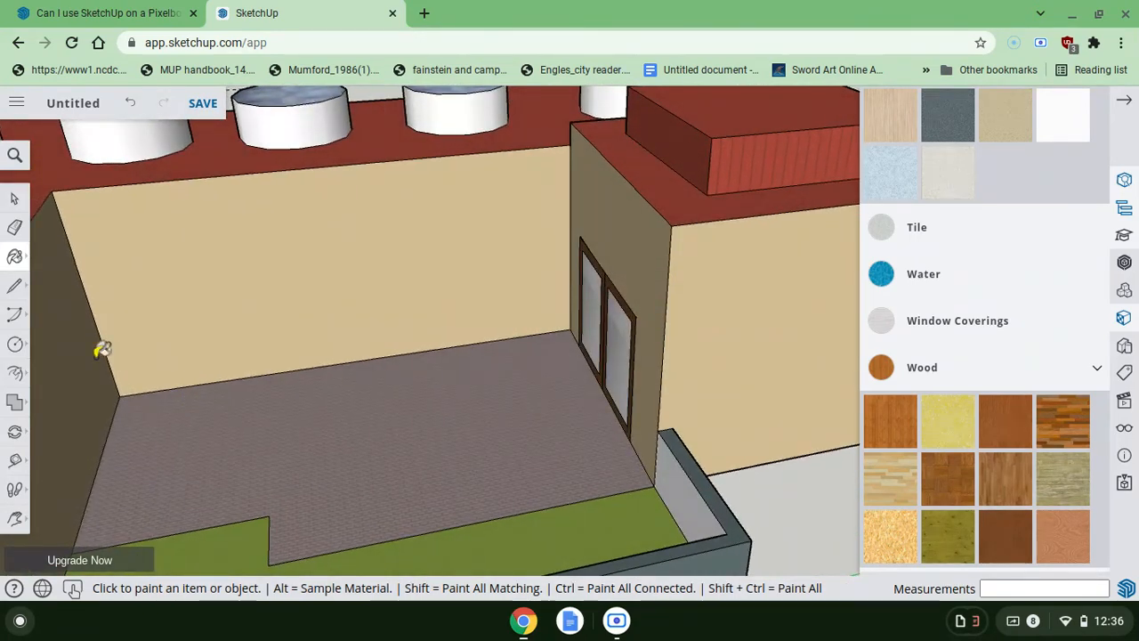
pyautogui.click(15, 284)
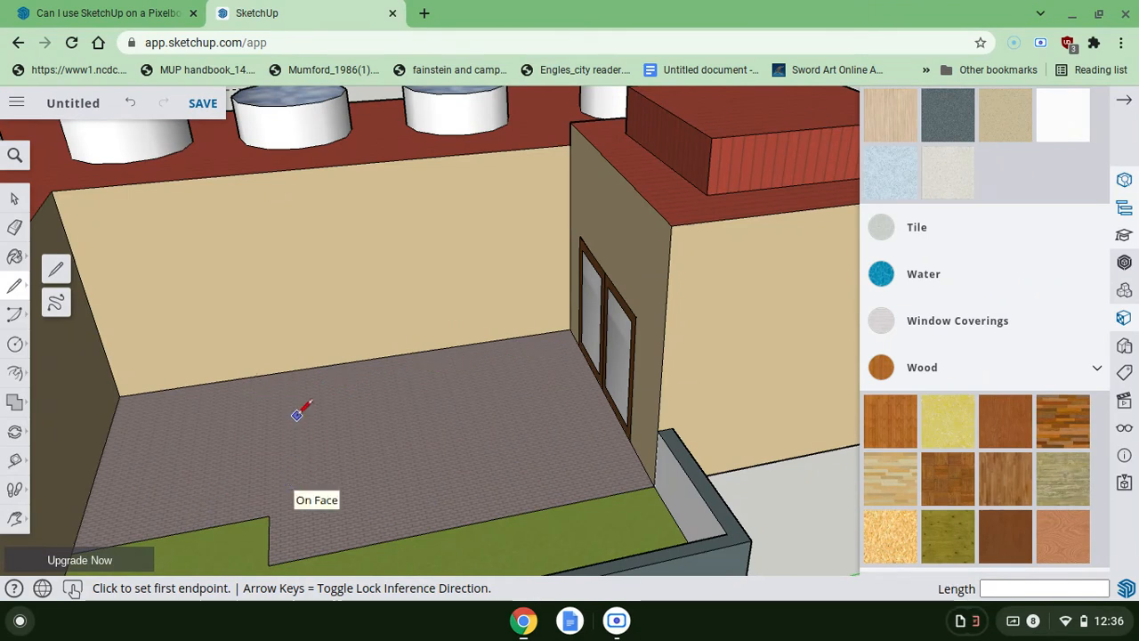
pyautogui.click(283, 393)
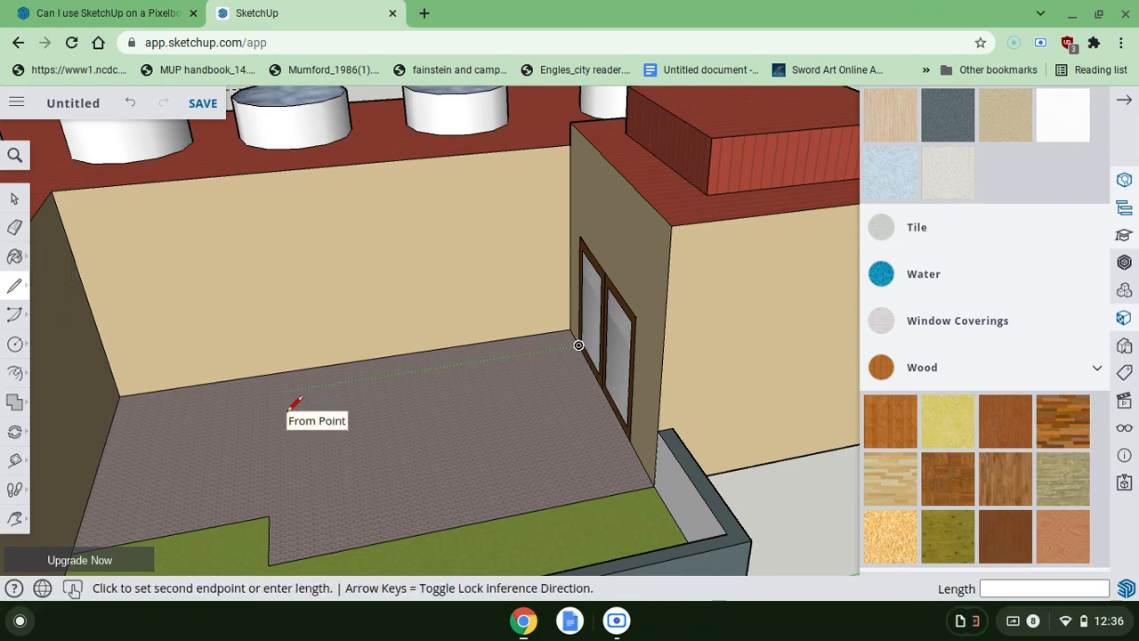
pyautogui.click(283, 470)
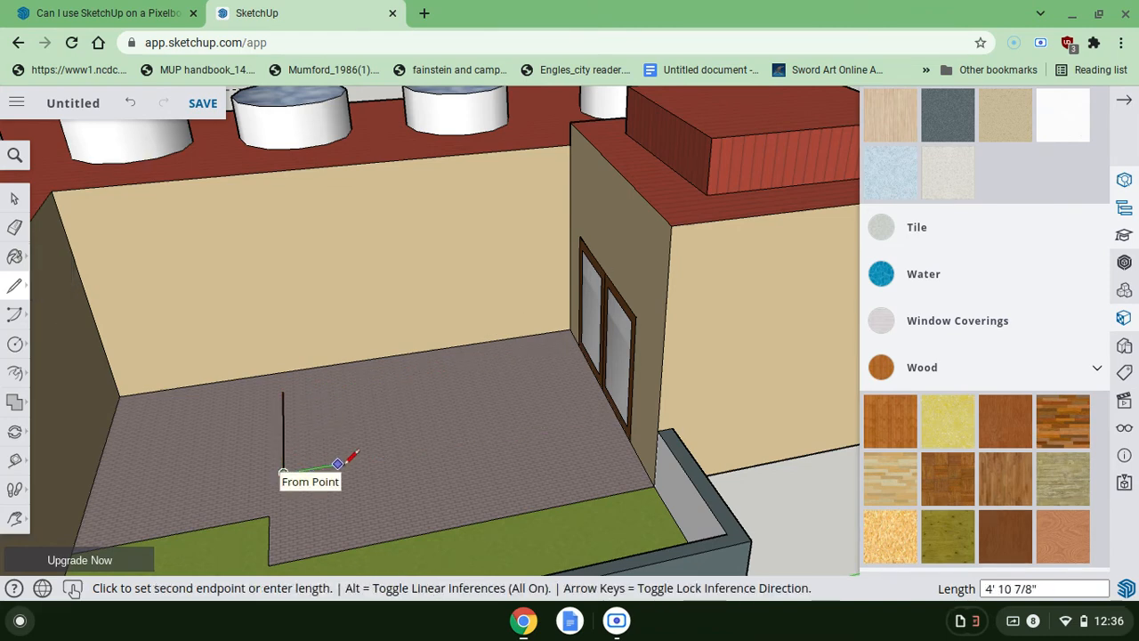
pyautogui.click(415, 449)
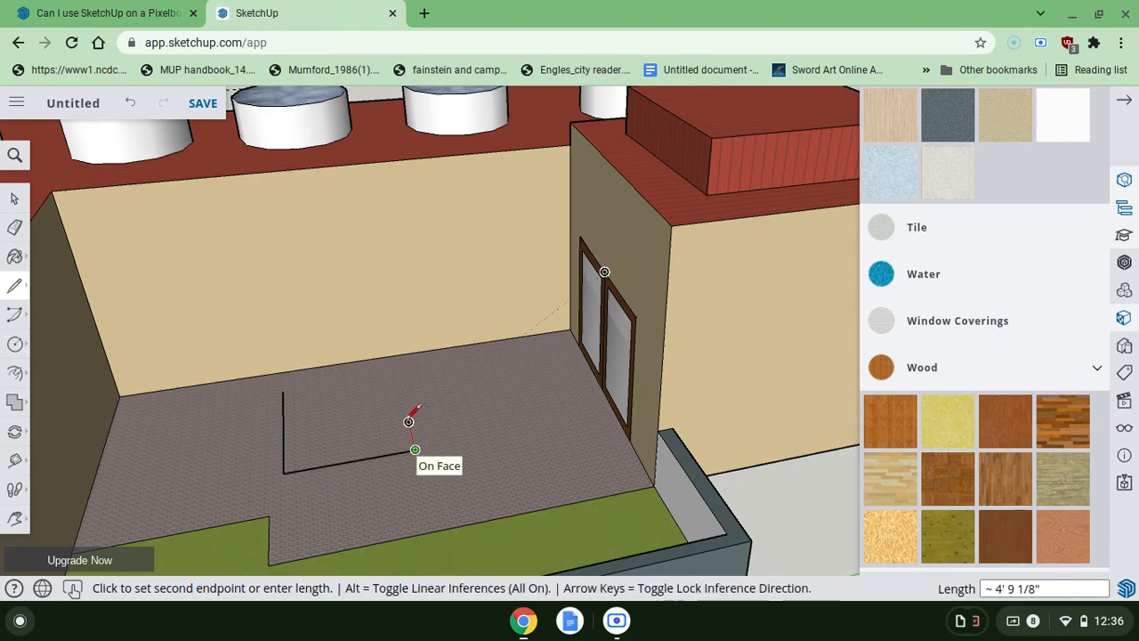
pyautogui.click(397, 374)
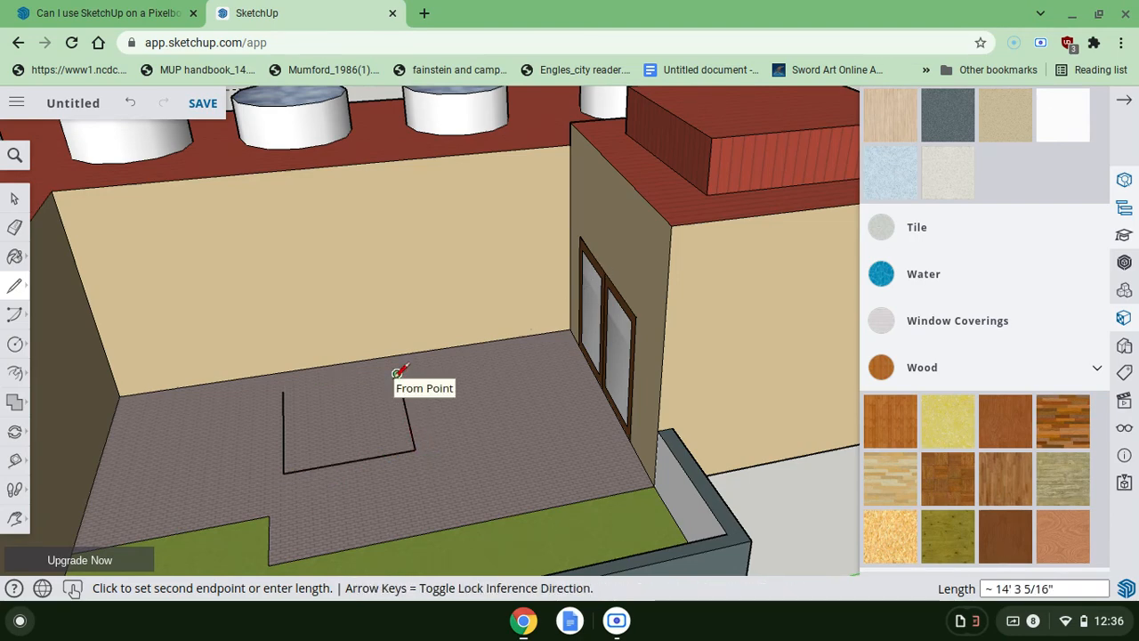
pyautogui.click(284, 389)
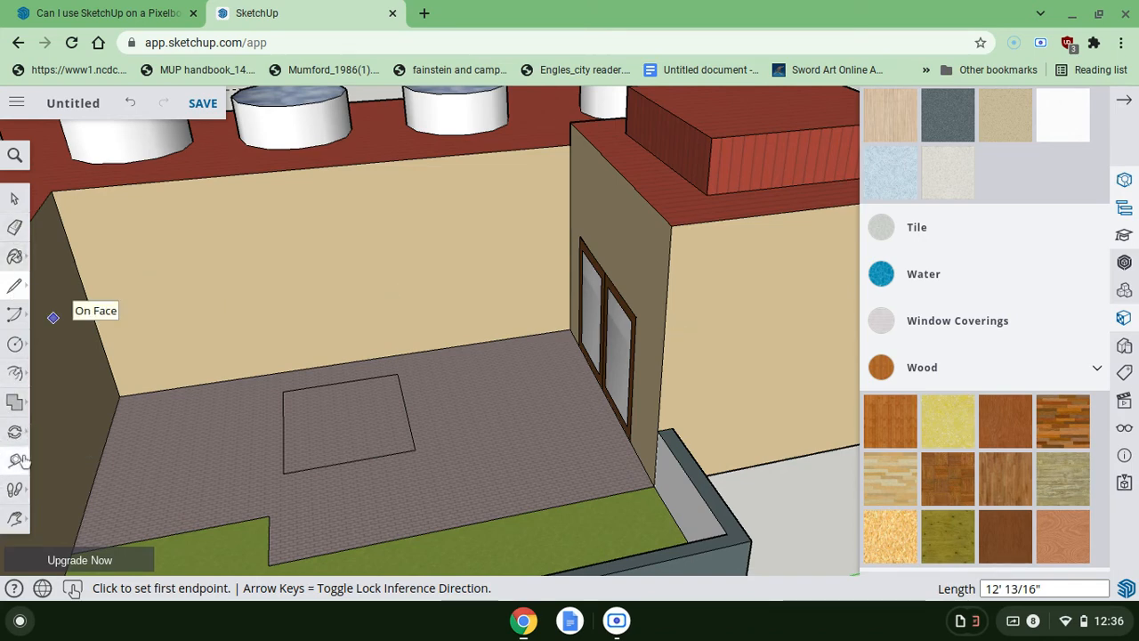
pyautogui.click(18, 373)
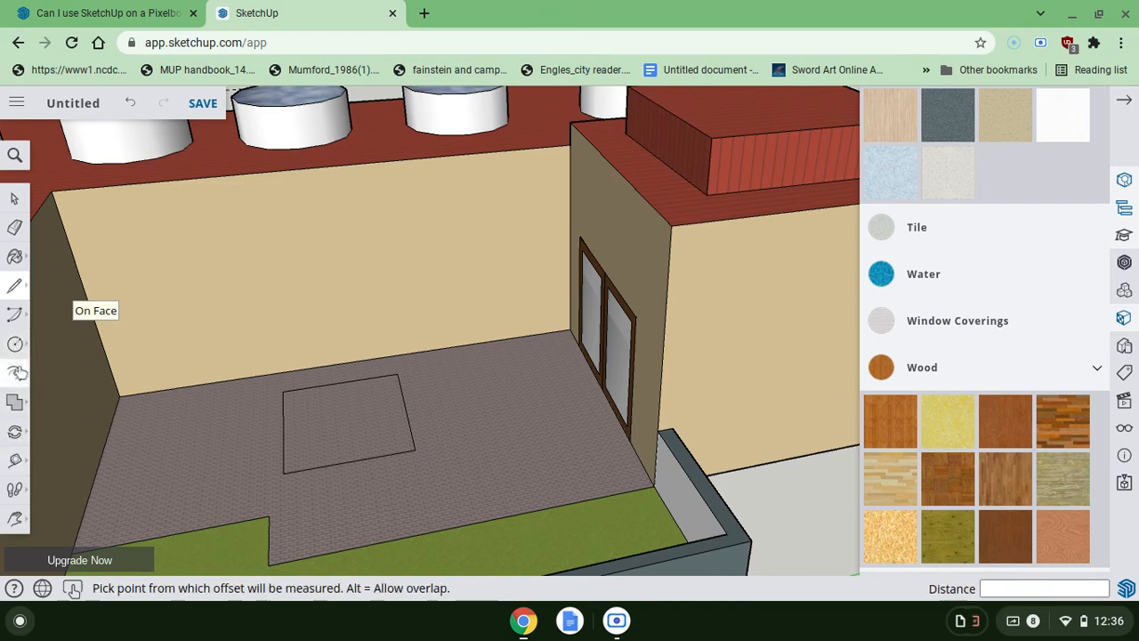
pyautogui.moveTo(17, 374)
pyautogui.click(57, 340)
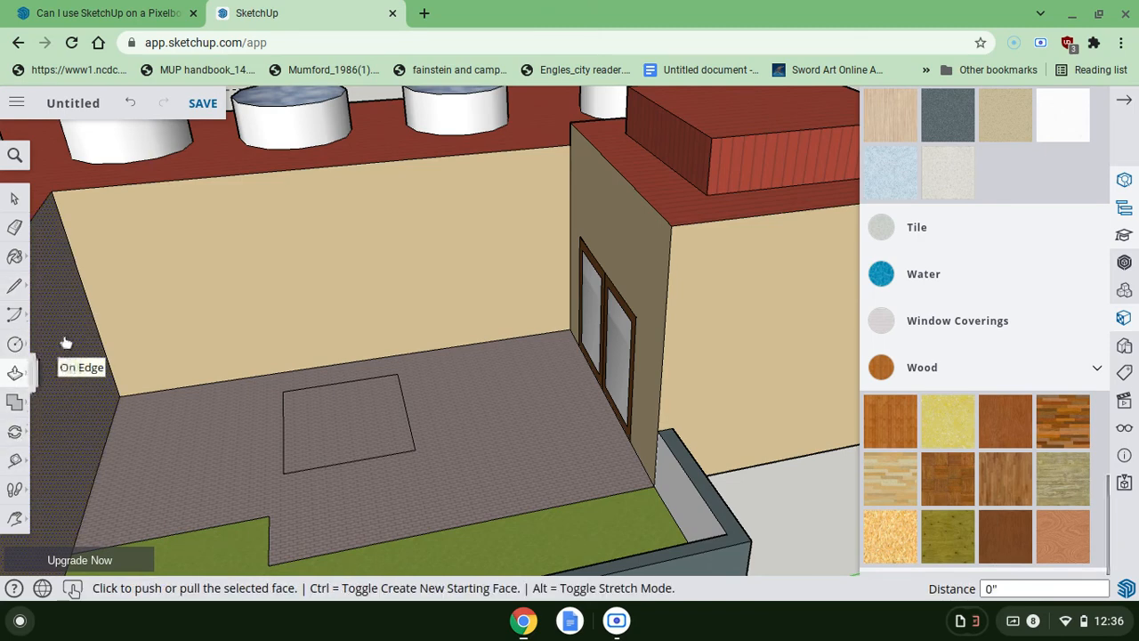
pyautogui.click(346, 432)
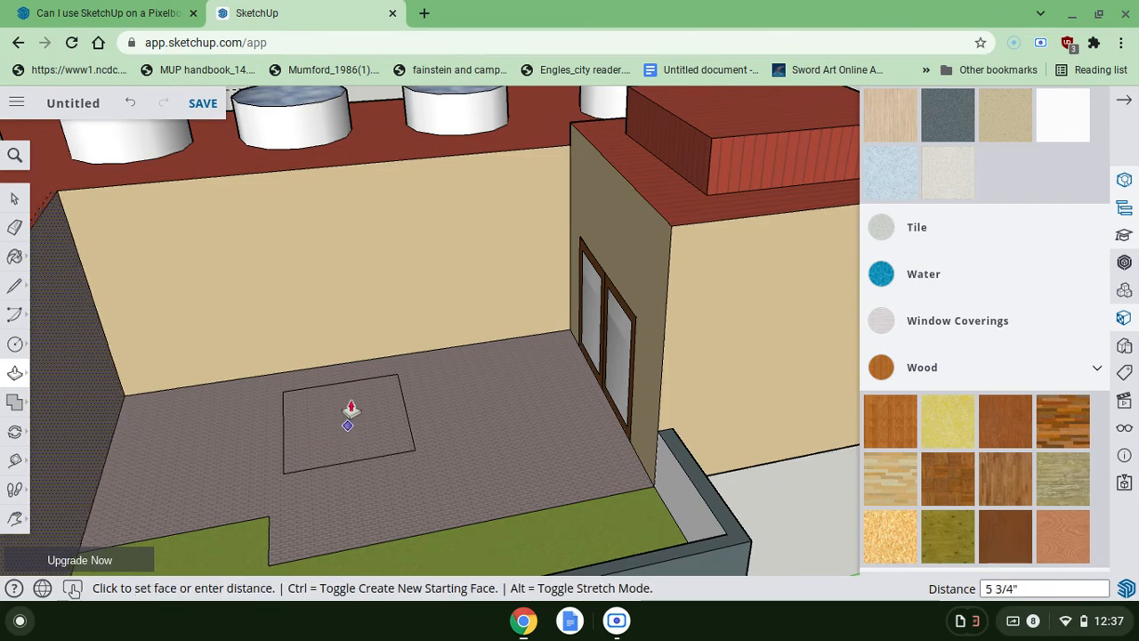
pyautogui.click(332, 428)
pyautogui.scroll(5, 329, 435)
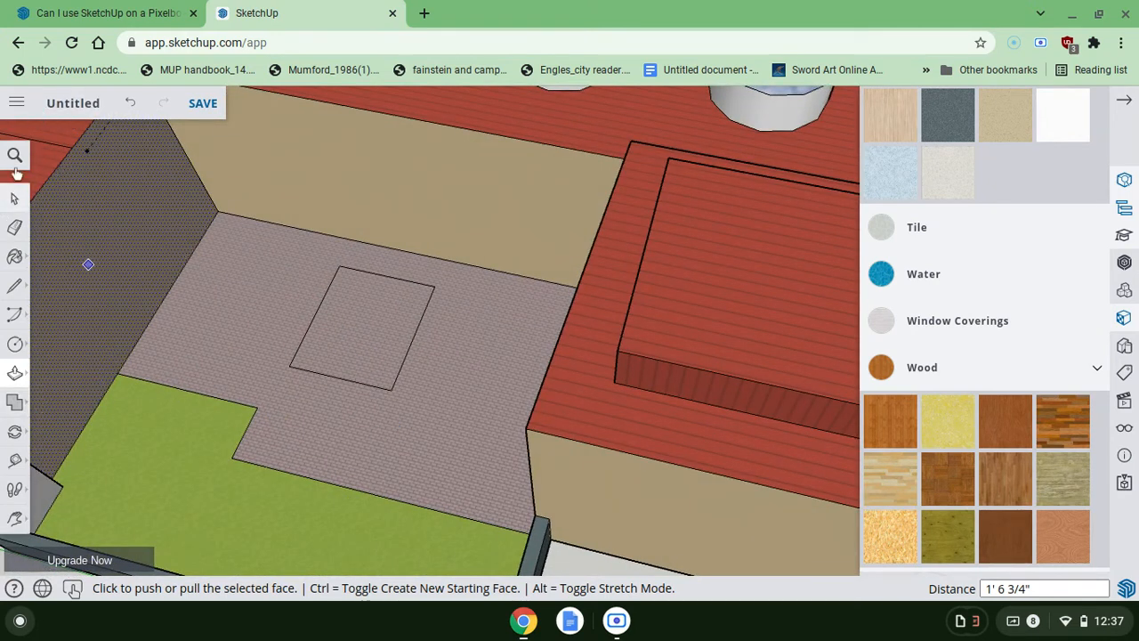
pyautogui.click(131, 105)
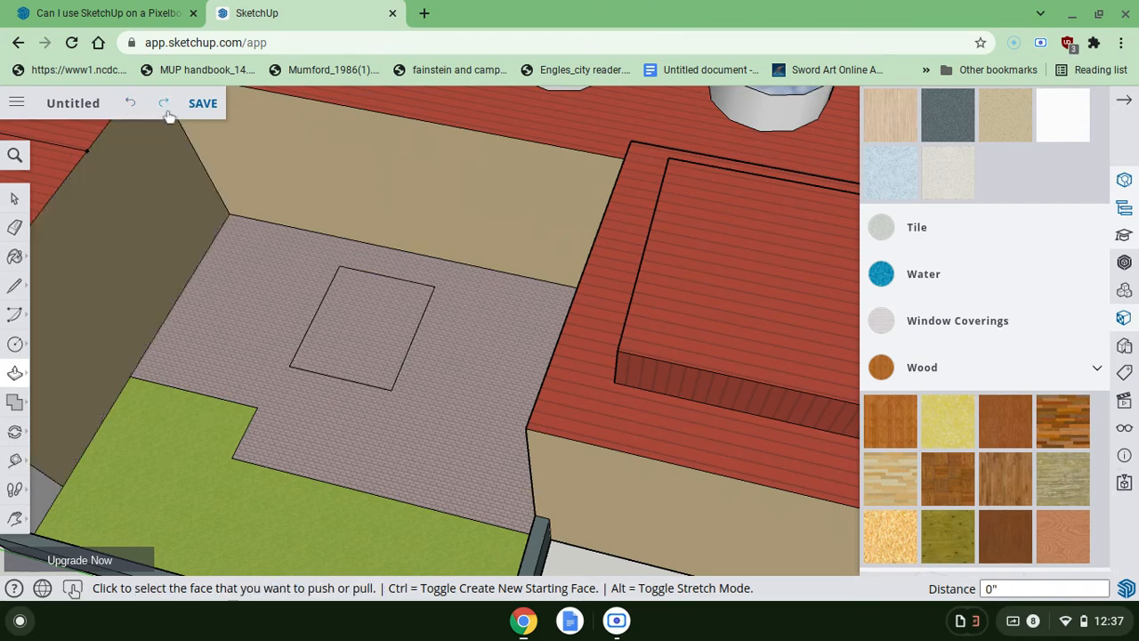
# - Push/Pull the four-sided outline on the courtyard paving up 3' 6 15/16" to form a low block
pyautogui.moveTo(312, 439); pyautogui.dragTo(356, 474, button='middle')
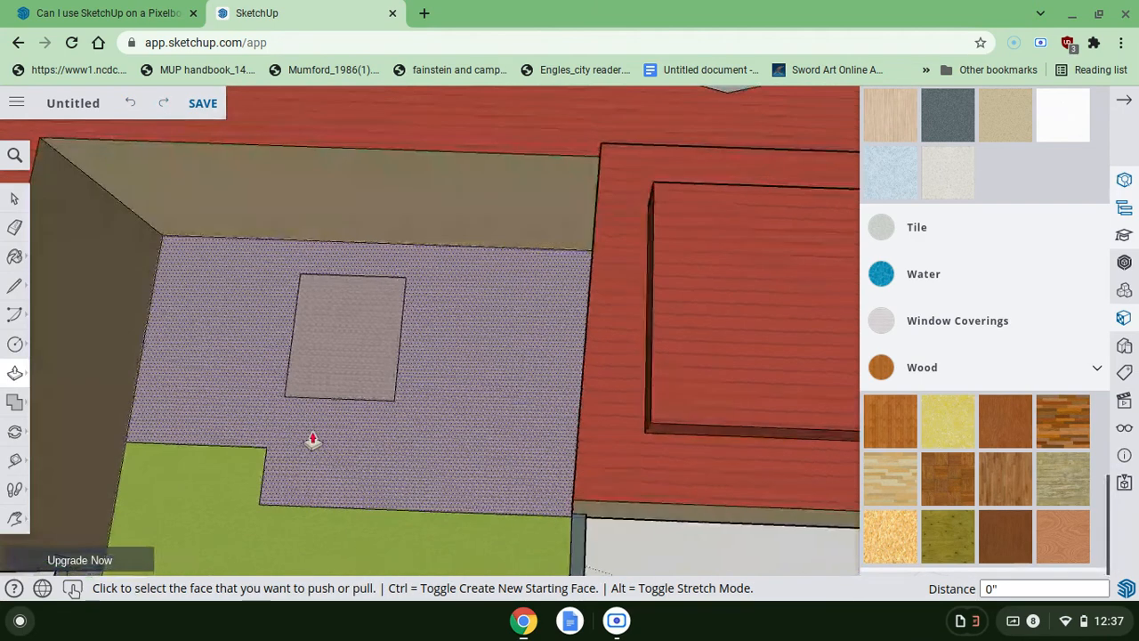
pyautogui.click(335, 365)
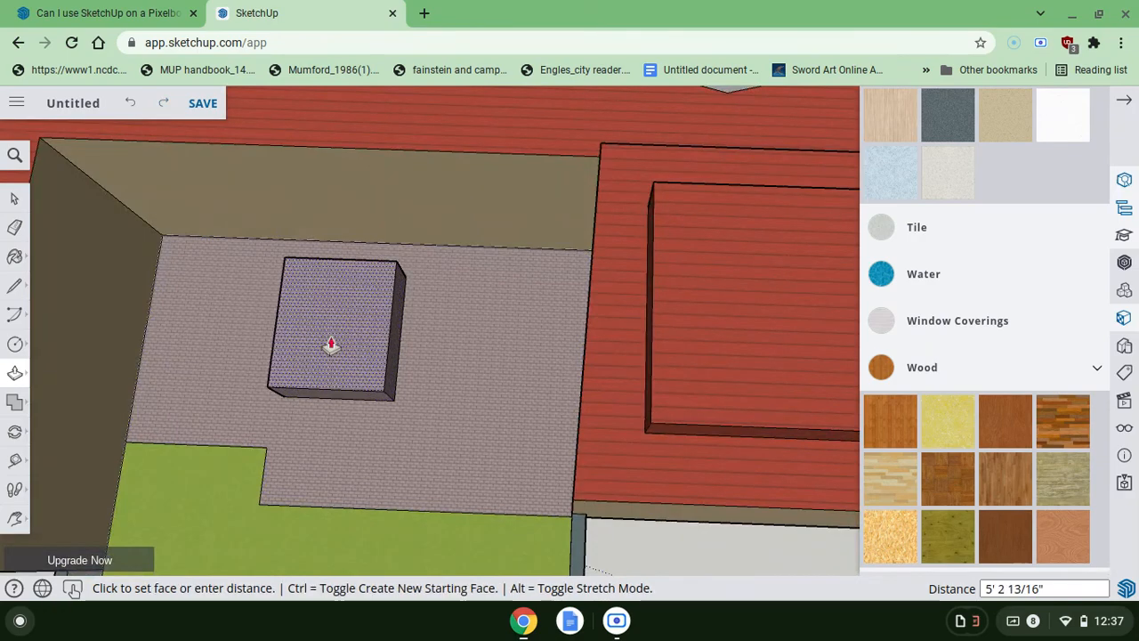
pyautogui.click(331, 353)
pyautogui.moveTo(331, 353); pyautogui.dragTo(79, 286, button='middle')
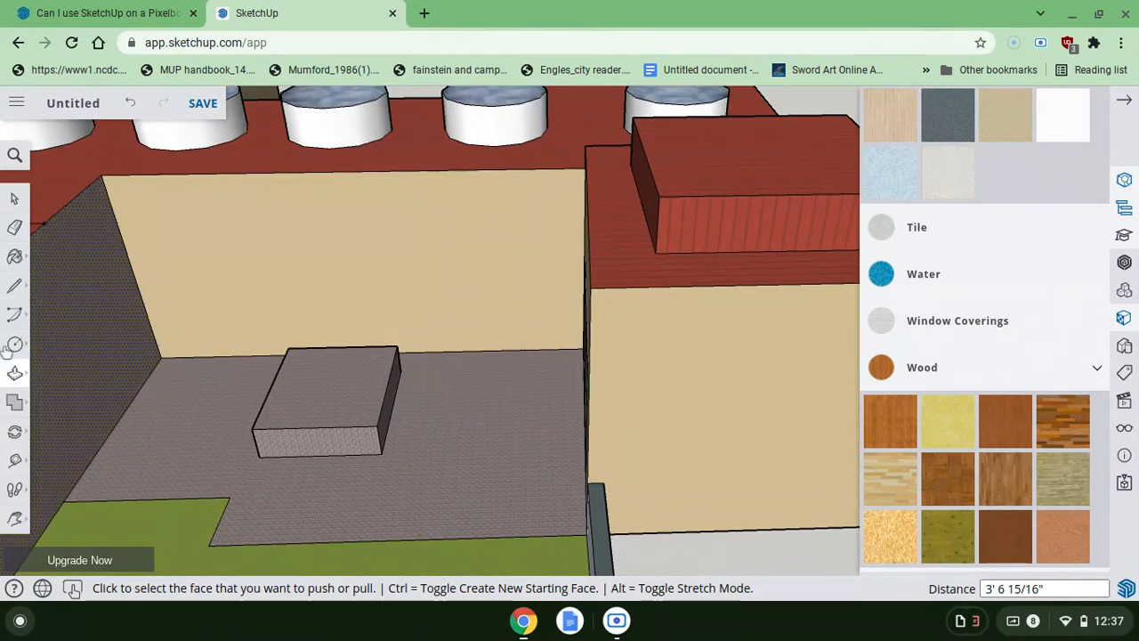
pyautogui.click(16, 286)
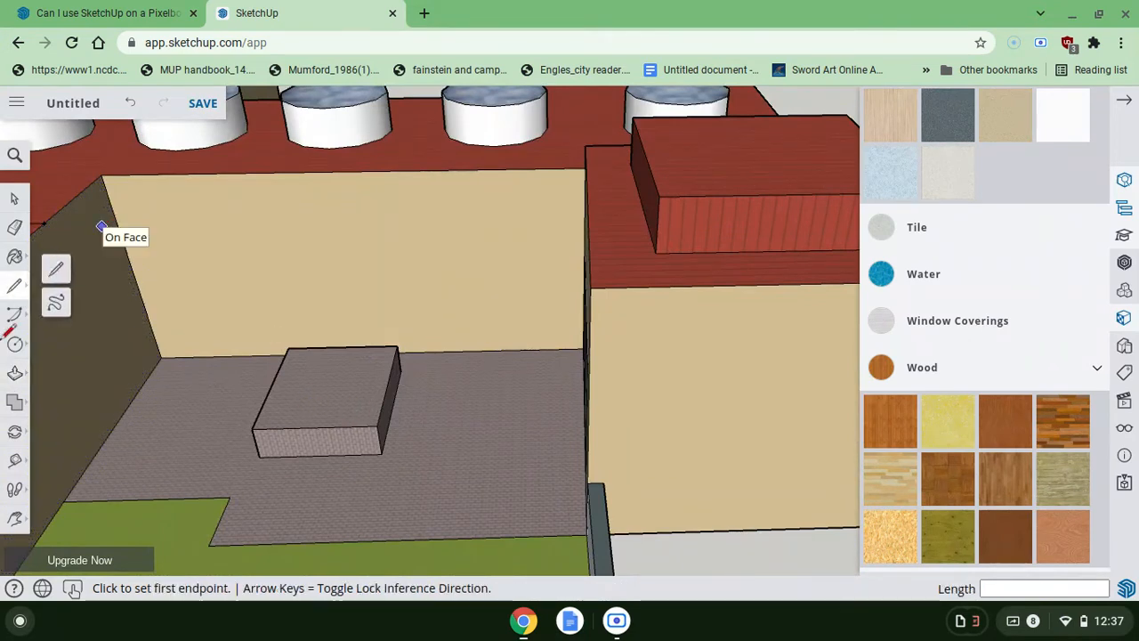
pyautogui.click(15, 402)
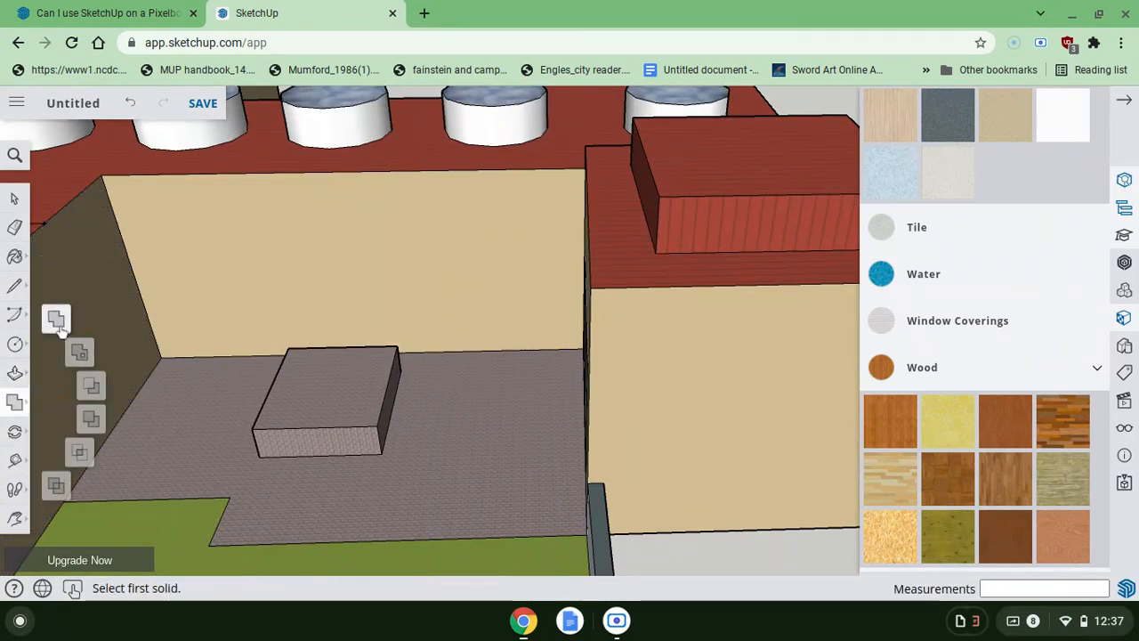
pyautogui.click(15, 373)
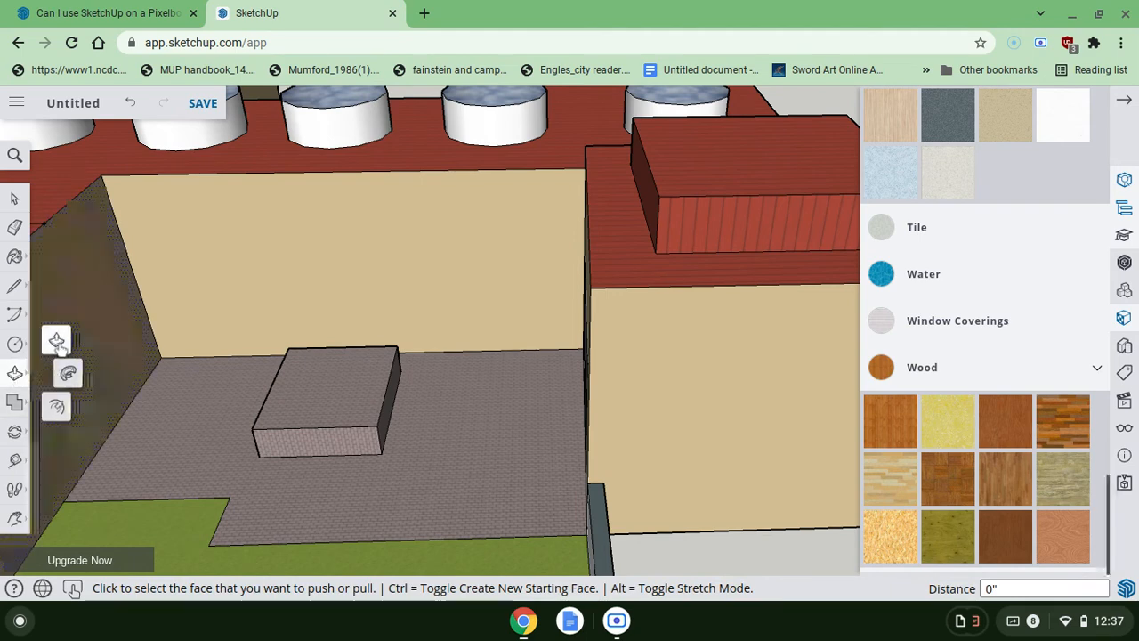
pyautogui.click(56, 341)
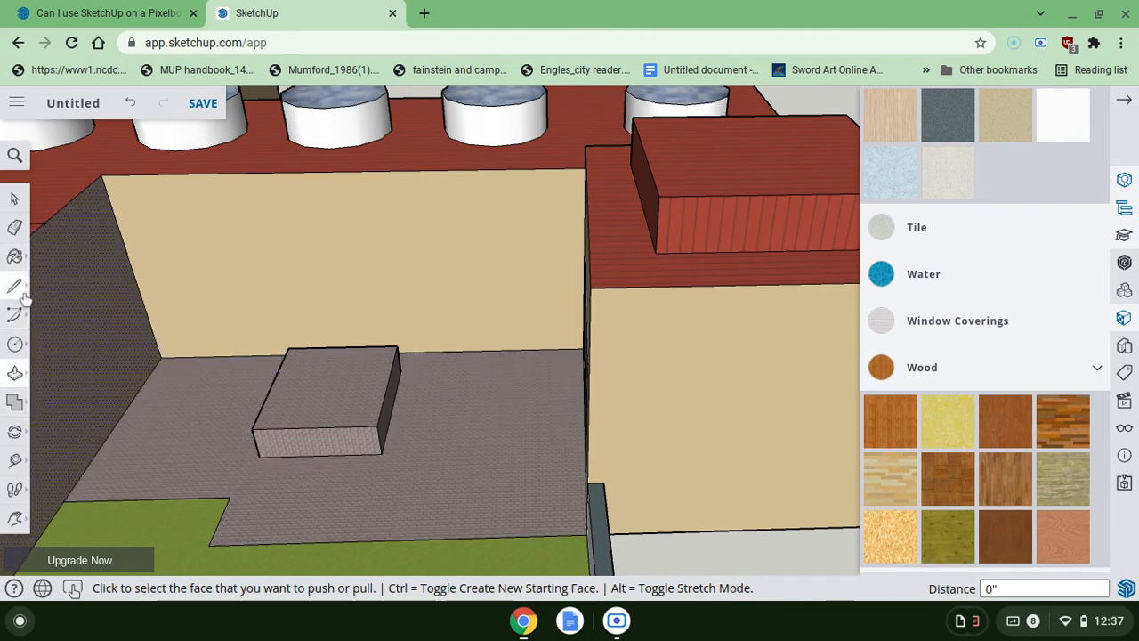
# - Draw a rectangle about 9' 3 11/16" by 7' 11" on the top face of the courtyard block, inset from its edges
pyautogui.click(16, 344)
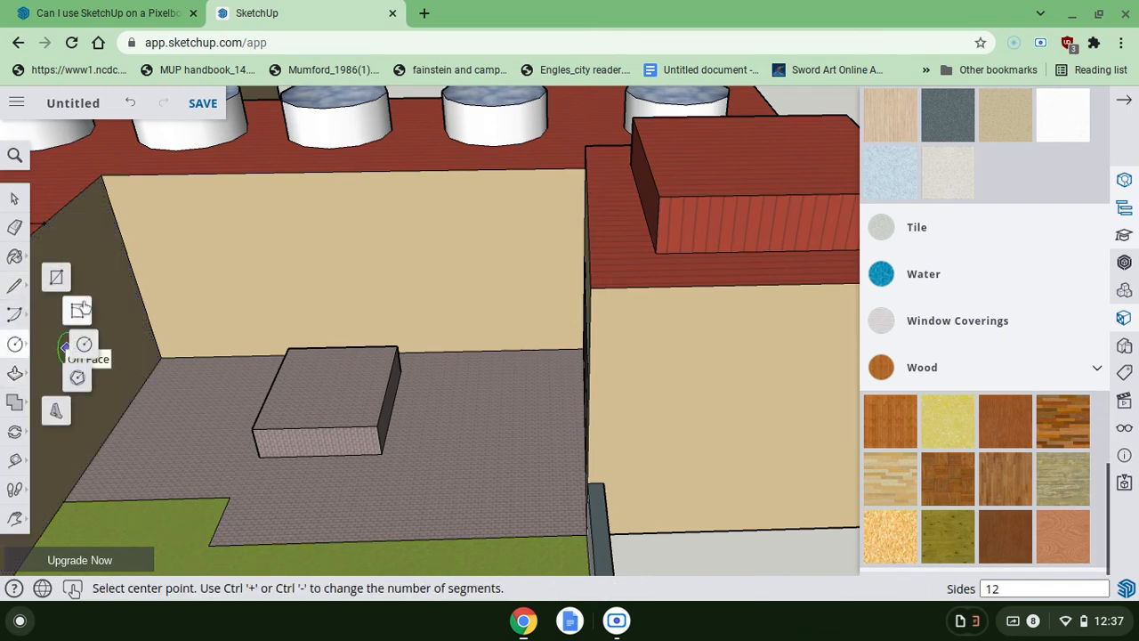
pyautogui.click(56, 276)
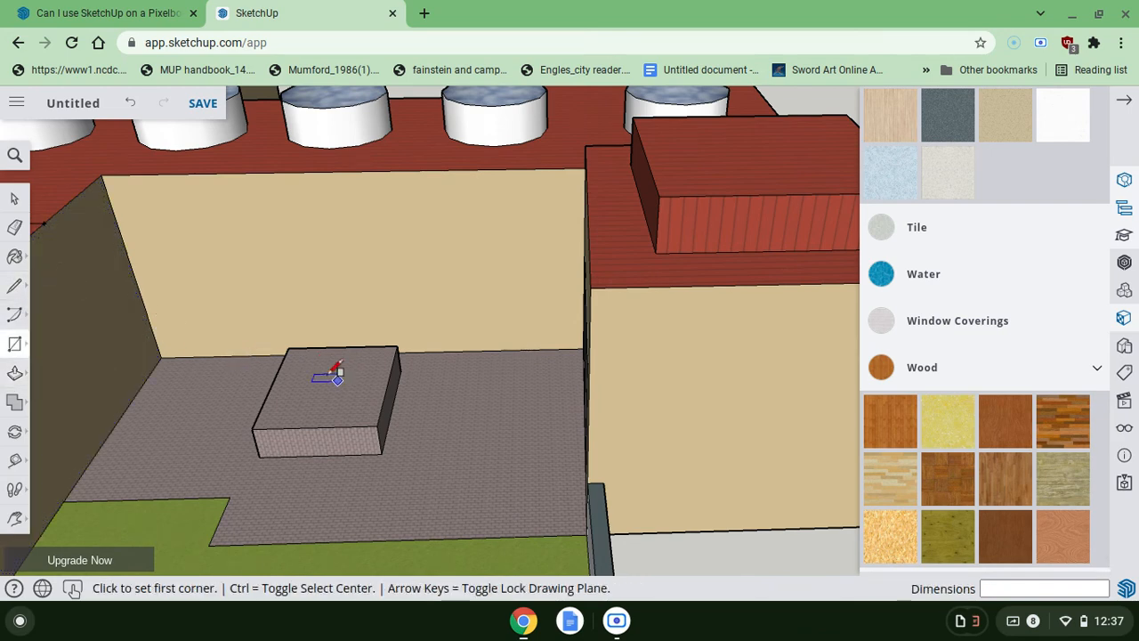
pyautogui.click(299, 411)
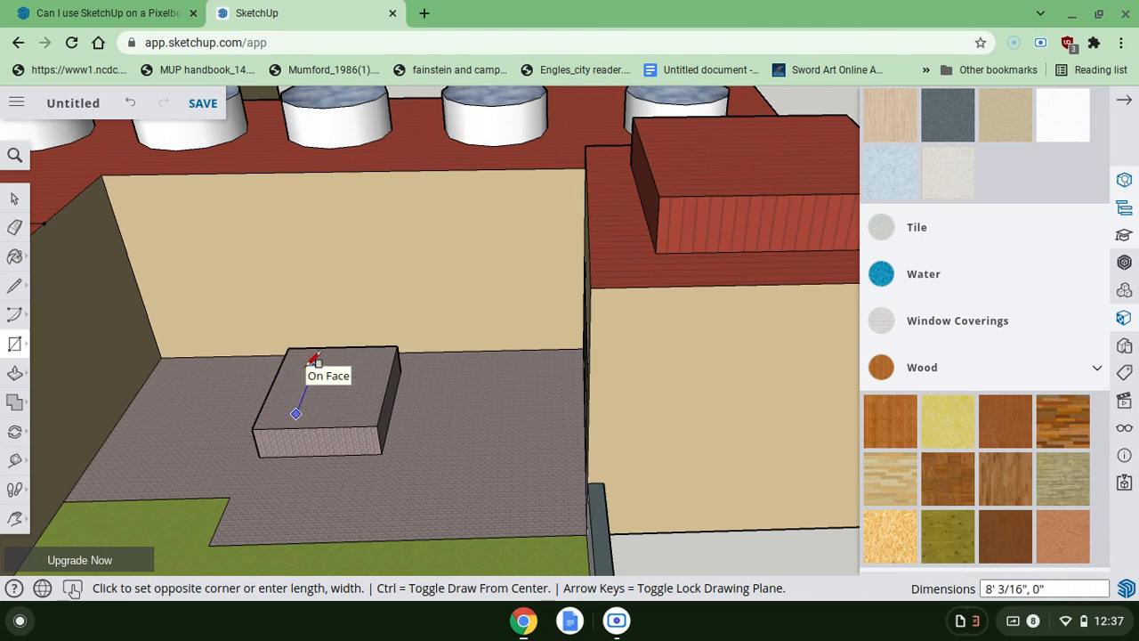
pyautogui.press('Escape')
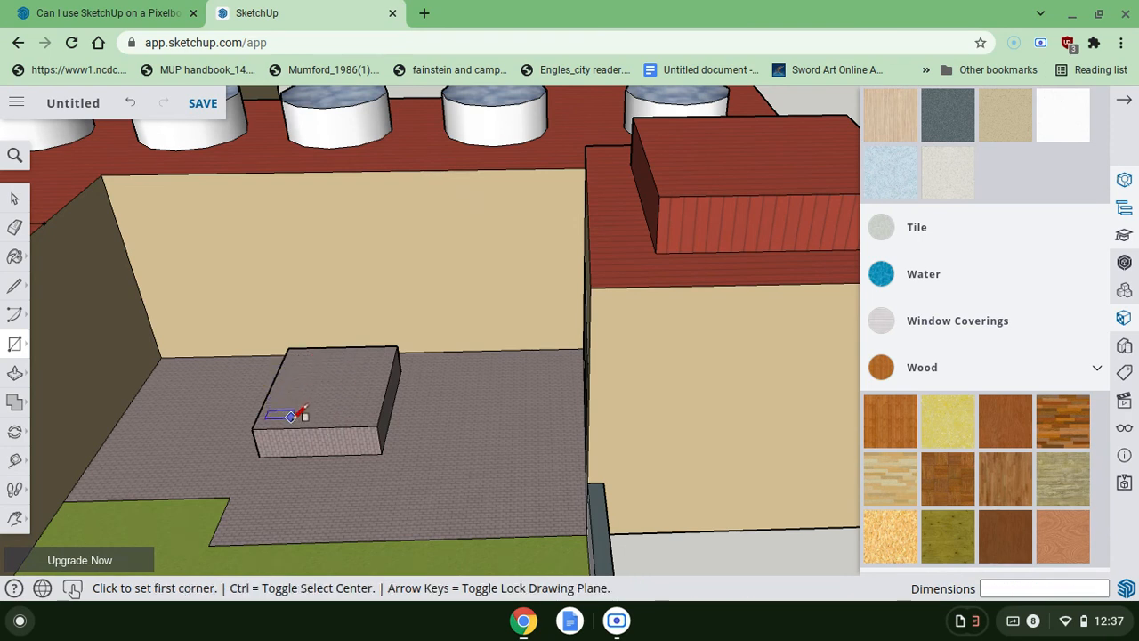
pyautogui.click(278, 411)
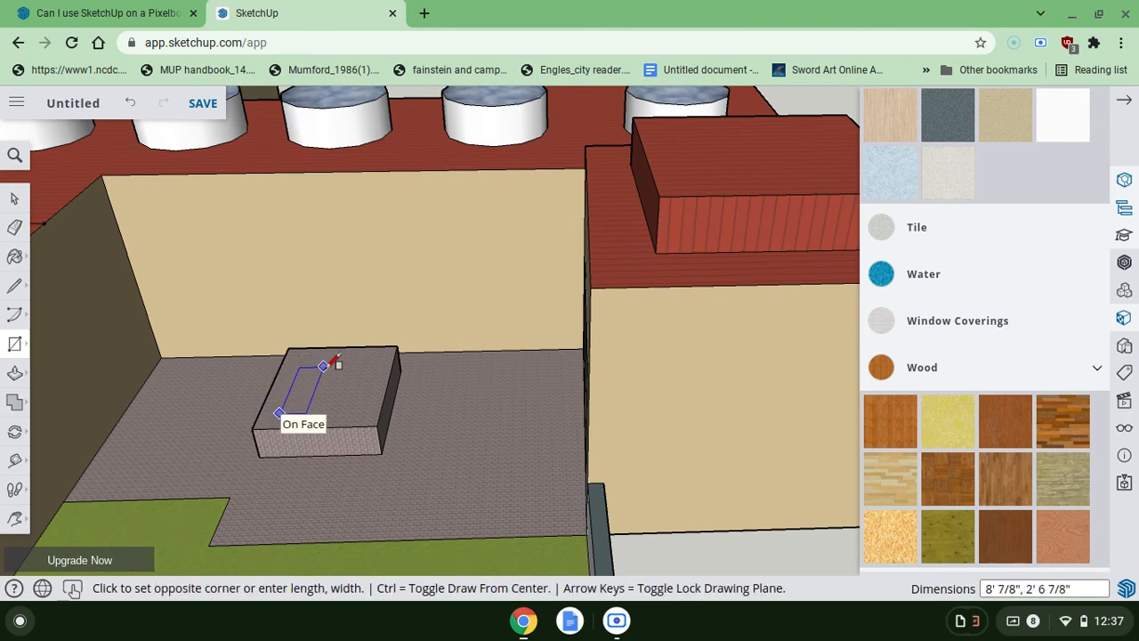
pyautogui.click(374, 359)
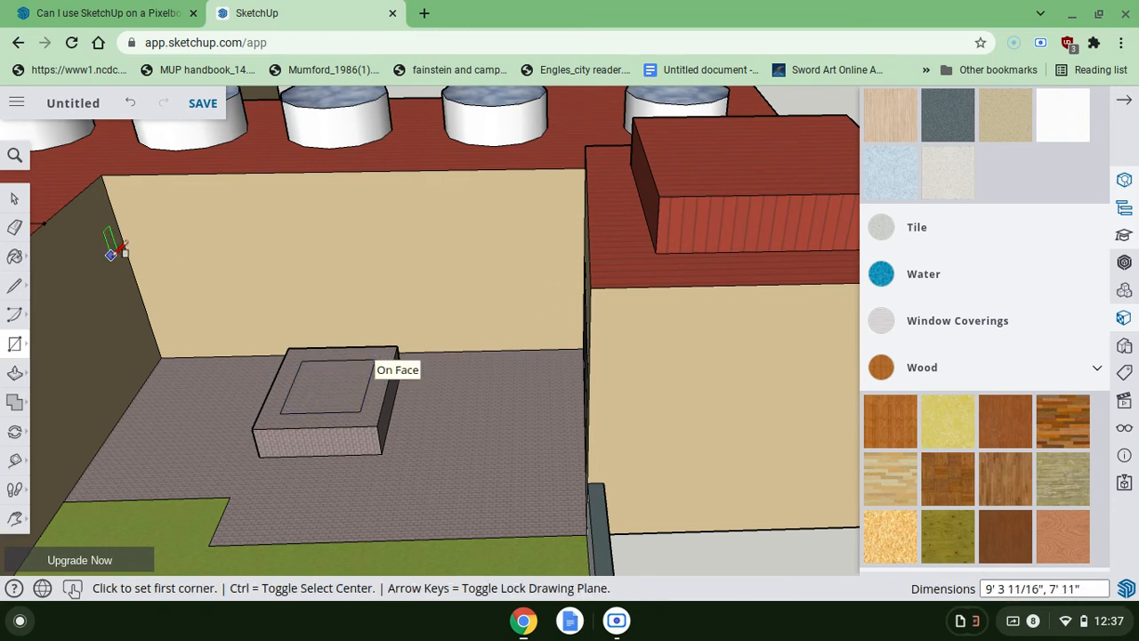
# - Push/Pull the inset rectangle down 2' 10 3/4" to hollow out the courtyard block
pyautogui.click(17, 375)
pyautogui.click(339, 382)
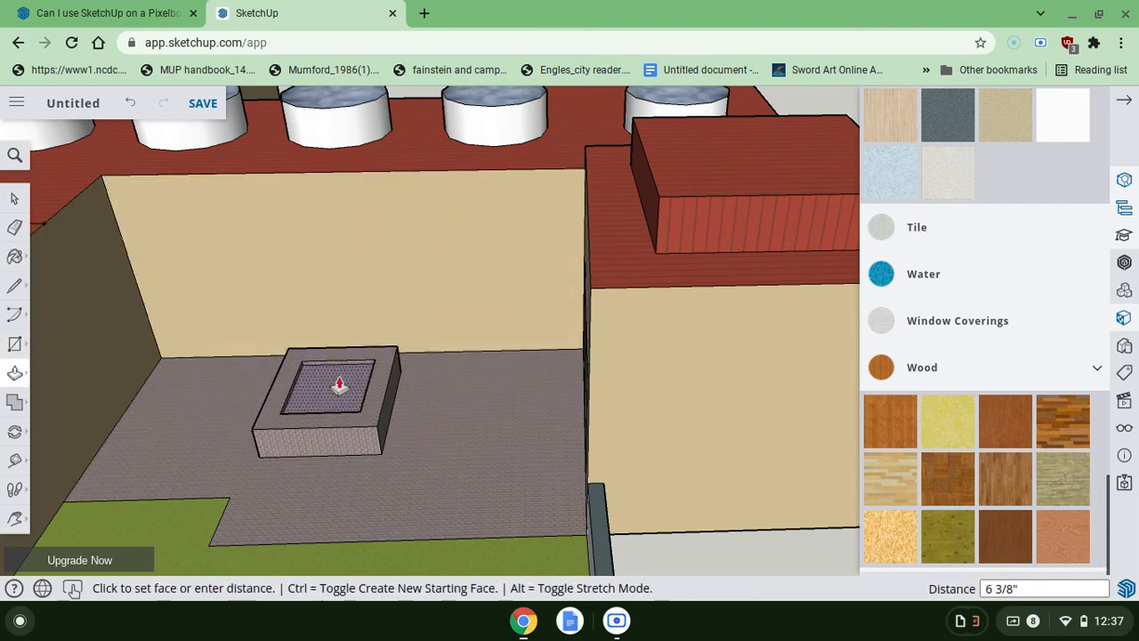
pyautogui.click(337, 399)
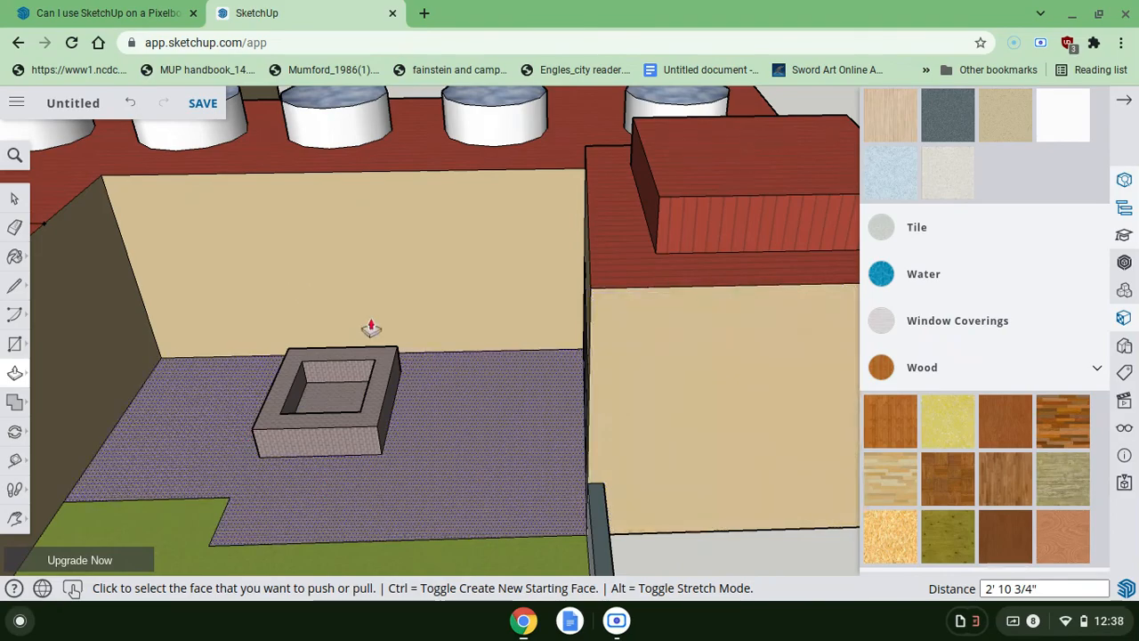
# - Paint the hollowed courtyard block's outer sides, rim and recess with the speckled brown material from the Stone collection
pyautogui.moveTo(371, 329); pyautogui.dragTo(339, 321, button='middle')
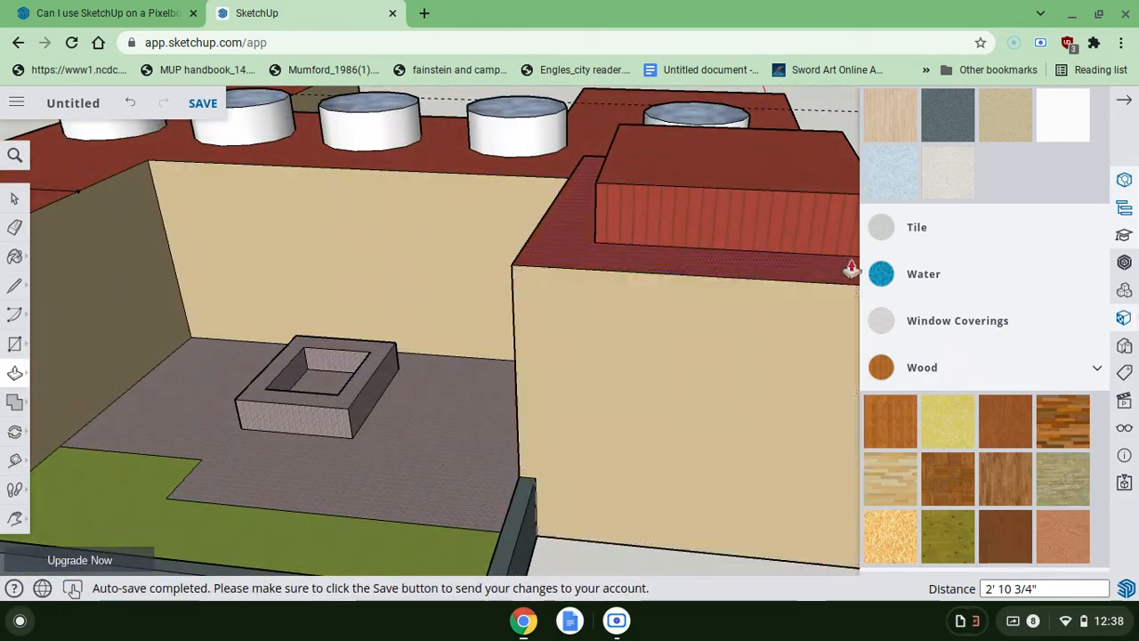
pyautogui.scroll(10, 944, 299)
pyautogui.scroll(-4, 942, 301)
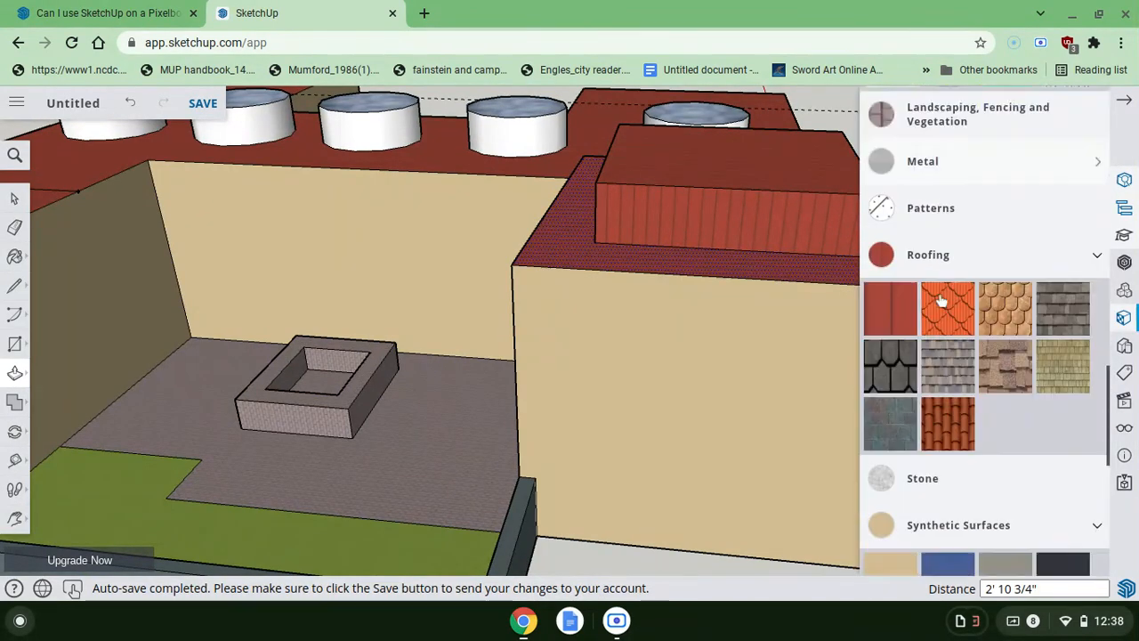
pyautogui.click(942, 368)
pyautogui.scroll(-1, 942, 372)
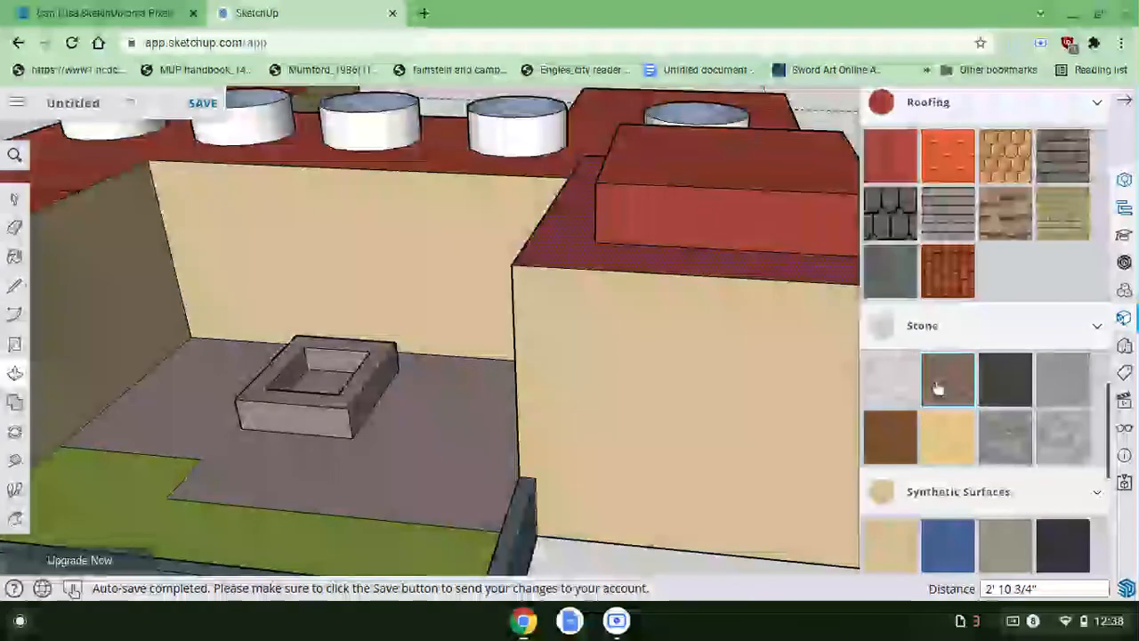
pyautogui.click(894, 398)
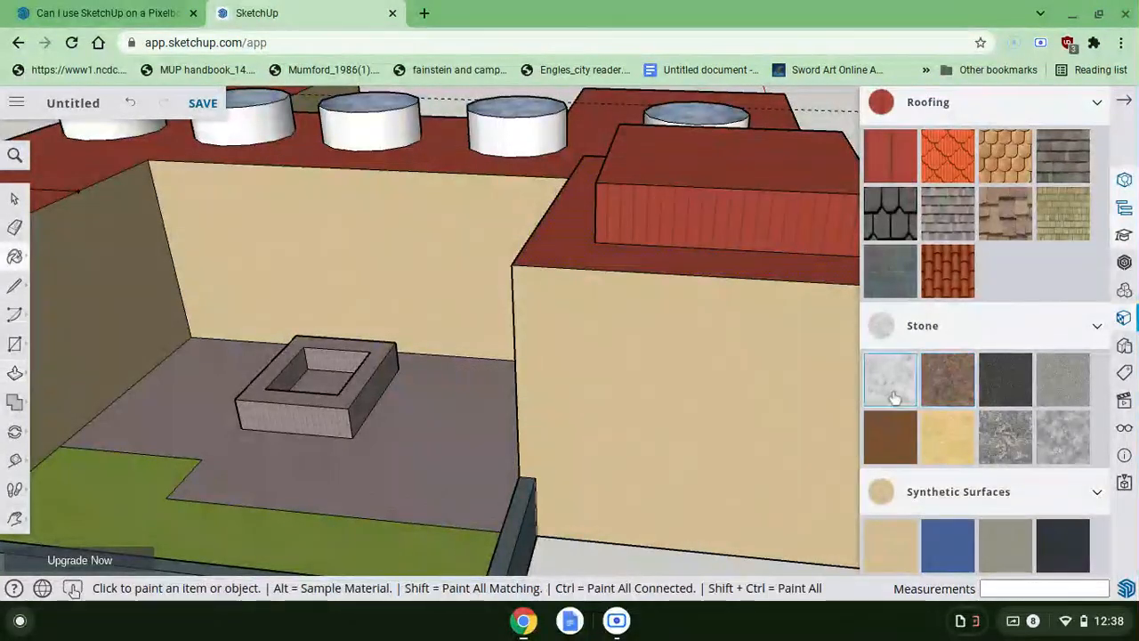
pyautogui.click(306, 418)
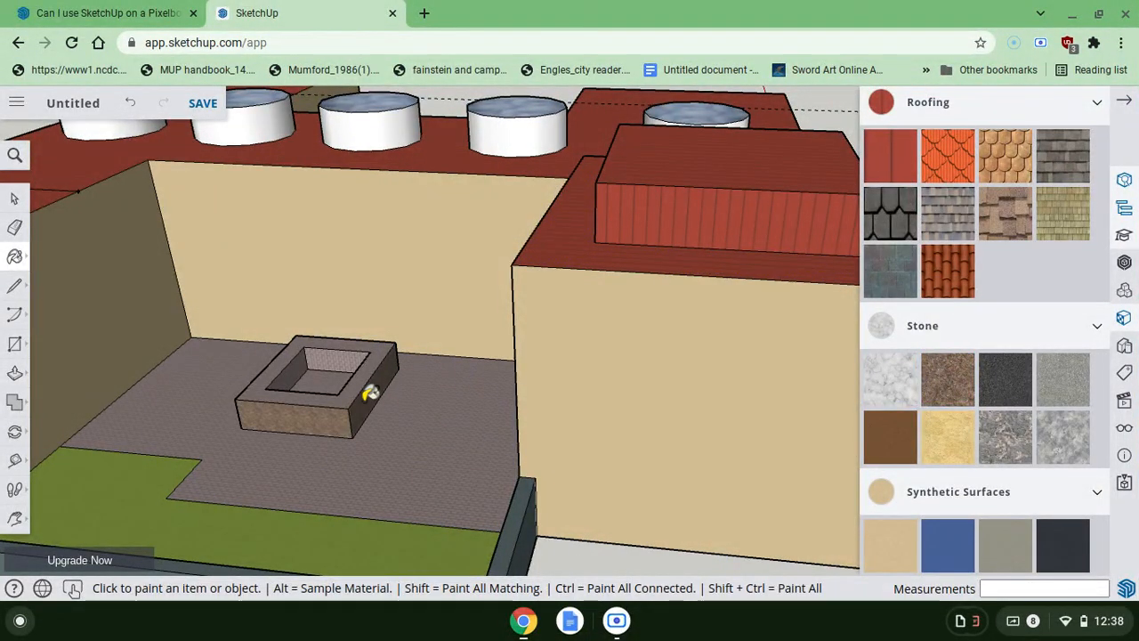
pyautogui.click(359, 385)
pyautogui.moveTo(323, 389); pyautogui.dragTo(347, 508, button='middle')
pyautogui.click(347, 508)
pyautogui.click(384, 442)
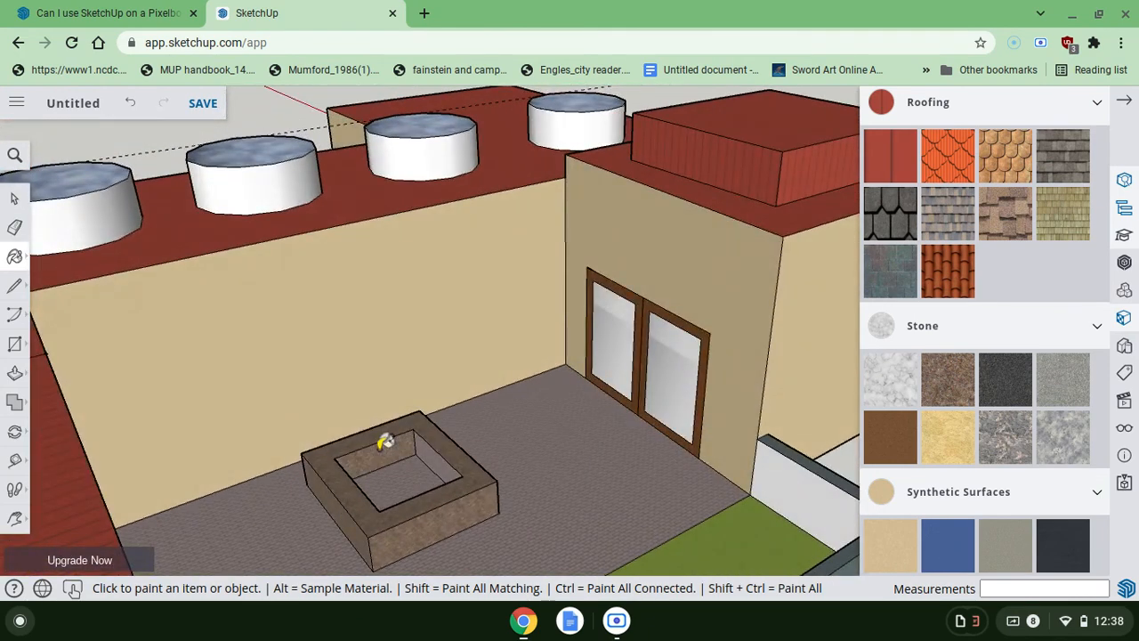
pyautogui.click(424, 465)
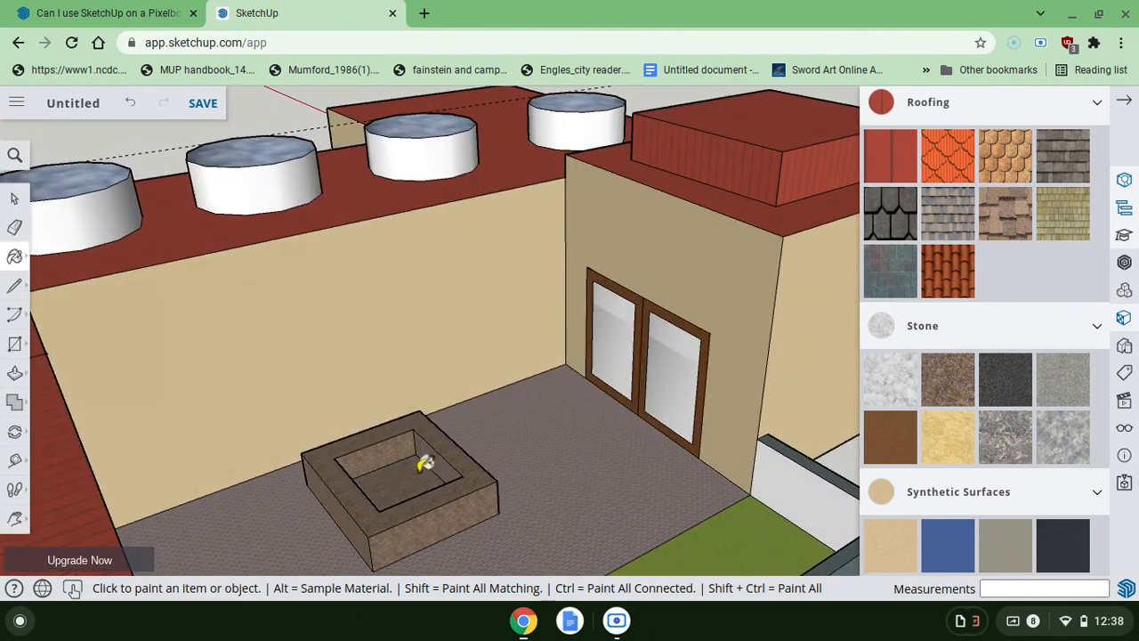
# - Inspect the painted courtyard block and the whole building, from the courtyard side round to the front entrance
pyautogui.moveTo(427, 463); pyautogui.dragTo(481, 485, button='middle')
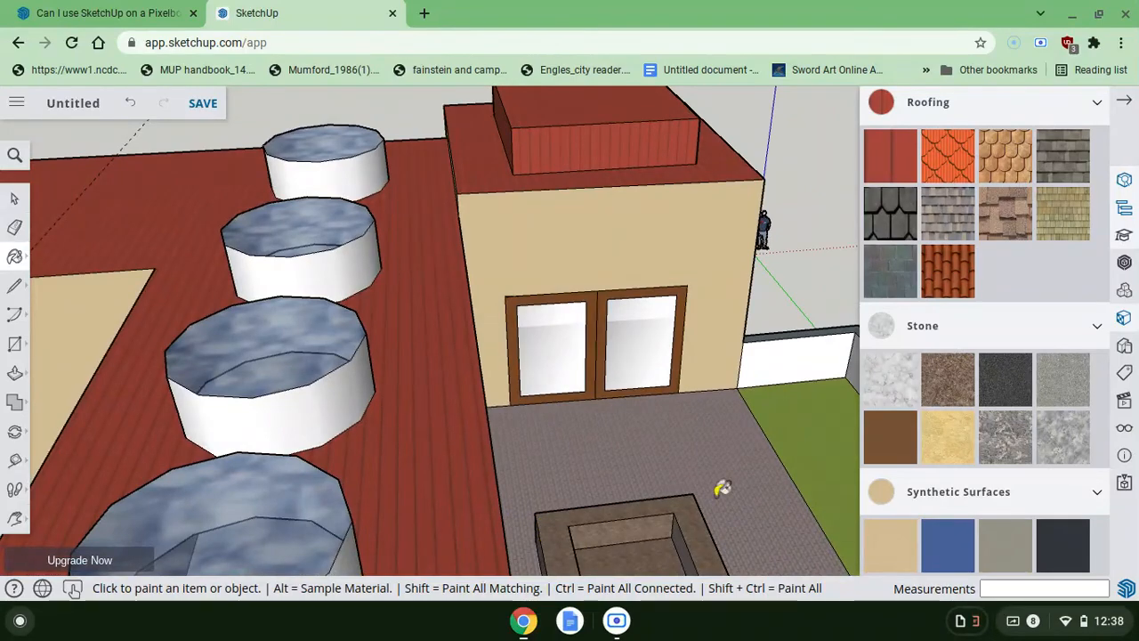
pyautogui.moveTo(740, 483); pyautogui.dragTo(504, 440, button='middle')
pyautogui.moveTo(345, 492)
pyautogui.mouseDown(button='middle')
pyautogui.moveTo(339, 483)
pyautogui.moveTo(344, 514)
pyautogui.mouseUp(button='middle')
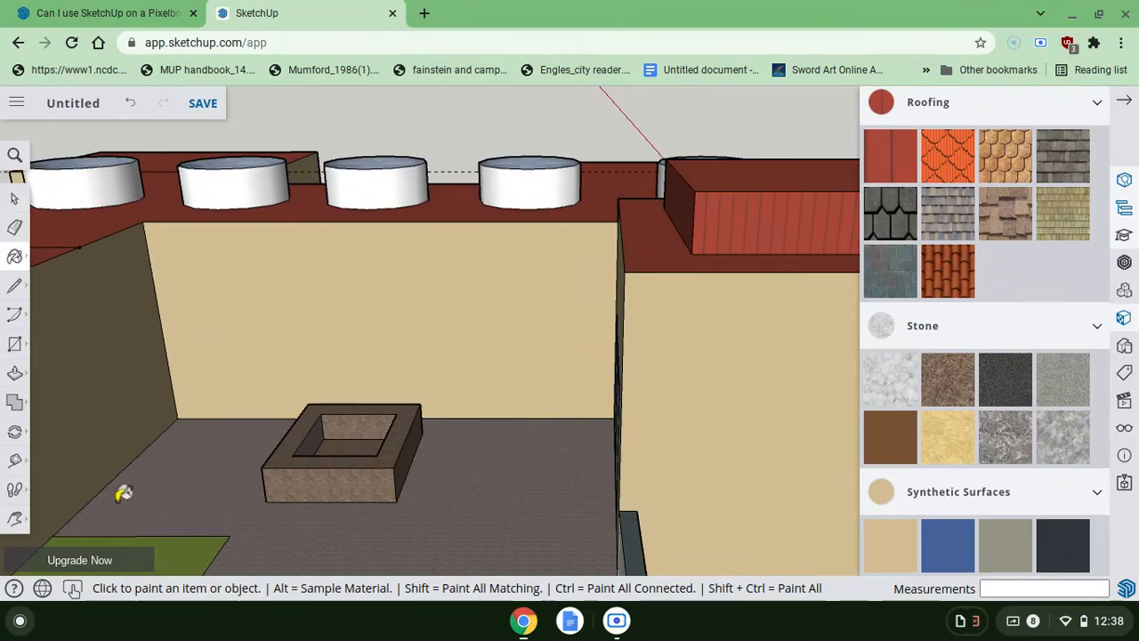
pyautogui.moveTo(123, 493); pyautogui.dragTo(122, 484, button='middle')
pyautogui.scroll(-6, 122, 488)
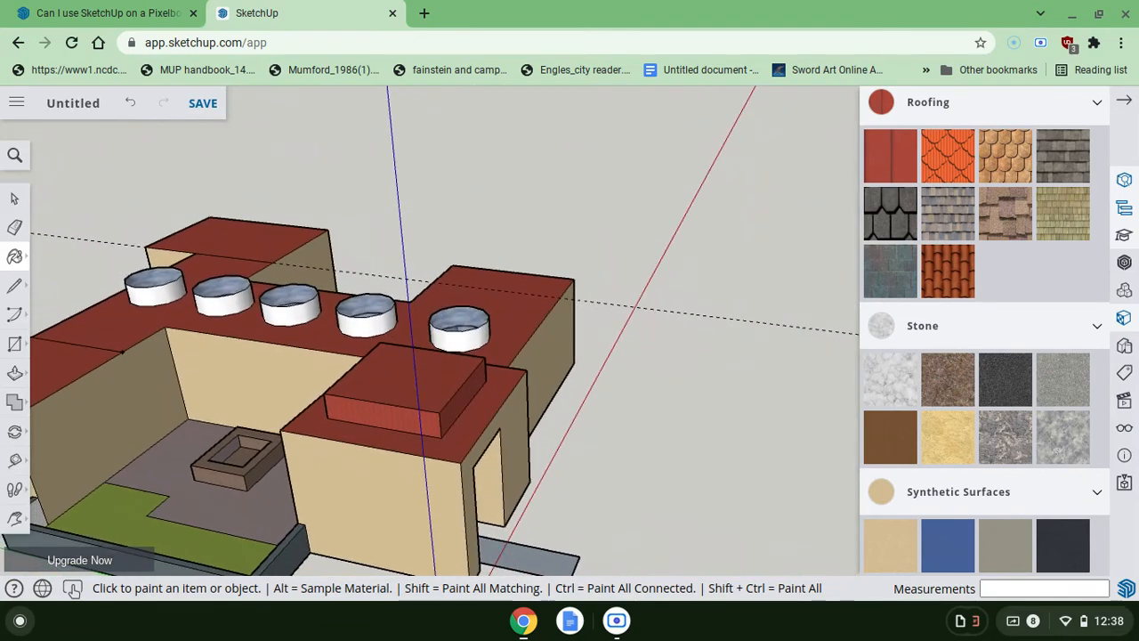
pyautogui.scroll(-1, 122, 488)
pyautogui.moveTo(498, 382); pyautogui.dragTo(187, 345, button='middle')
pyautogui.moveTo(587, 426)
pyautogui.mouseDown(button='middle')
pyautogui.moveTo(619, 434)
pyautogui.moveTo(423, 436)
pyautogui.moveTo(721, 428)
pyautogui.moveTo(585, 425)
pyautogui.mouseUp(button='middle')
pyautogui.scroll(1, 584, 426)
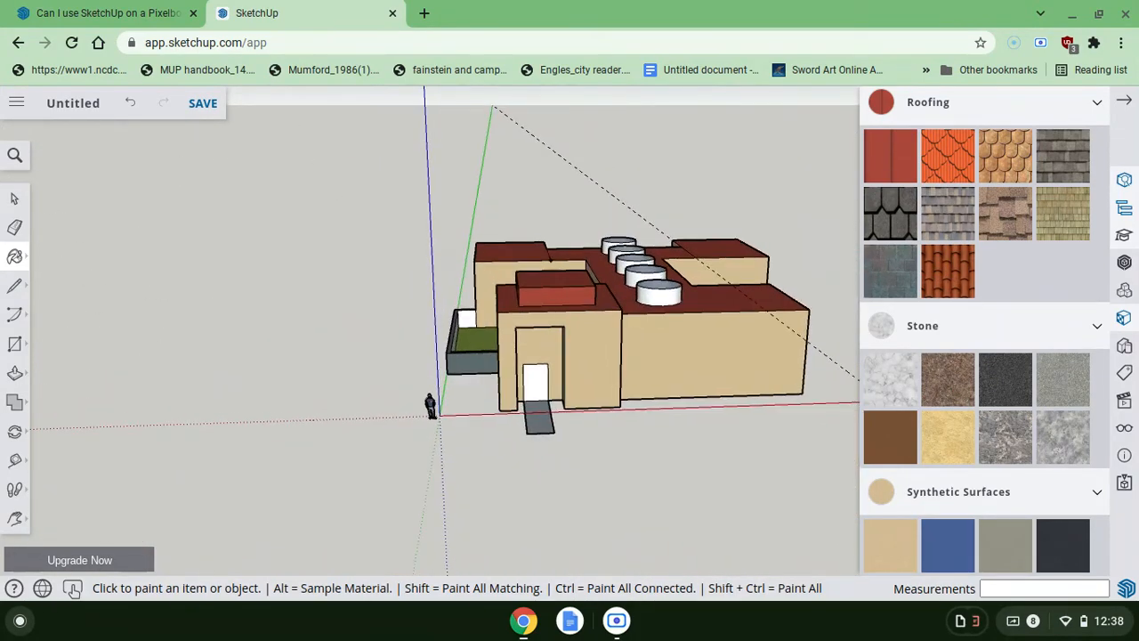
pyautogui.moveTo(532, 359); pyautogui.dragTo(532, 388, button='middle')
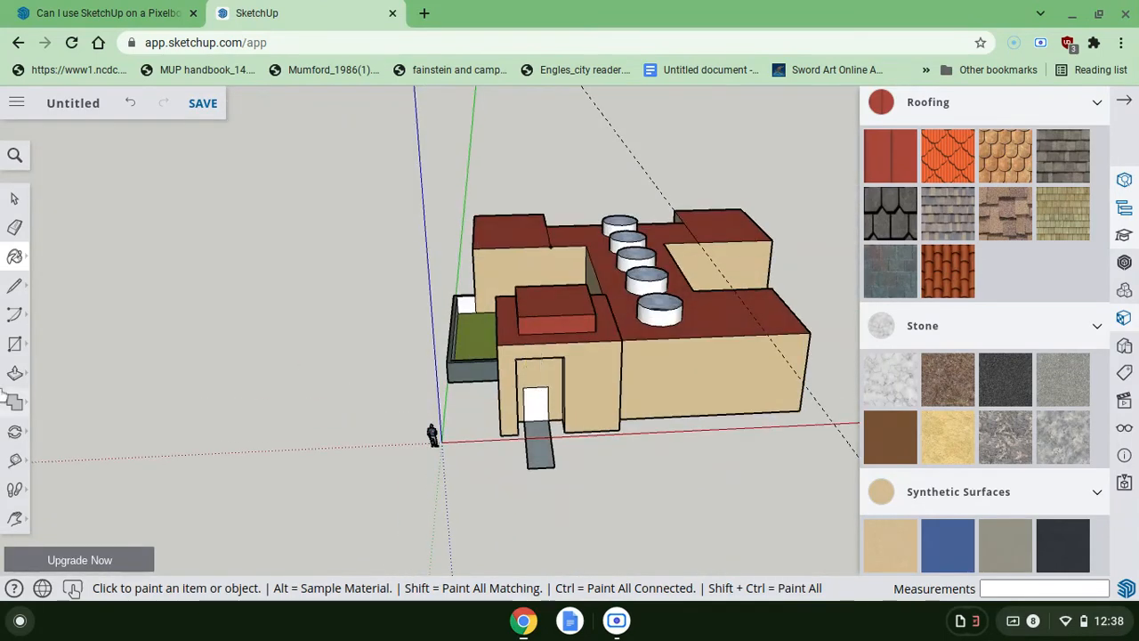
# - Zoom in through the front wall above the entrance until the inner side of the double door can be viewed
pyautogui.click(17, 518)
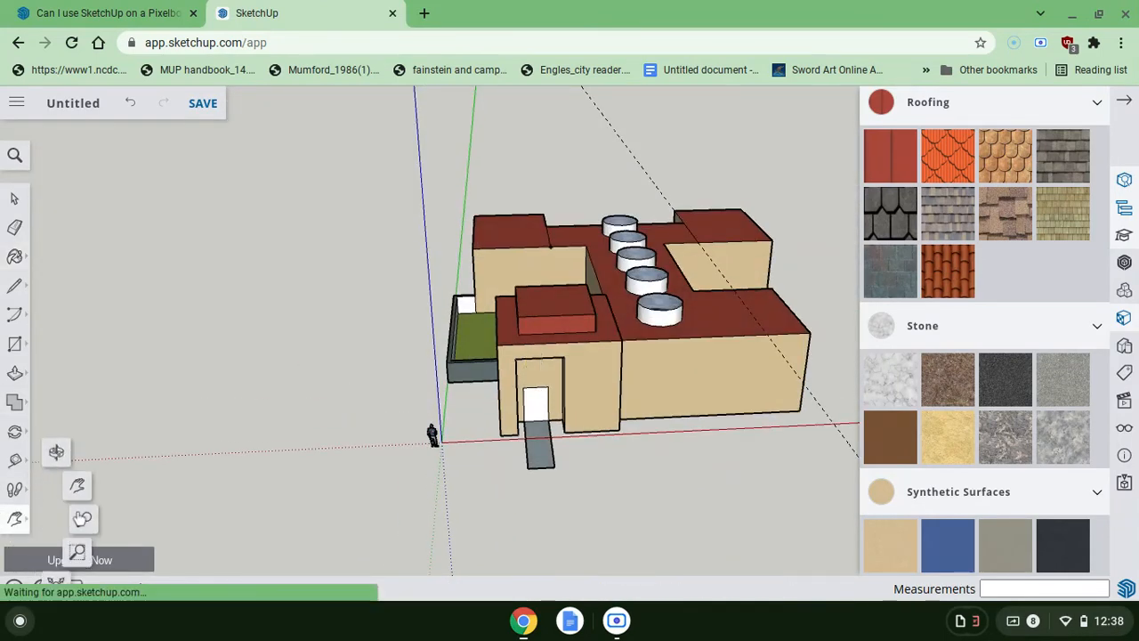
pyautogui.click(83, 519)
pyautogui.moveTo(637, 415); pyautogui.dragTo(638, 287)
pyautogui.moveTo(529, 458); pyautogui.dragTo(517, 223)
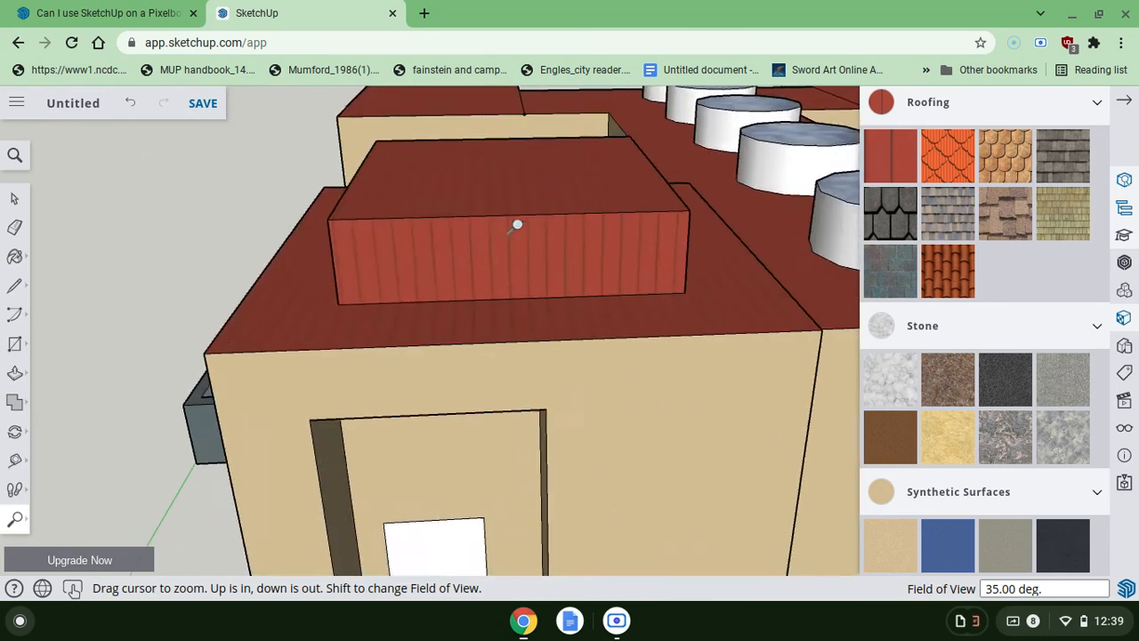
pyautogui.moveTo(526, 431); pyautogui.dragTo(537, 239)
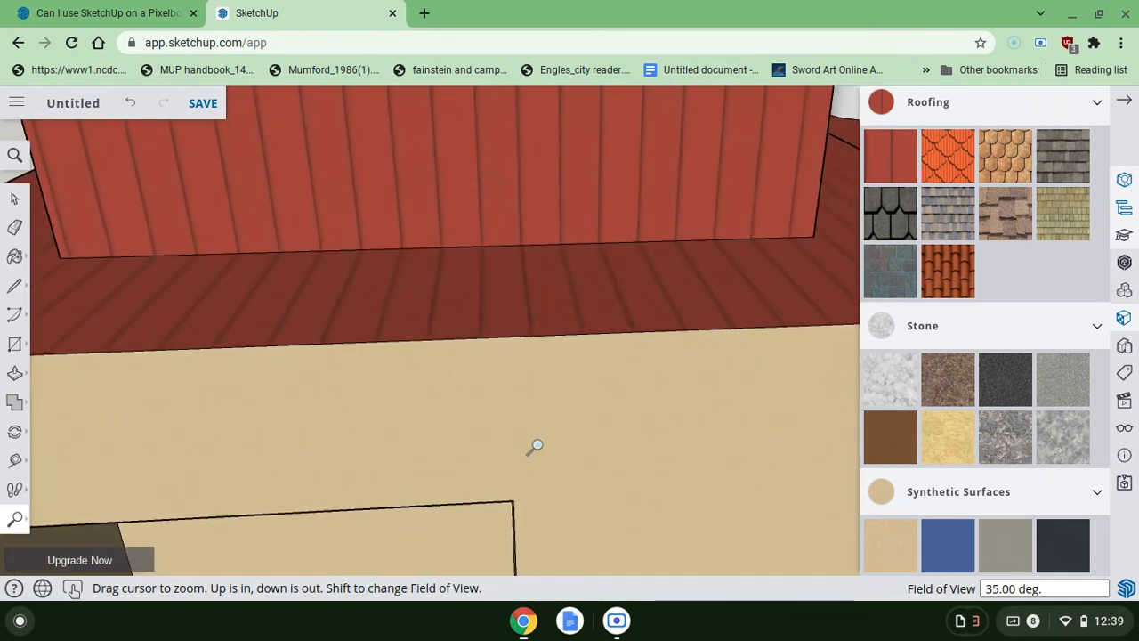
pyautogui.moveTo(535, 446); pyautogui.dragTo(618, 178)
pyautogui.moveTo(582, 392); pyautogui.dragTo(597, 211)
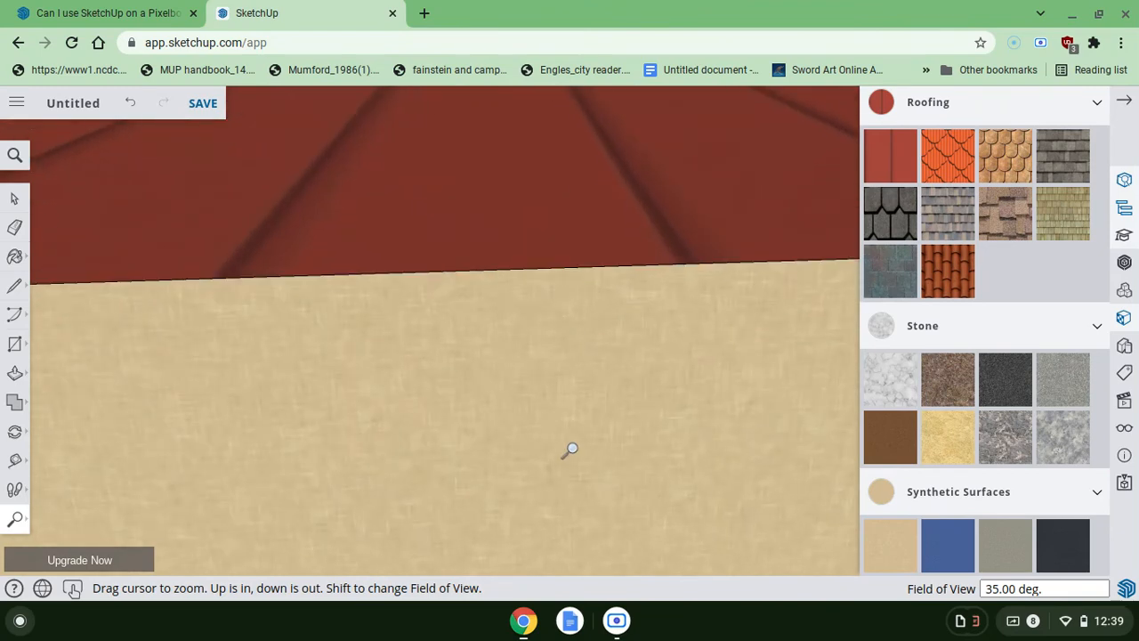
pyautogui.moveTo(571, 449); pyautogui.dragTo(606, 183)
pyautogui.moveTo(575, 427); pyautogui.dragTo(604, 93)
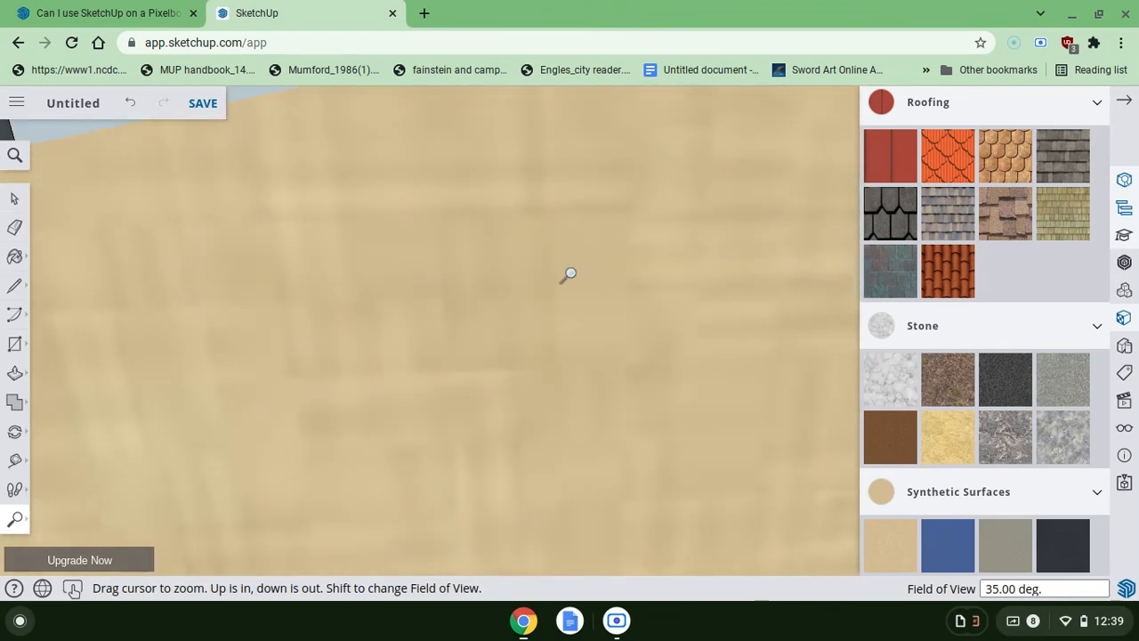
pyautogui.moveTo(564, 365); pyautogui.dragTo(641, 82)
pyautogui.moveTo(560, 358); pyautogui.dragTo(562, 527)
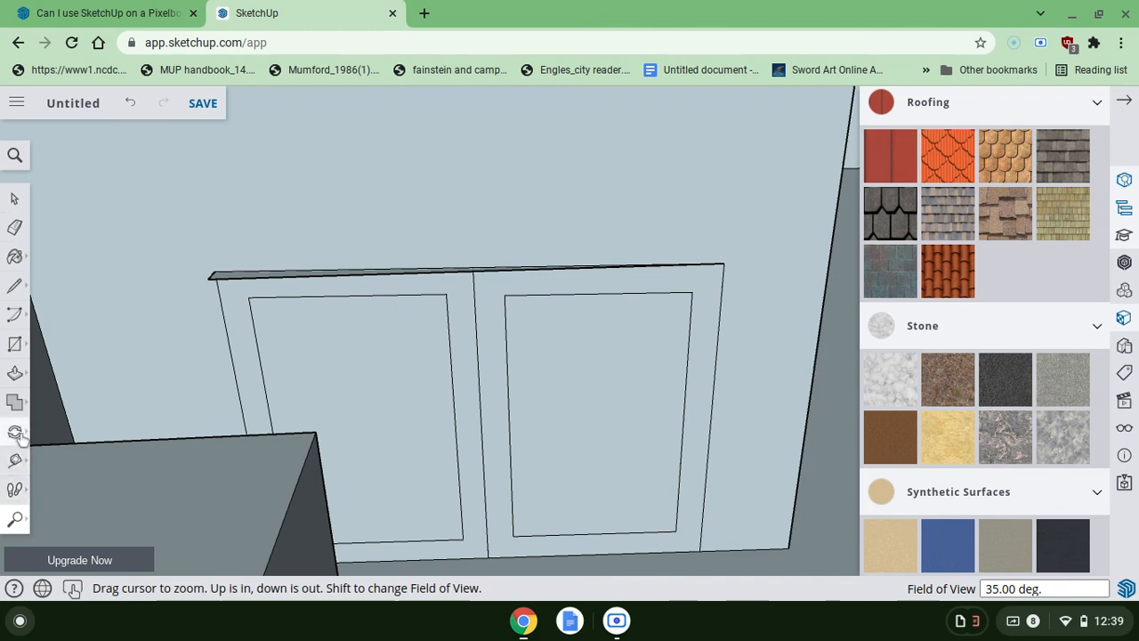
# - Orbit and pan around the unpainted interior to examine its walls and the corner where they meet the floor
pyautogui.click(16, 523)
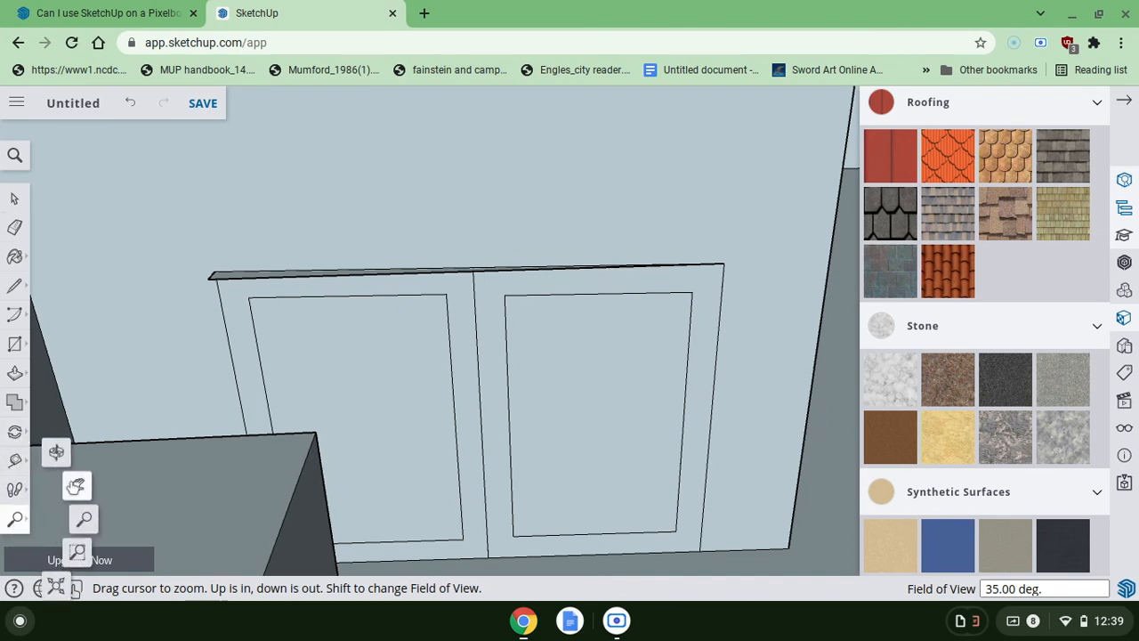
pyautogui.click(56, 452)
pyautogui.moveTo(531, 458)
pyautogui.mouseDown()
pyautogui.moveTo(485, 489)
pyautogui.moveTo(509, 484)
pyautogui.moveTo(542, 448)
pyautogui.moveTo(532, 450)
pyautogui.mouseUp()
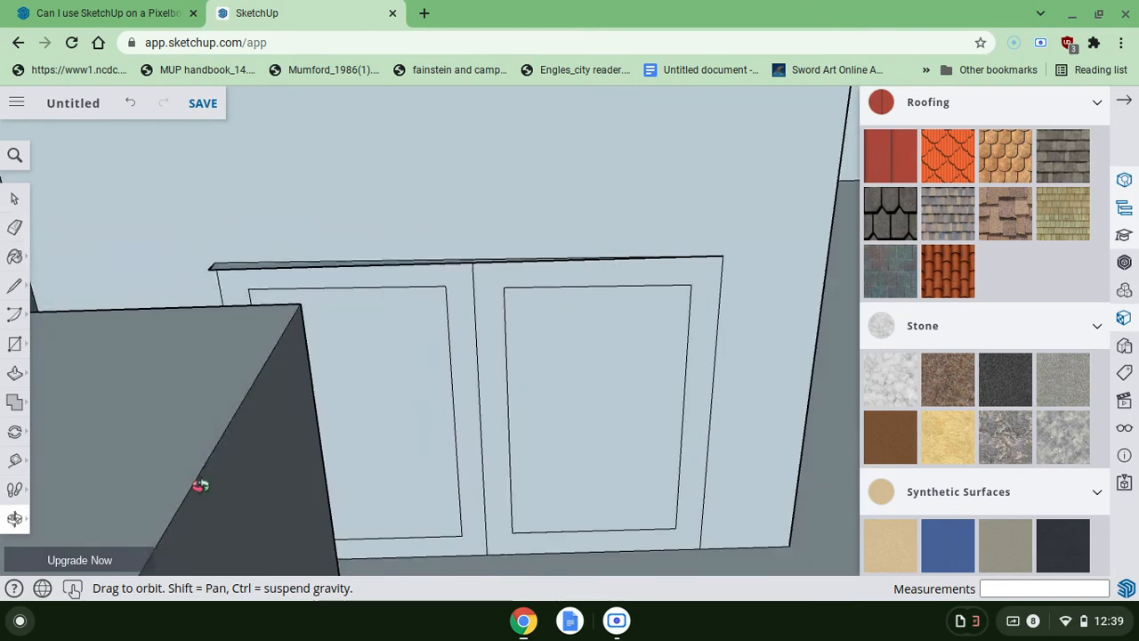
pyautogui.scroll(4, 674, 485)
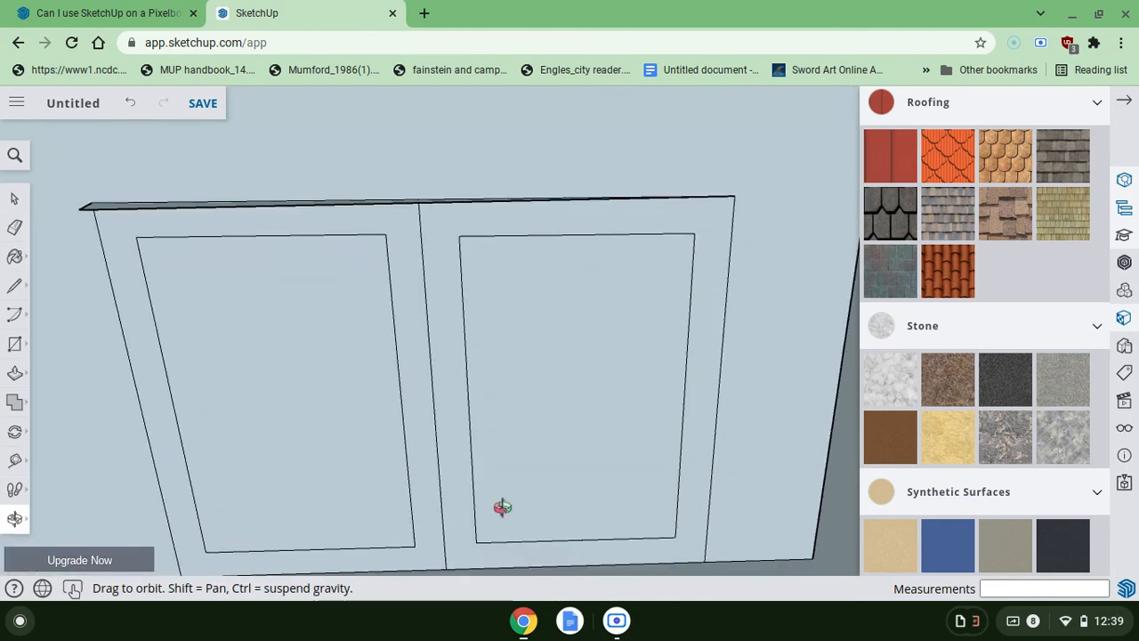
pyautogui.moveTo(503, 506); pyautogui.dragTo(210, 603)
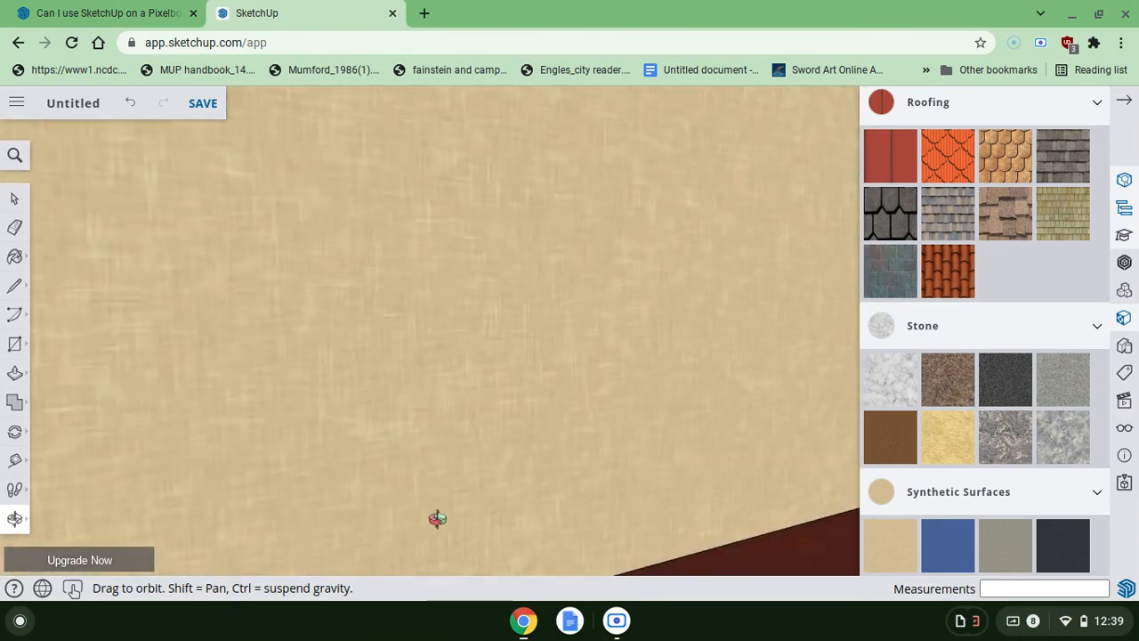
pyautogui.moveTo(437, 519); pyautogui.dragTo(320, 478)
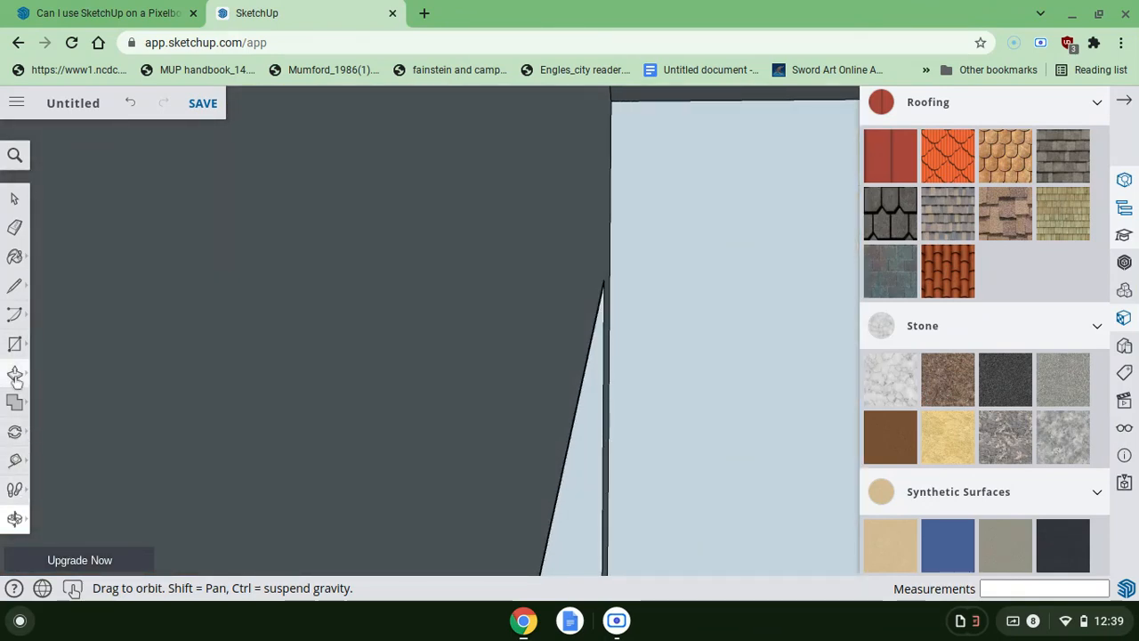
pyautogui.click(14, 519)
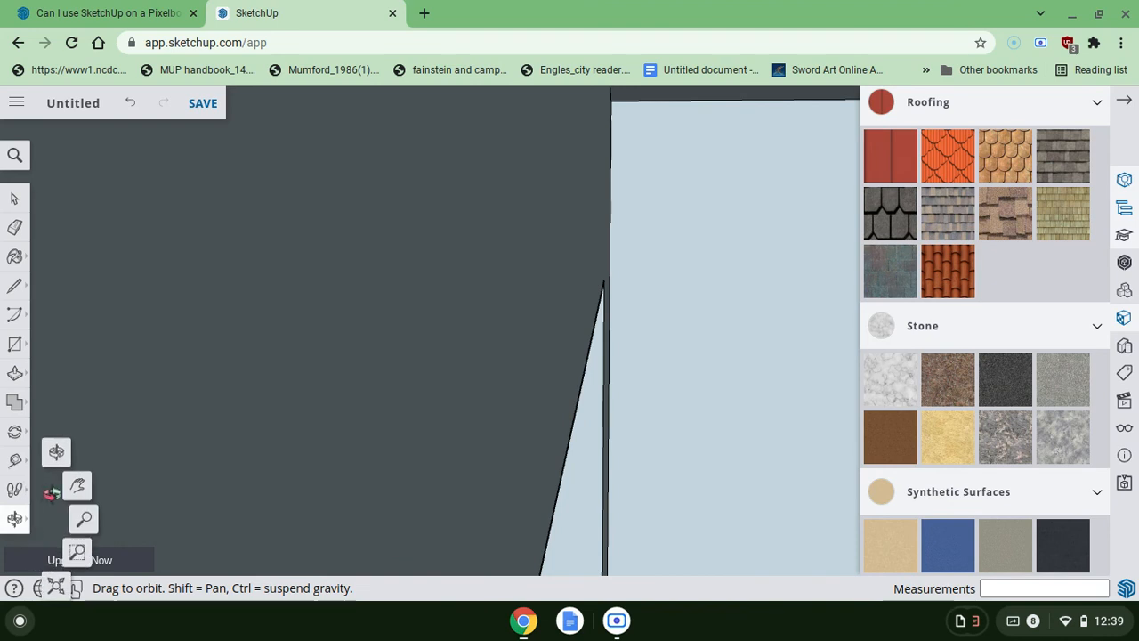
pyautogui.click(81, 497)
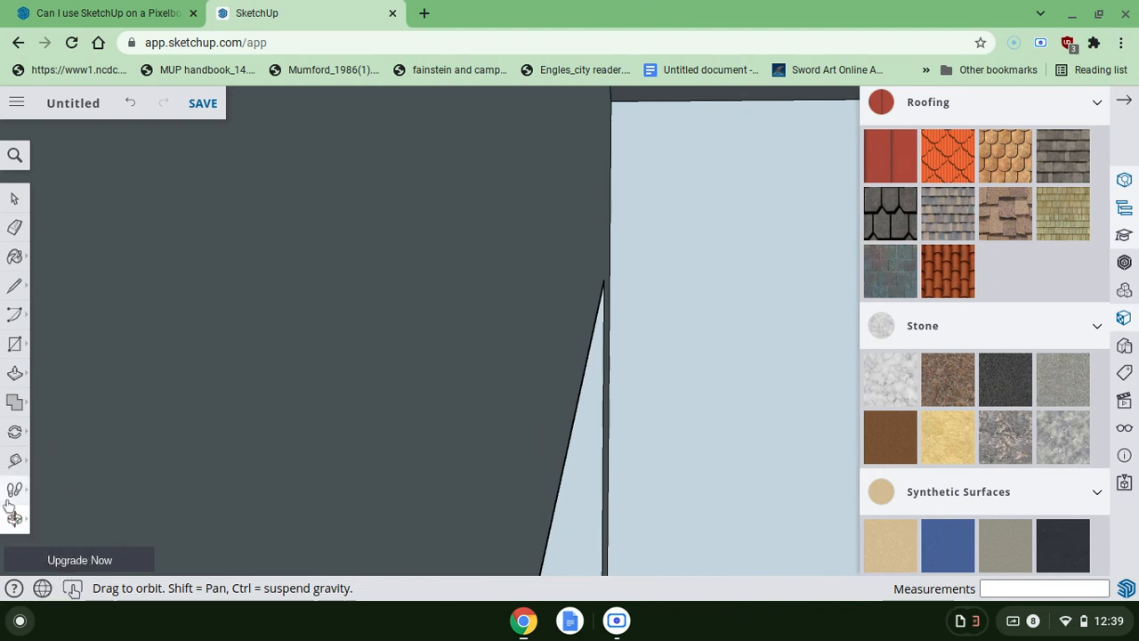
pyautogui.click(12, 514)
pyautogui.click(78, 487)
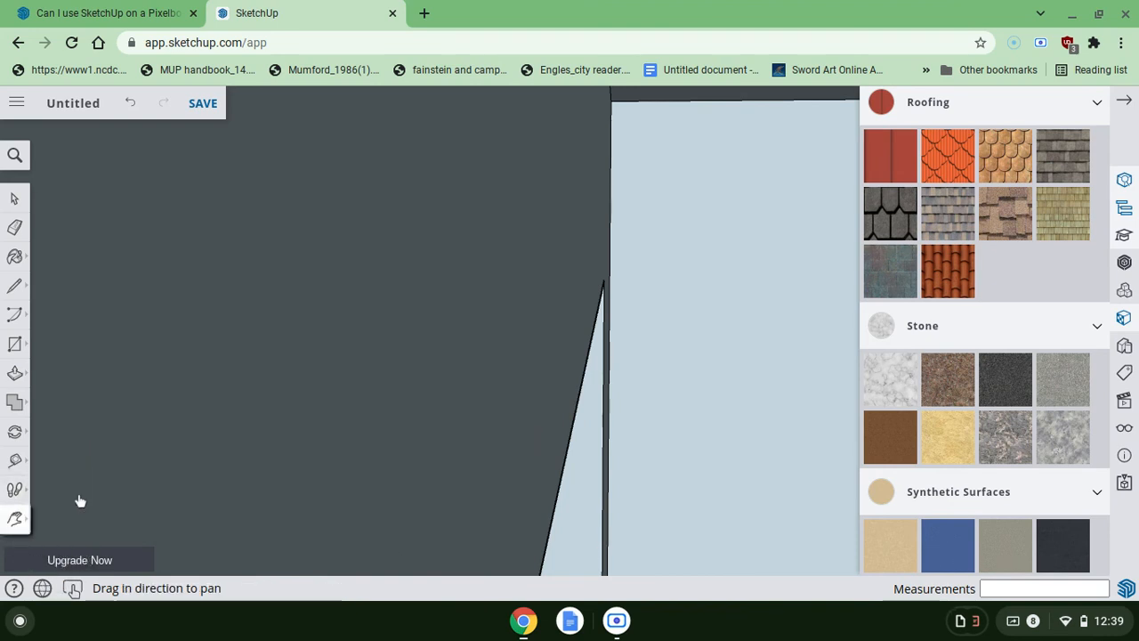
pyautogui.moveTo(574, 528); pyautogui.dragTo(278, 258)
pyautogui.moveTo(490, 402); pyautogui.dragTo(466, 197)
pyautogui.moveTo(483, 485); pyautogui.dragTo(533, 135)
pyautogui.moveTo(523, 285); pyautogui.dragTo(535, 155)
pyautogui.moveTo(469, 304); pyautogui.dragTo(444, 204)
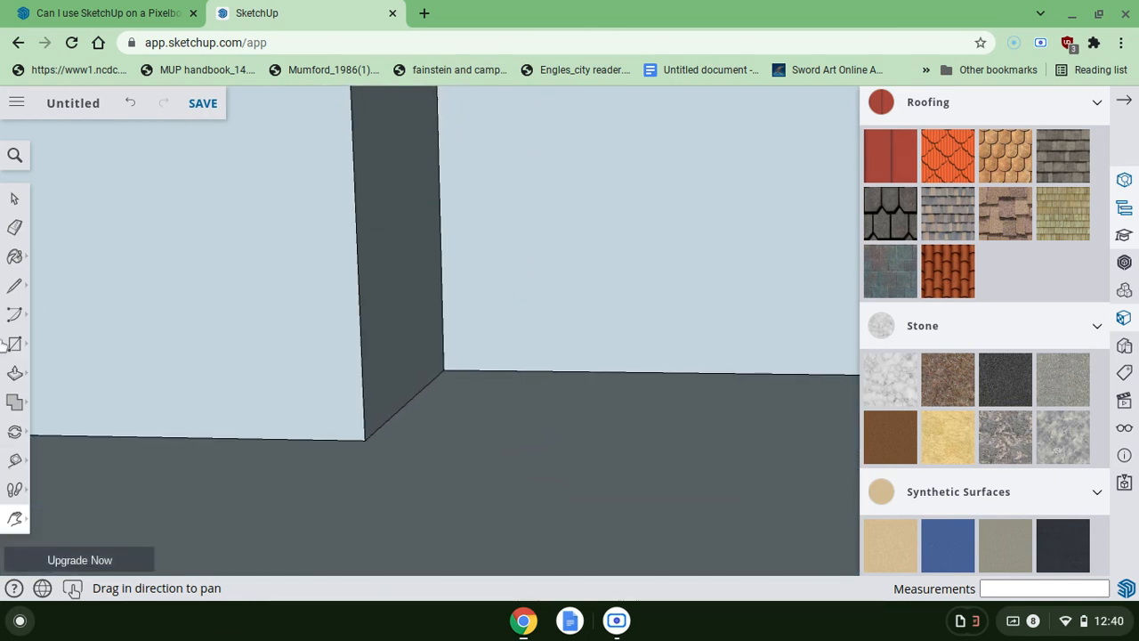
# - Orbit out of the interior and around the front of the building to view the recessed entrance and its walkway
pyautogui.click(25, 526)
pyautogui.click(56, 452)
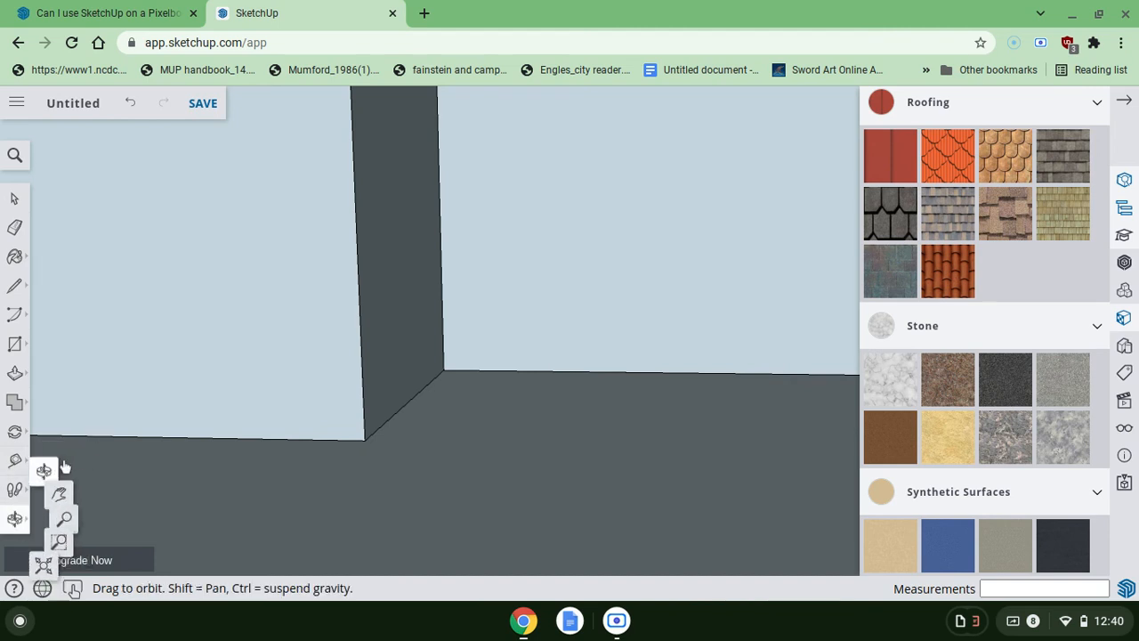
pyautogui.moveTo(219, 479); pyautogui.dragTo(401, 499)
pyautogui.moveTo(454, 495); pyautogui.dragTo(305, 421)
pyautogui.moveTo(477, 417); pyautogui.dragTo(219, 511)
pyautogui.moveTo(573, 364); pyautogui.dragTo(156, 295)
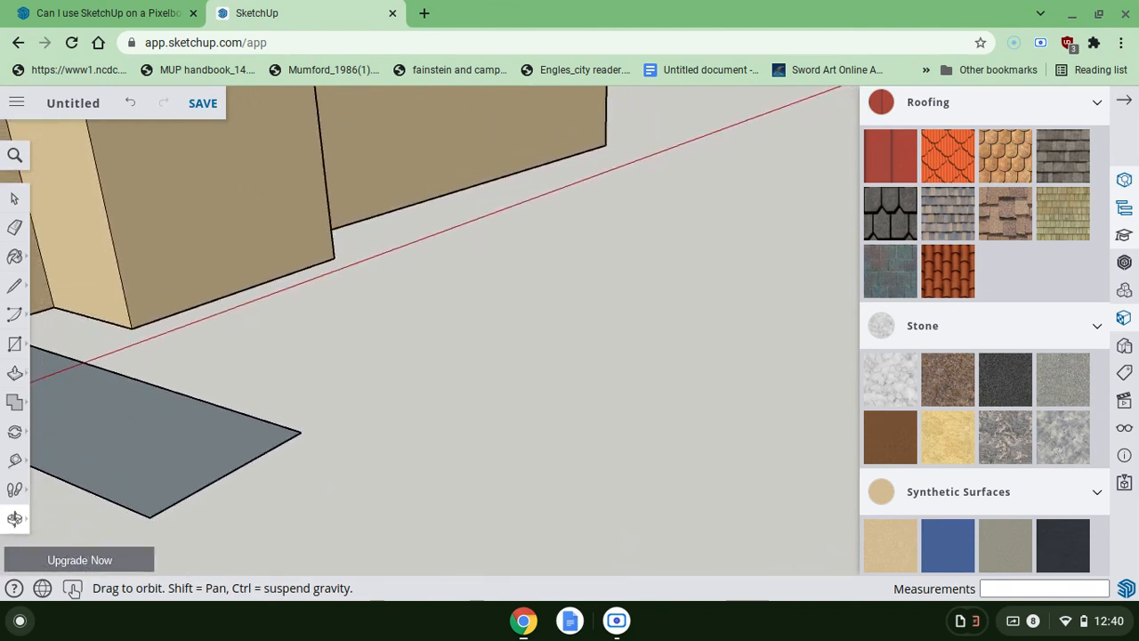
pyautogui.moveTo(380, 412); pyautogui.dragTo(92, 481)
pyautogui.moveTo(311, 470); pyautogui.dragTo(162, 413)
pyautogui.moveTo(122, 292); pyautogui.dragTo(98, 294)
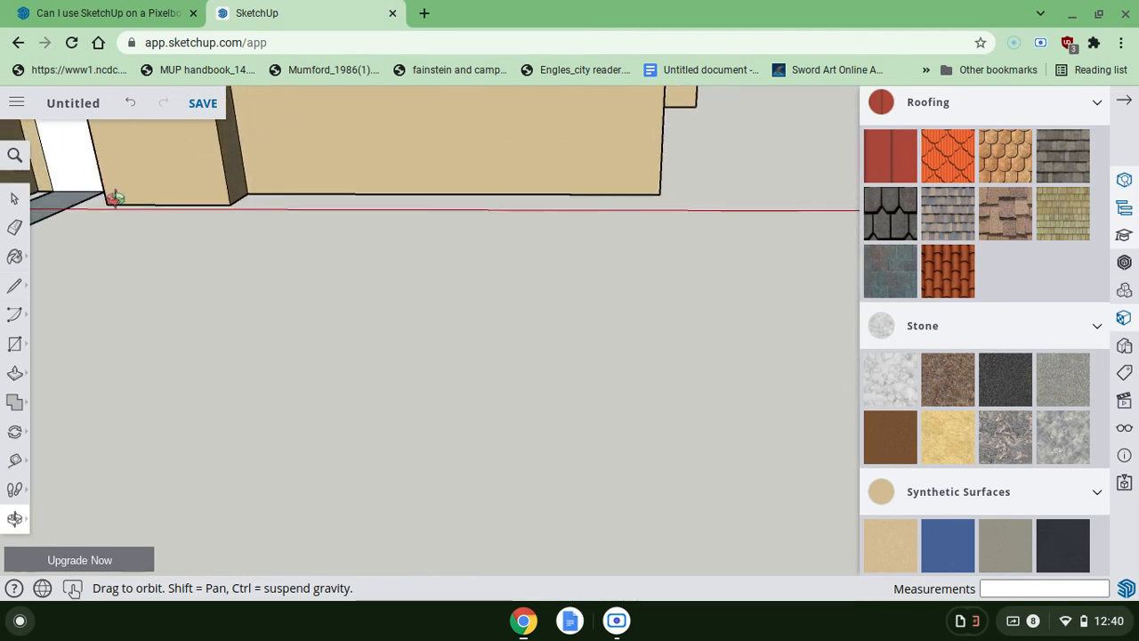
pyautogui.moveTo(114, 196); pyautogui.dragTo(378, 227)
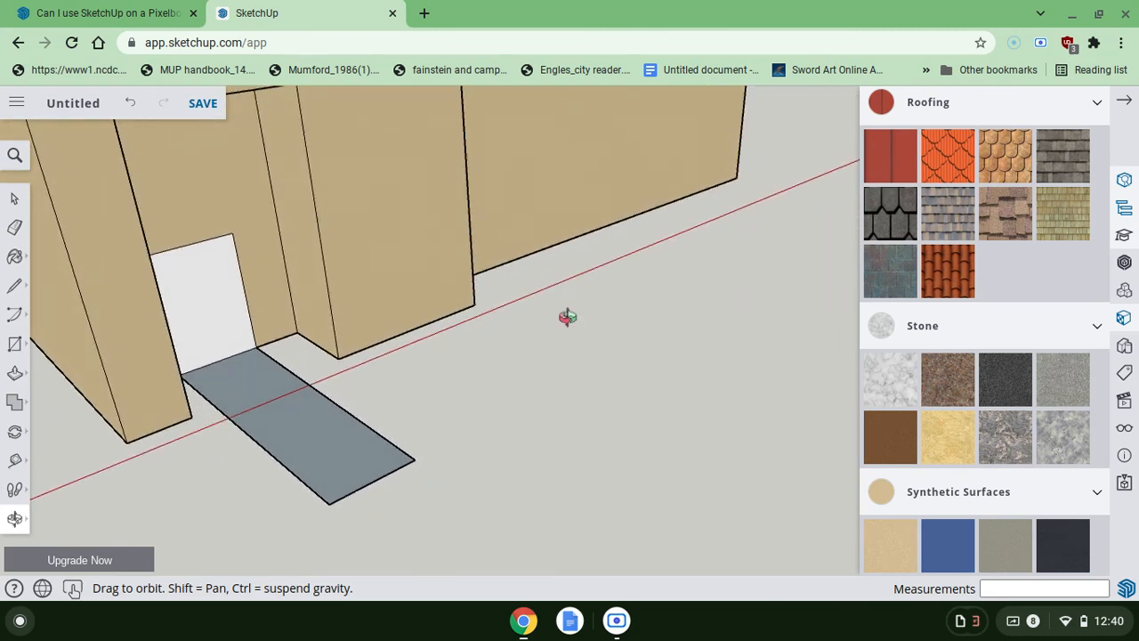
pyautogui.moveTo(567, 317); pyautogui.dragTo(120, 359)
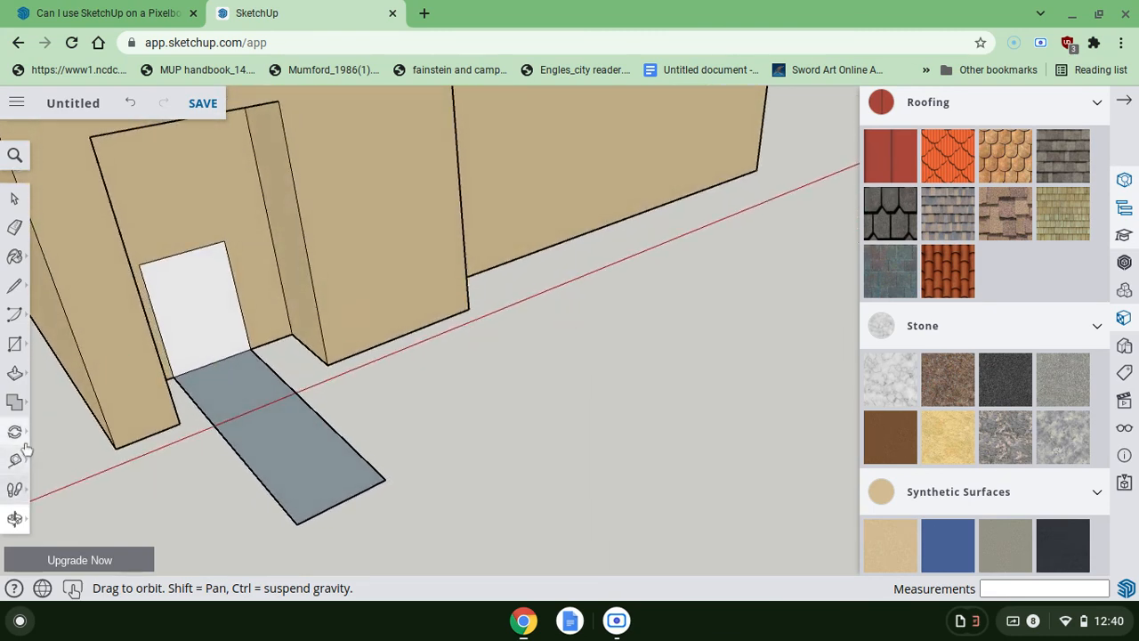
# - Offset the front entrance door's outline inward by about 2' 6" to create a narrow central panel
pyautogui.click(16, 375)
pyautogui.click(56, 408)
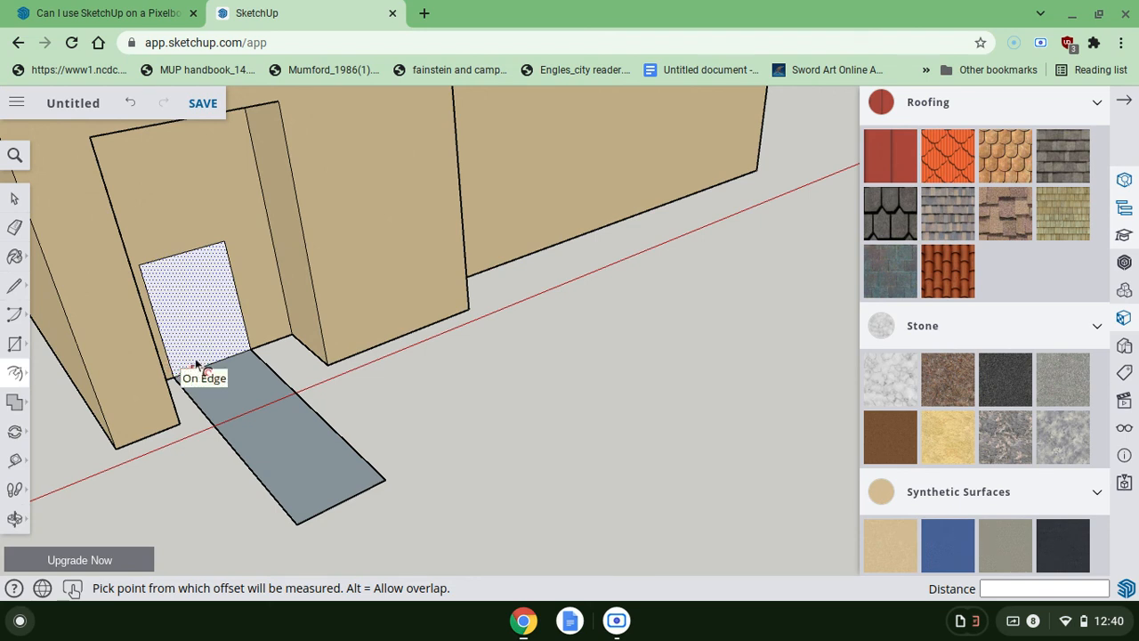
pyautogui.click(196, 366)
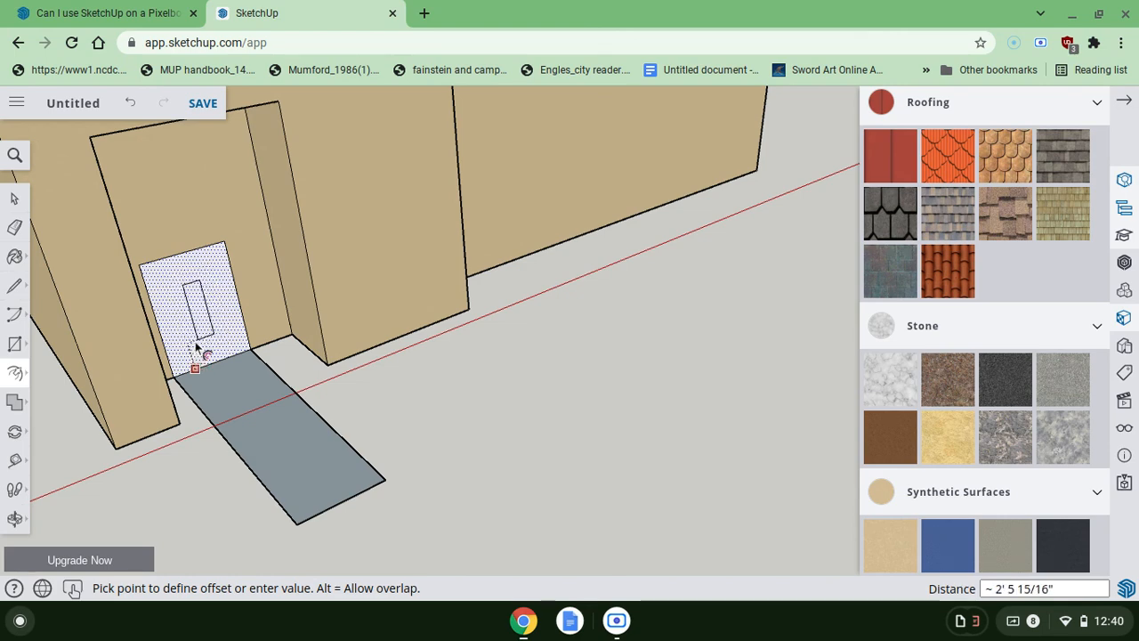
pyautogui.click(197, 348)
pyautogui.moveTo(214, 358)
pyautogui.mouseDown(button='middle')
pyautogui.moveTo(174, 418)
pyautogui.moveTo(212, 363)
pyautogui.mouseUp(button='middle')
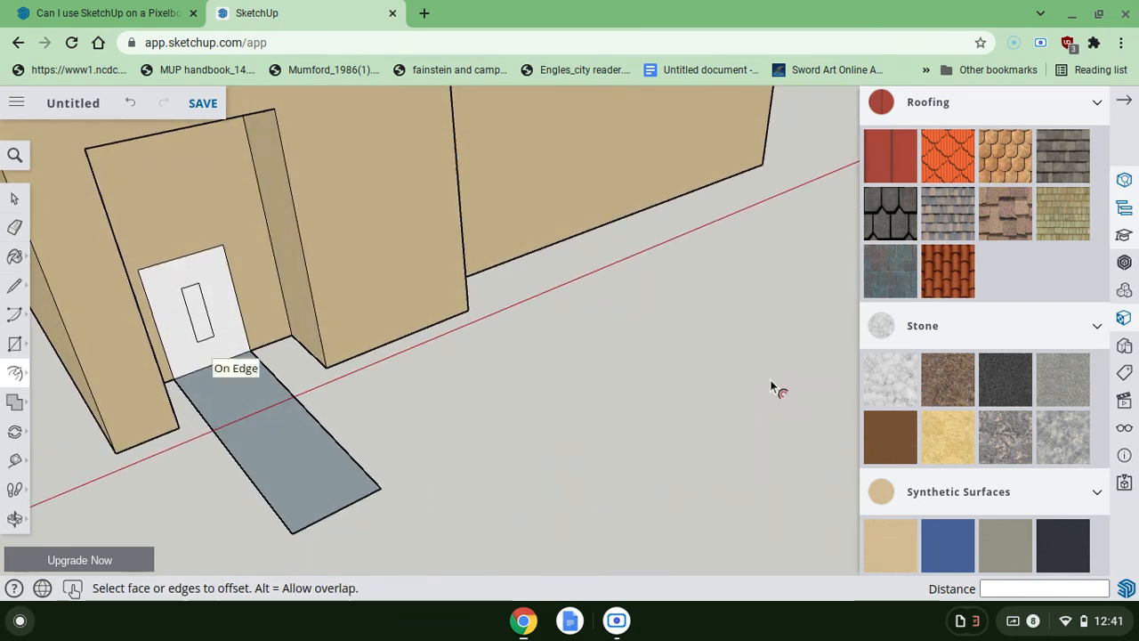
# - Paint the front door's frame around the narrow panel with the dark brown material from the Wood collection
pyautogui.scroll(-6, 879, 443)
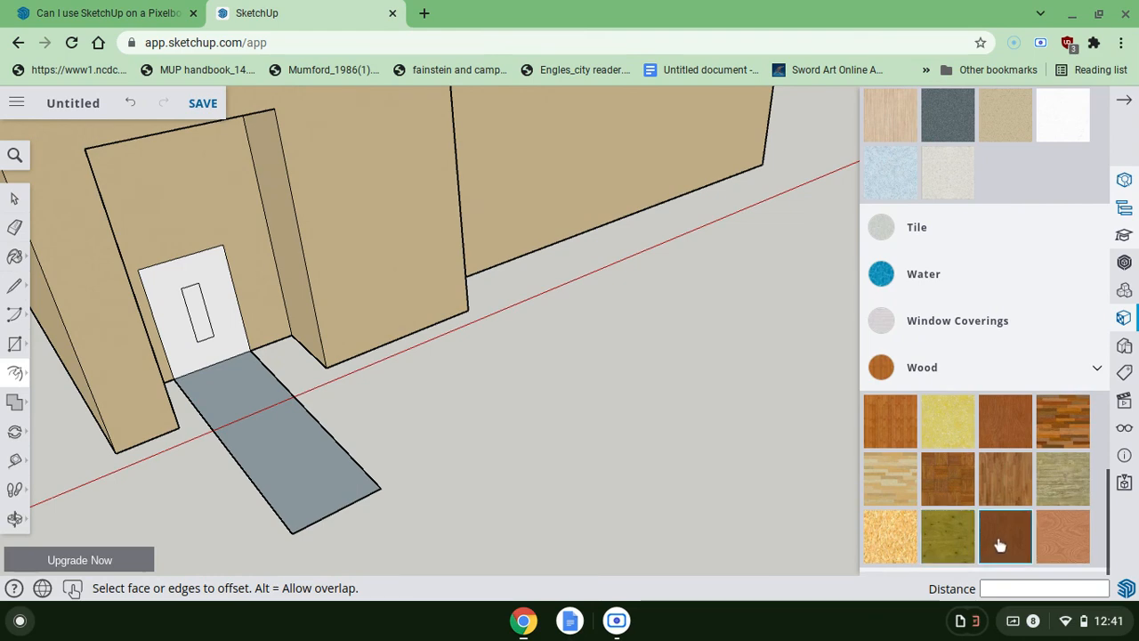
pyautogui.click(1000, 545)
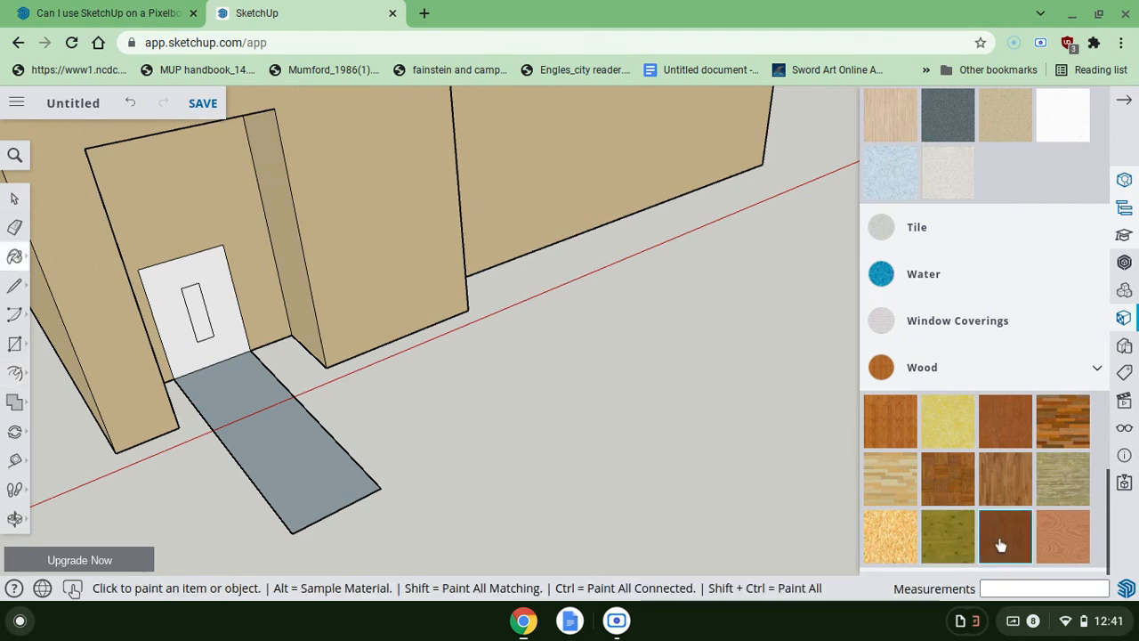
pyautogui.click(184, 277)
pyautogui.moveTo(207, 303); pyautogui.dragTo(241, 325, button='middle')
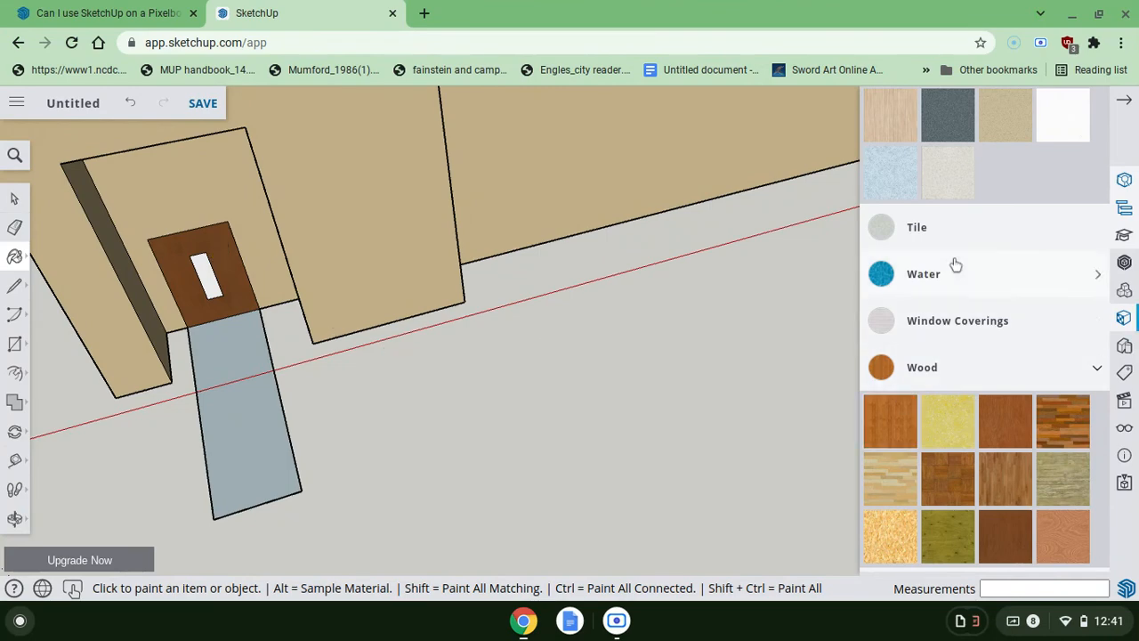
# - Find the Glass and Mirrors materials and move the view in close around the front entrance and interior surfaces
pyautogui.scroll(10, 955, 264)
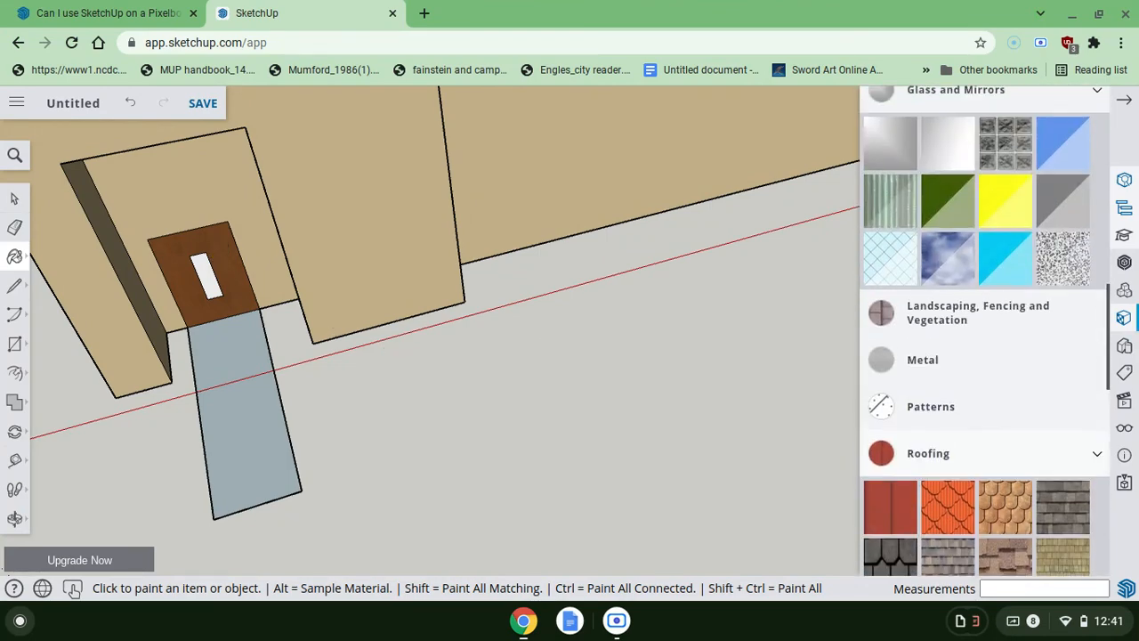
pyautogui.scroll(4, 964, 226)
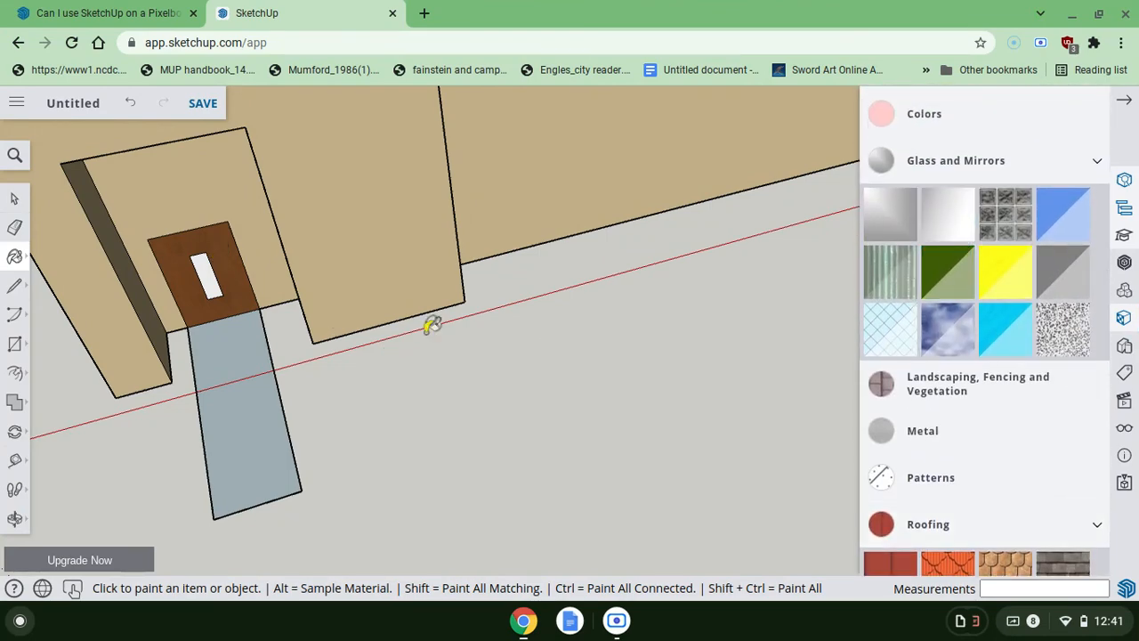
pyautogui.moveTo(265, 355); pyautogui.dragTo(645, 445, button='middle')
pyautogui.scroll(1, 454, 377)
pyautogui.scroll(3, 454, 377)
pyautogui.scroll(3, 588, 329)
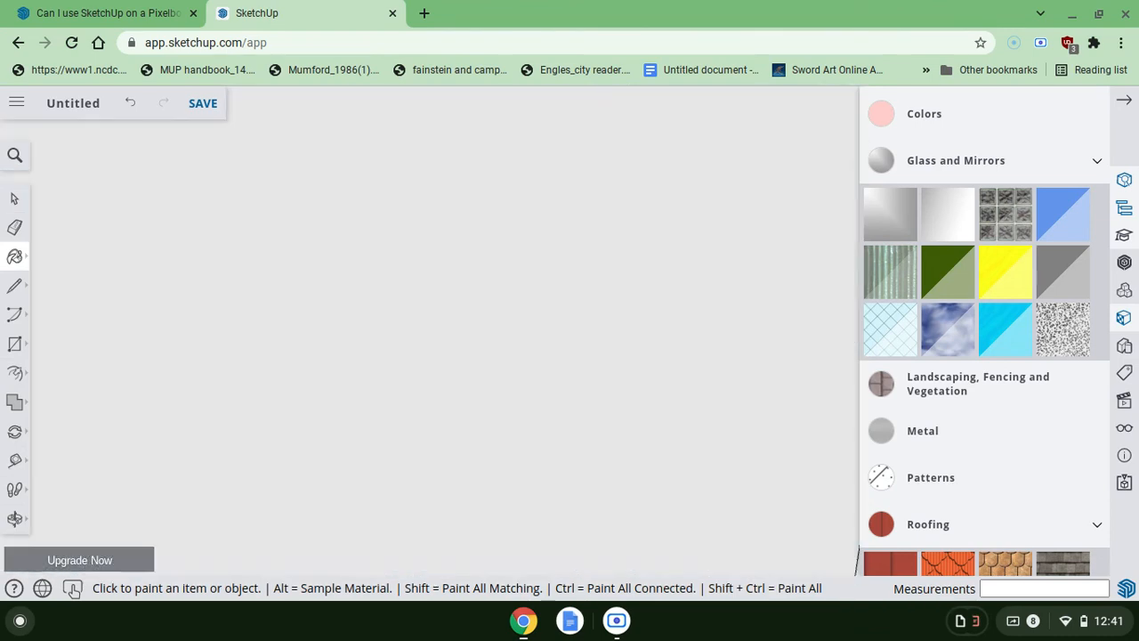
pyautogui.scroll(-3, 588, 329)
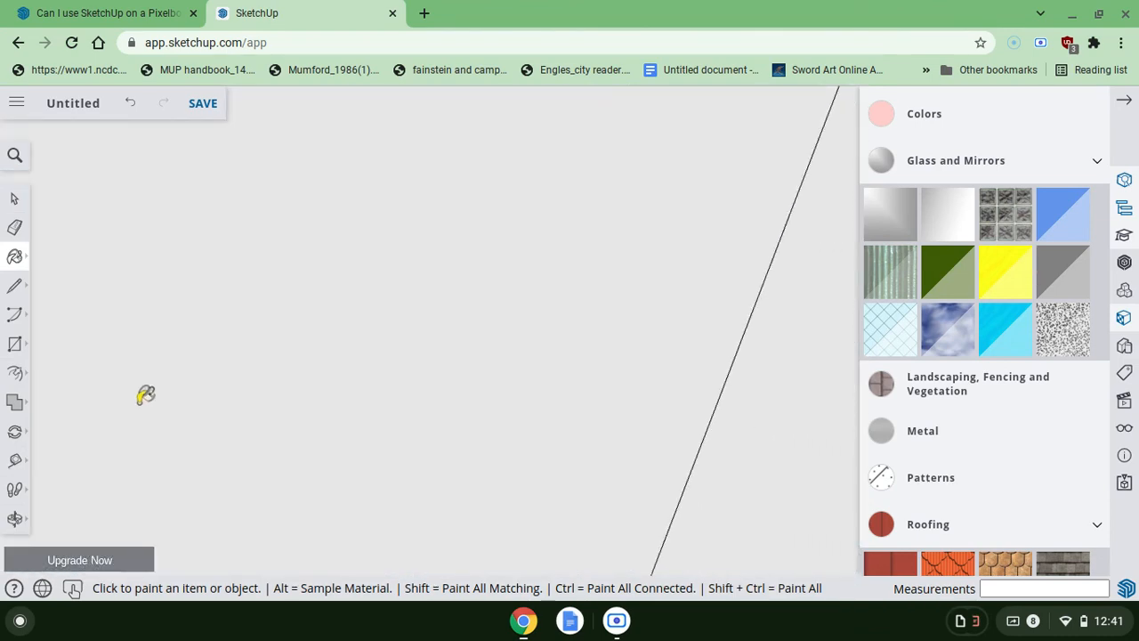
pyautogui.scroll(-10, 256, 328)
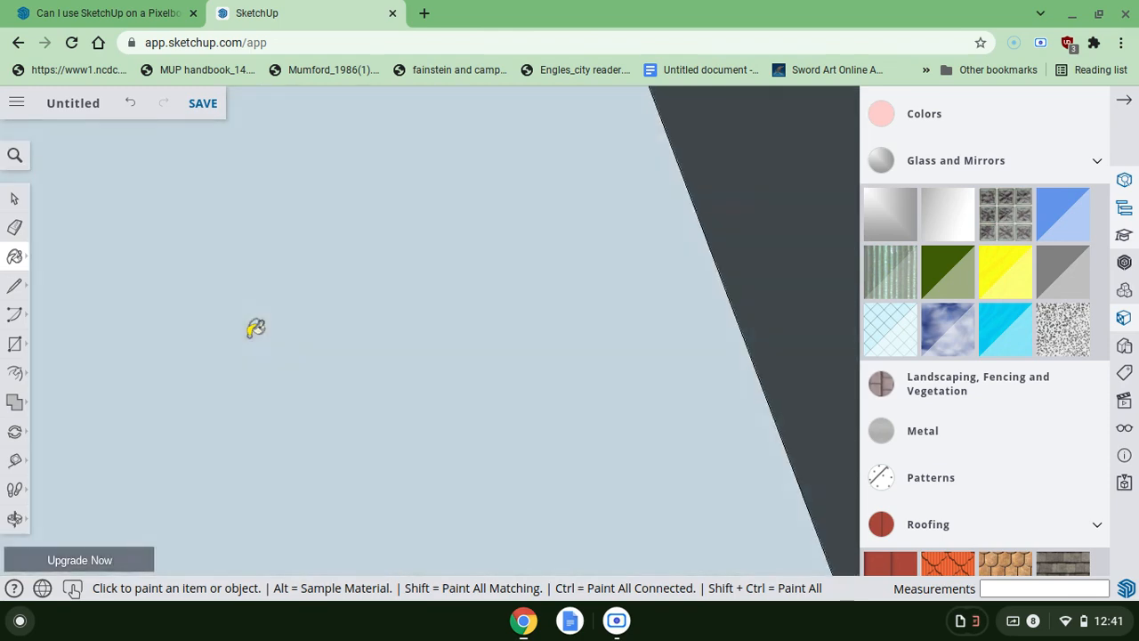
pyautogui.scroll(-8, 431, 331)
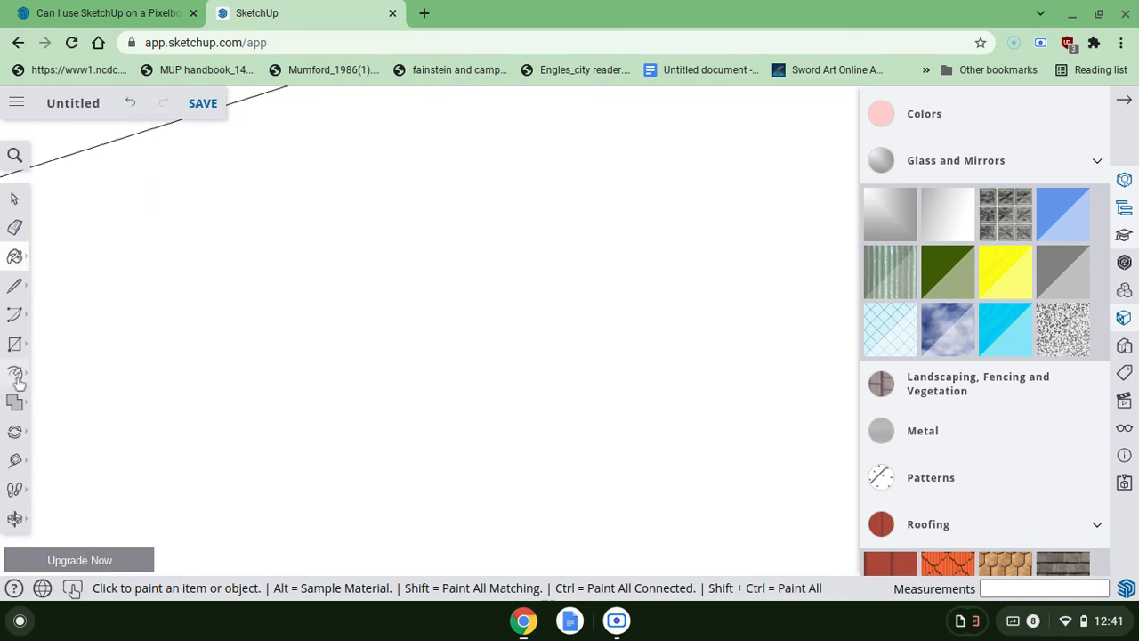
# - Zoom out from the close-up white face until the underside of the whole building can be viewed
pyautogui.click(15, 519)
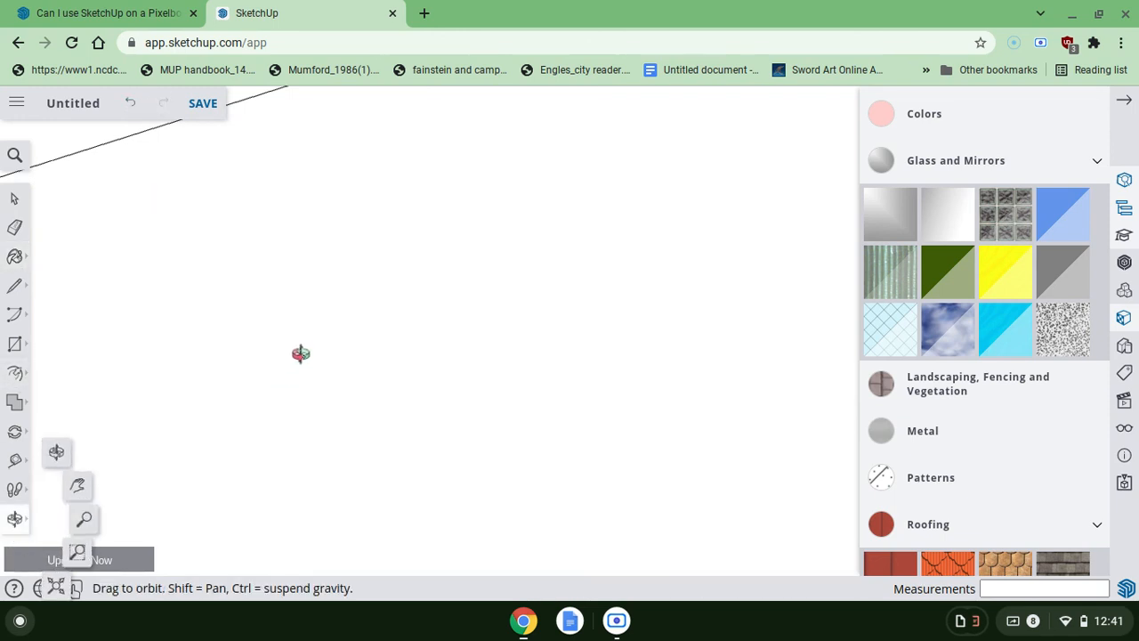
pyautogui.click(86, 519)
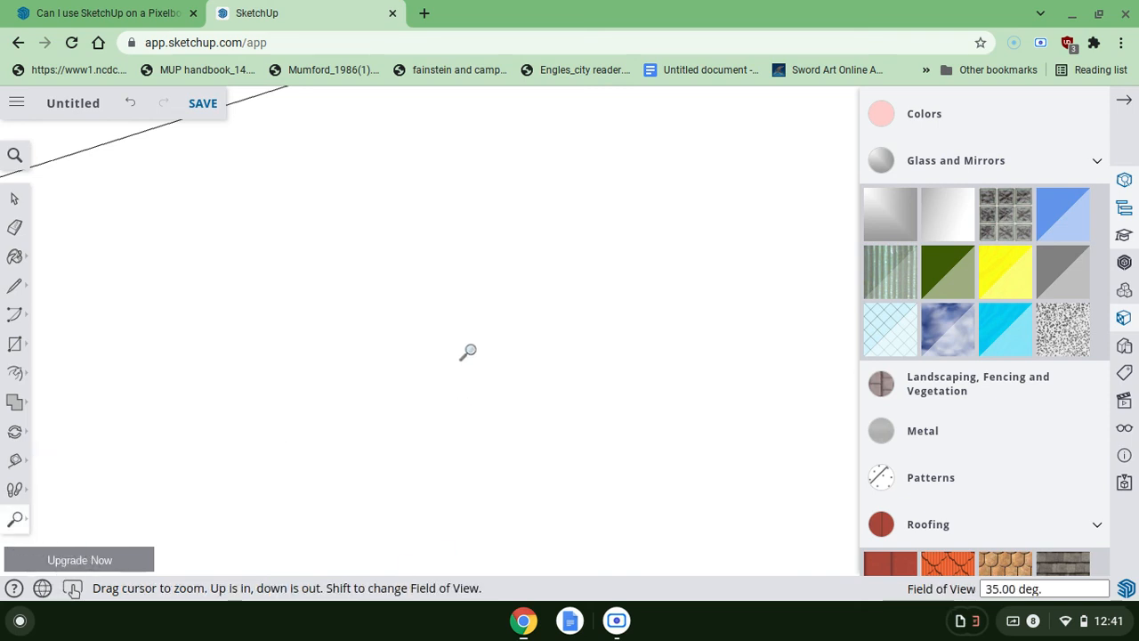
pyautogui.moveTo(445, 163); pyautogui.dragTo(436, 439)
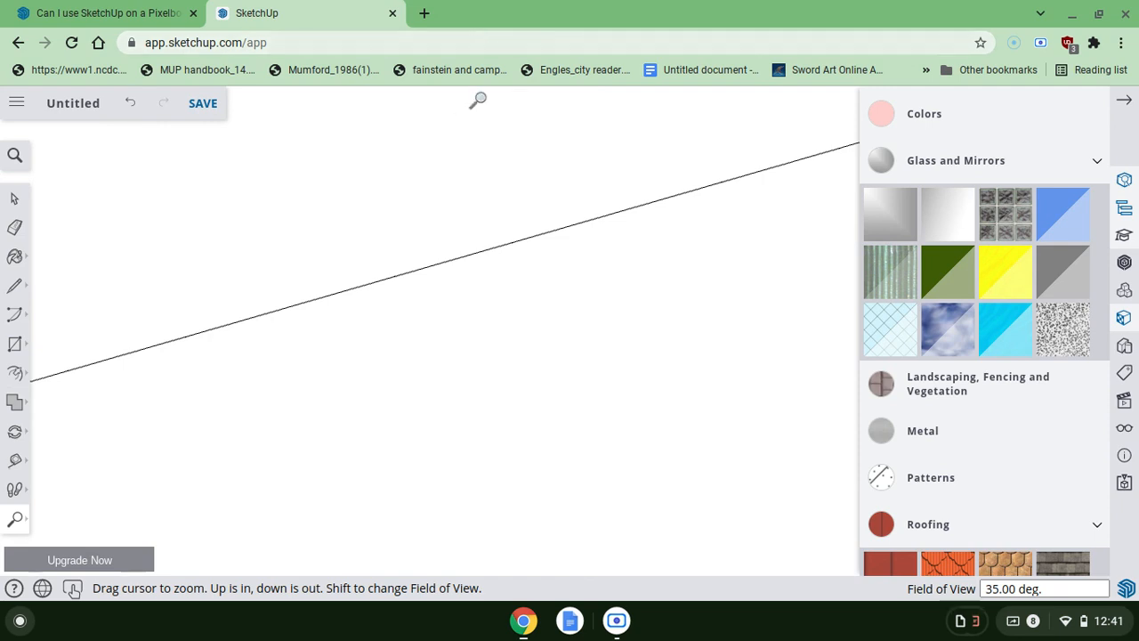
pyautogui.moveTo(475, 145); pyautogui.dragTo(514, 556)
pyautogui.moveTo(541, 336); pyautogui.dragTo(824, 503)
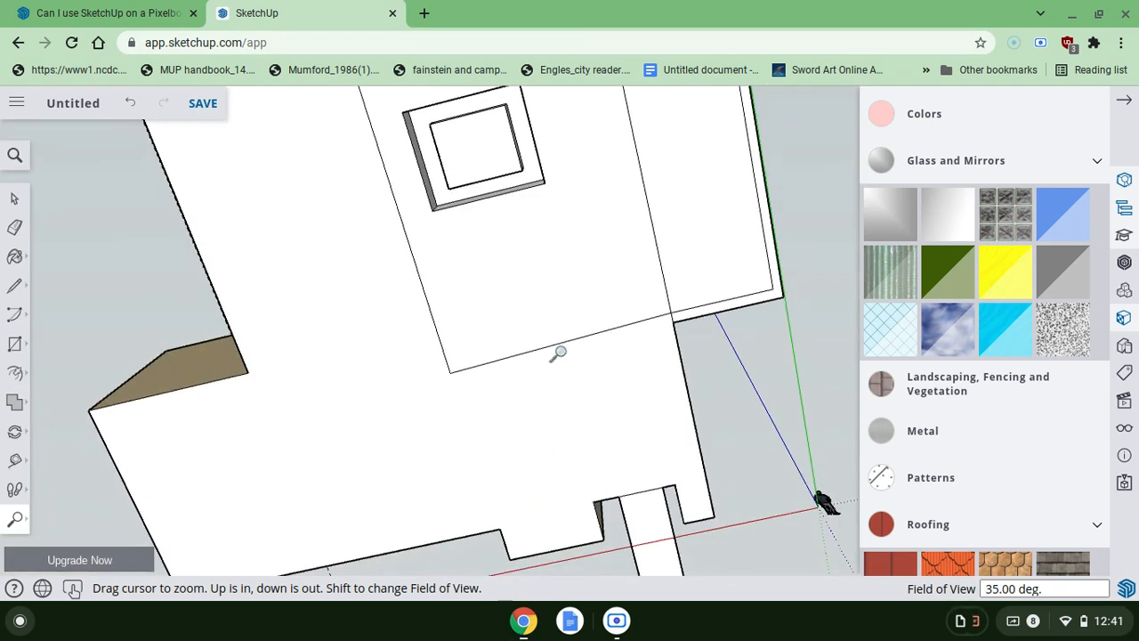
pyautogui.moveTo(558, 353); pyautogui.dragTo(558, 466)
# - Orbit above the red roofs and zoom in through them to examine the courtyard double door from inside and outside
pyautogui.moveTo(545, 267); pyautogui.dragTo(170, 517, button='middle')
pyautogui.moveTo(603, 543); pyautogui.dragTo(614, 310)
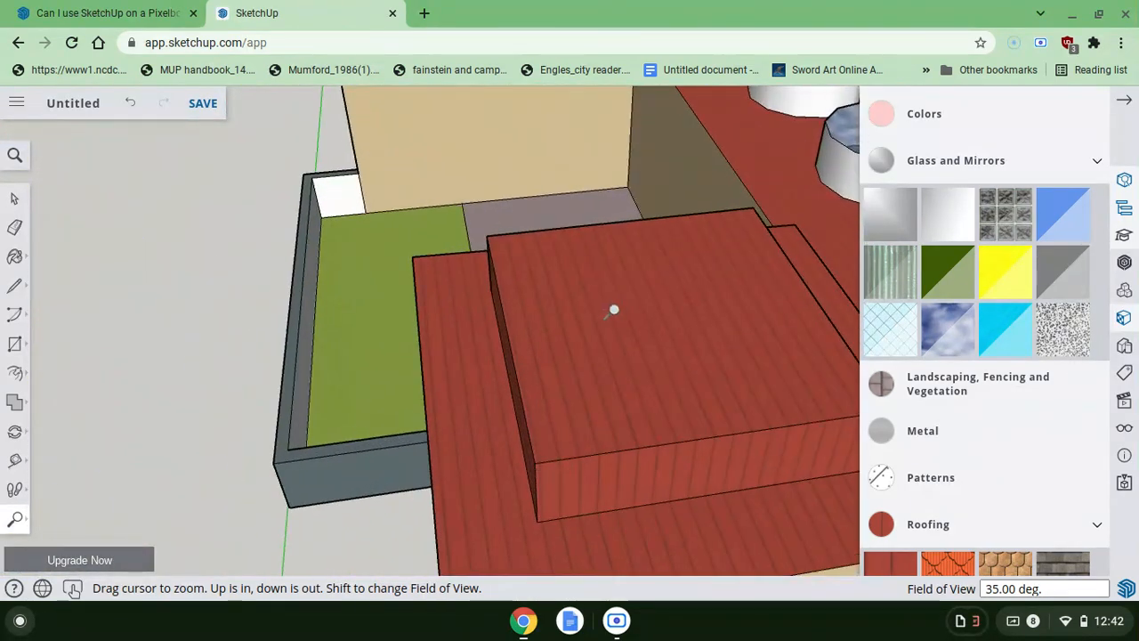
pyautogui.moveTo(603, 532); pyautogui.dragTo(623, 244)
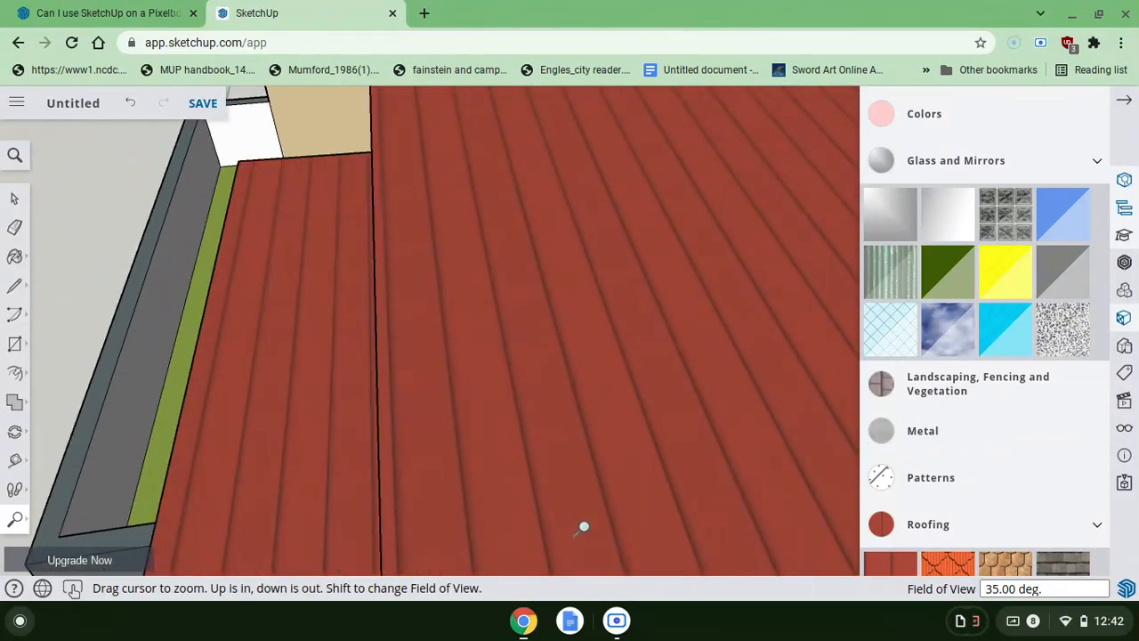
pyautogui.moveTo(584, 526); pyautogui.dragTo(649, 244)
pyautogui.moveTo(602, 509); pyautogui.dragTo(760, 5)
pyautogui.moveTo(593, 565); pyautogui.dragTo(663, 136)
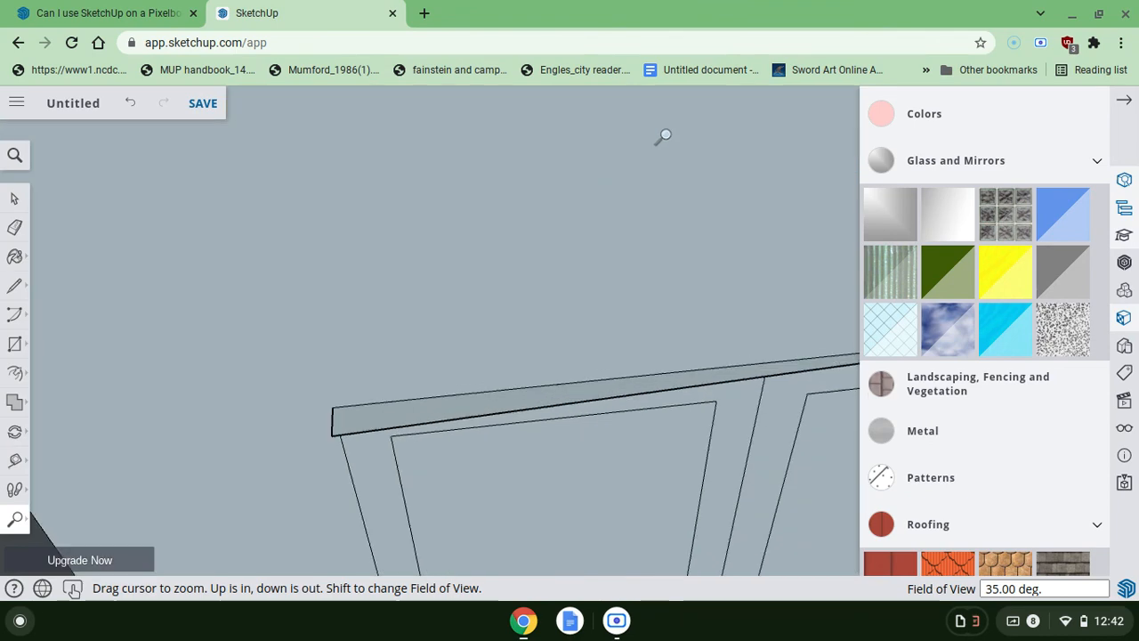
pyautogui.scroll(5, 580, 344)
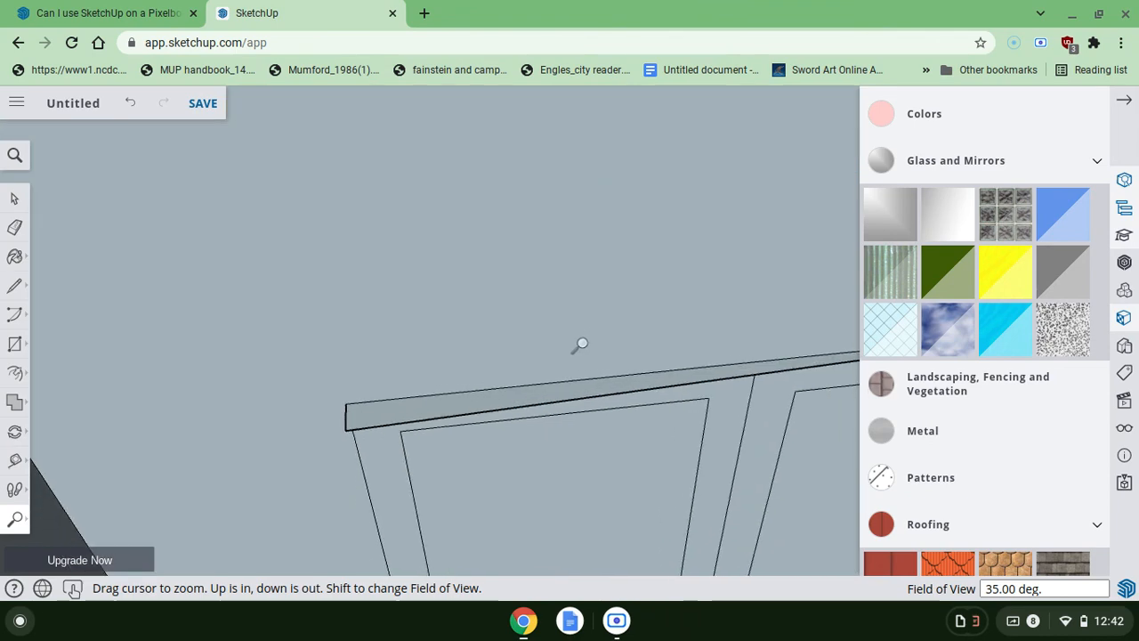
pyautogui.scroll(-5, 582, 342)
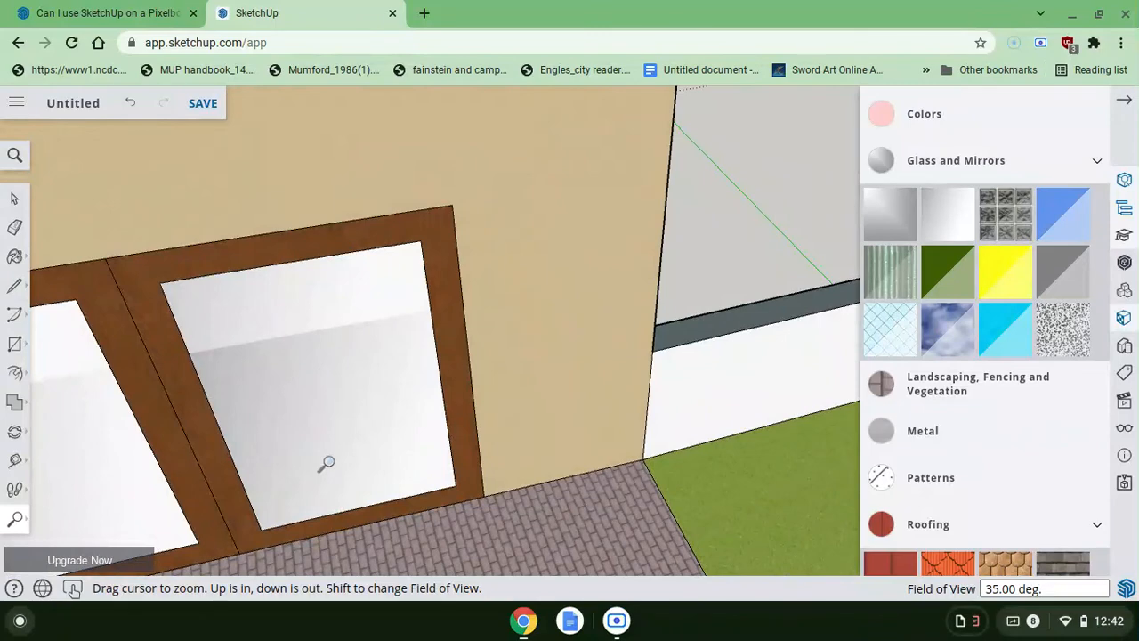
# - Zoom in through the beige wall beside the courtyard double door and look around the interior walls and floor
pyautogui.moveTo(326, 463); pyautogui.dragTo(398, 244)
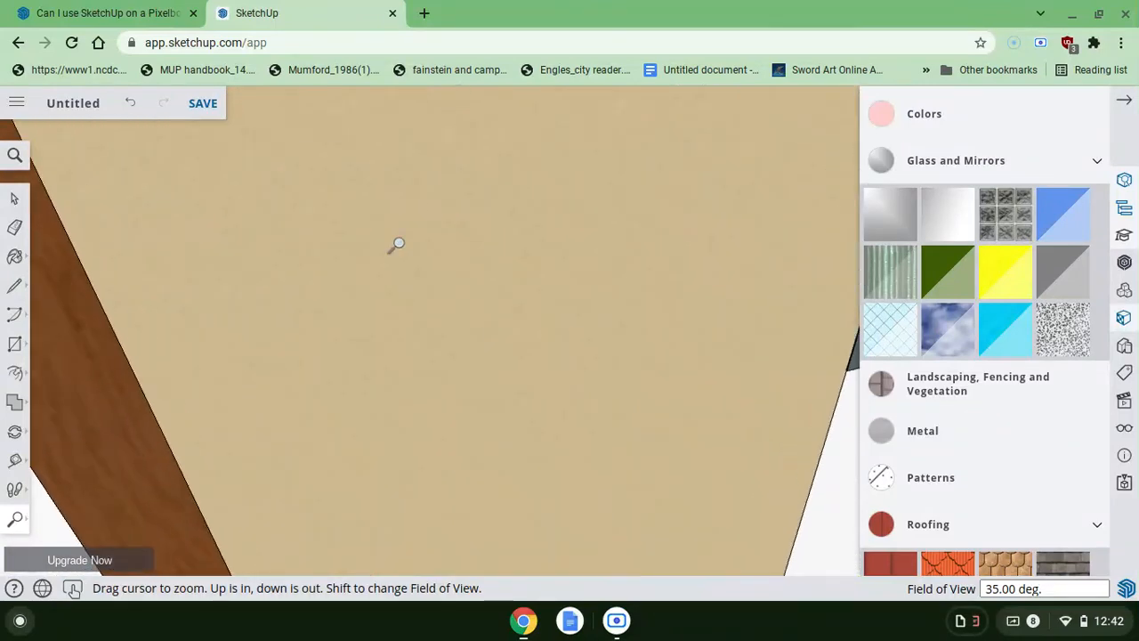
pyautogui.moveTo(507, 364); pyautogui.dragTo(435, 393)
pyautogui.scroll(-3, 435, 392)
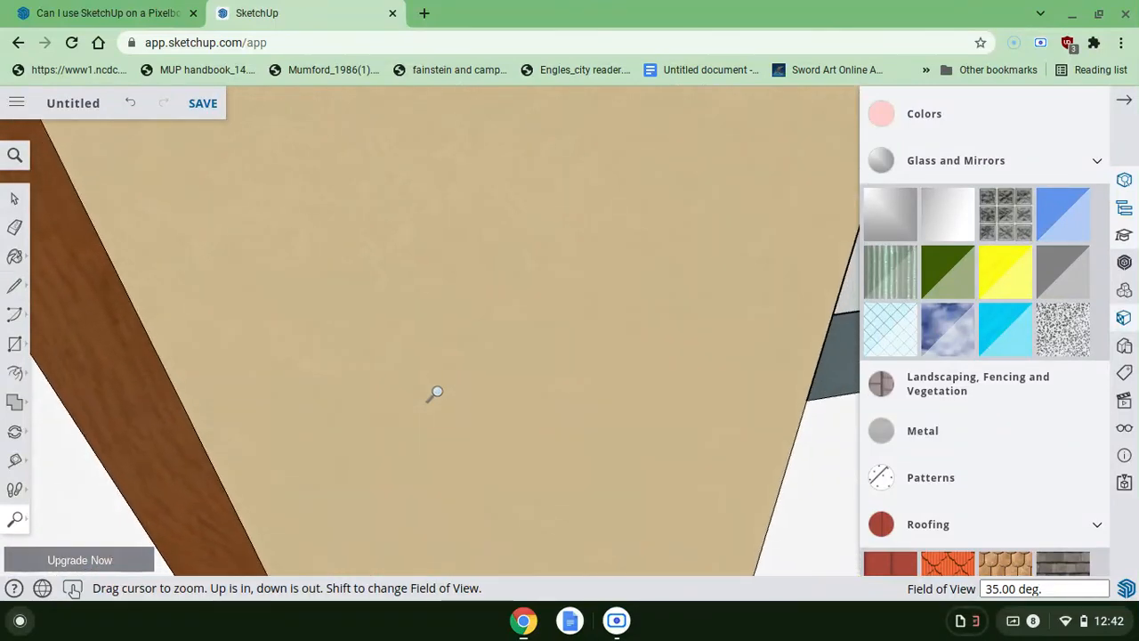
pyautogui.scroll(2, 440, 328)
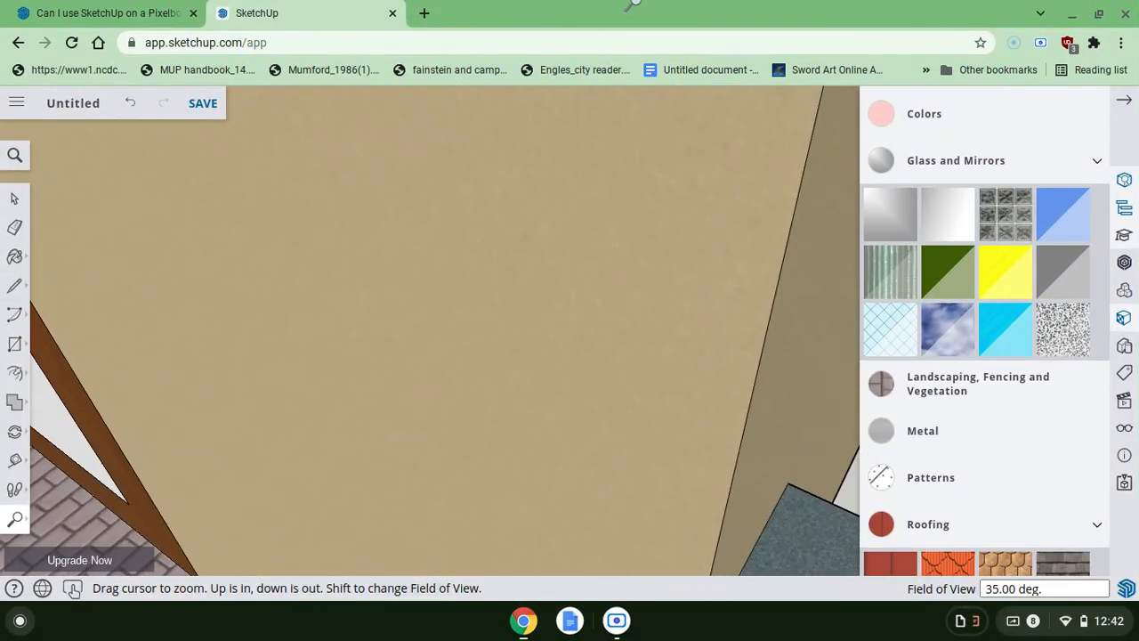
pyautogui.moveTo(500, 388); pyautogui.dragTo(582, 119)
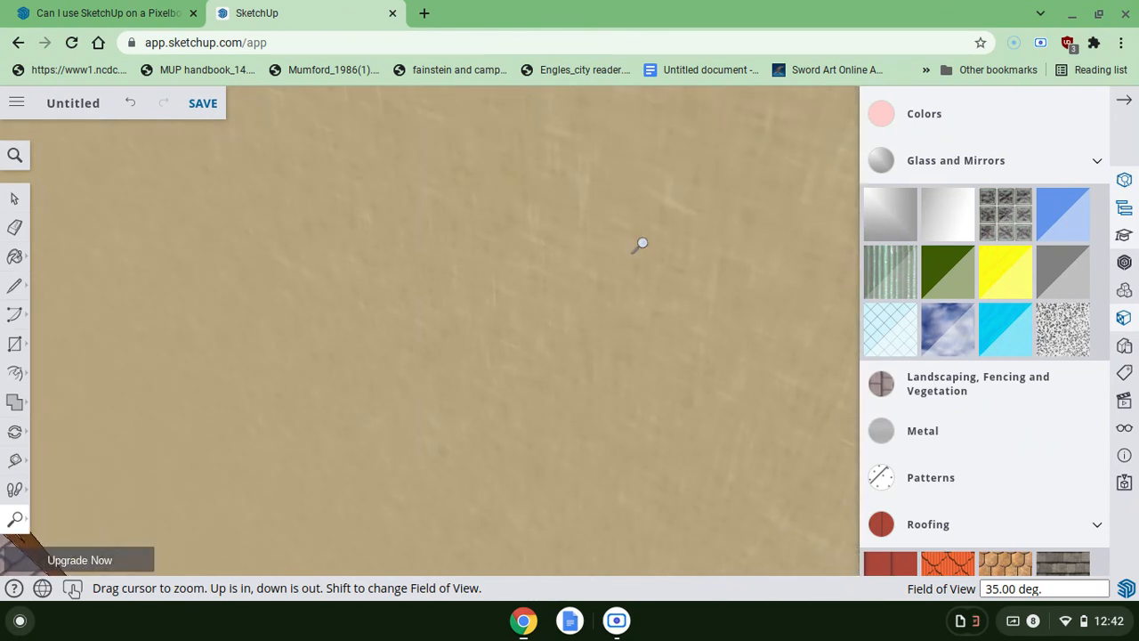
pyautogui.moveTo(660, 263); pyautogui.dragTo(648, 302)
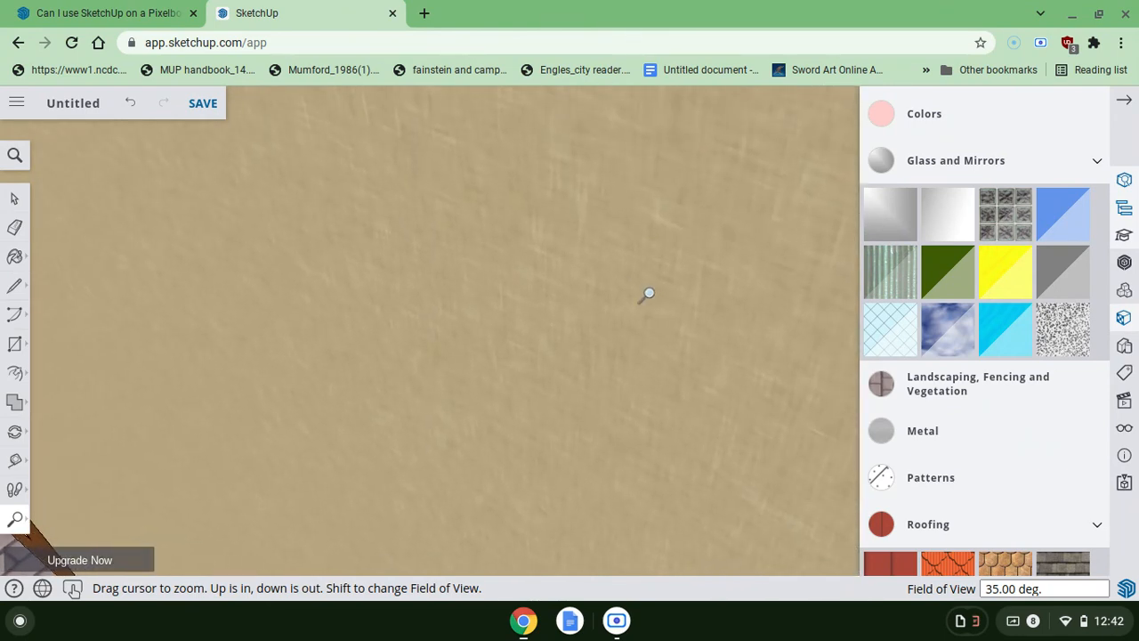
pyautogui.scroll(2, 648, 294)
pyautogui.moveTo(564, 359); pyautogui.dragTo(632, 118)
pyautogui.moveTo(590, 407); pyautogui.dragTo(521, 325)
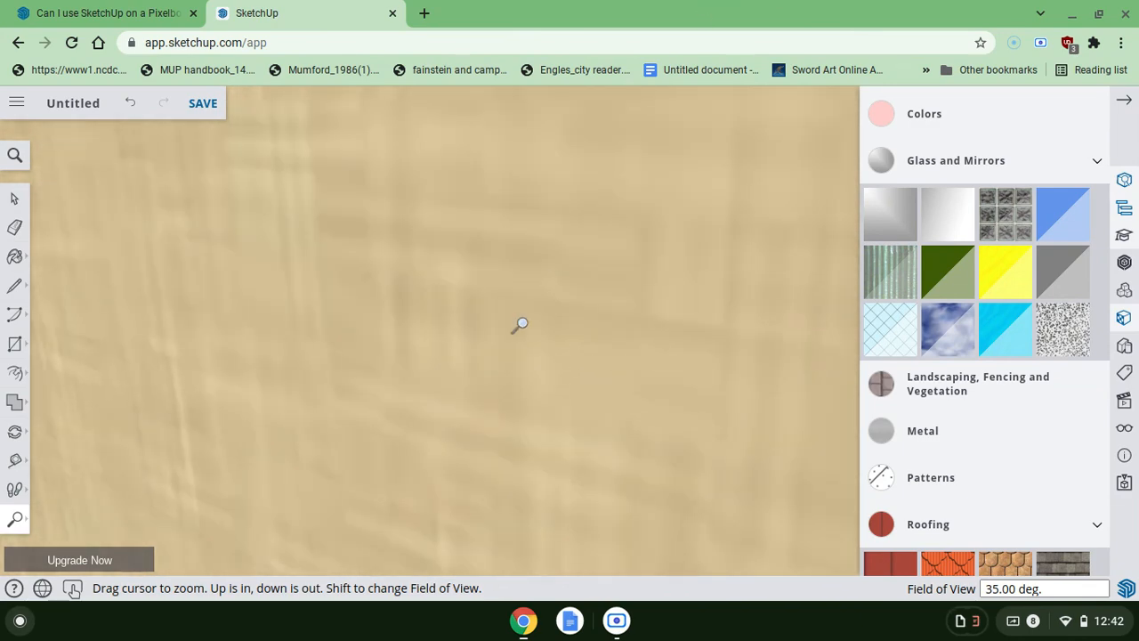
pyautogui.moveTo(516, 386); pyautogui.dragTo(619, 5)
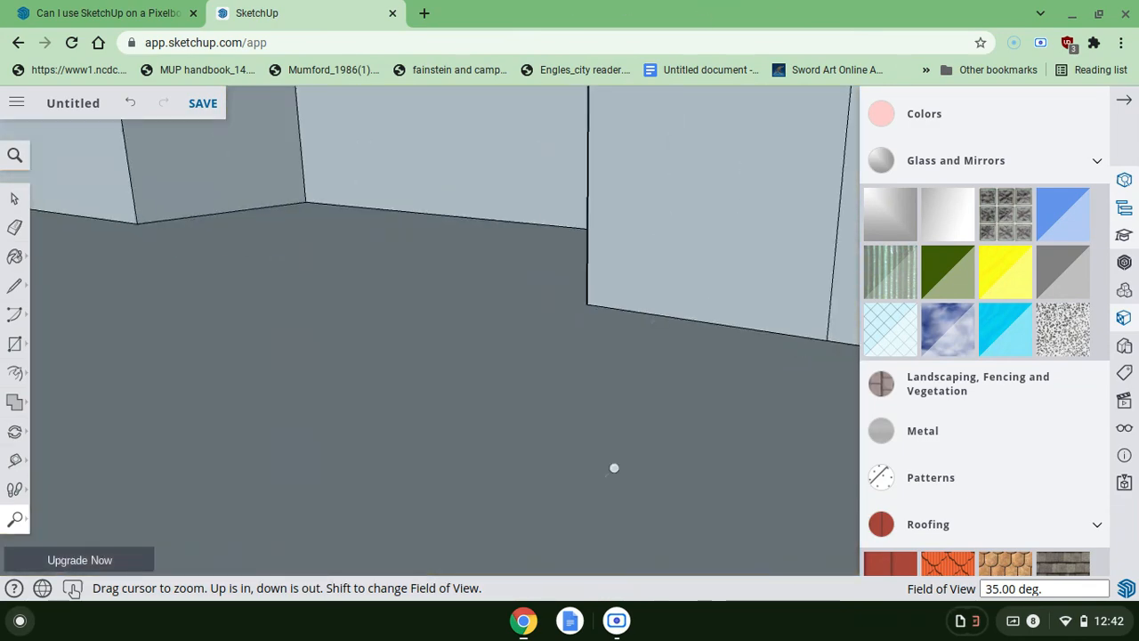
pyautogui.hscroll(-10, 612, 352)
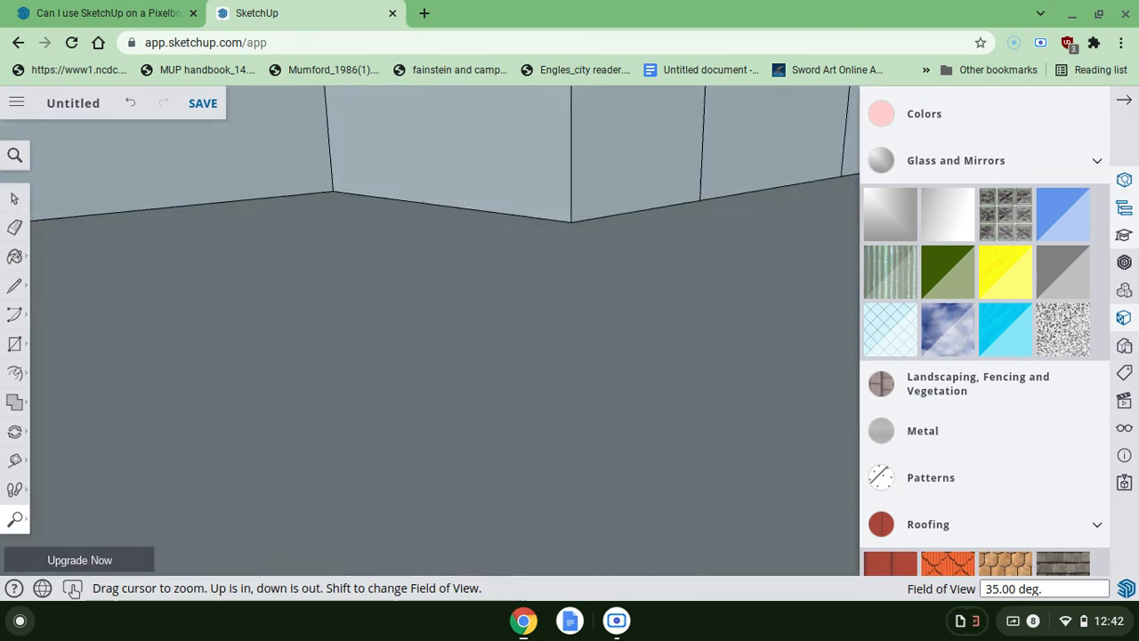
pyautogui.moveTo(613, 352); pyautogui.dragTo(498, 360, button='middle')
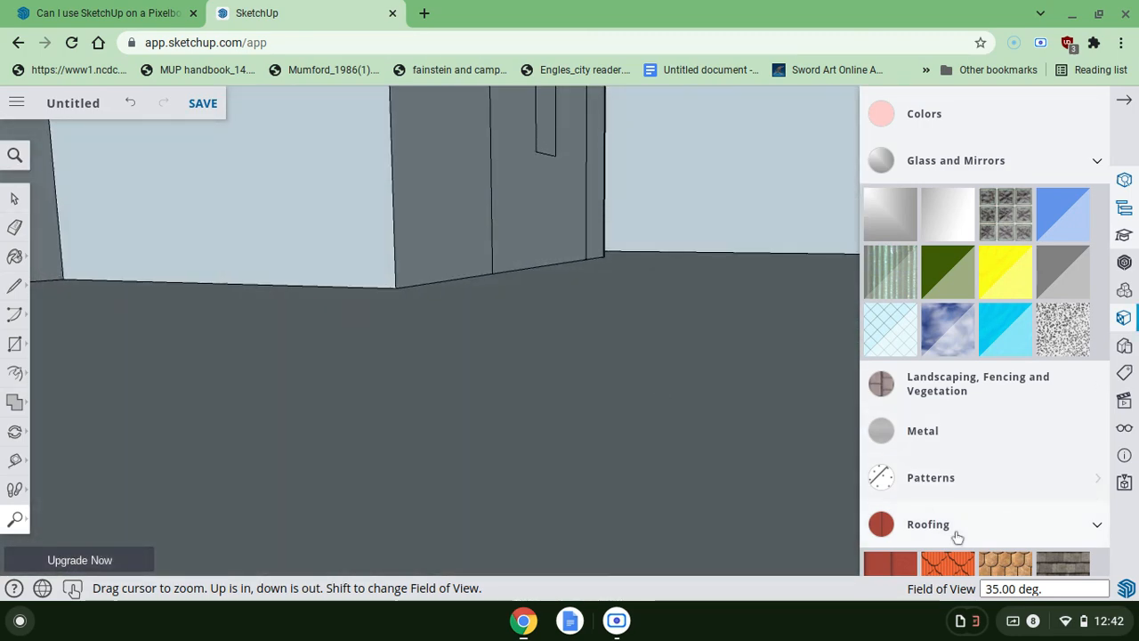
# - Paint the interior face of the front entrance door, around its narrow window, with the dark reddish-brown Wood material
pyautogui.scroll(-10, 928, 547)
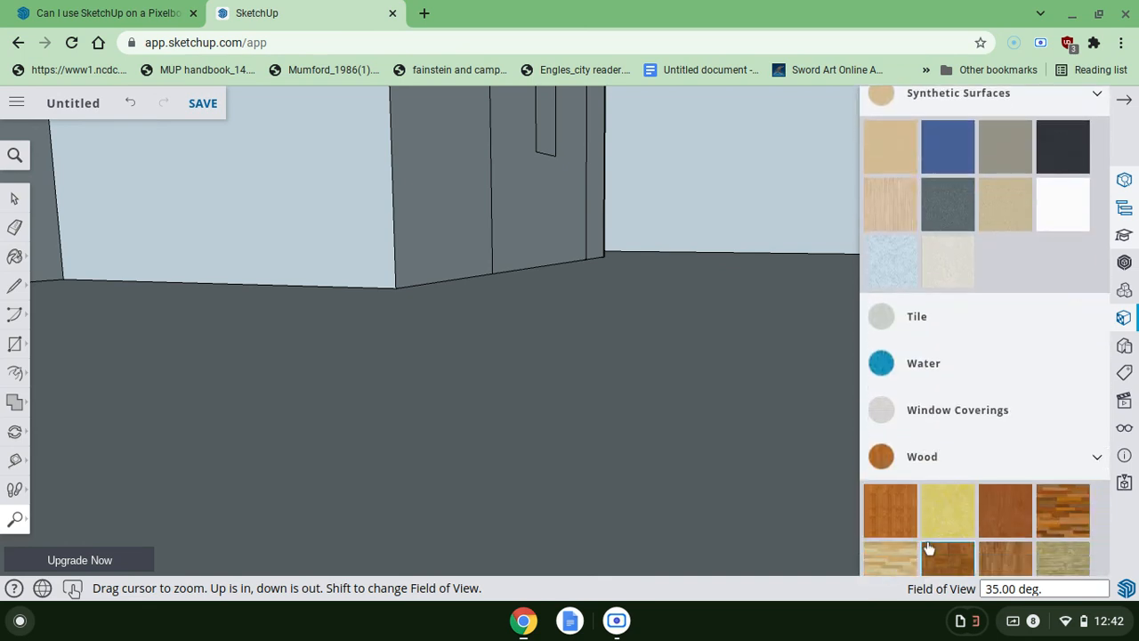
pyautogui.click(1004, 544)
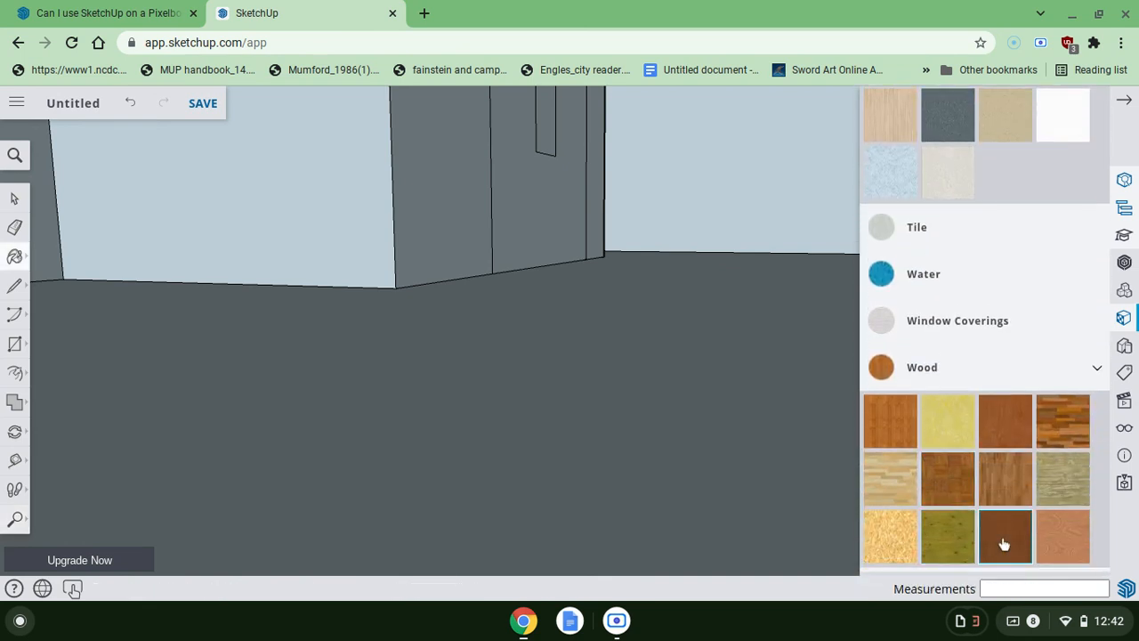
pyautogui.click(543, 192)
pyautogui.scroll(-5, 545, 191)
pyautogui.scroll(5, 547, 191)
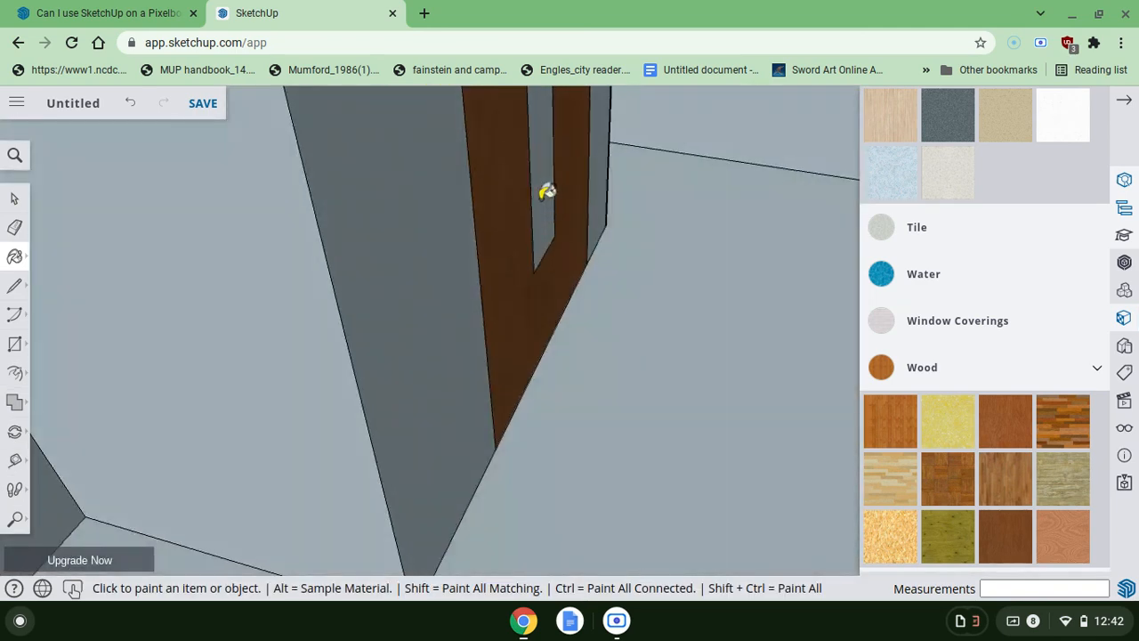
pyautogui.moveTo(546, 191); pyautogui.dragTo(351, 182, button='middle')
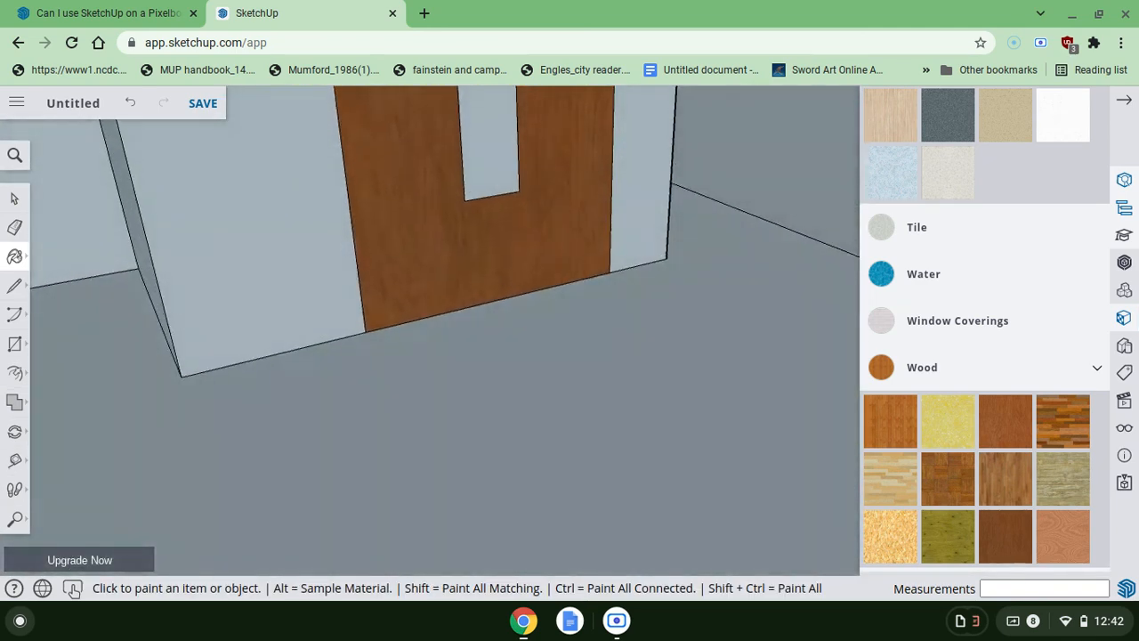
pyautogui.moveTo(374, 267)
pyautogui.mouseDown(button='middle')
pyautogui.moveTo(419, 250)
pyautogui.moveTo(422, 200)
pyautogui.moveTo(436, 356)
pyautogui.moveTo(434, 310)
pyautogui.moveTo(307, 302)
pyautogui.moveTo(373, 307)
pyautogui.moveTo(379, 288)
pyautogui.mouseUp(button='middle')
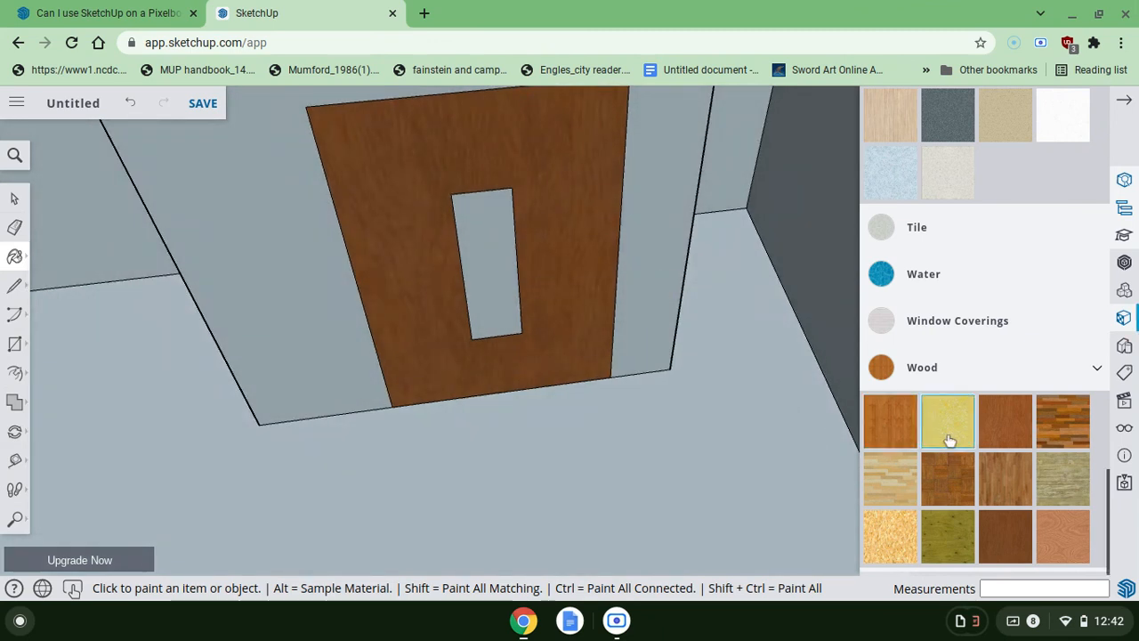
# - Paint the interior wall around the front door with the plain olive-green material from Carpet, Fabrics, Leathers, Textiles and Wallpaper
pyautogui.scroll(5, 1023, 266)
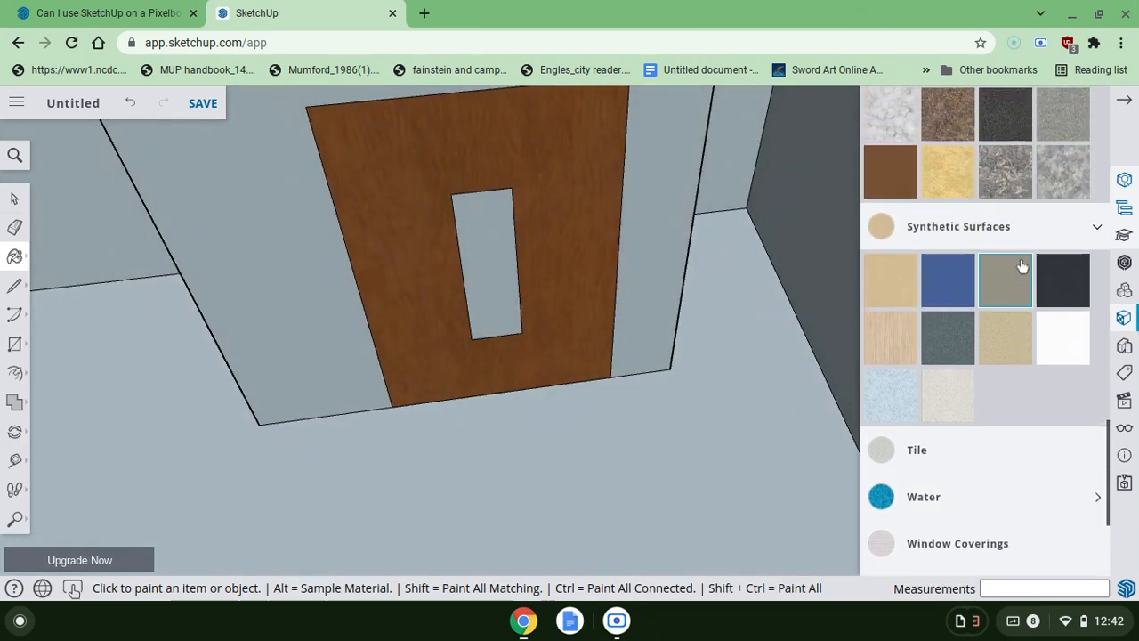
pyautogui.scroll(5, 985, 331)
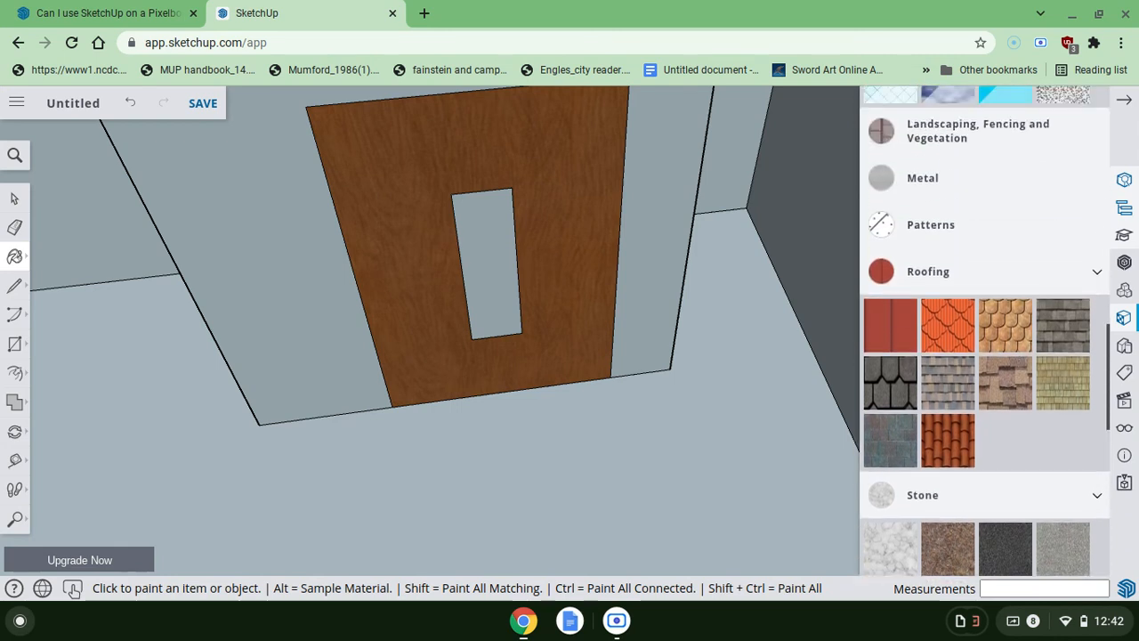
pyautogui.scroll(2, 1006, 267)
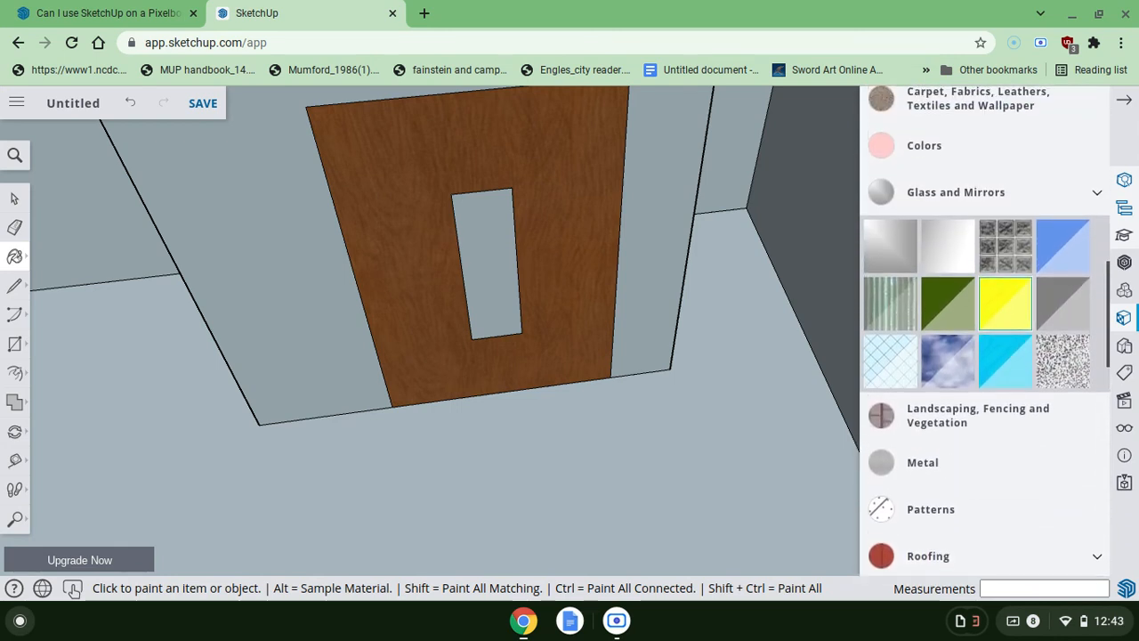
pyautogui.scroll(3, 1014, 110)
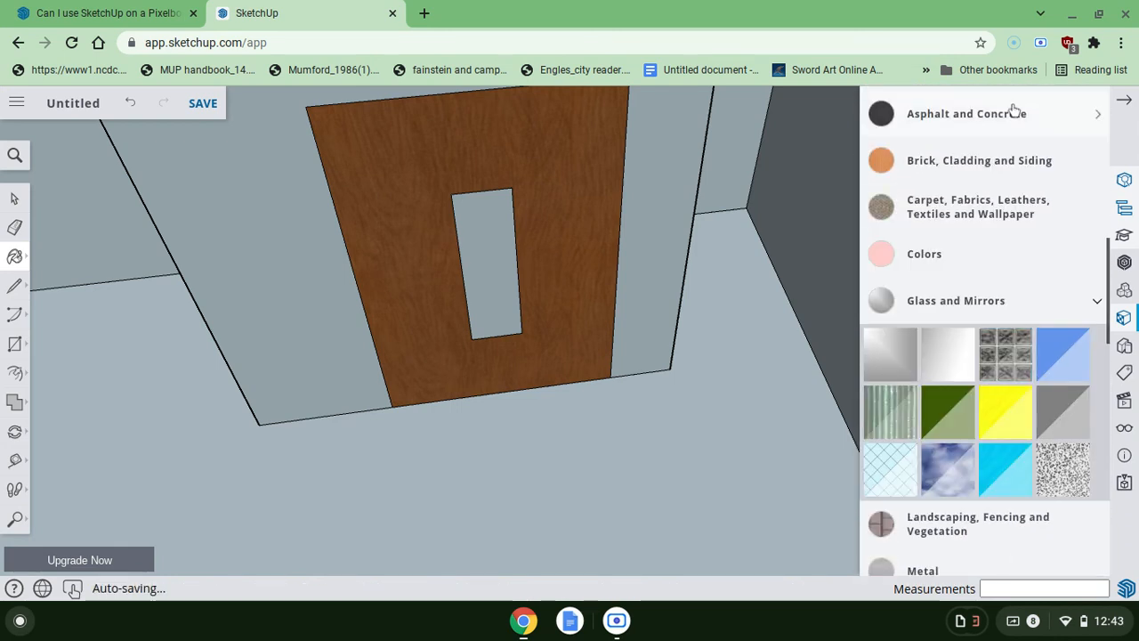
pyautogui.scroll(3, 986, 225)
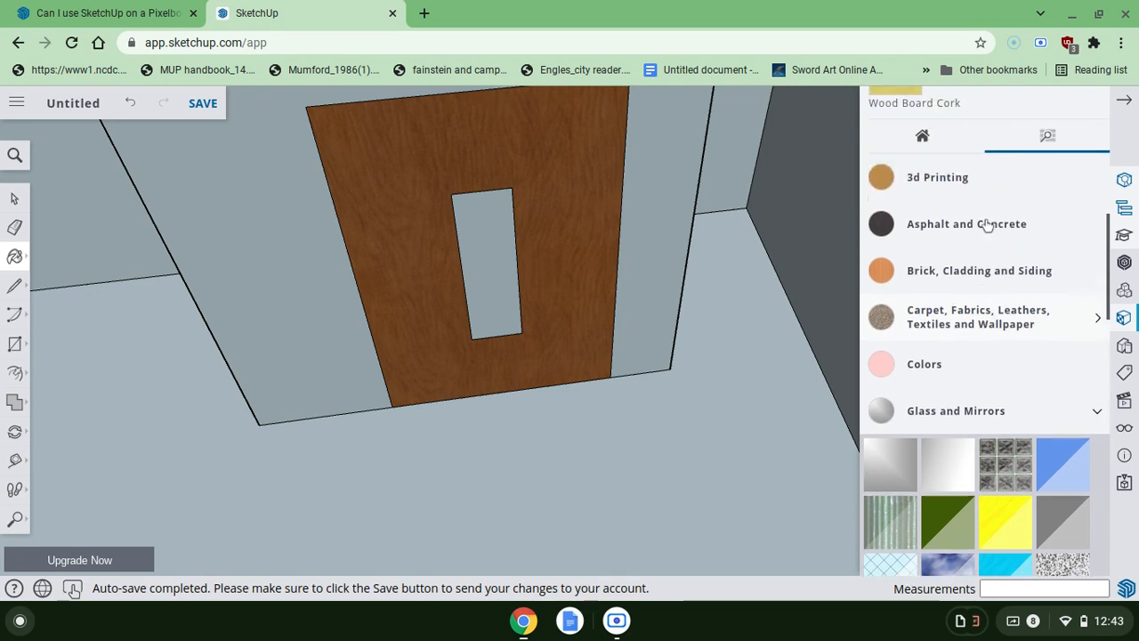
pyautogui.click(984, 317)
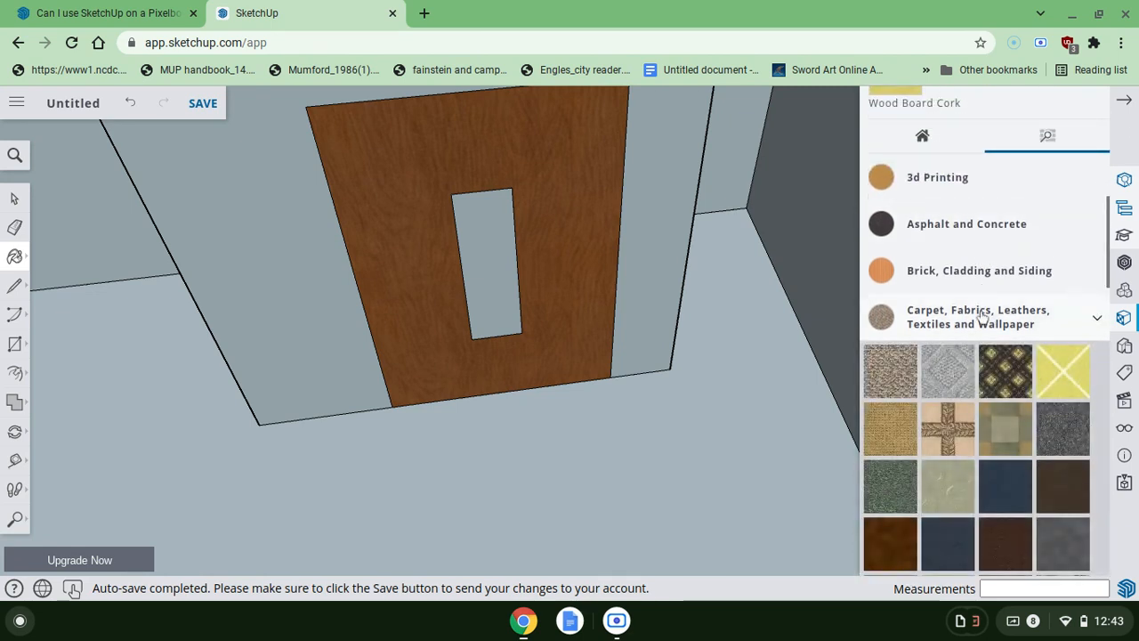
pyautogui.scroll(-7, 983, 430)
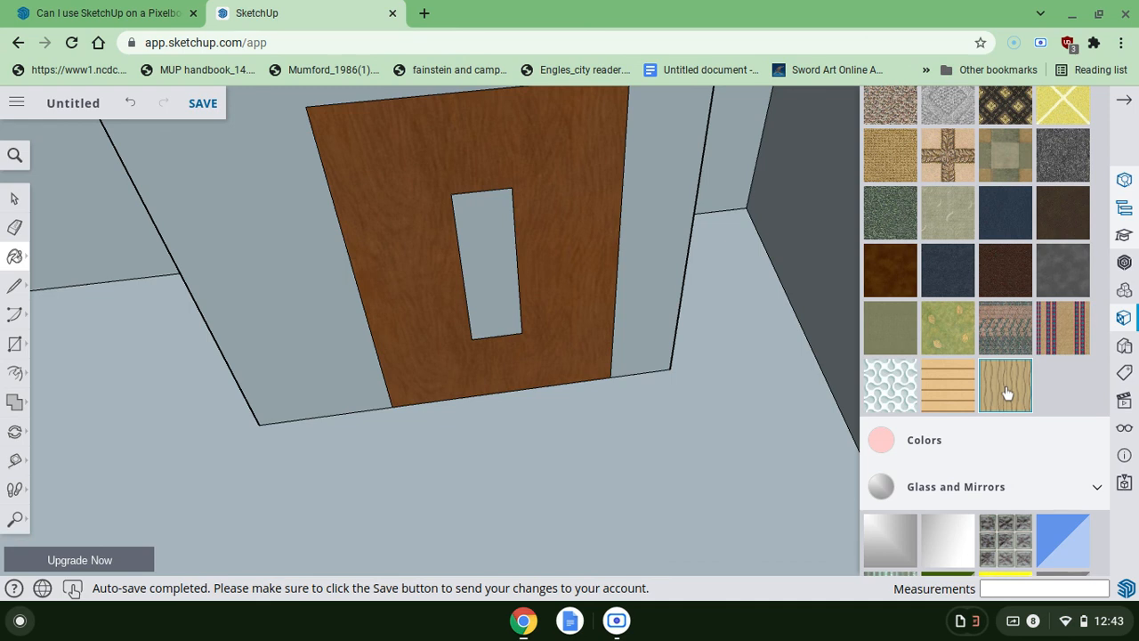
pyautogui.scroll(-3, 1006, 374)
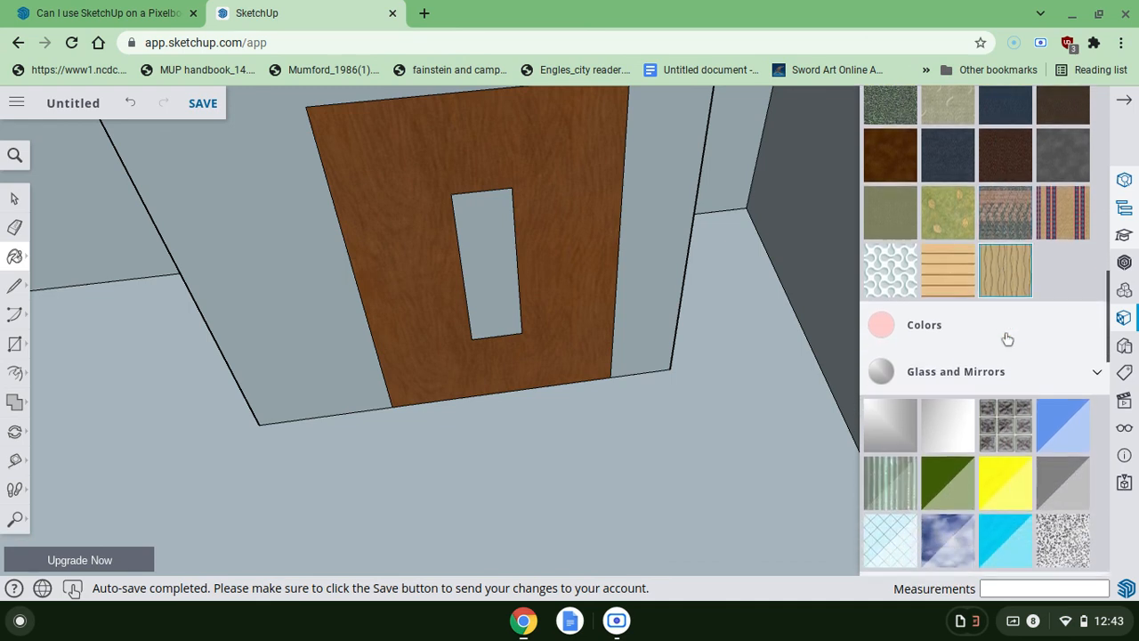
pyautogui.scroll(3, 1007, 337)
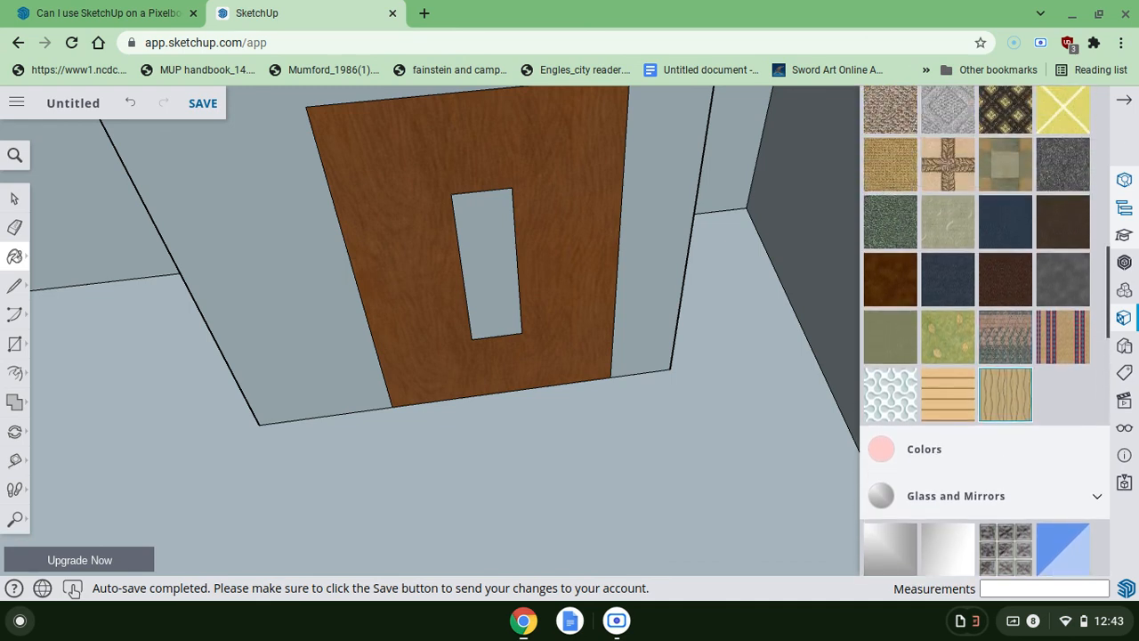
pyautogui.click(893, 345)
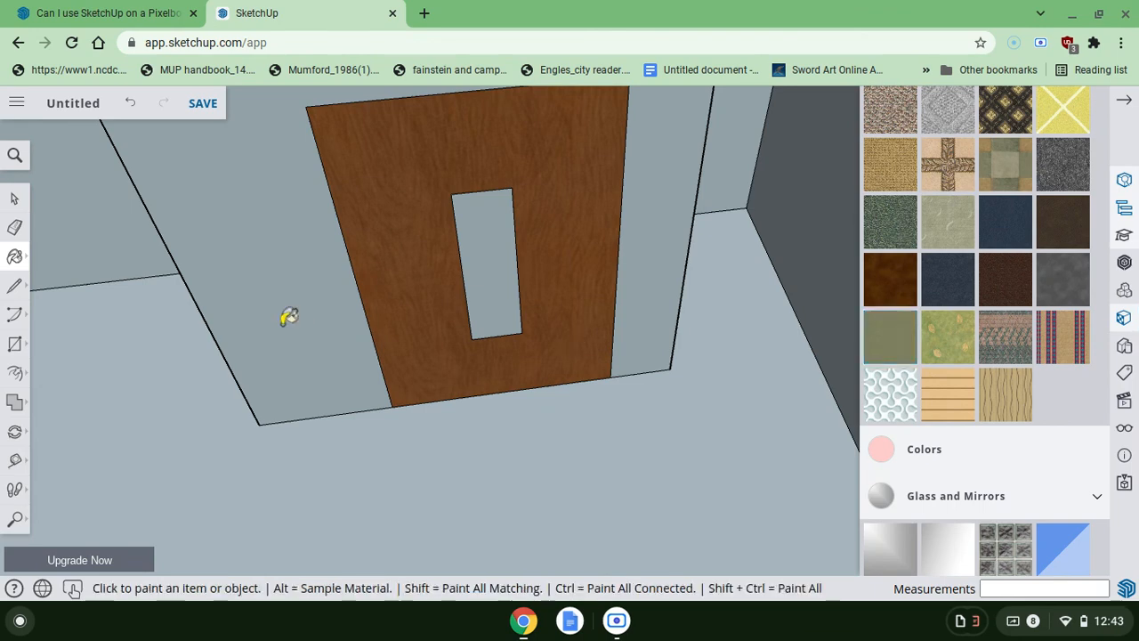
pyautogui.click(289, 317)
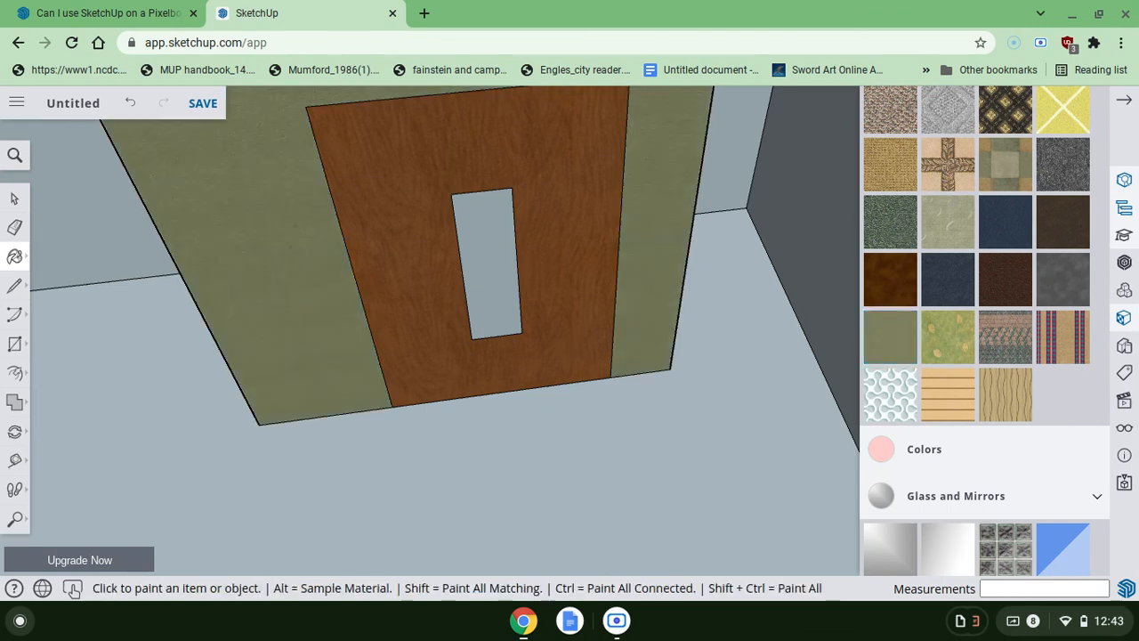
# - Apply the same olive-green material to the remaining interior walls beside and beyond the front door recess
pyautogui.moveTo(338, 338); pyautogui.dragTo(605, 325, button='middle')
pyautogui.click(290, 317)
pyautogui.hscroll(-3, 290, 316)
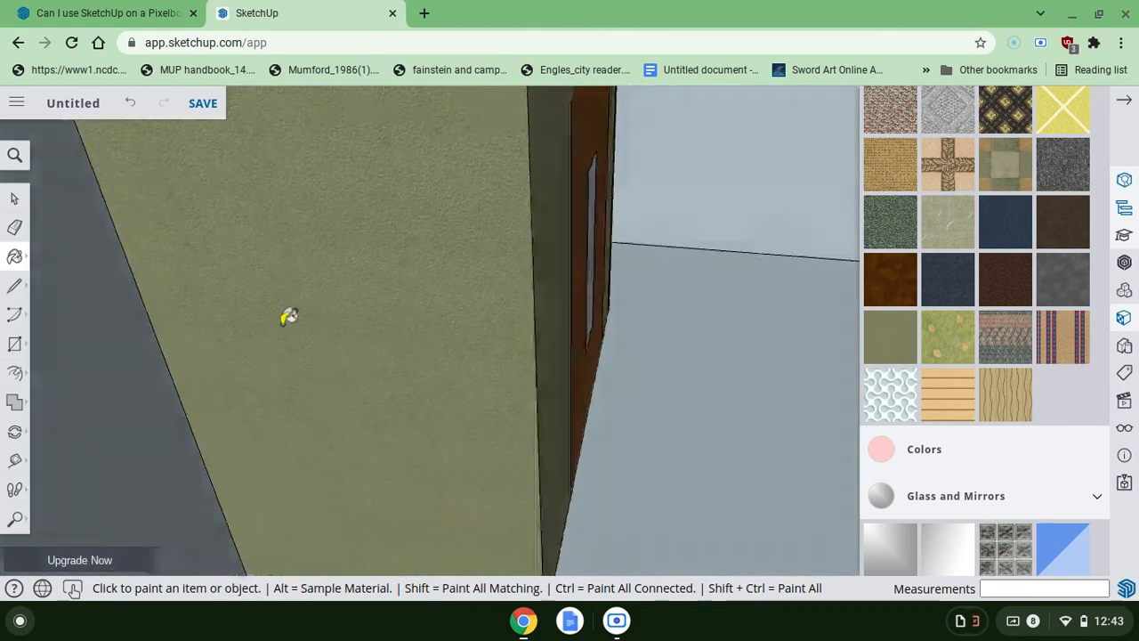
pyautogui.hscroll(6, 290, 317)
pyautogui.click(118, 310)
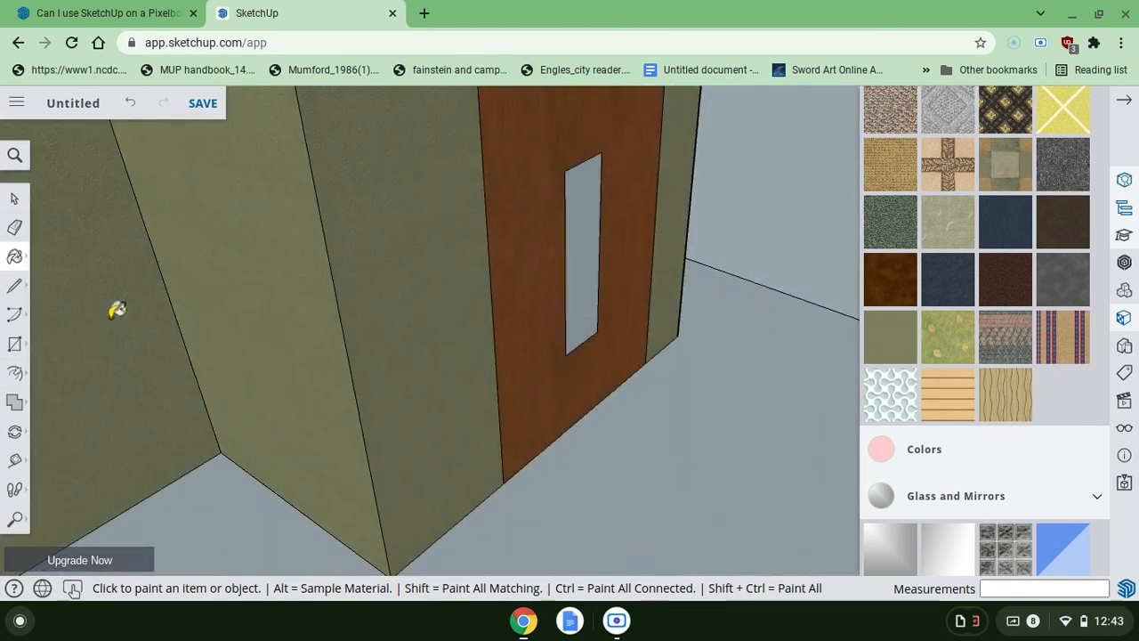
pyautogui.hscroll(3, 117, 310)
pyautogui.hscroll(-1, 118, 310)
pyautogui.moveTo(445, 356); pyautogui.dragTo(545, 295, button='middle')
pyautogui.click(787, 178)
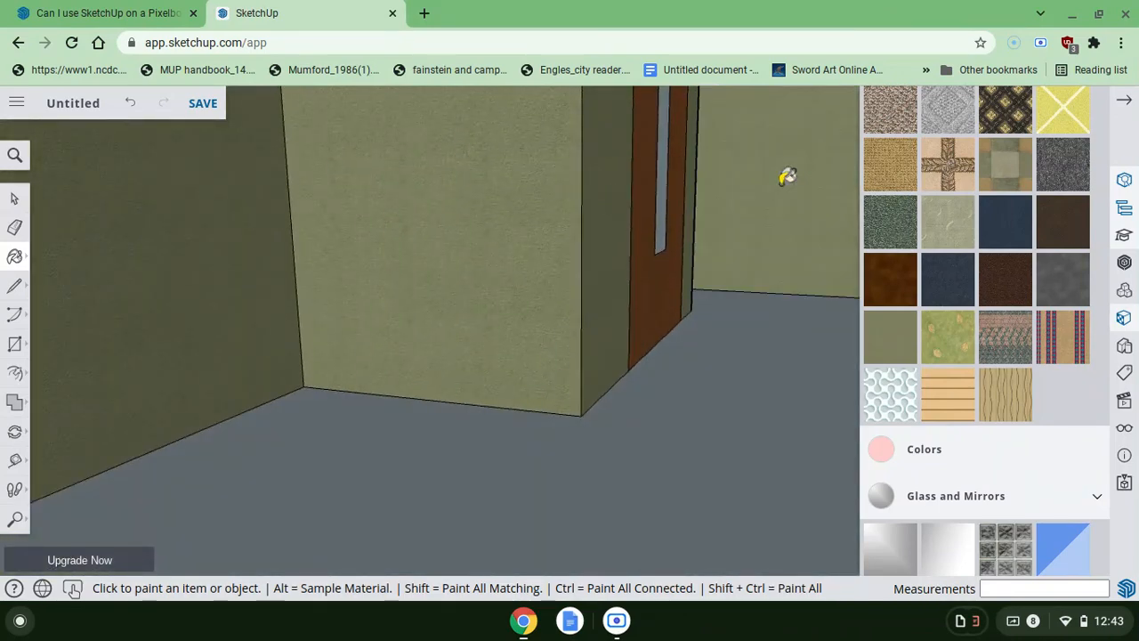
# - Orbit out of the painted room and zoom out to examine the front entrance and red roofs from outside
pyautogui.moveTo(787, 177)
pyautogui.mouseDown(button='middle')
pyautogui.moveTo(569, 178)
pyautogui.moveTo(772, 174)
pyautogui.mouseUp(button='middle')
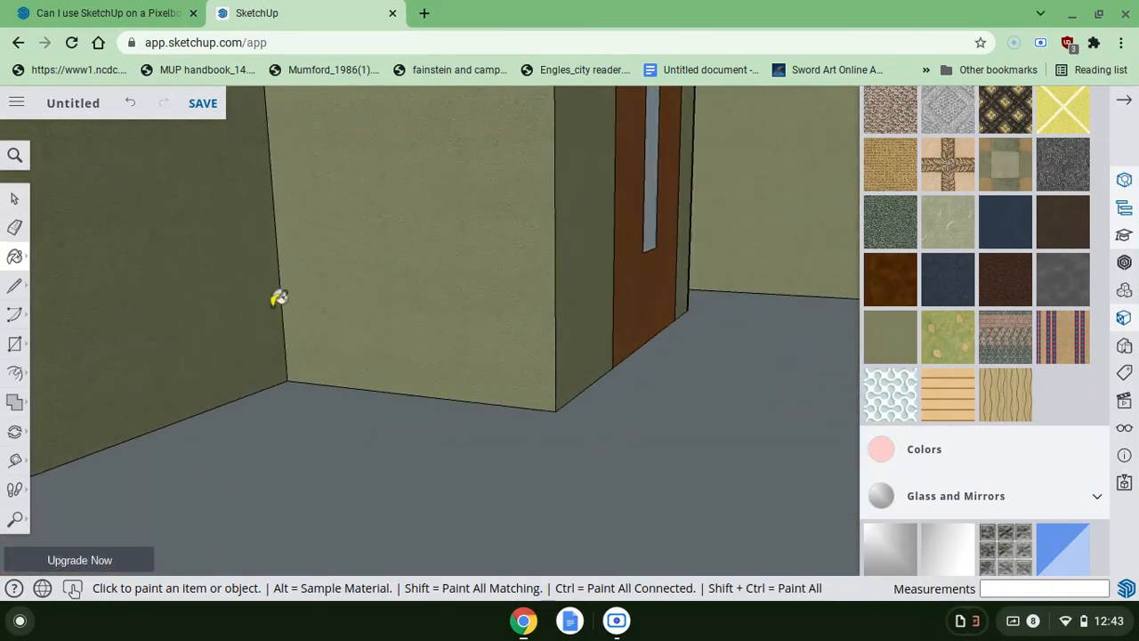
pyautogui.moveTo(280, 297); pyautogui.dragTo(703, 301, button='middle')
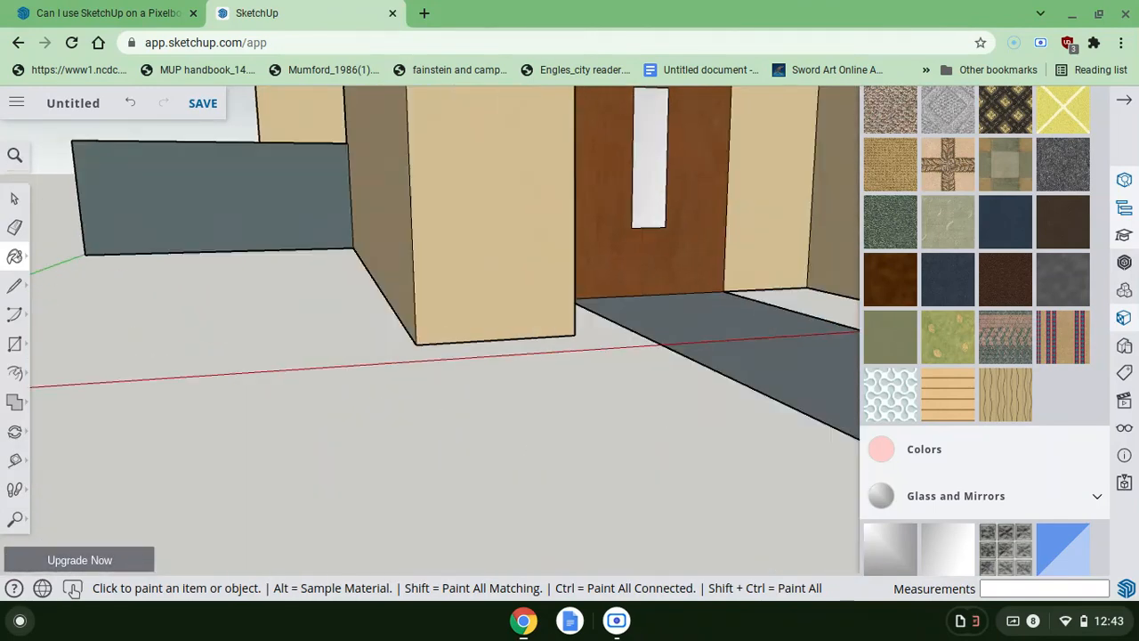
pyautogui.moveTo(143, 301); pyautogui.dragTo(280, 306, button='middle')
pyautogui.scroll(-4, 279, 307)
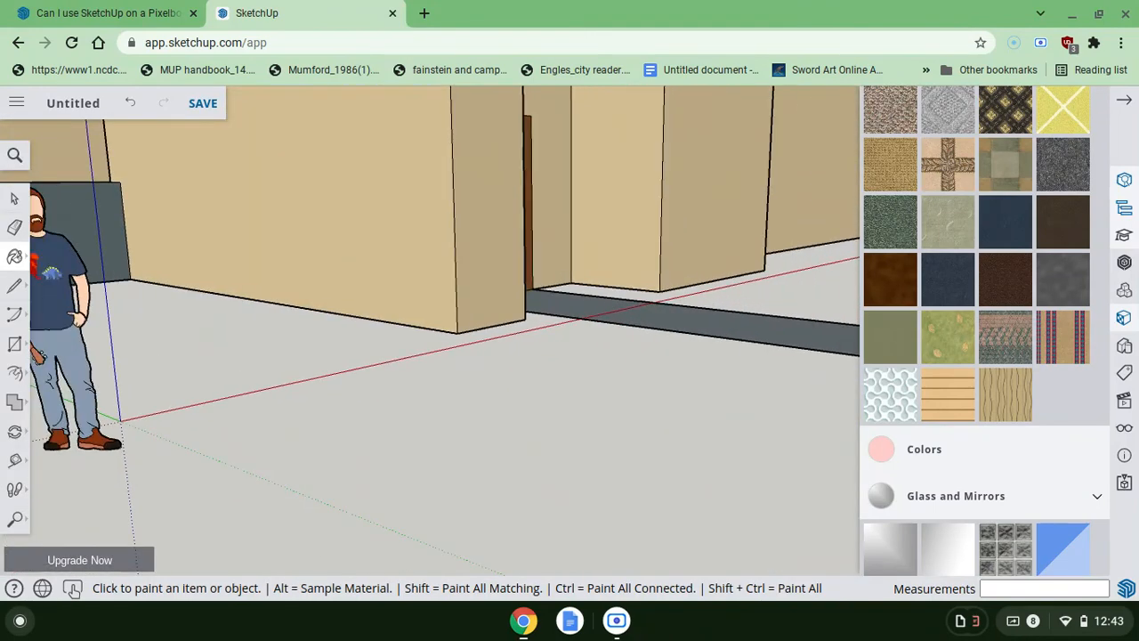
pyautogui.scroll(-3, 320, 294)
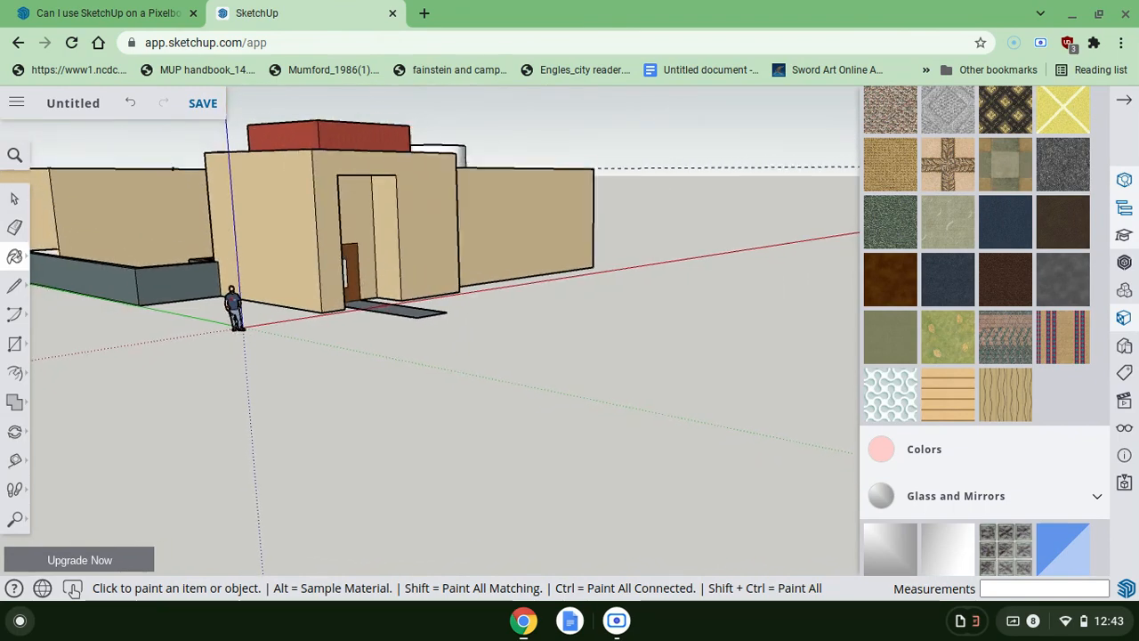
pyautogui.moveTo(201, 296); pyautogui.dragTo(200, 347, button='middle')
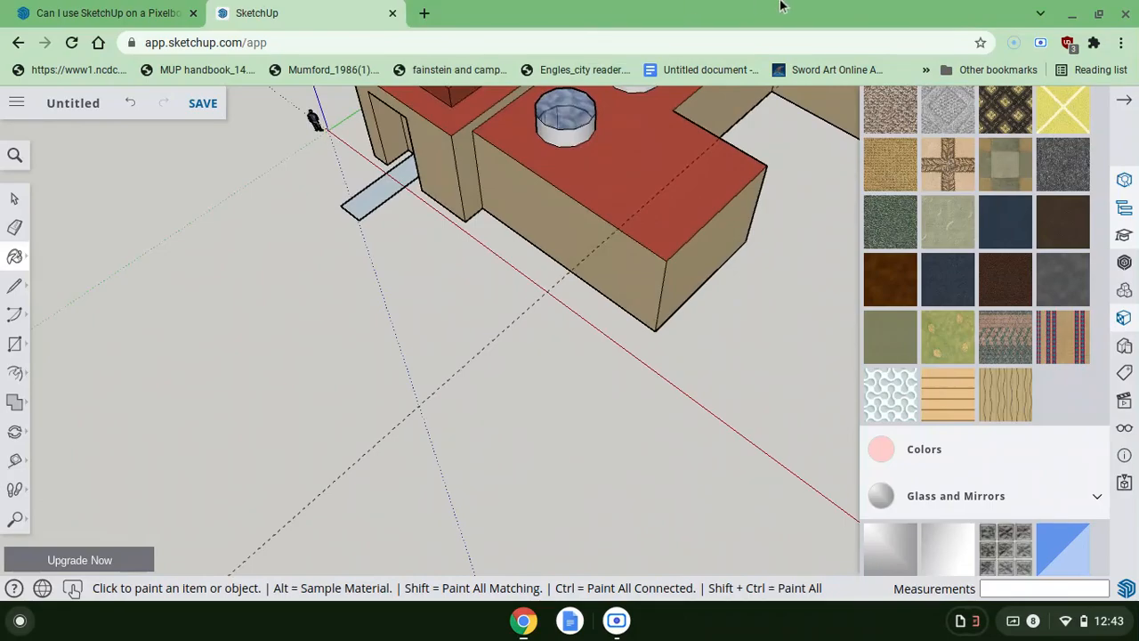